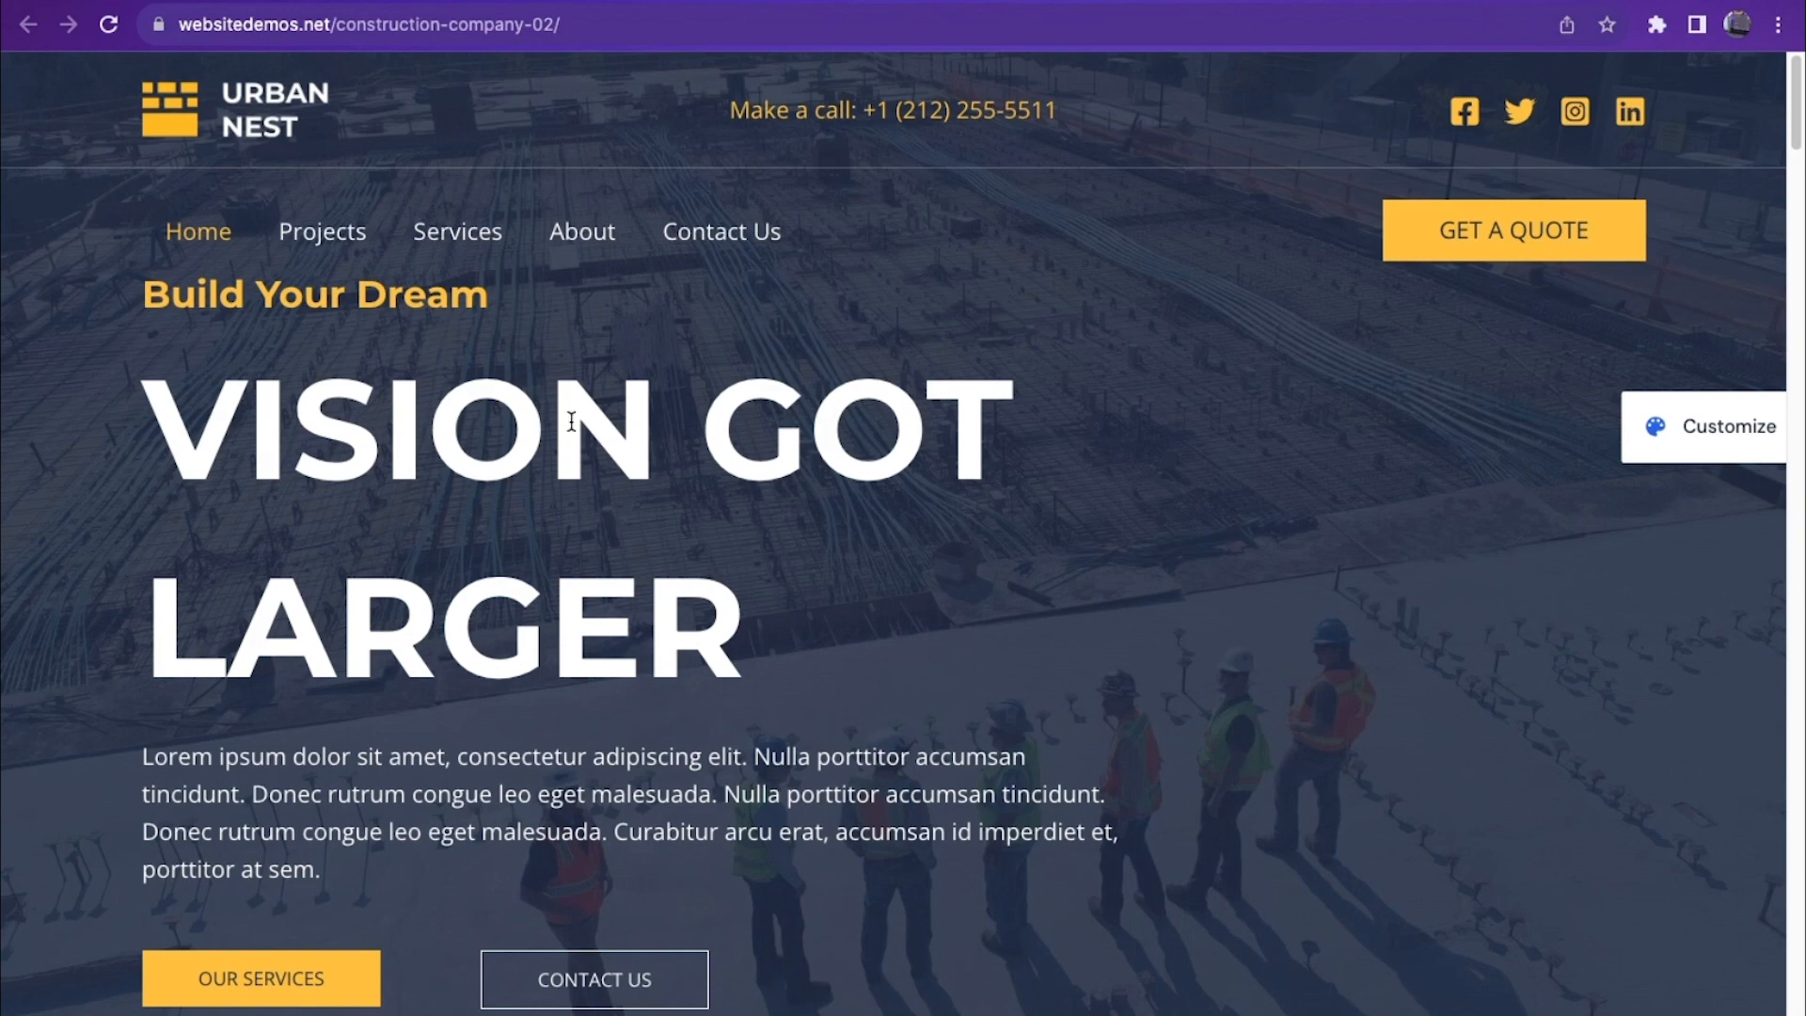
Step: Load harmonweb.com in a new browser tab and go to its Domain Registrations page
scroll(571, 421, "down", 15)
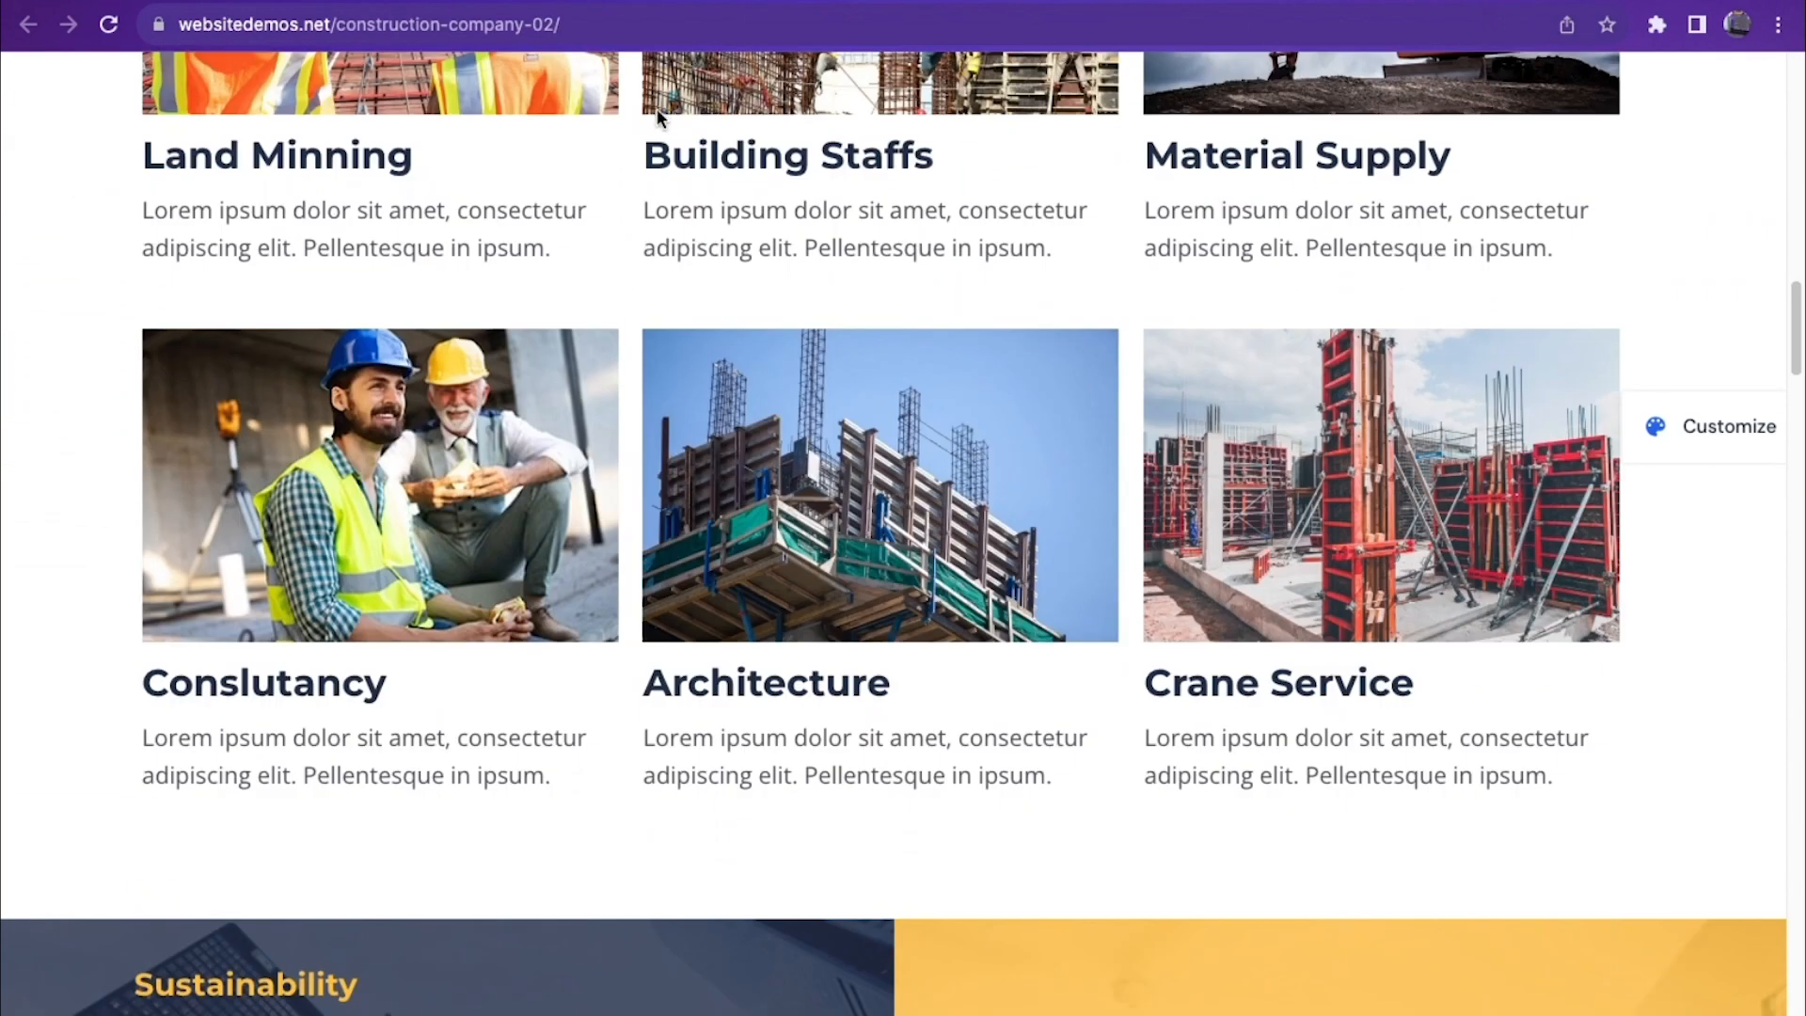
key("super+t")
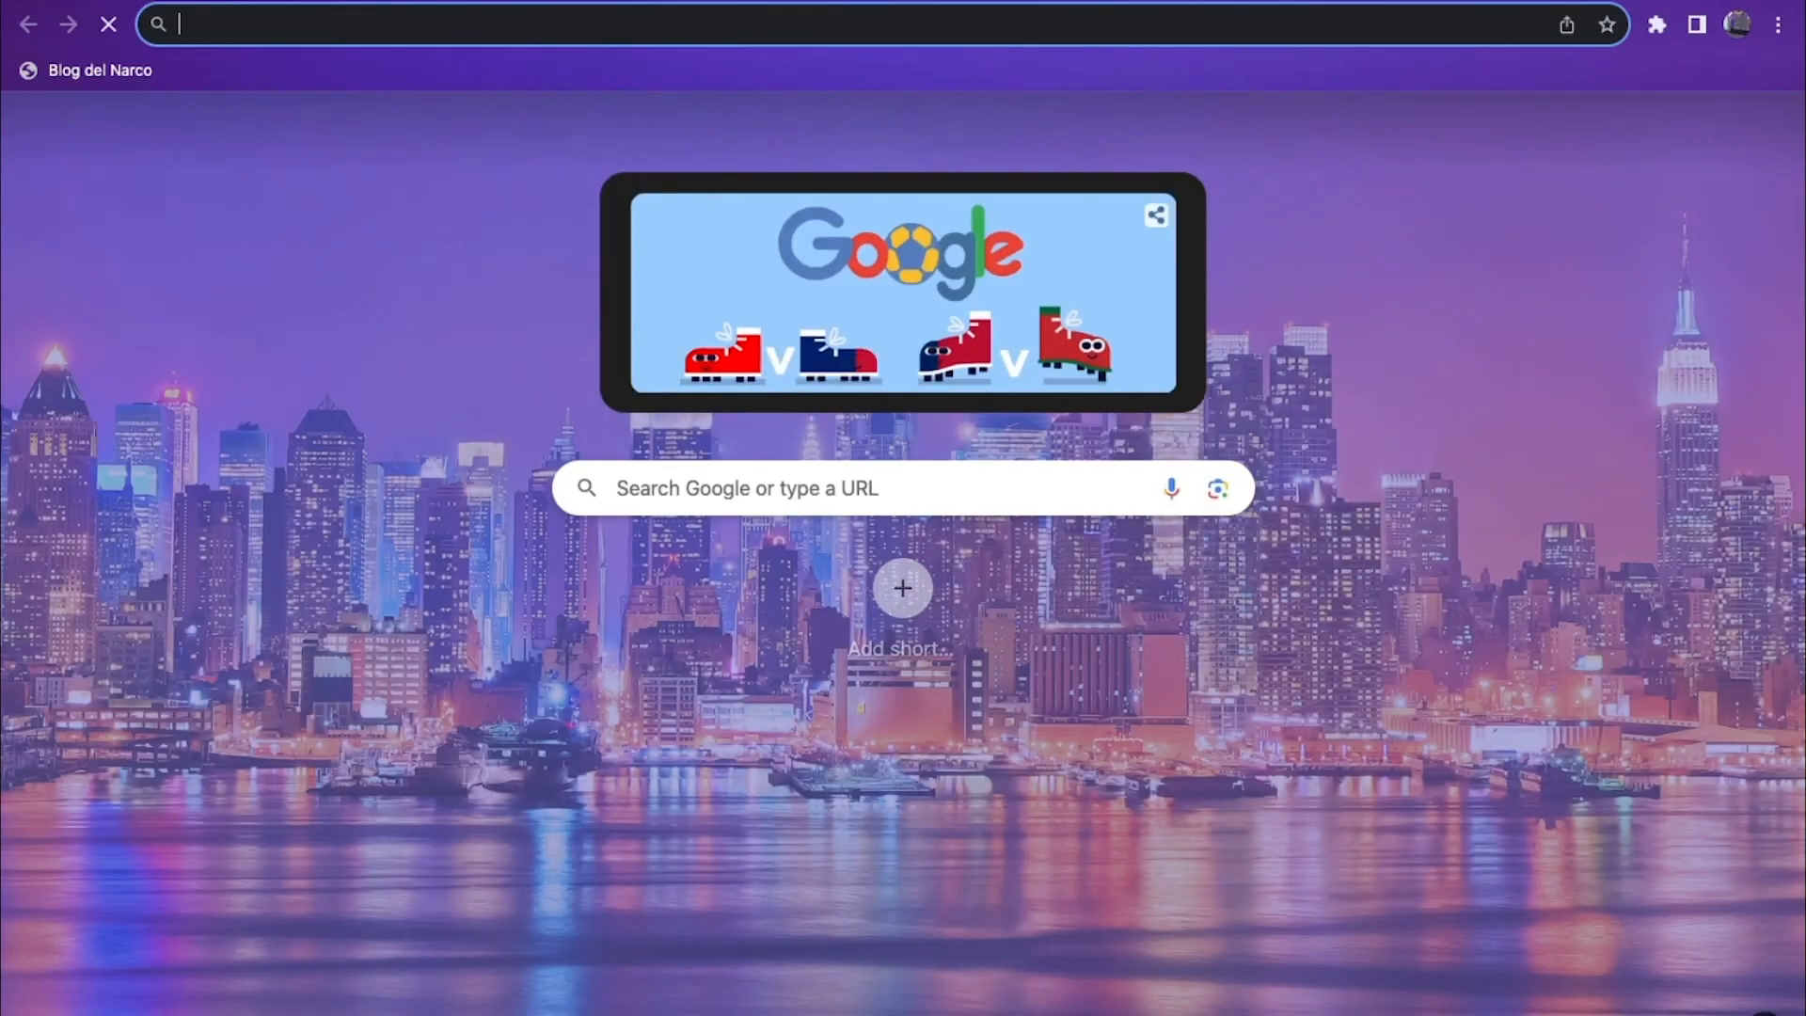
type("harmonweb.com")
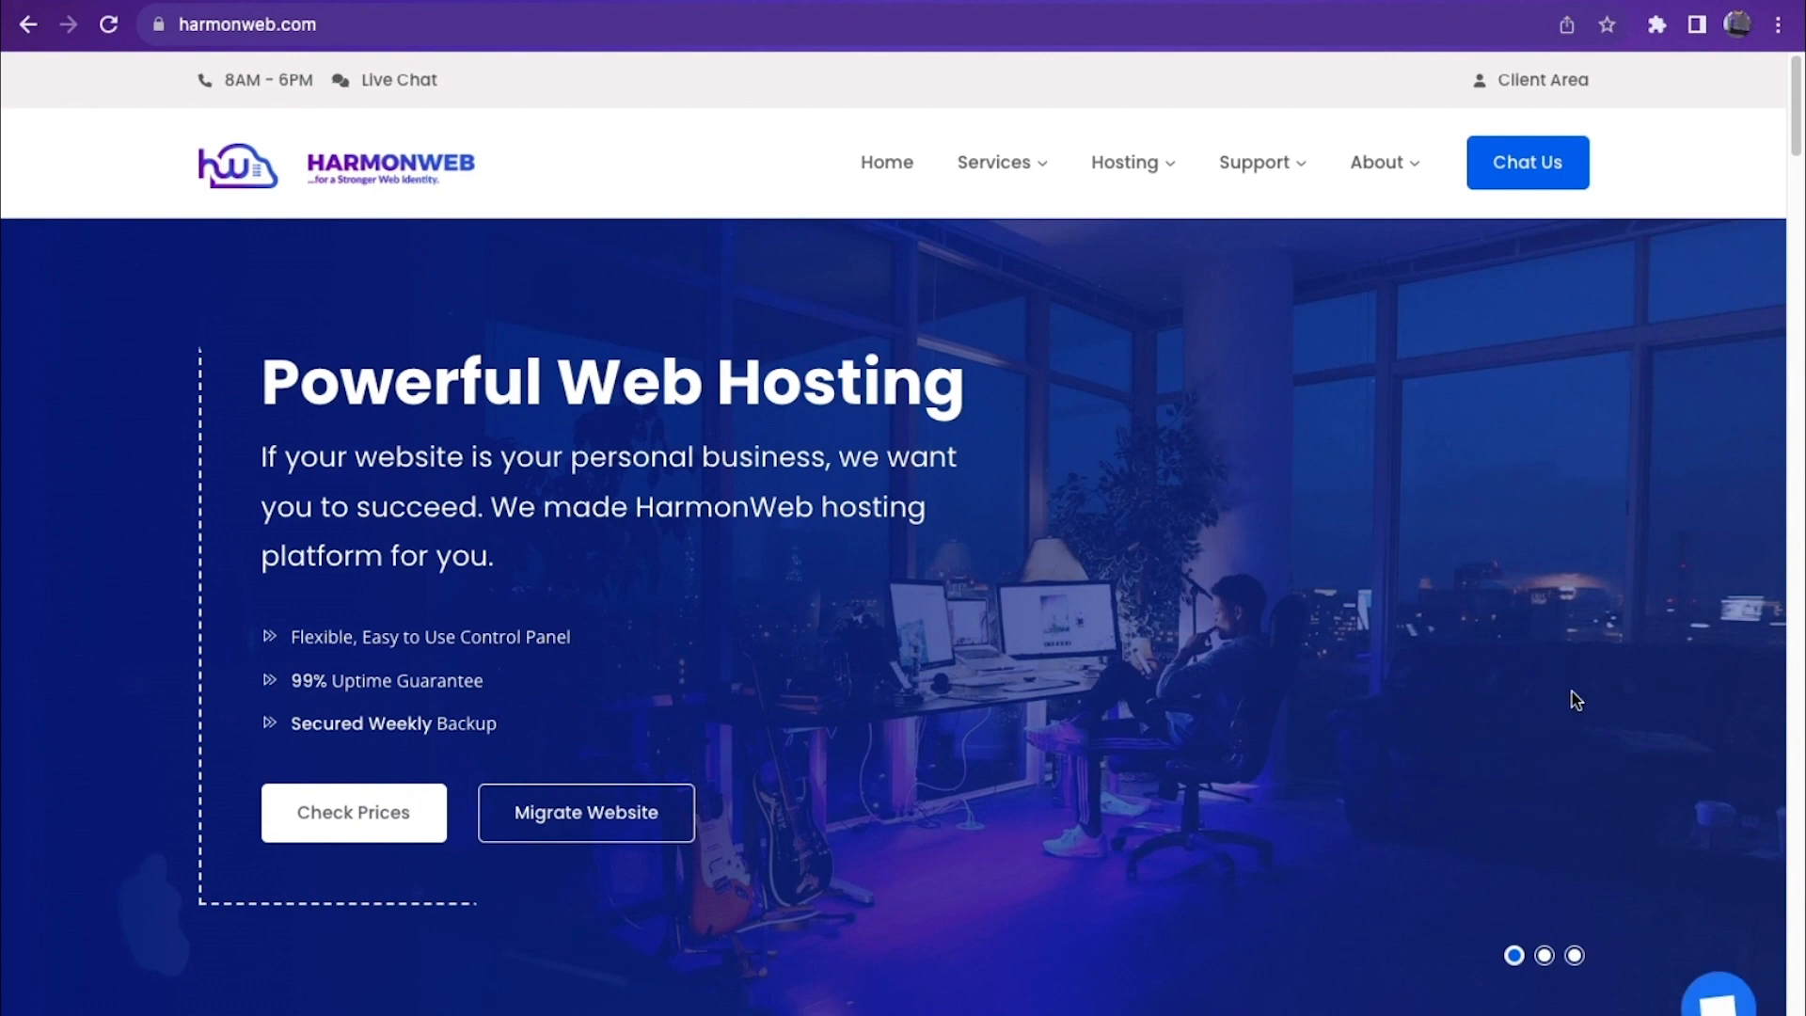
mouse_move(1031, 162)
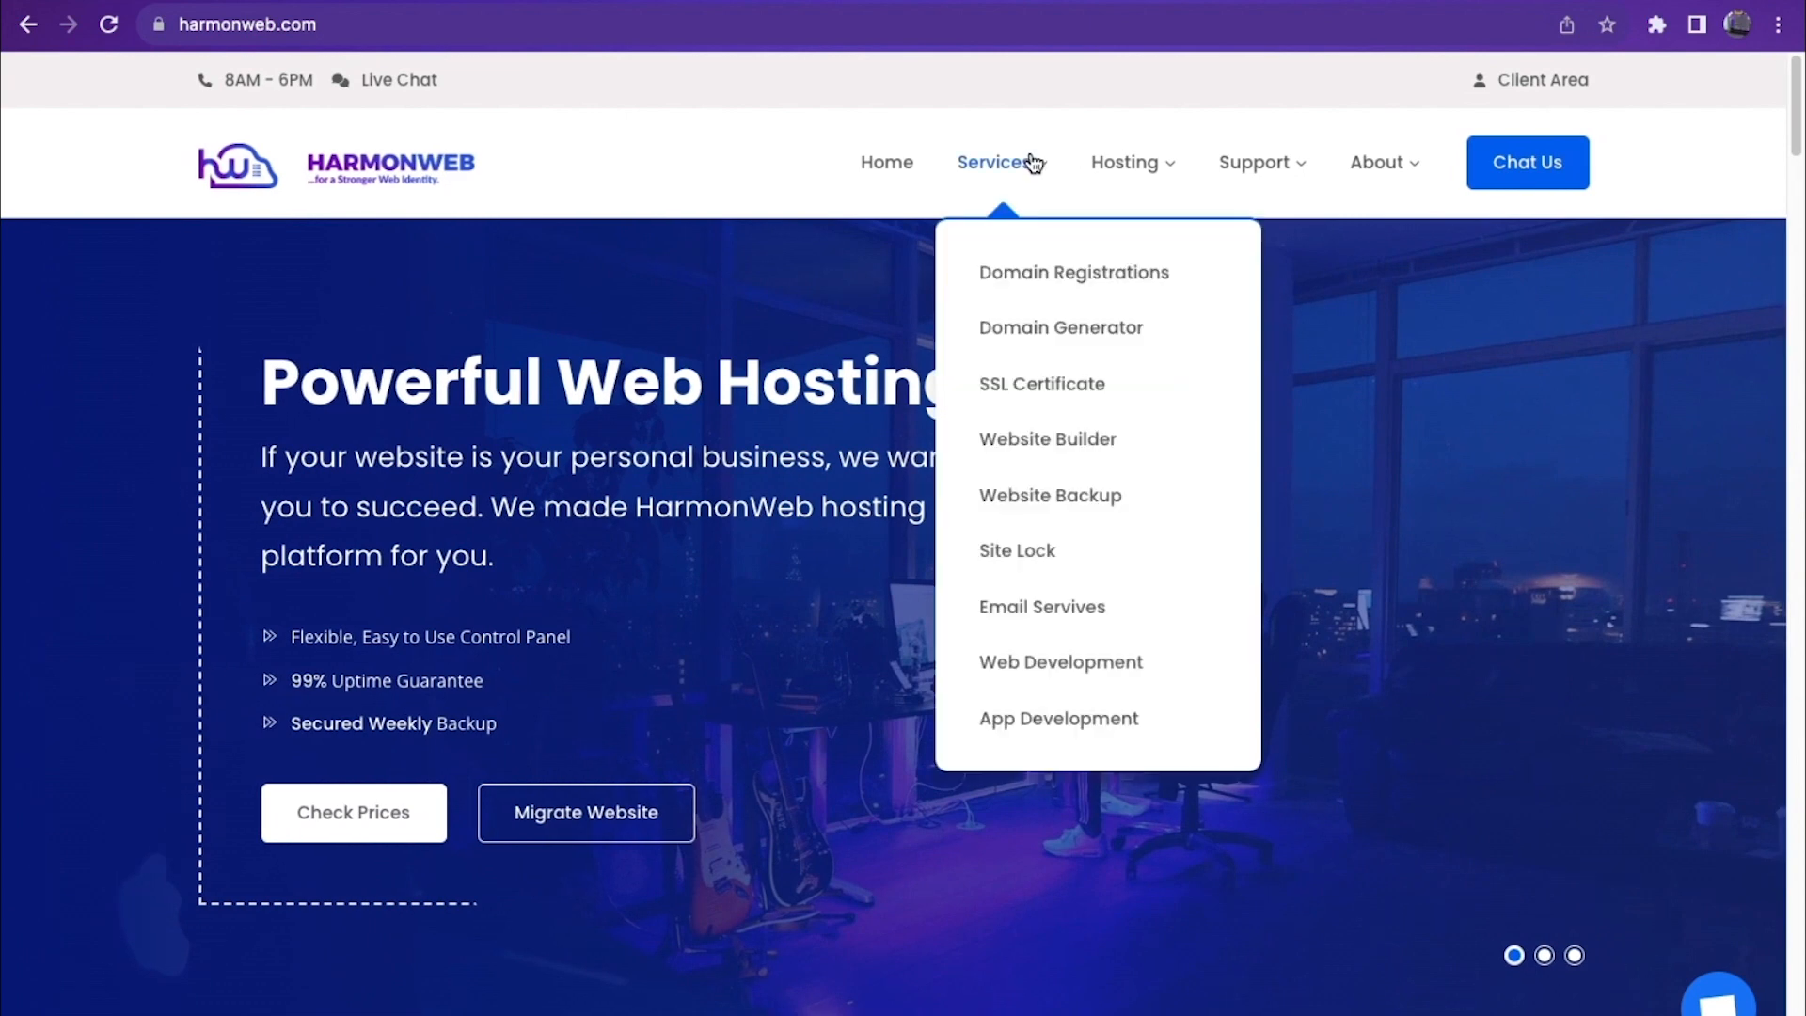
left_click(1056, 274)
Step: Search for the domain michael-craft, add michael-craft.com to the cart and proceed to its configuration
left_click(743, 809)
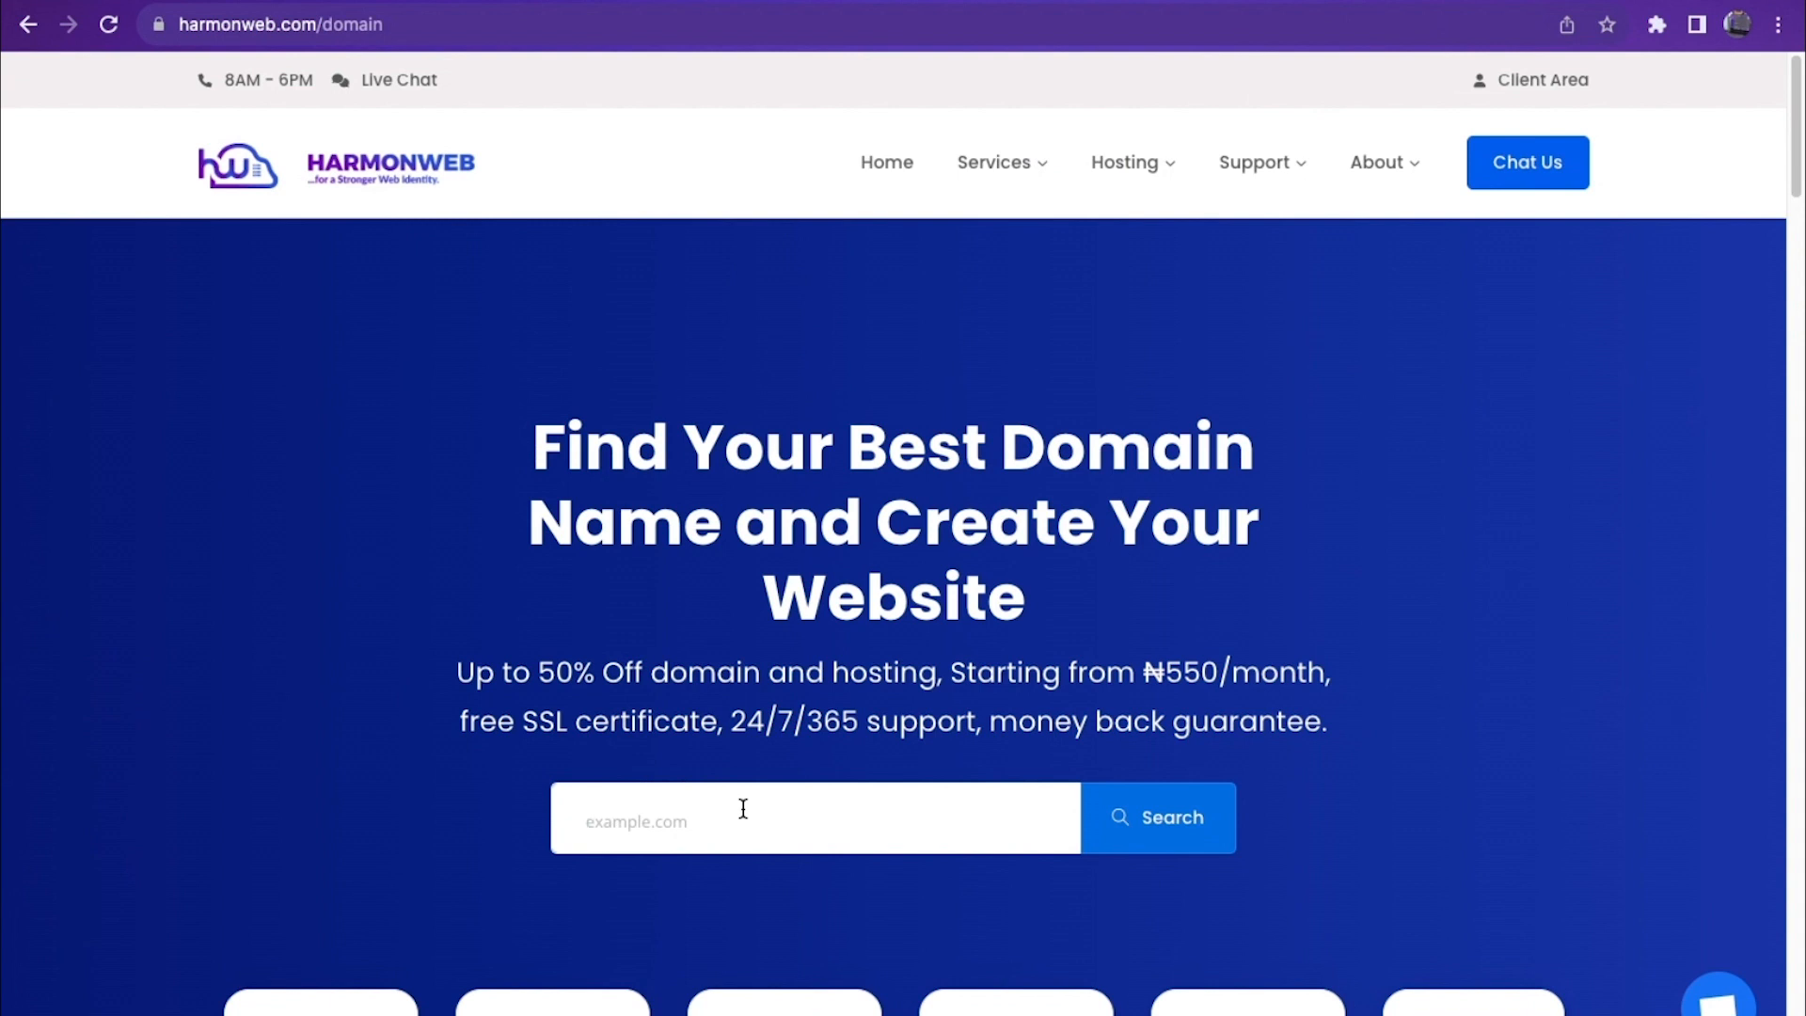
type("michael-craft")
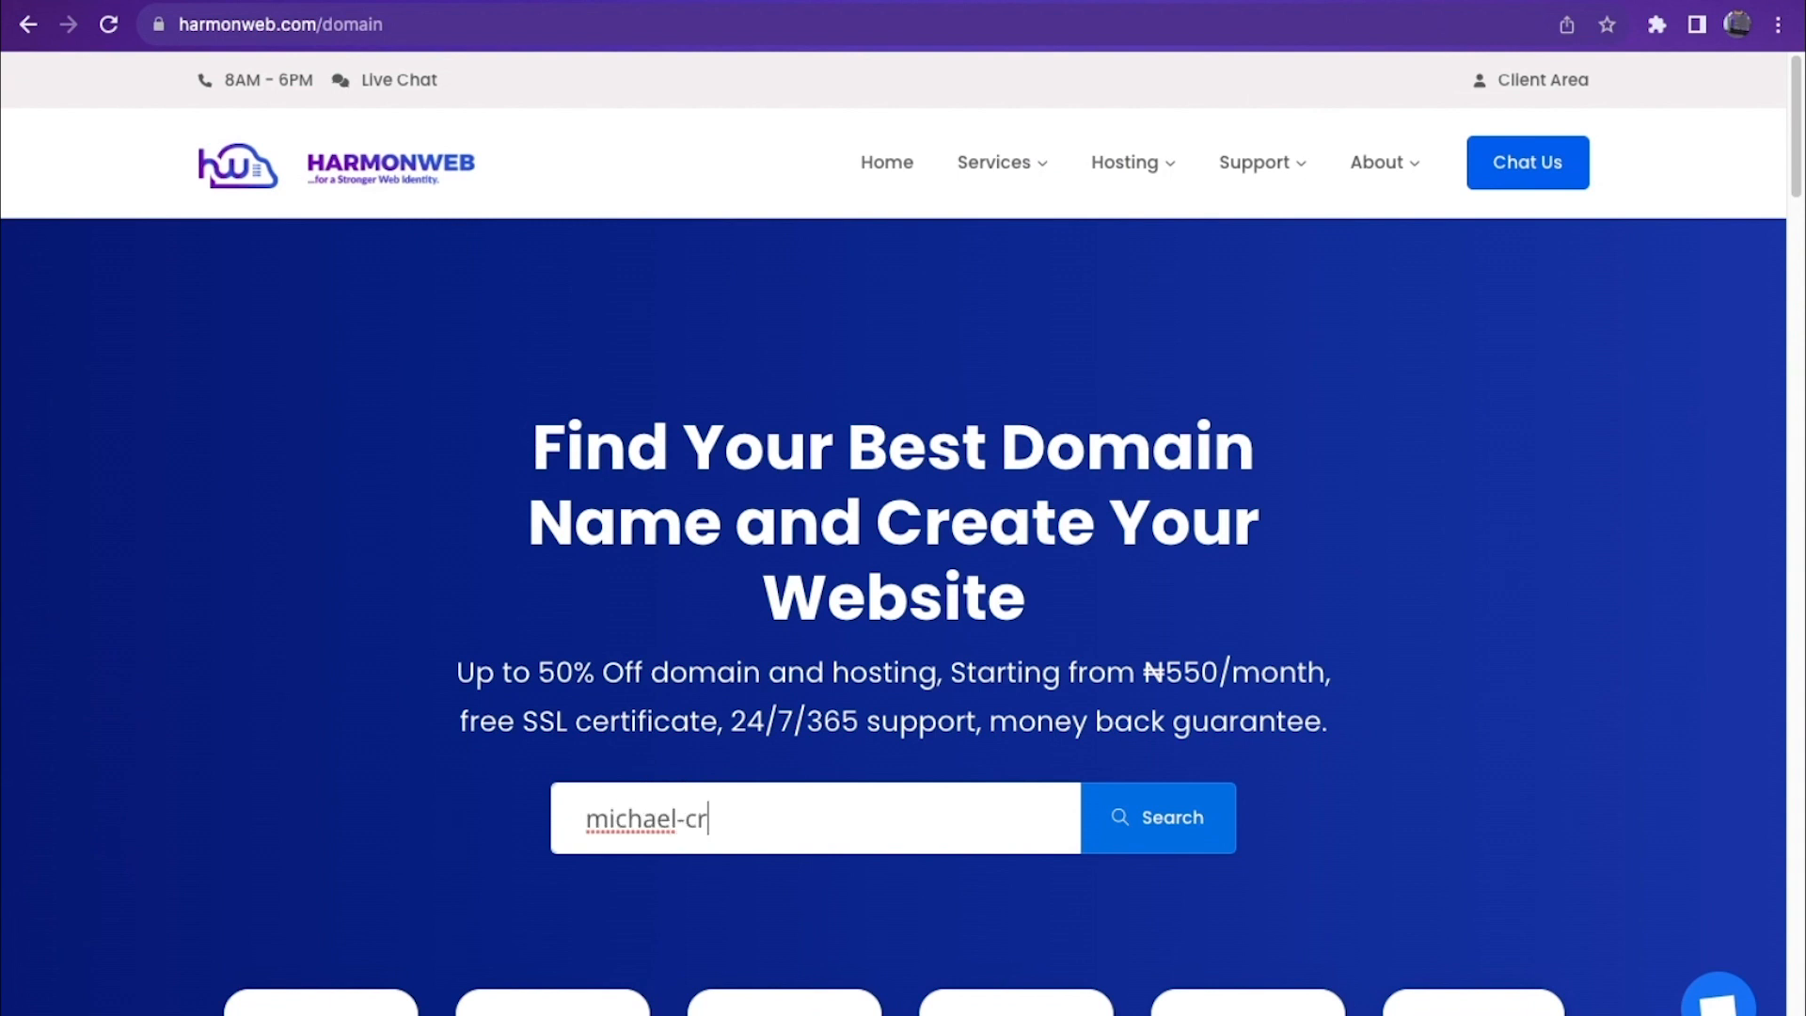
left_click(1183, 826)
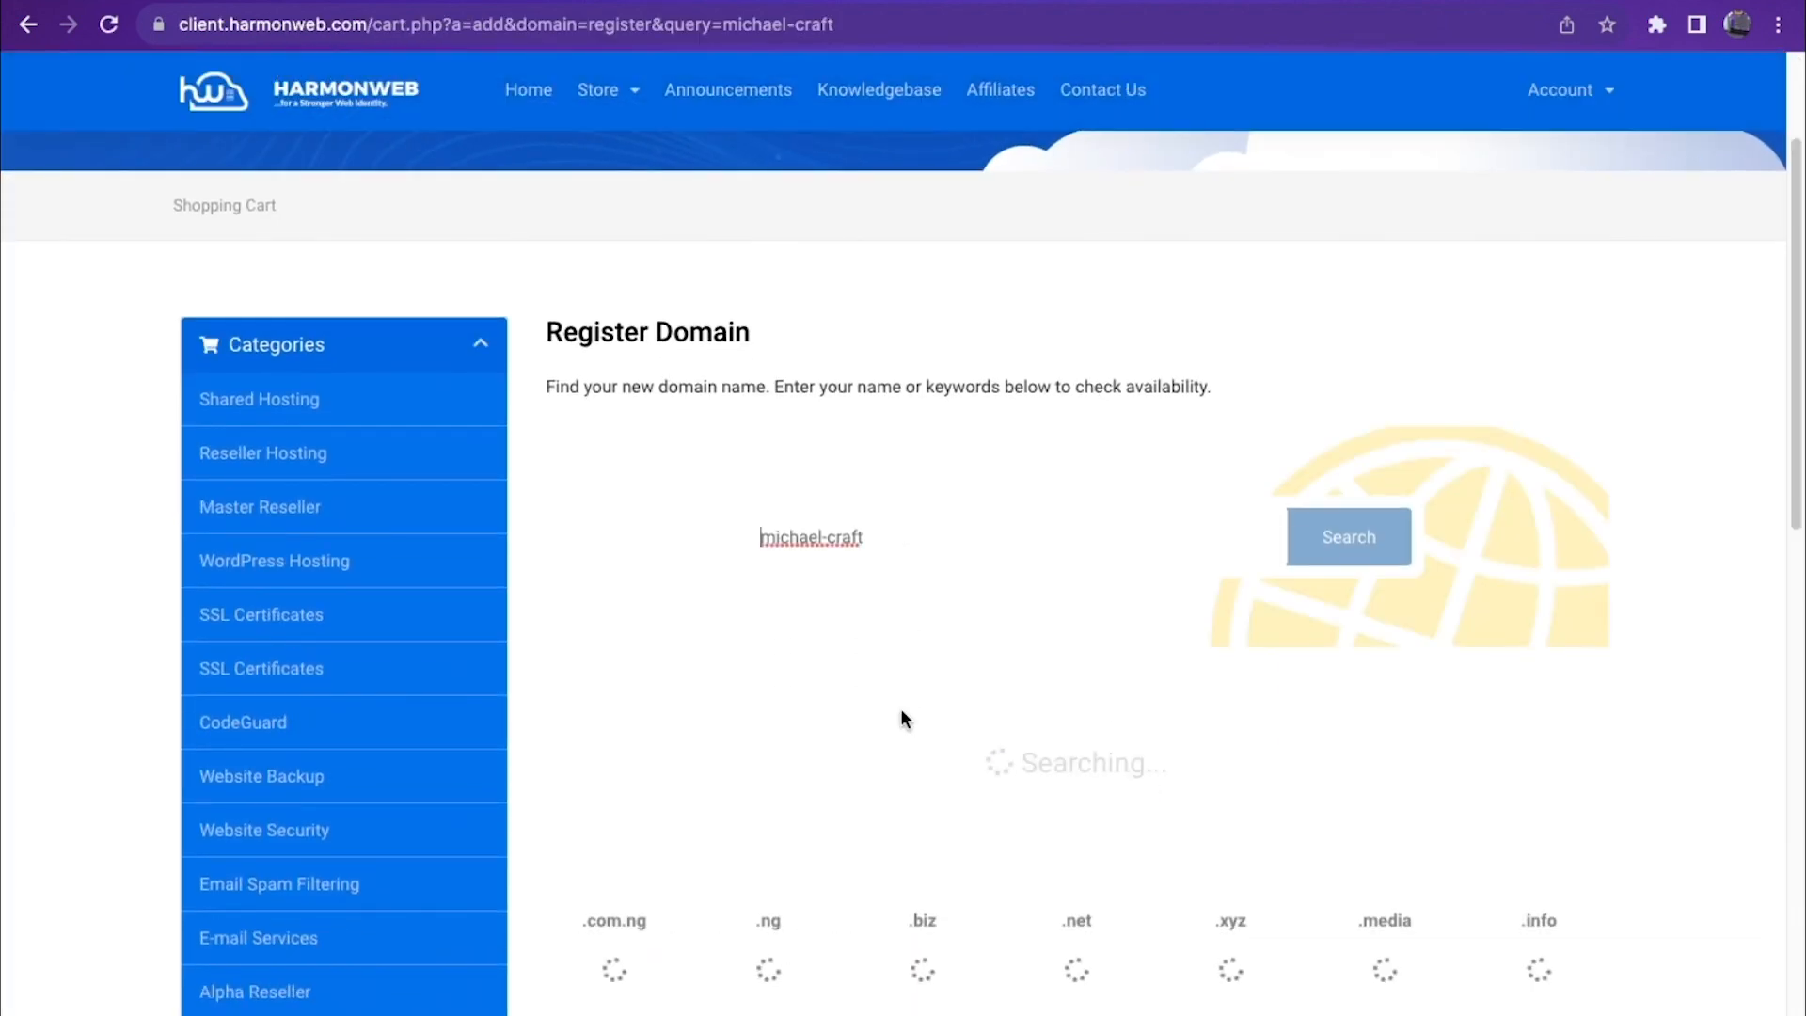
scroll(900, 707, "down", 2)
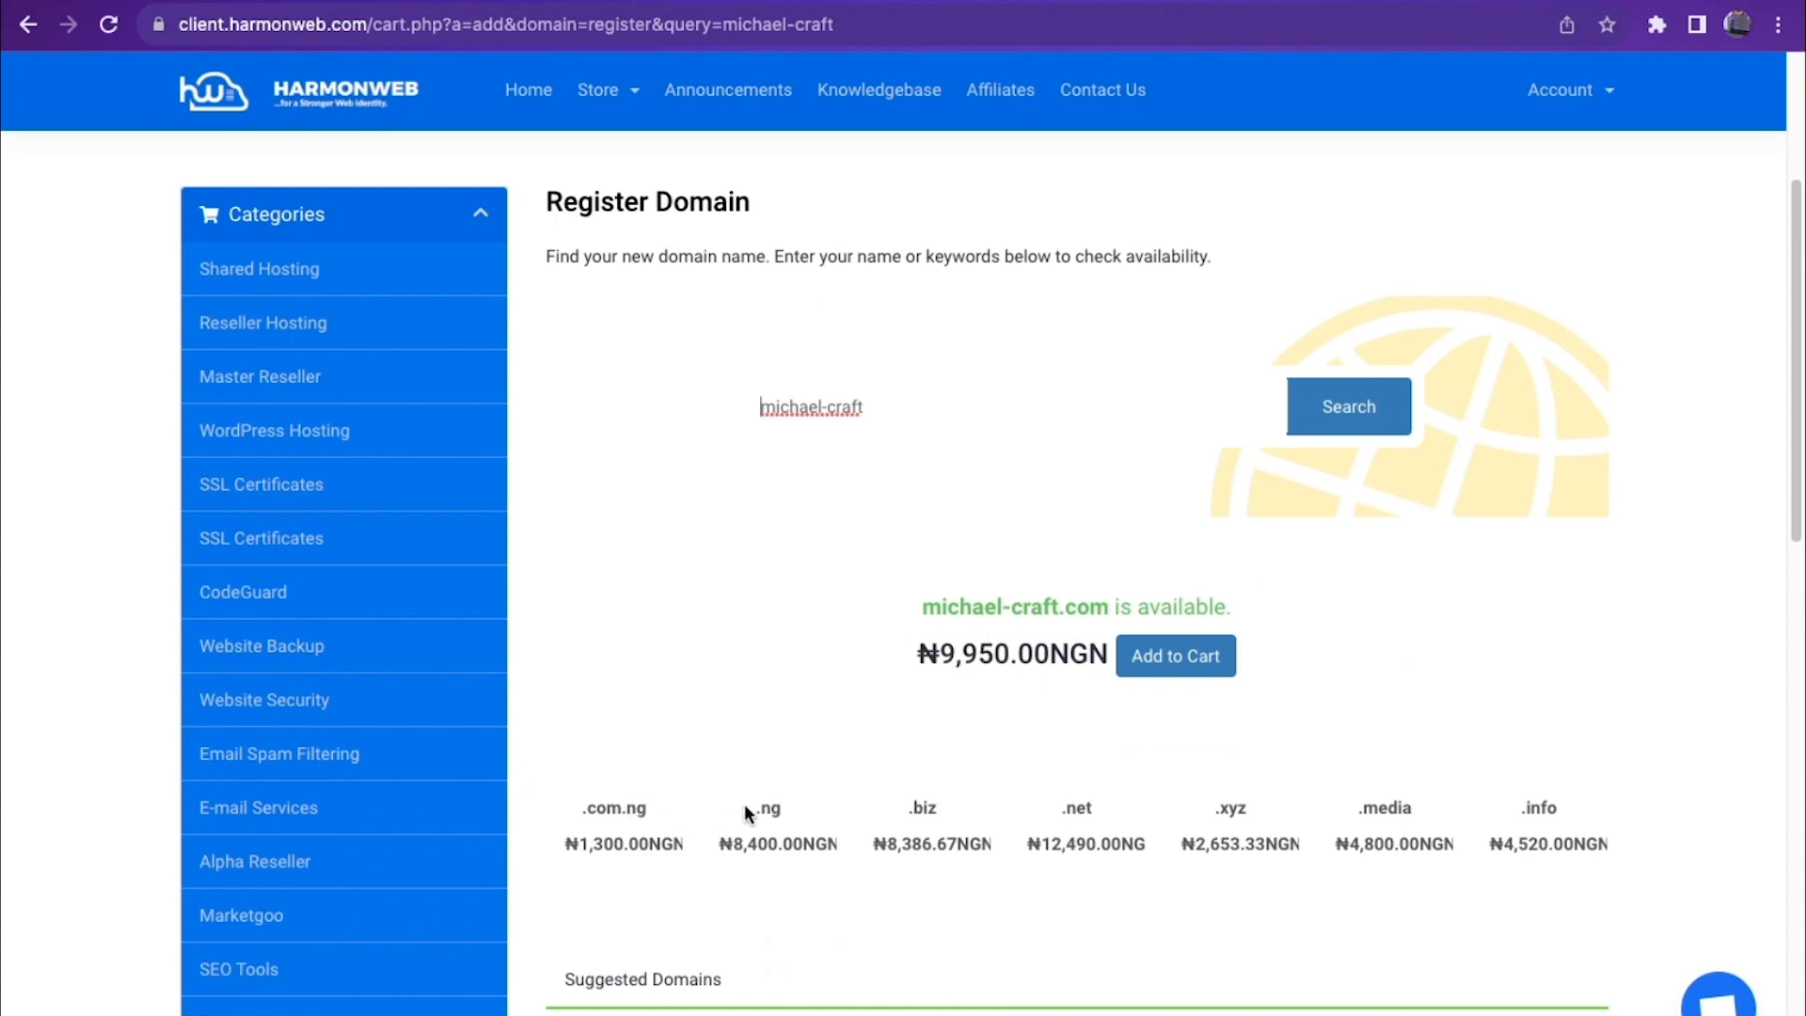
left_click(1182, 654)
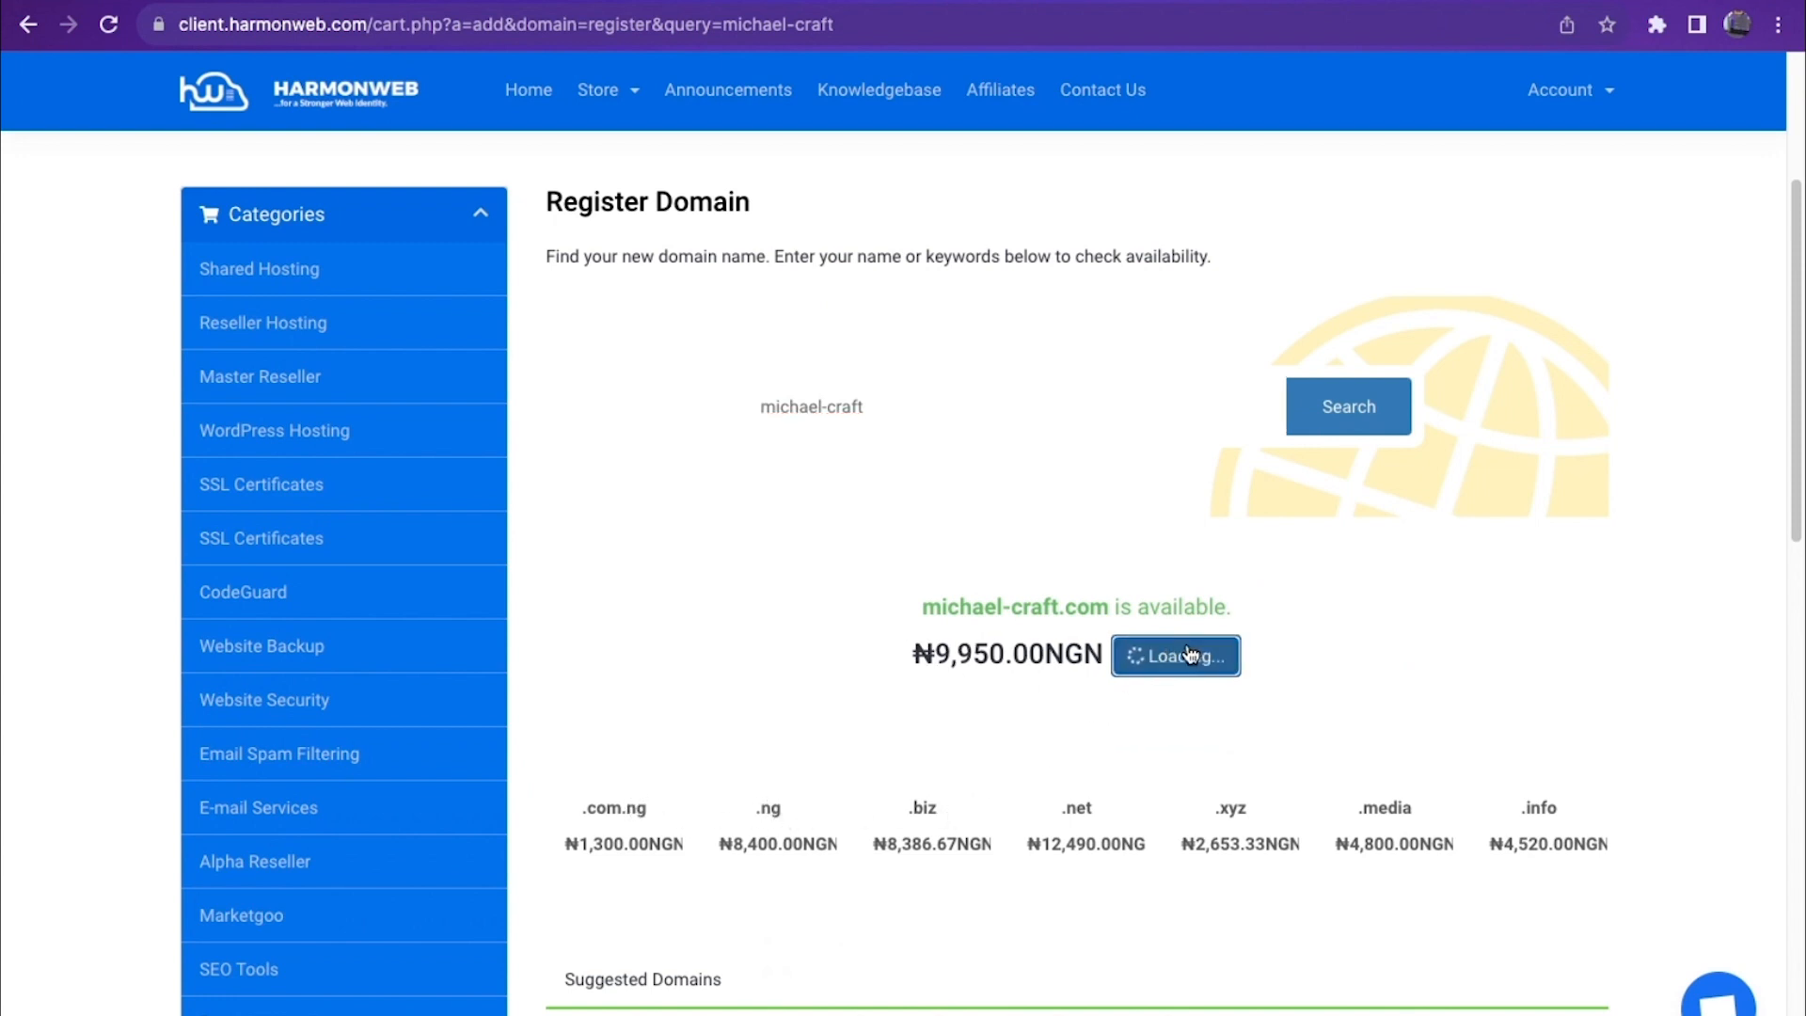
left_click(1169, 658)
Step: Add DNS Management and ID Protection to michael-craft.com, keep the default nameservers and continue to the cart review
left_click(579, 596)
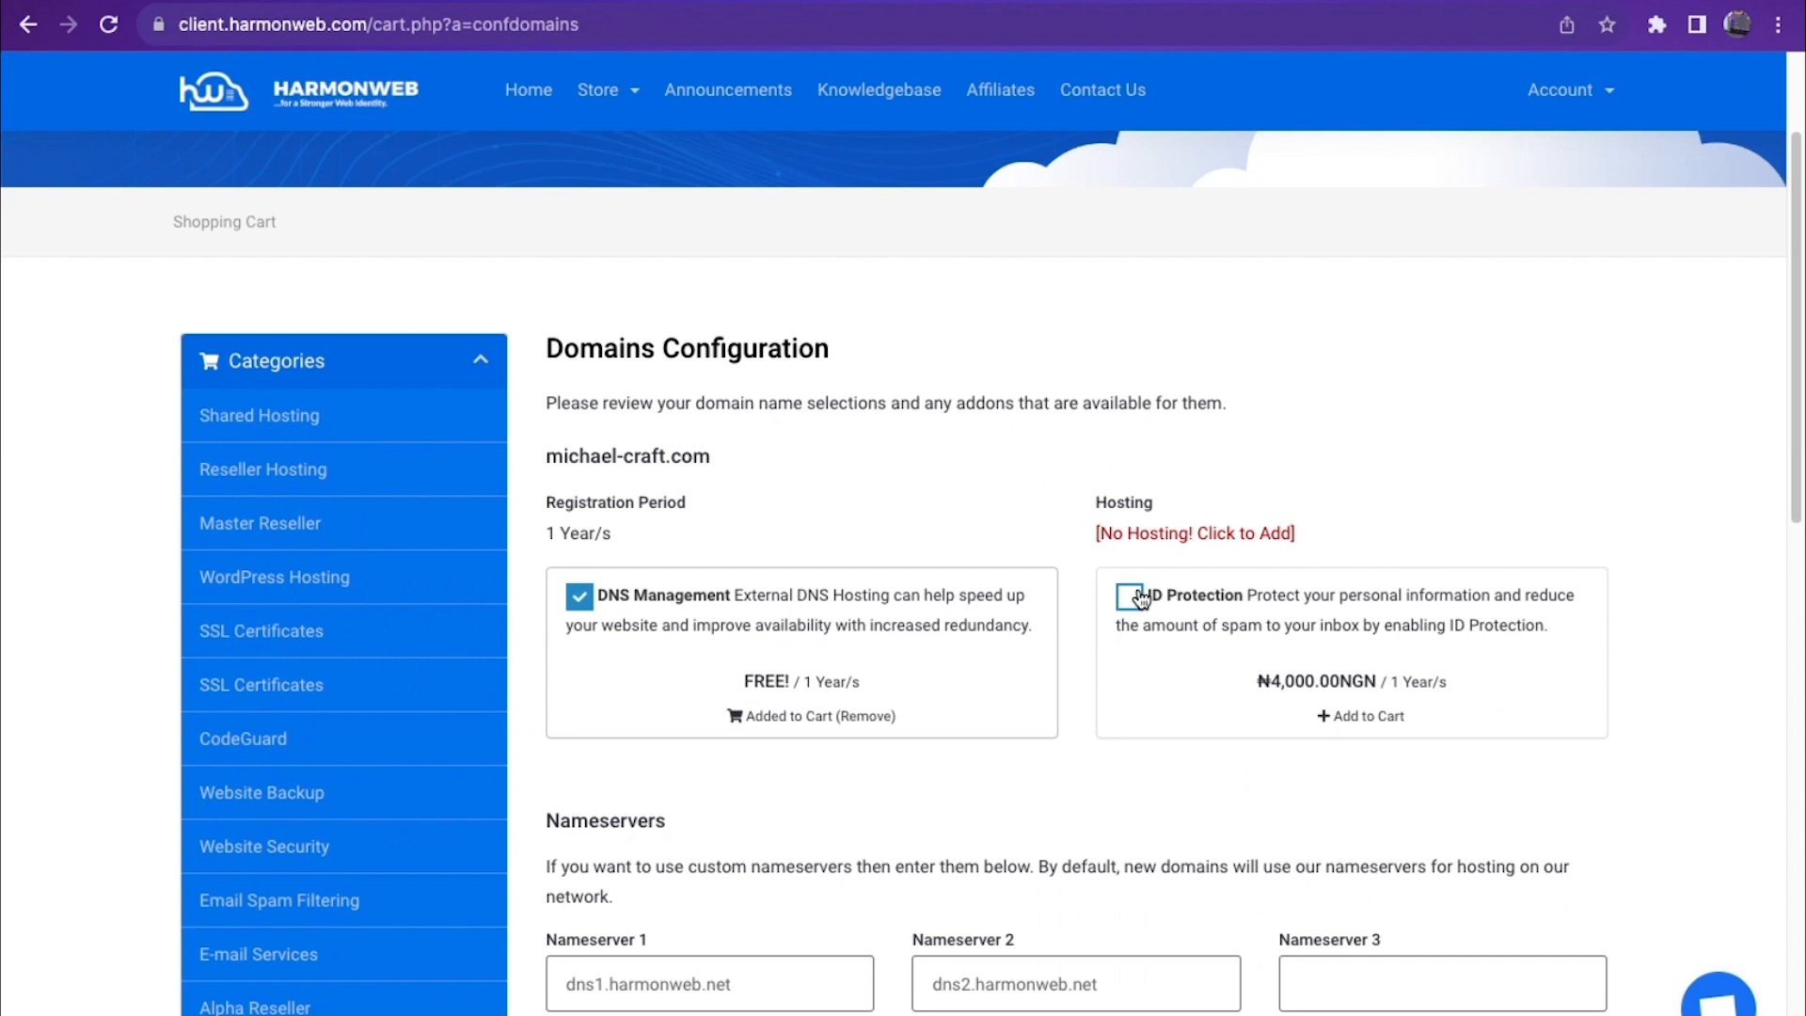
scroll(1141, 598, "down", 1)
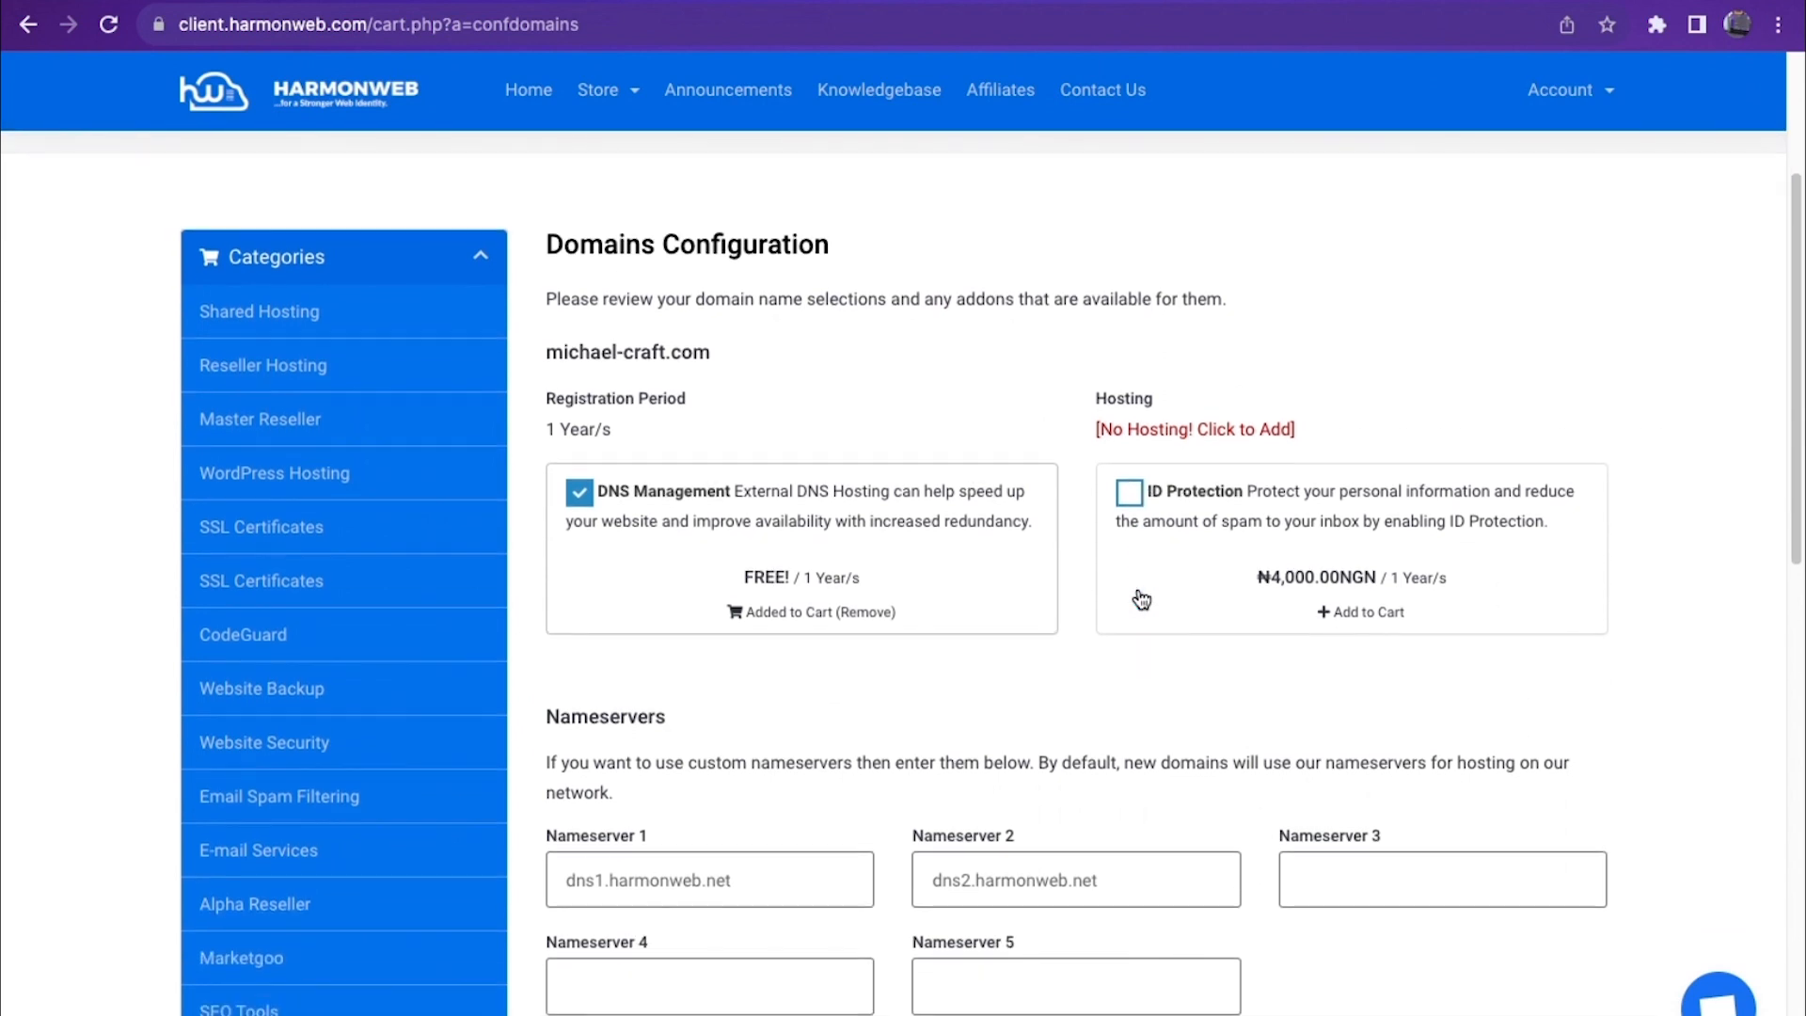
left_click(1130, 491)
scroll(739, 875, "down", 1)
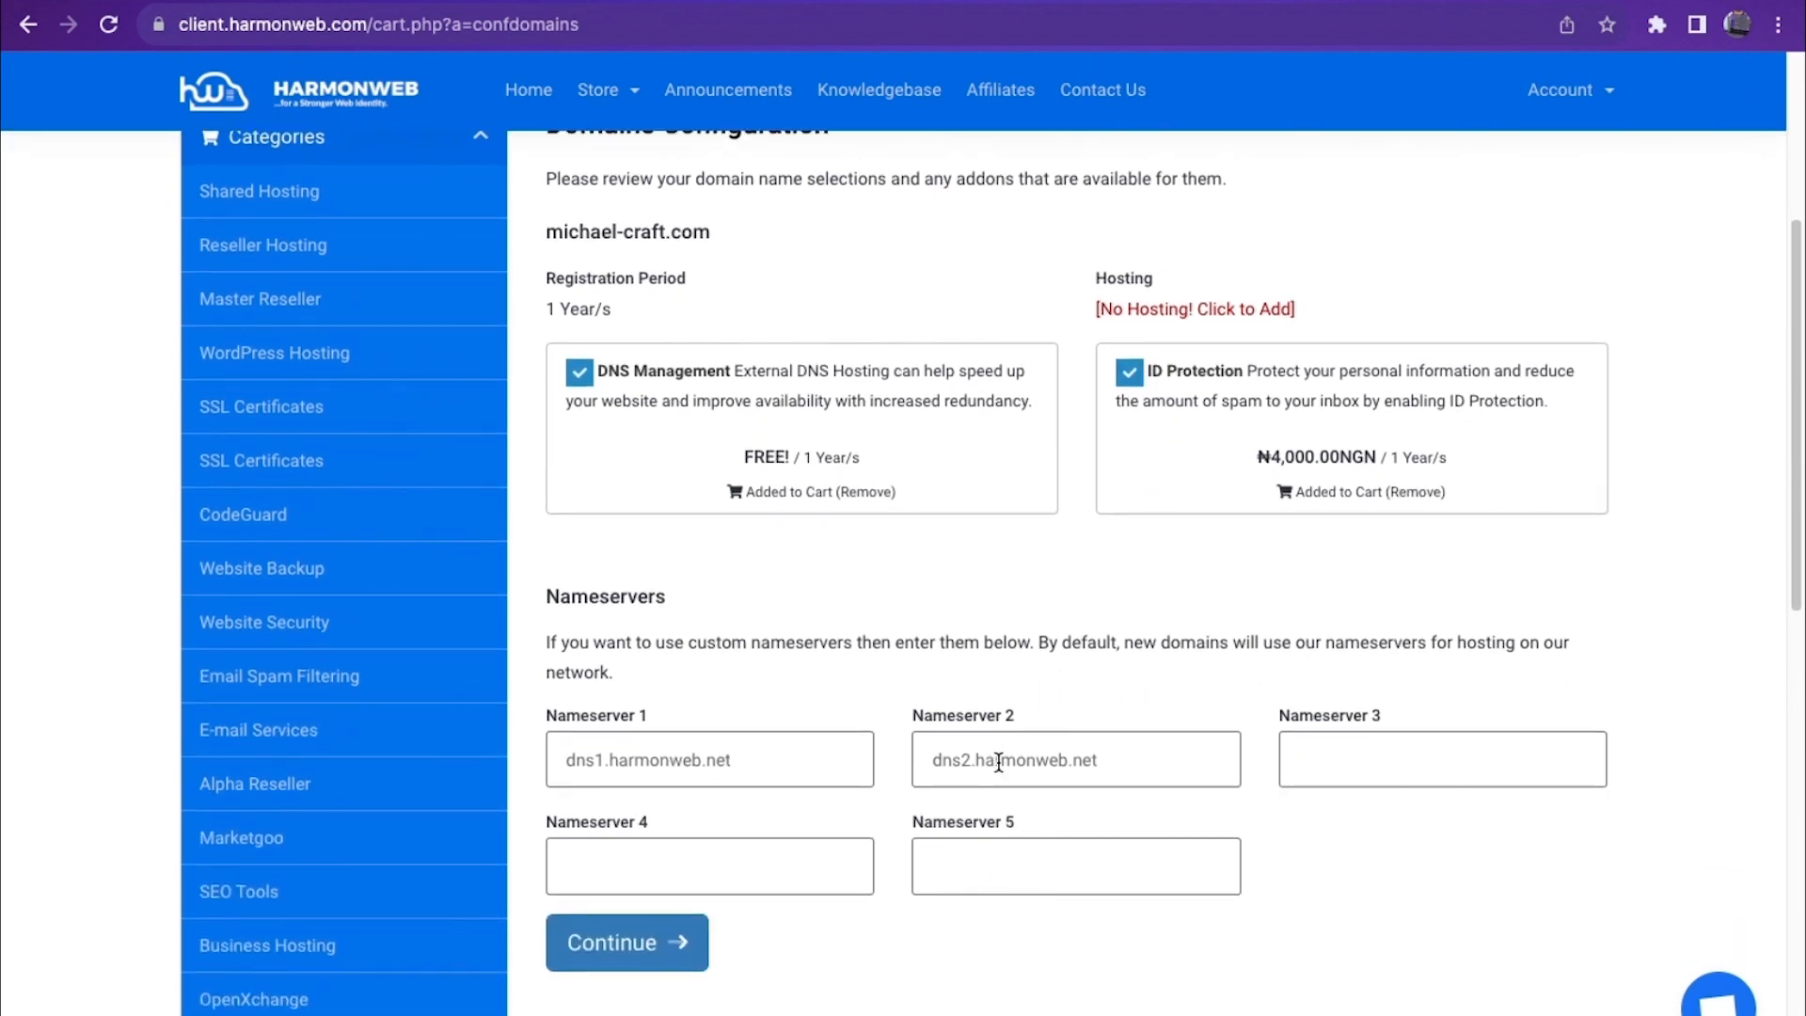
left_click(617, 959)
Step: Review the domain order in the cart and choose to continue shopping in the store
scroll(917, 785, "down", 2)
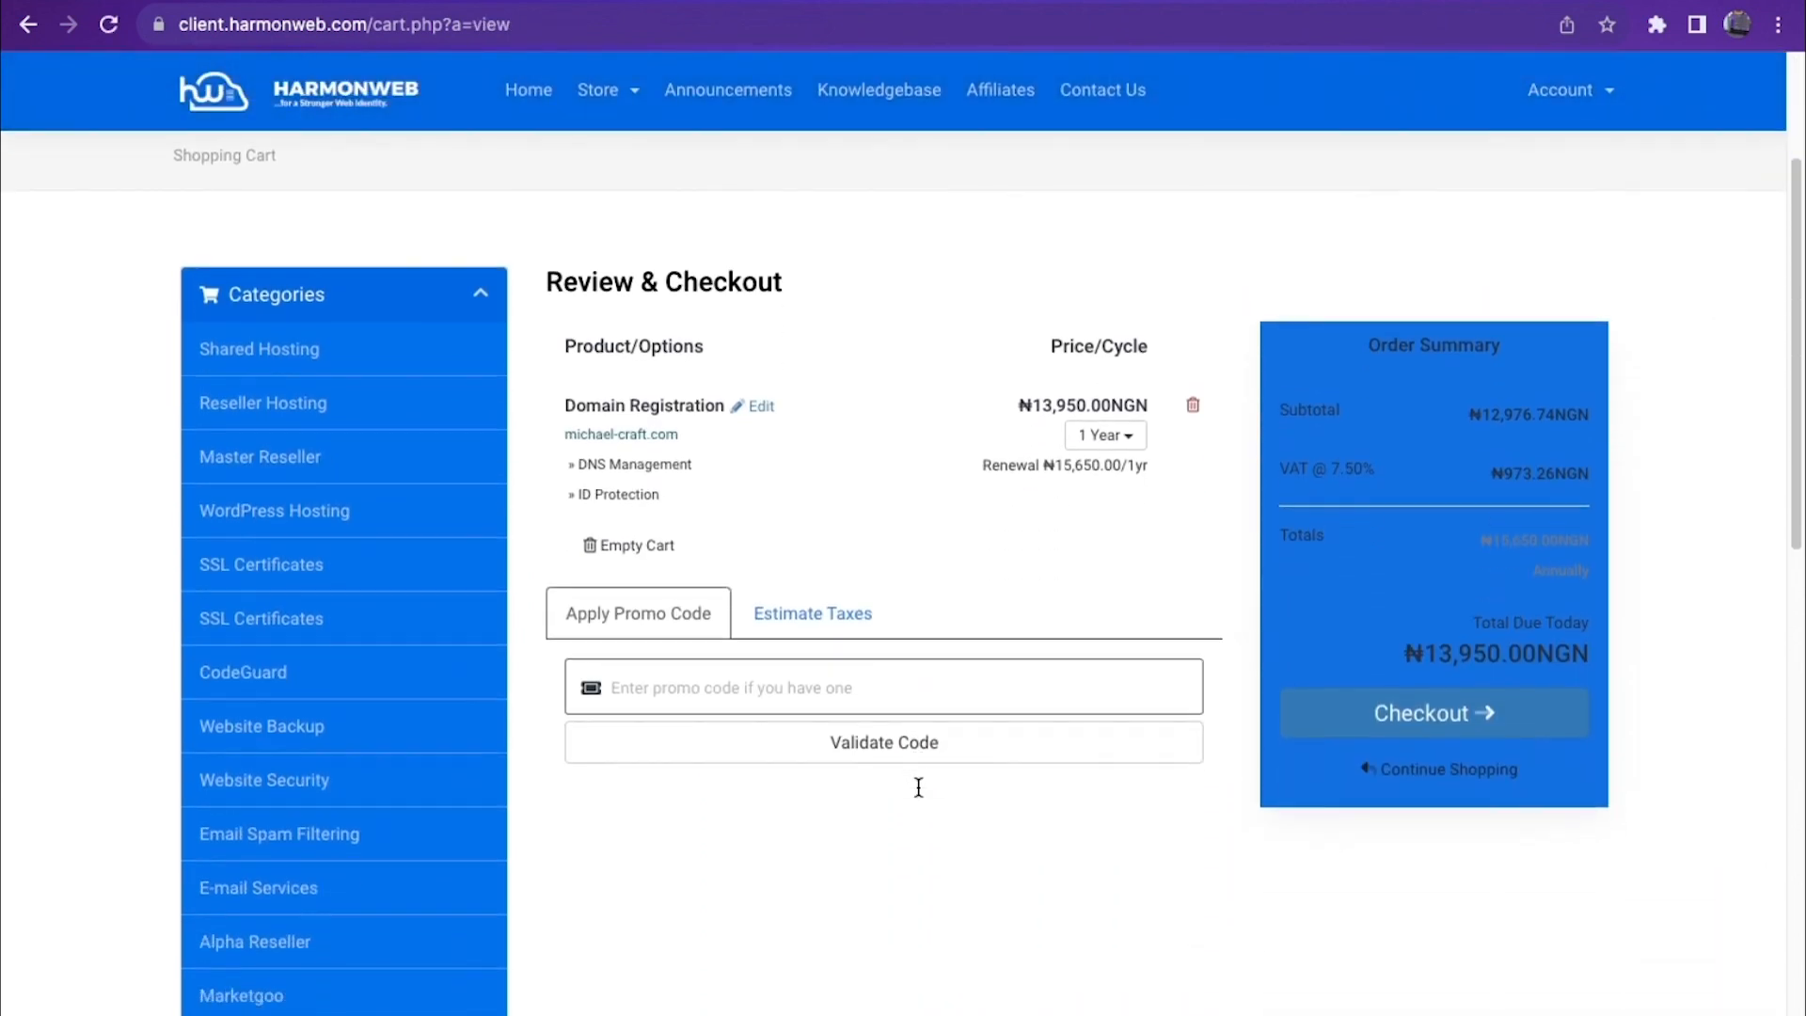
scroll(918, 786, "down", 1)
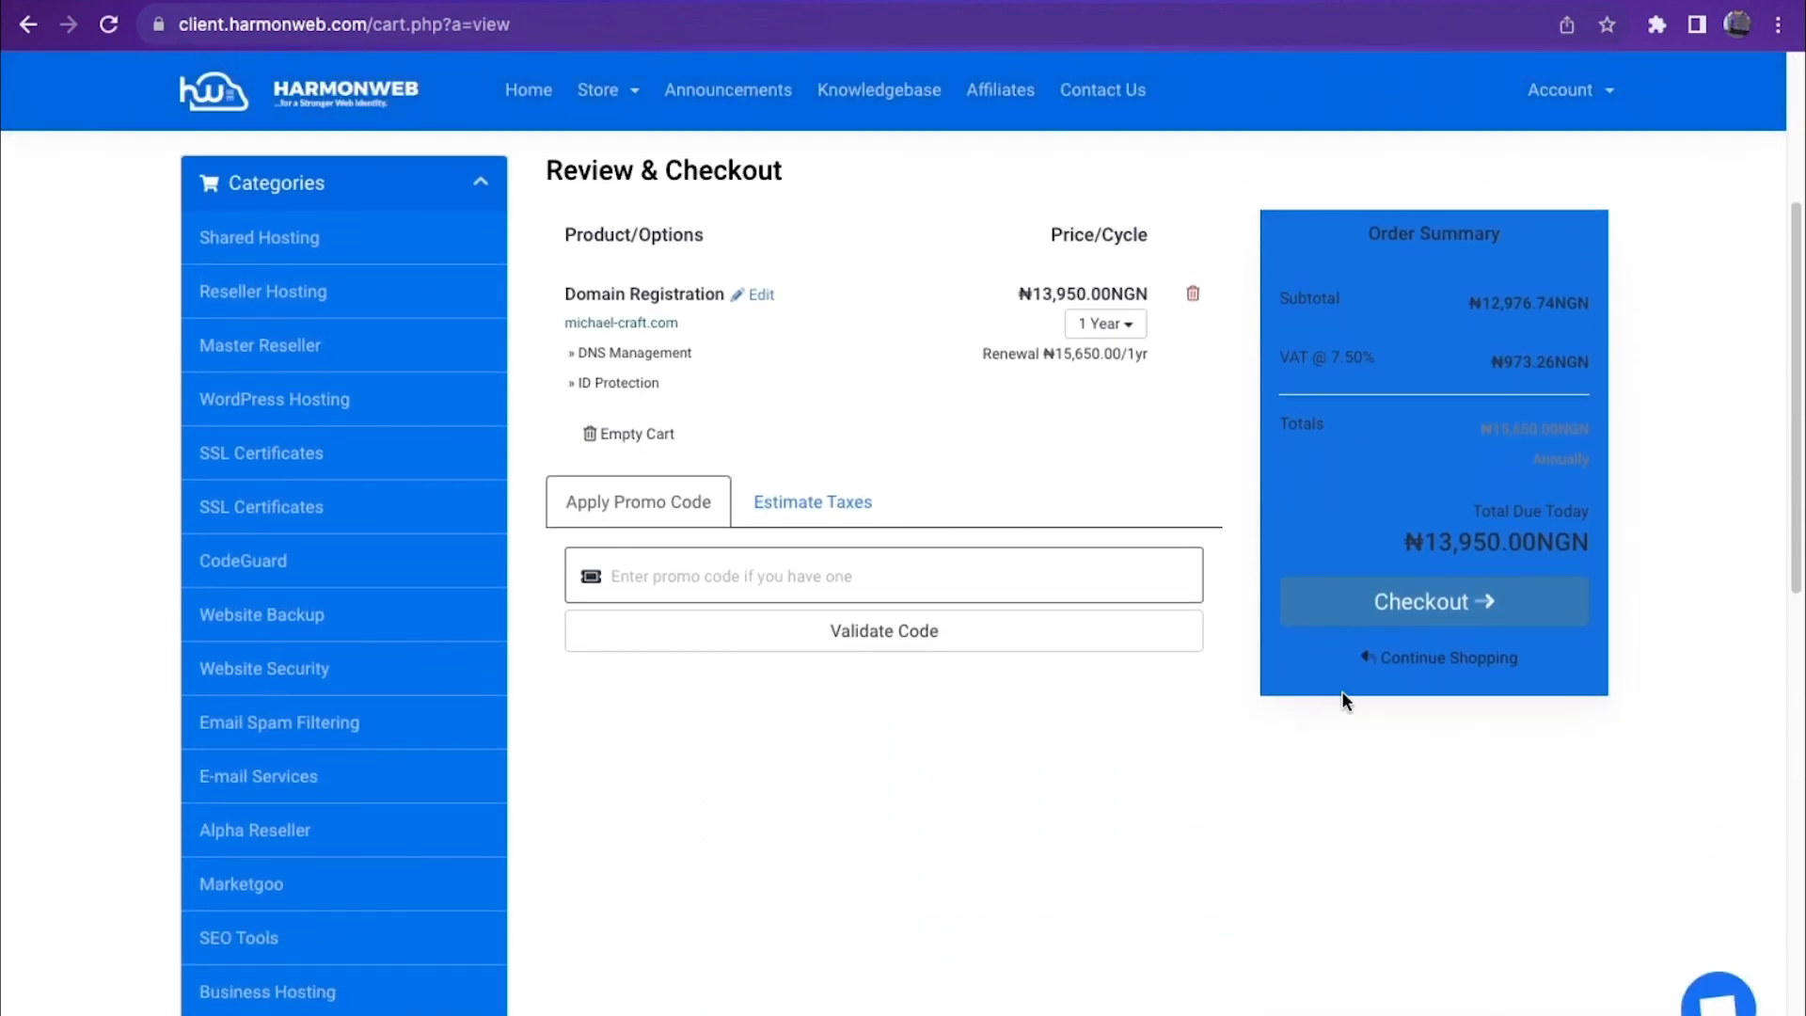
left_click(1404, 662)
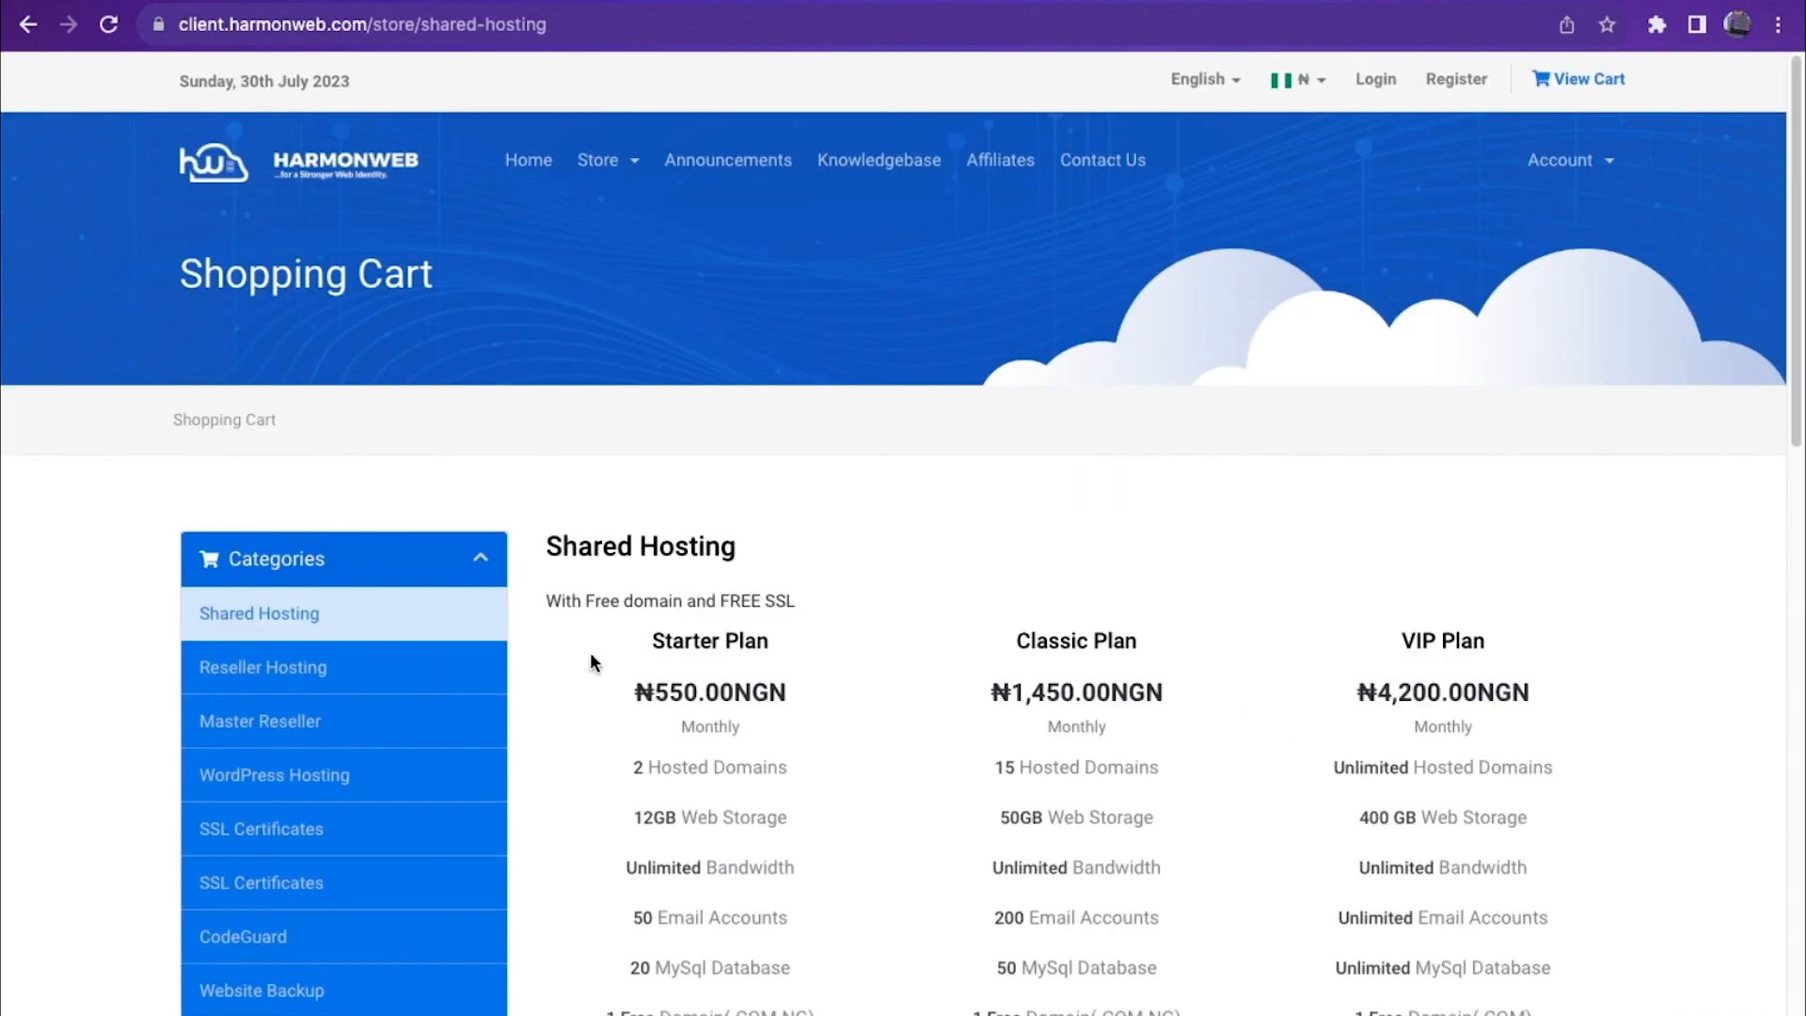
Step: Order the Starter Plan from the shared hosting plans, using michael-craft.com from the shopping cart as its domain
scroll(428, 658, "down", 1)
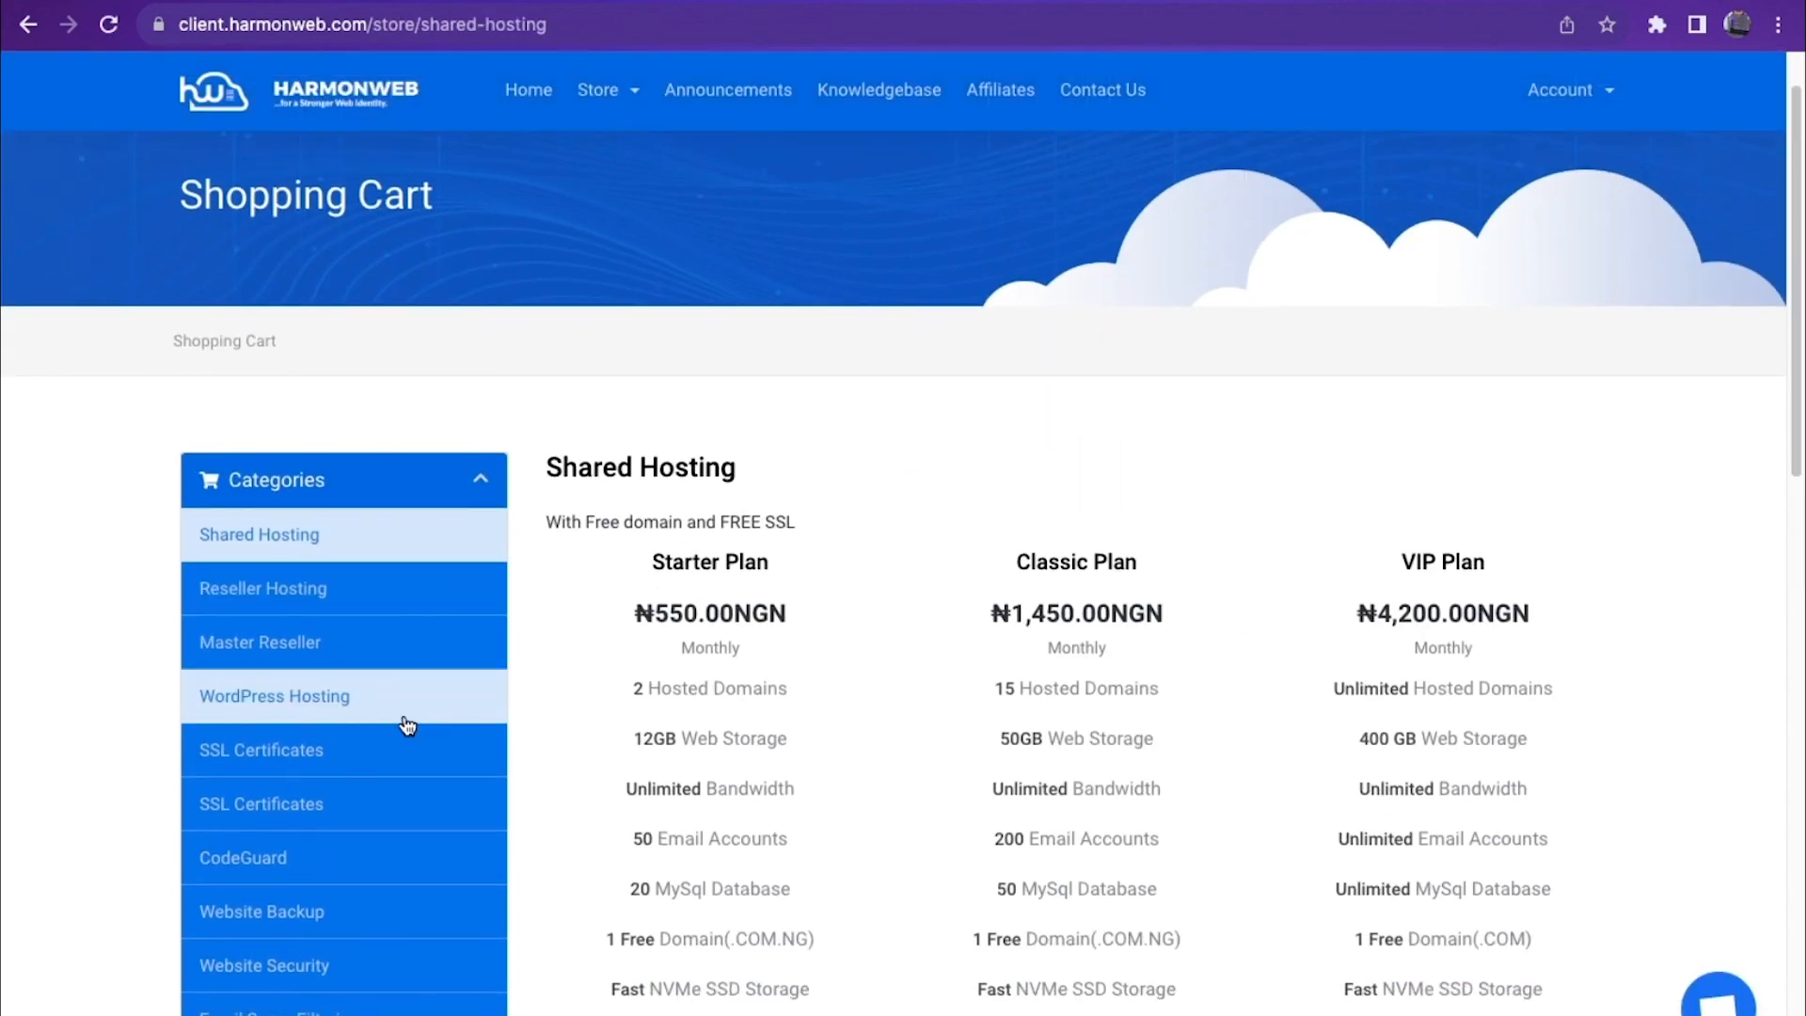
scroll(411, 715, "down", 2)
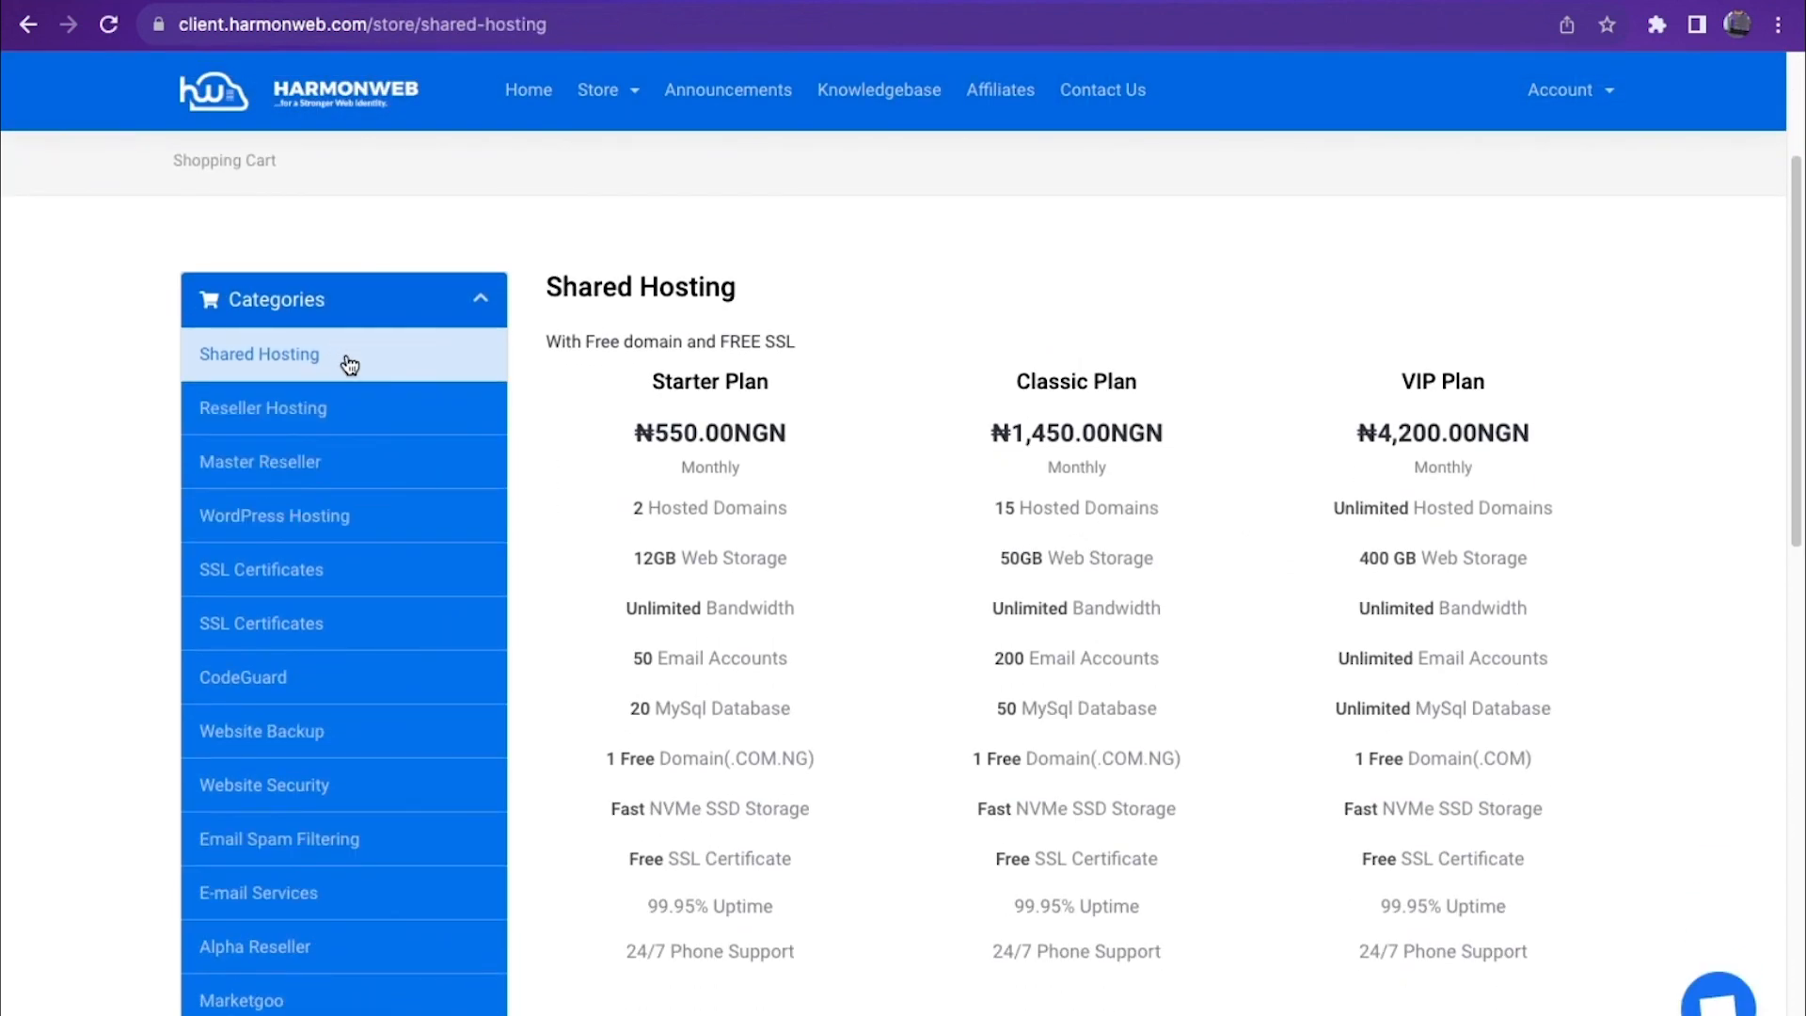
scroll(362, 658, "down", 1)
scroll(331, 878, "down", 3)
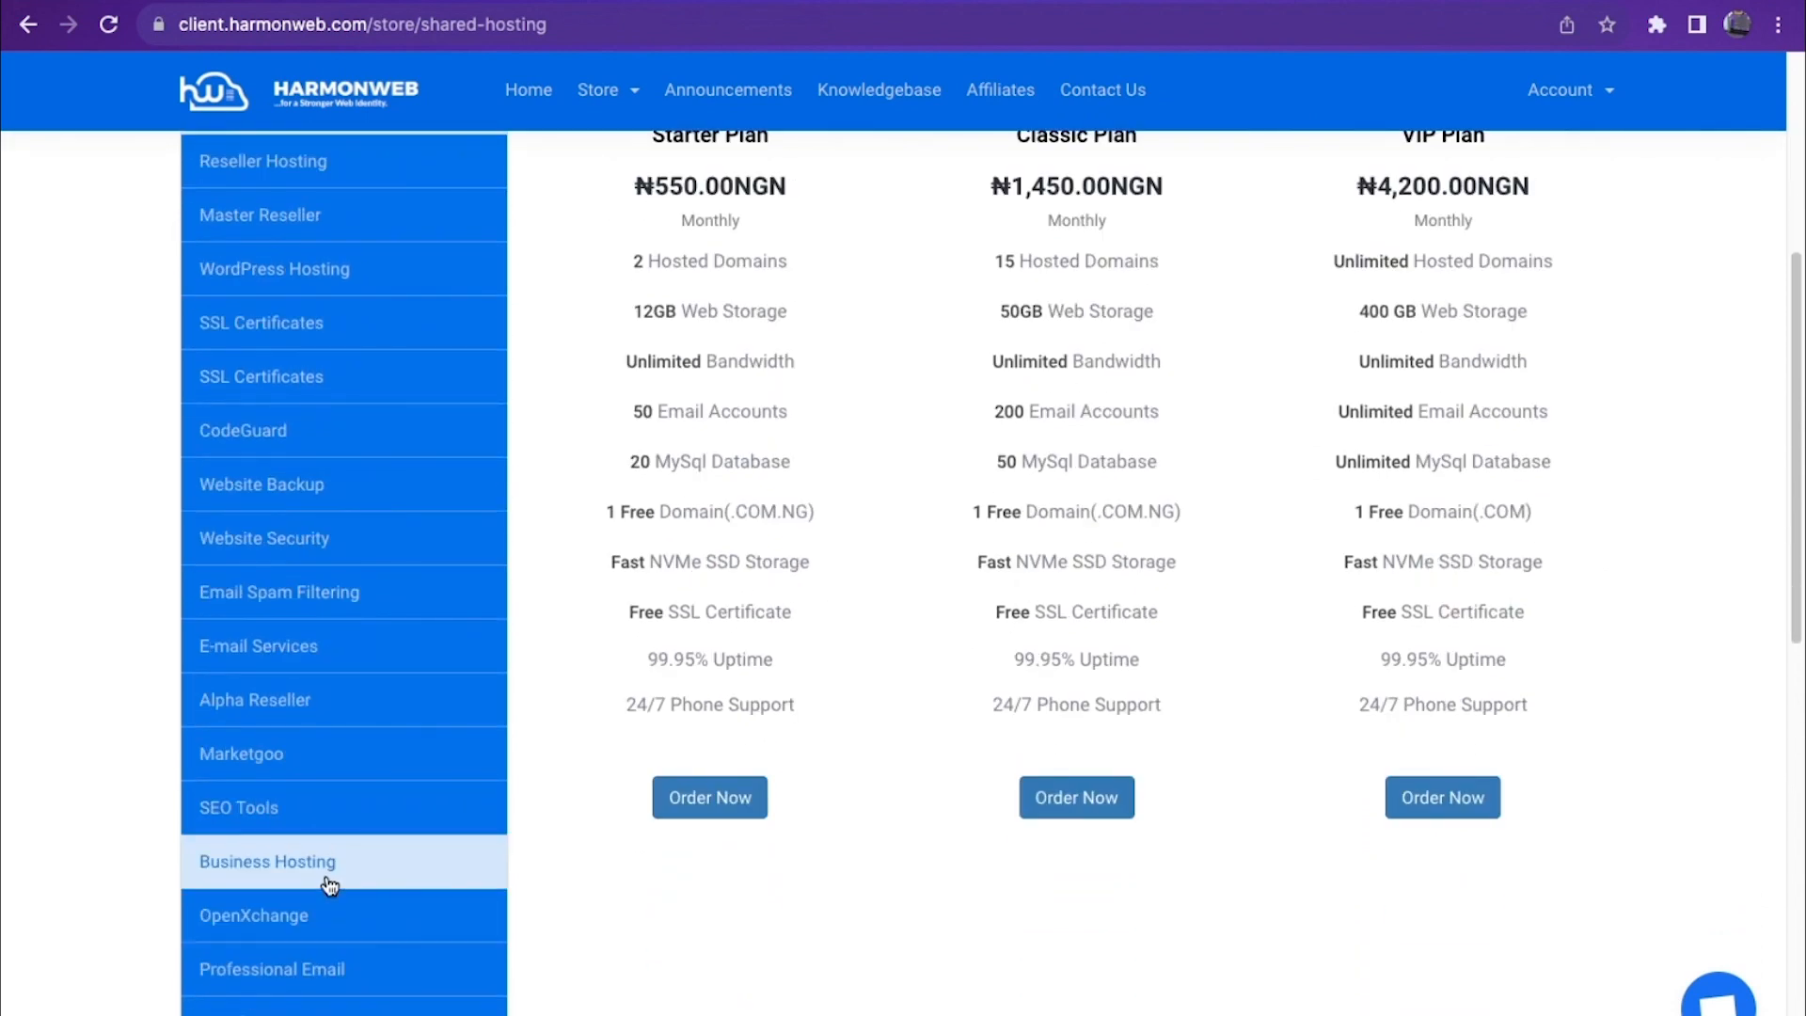
scroll(330, 959, "up", 6)
scroll(560, 767, "down", 2)
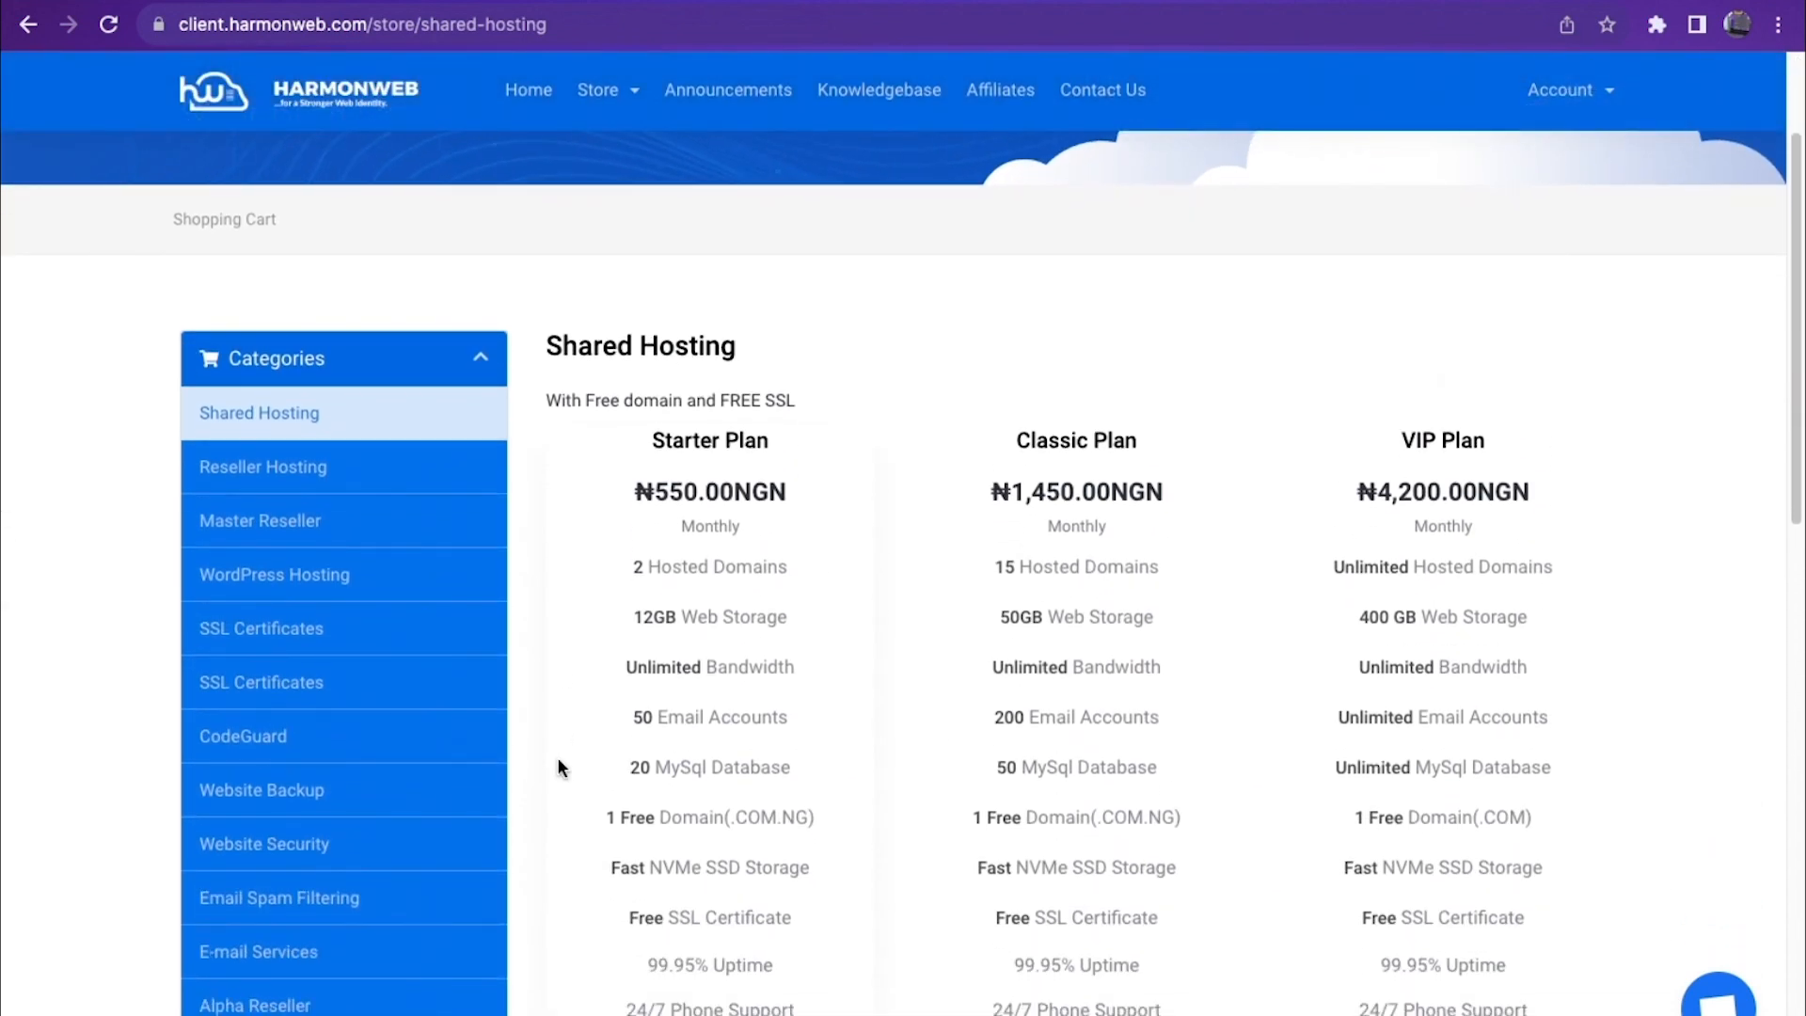
scroll(697, 470, "down", 2)
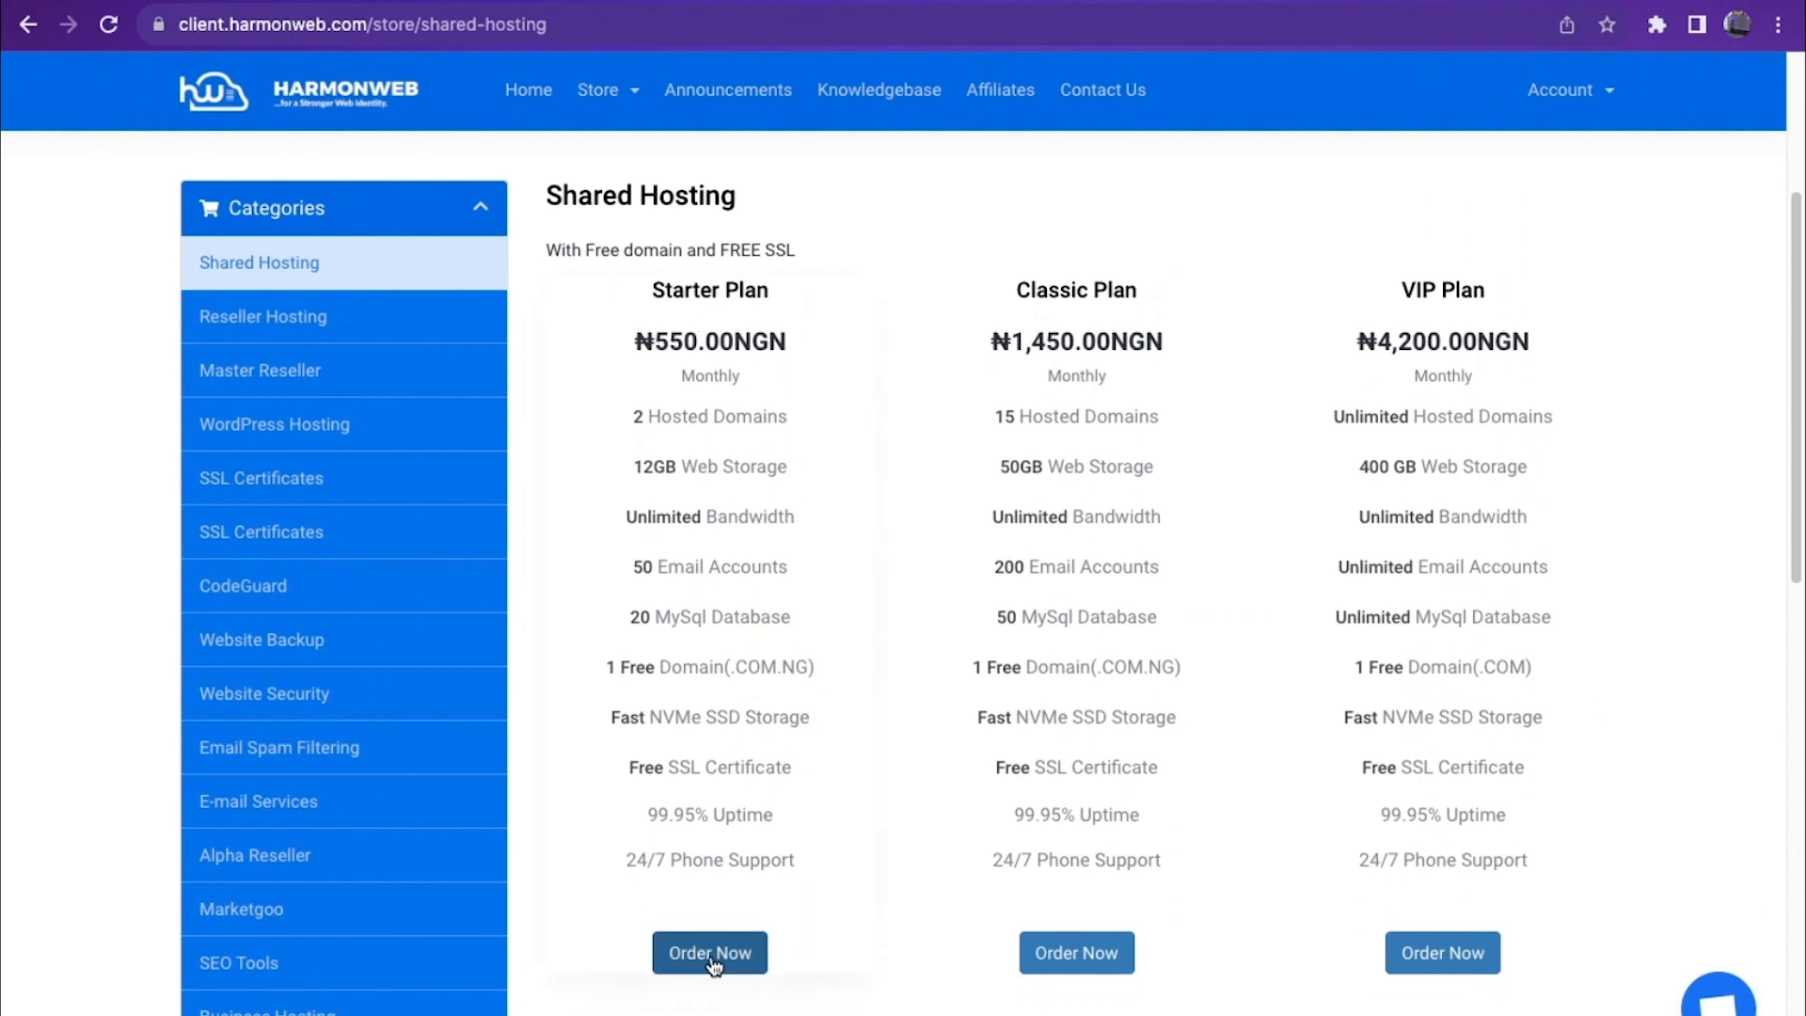
left_click(713, 953)
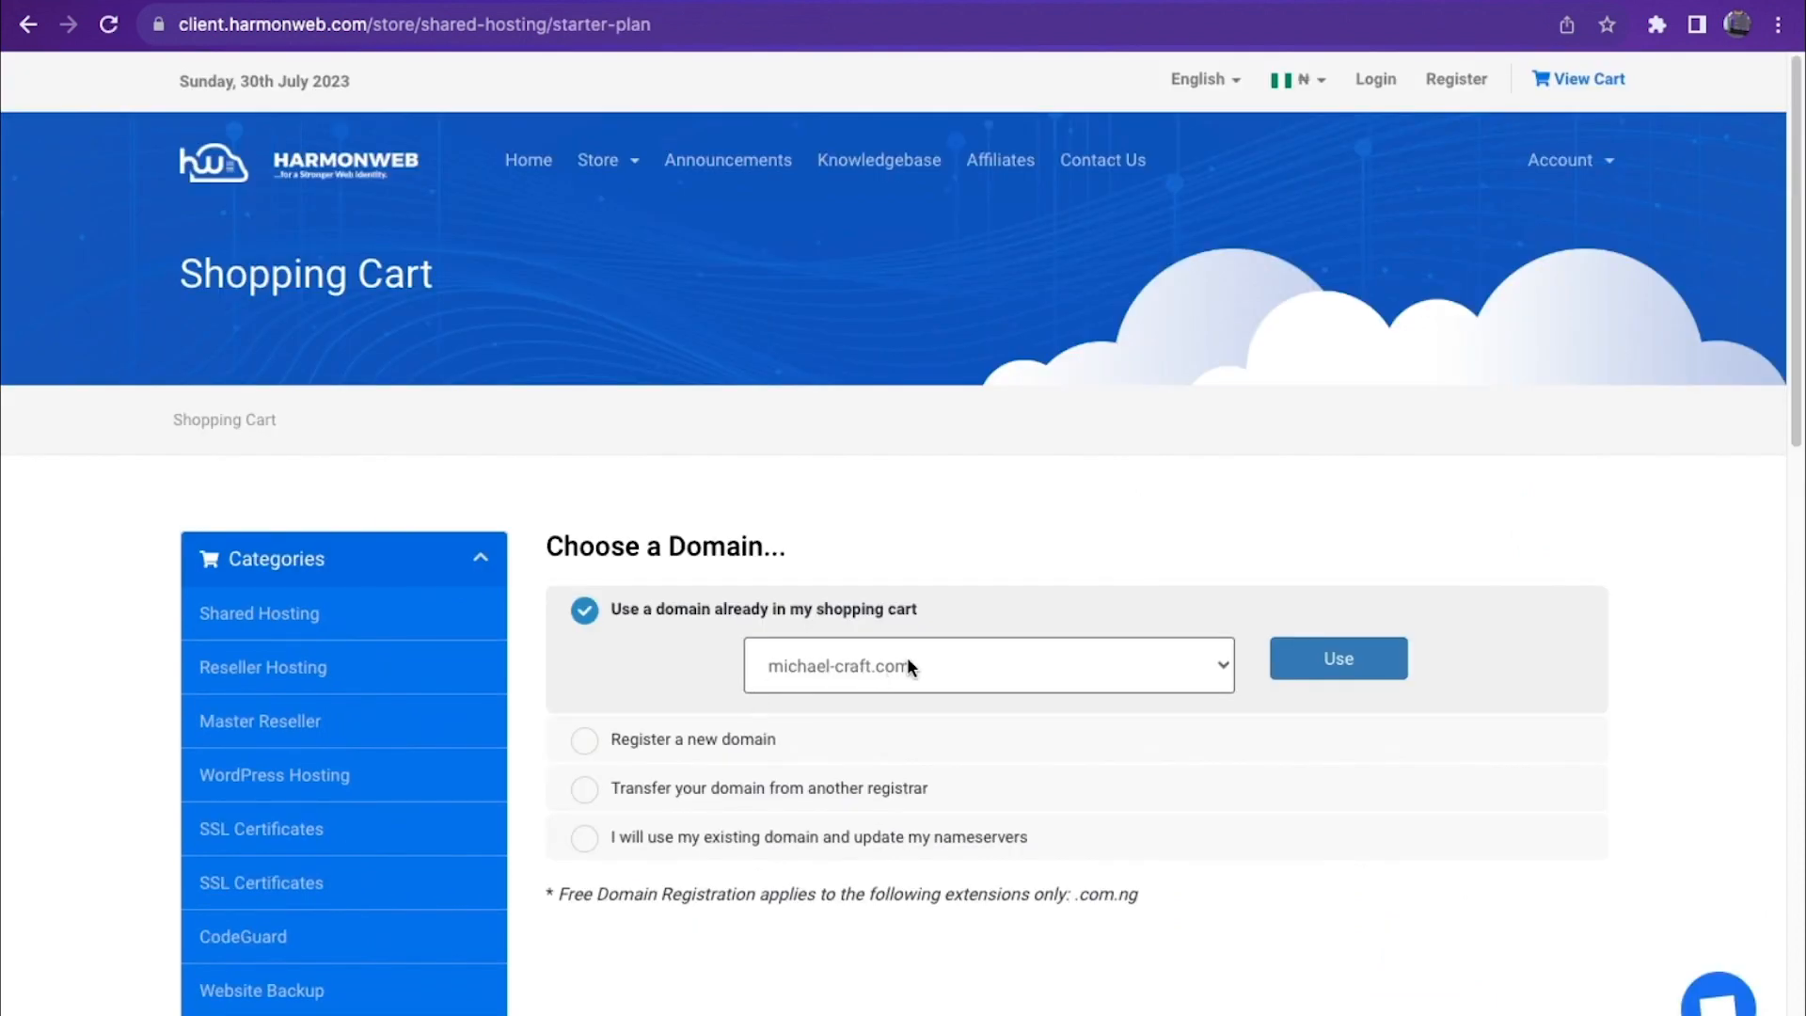
left_click(1337, 659)
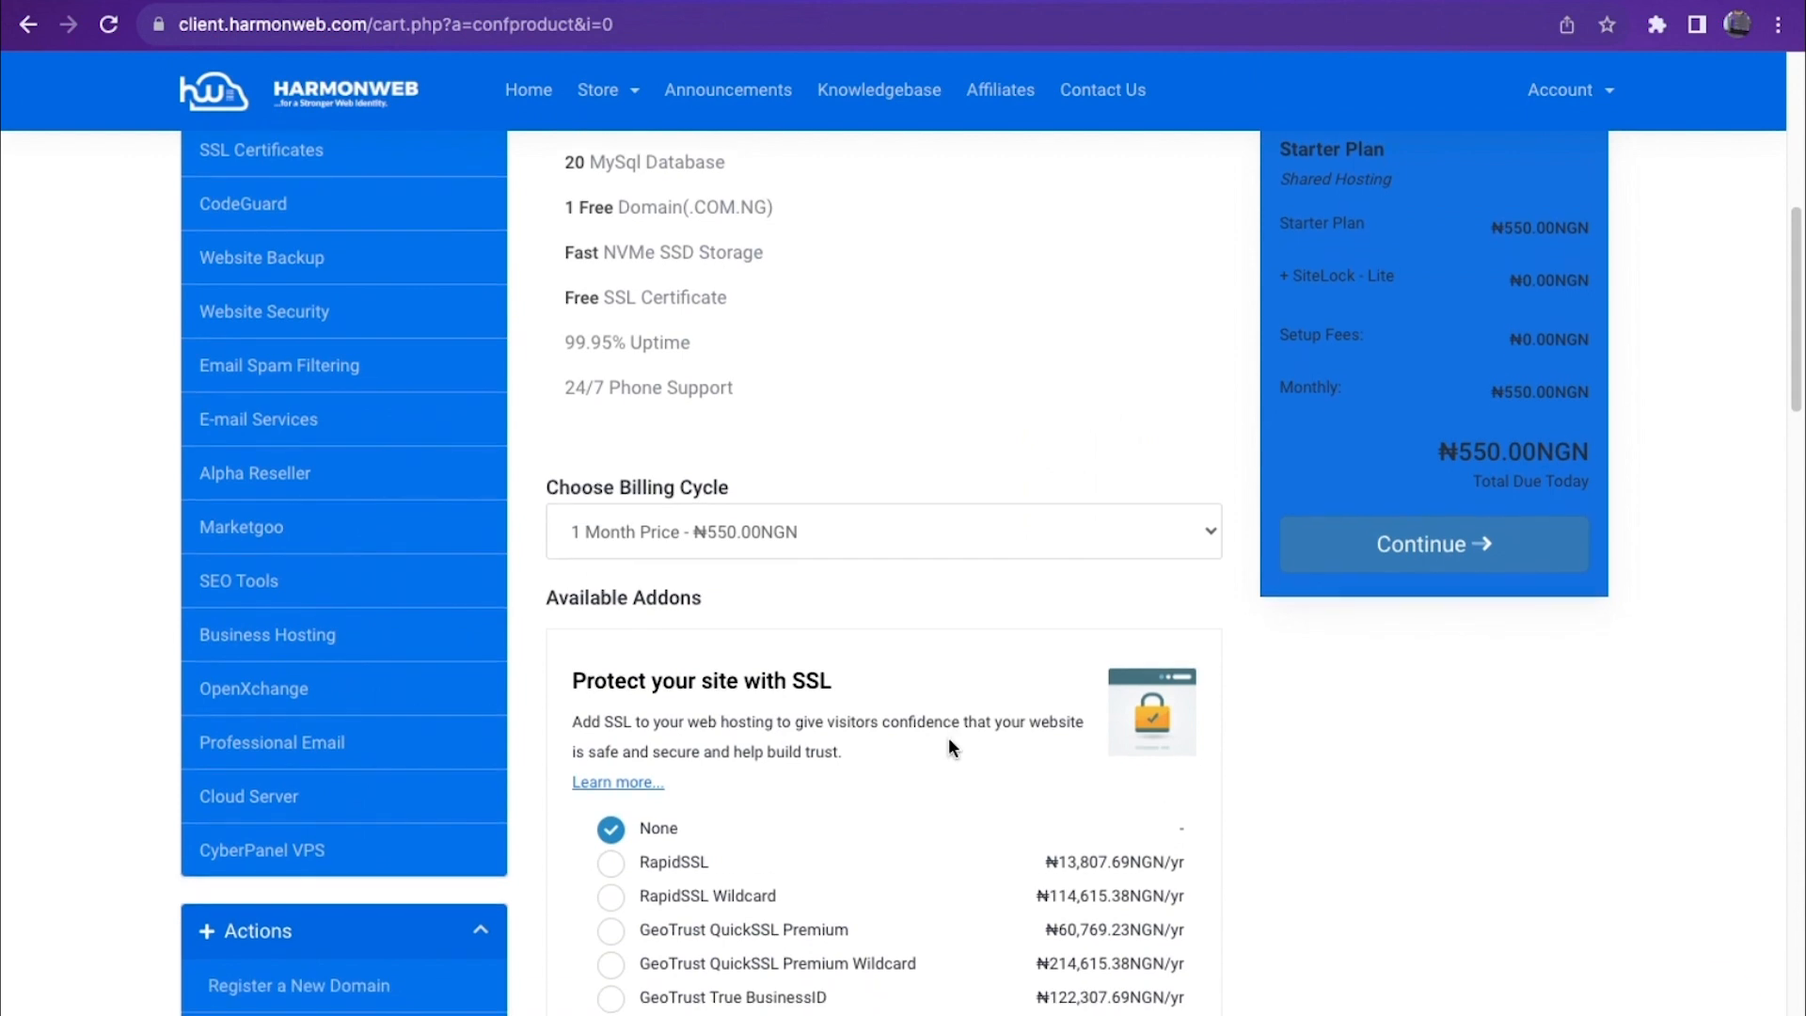
Step: Set the Starter Plan's billing cycle to 6 months, accept the domain configuration and proceed to checkout
left_click(711, 544)
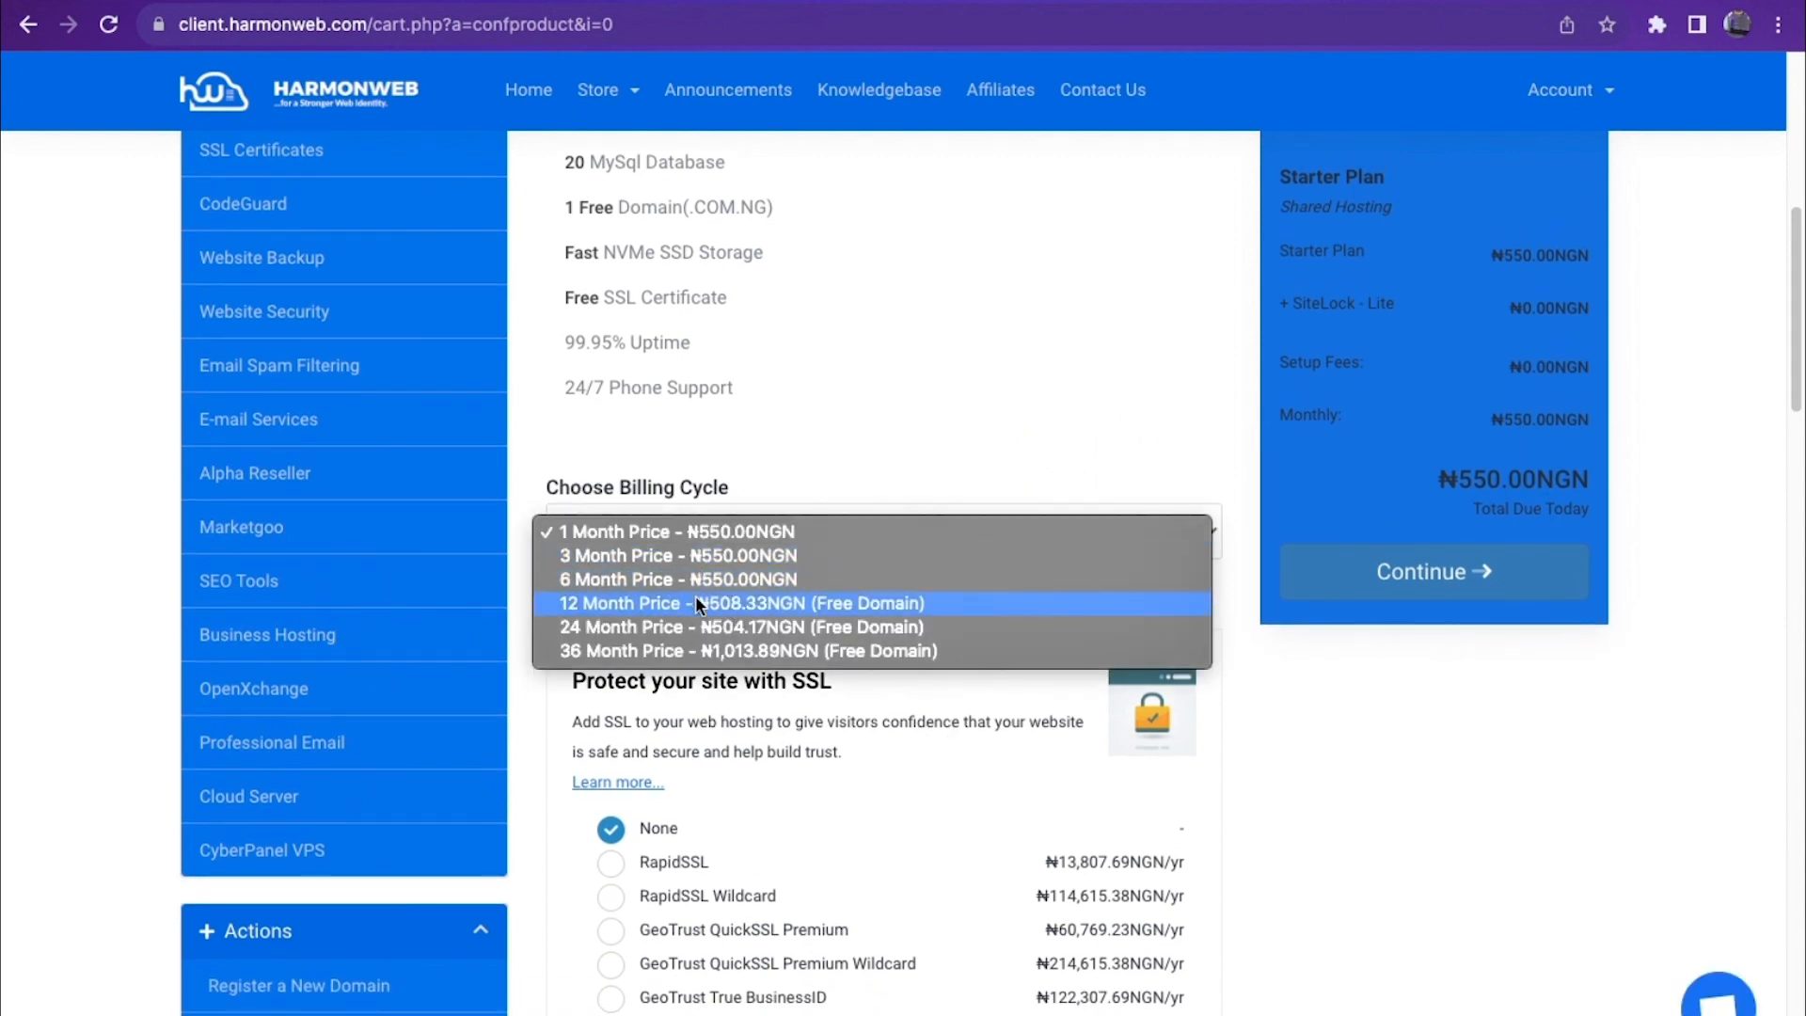
left_click(749, 579)
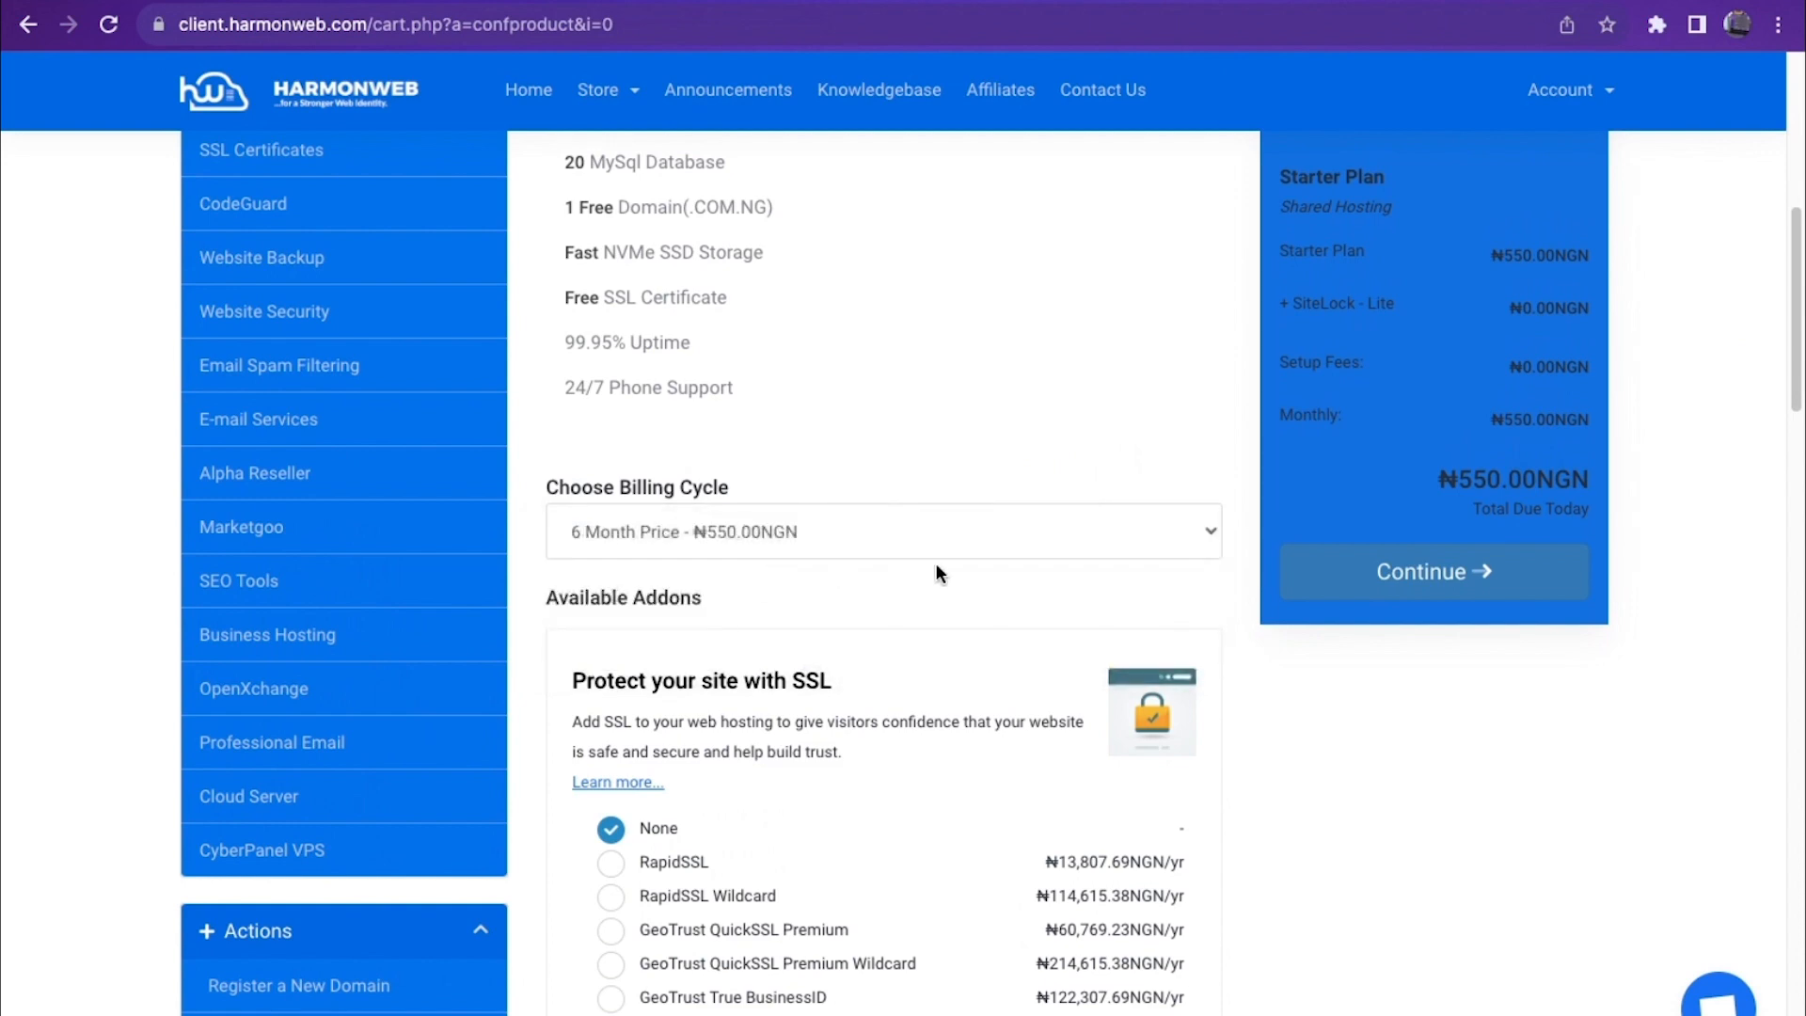
left_click(1419, 571)
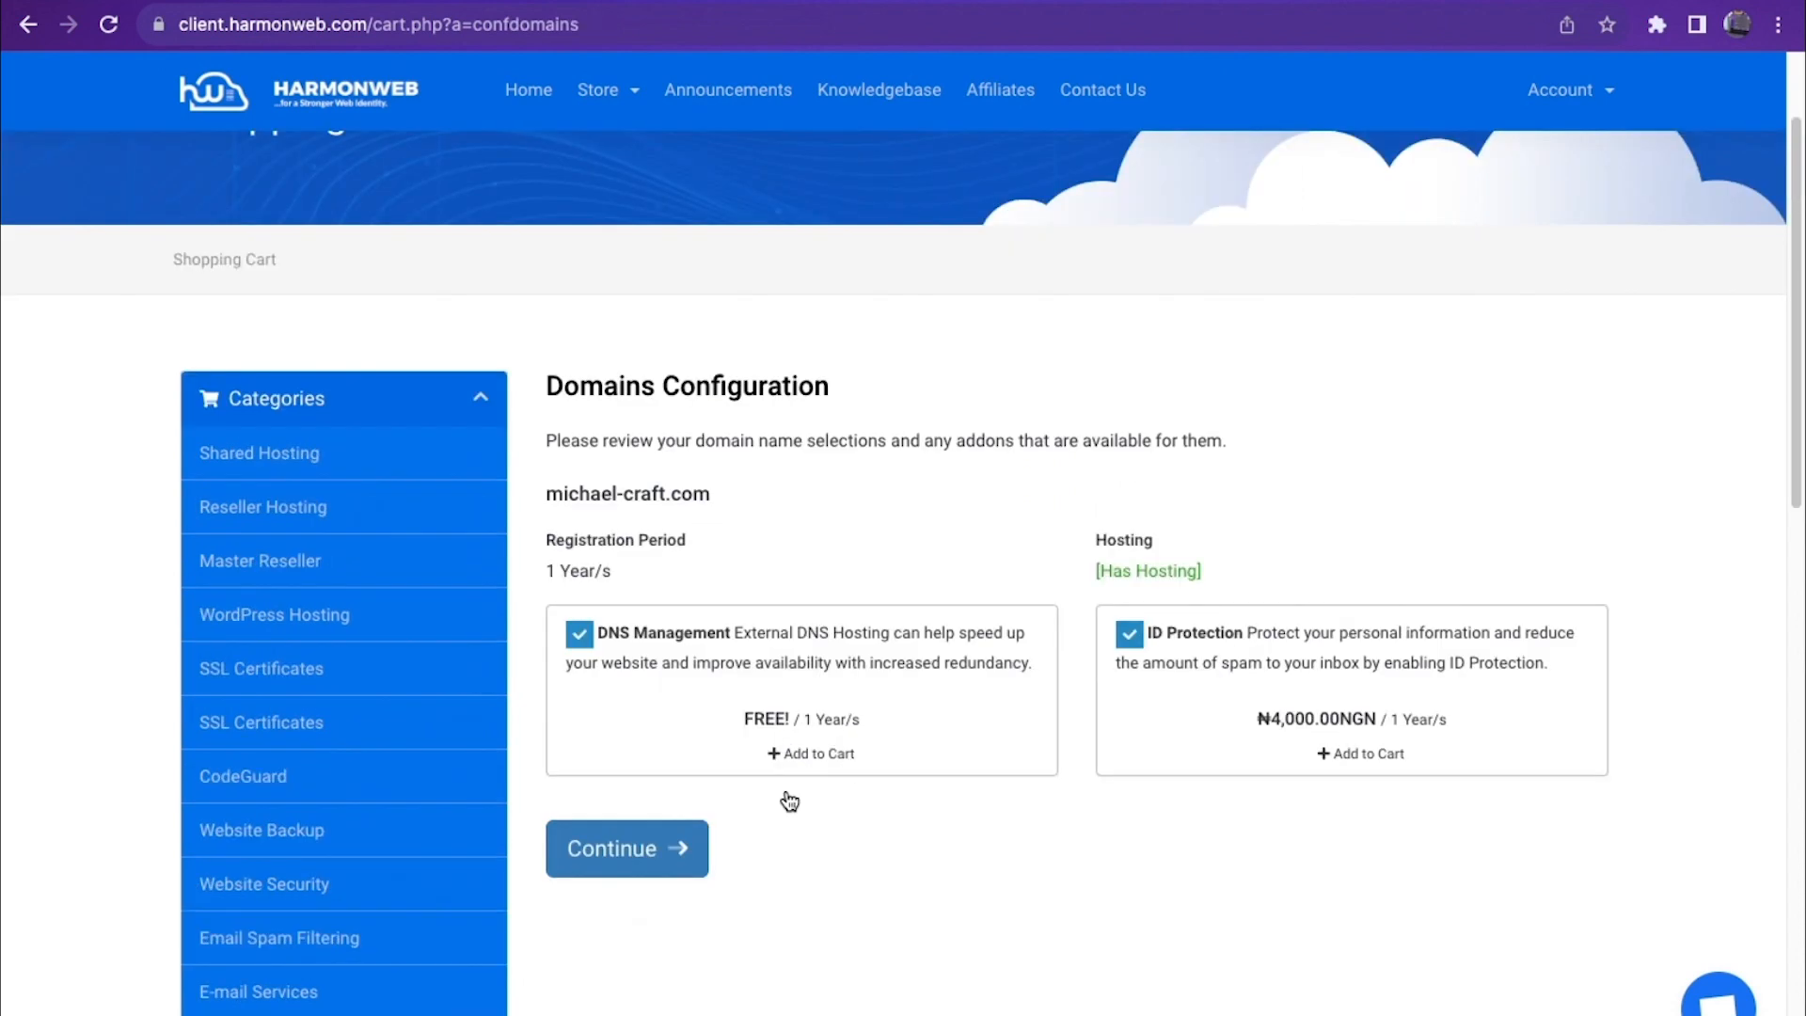
left_click(660, 849)
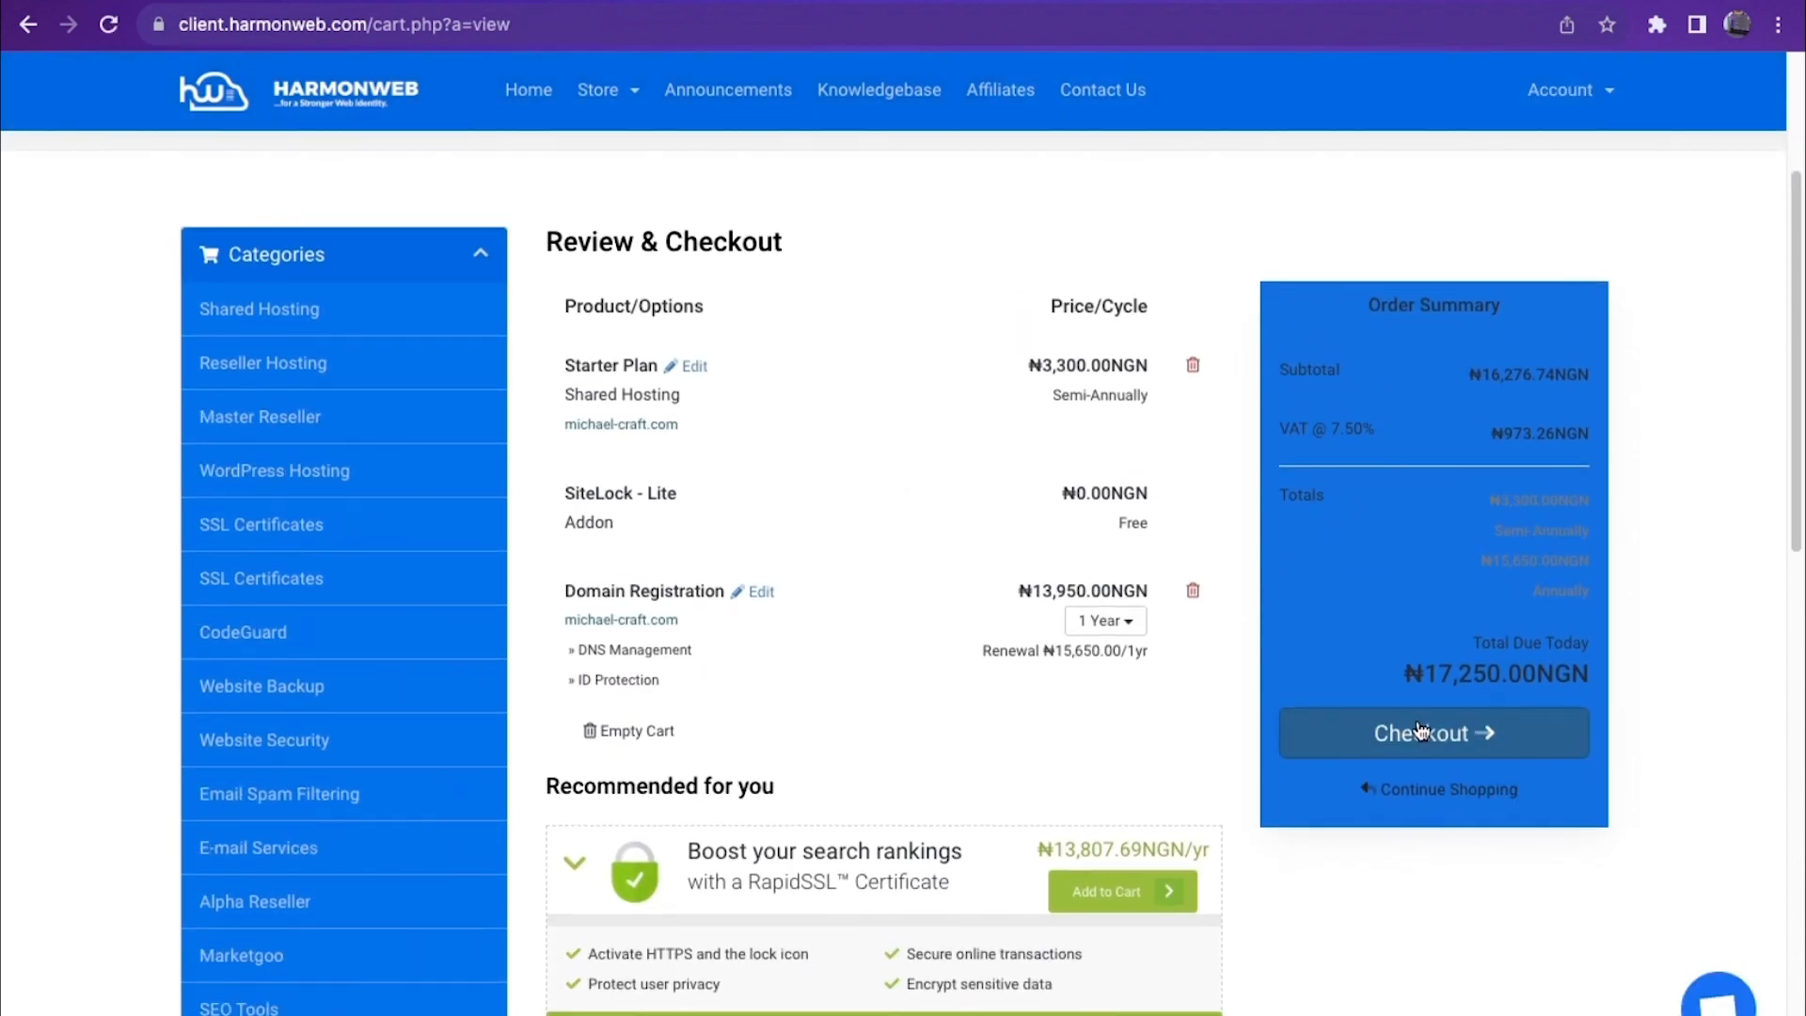
left_click(1421, 732)
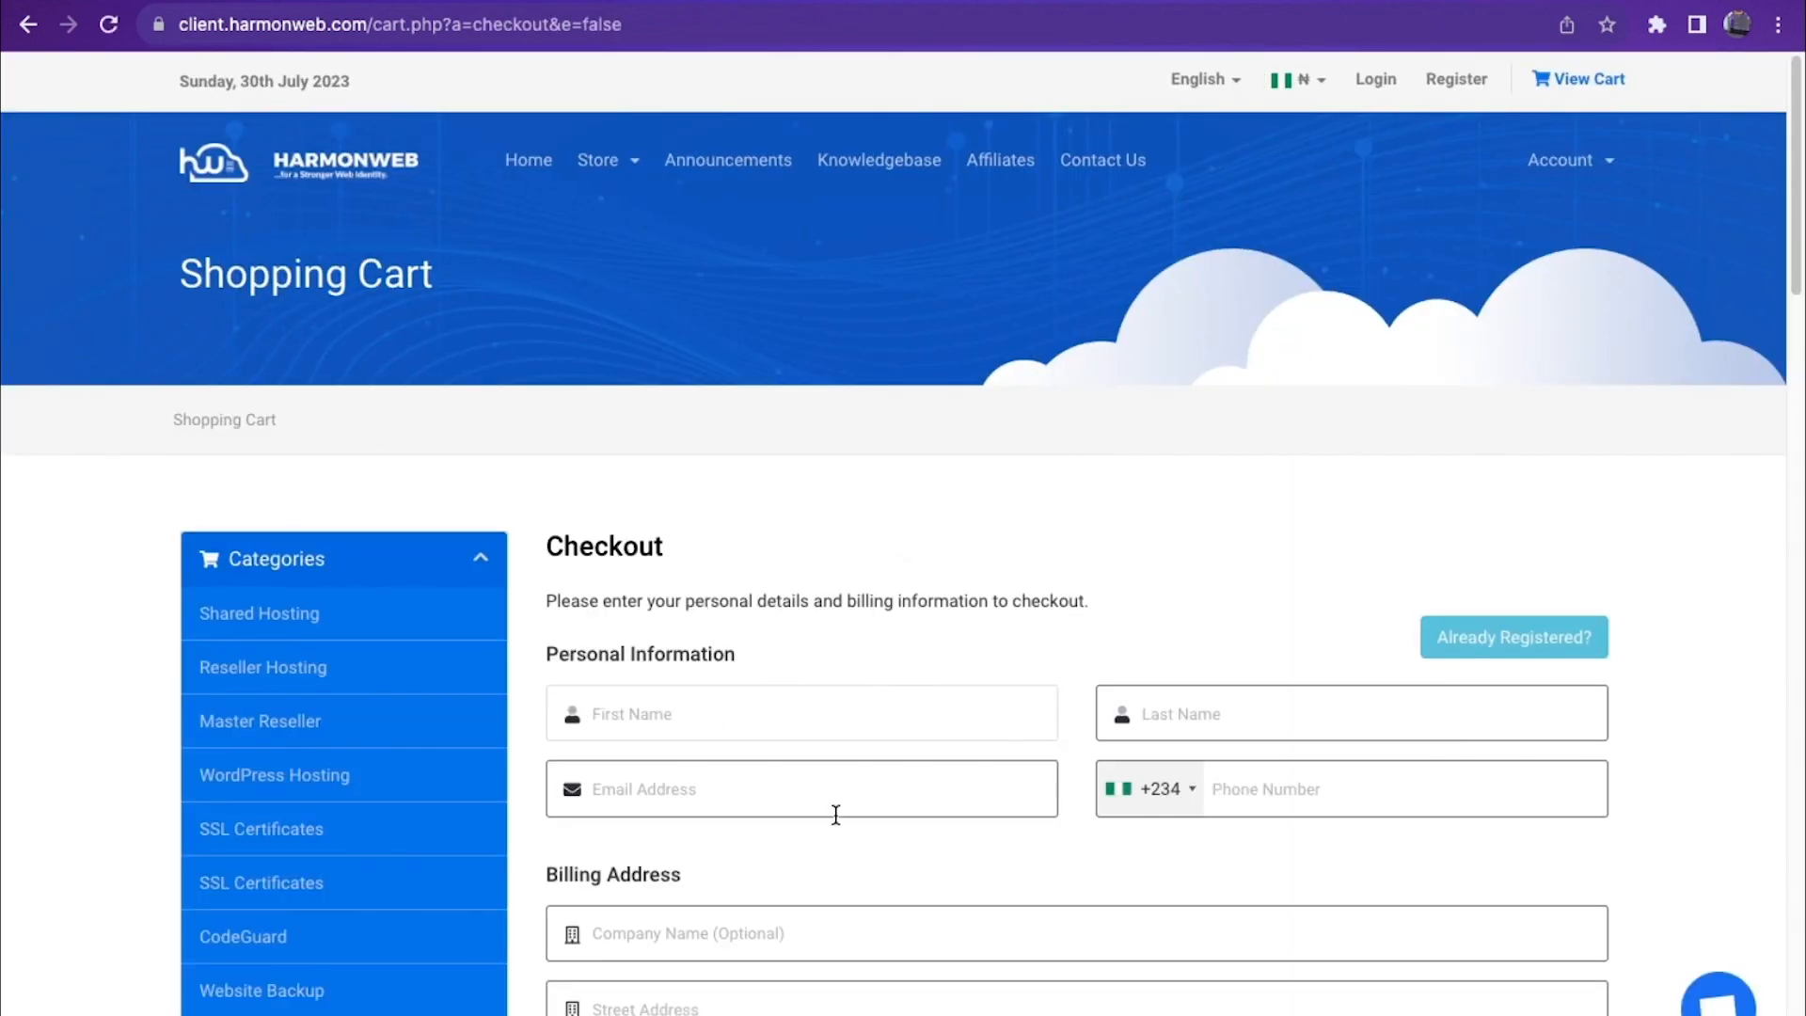
Step: Look through the personal information and billing address fields of the checkout form
scroll(835, 810, "down", 3)
left_click(786, 470)
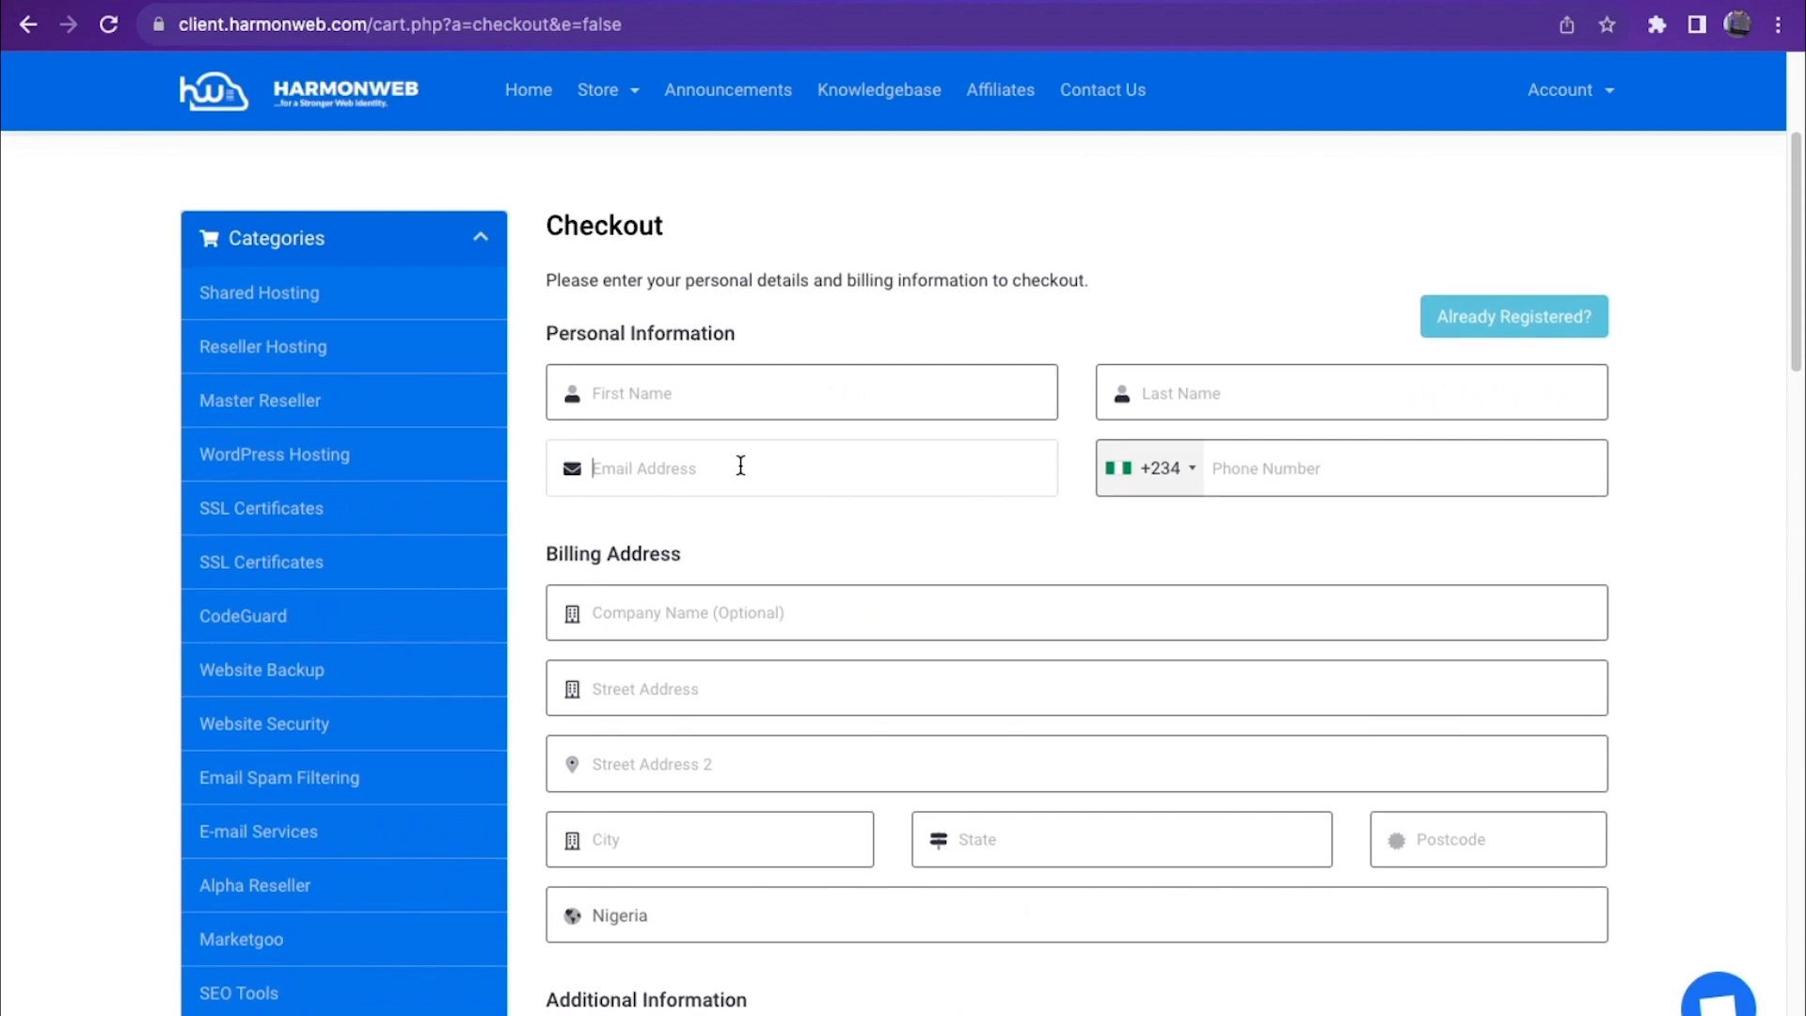
scroll(741, 466, "down", 1)
left_click(1265, 425)
scroll(770, 574, "down", 2)
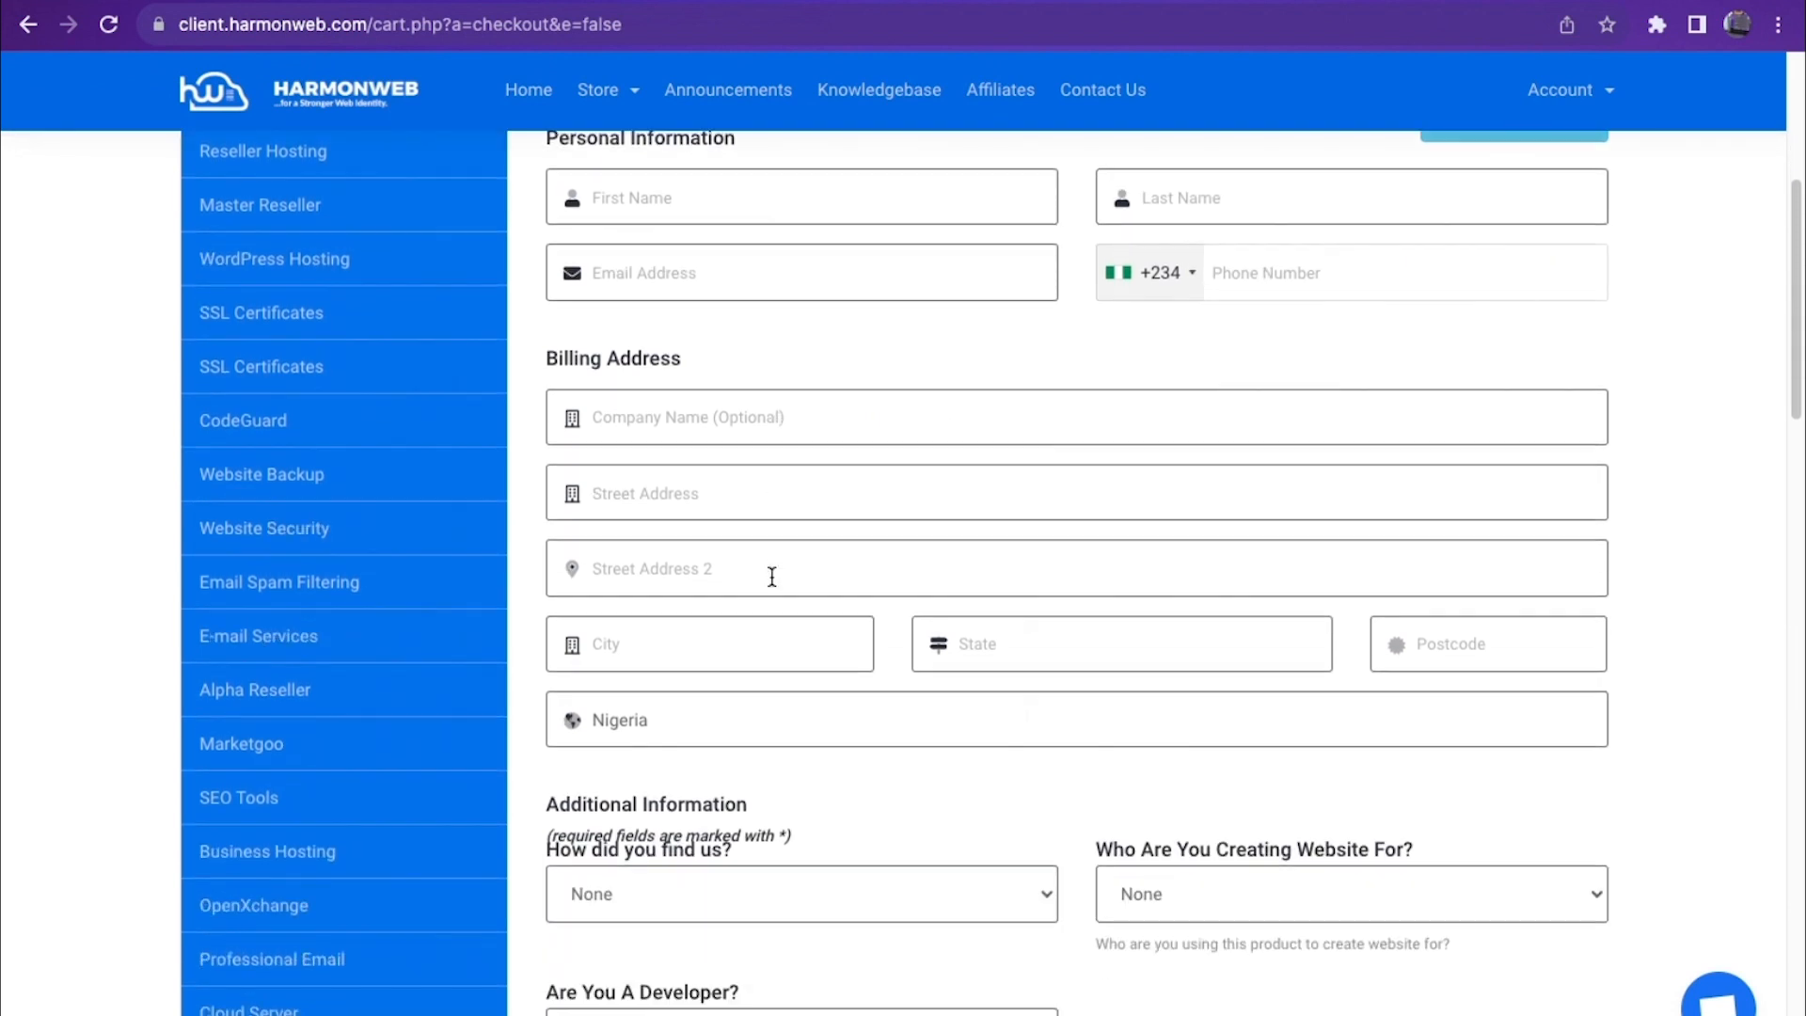
scroll(764, 699, "down", 1)
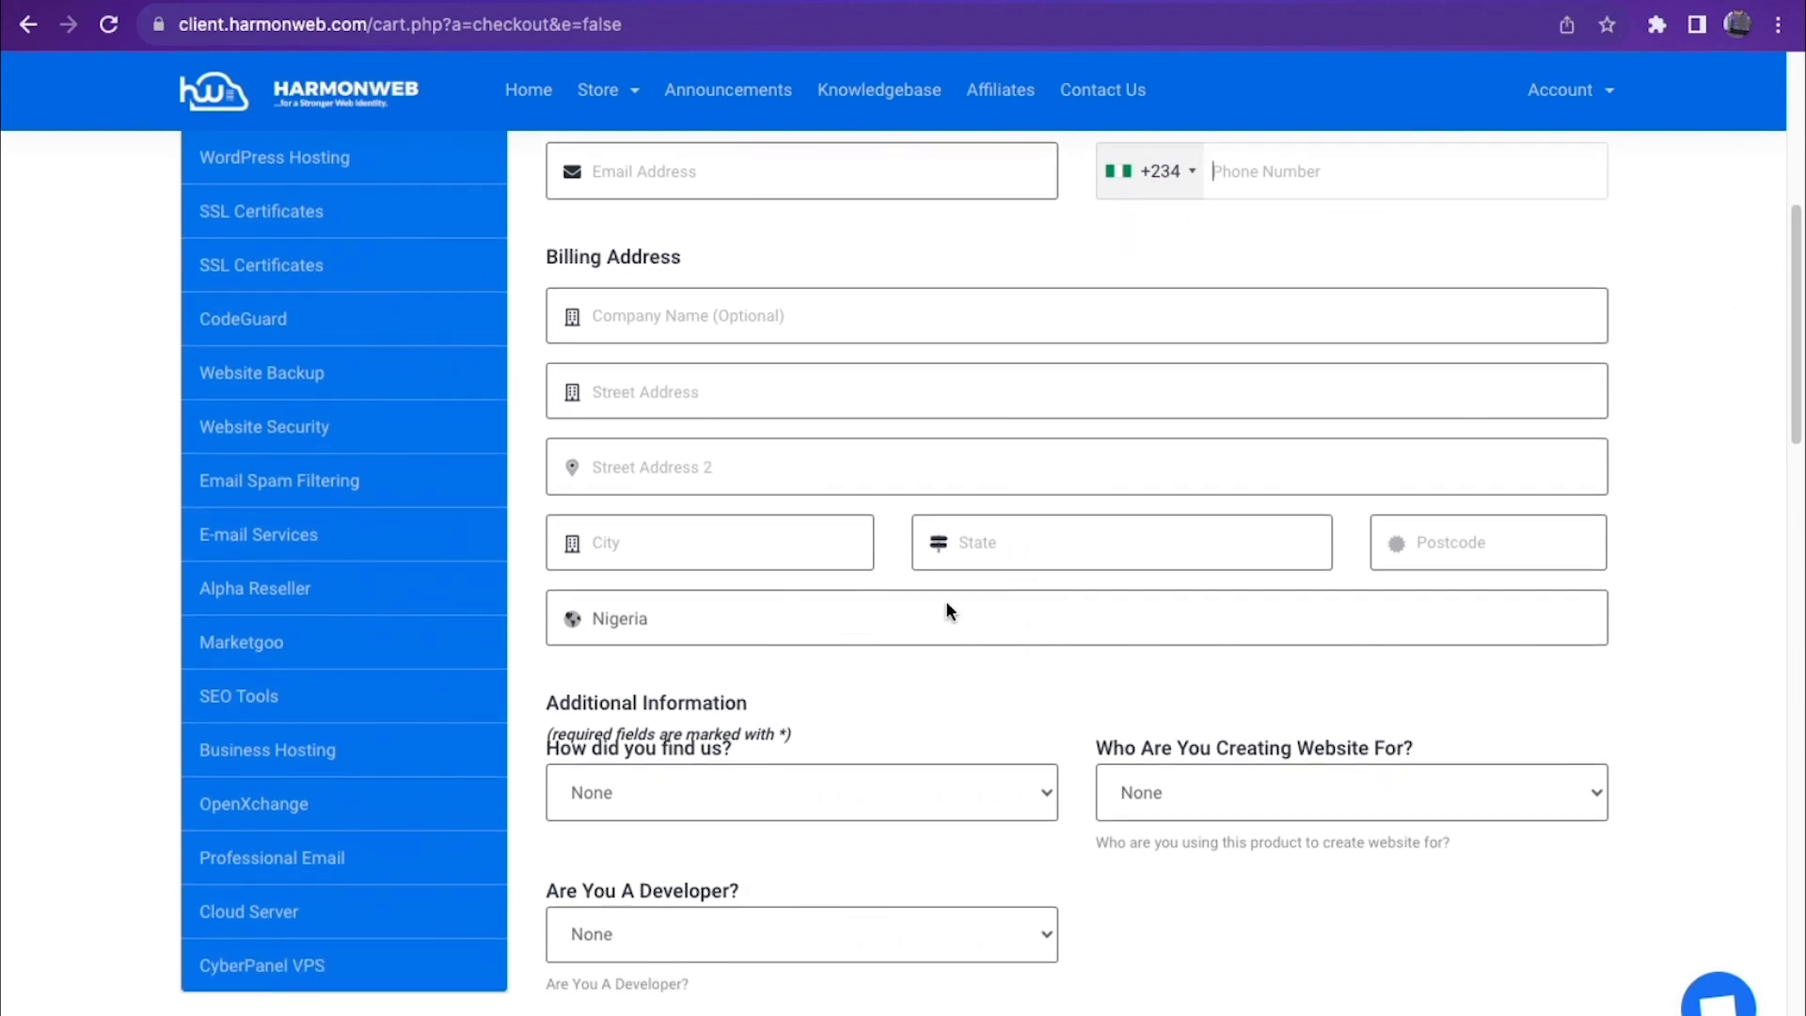
Step: Answer the additional checkout questions: found through Other, creating the website for Myself, and Yes to being a developer
scroll(1028, 556, "down", 3)
left_click(1034, 550)
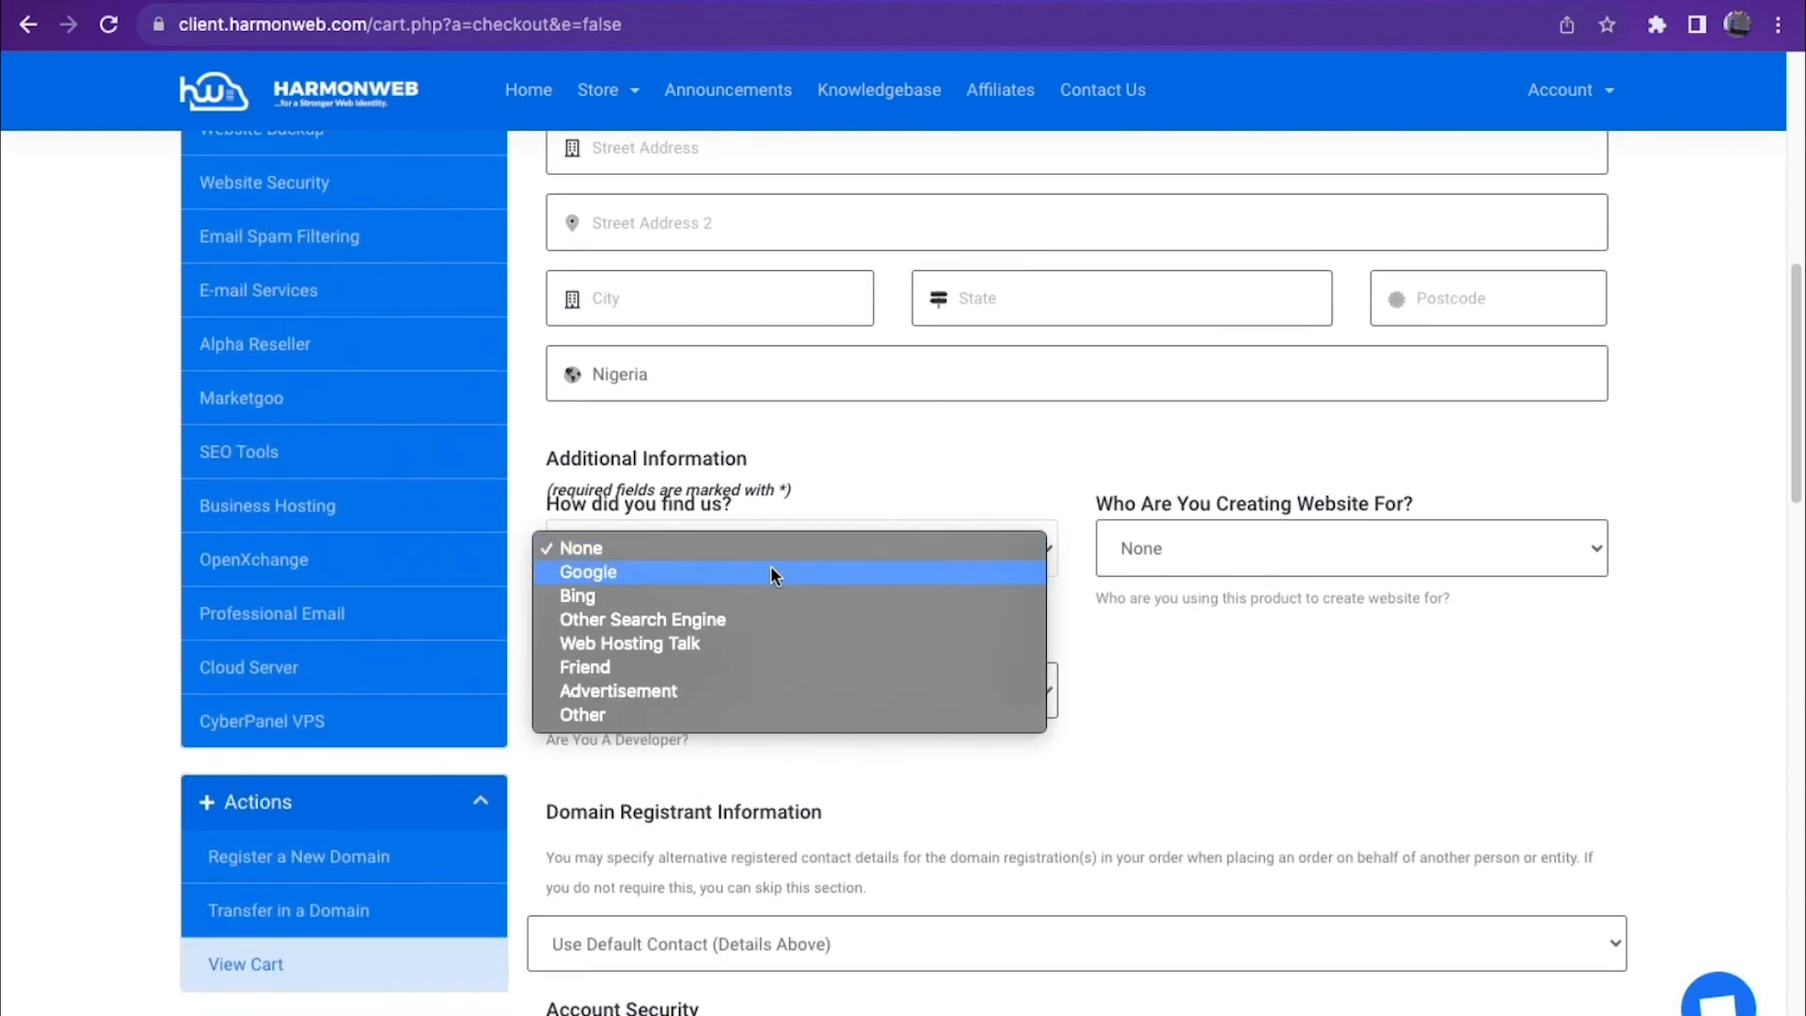
left_click(844, 456)
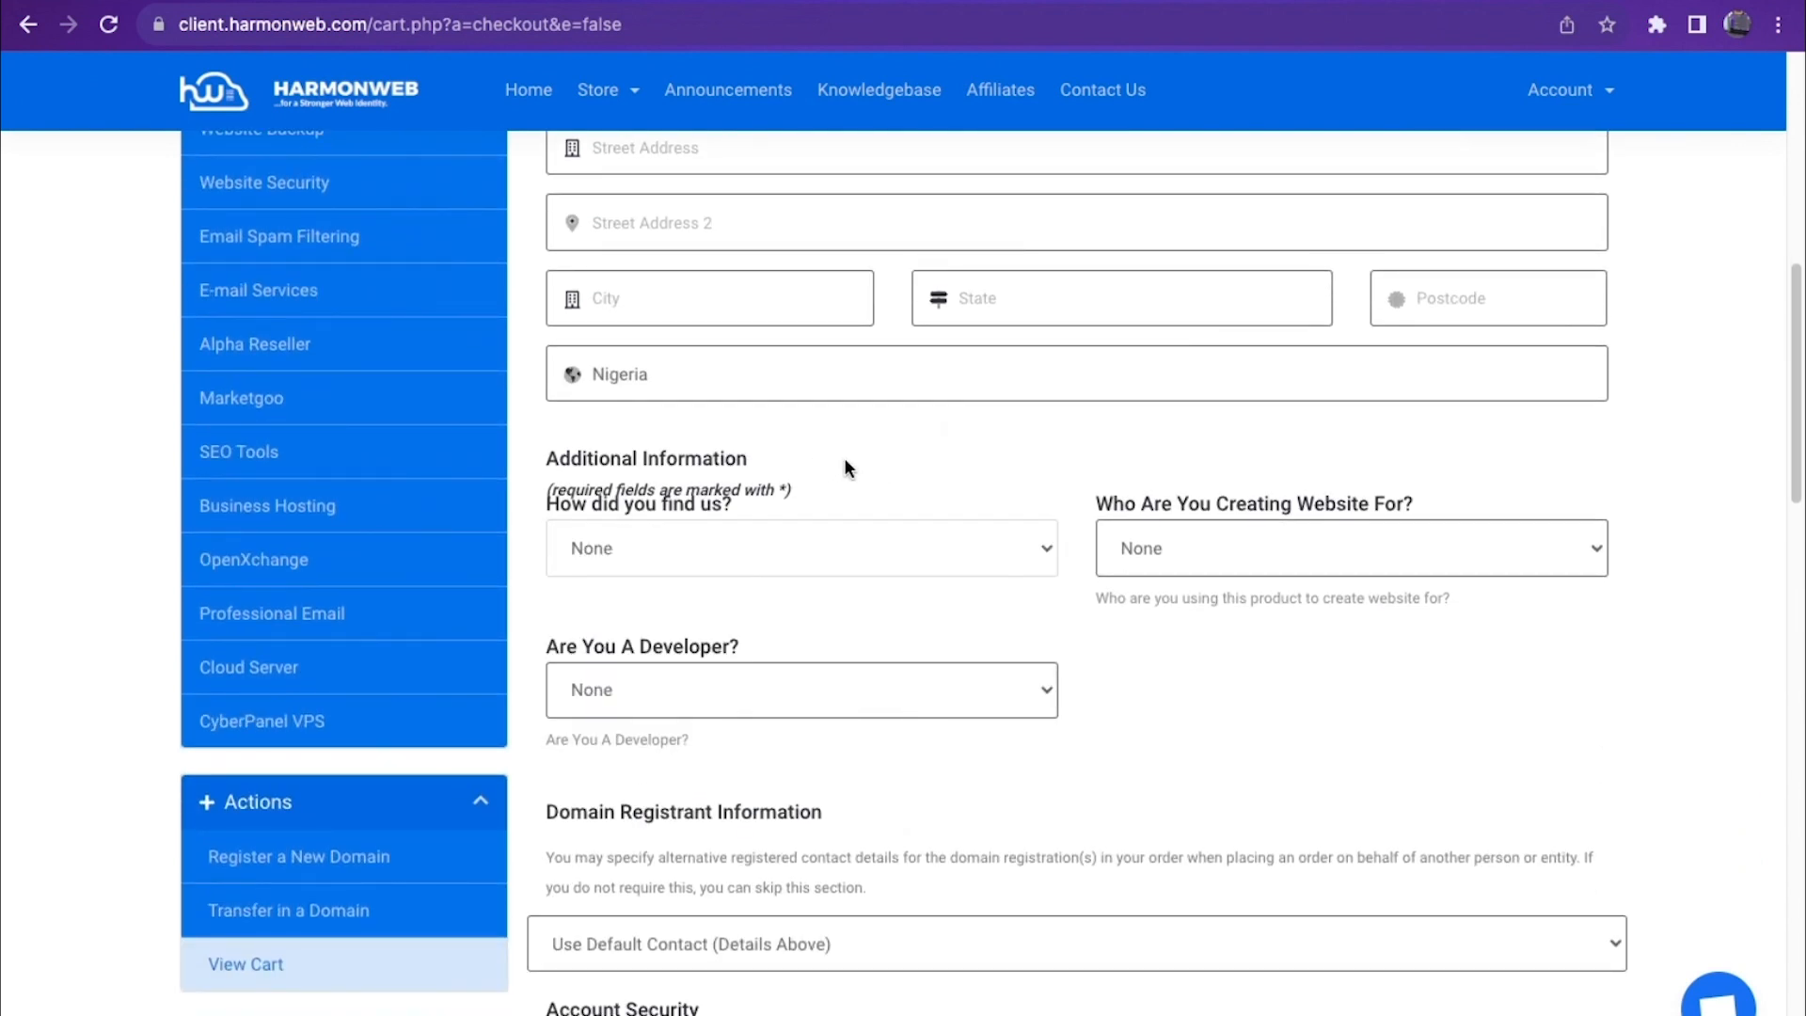
left_click(832, 536)
left_click(803, 708)
left_click(1174, 550)
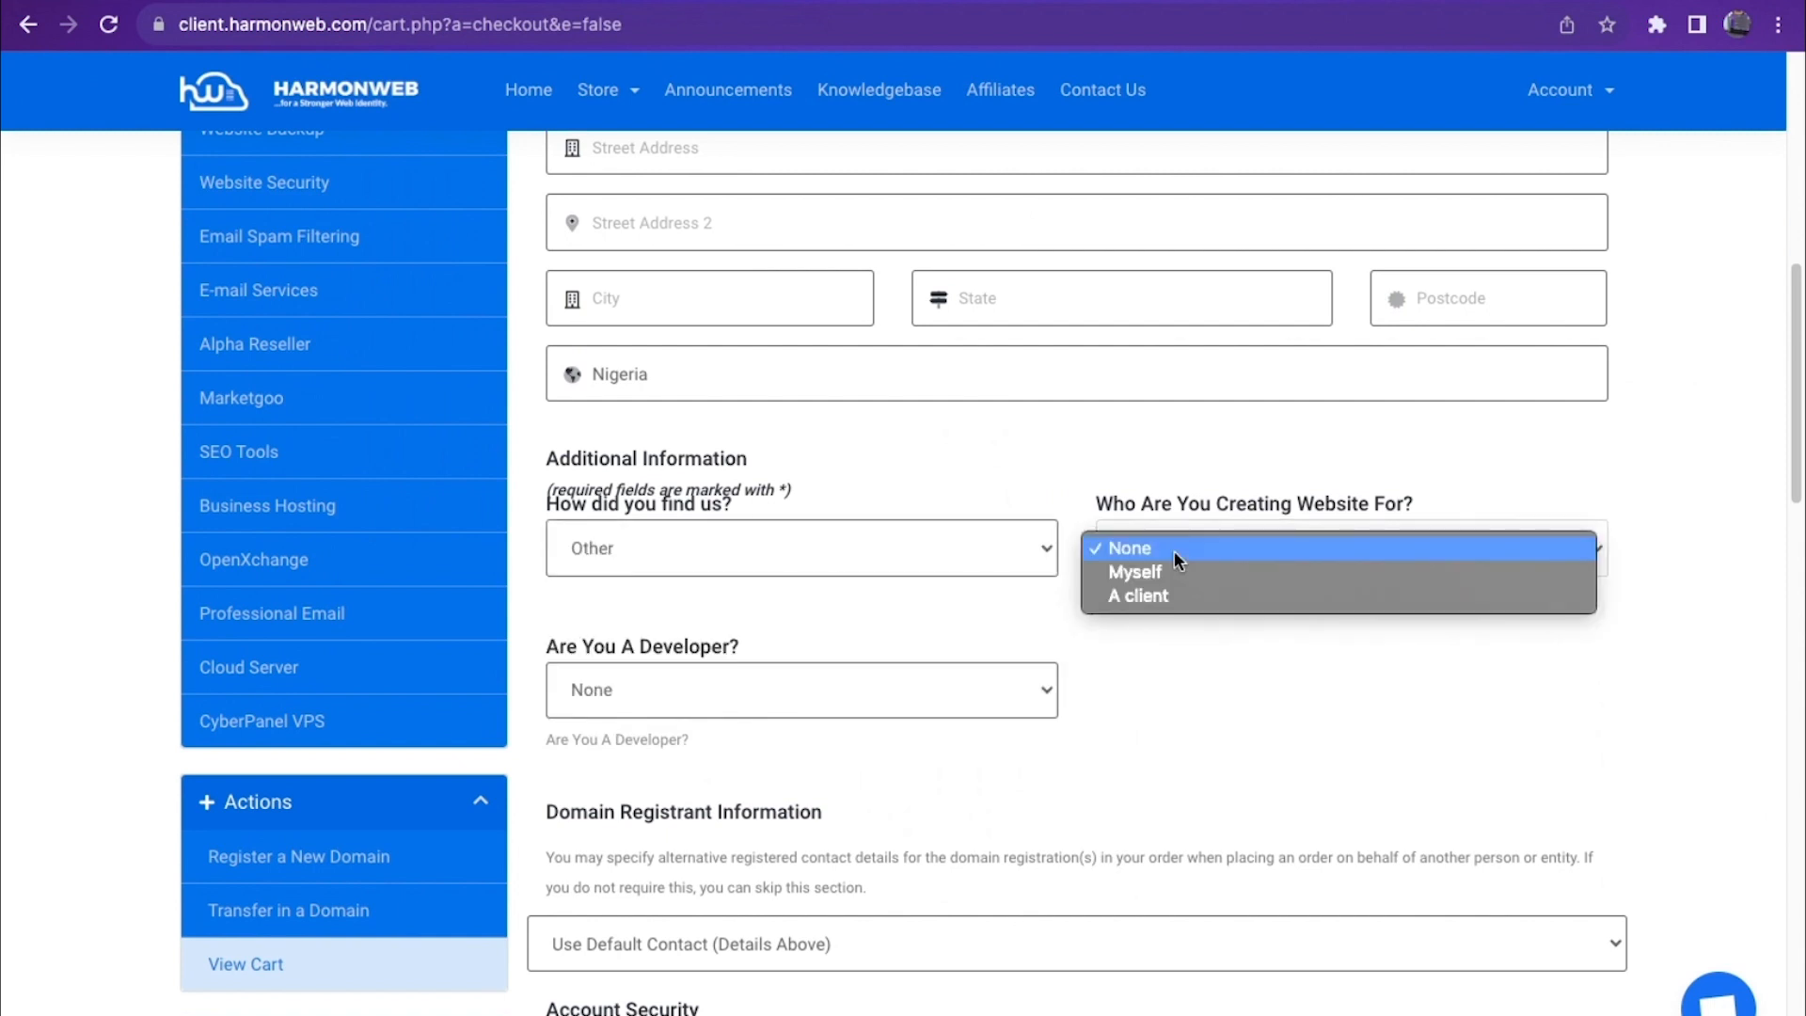
left_click(1175, 572)
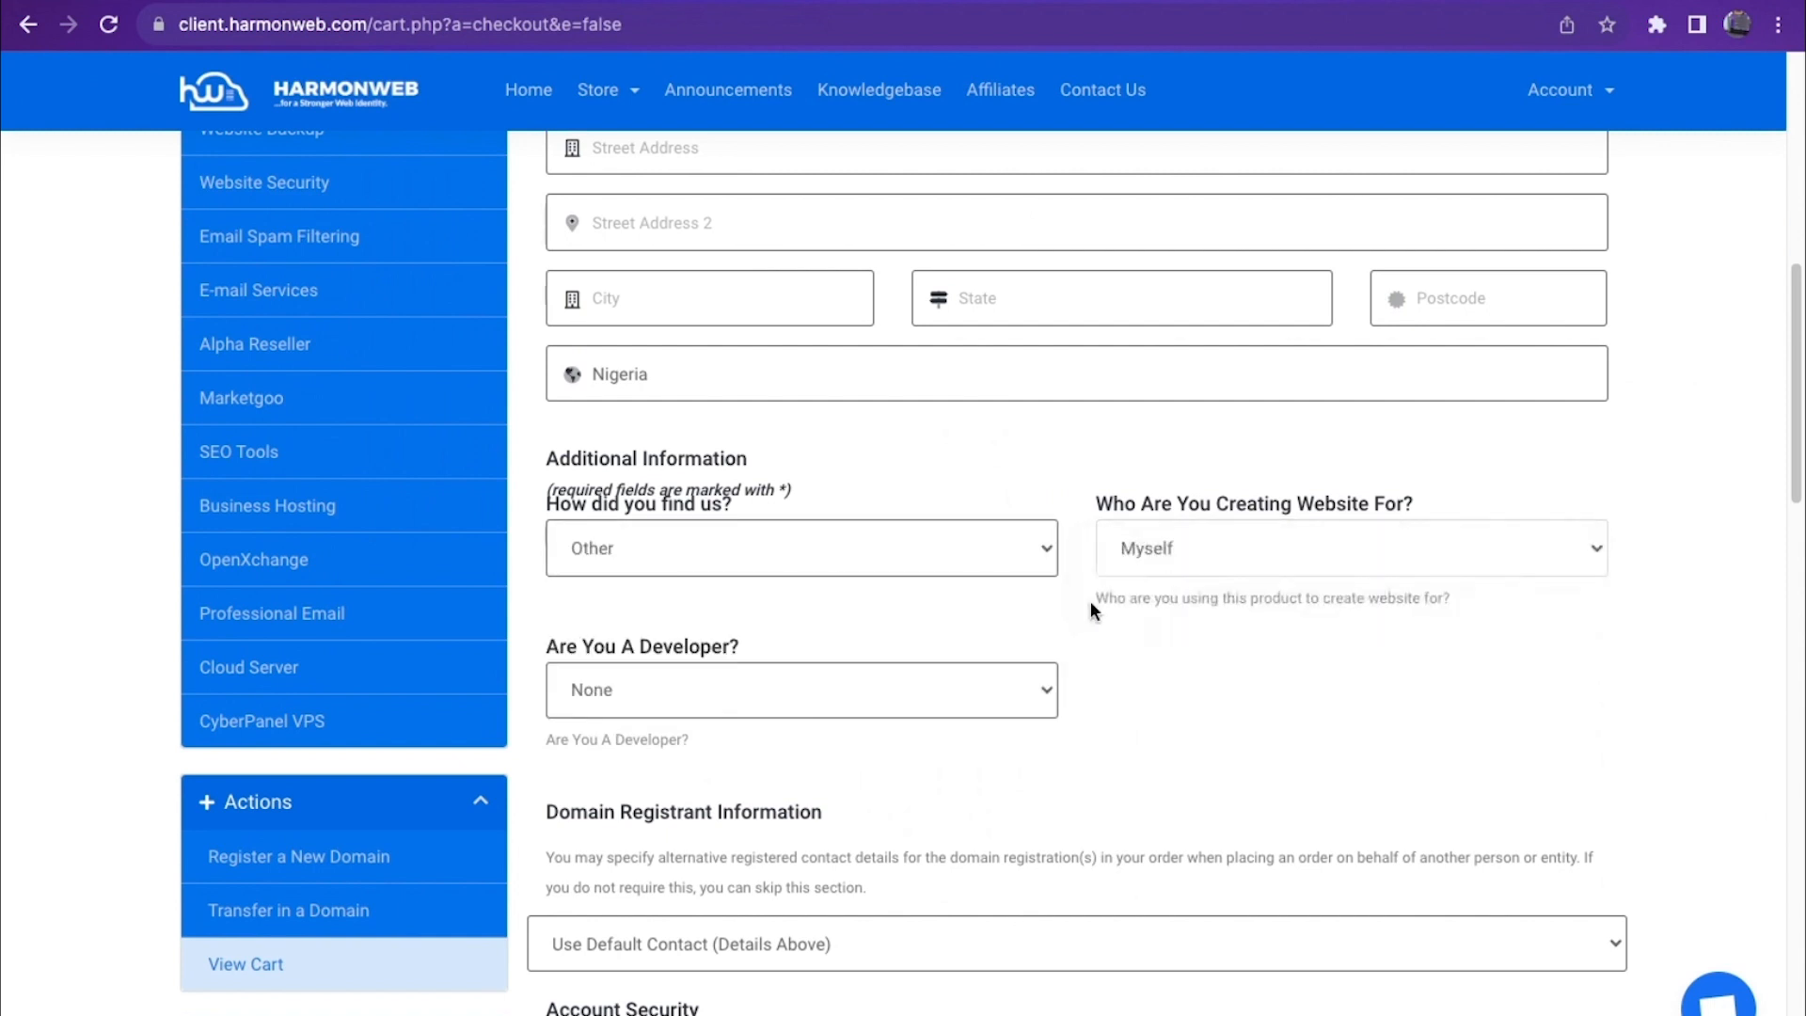
left_click(832, 688)
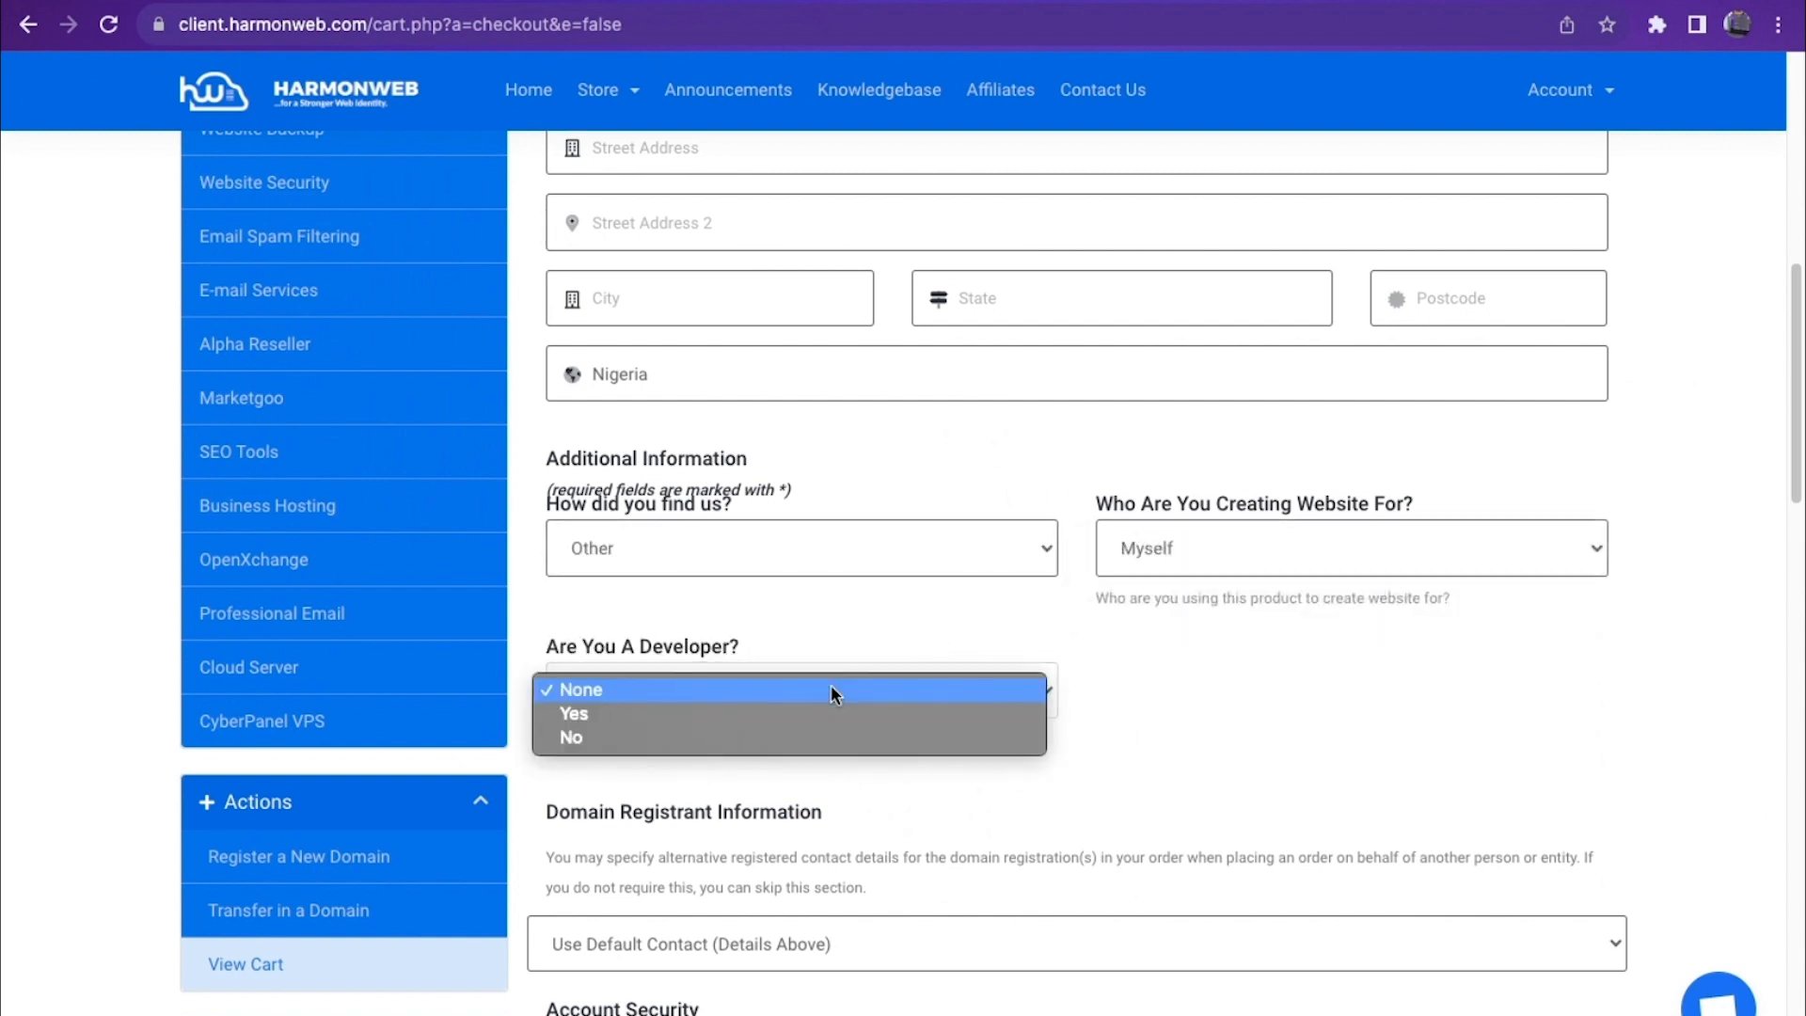
left_click(777, 715)
Step: Look over the domain registrant option and the account password fields of the checkout form
scroll(776, 723, "down", 3)
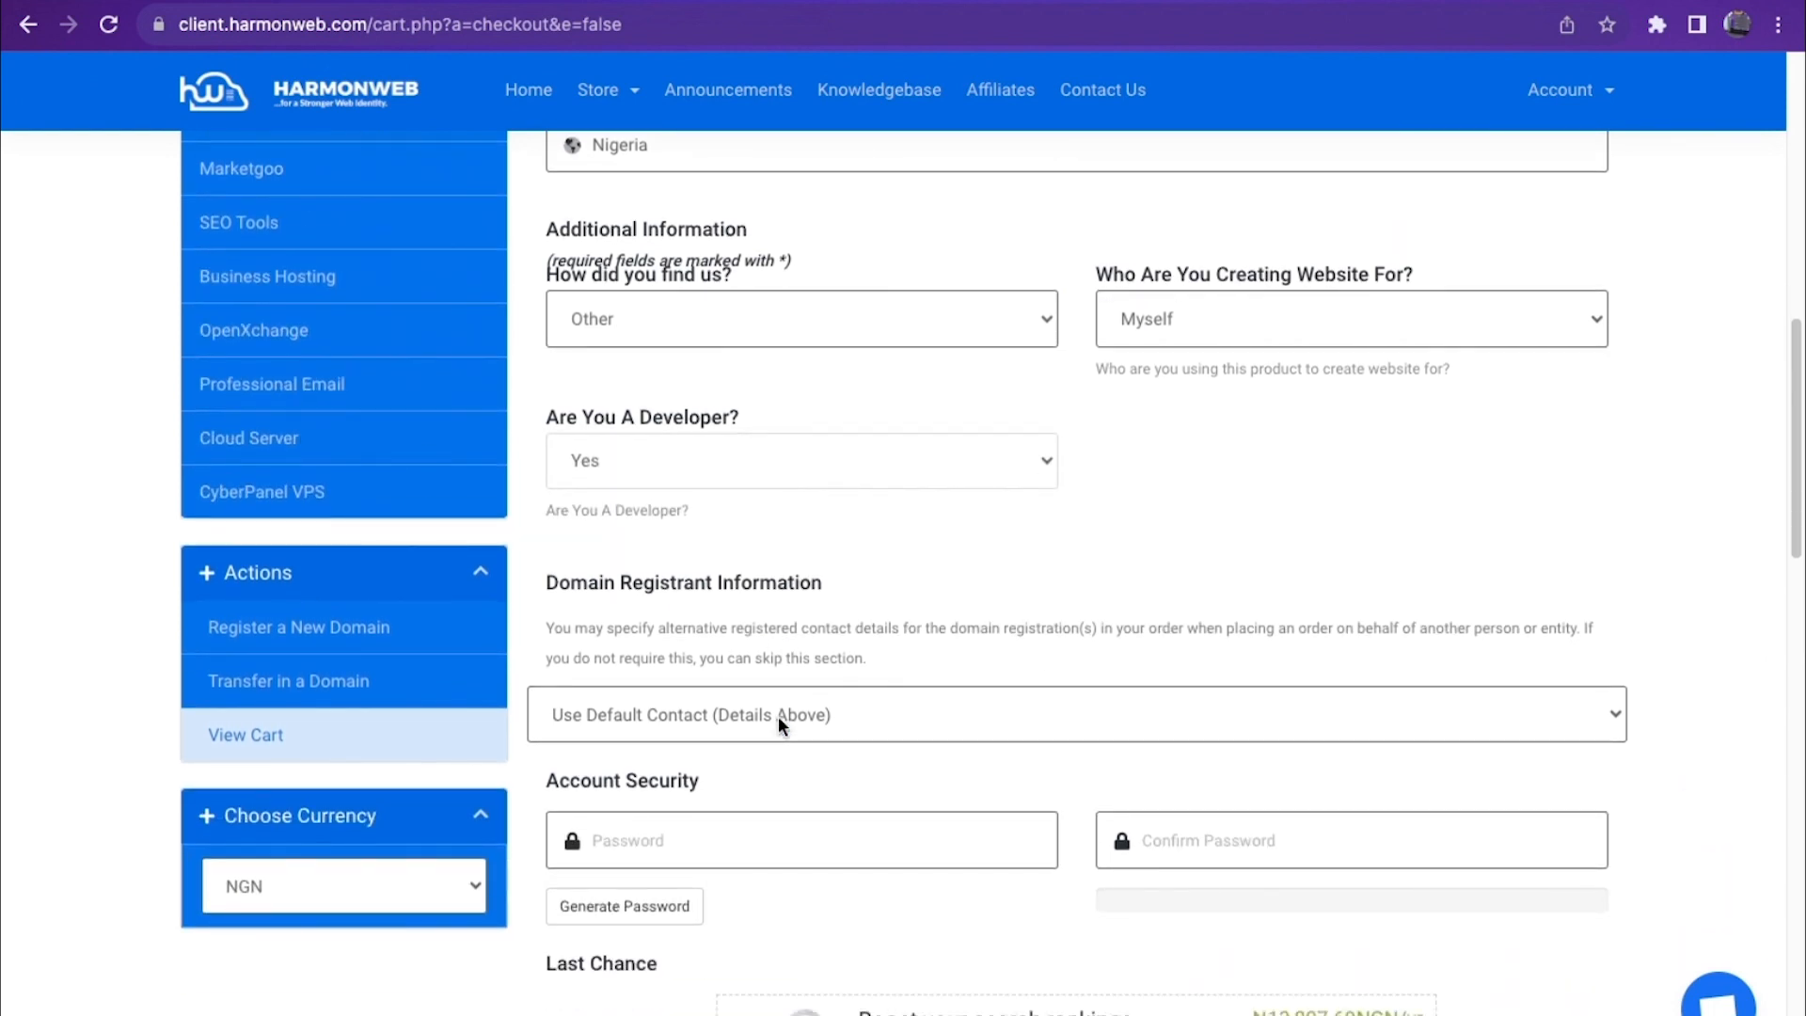
scroll(776, 715, "down", 1)
left_click(697, 734)
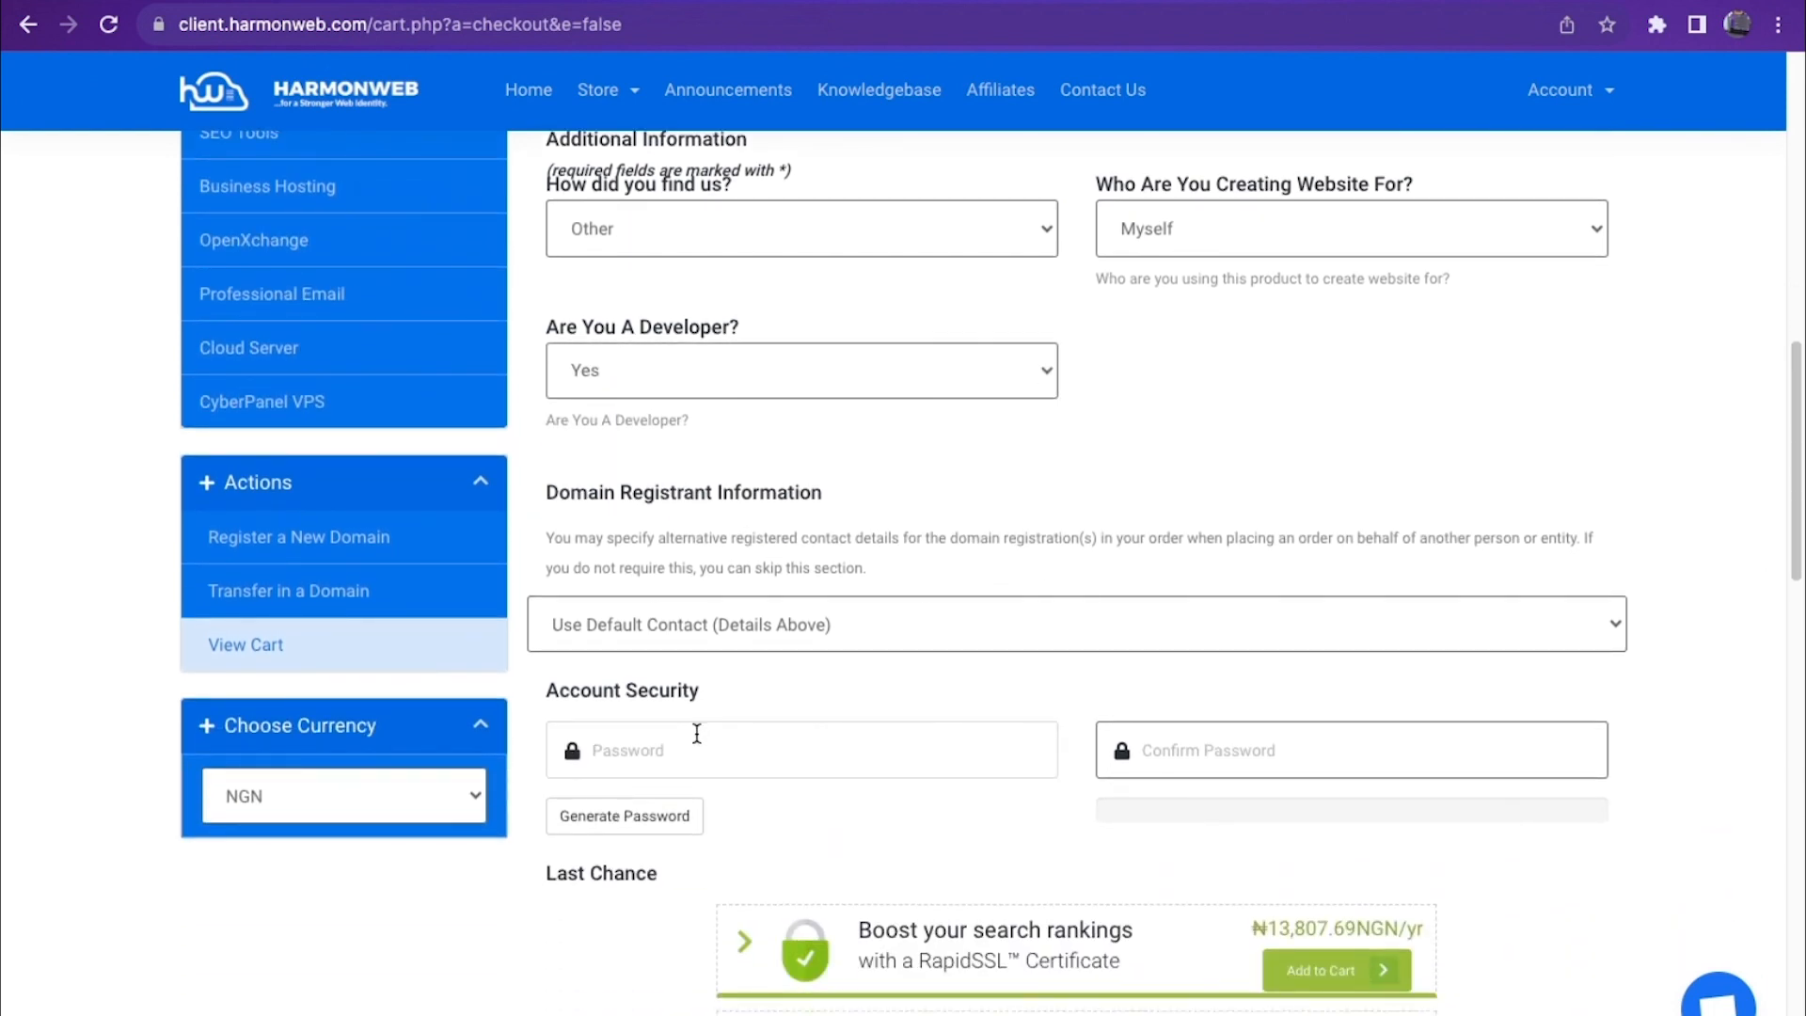
left_click(1179, 750)
Step: Agree to the Terms of Service at the end of the checkout form and complete the order
scroll(861, 663, "down", 10)
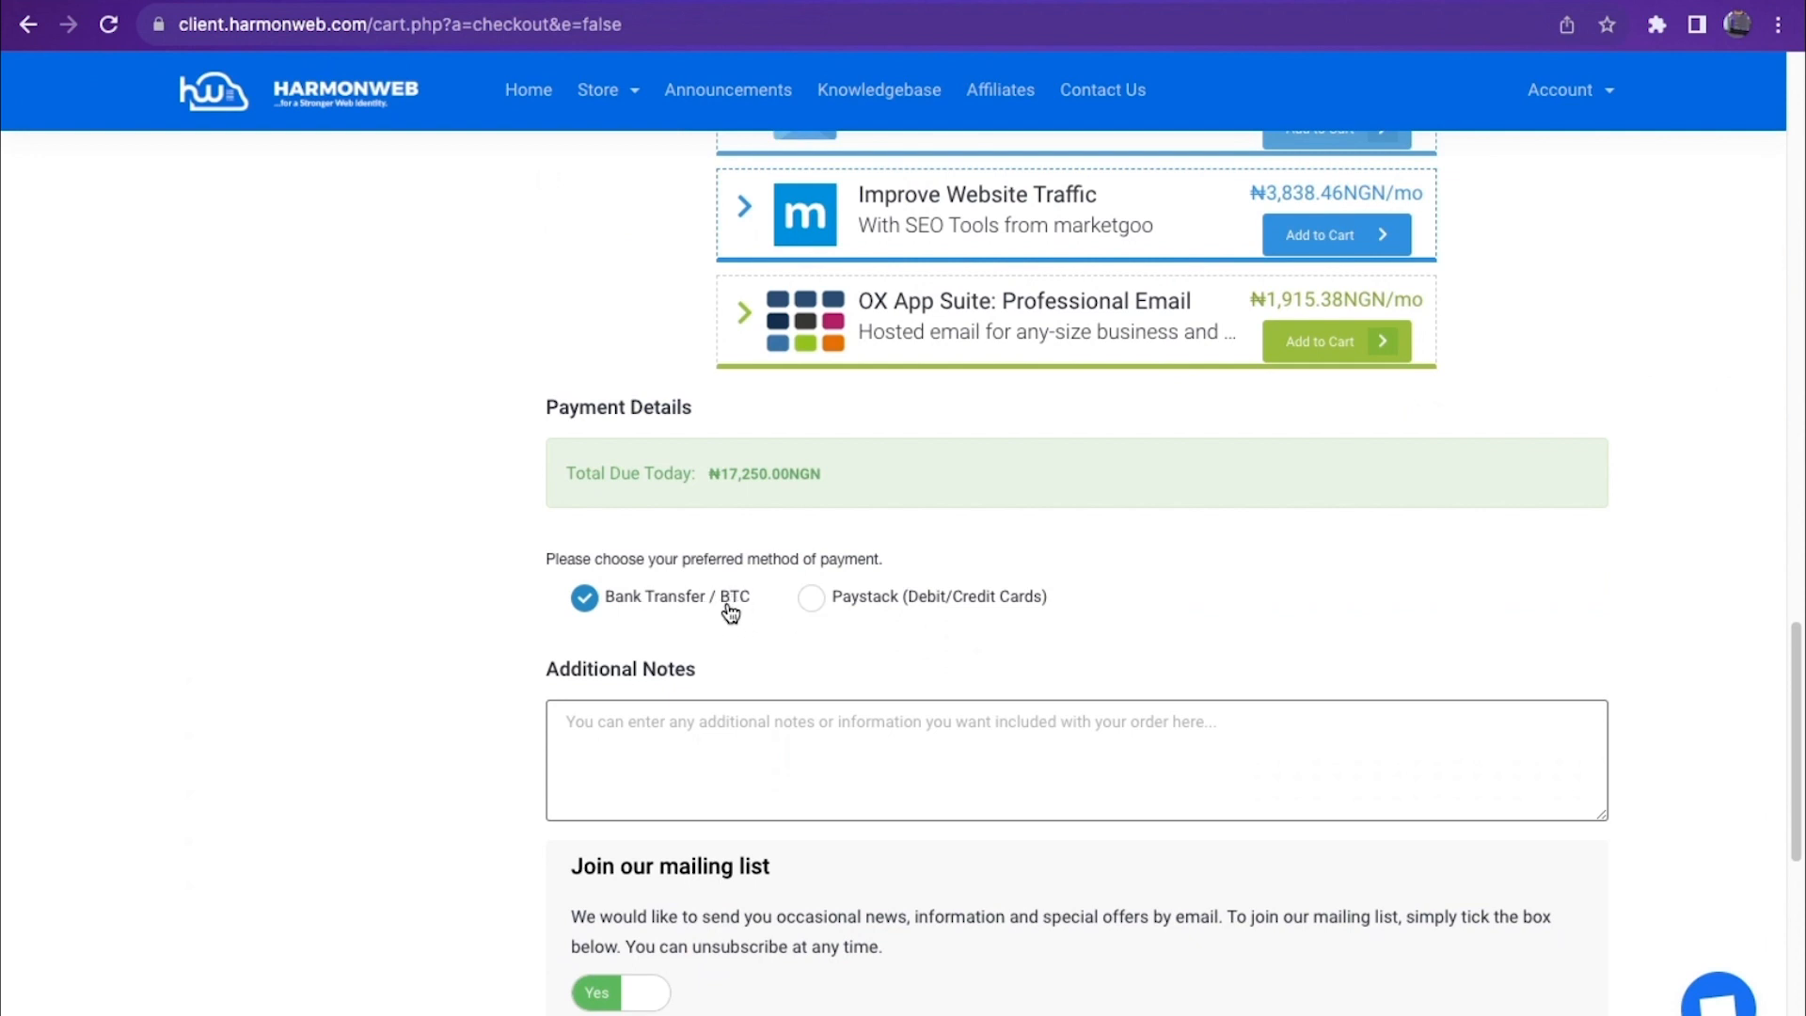
scroll(725, 609, "down", 2)
left_click(691, 545)
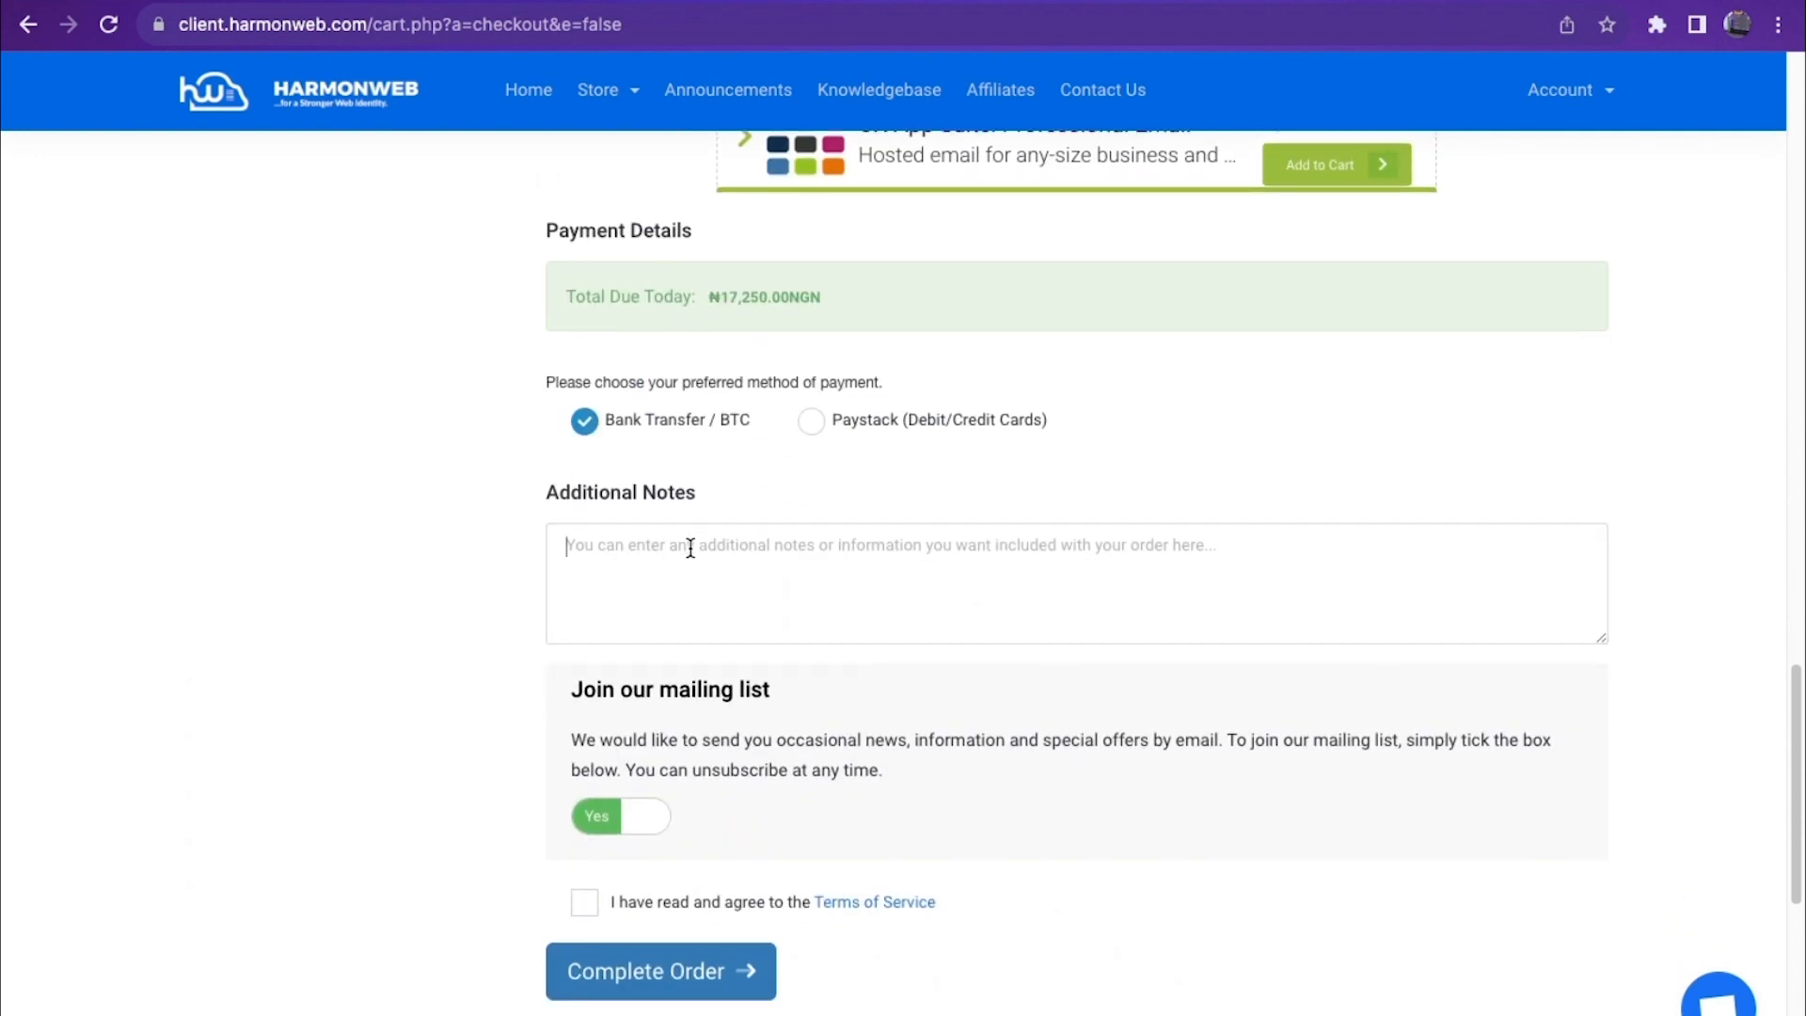
scroll(696, 734, "down", 2)
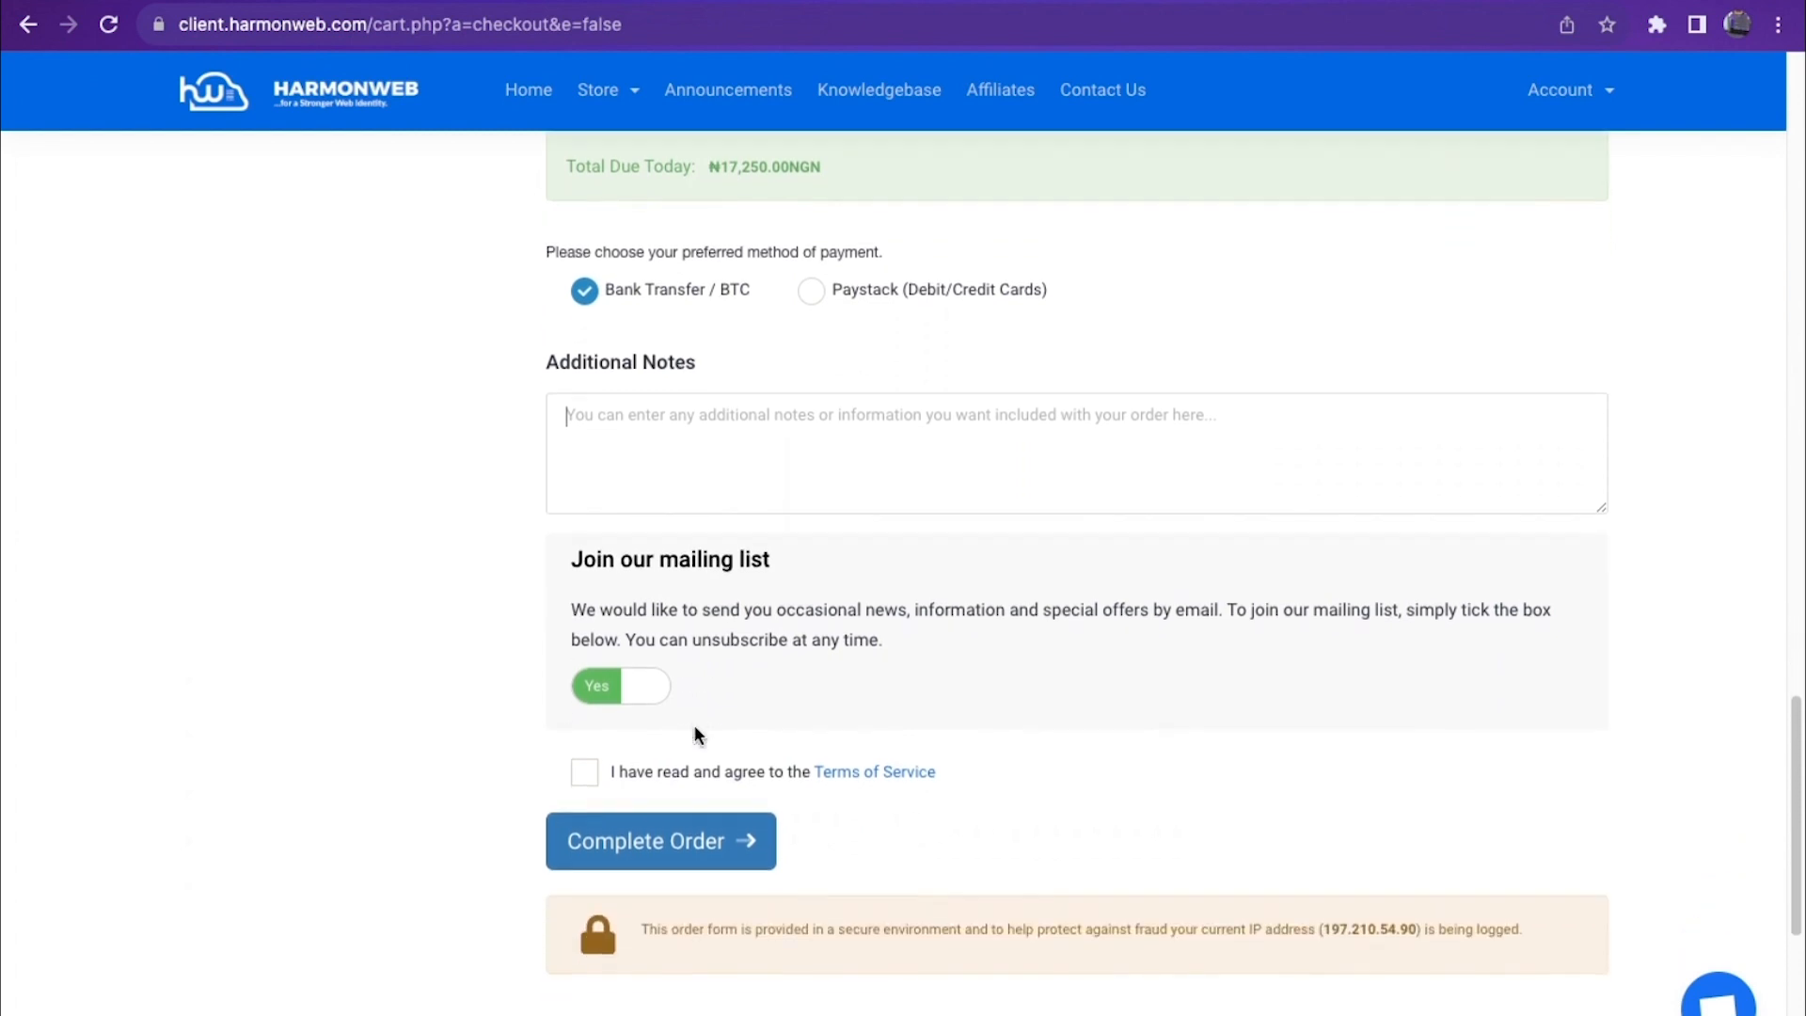
left_click(585, 700)
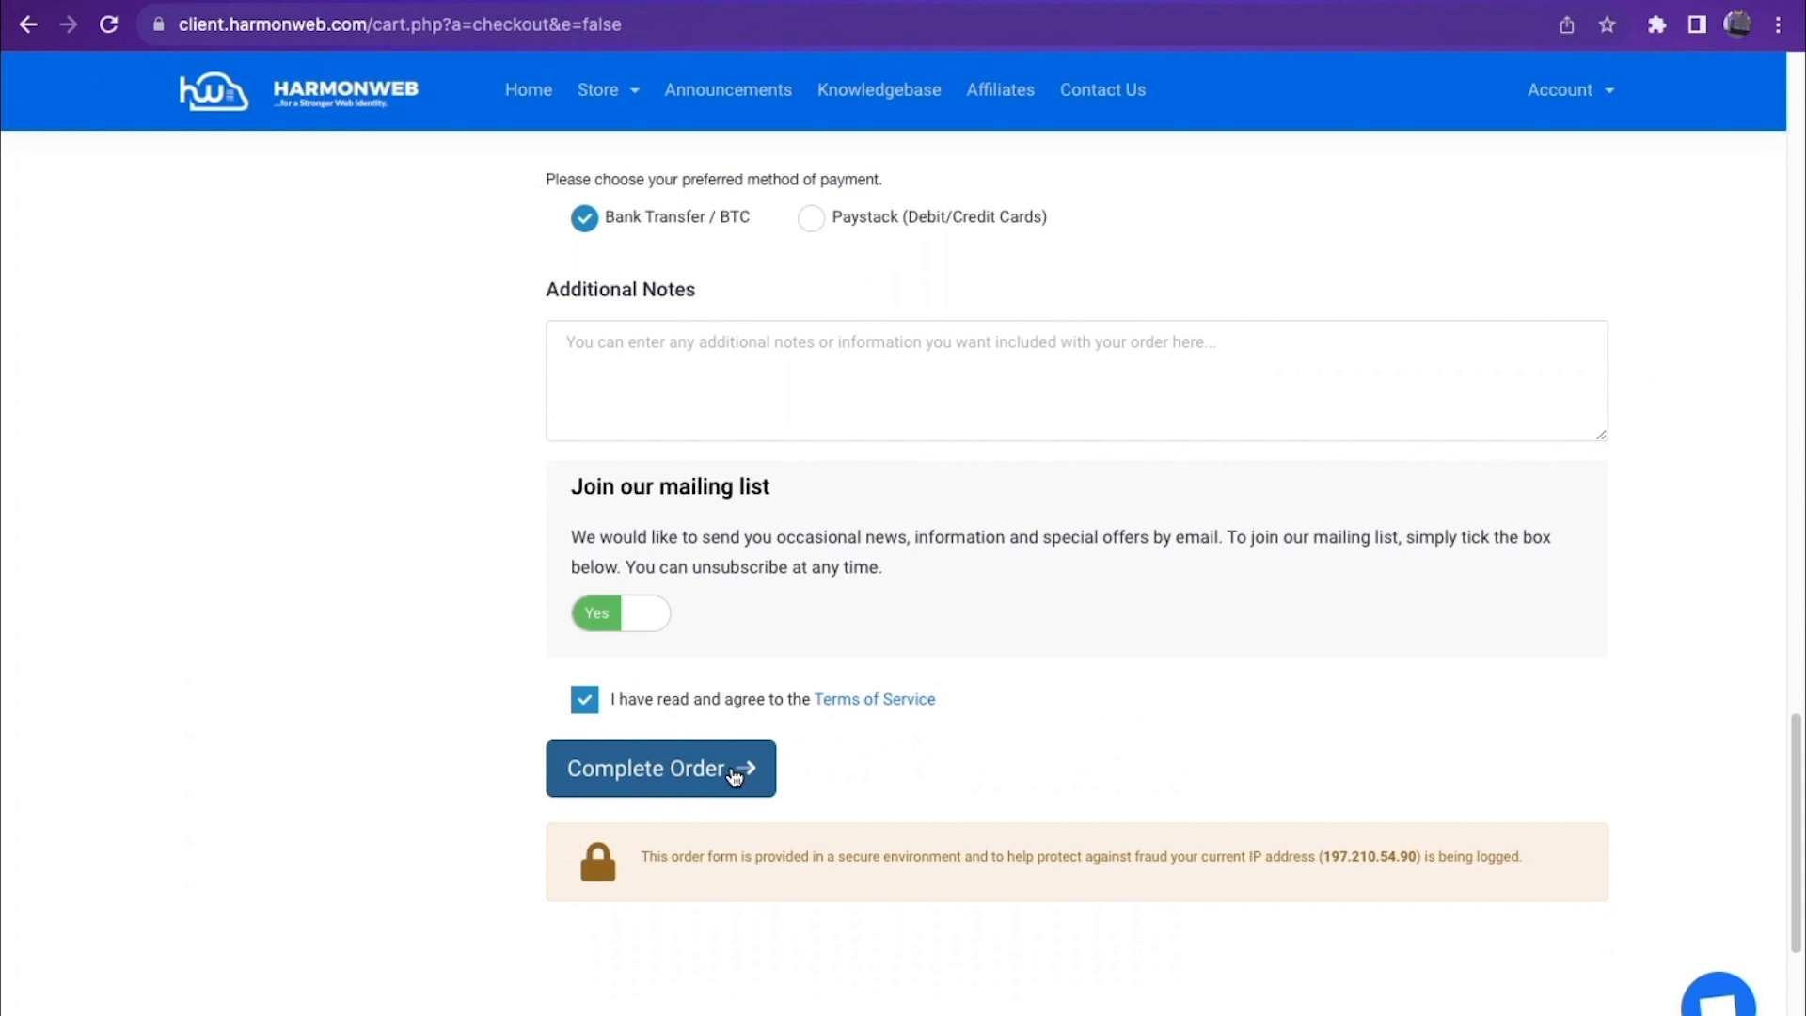
left_click(735, 777)
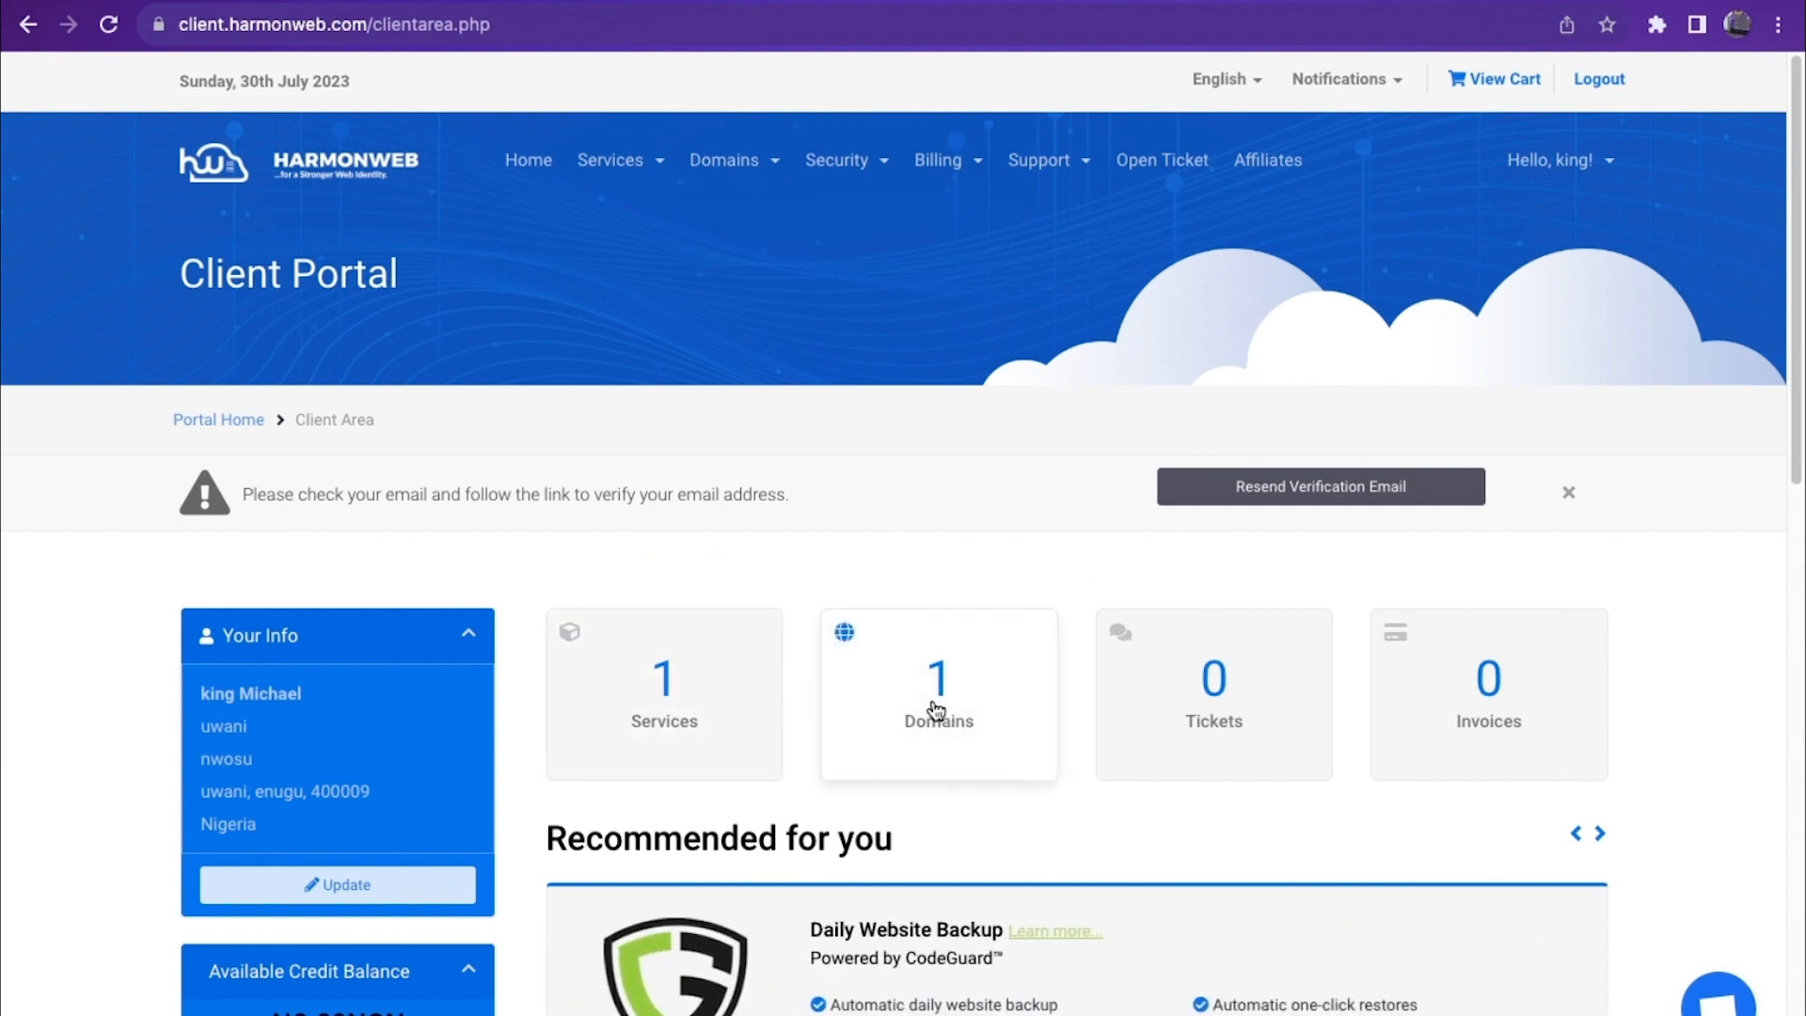
Step: Open the active Starter Plan for demo-tutorial-yt.com in the client area and log in to its cPanel
left_click(676, 713)
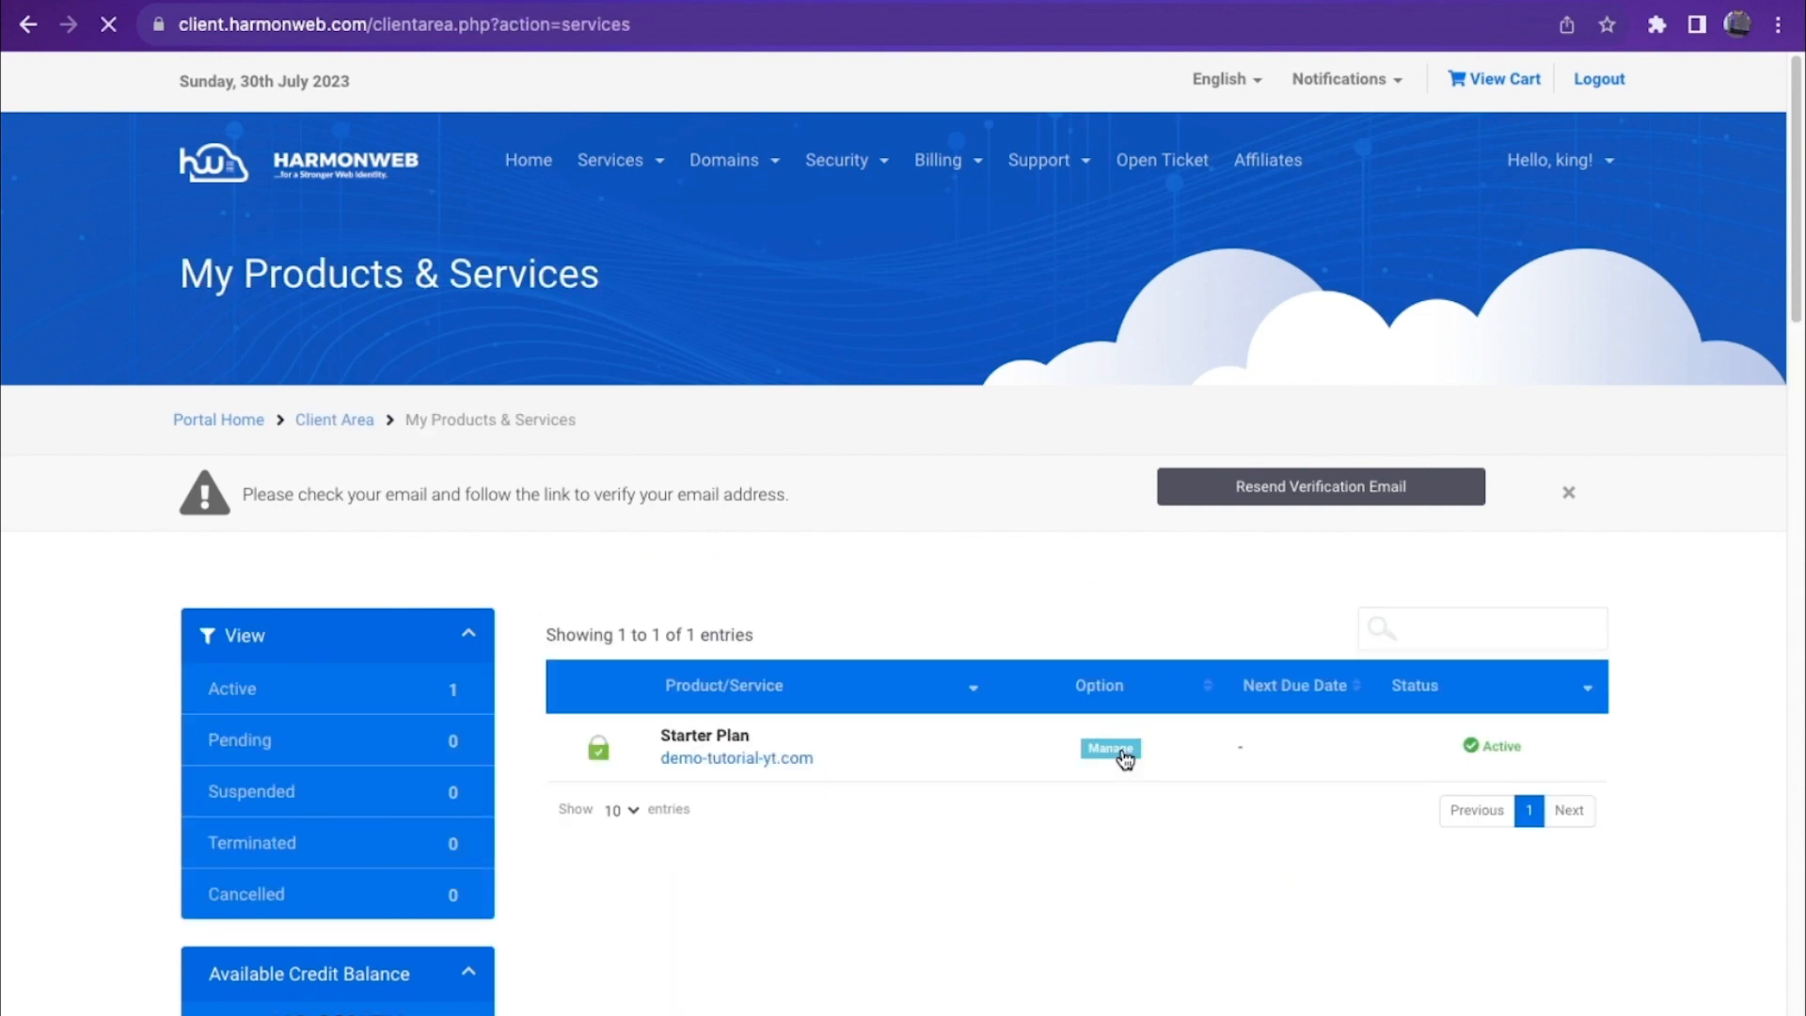
left_click(1111, 748)
scroll(488, 746, "down", 10)
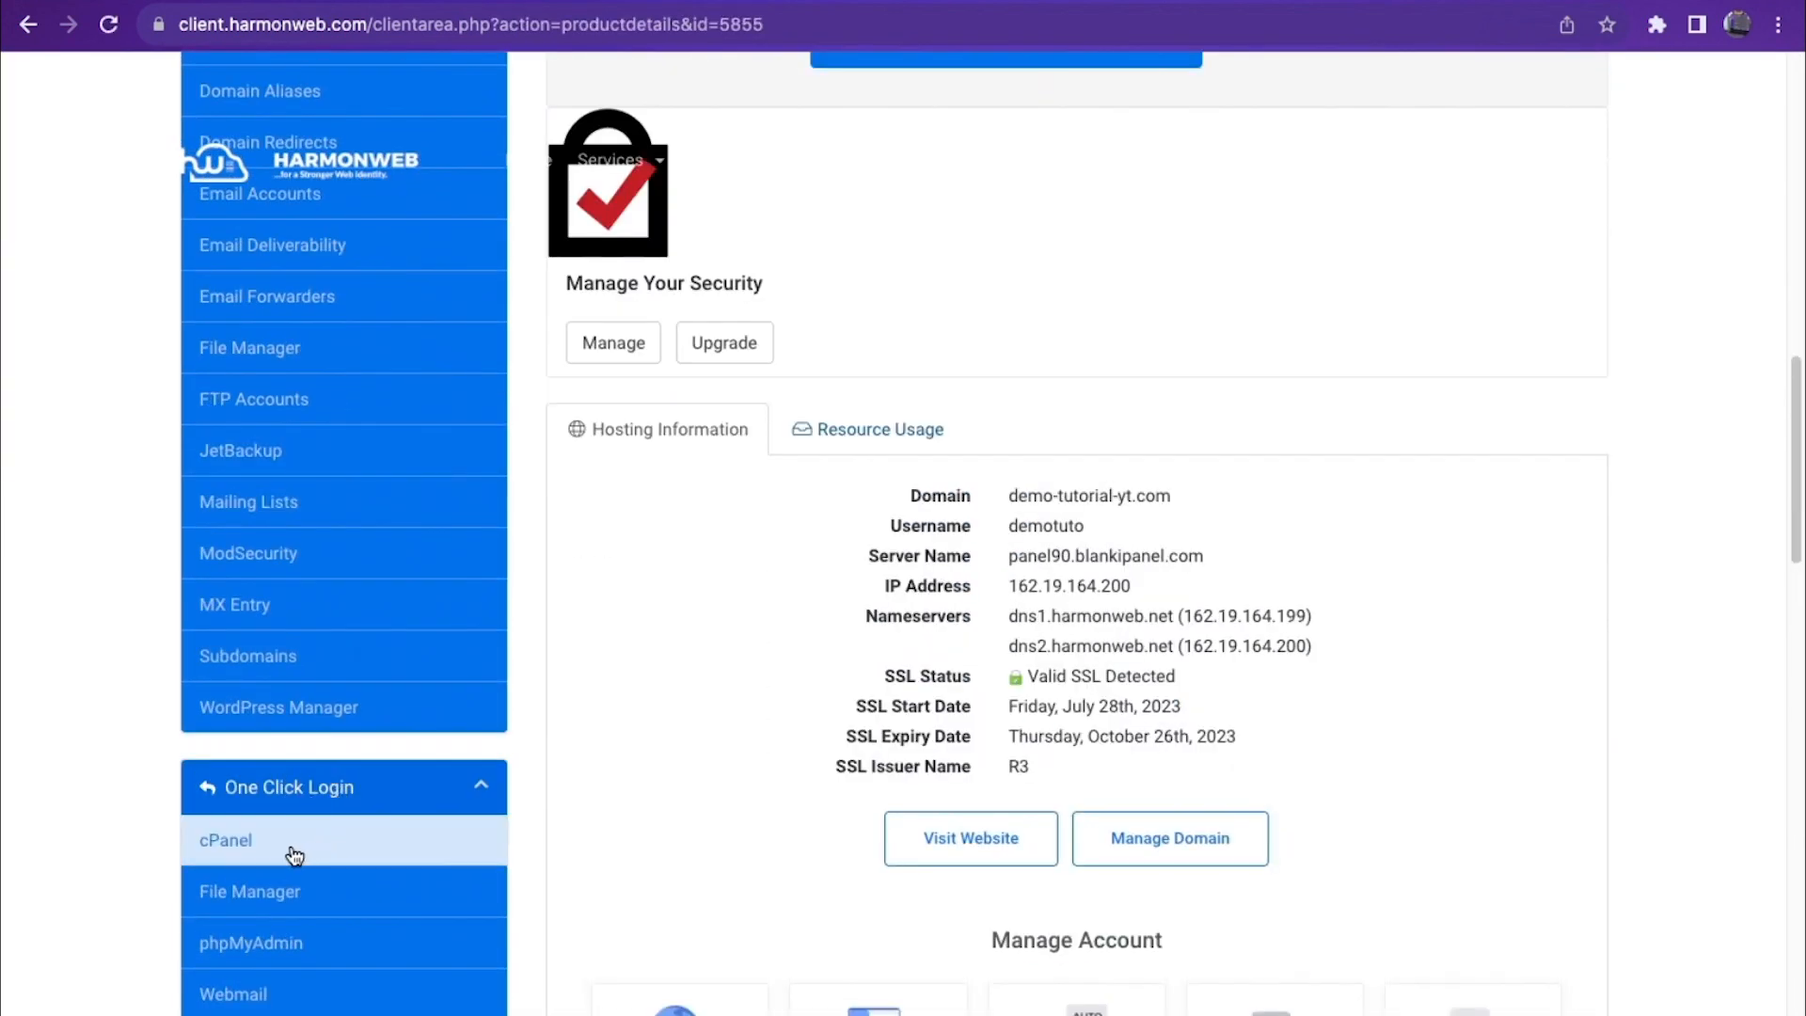
left_click(293, 852)
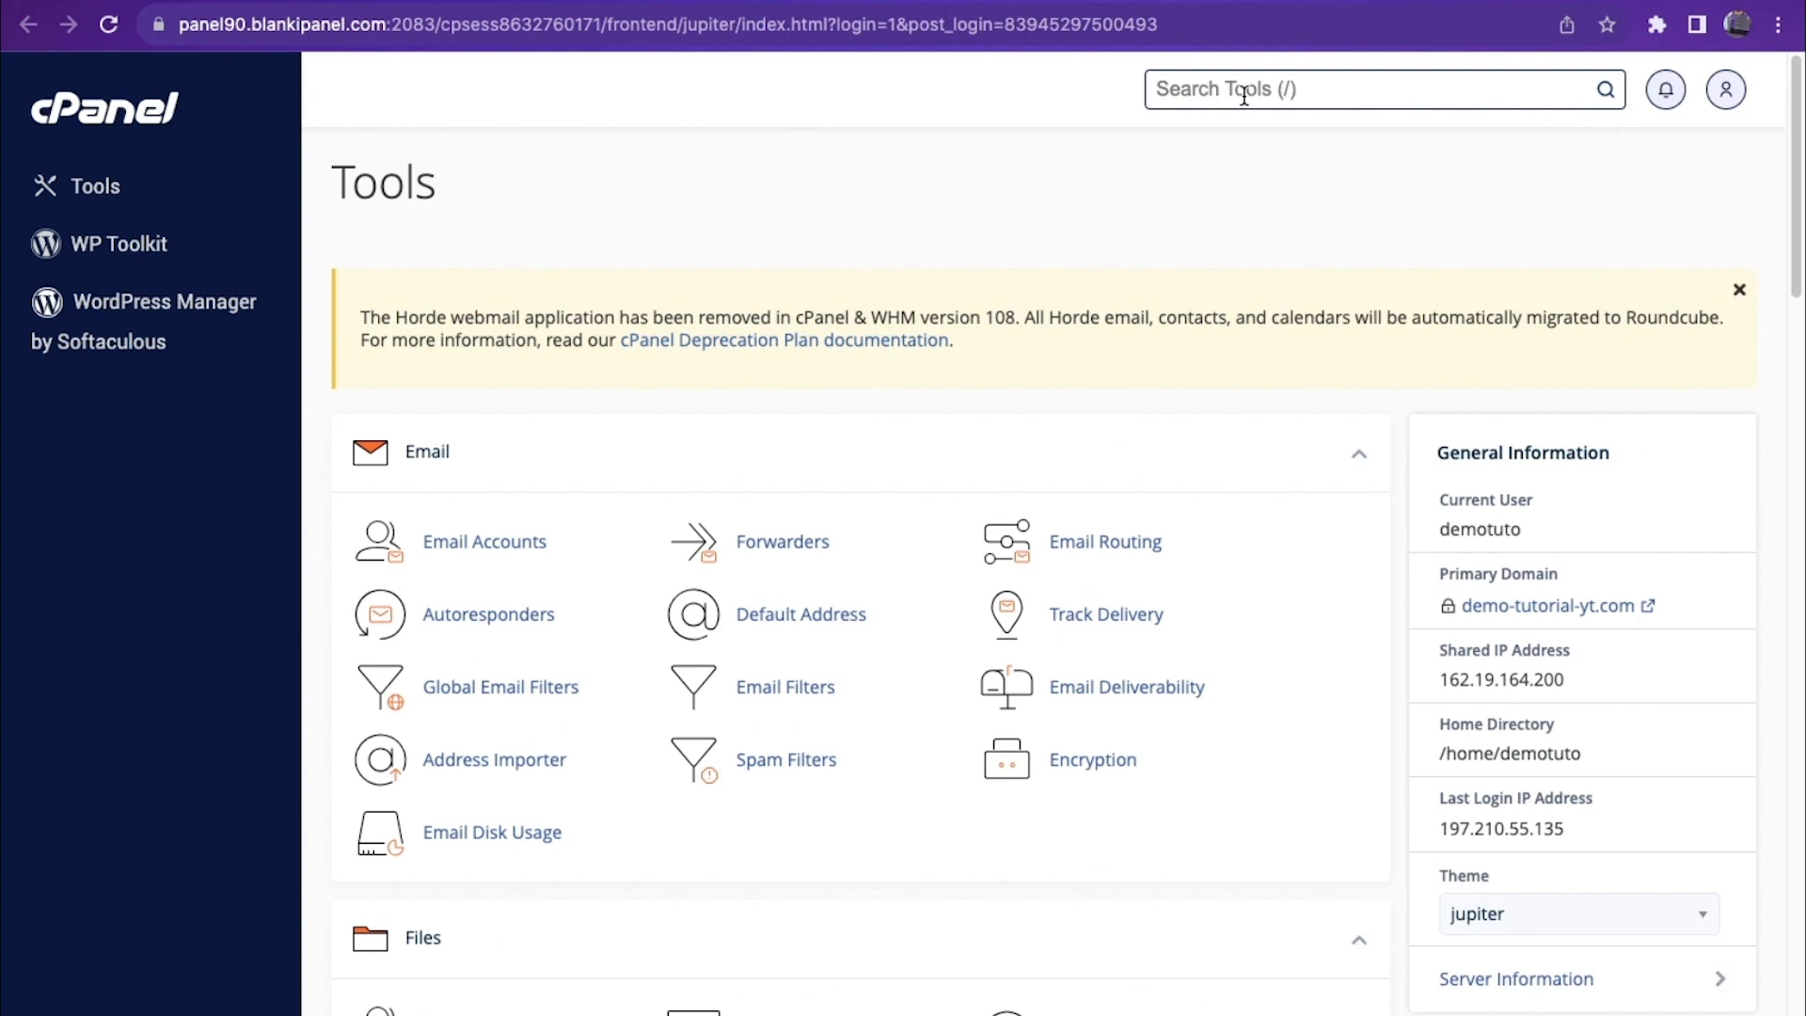
Step: Search the cPanel tools for "ssl" and review the domains' certificates in SSL/TLS Status, temporarily selecting all domains
type("ssl")
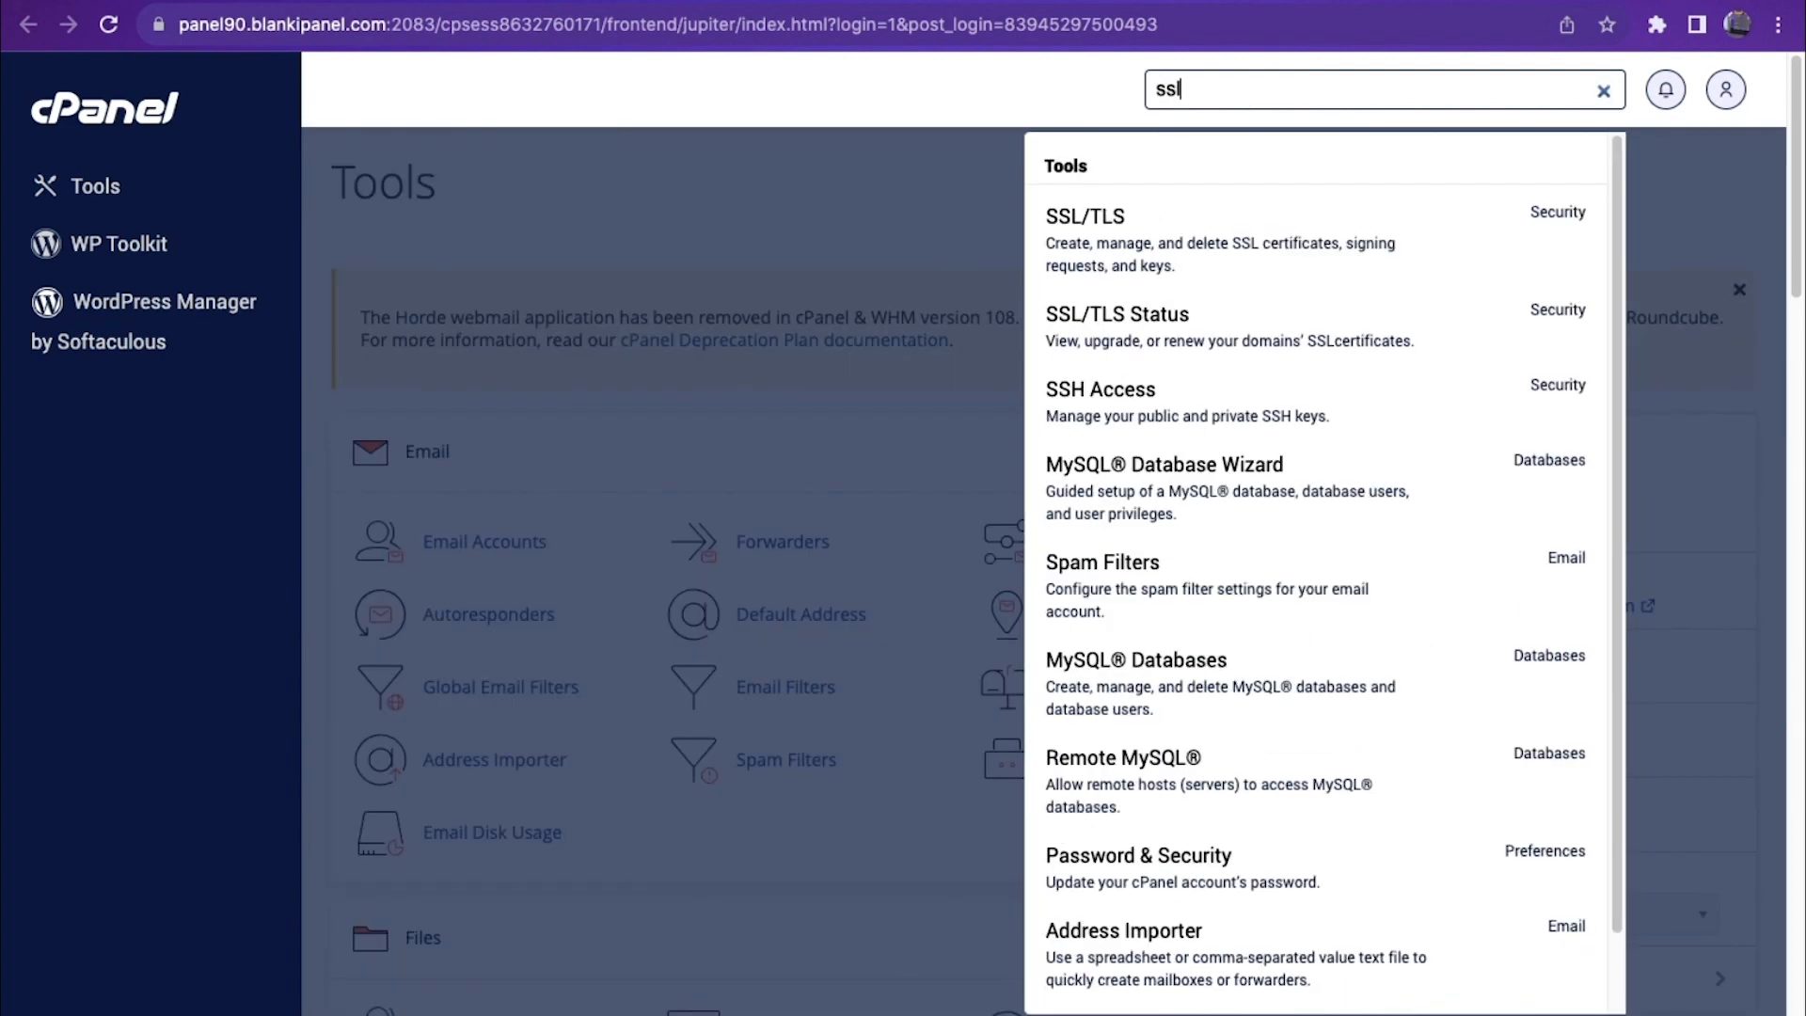
left_click(1034, 421)
scroll(846, 466, "down", 2)
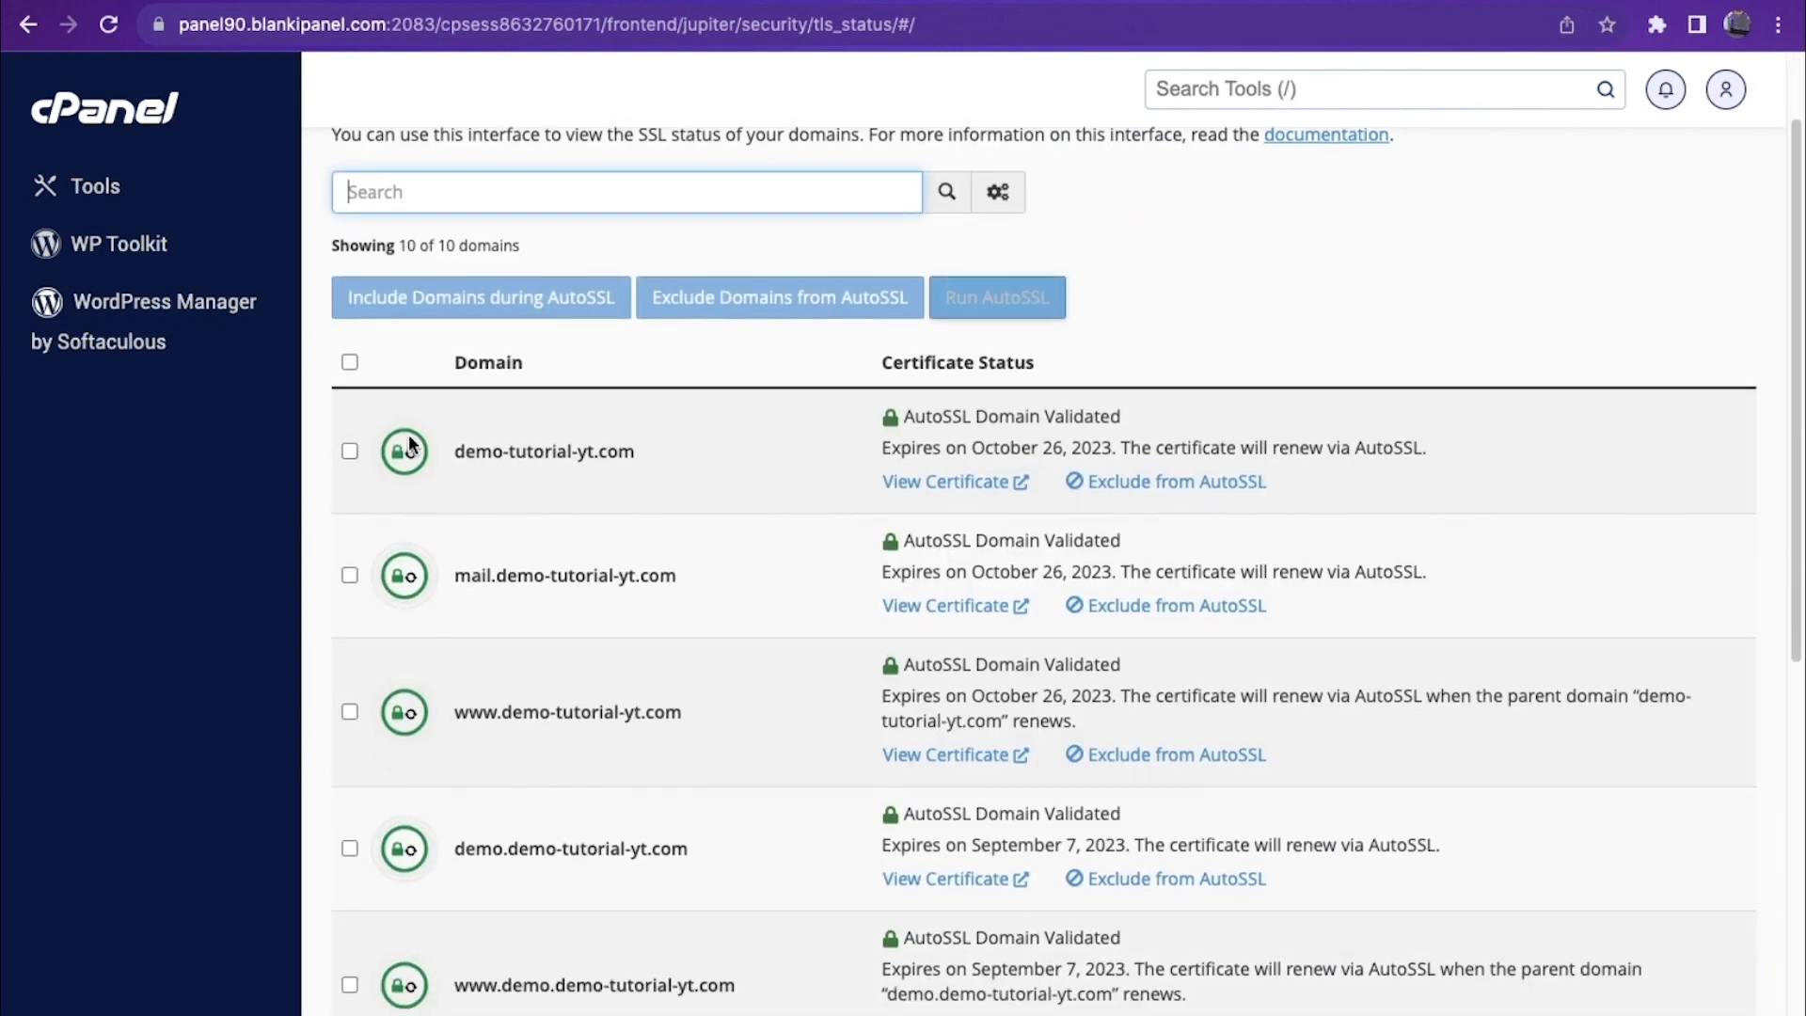
left_click(349, 363)
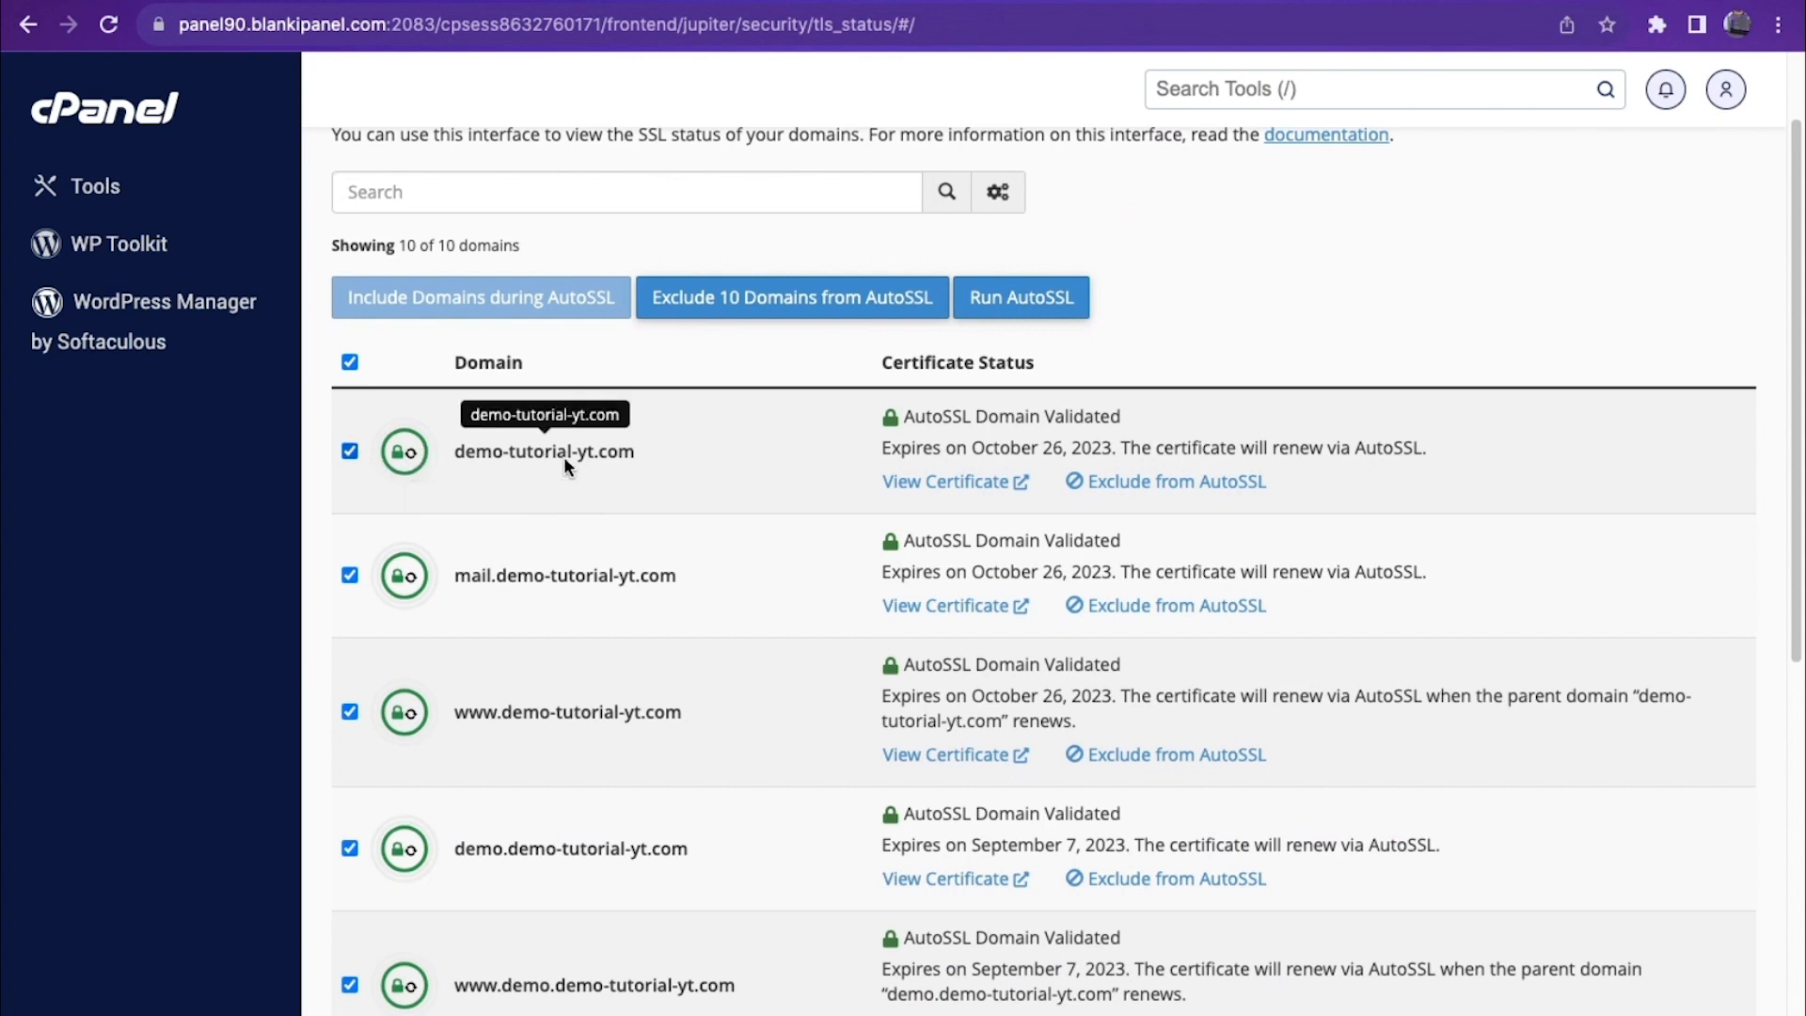
left_click(350, 363)
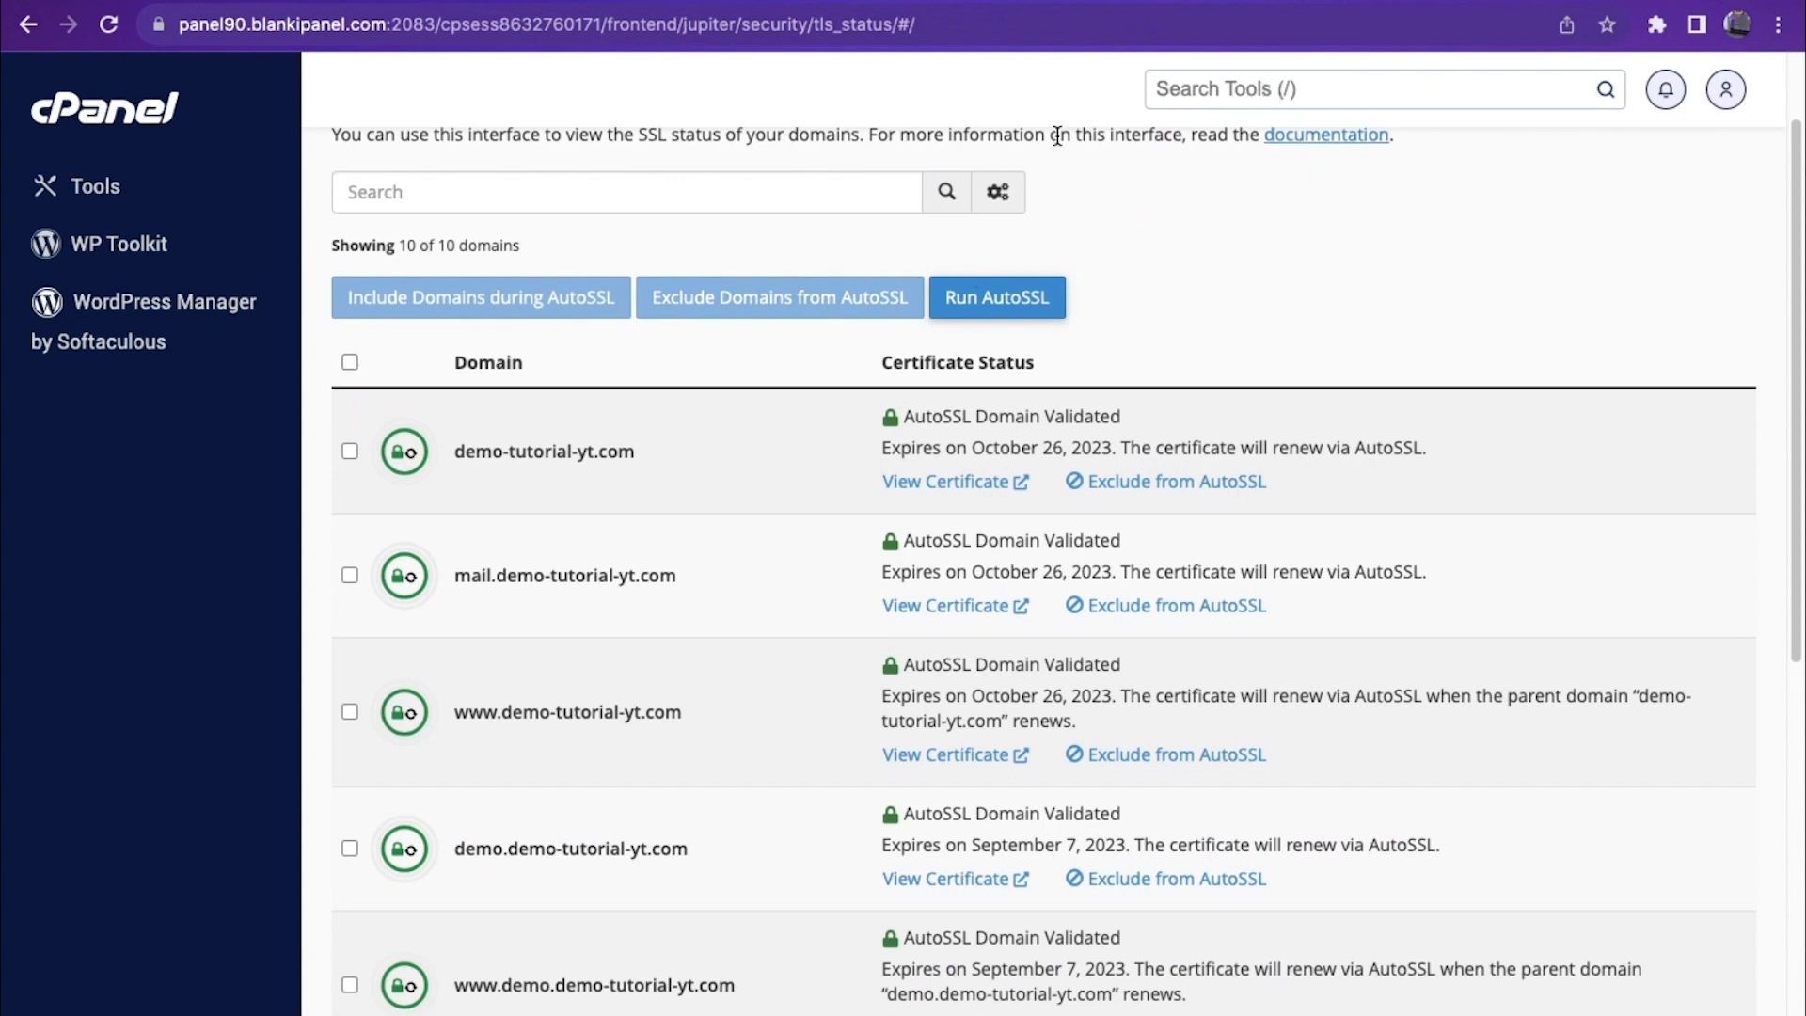
Step: Find the Softaculous Apps Installer by searching the cPanel tools for "soft" and start a WordPress installation
left_click(136, 125)
scroll(671, 400, "down", 10)
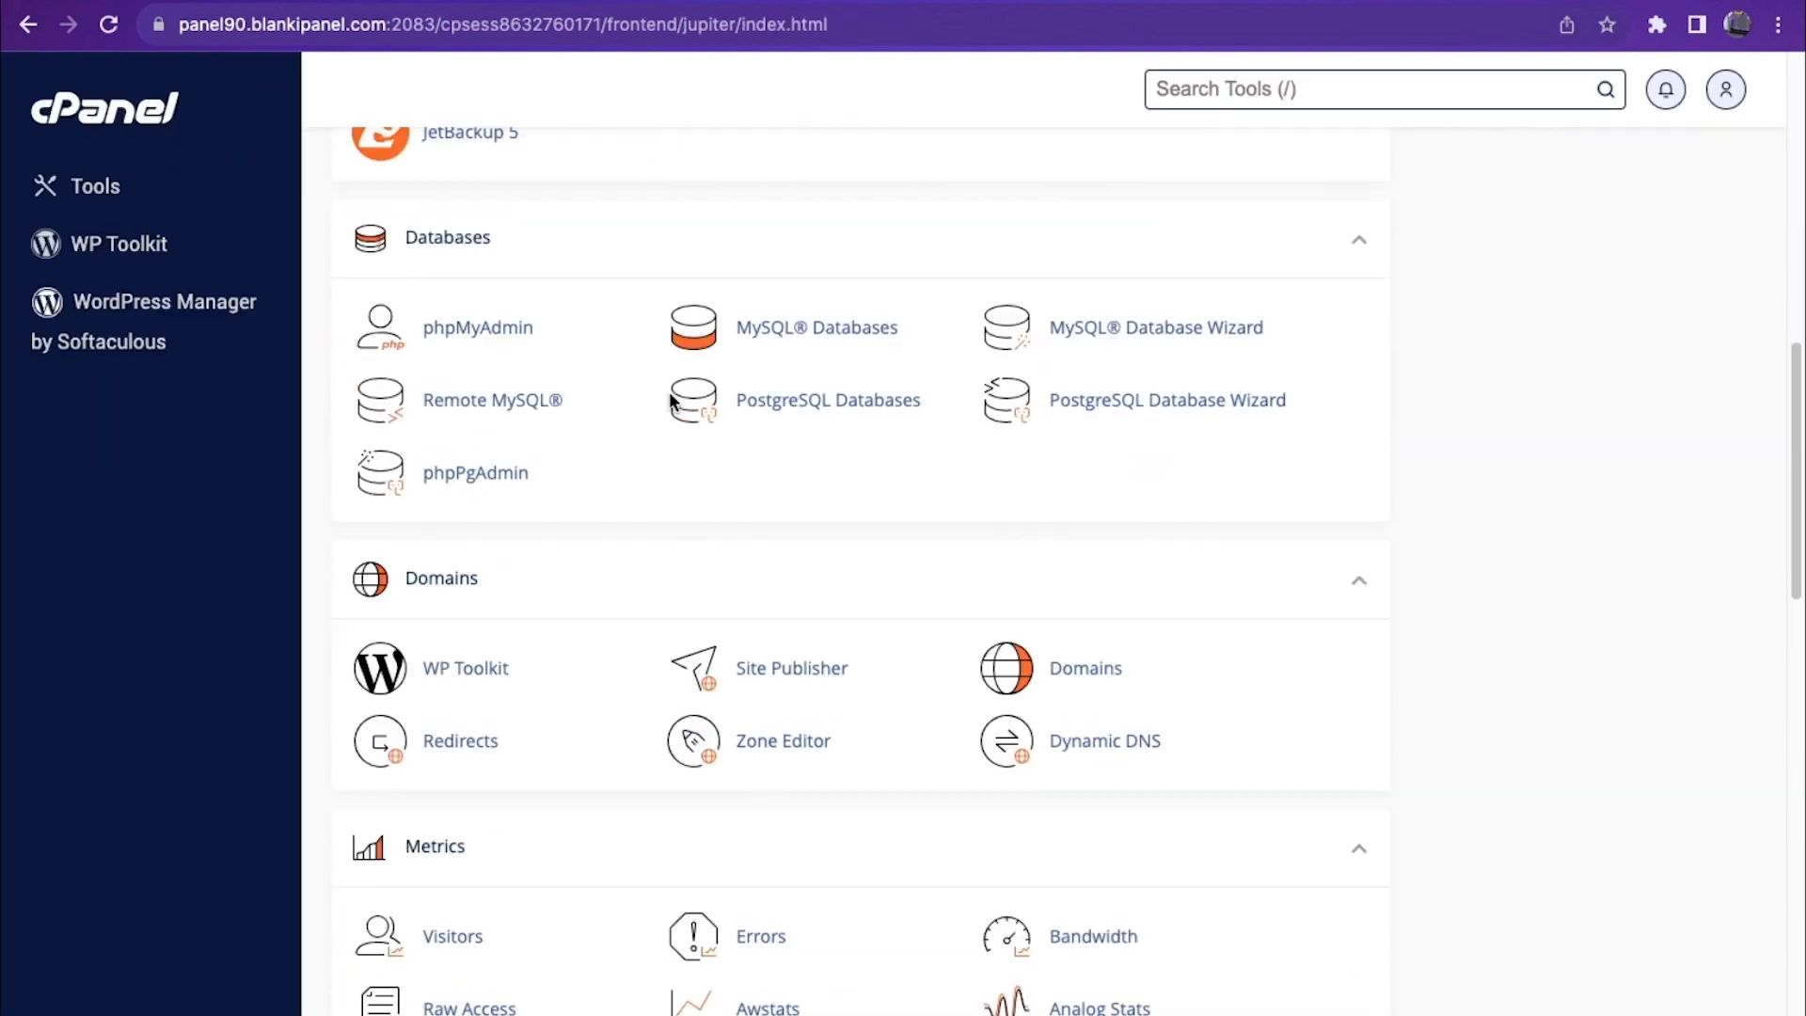
scroll(670, 400, "down", 15)
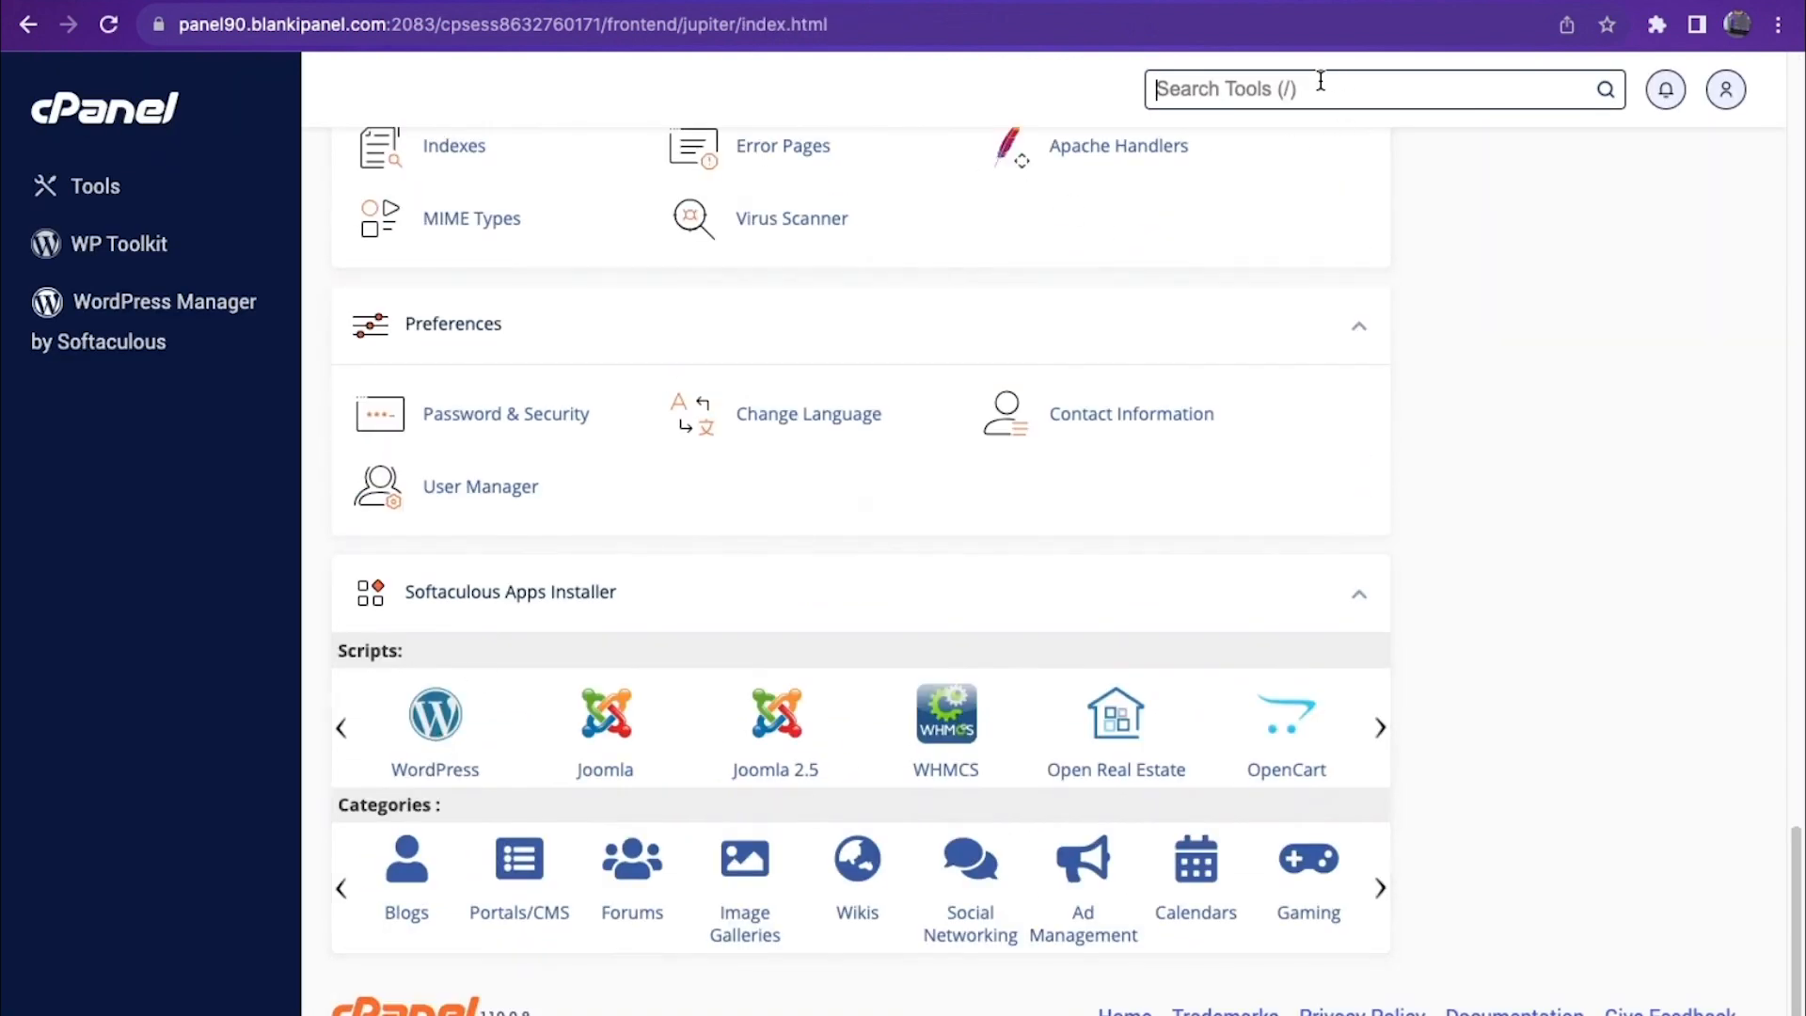
left_click(1321, 82)
type("soft")
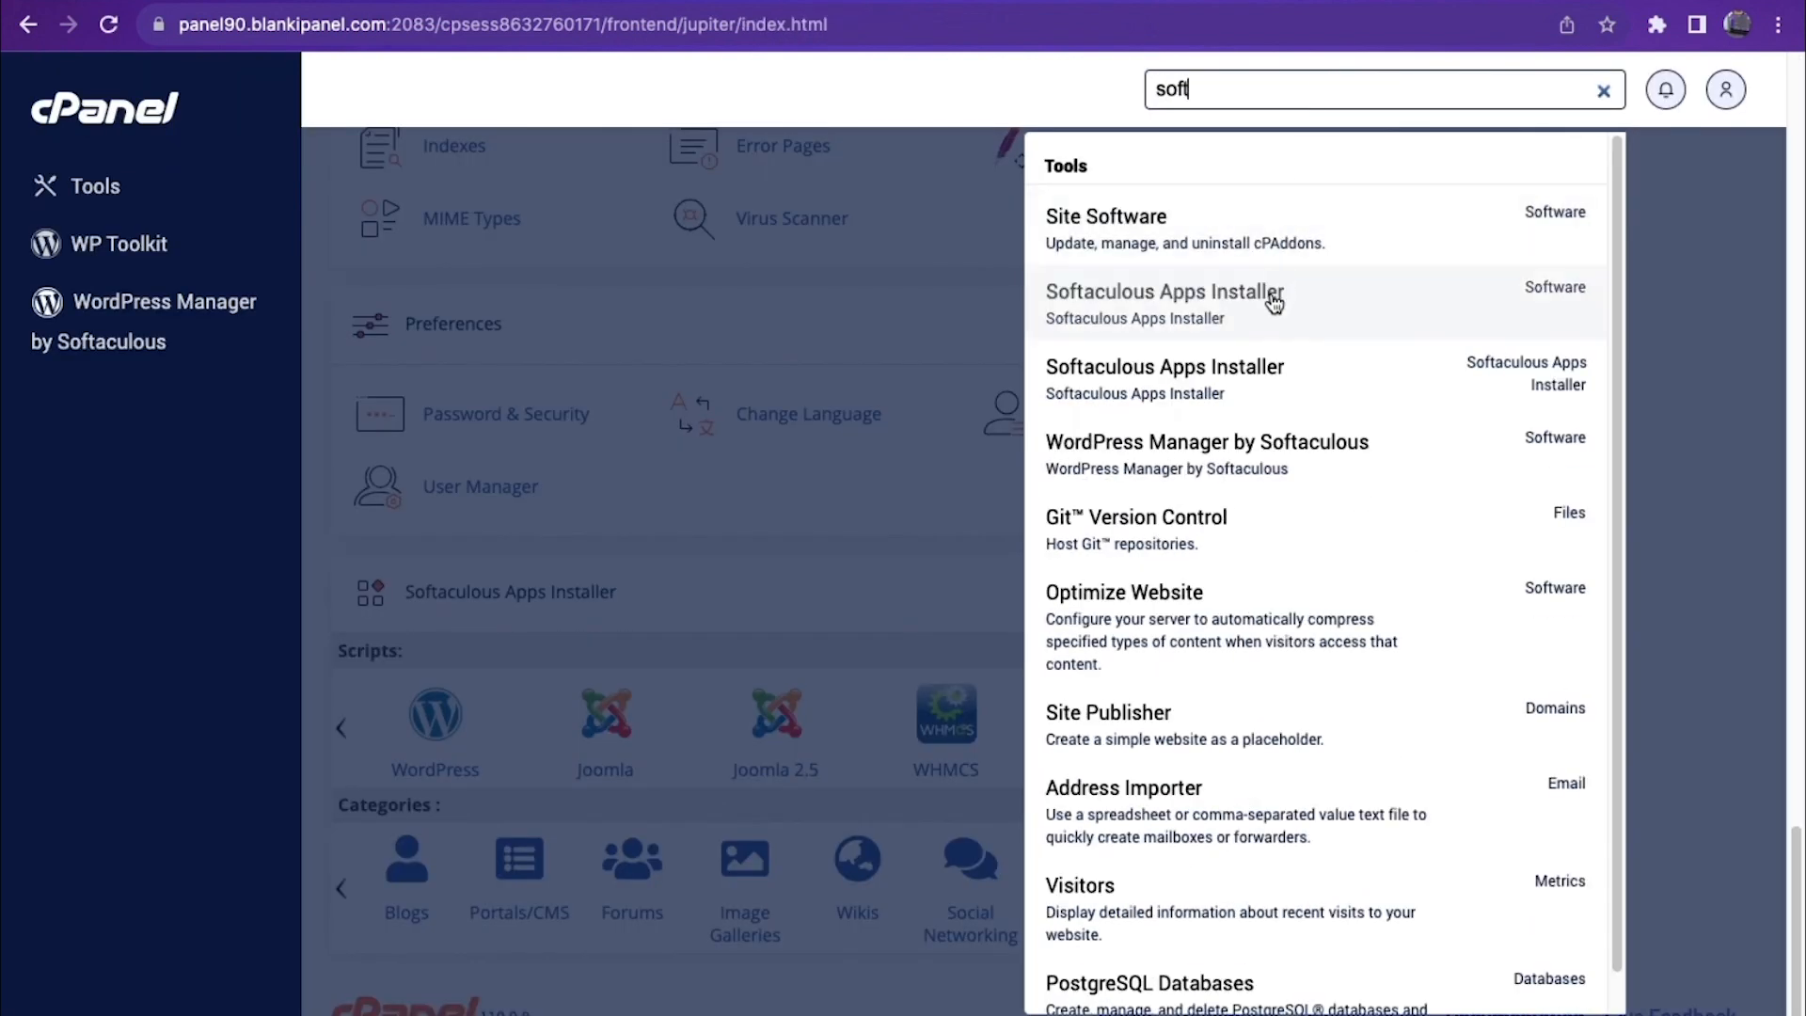
left_click(1261, 312)
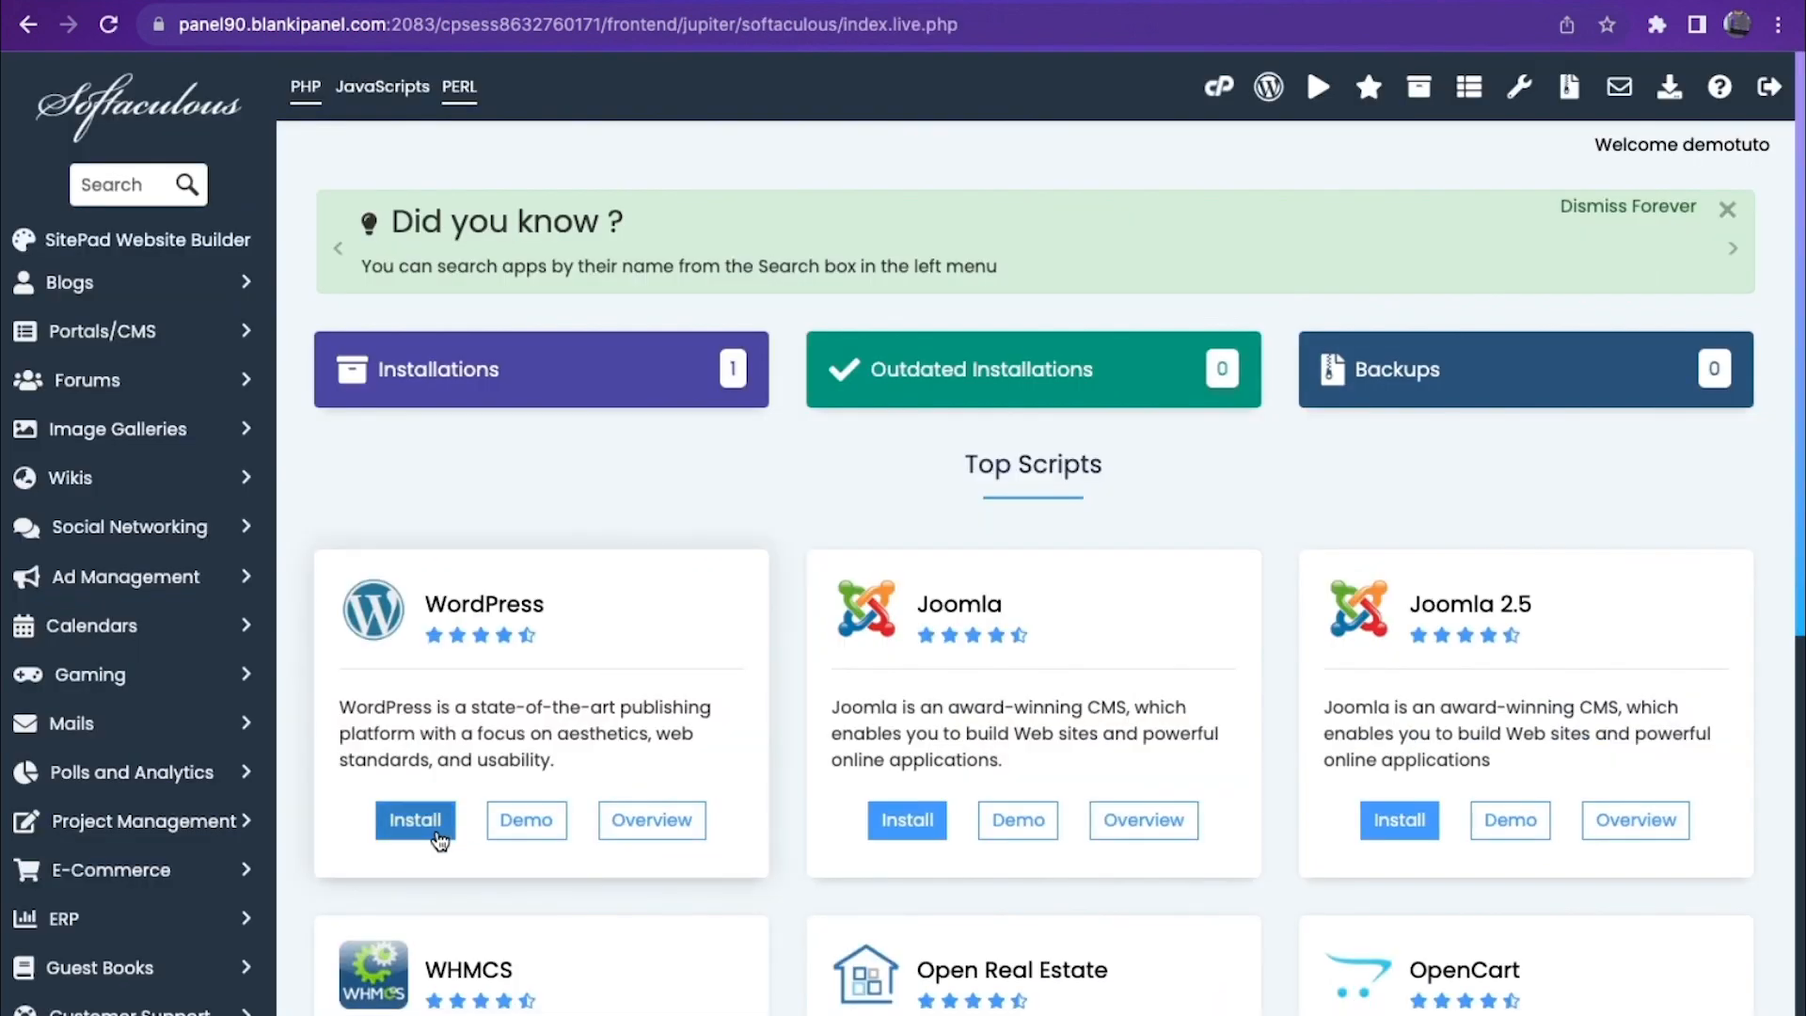
left_click(429, 826)
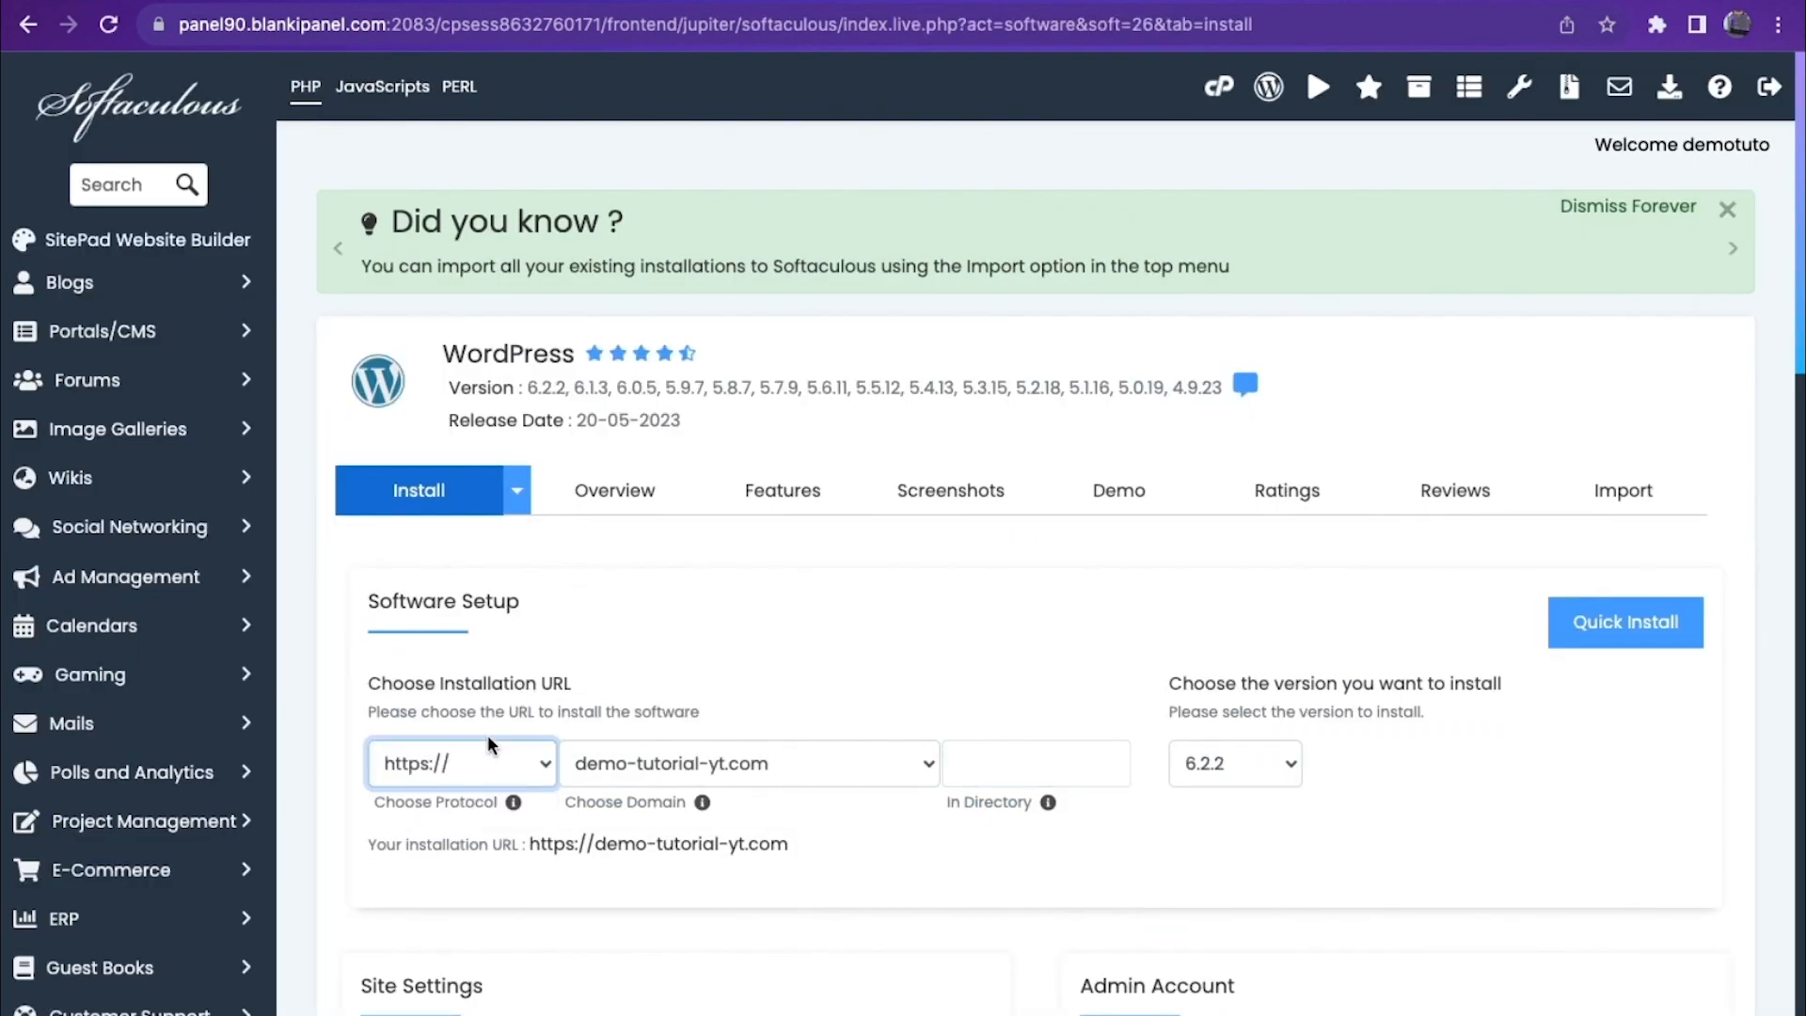
left_click(473, 772)
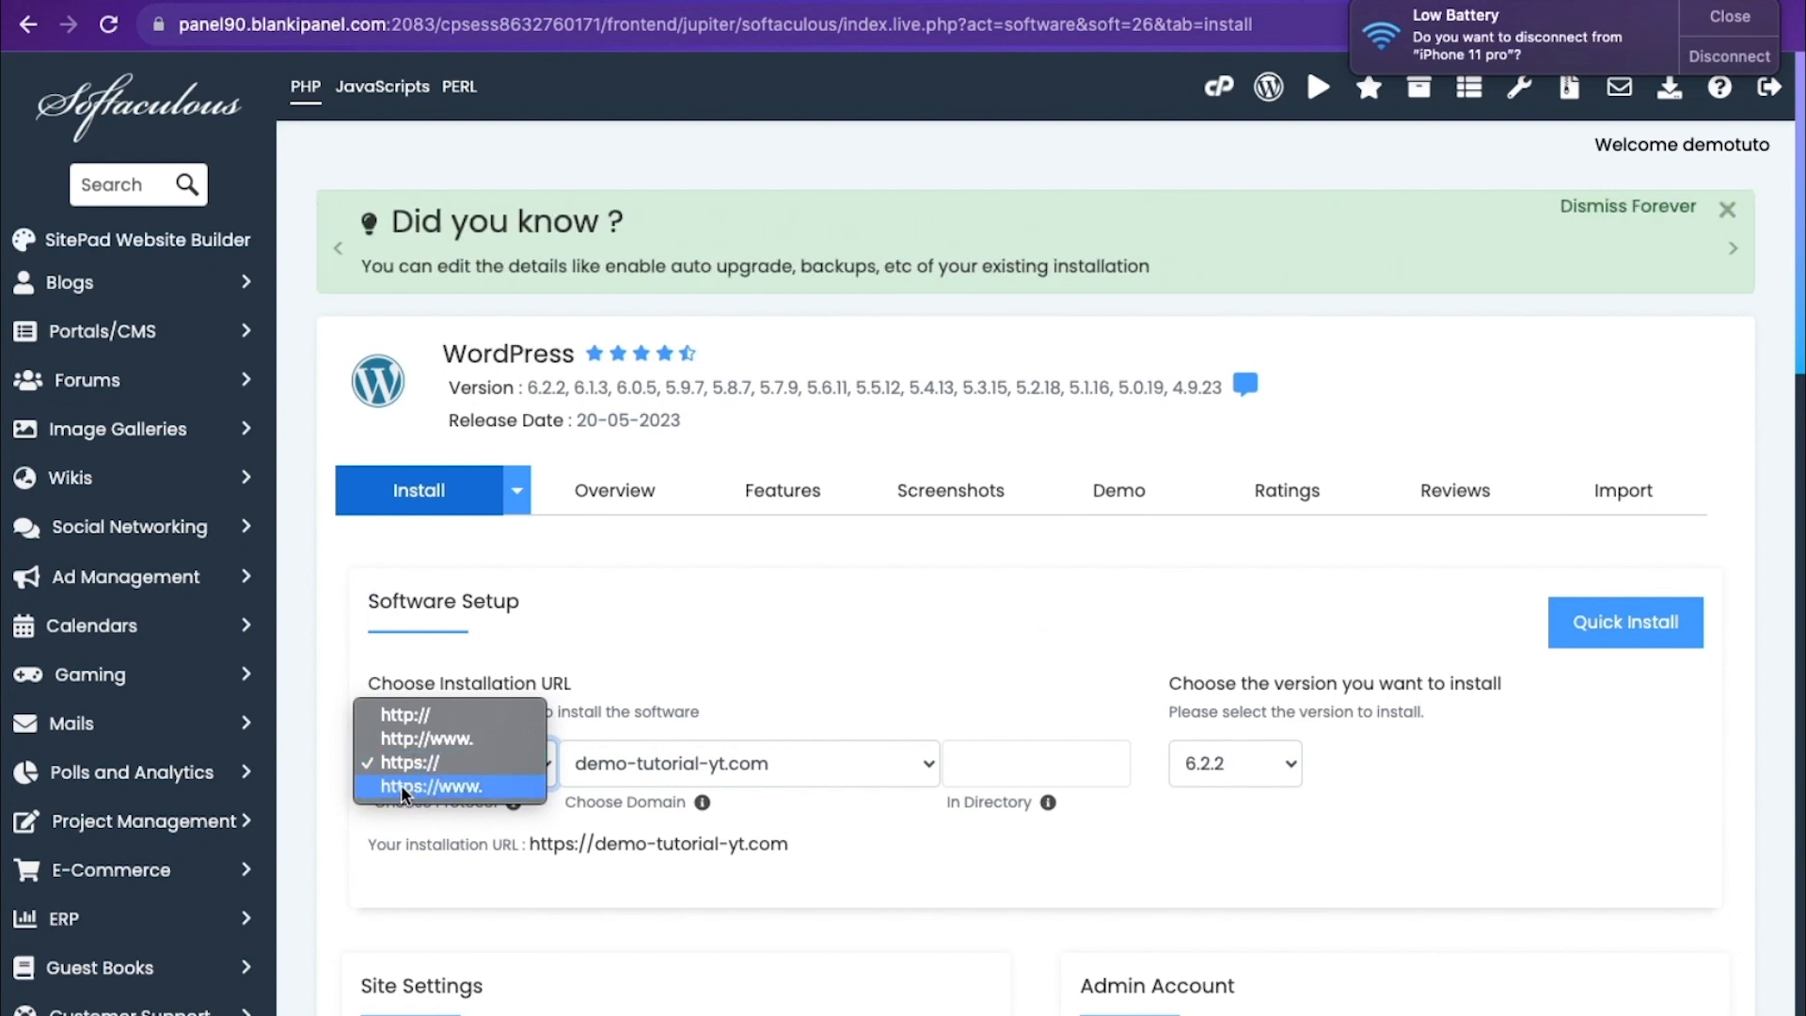
left_click(448, 764)
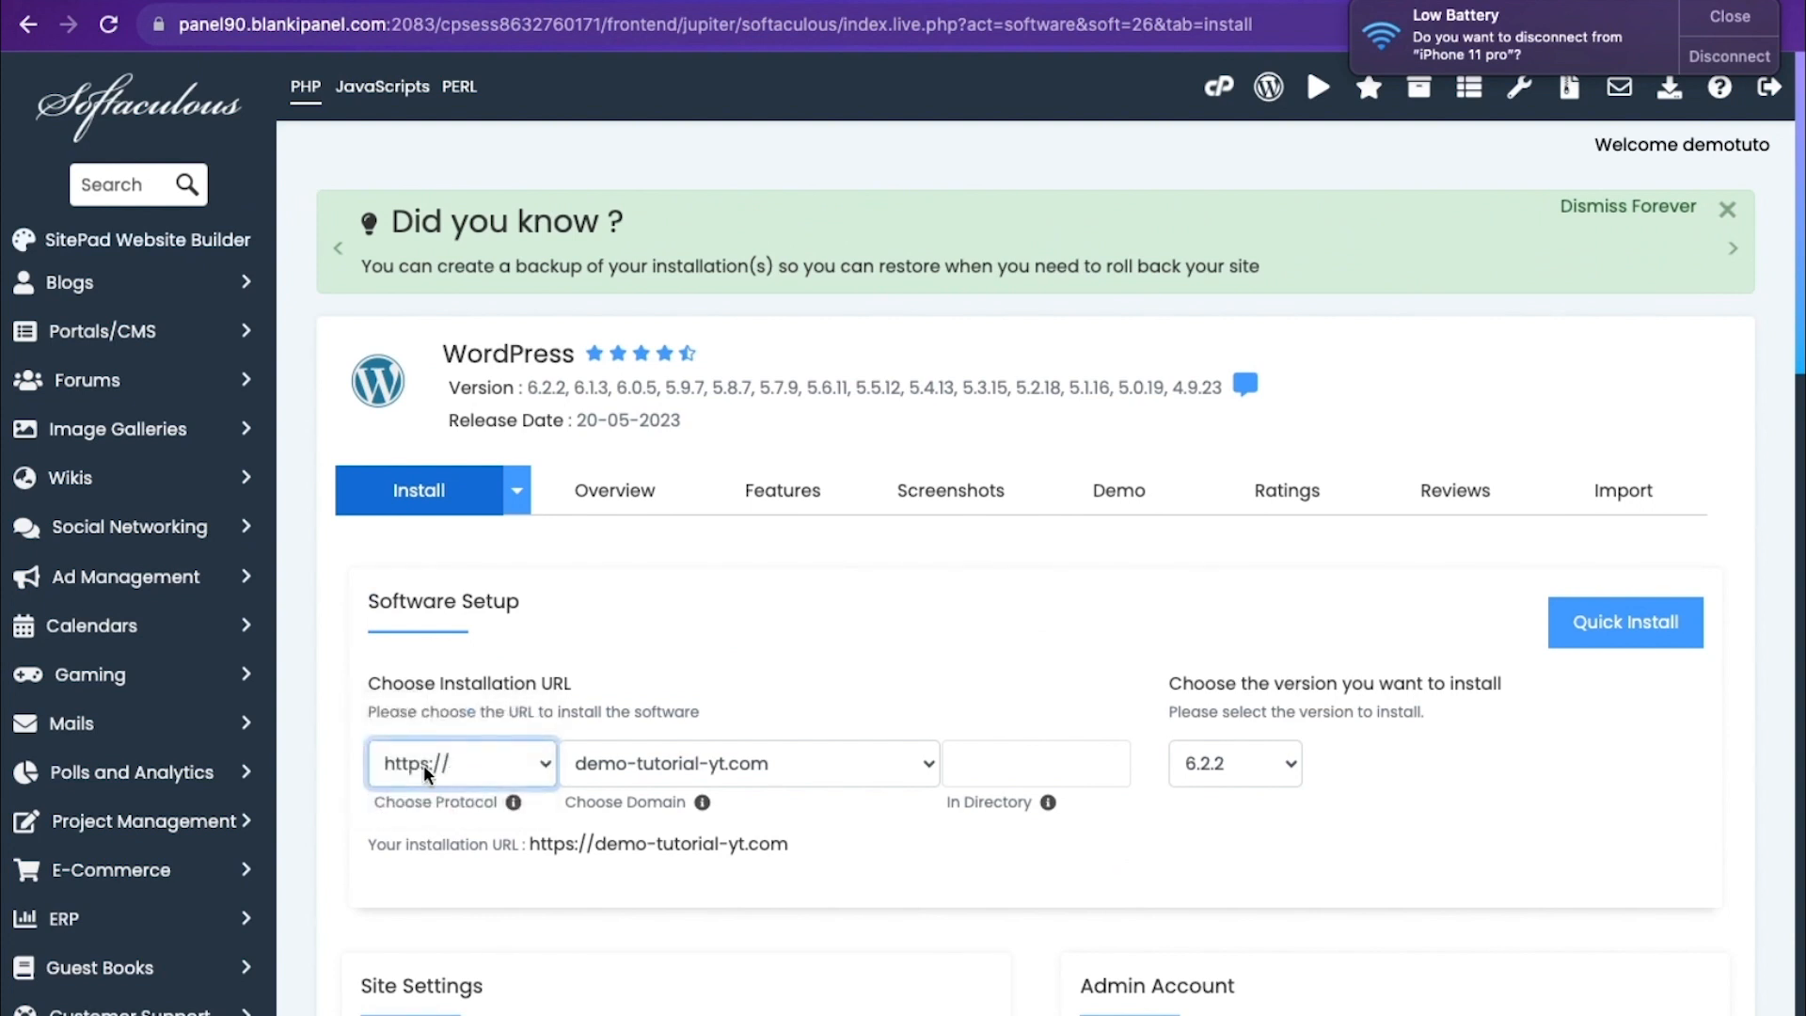
left_click(671, 762)
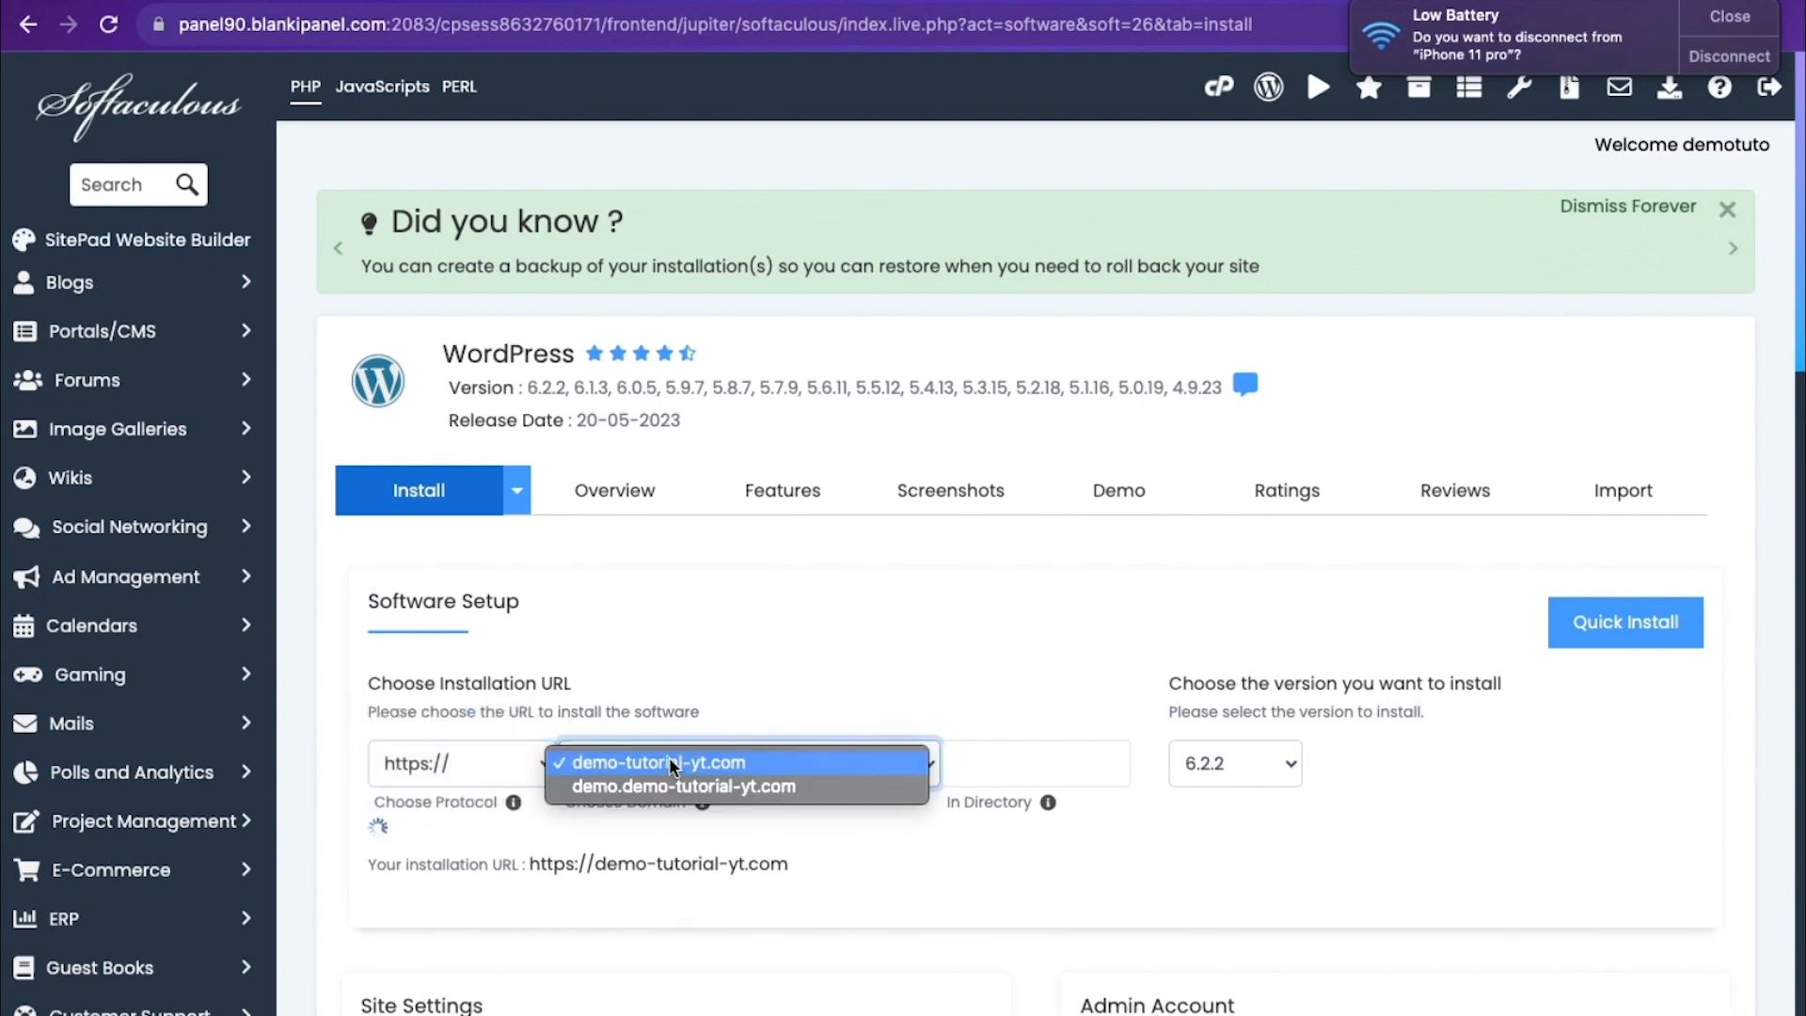
left_click(671, 762)
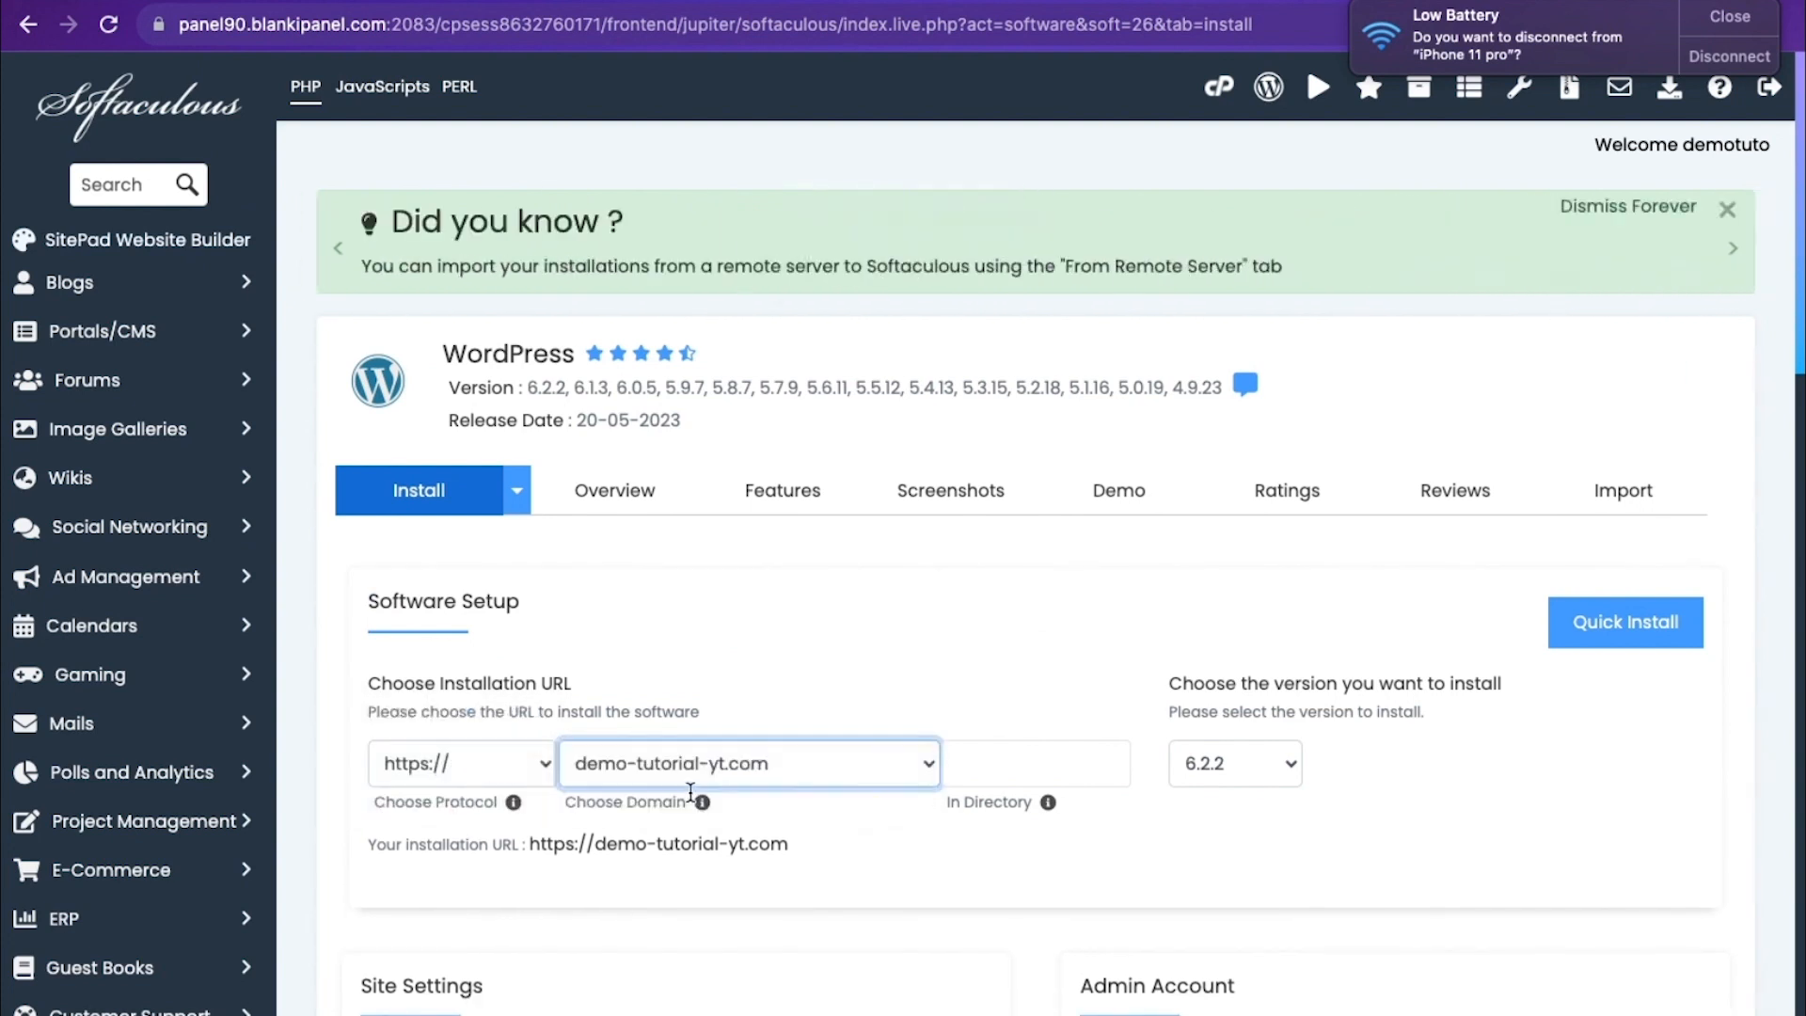
left_click(696, 762)
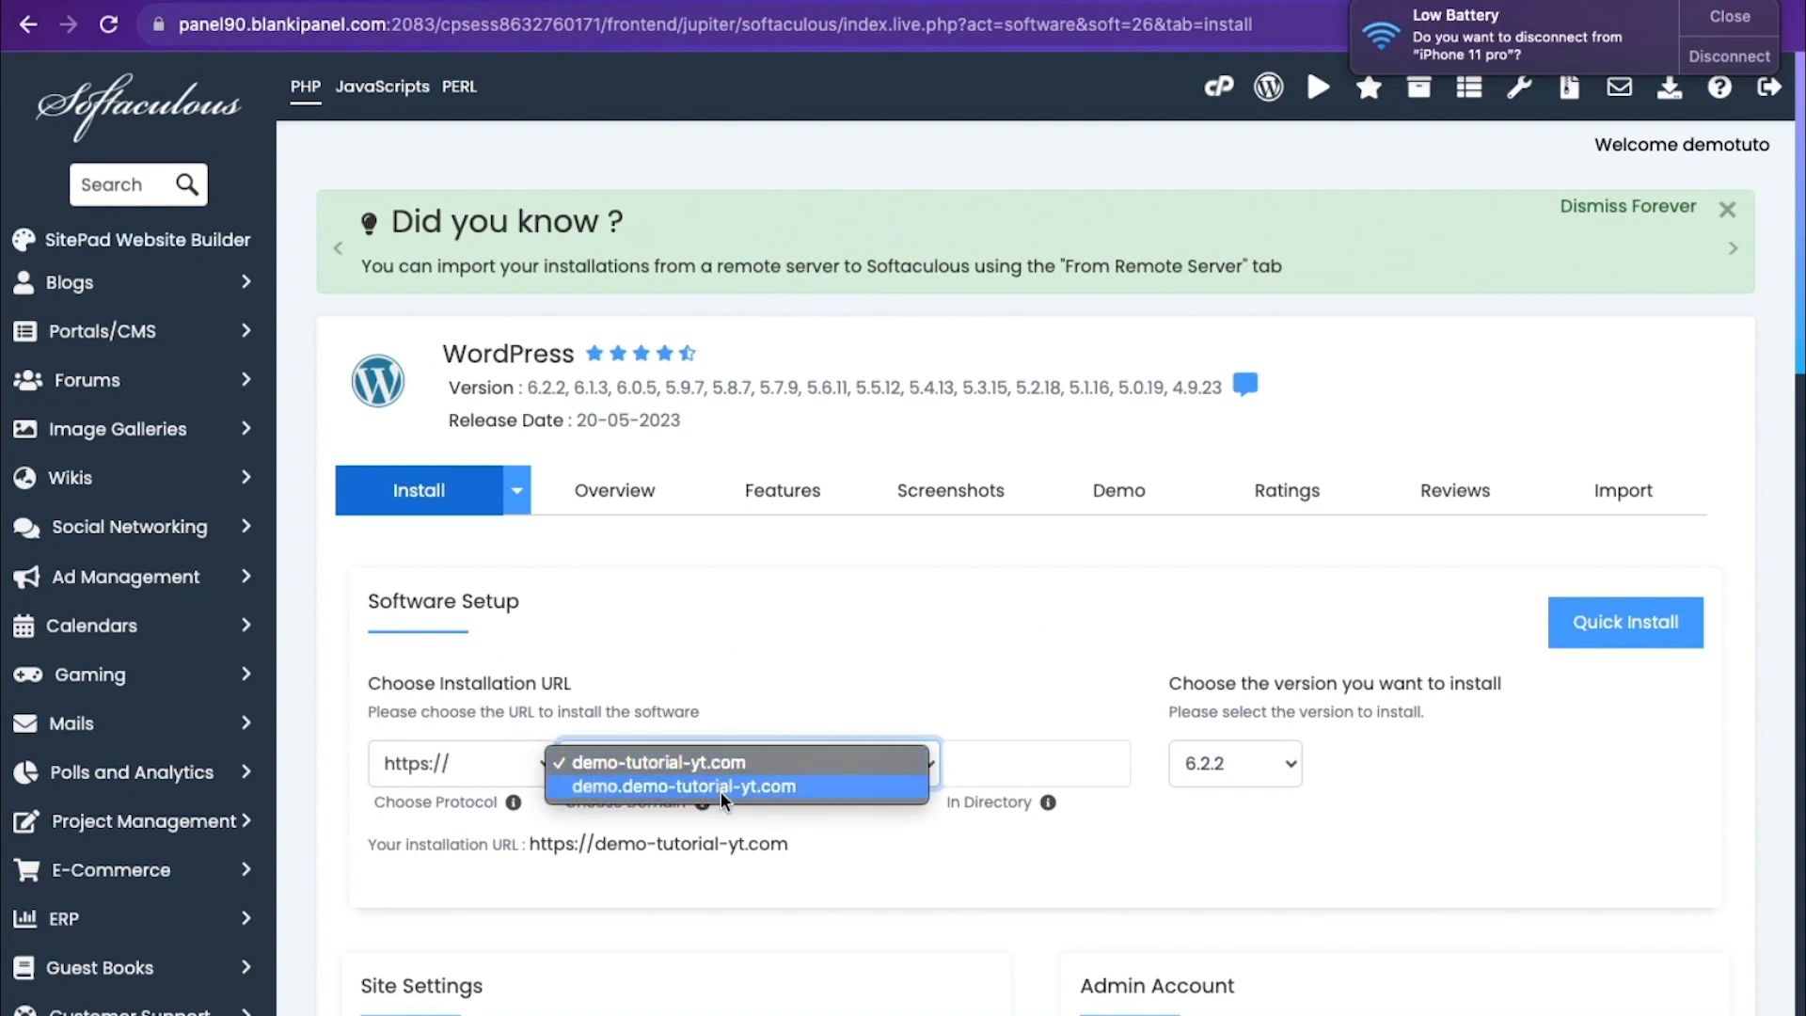
left_click(730, 764)
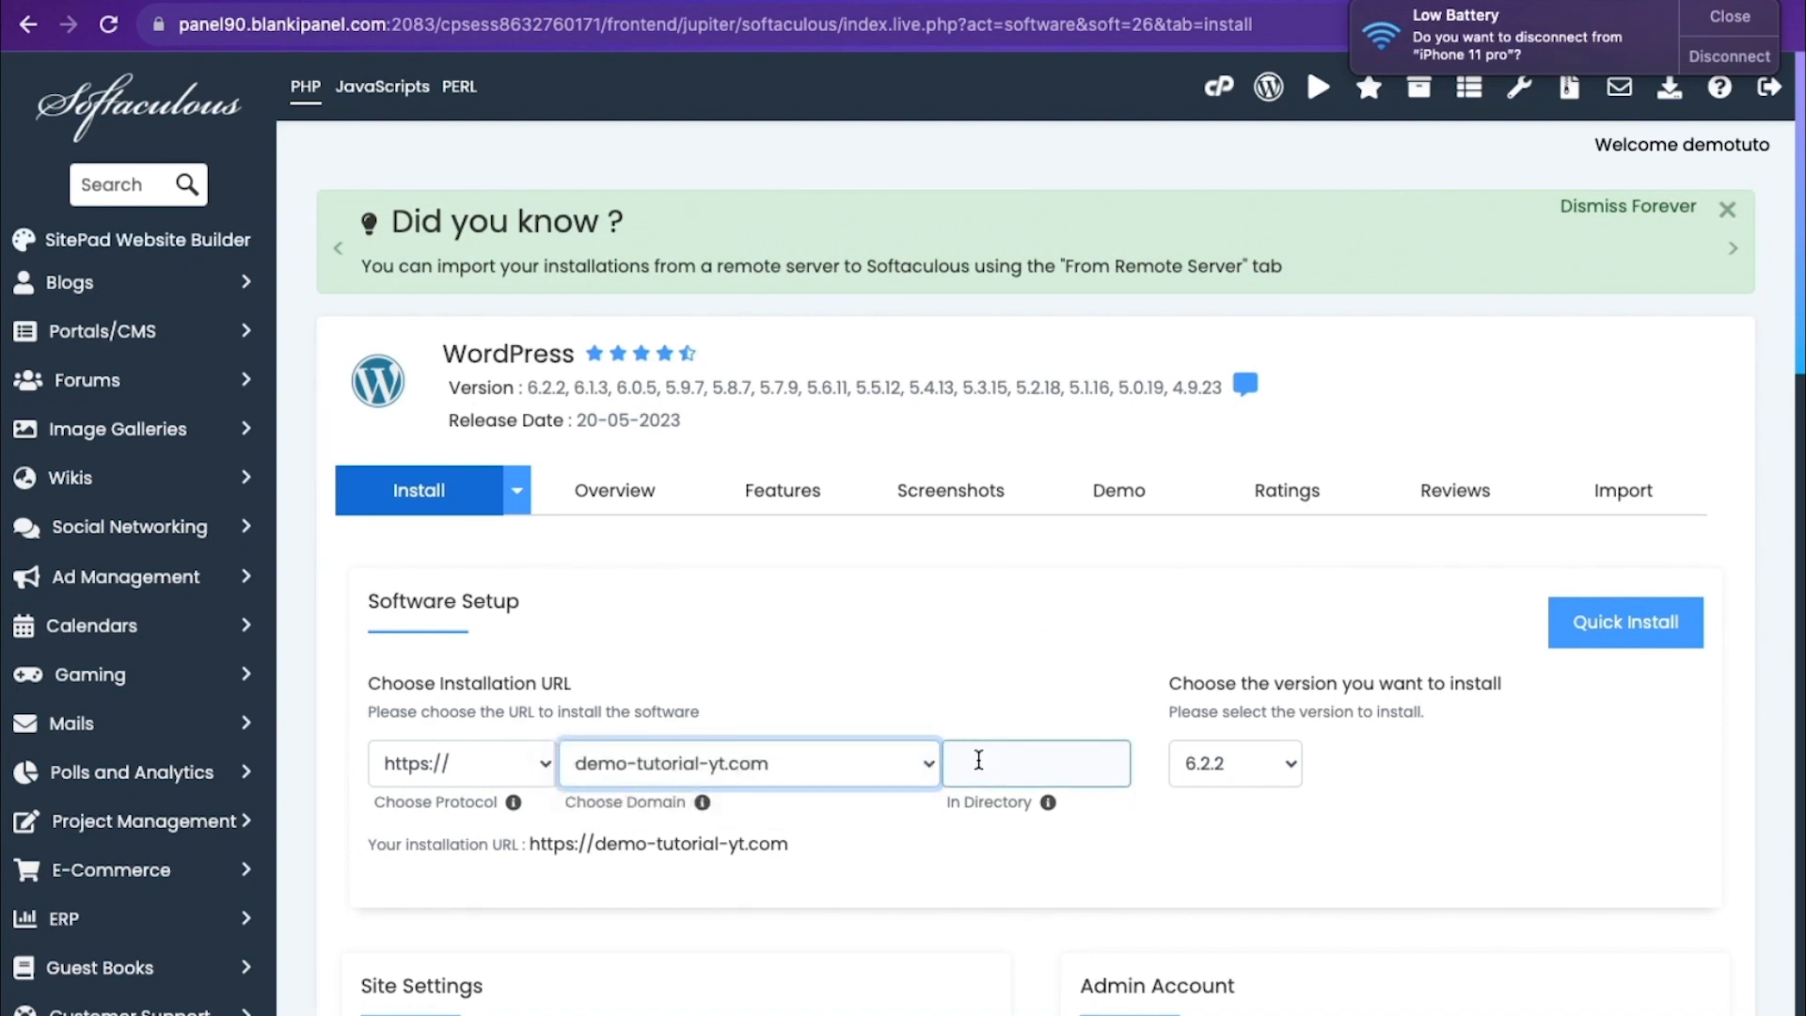
left_click(978, 760)
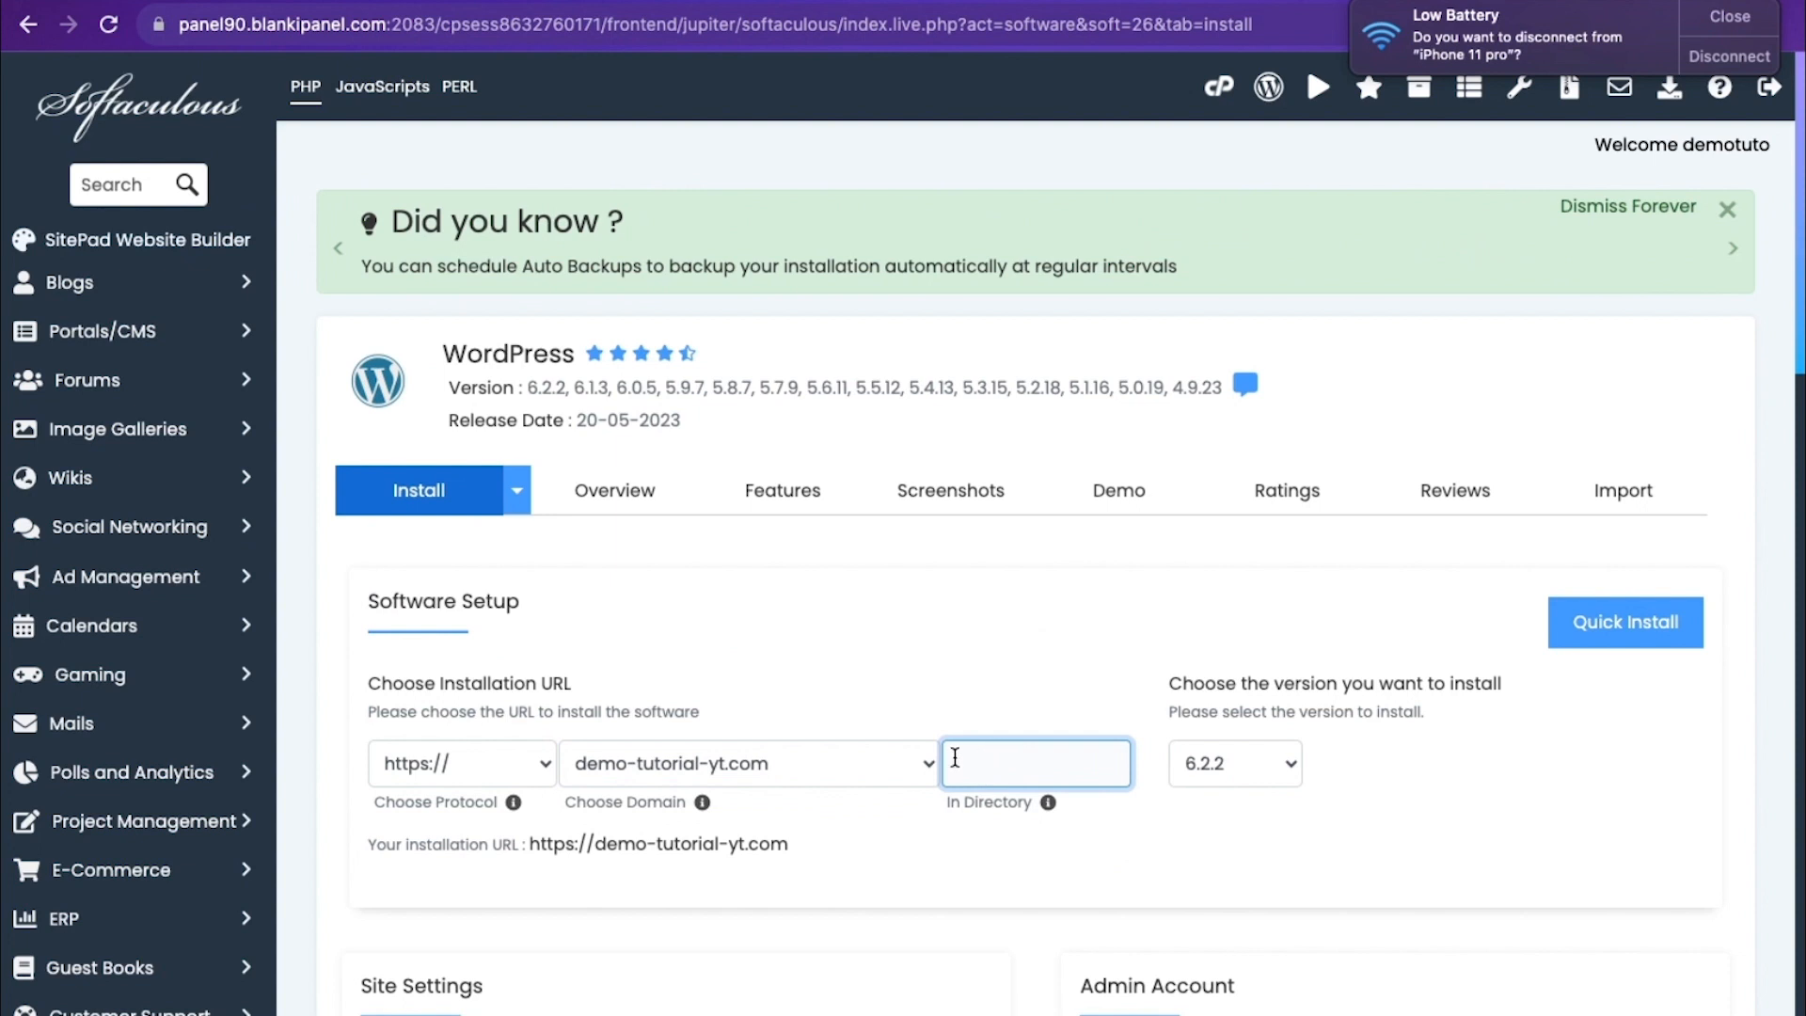
type("wp")
left_click(675, 774)
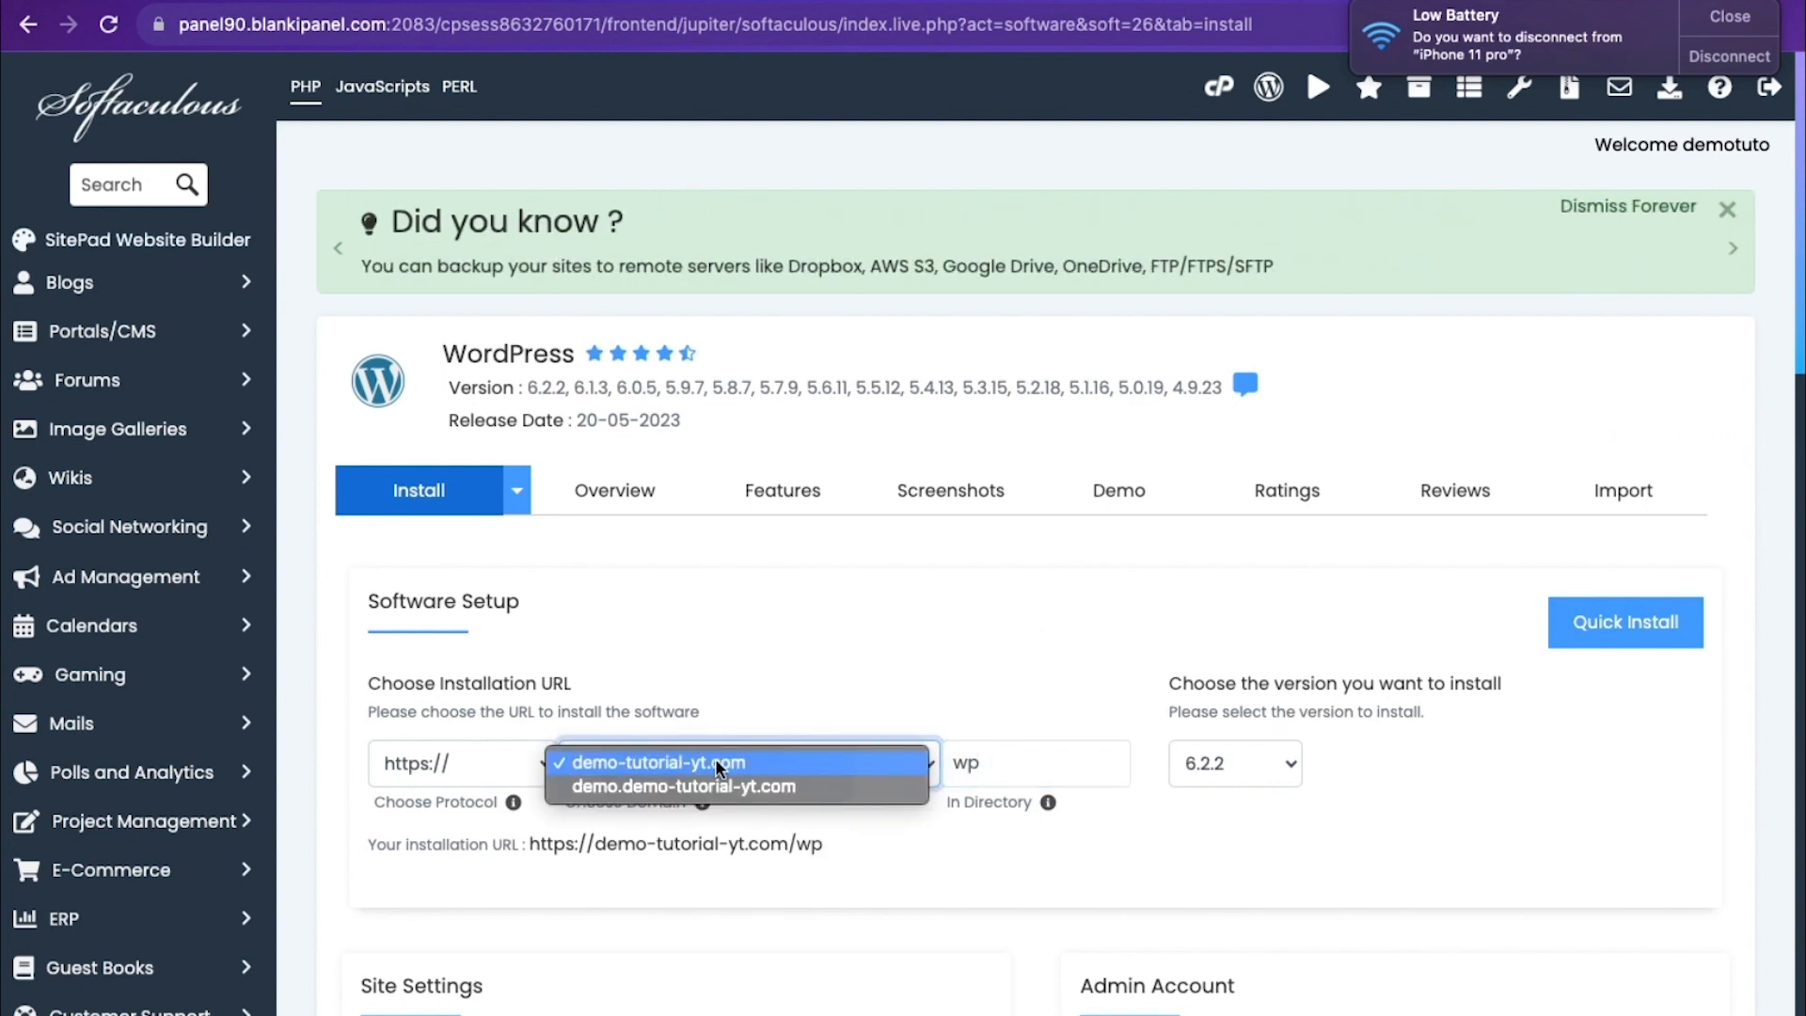
left_click(724, 770)
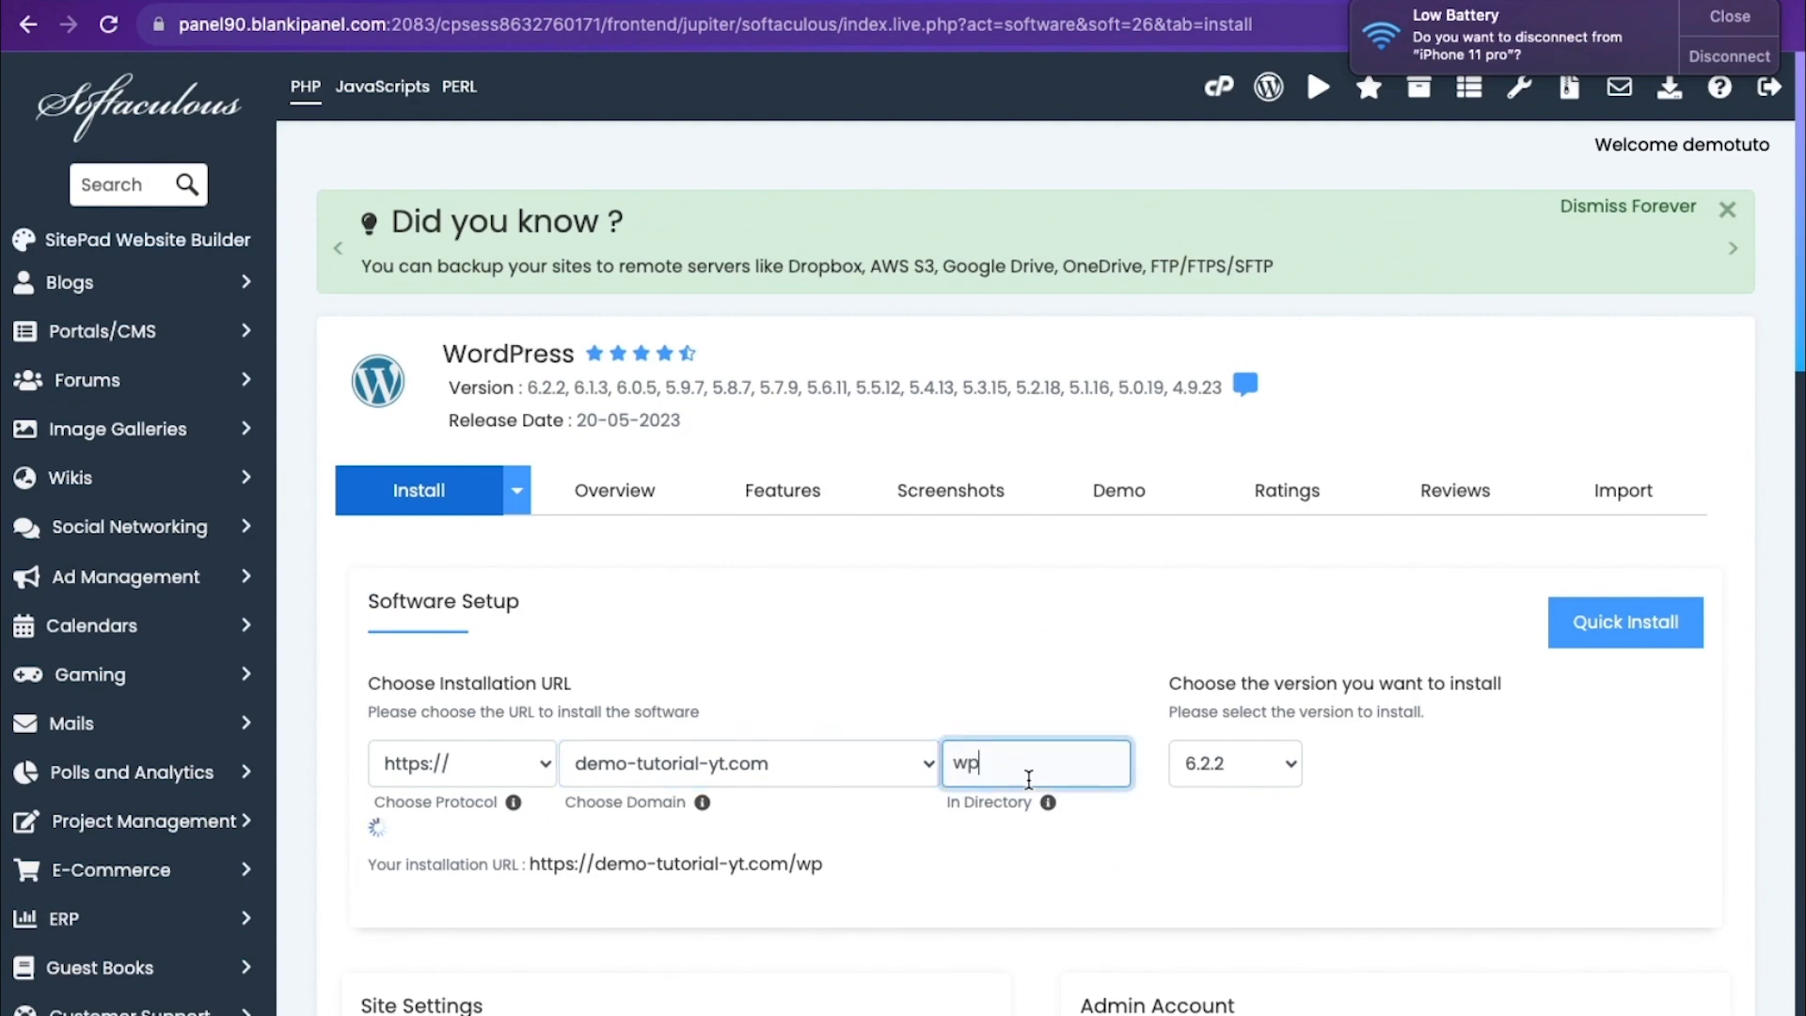
key("BackSpace")
key("BackSpace")
Step: Clear the installation directory so WordPress installs at the domain root, and set the site name to Michael Construction
scroll(1035, 564, "down", 5)
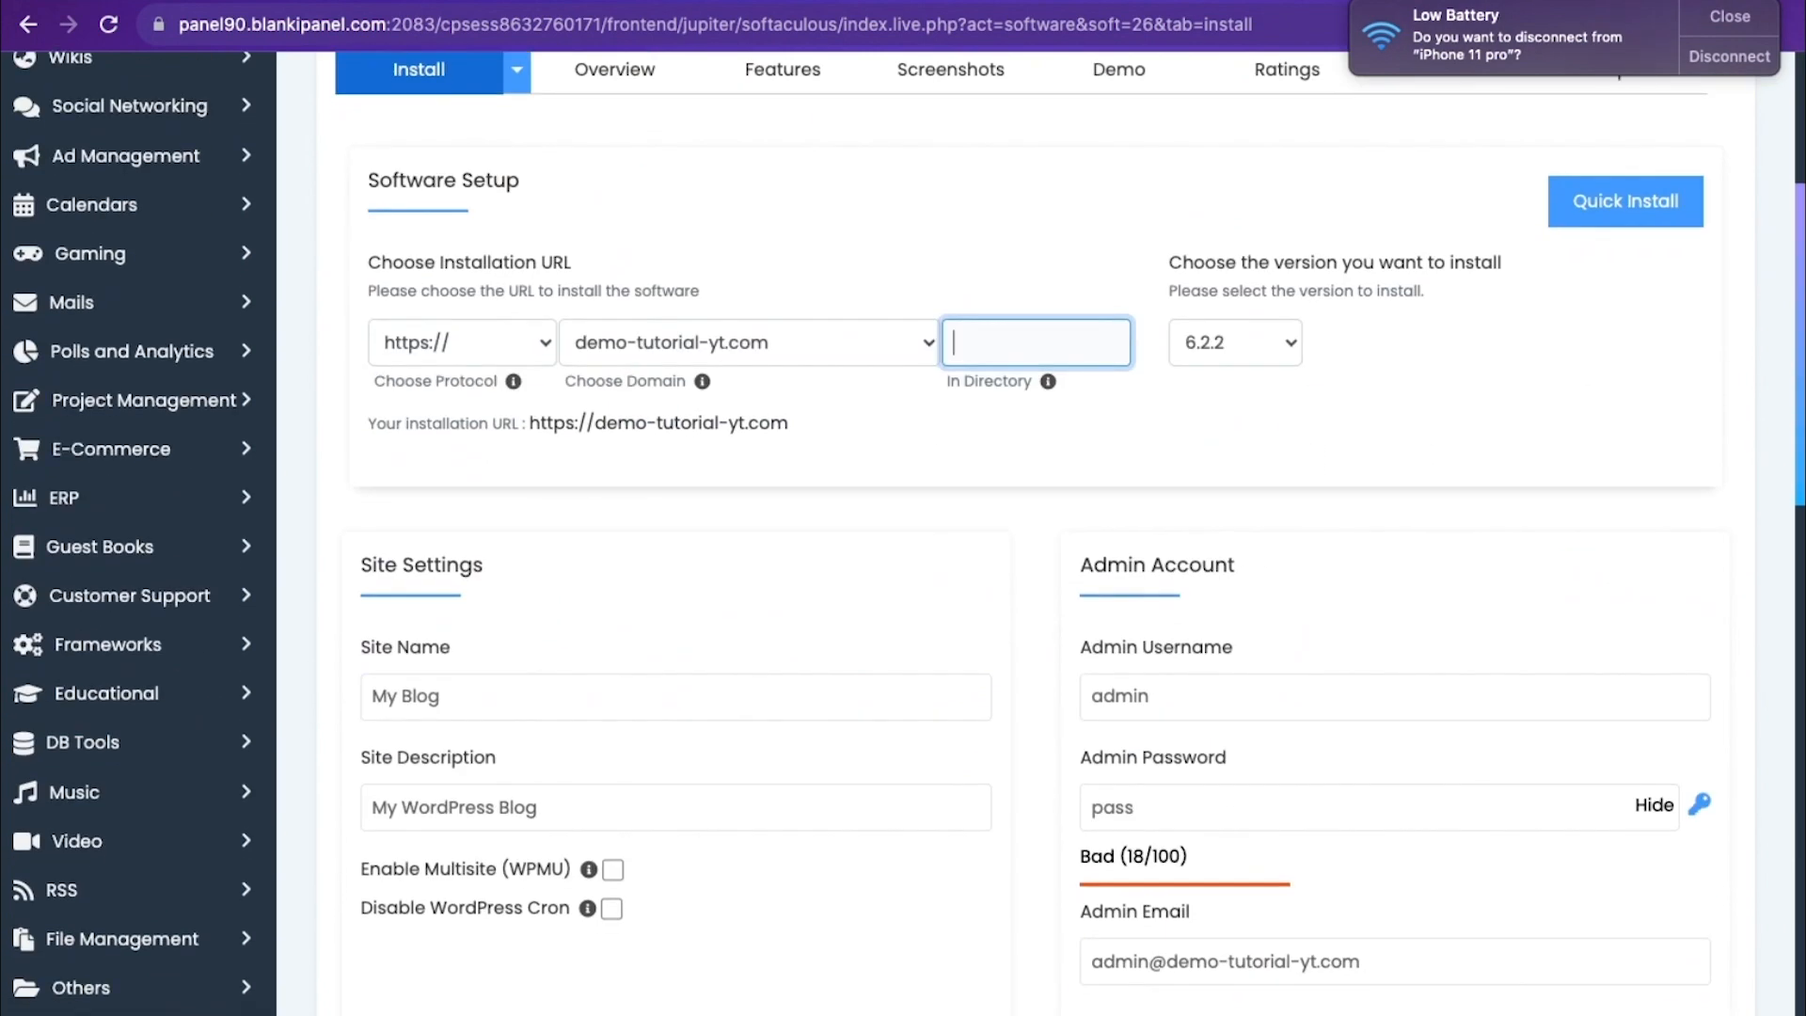
left_click_drag(440, 684, 368, 687)
type("Mi")
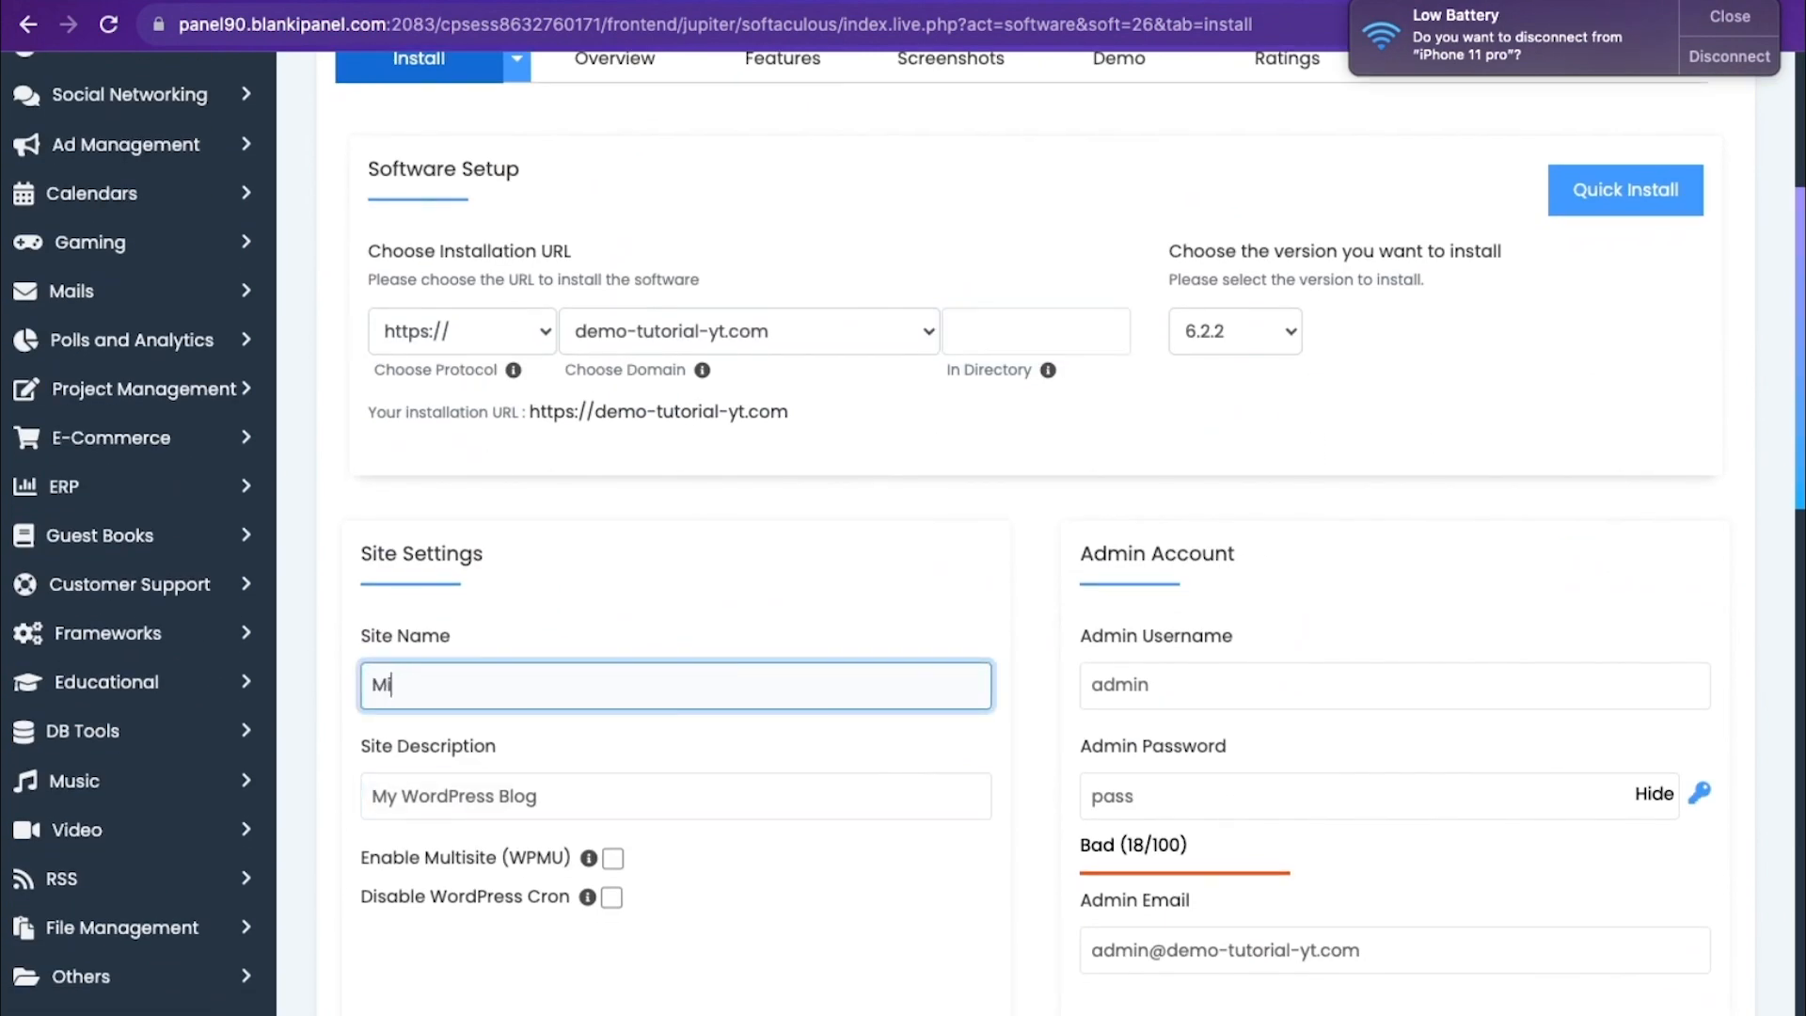
type("chael Construction")
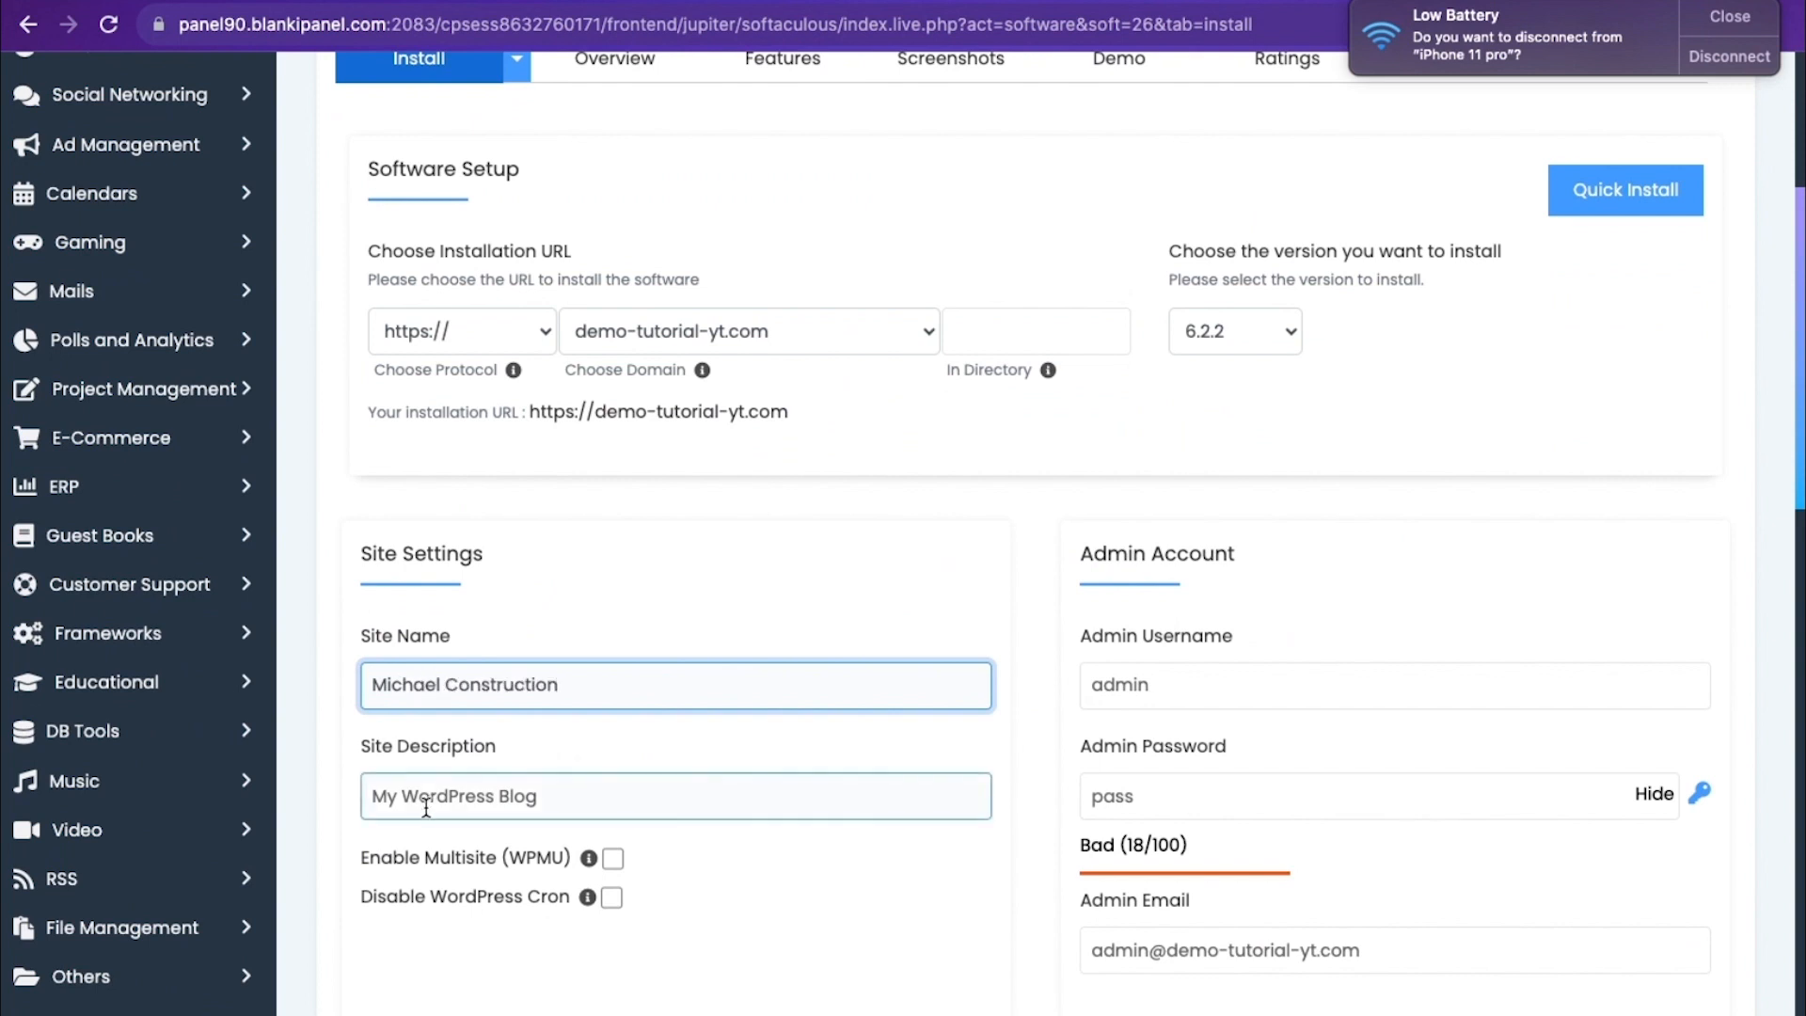
Step: Review the site description, the admin username, password and email fields, and the theme and installation options
left_click(502, 796)
left_click(1234, 675)
scroll(1233, 674, "down", 2)
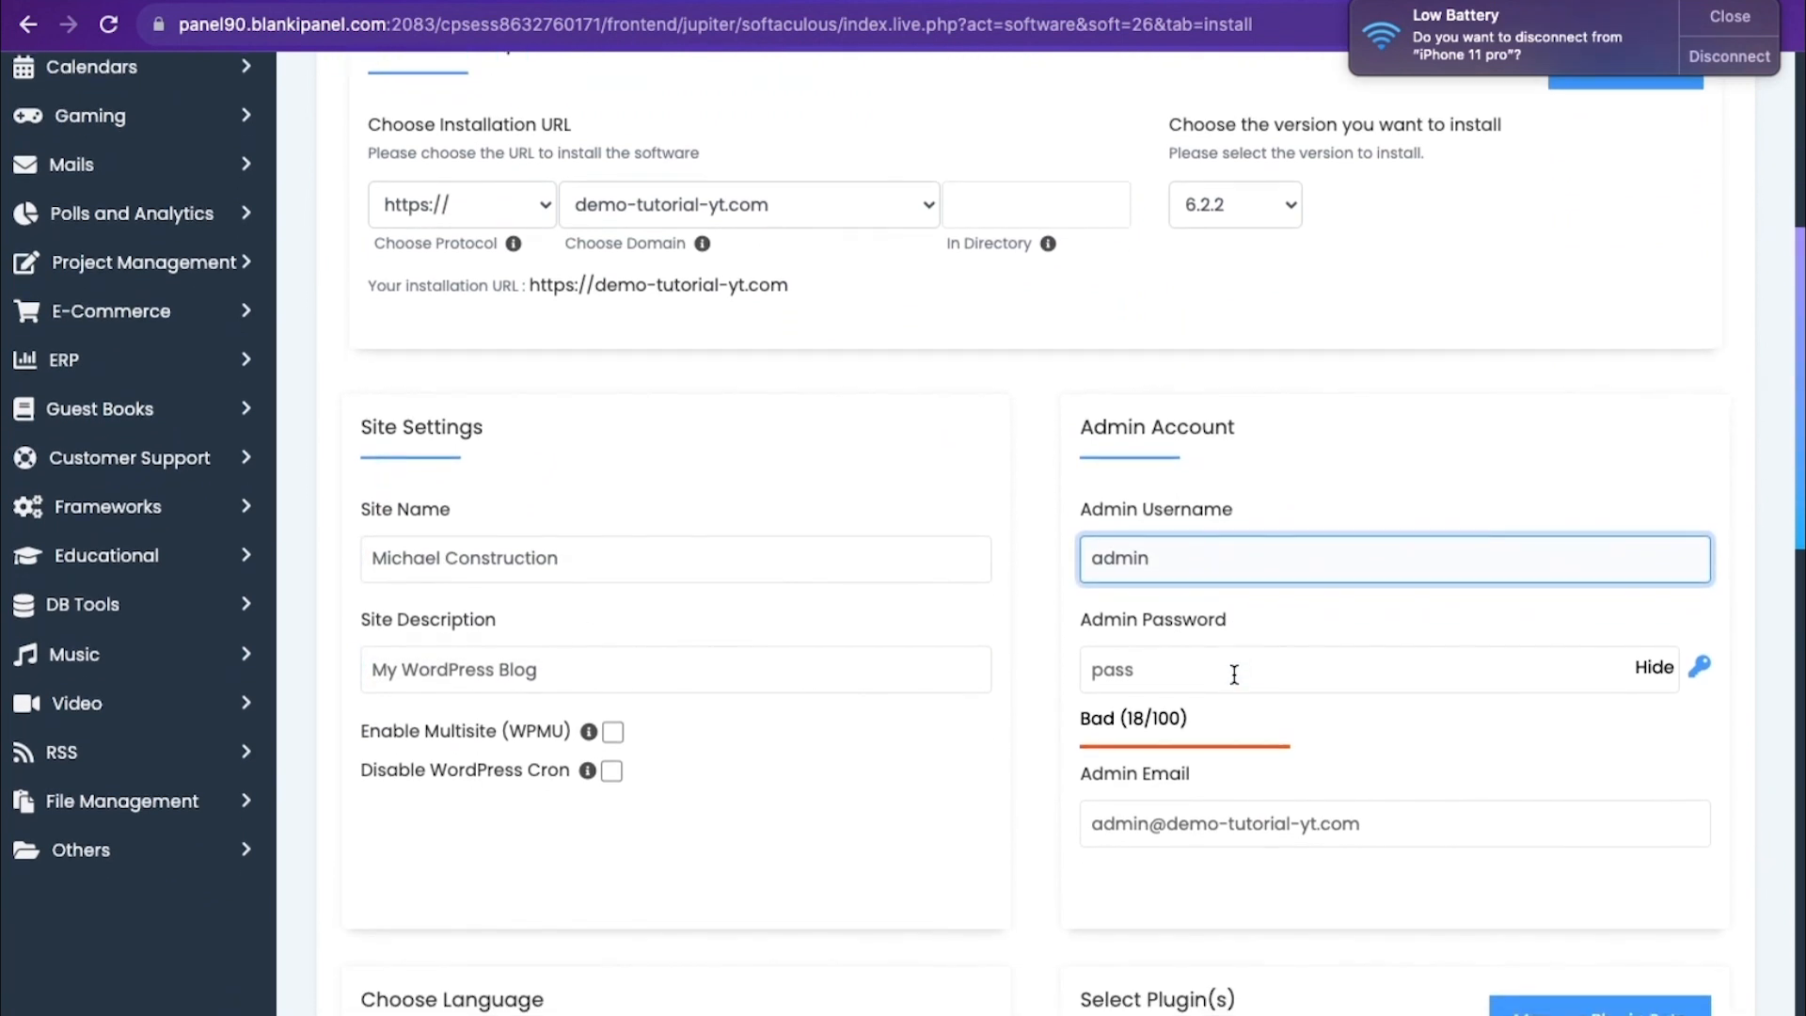
left_click(1223, 670)
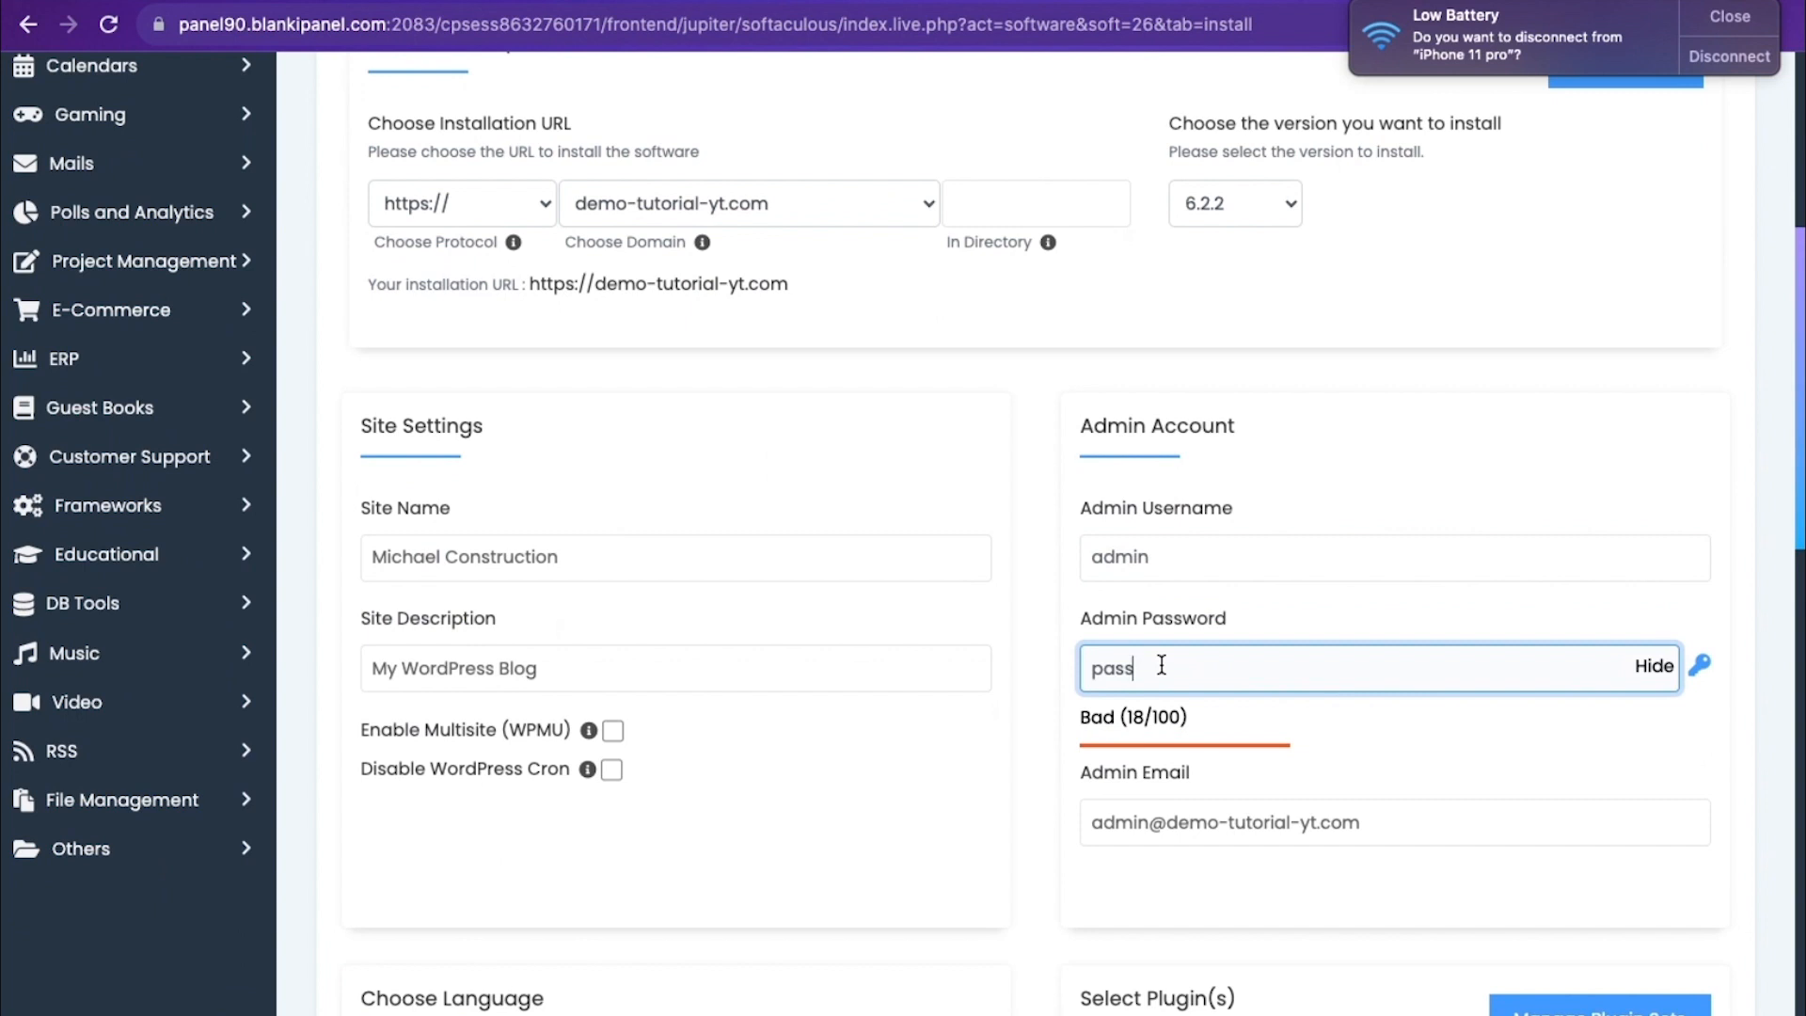
scroll(1162, 665, "down", 3)
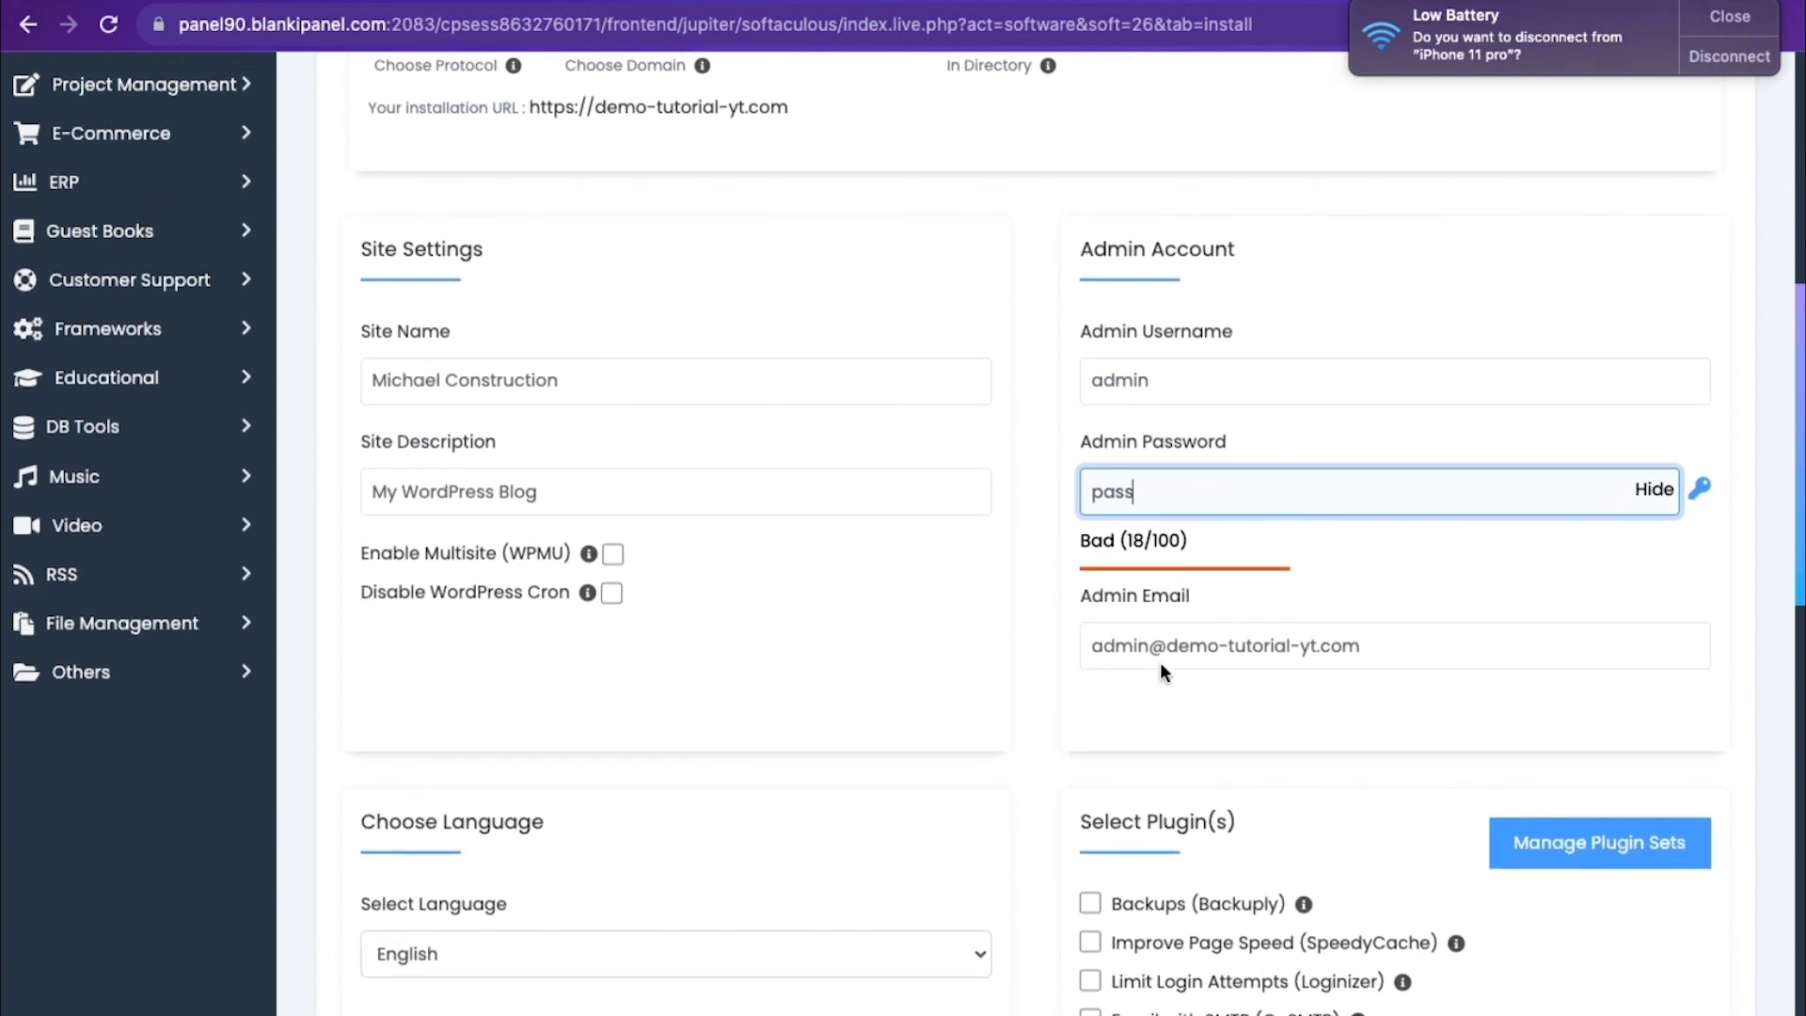
left_click(1161, 664)
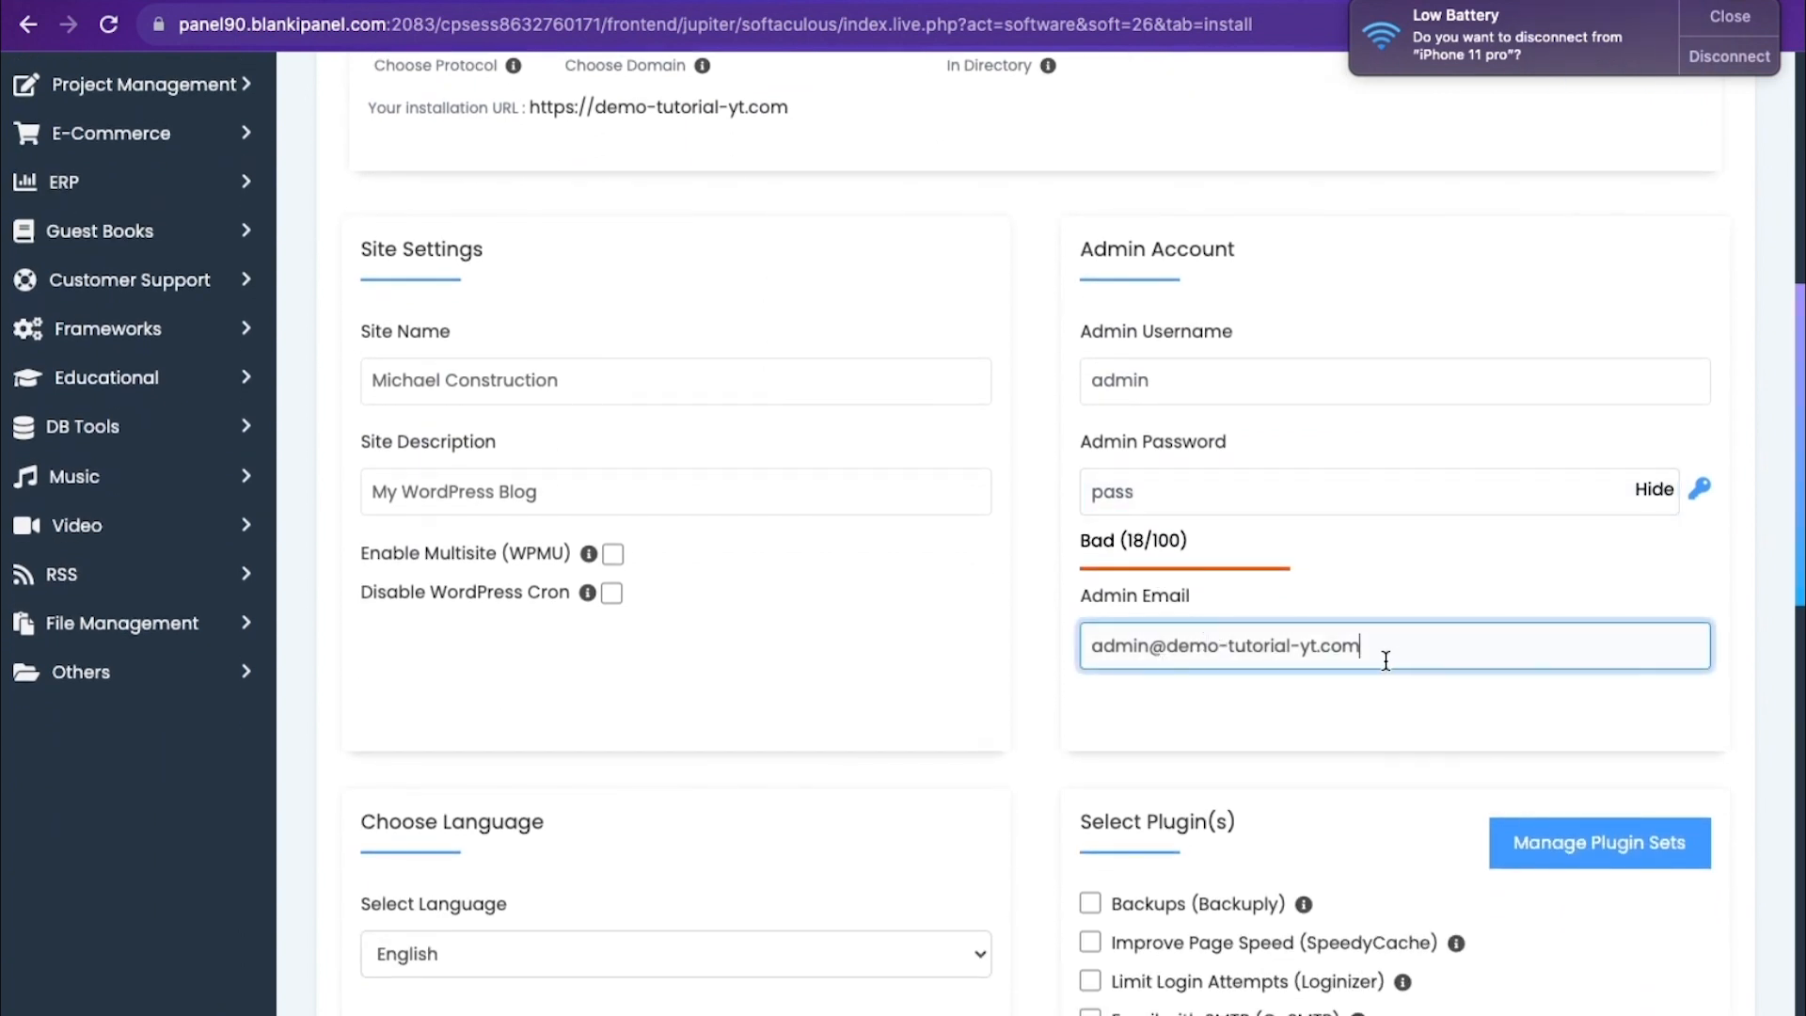
left_click_drag(1386, 660, 1100, 635)
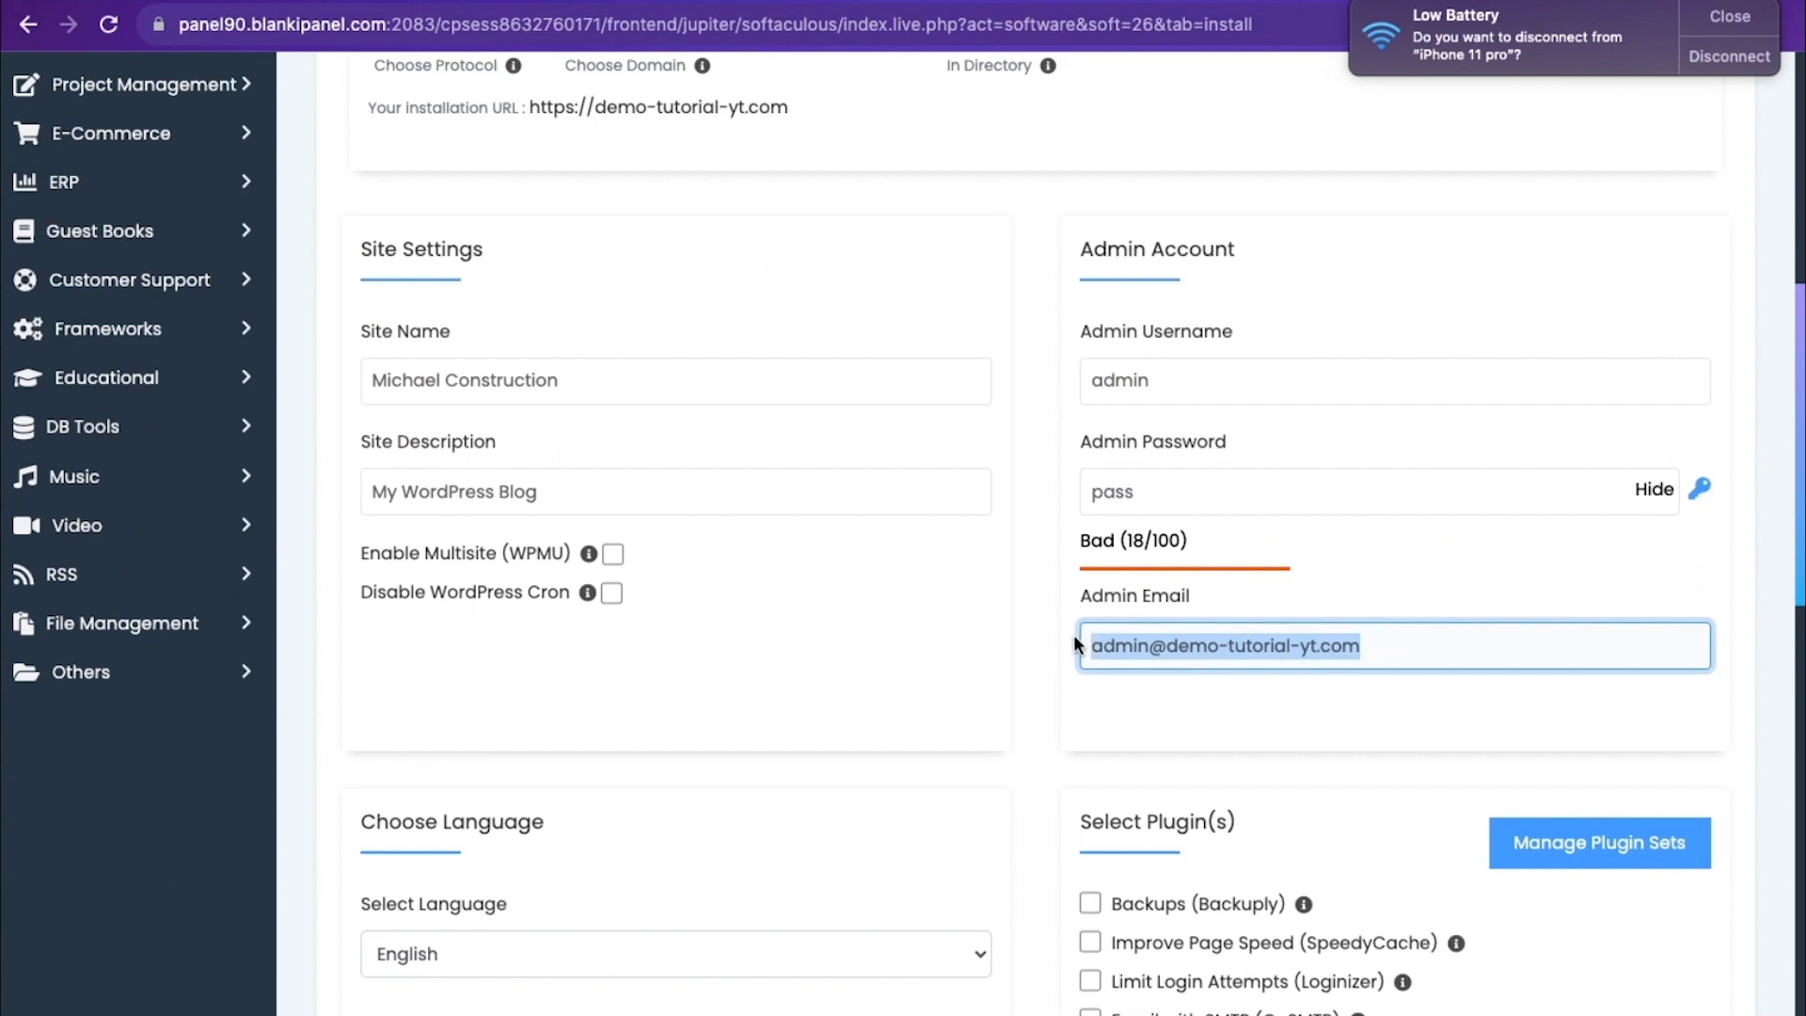
key("Left")
scroll(1021, 745, "down", 12)
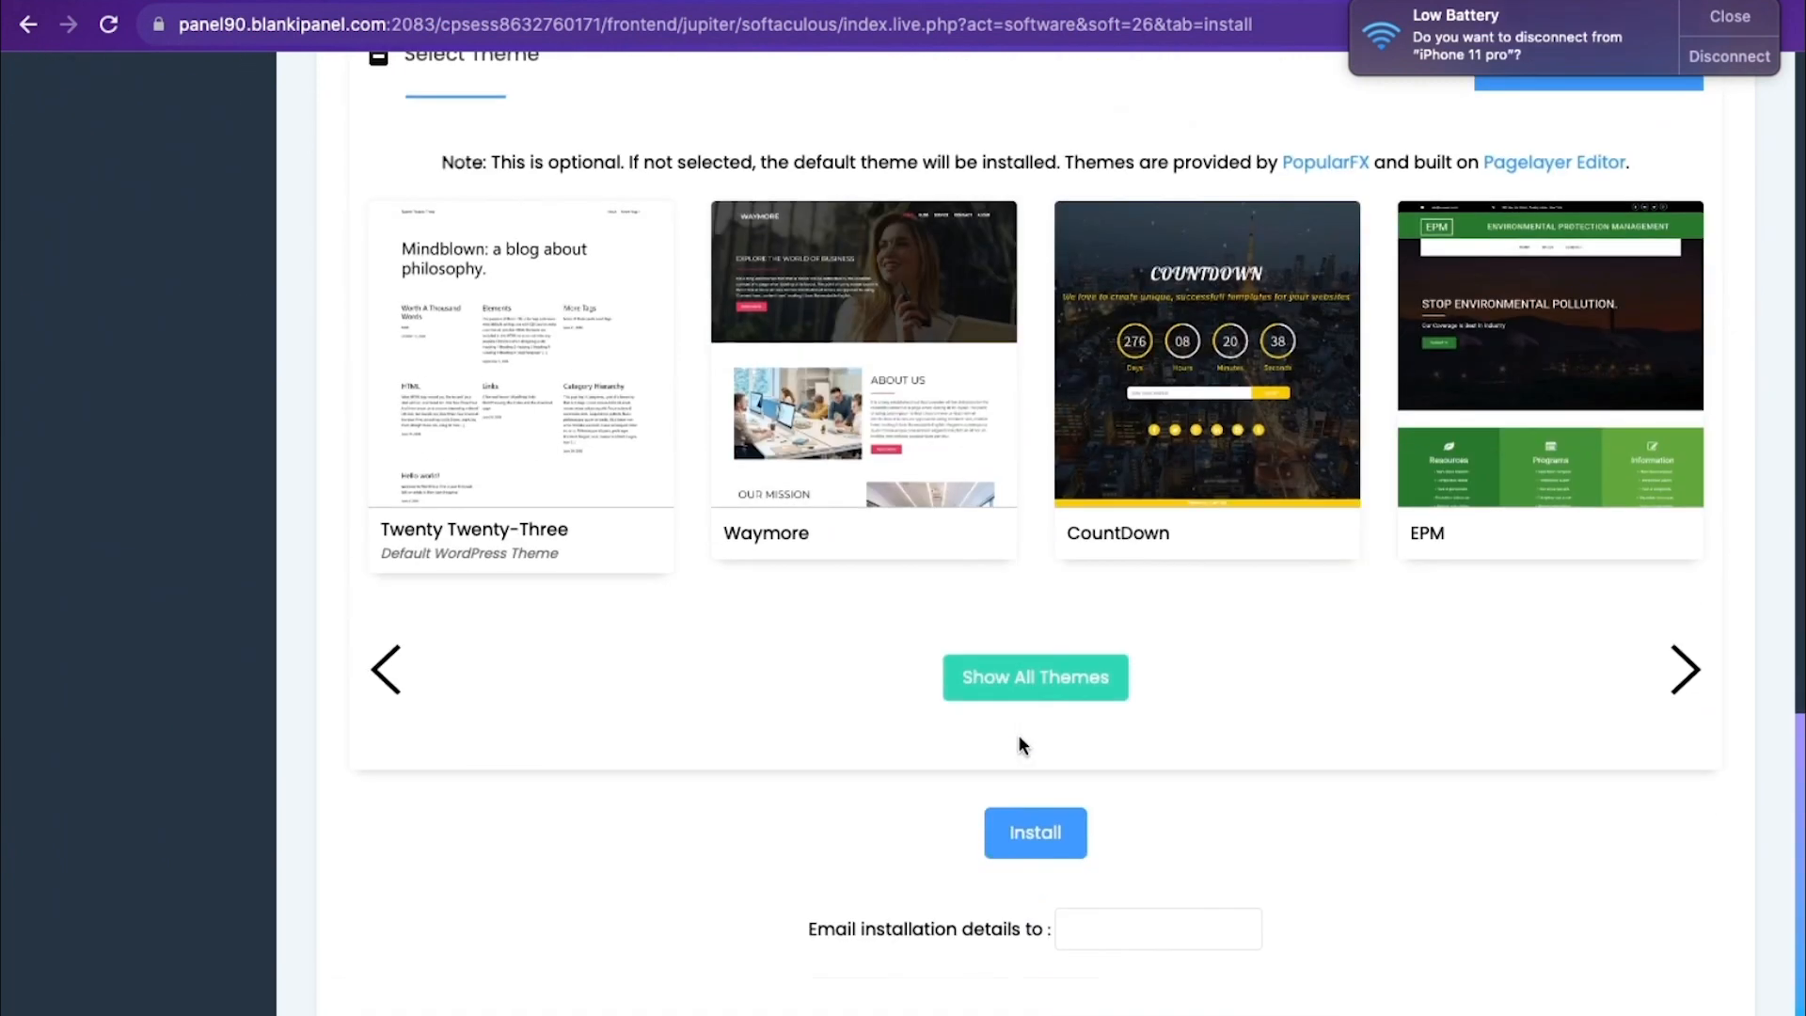
scroll(1019, 737, "down", 2)
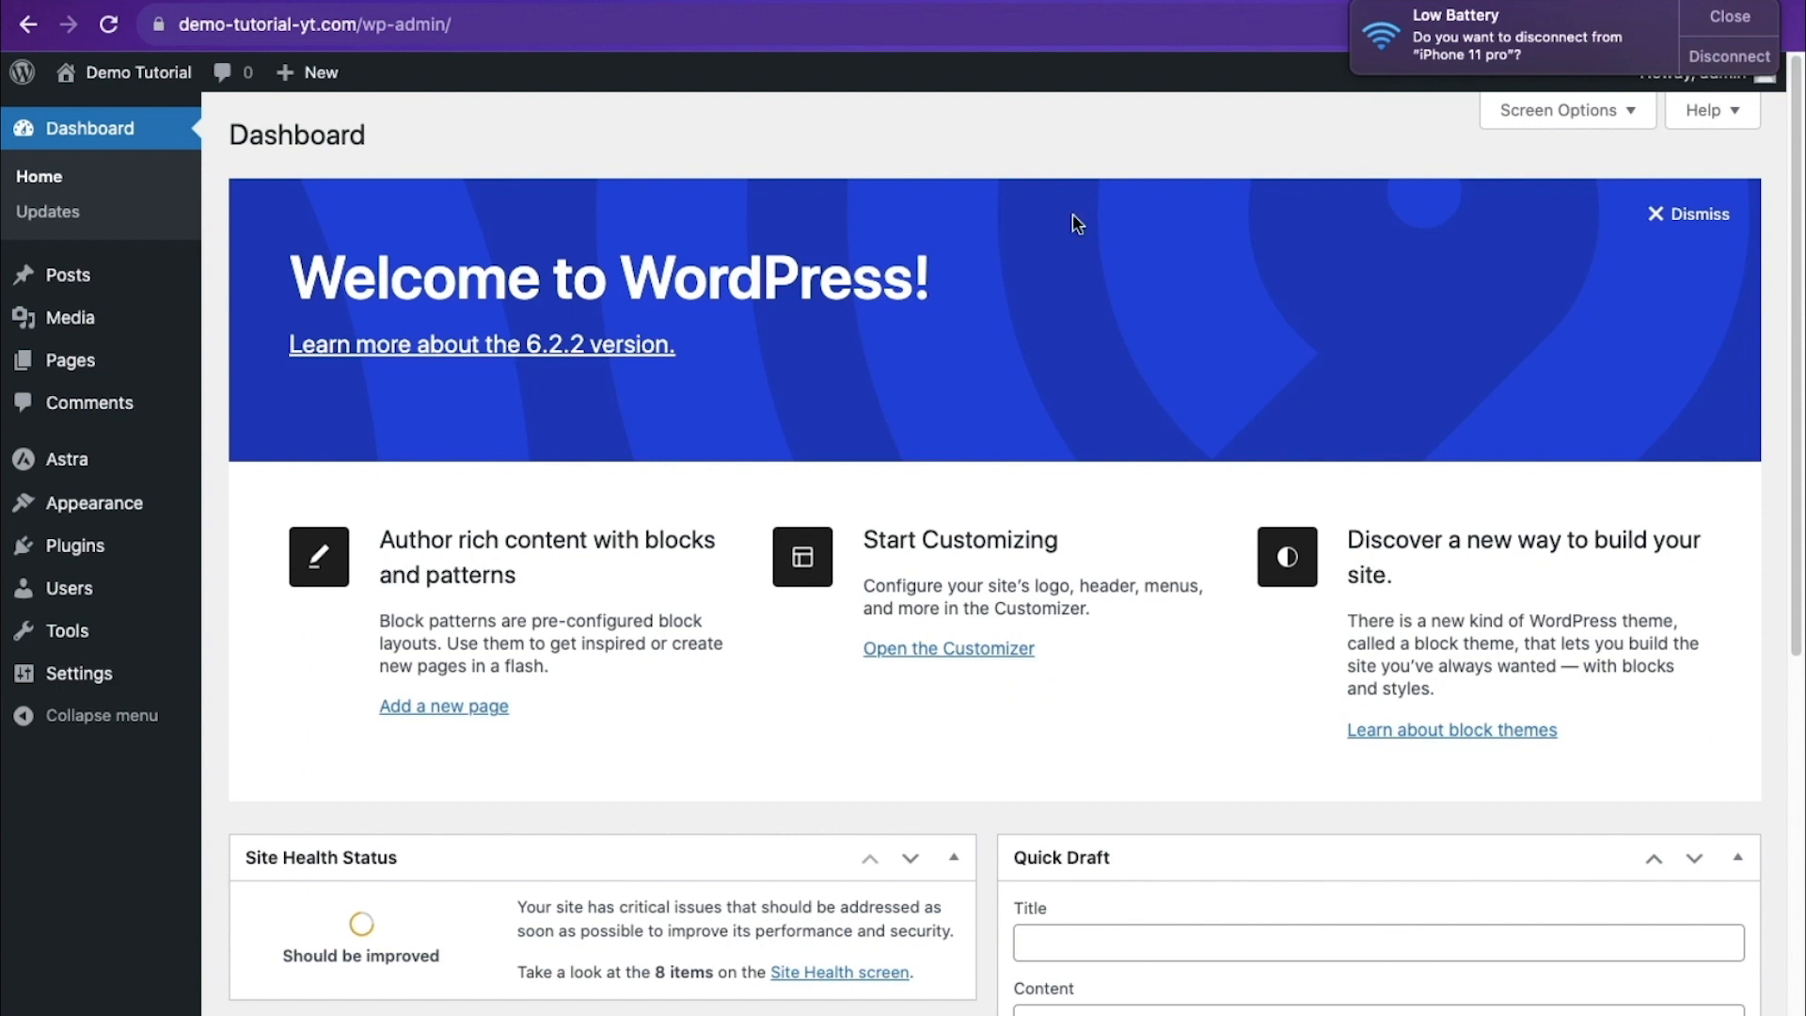
Step: Open the WordPress General Settings and review the site title, tagline, WordPress and site addresses, and administration email
mouse_move(101, 690)
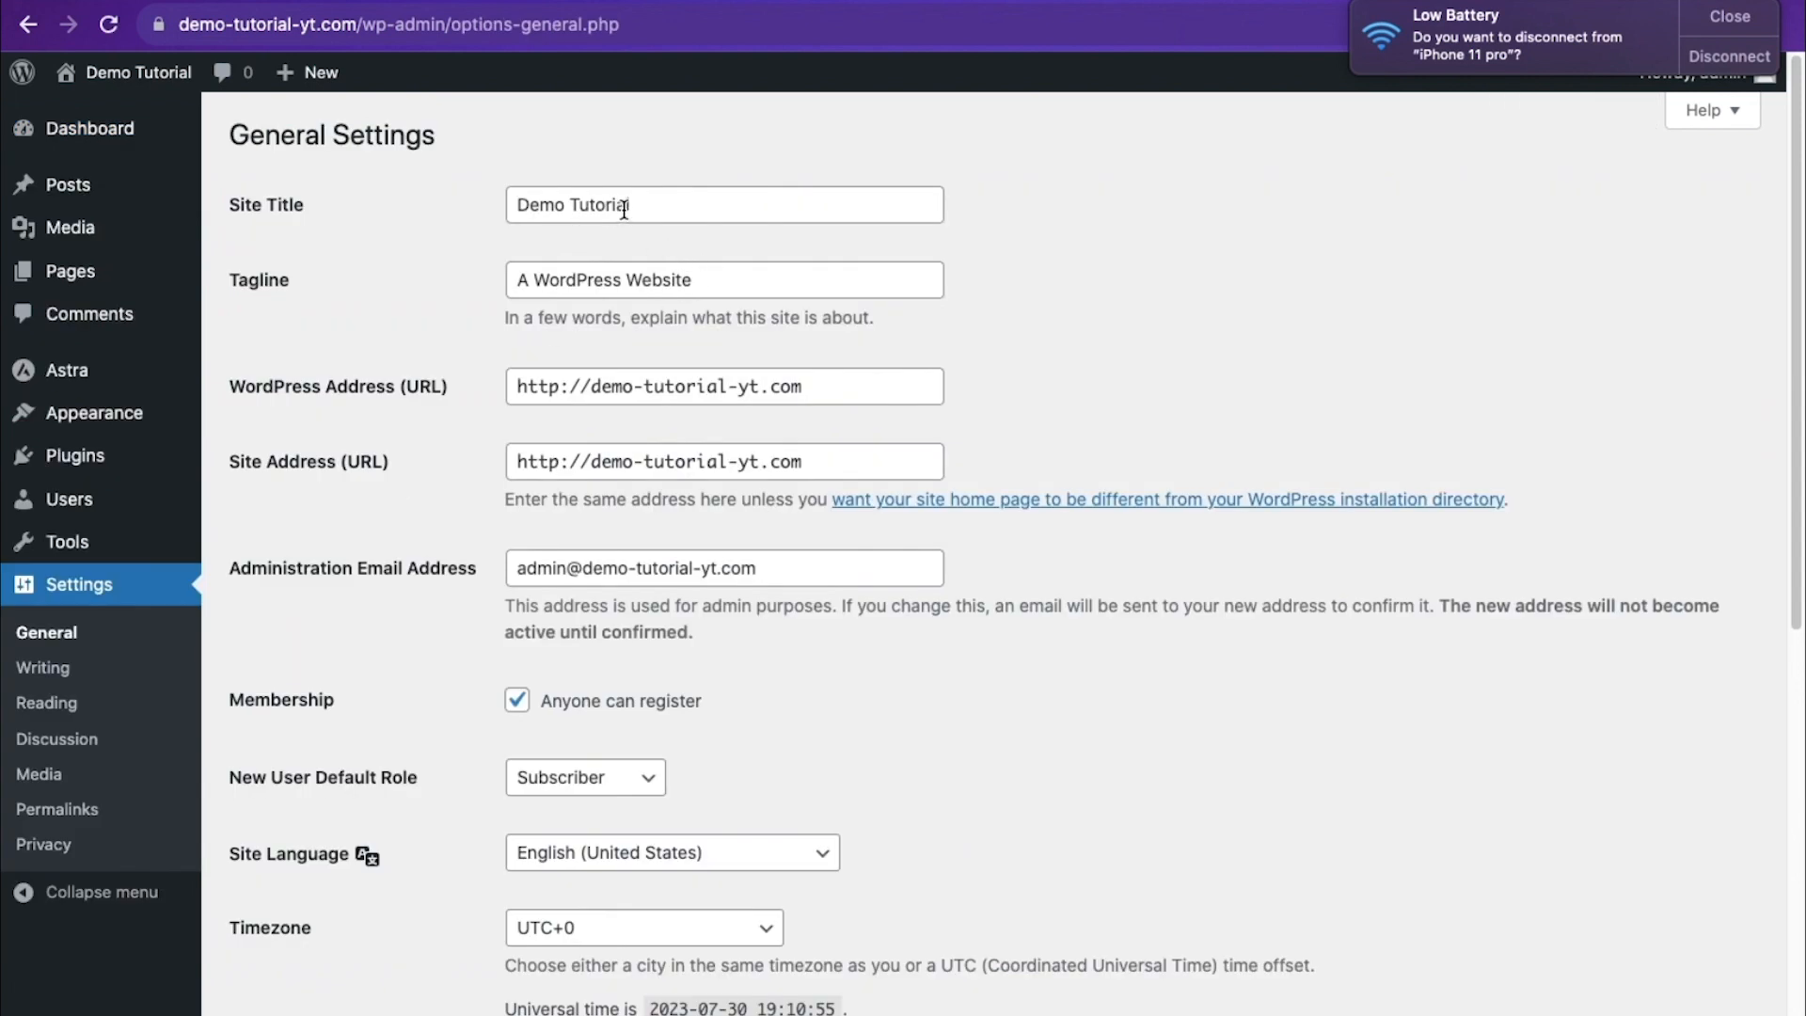
left_click_drag(623, 209, 591, 204)
left_click(736, 282)
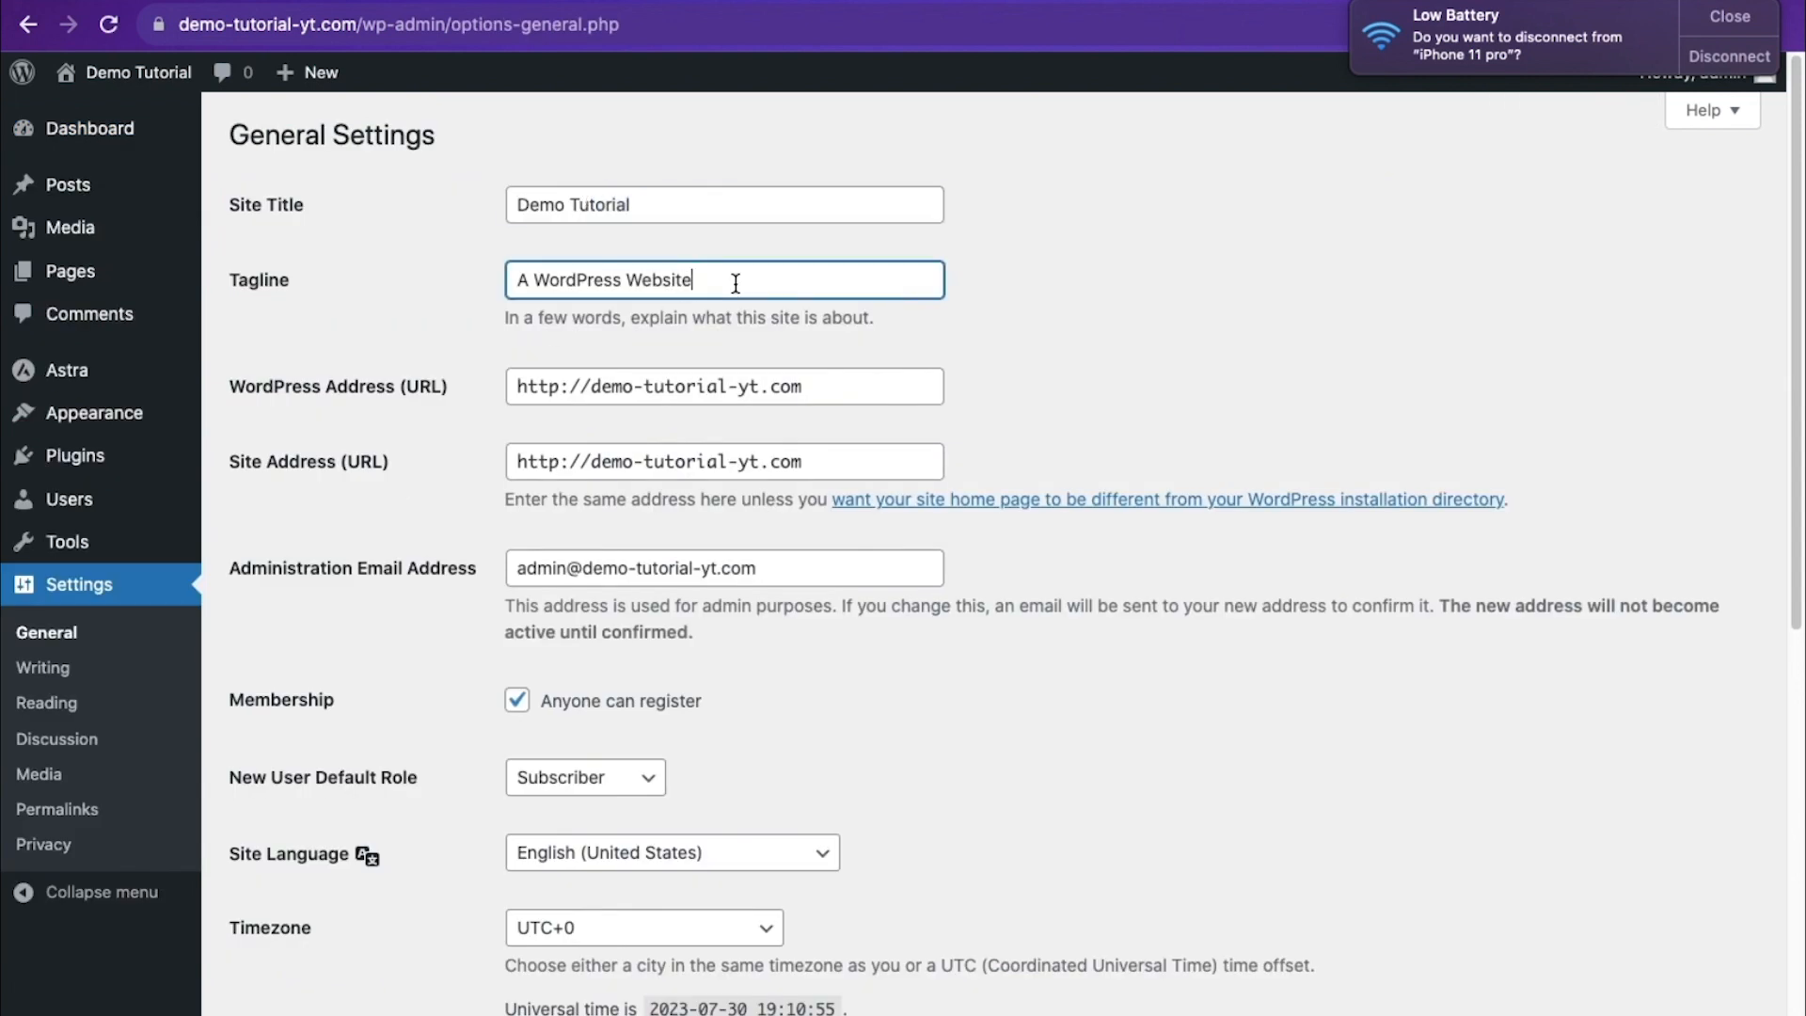
left_click_drag(736, 282, 584, 284)
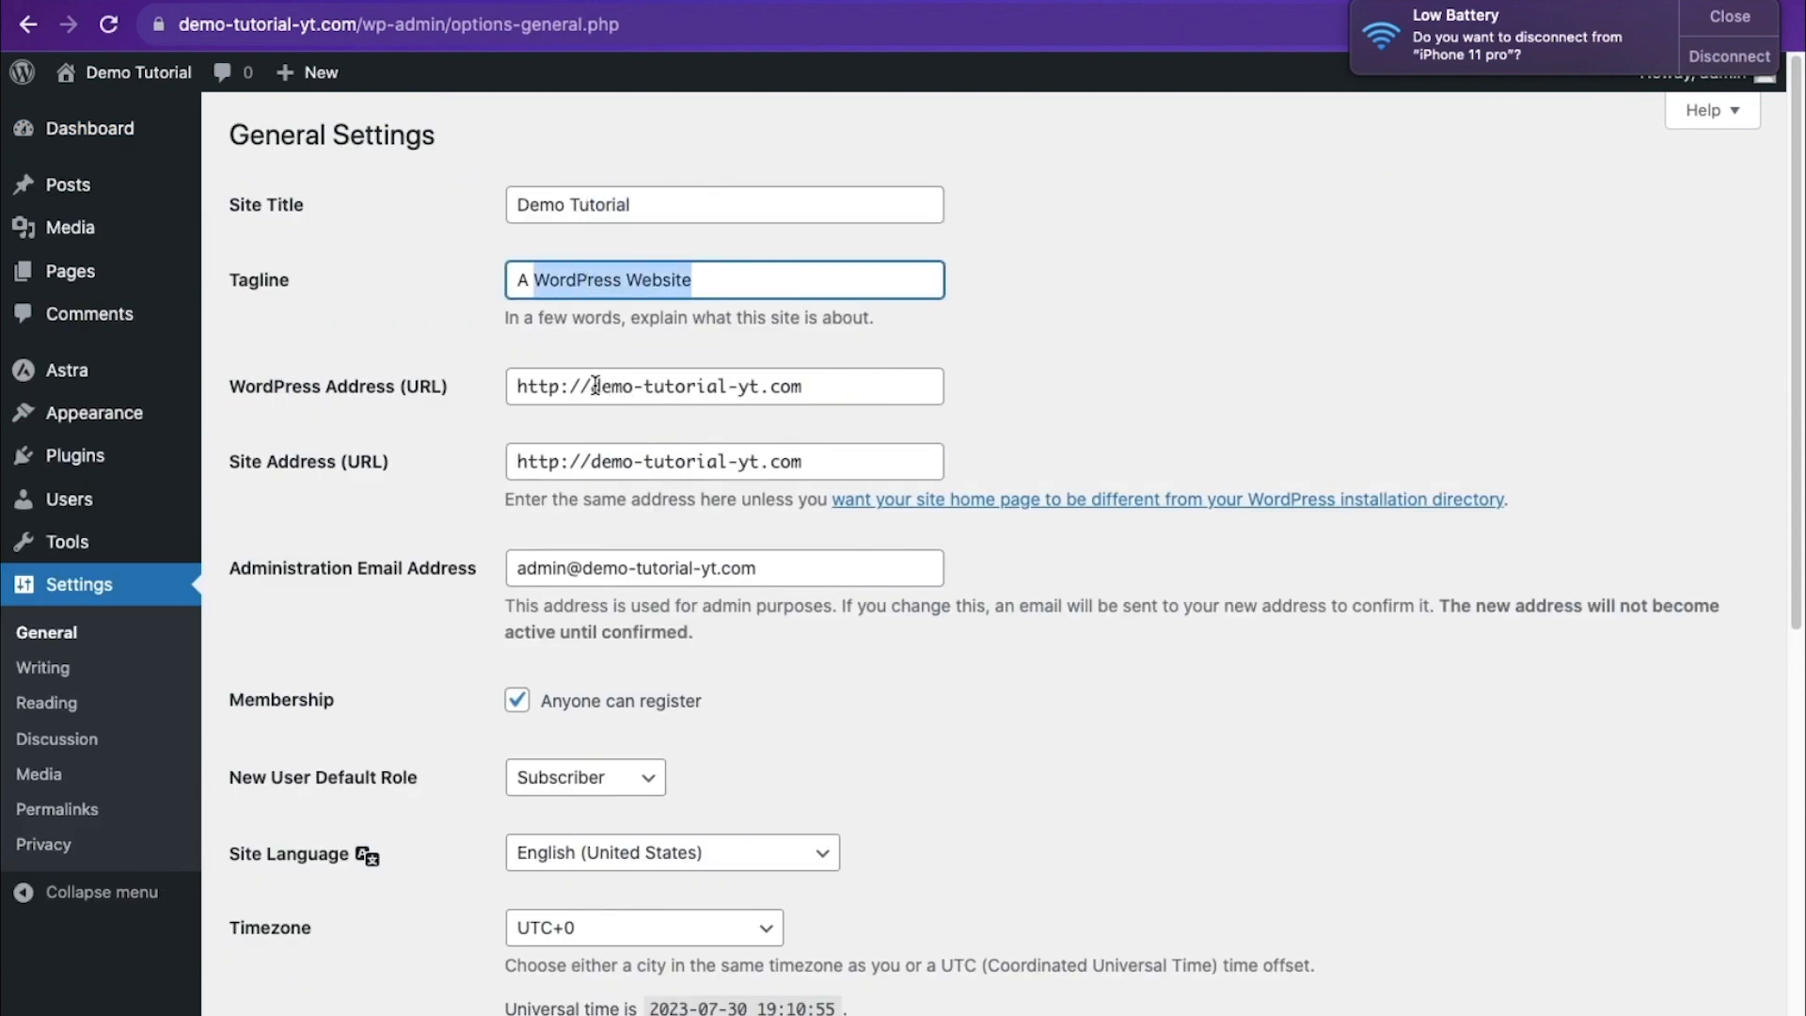
left_click_drag(595, 386, 804, 386)
left_click(807, 462)
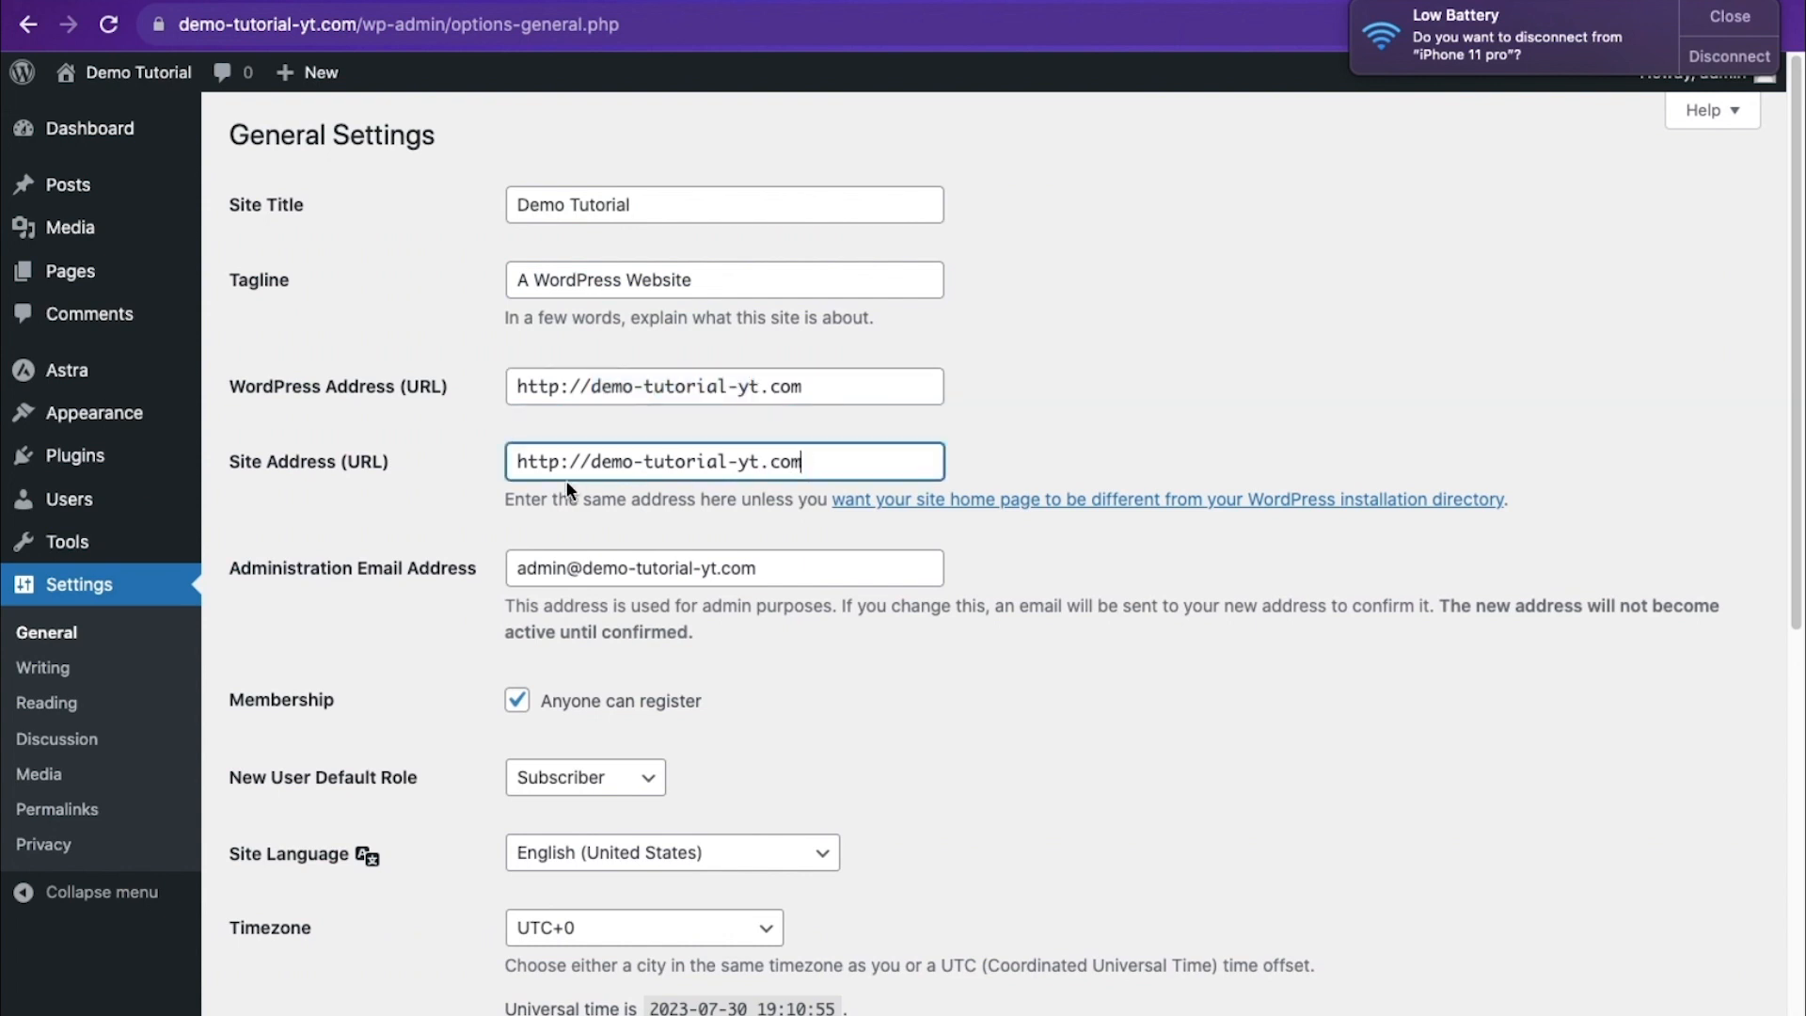
left_click(636, 556)
Step: Disable the Anyone can register membership option and save the general settings
scroll(712, 594, "down", 3)
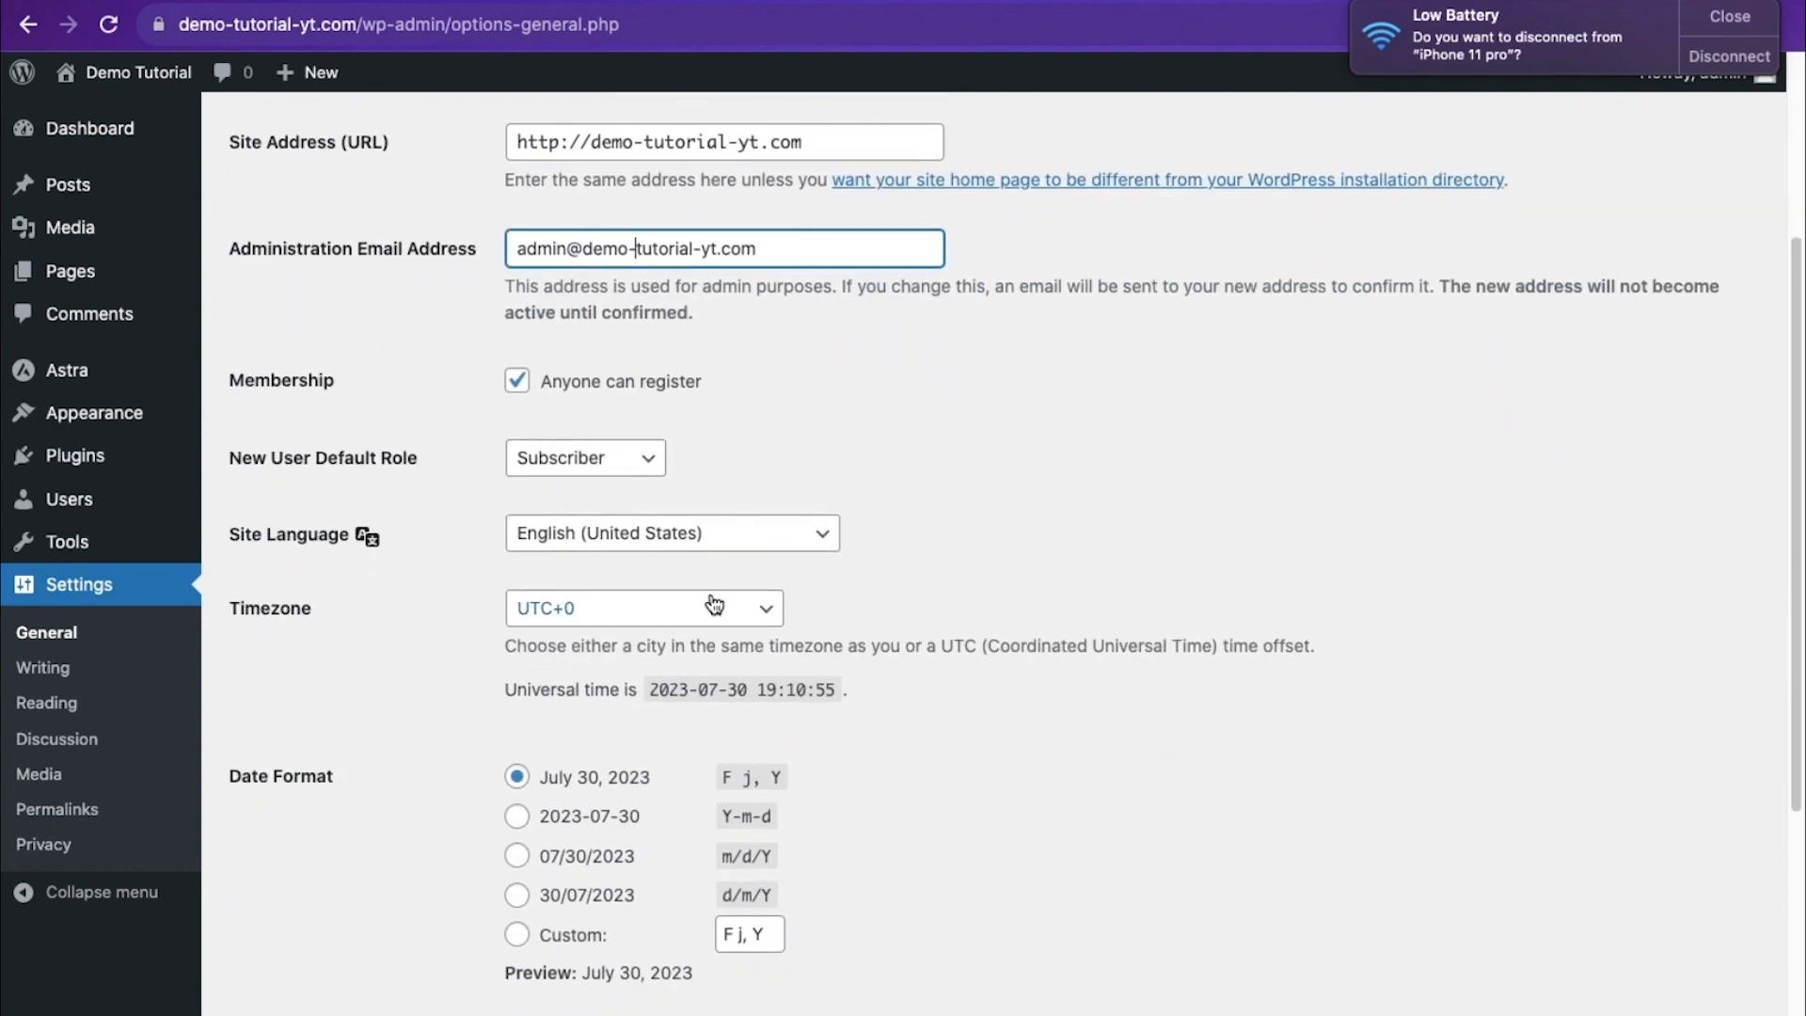
left_click(518, 383)
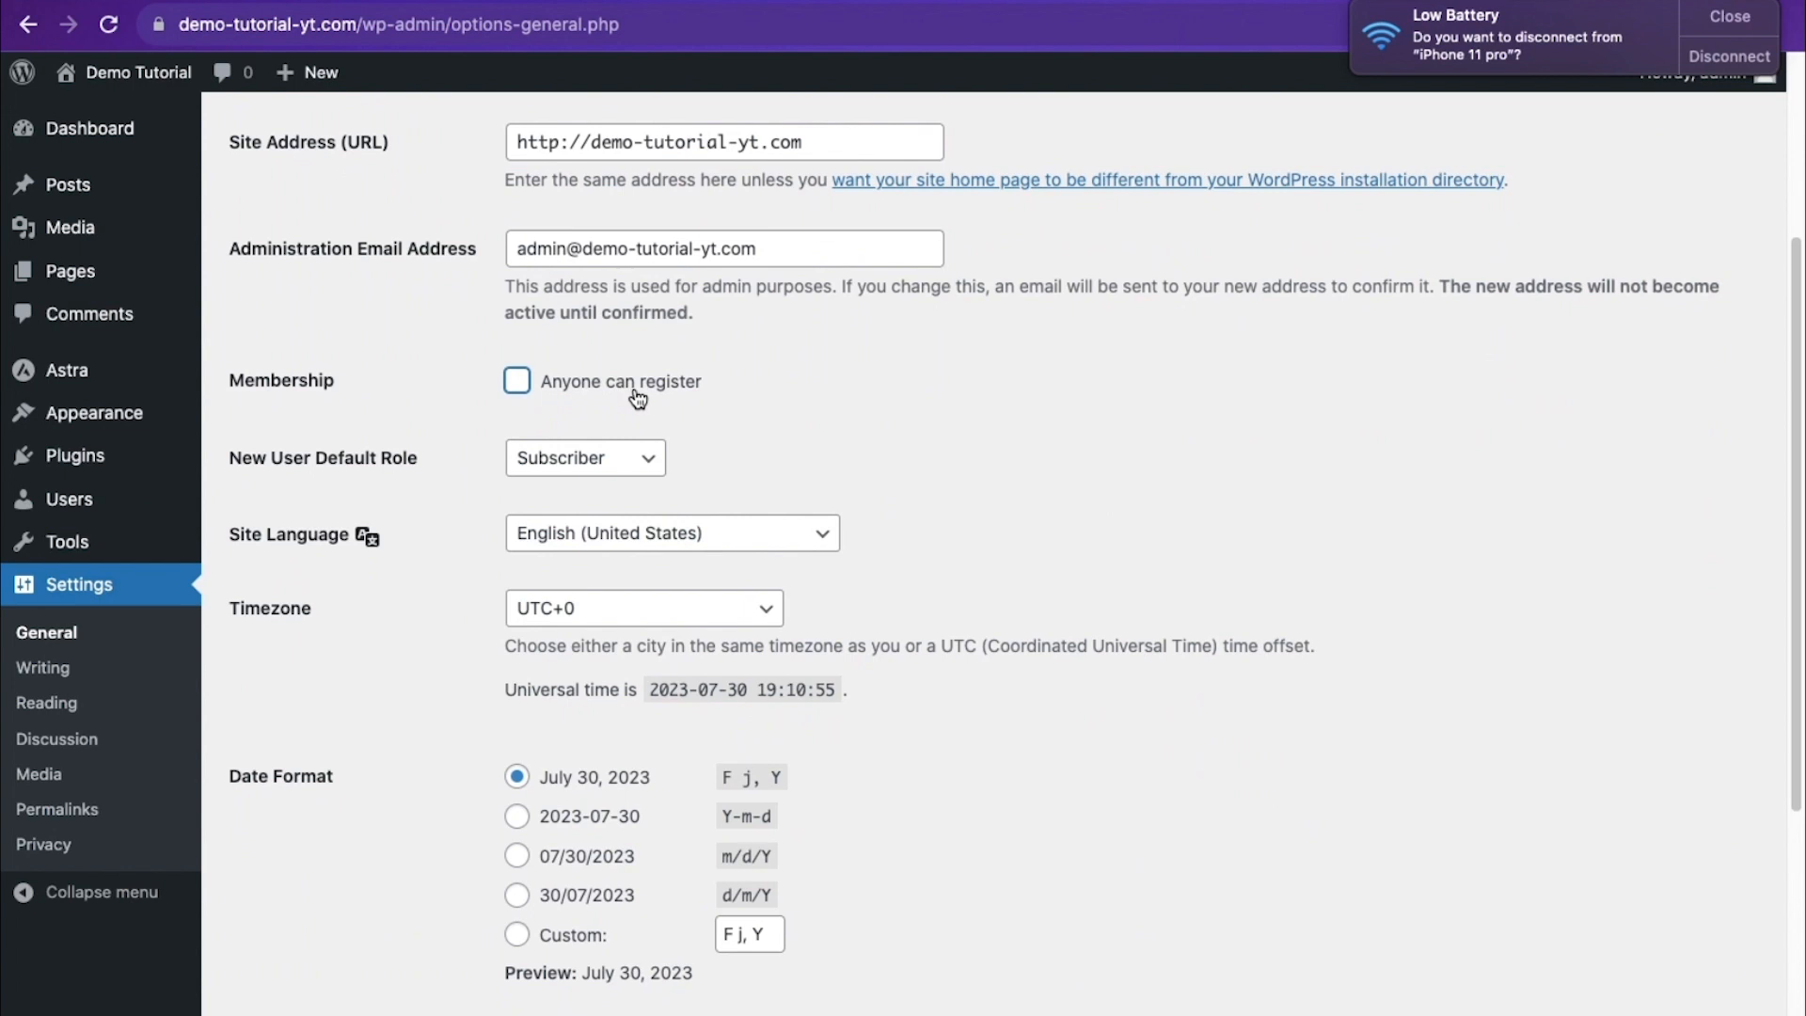
scroll(638, 399, "down", 1)
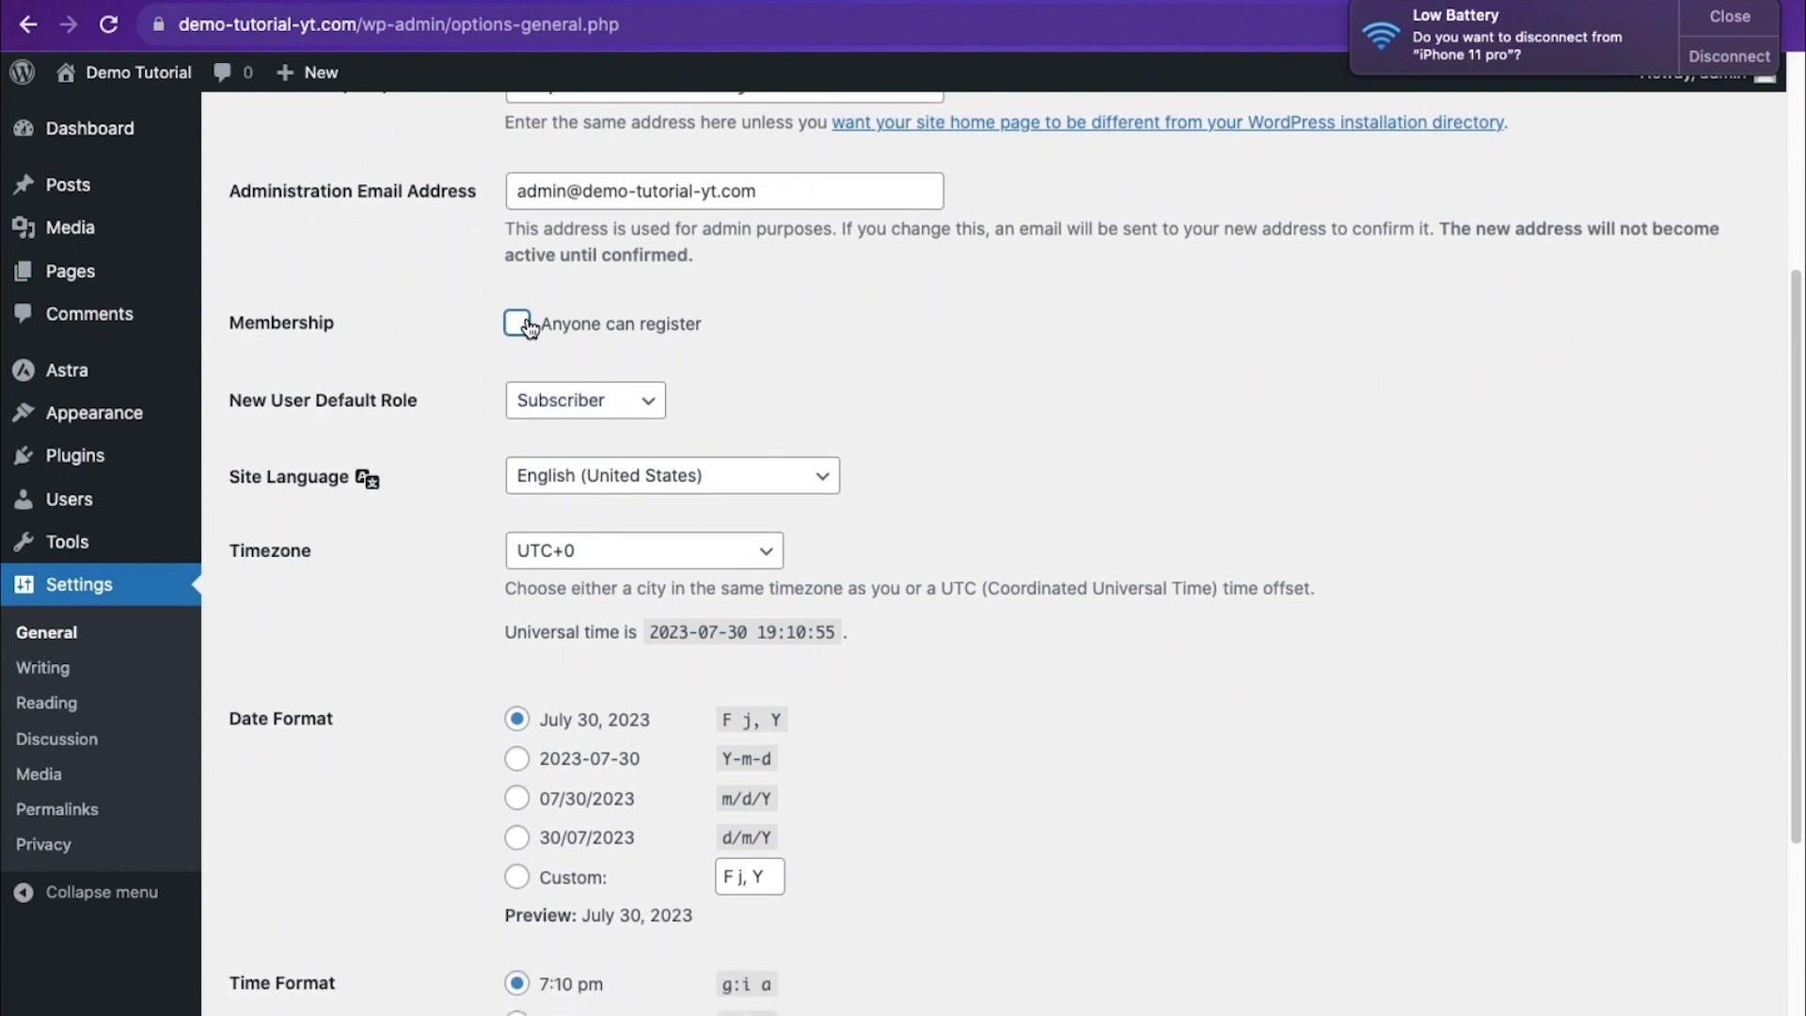
scroll(534, 329, "down", 3)
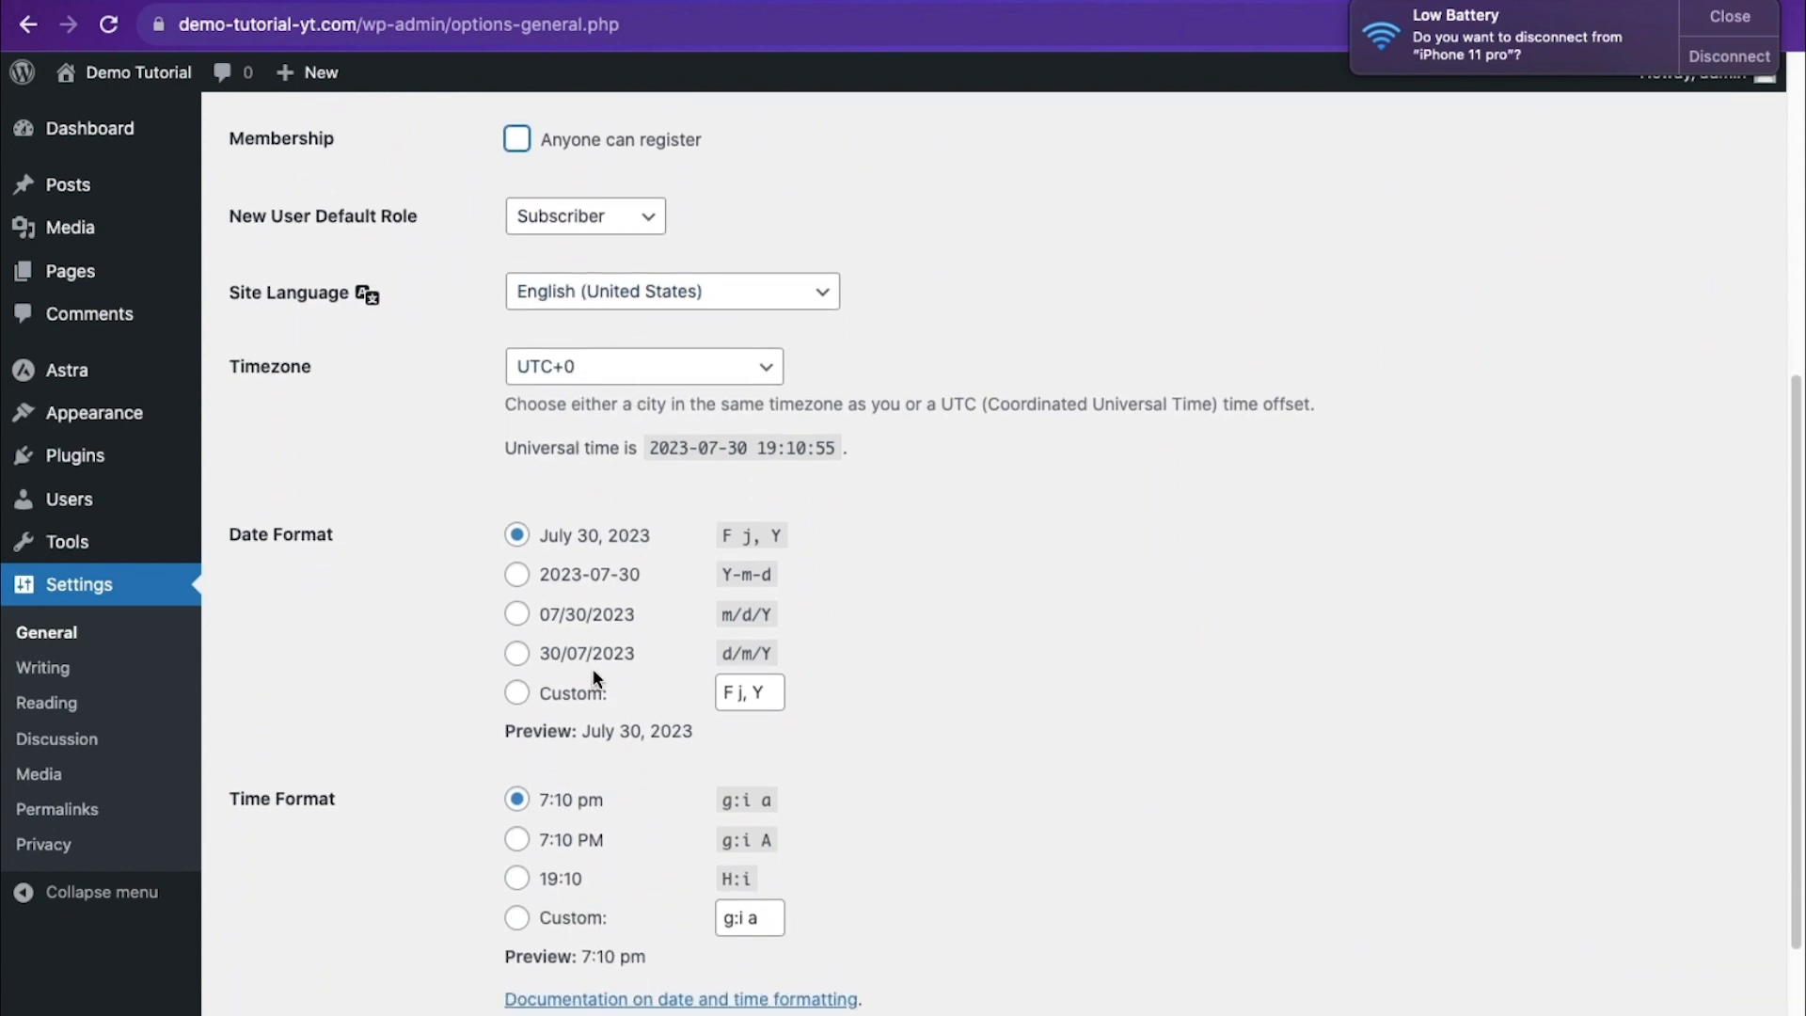
scroll(592, 668, "down", 3)
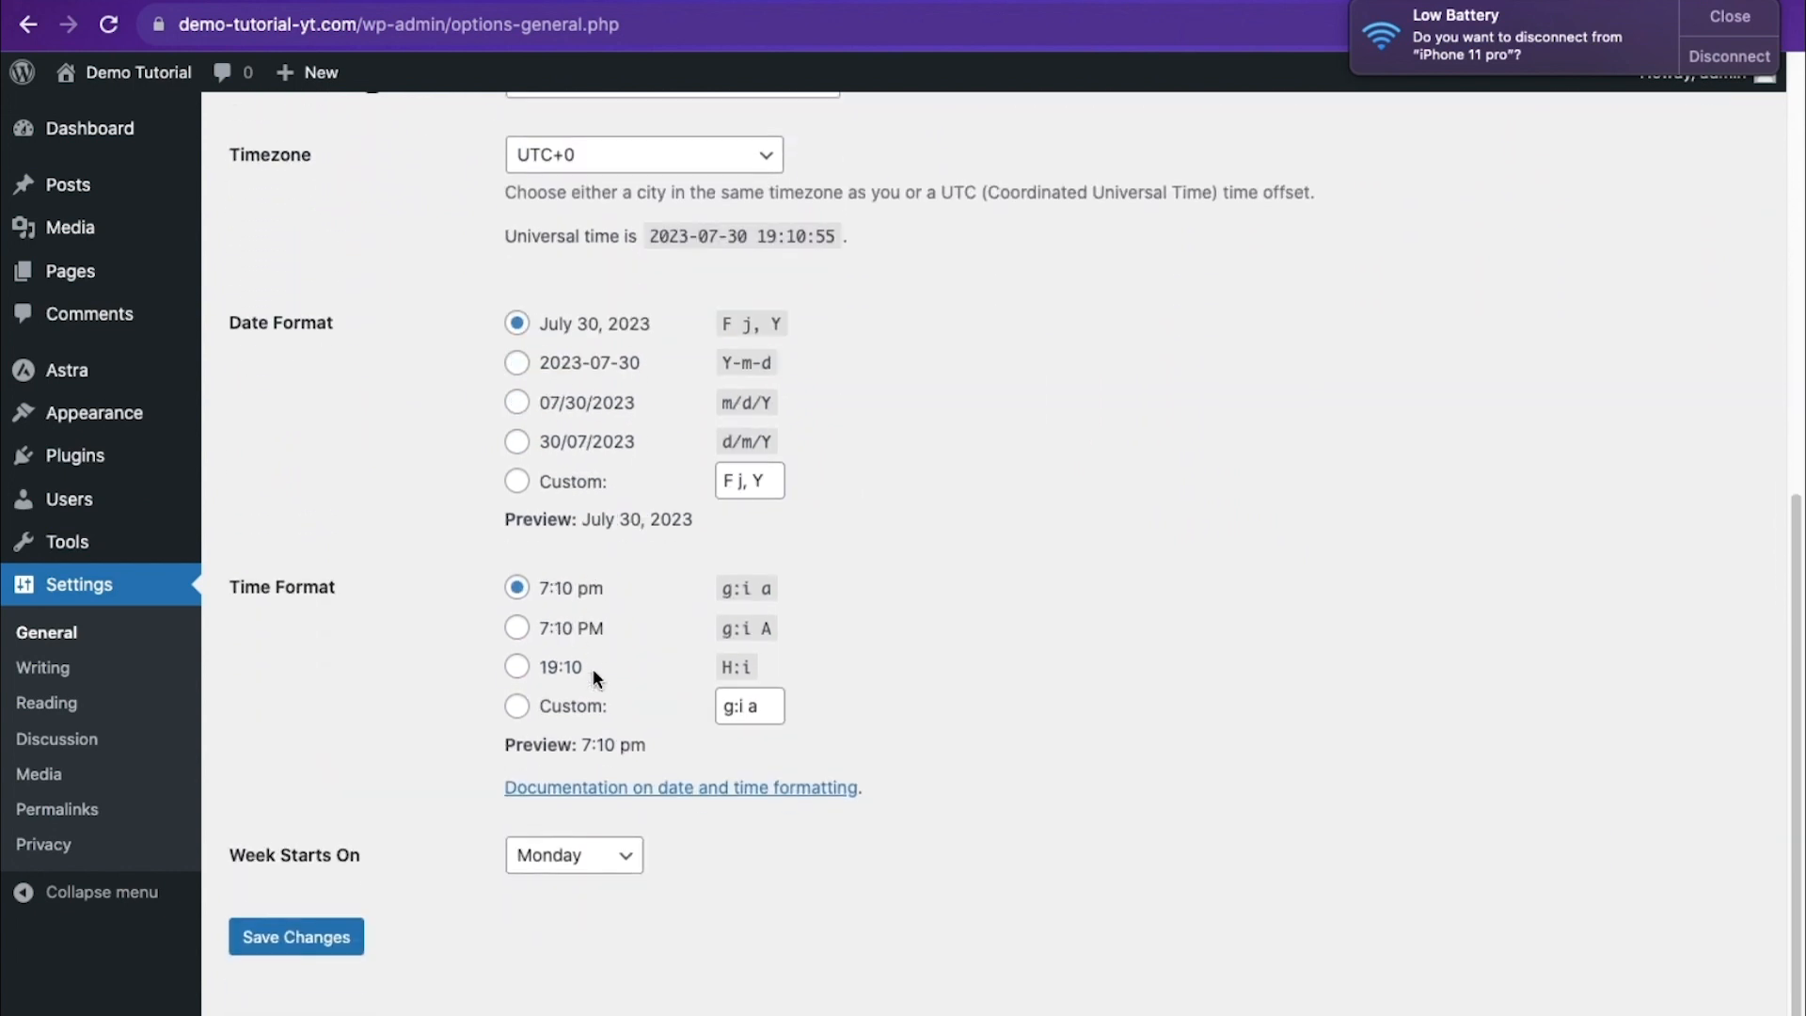
left_click(304, 937)
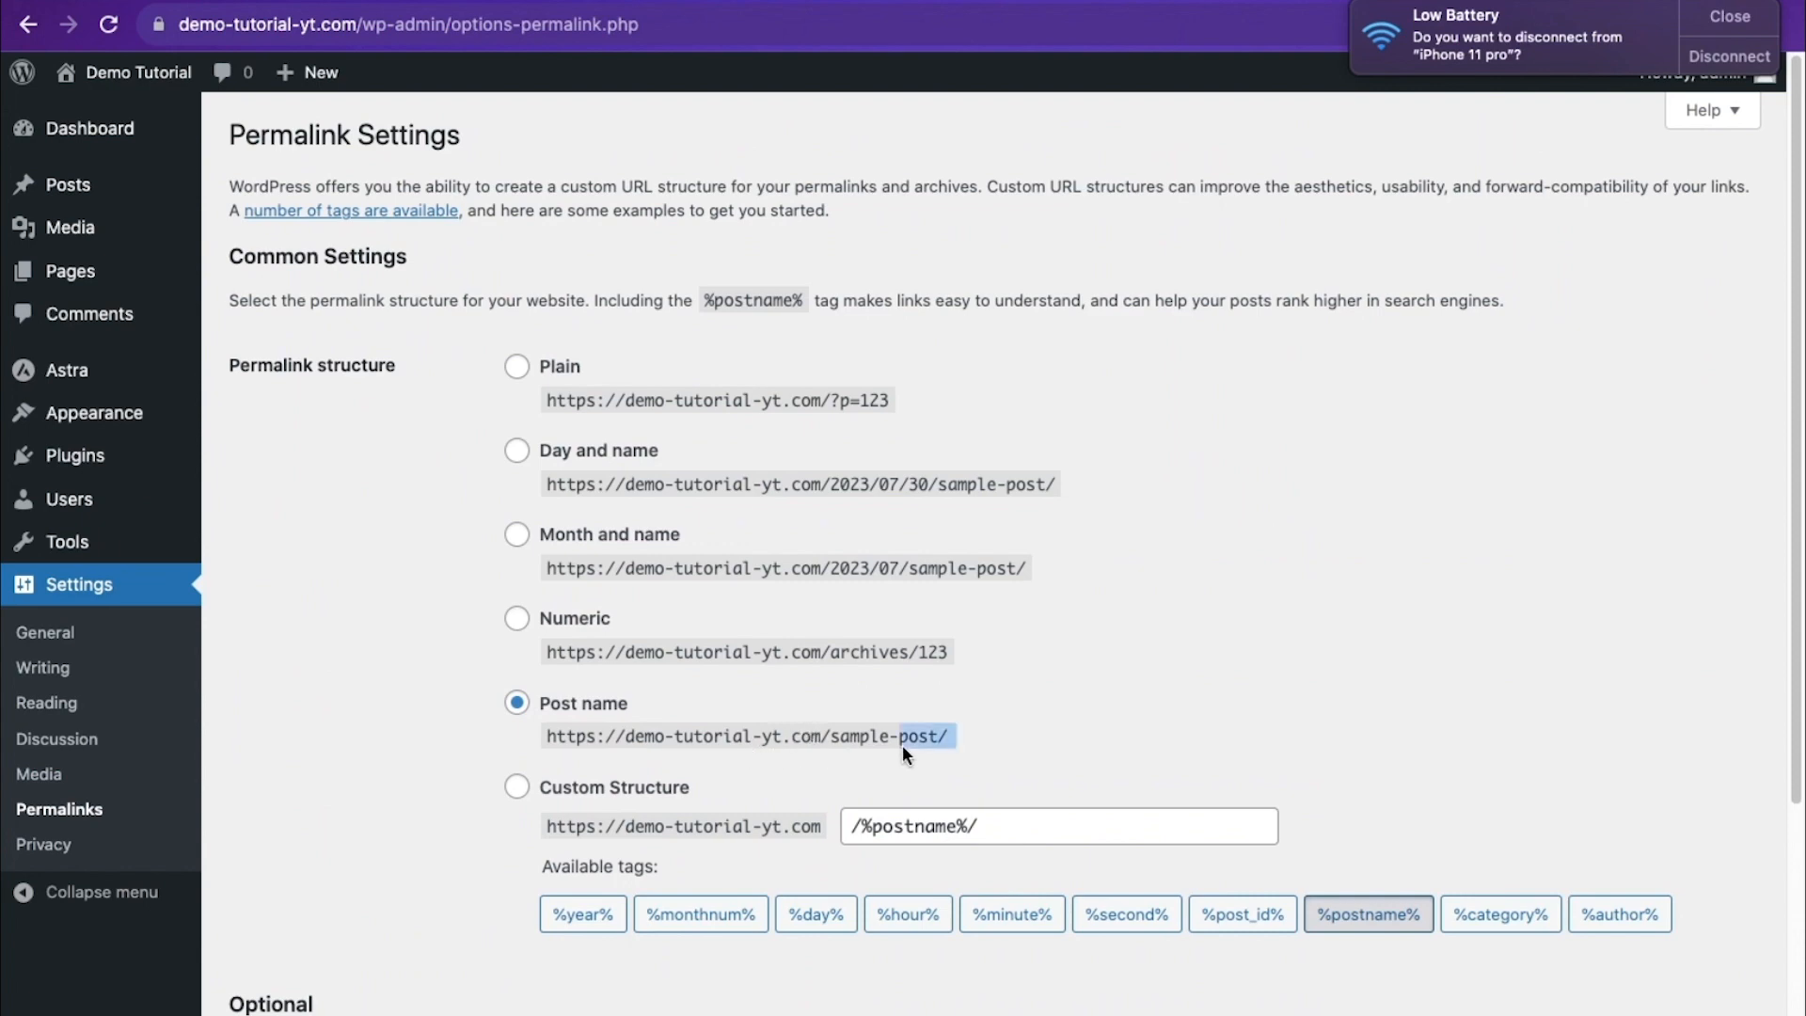
Step: Save the permalink settings with the Post name structure
scroll(901, 743, "down", 4)
left_click(291, 941)
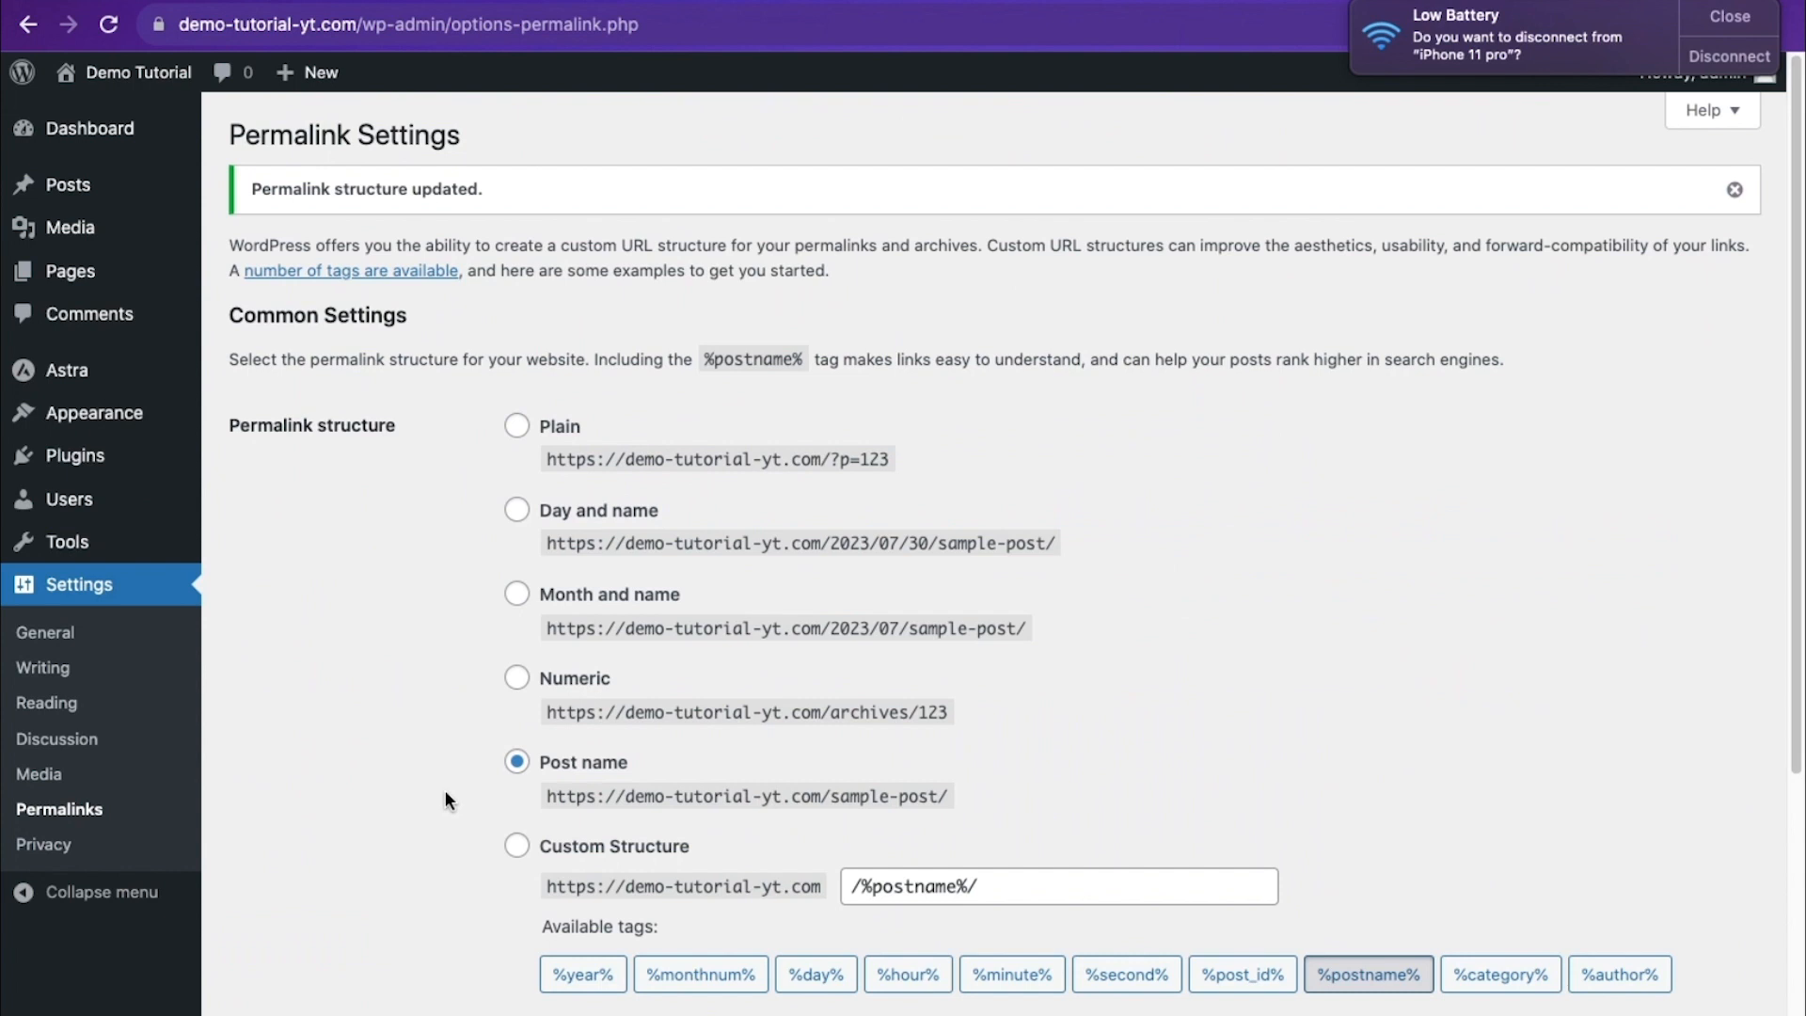
Step: Find Elementor Website Builder among the popular plugins and install it
mouse_move(108, 456)
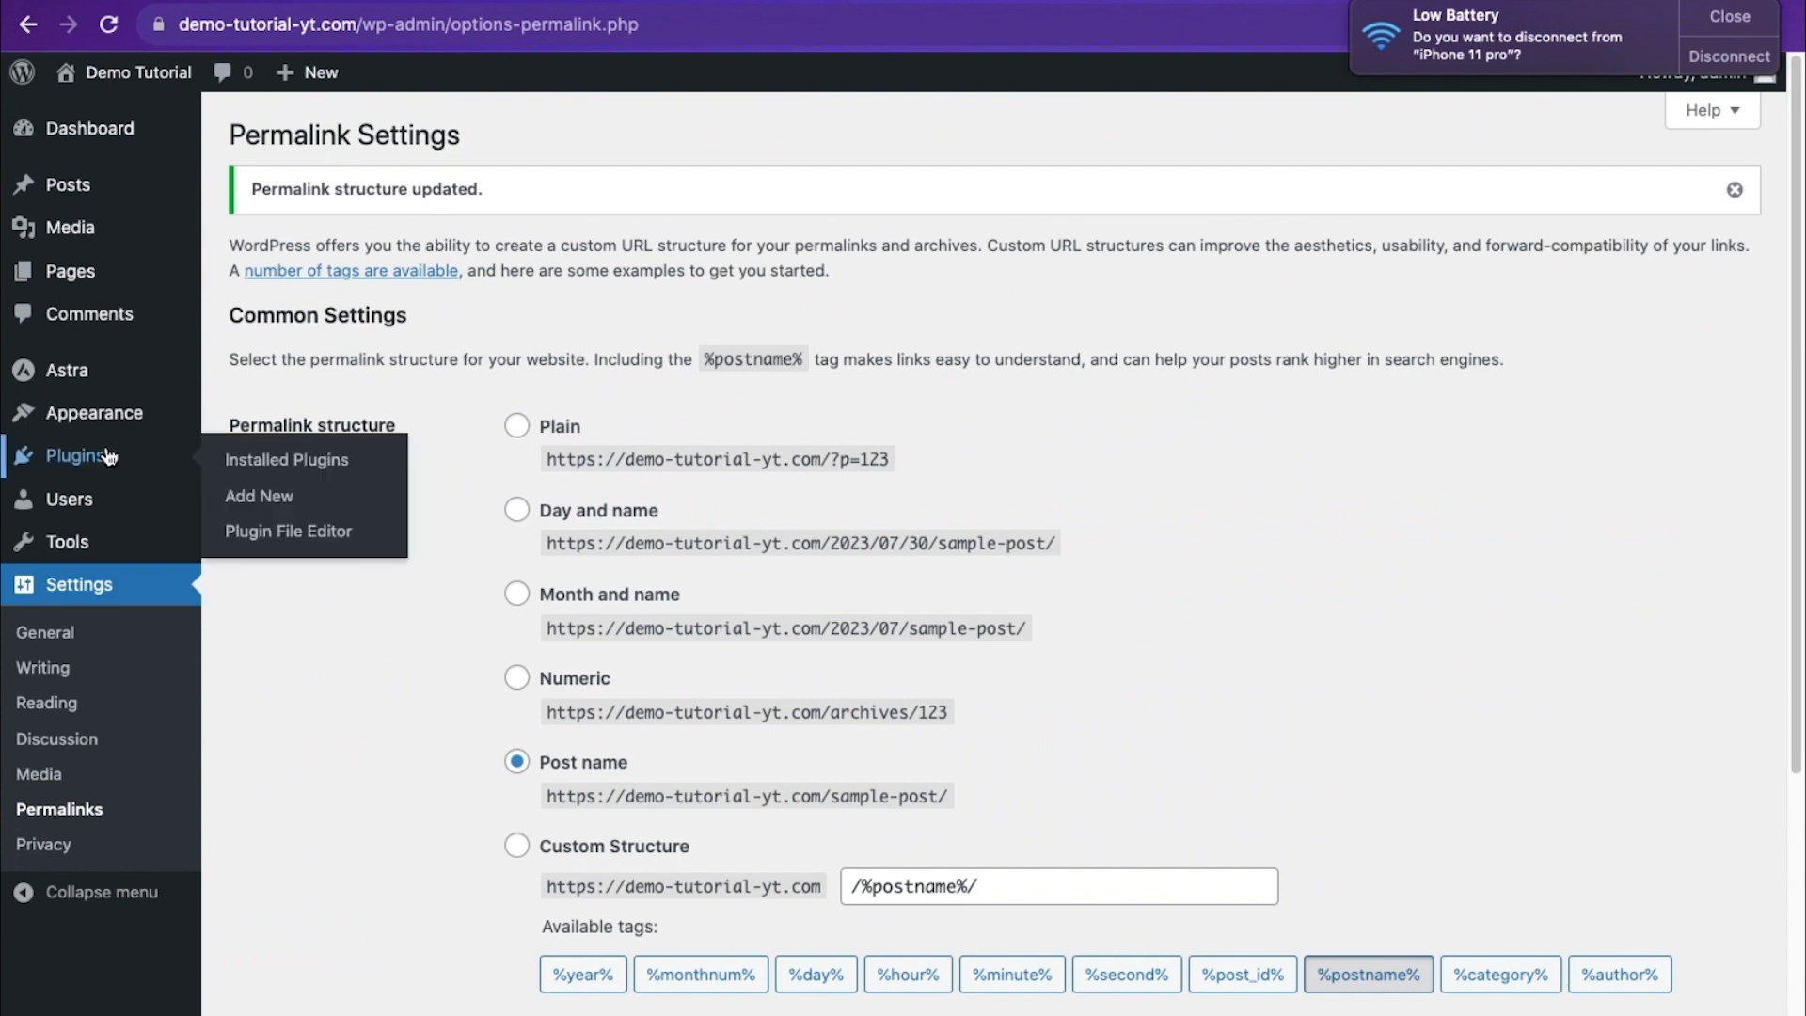
left_click(277, 499)
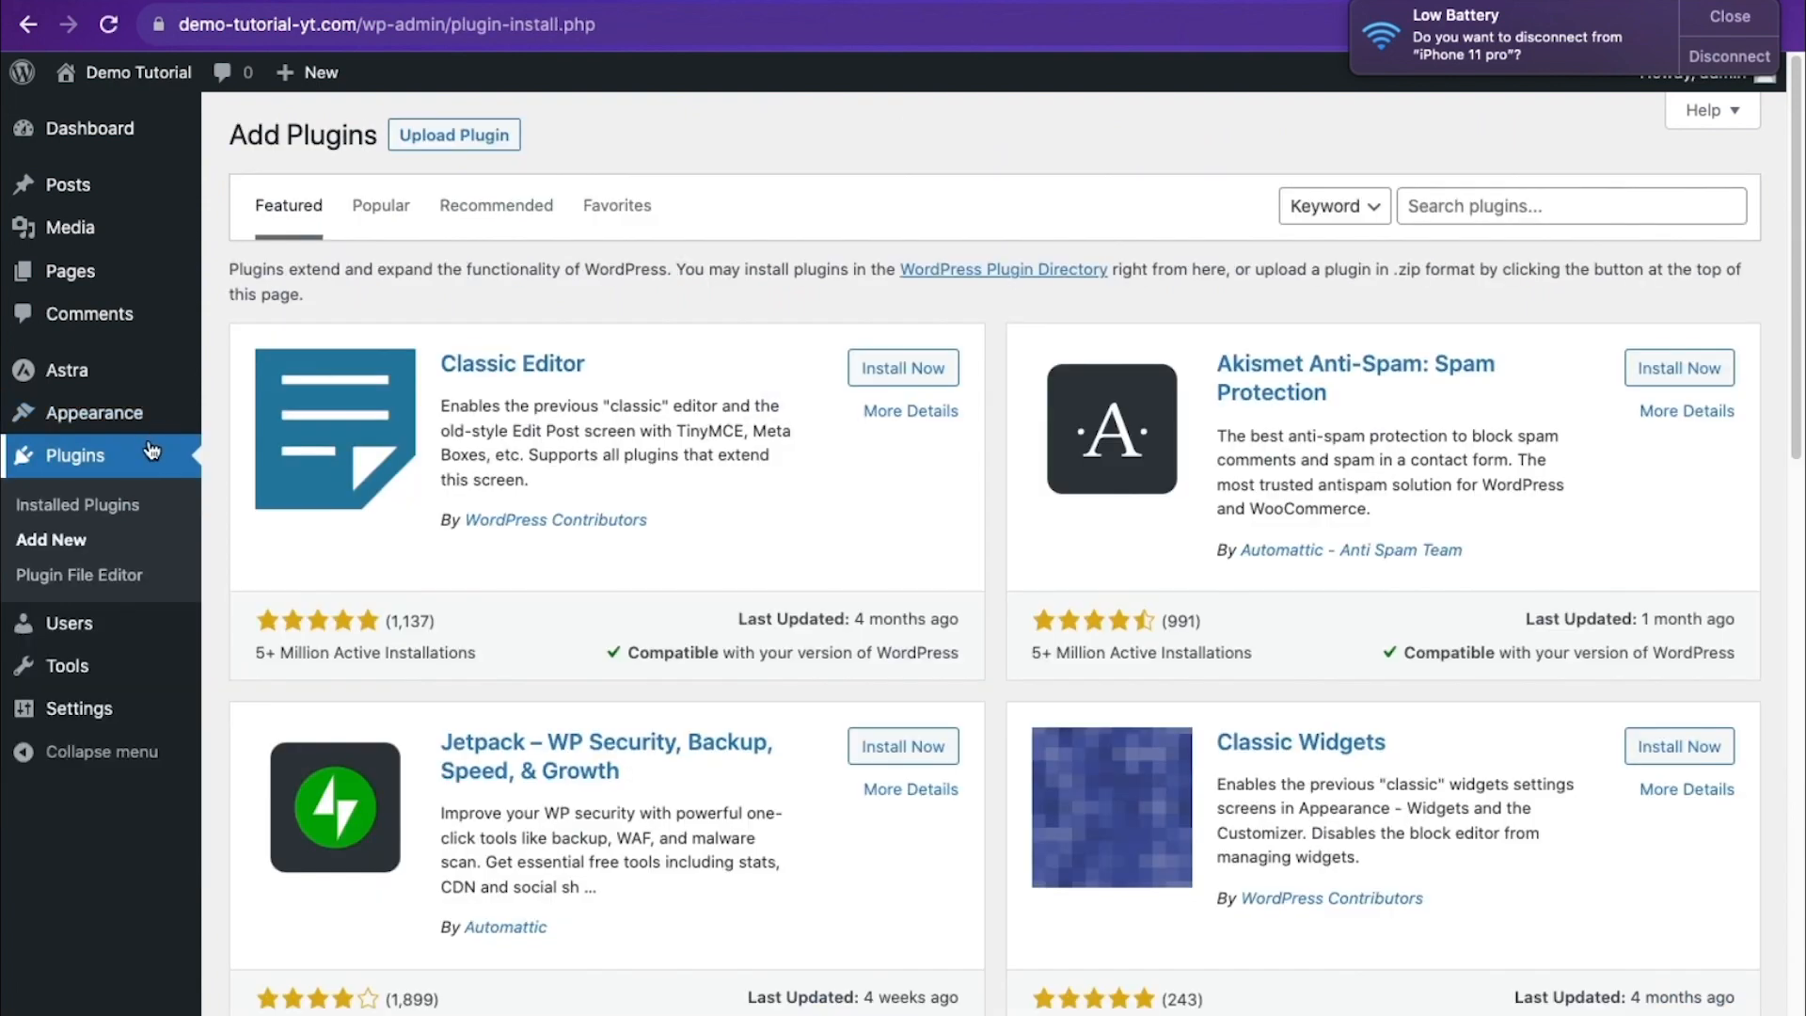
left_click(388, 216)
scroll(1159, 151, "down", 2)
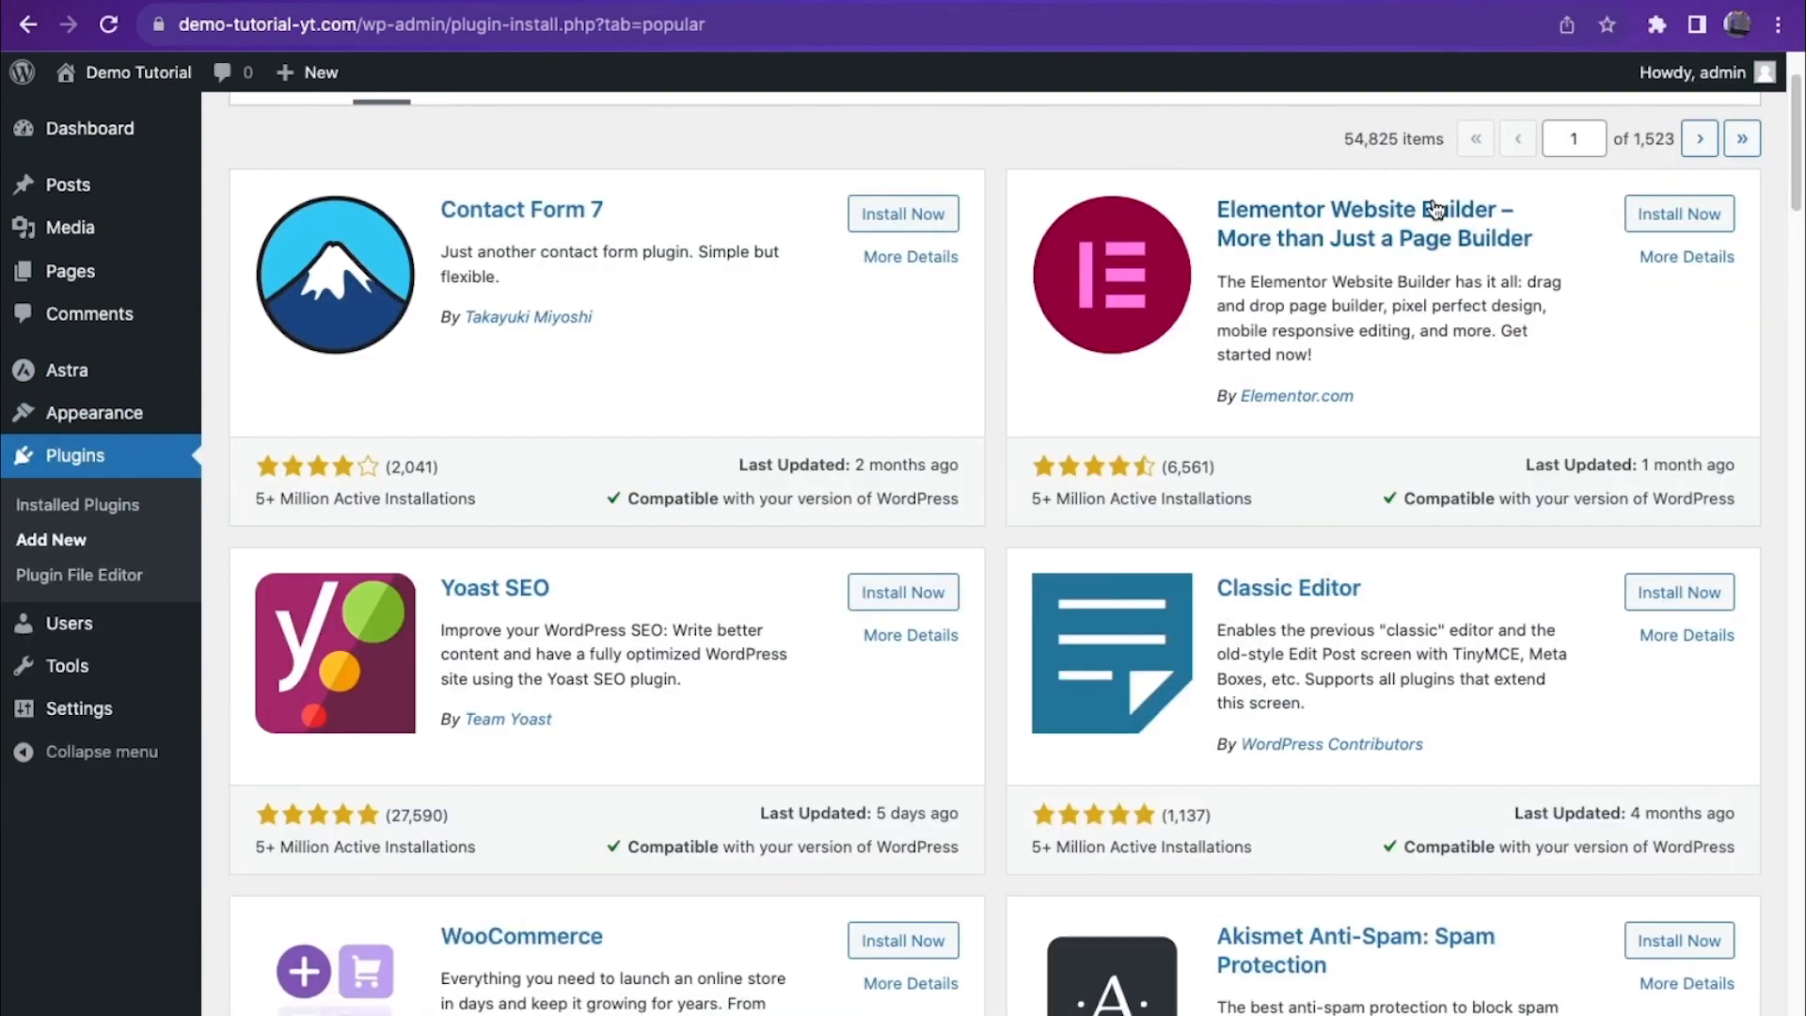
left_click(1656, 218)
Step: Install the Site Kit by Google and MonsterInsights plugins from the popular plugins
scroll(1386, 316, "down", 8)
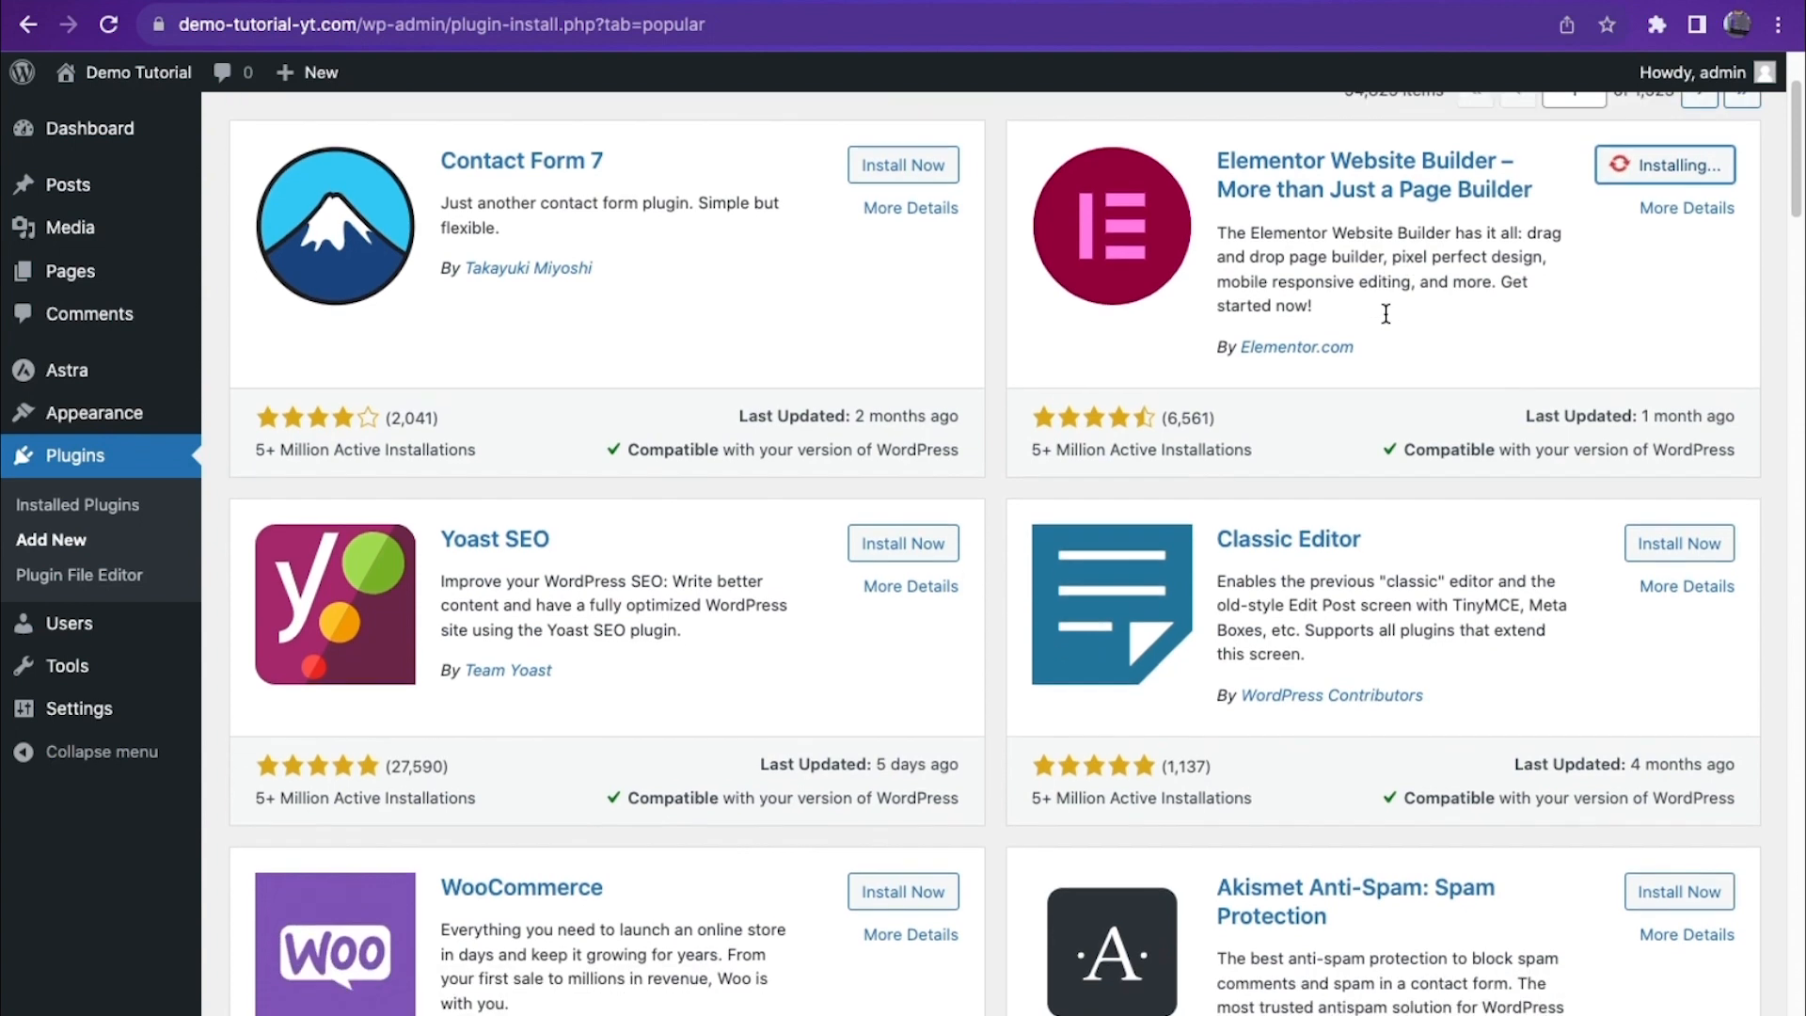
scroll(1386, 312, "down", 15)
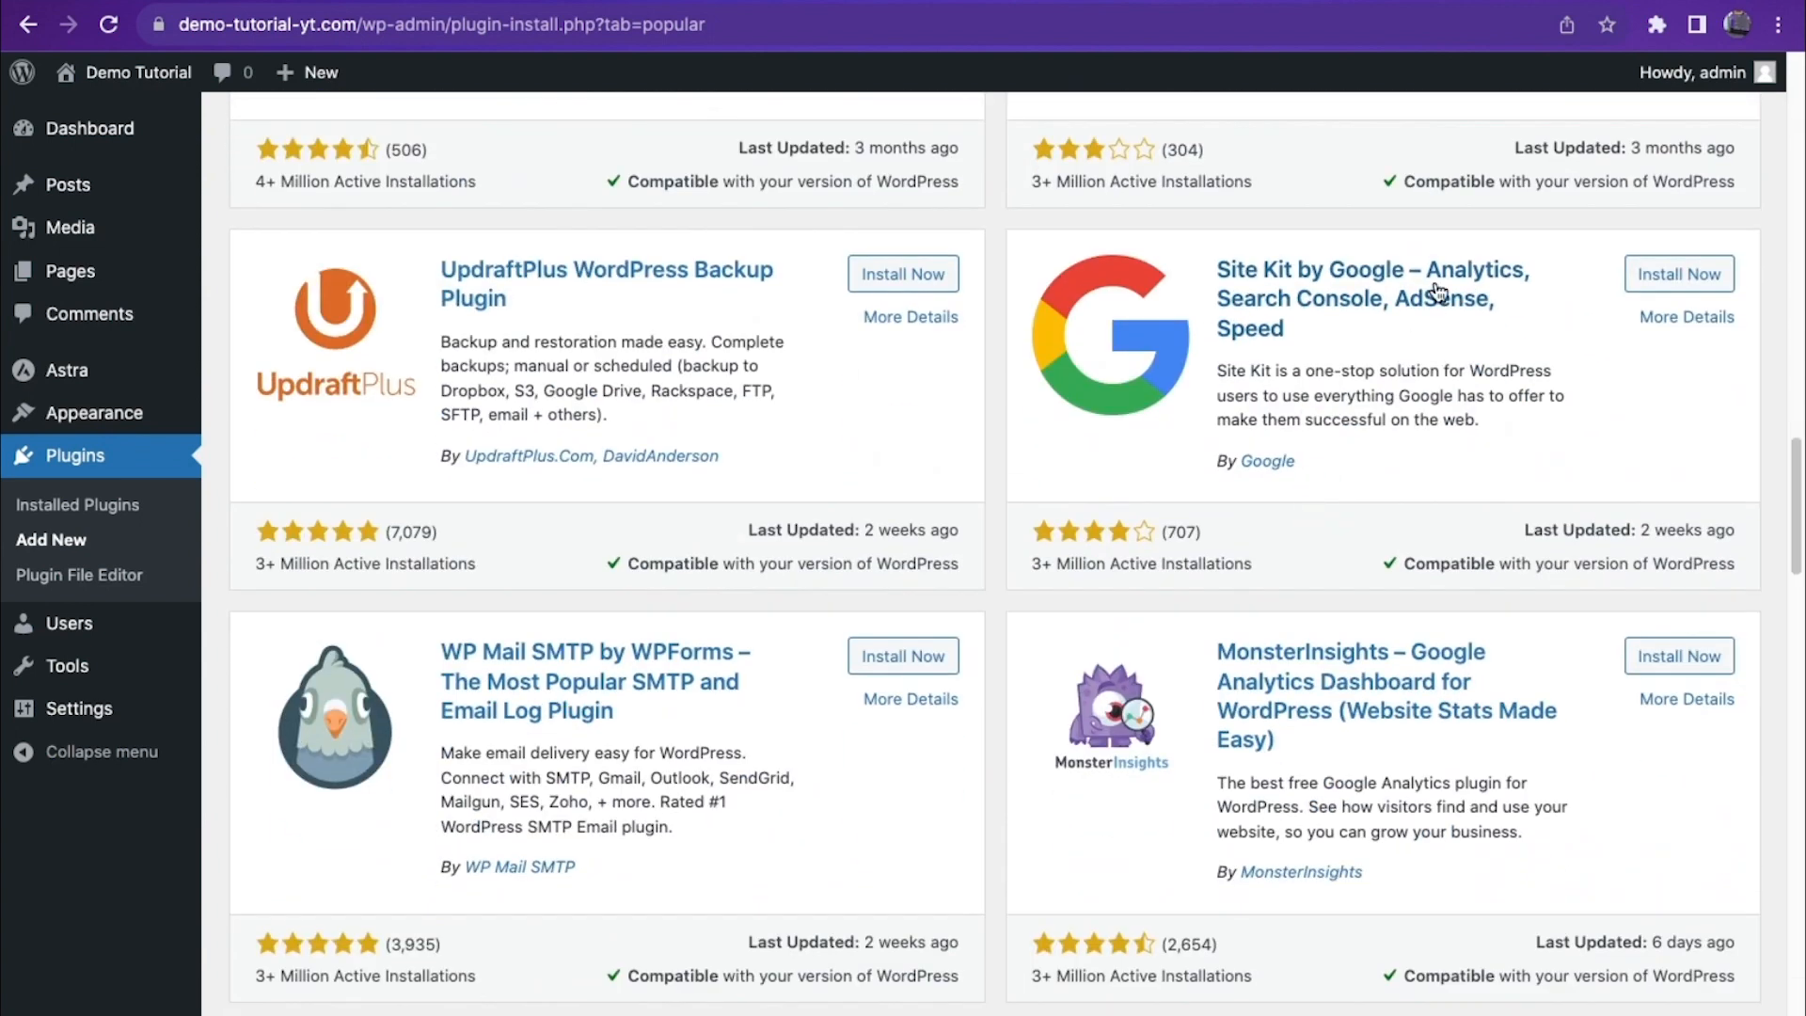
left_click(1679, 273)
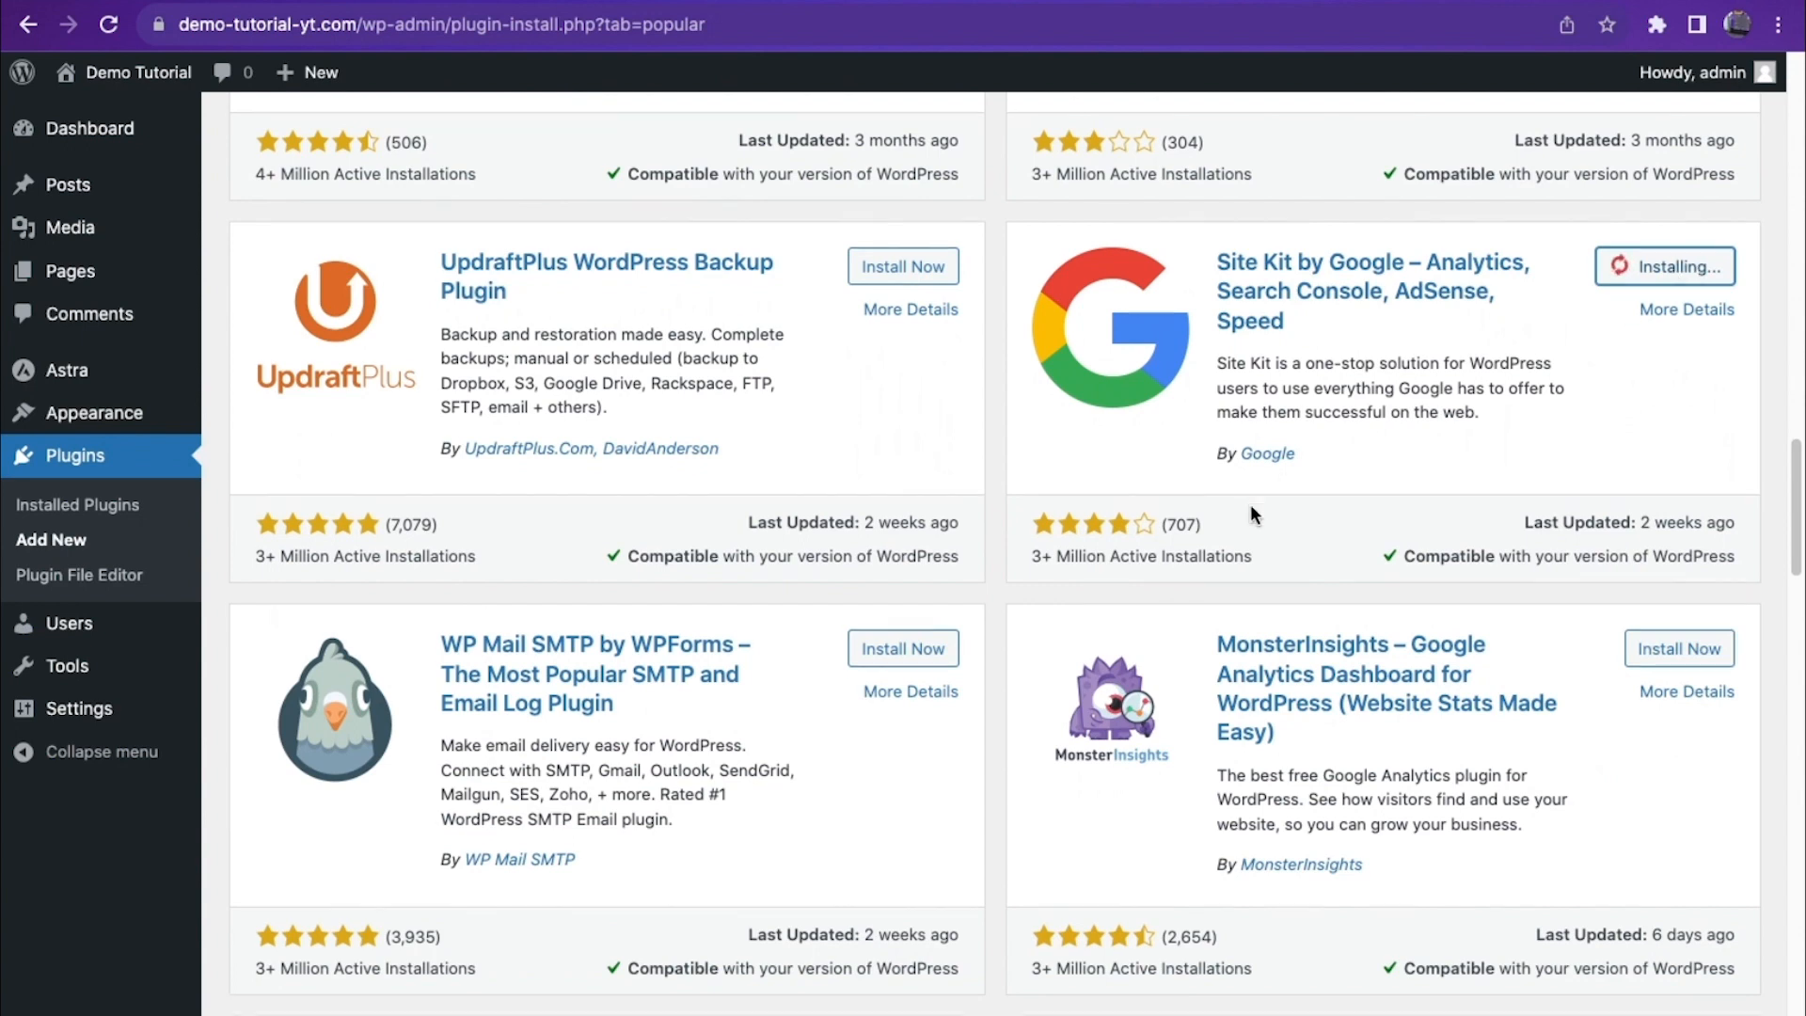
scroll(1679, 273, "down", 5)
left_click(1691, 196)
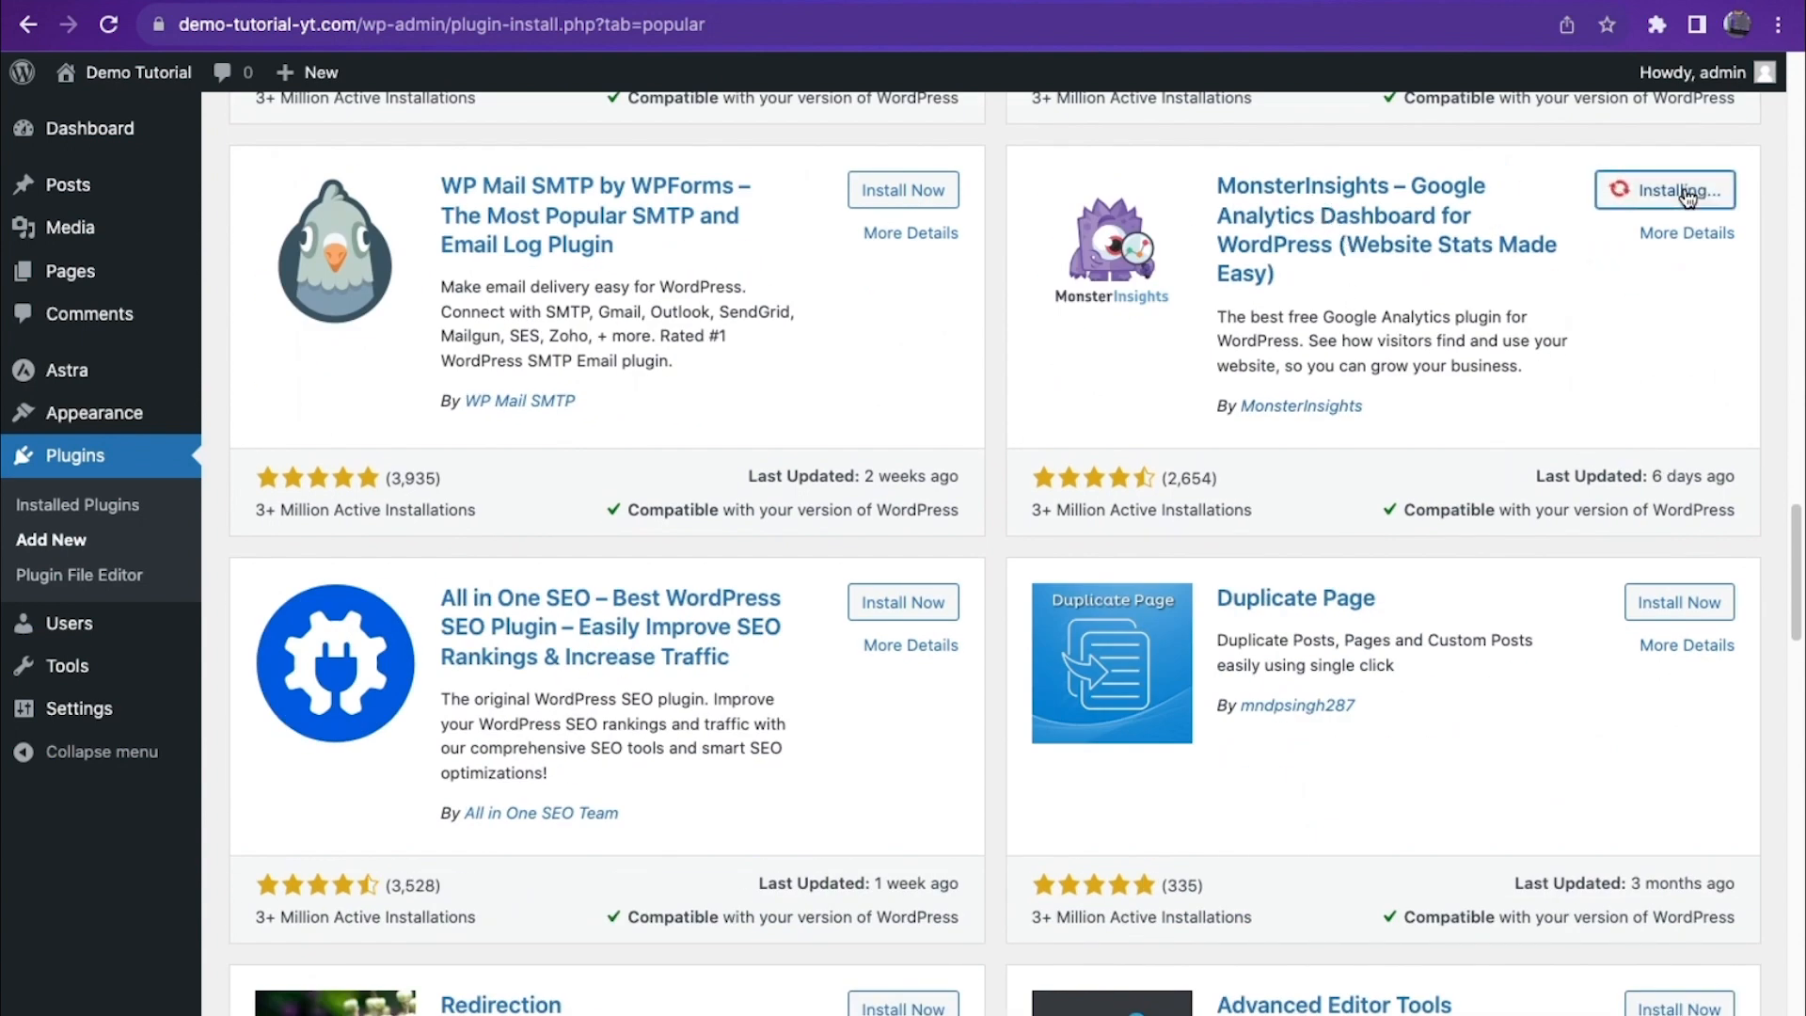
Step: Install the All in One SEO and Starter Templates plugins, and activate Starter Templates
left_click(896, 602)
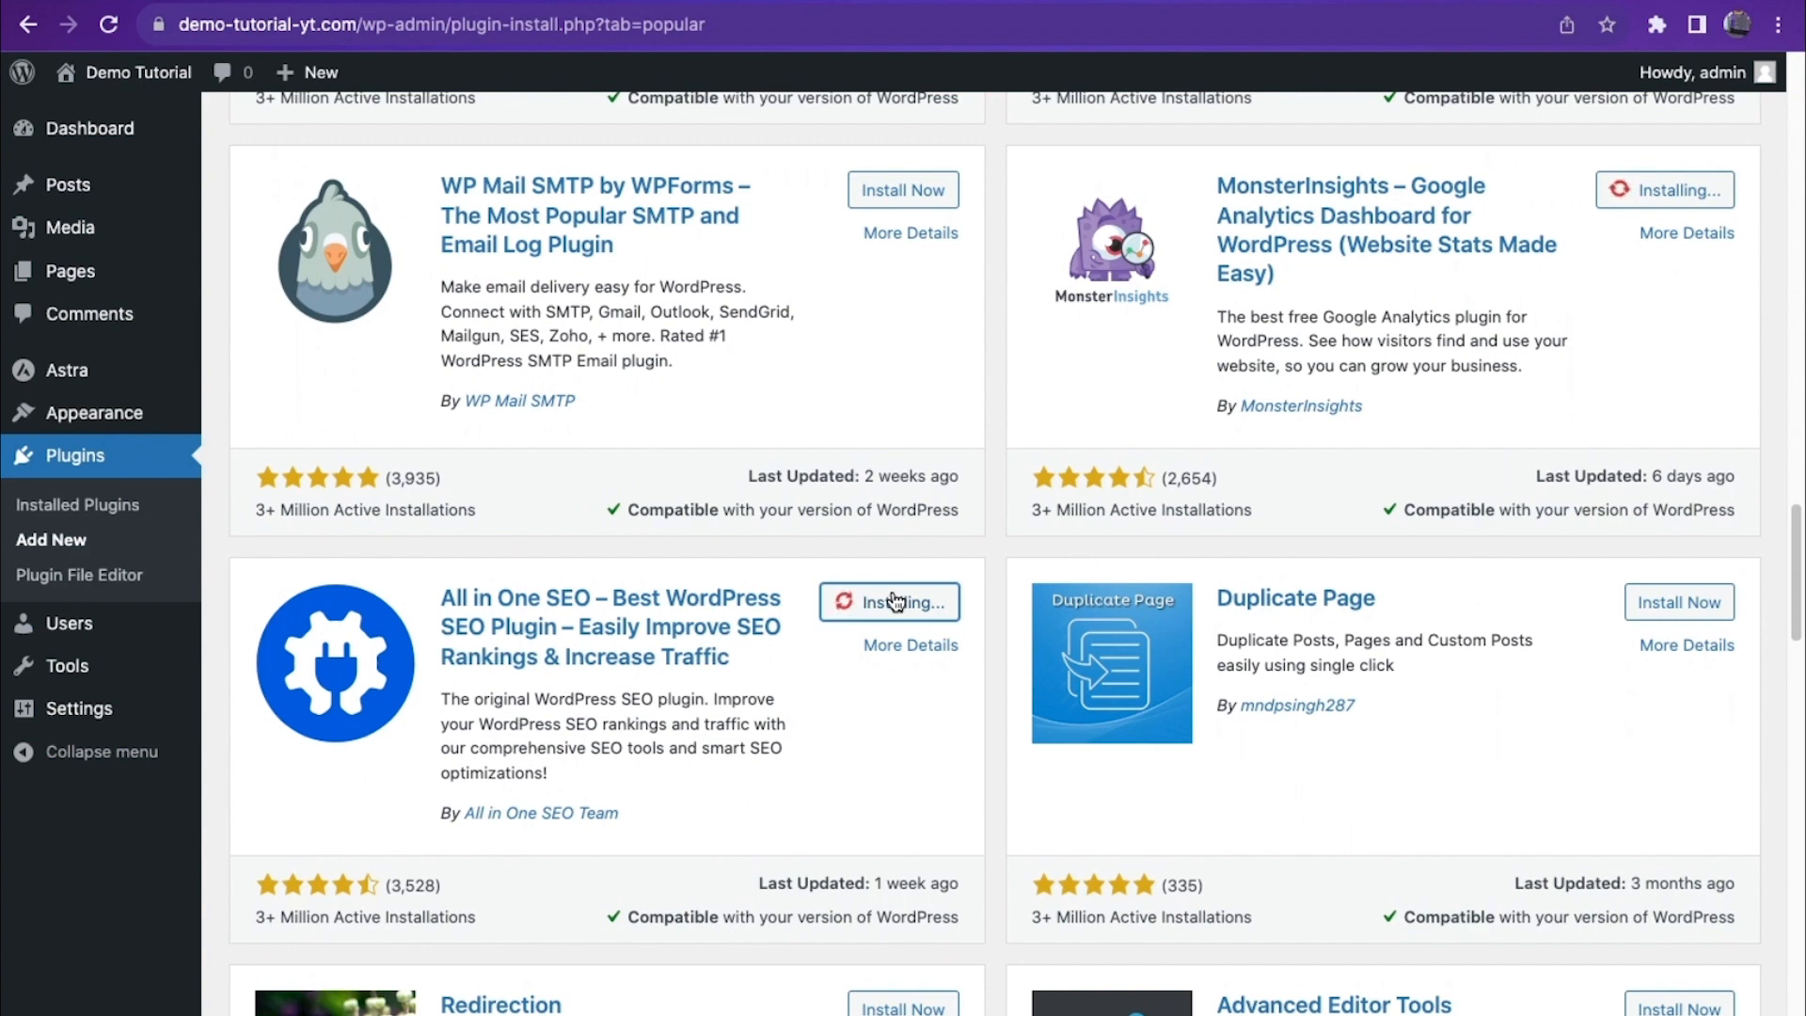
scroll(847, 602, "down", 15)
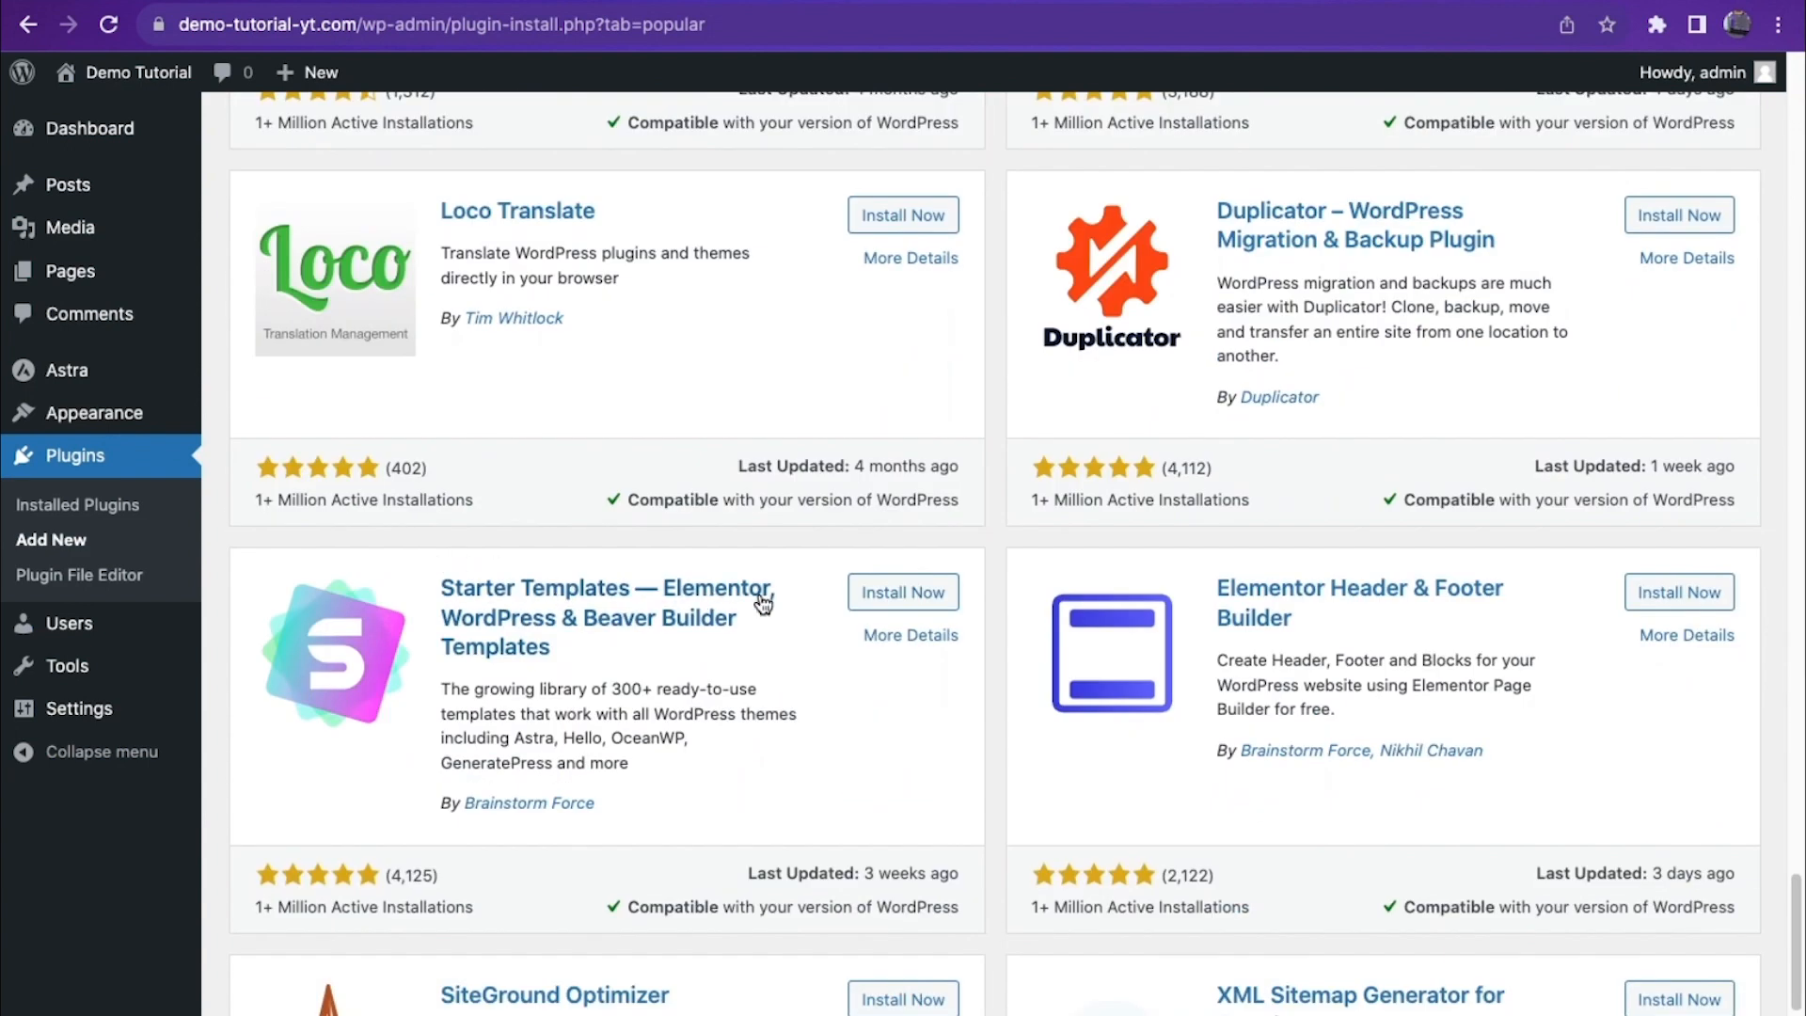
left_click(902, 593)
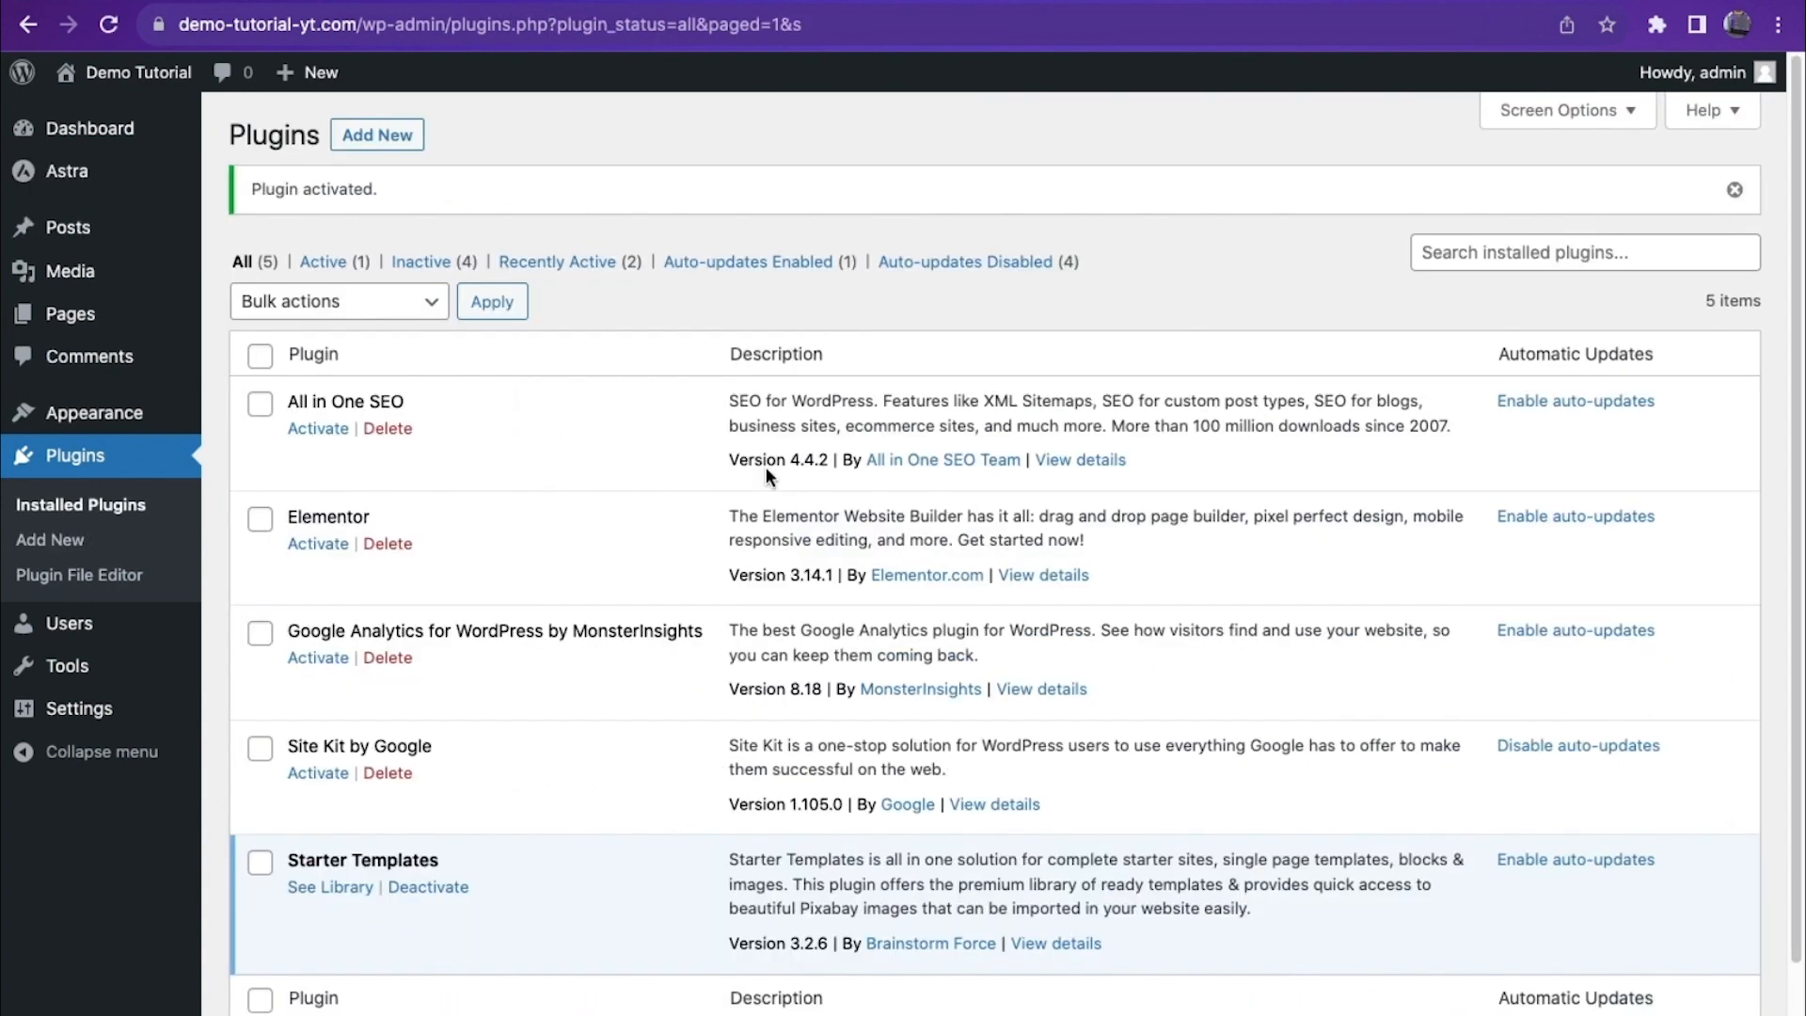
Step: Browse the Starter Templates library for Elementor and select the Construction Company template
mouse_move(142, 414)
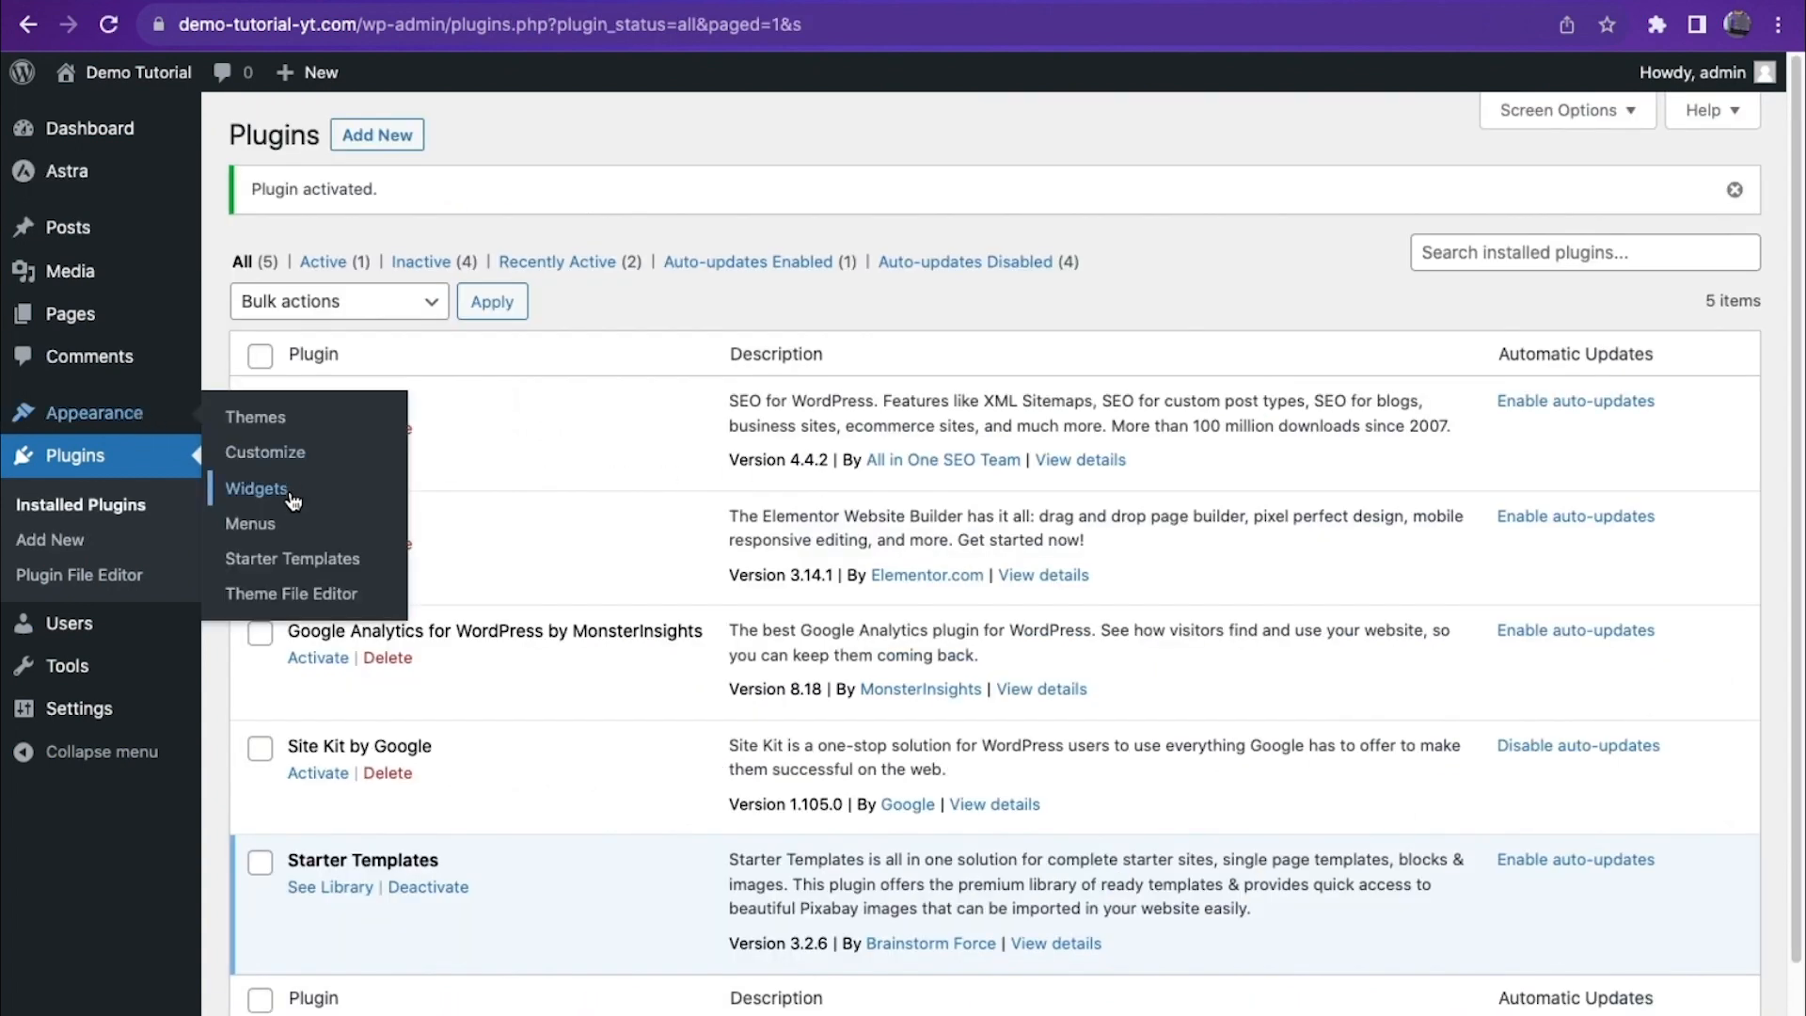
left_click(301, 558)
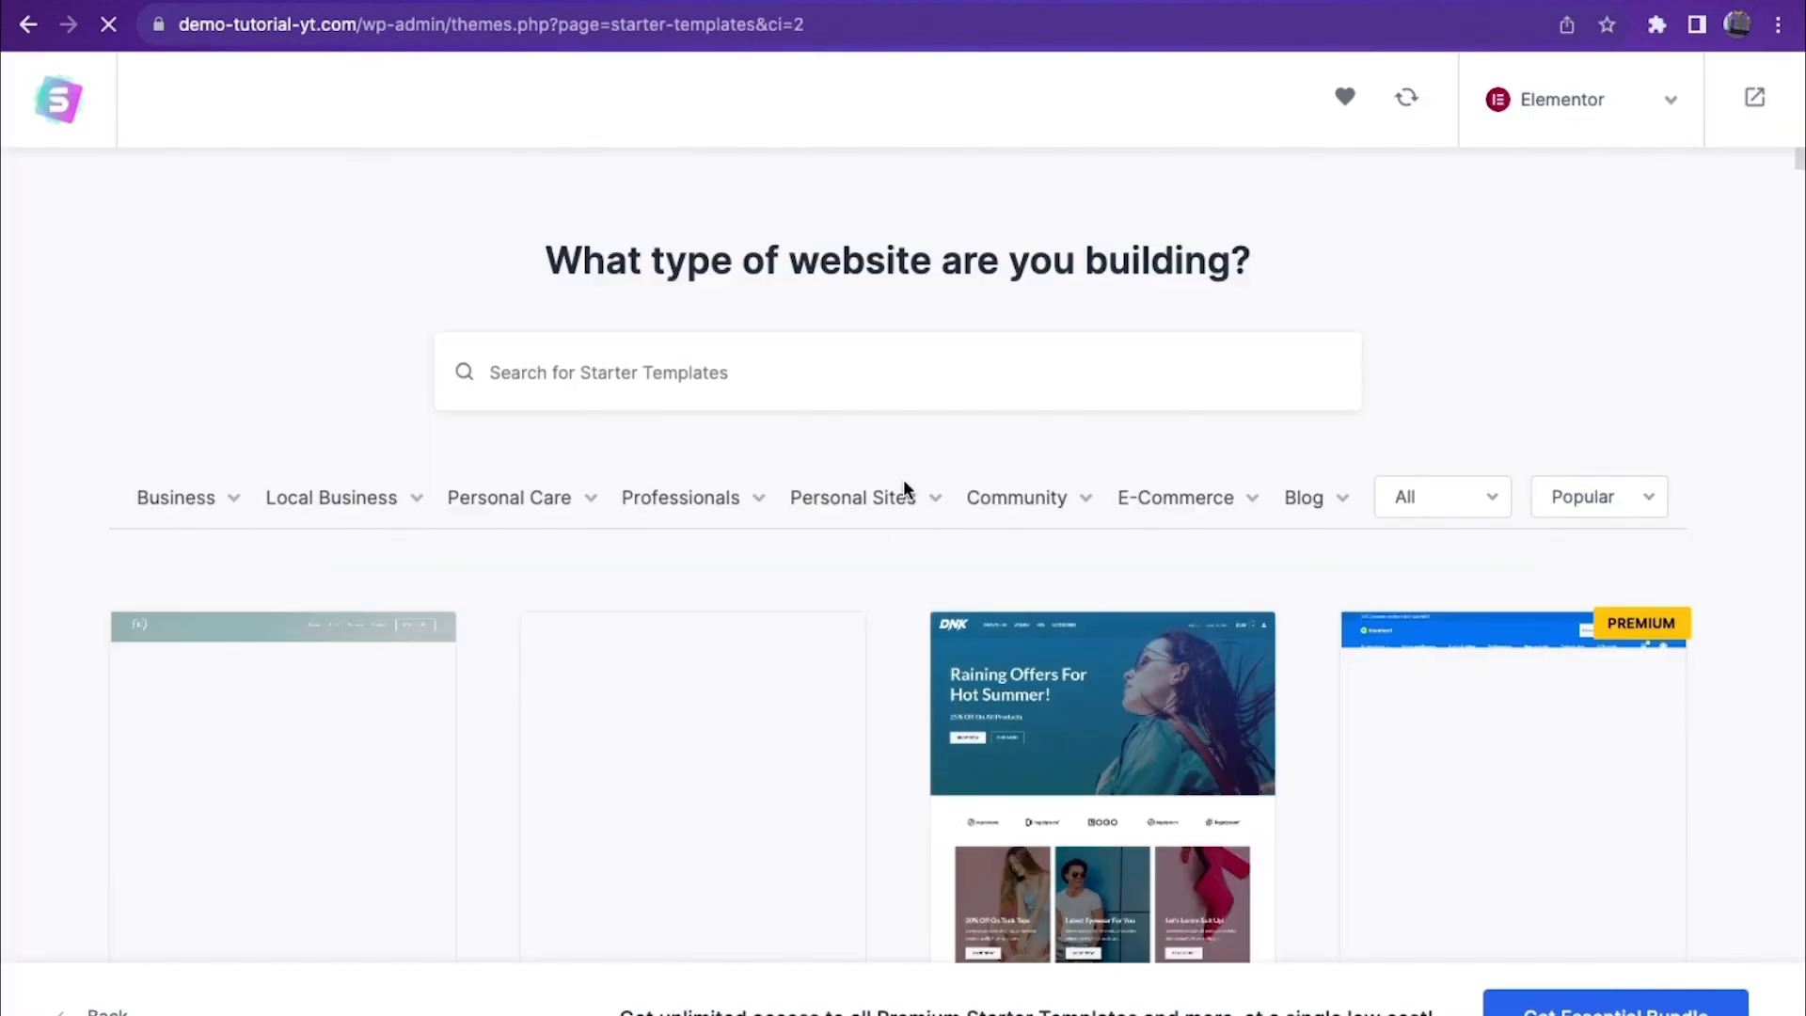
scroll(903, 478, "down", 4)
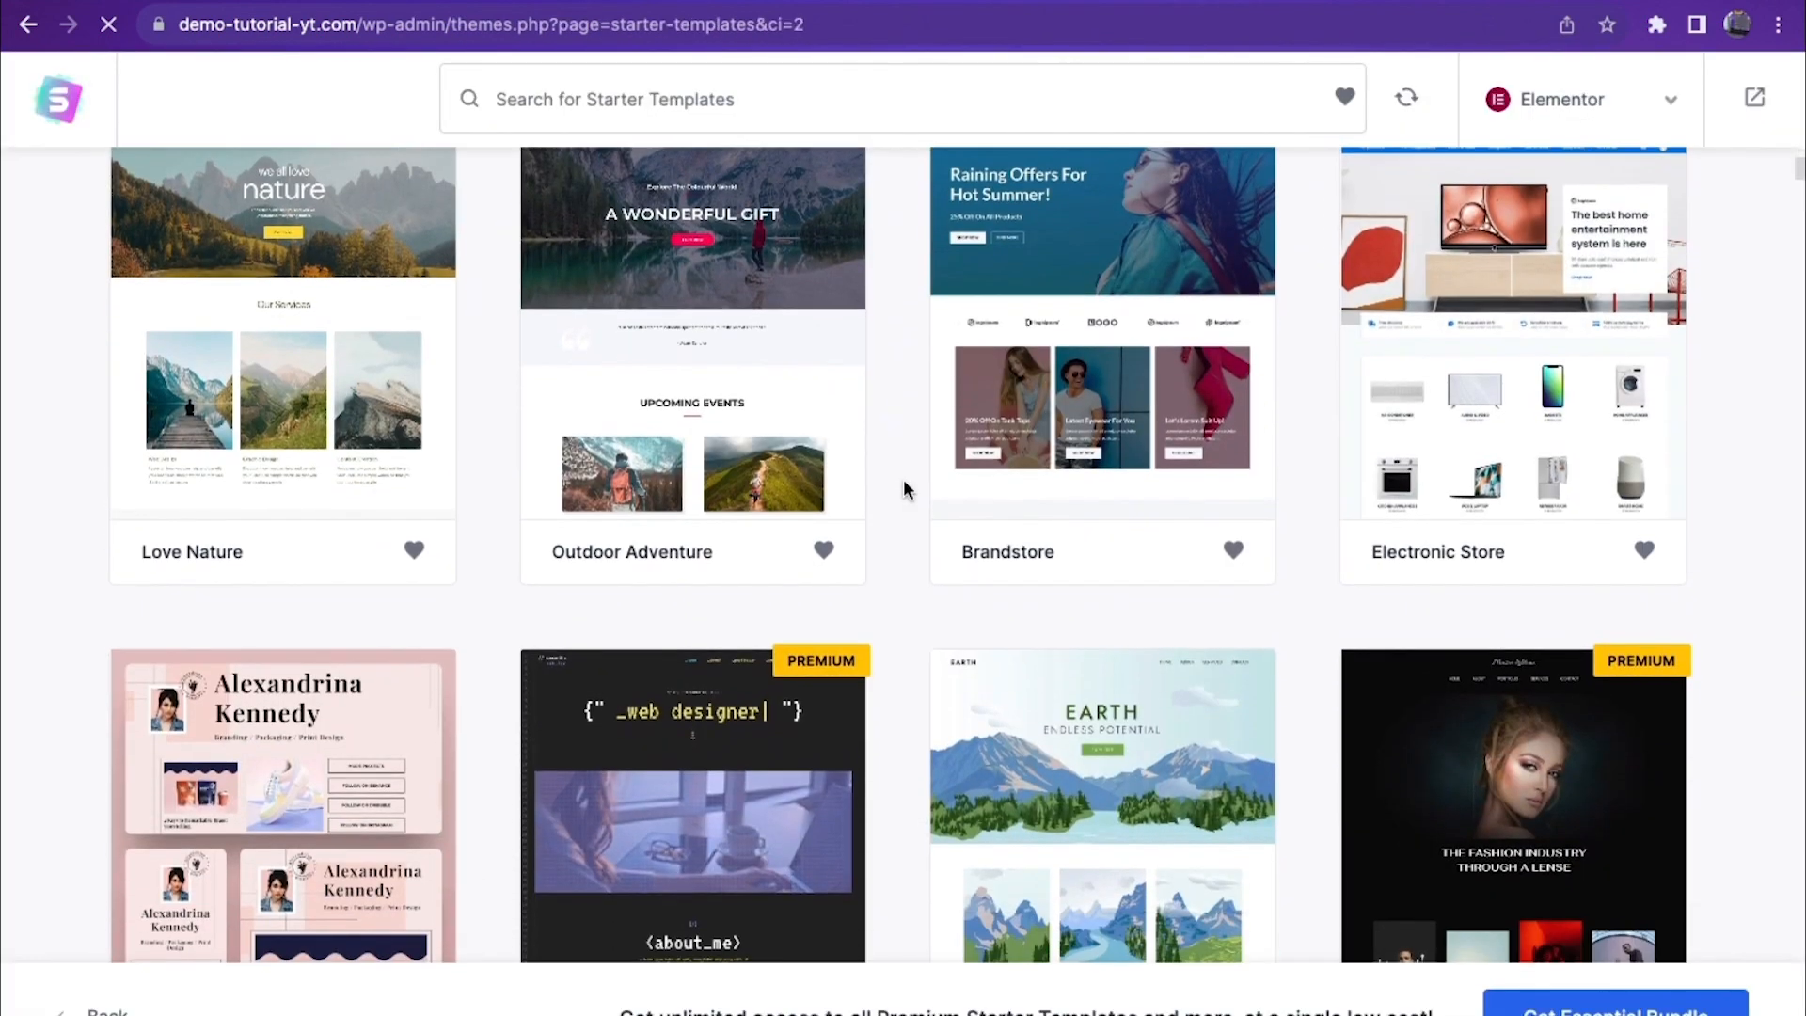
scroll(903, 478, "down", 5)
scroll(903, 478, "down", 10)
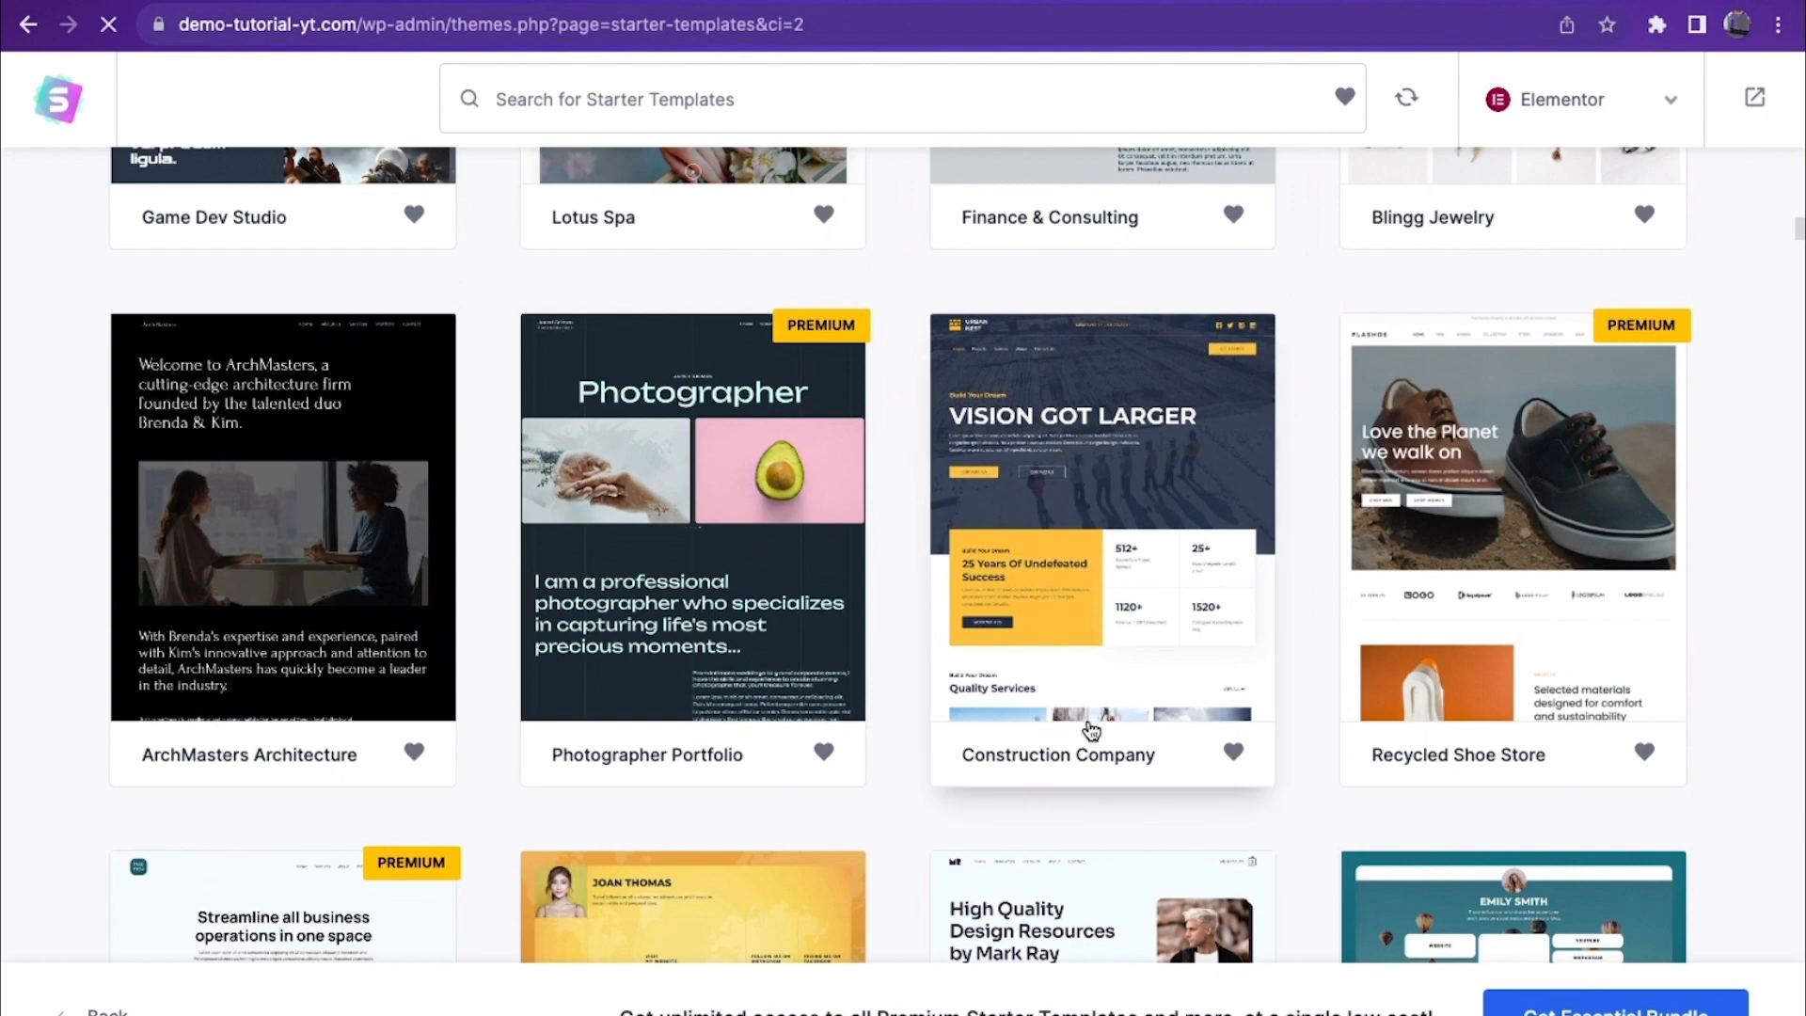
left_click(1089, 610)
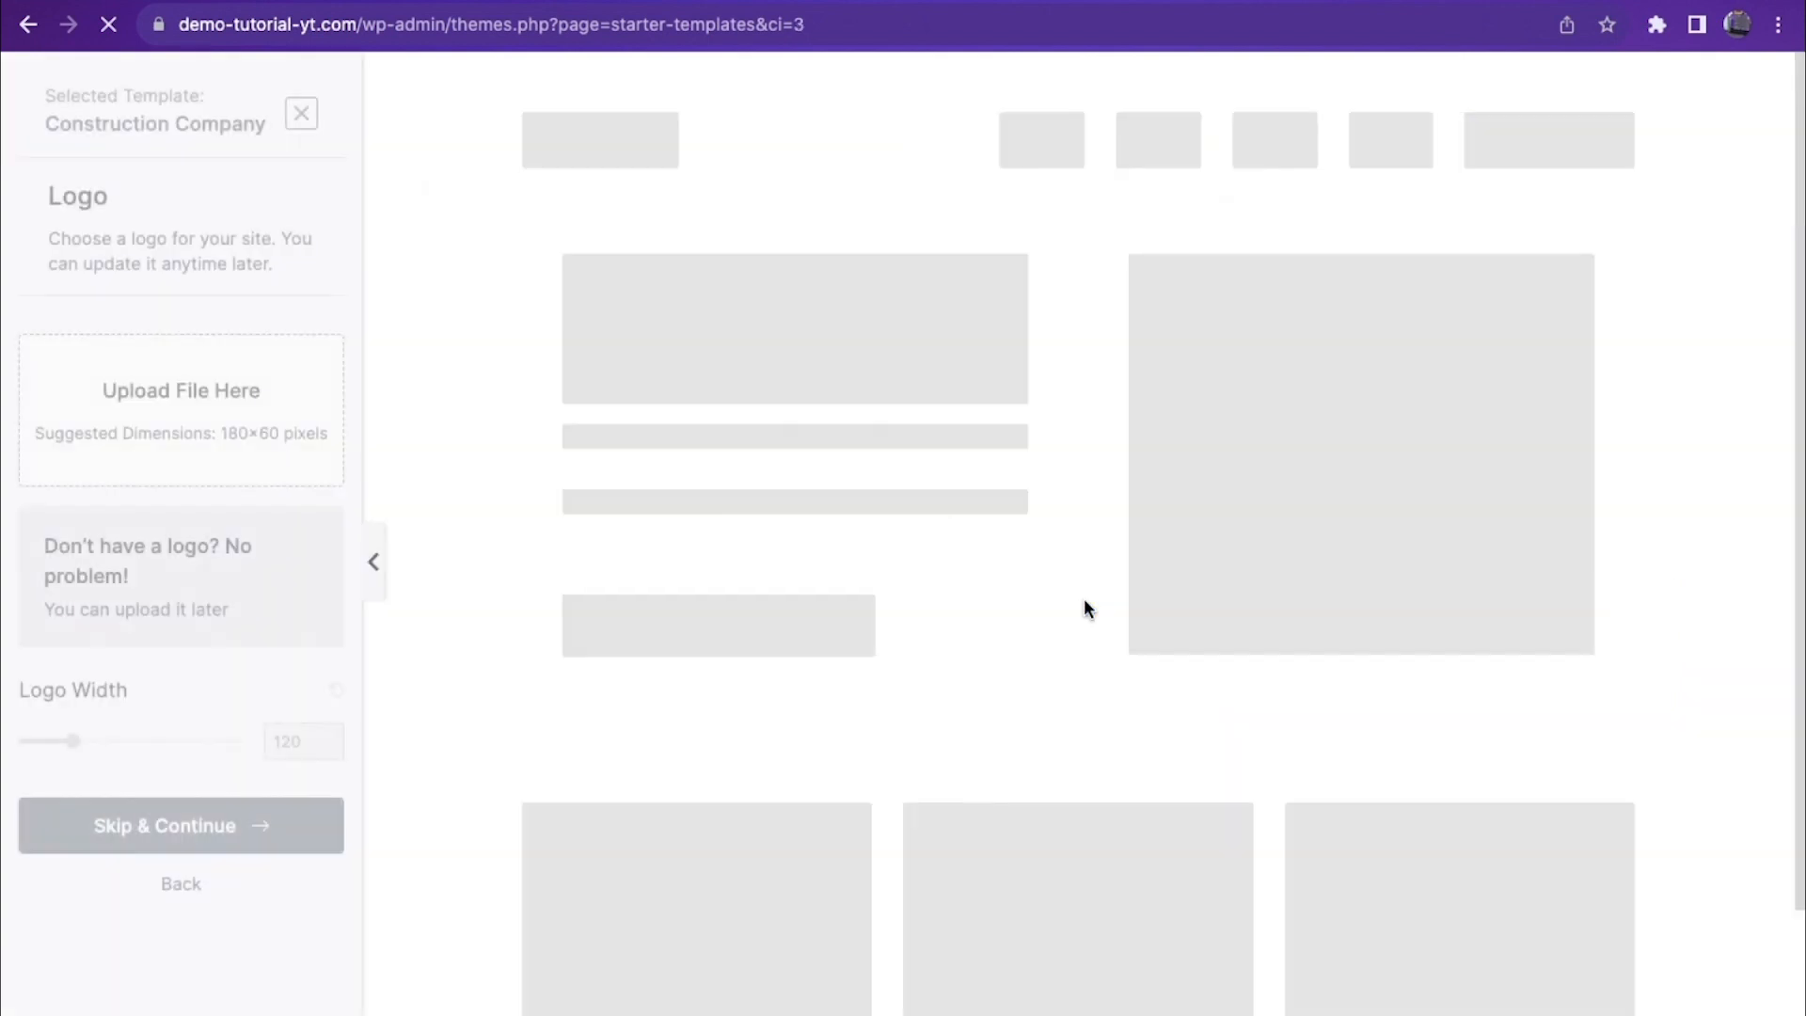
Step: Skip the logo, keep the default colors and fonts, build the website with all import options enabled, and view it
left_click(228, 877)
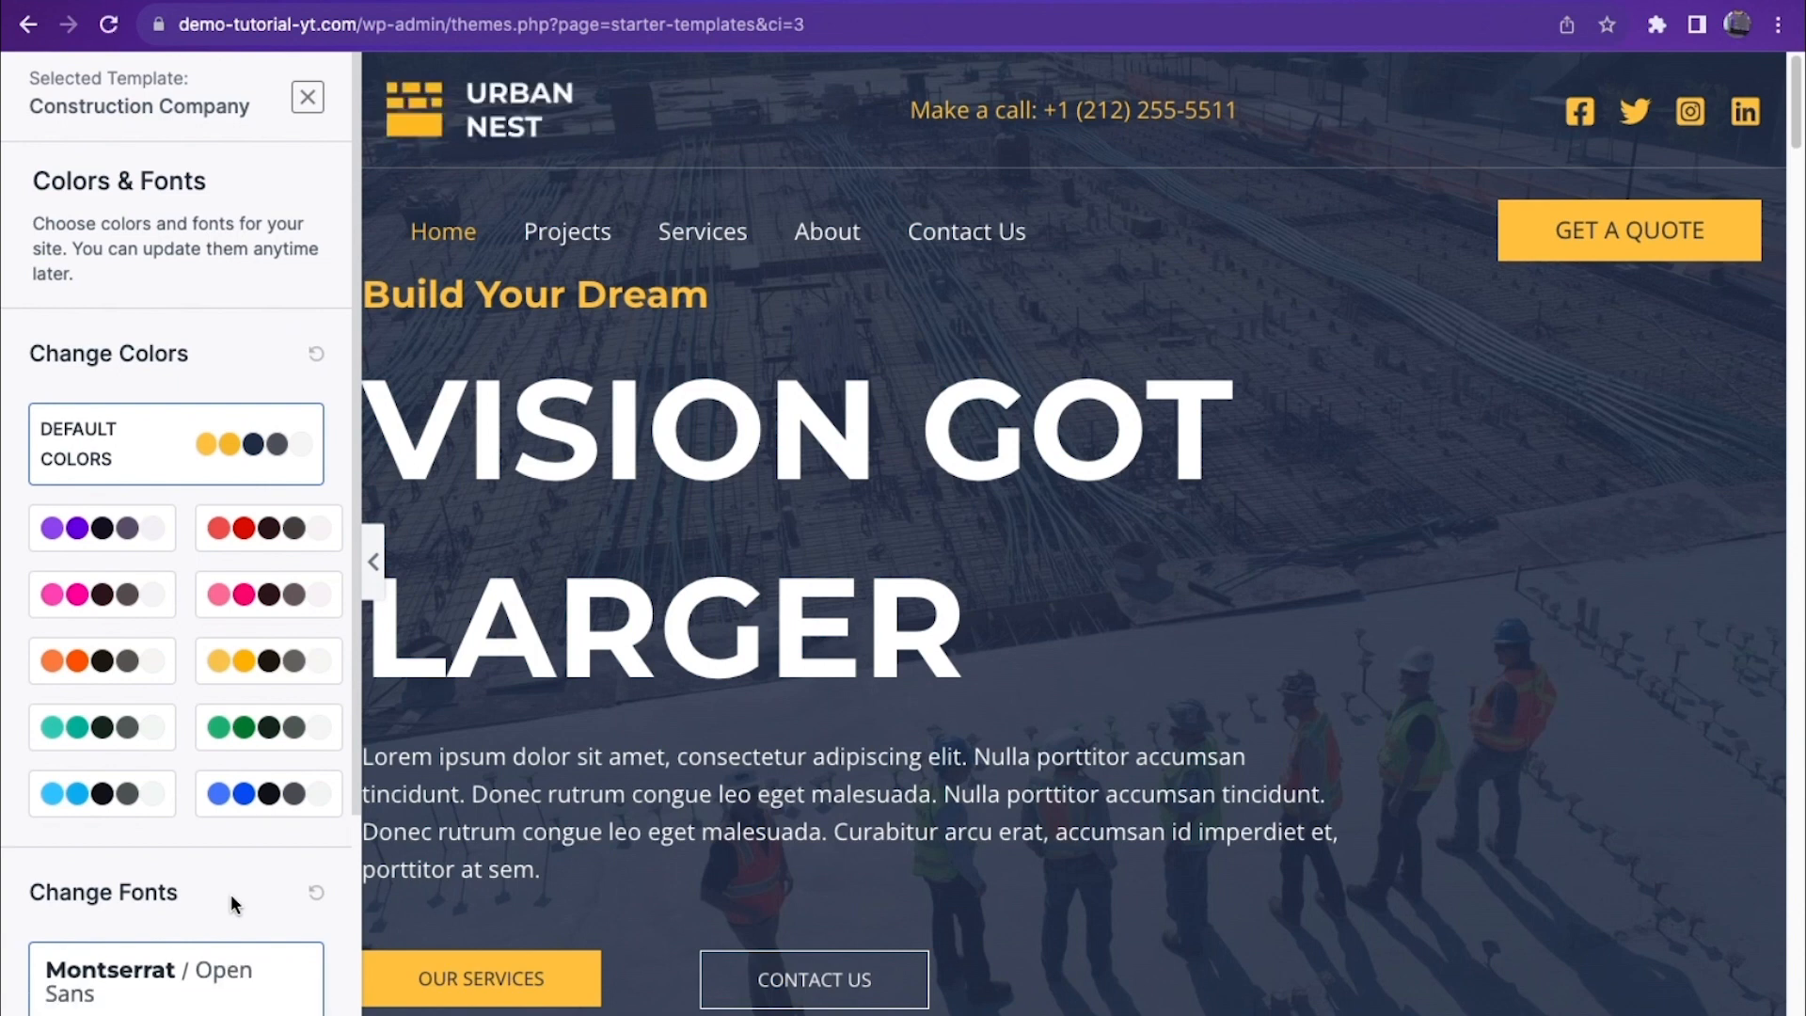
scroll(231, 896, "down", 4)
left_click(184, 931)
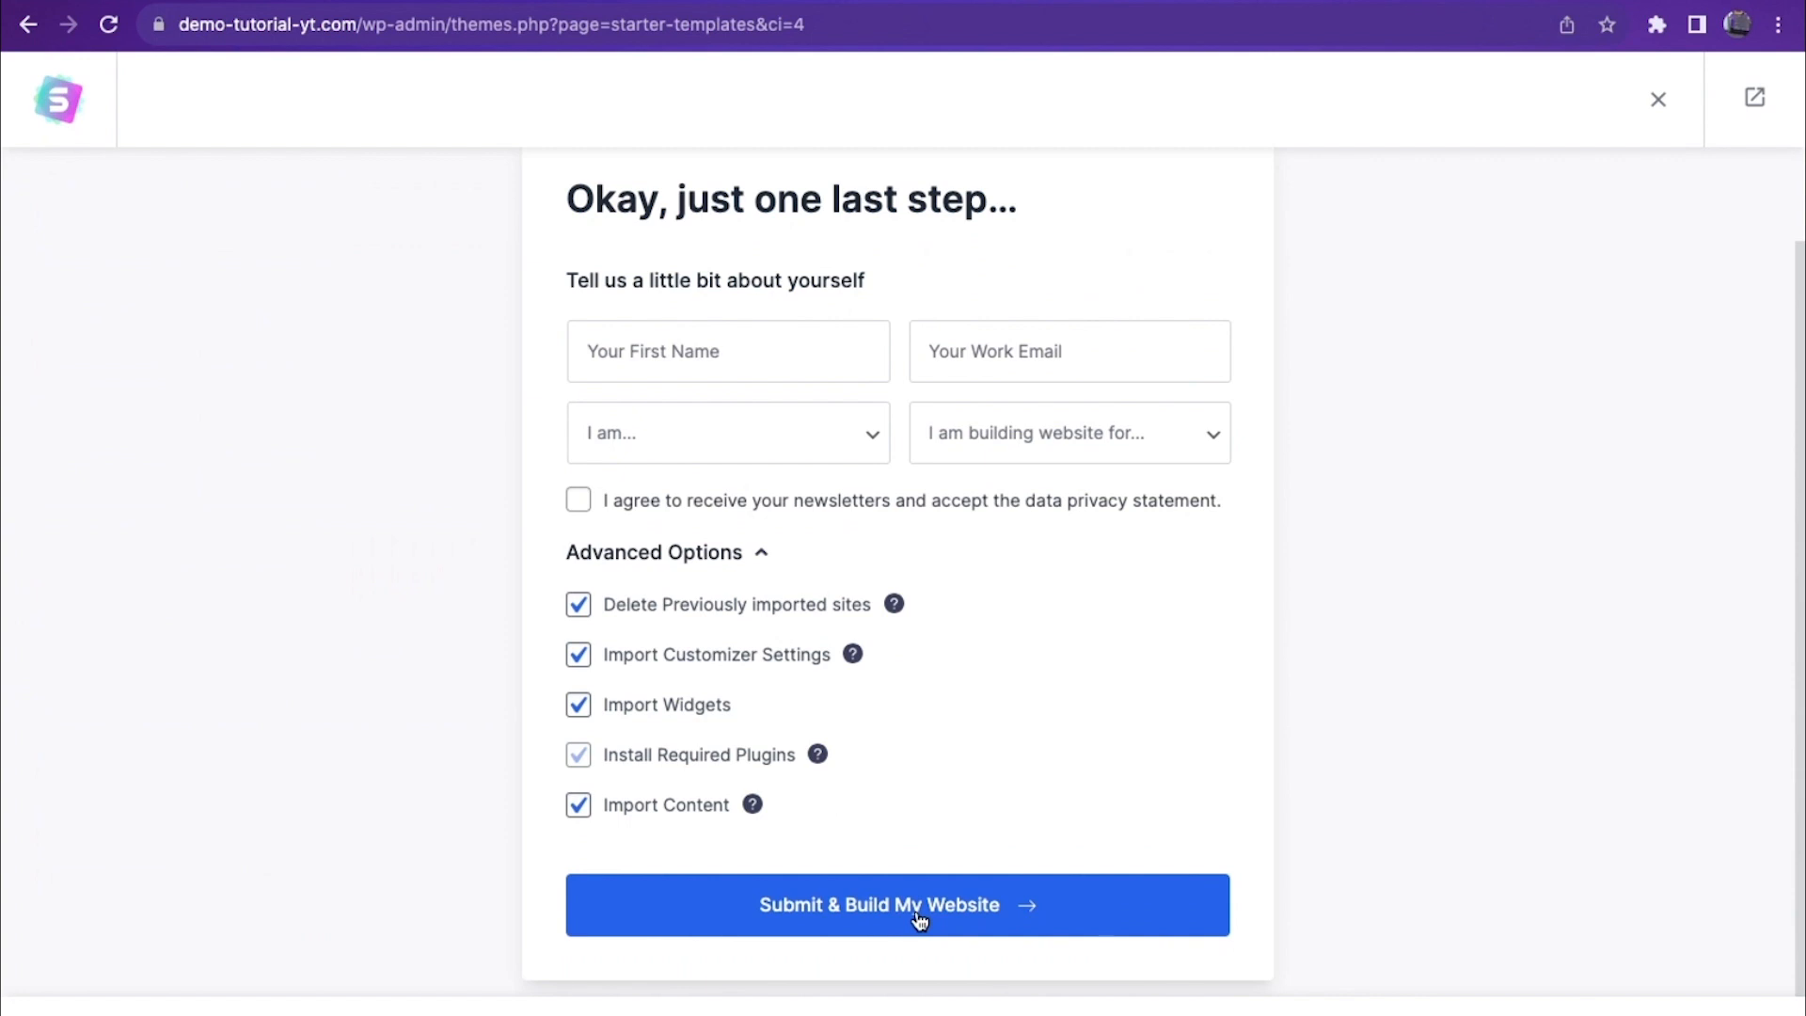
left_click(918, 918)
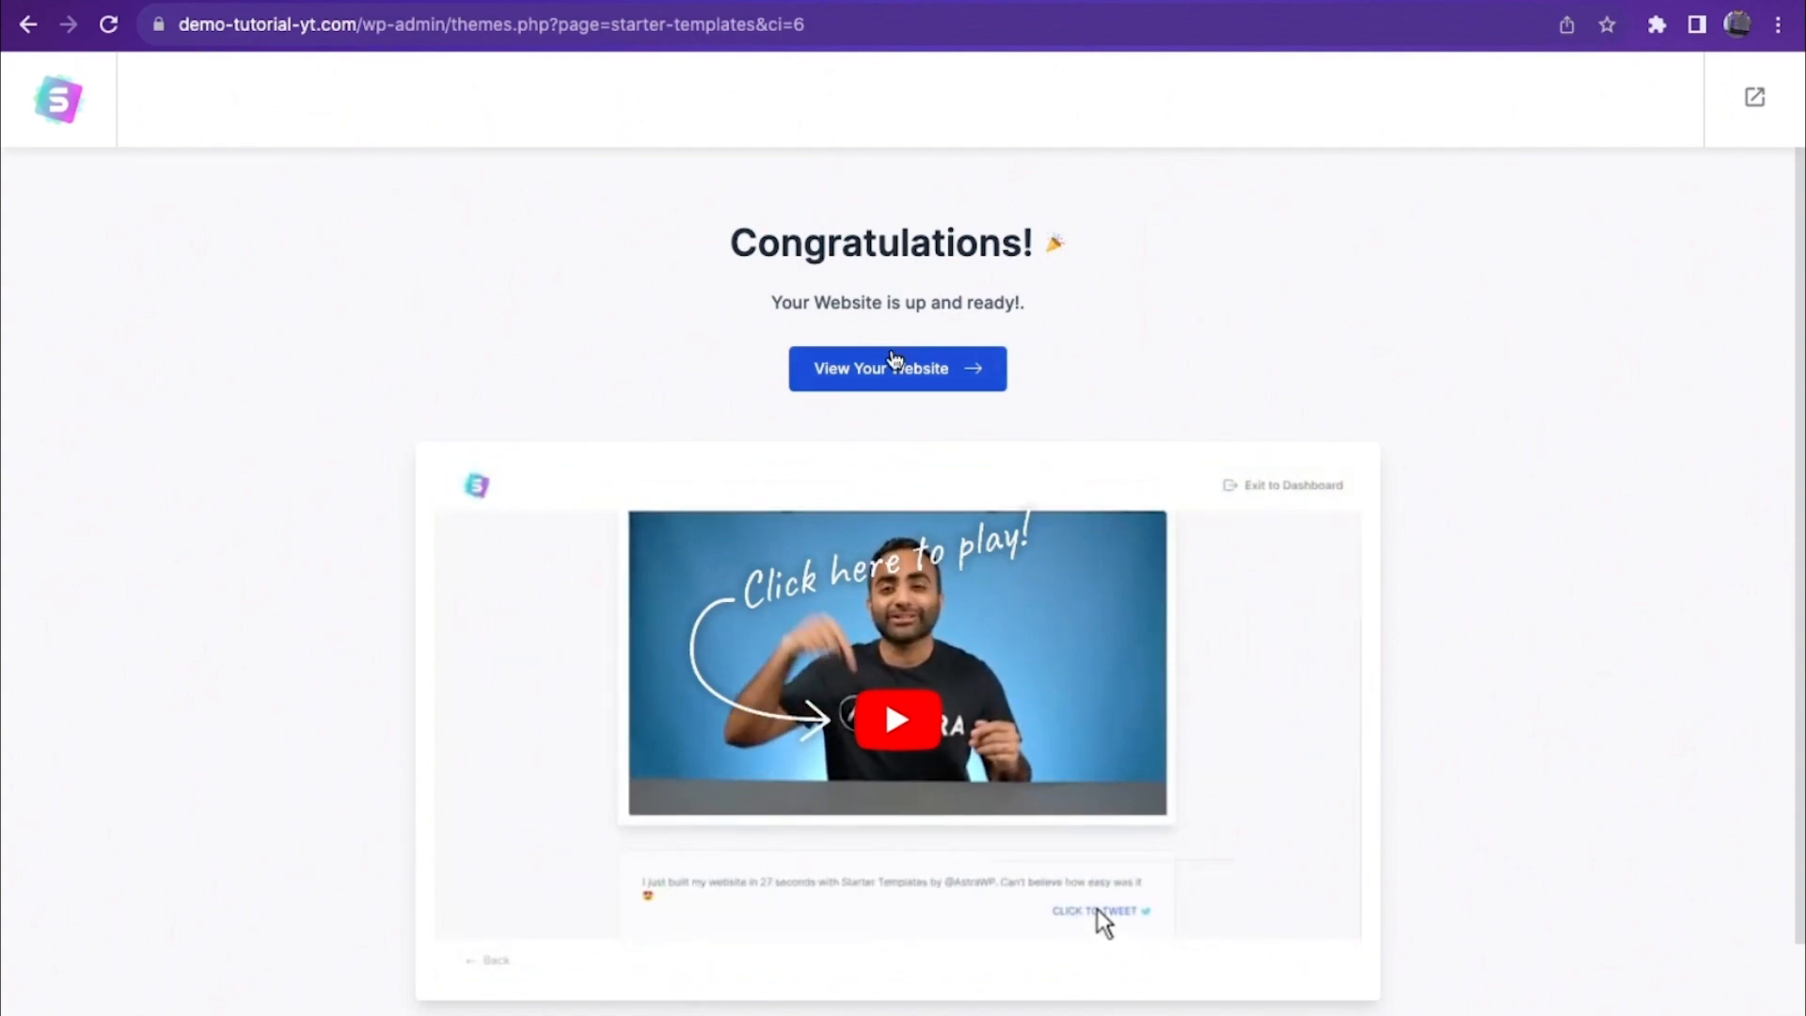
left_click(895, 358)
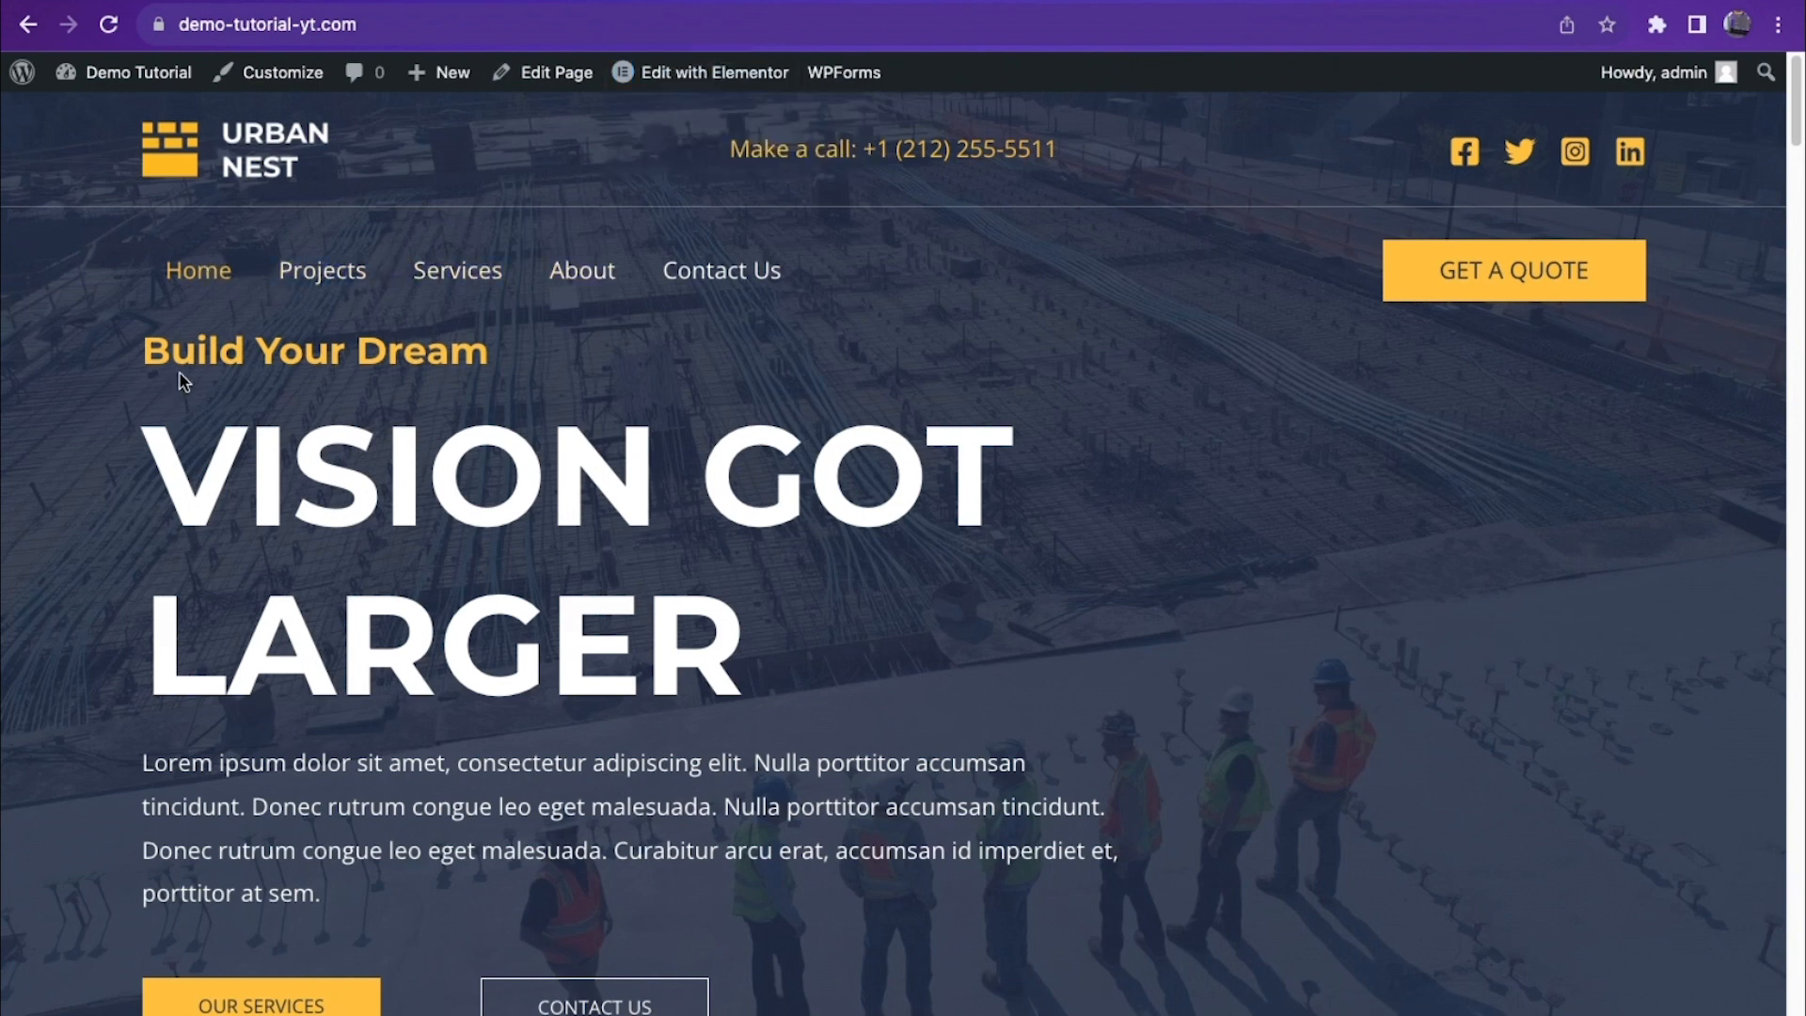
Step: Return to the dashboard and open the Home page from the full page list for editing with Elementor
mouse_move(720, 80)
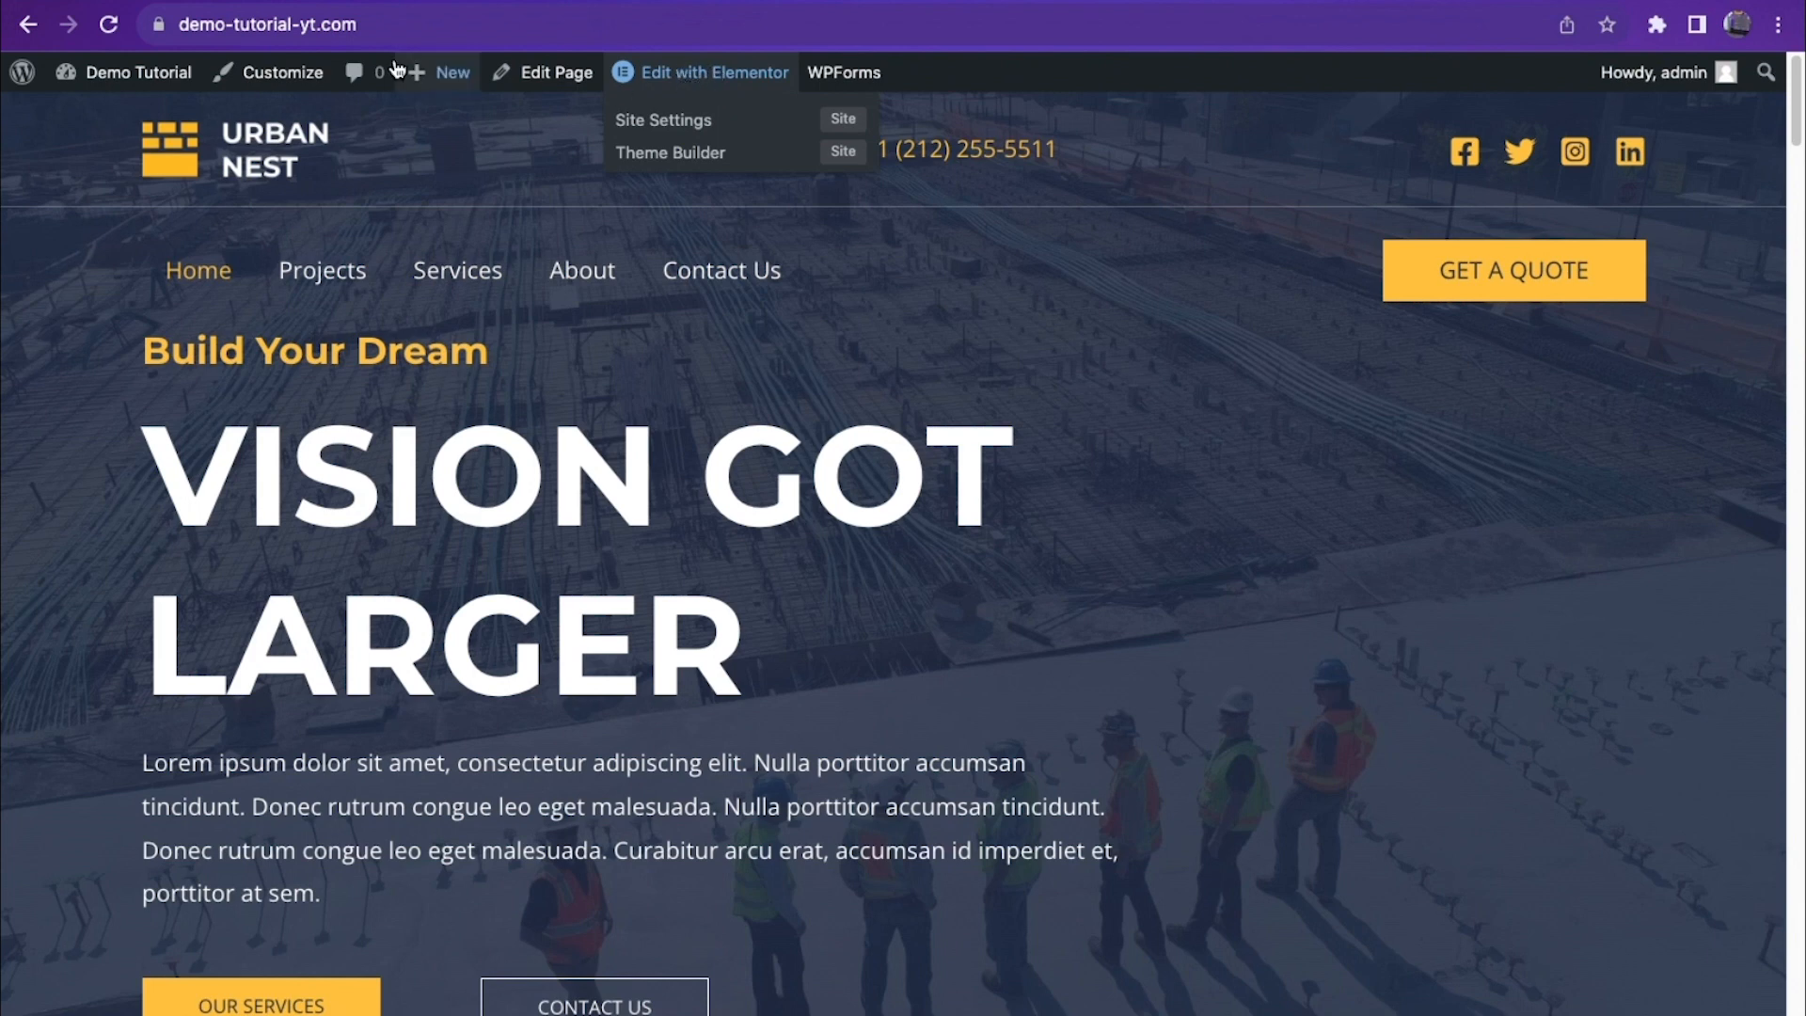
mouse_move(132, 83)
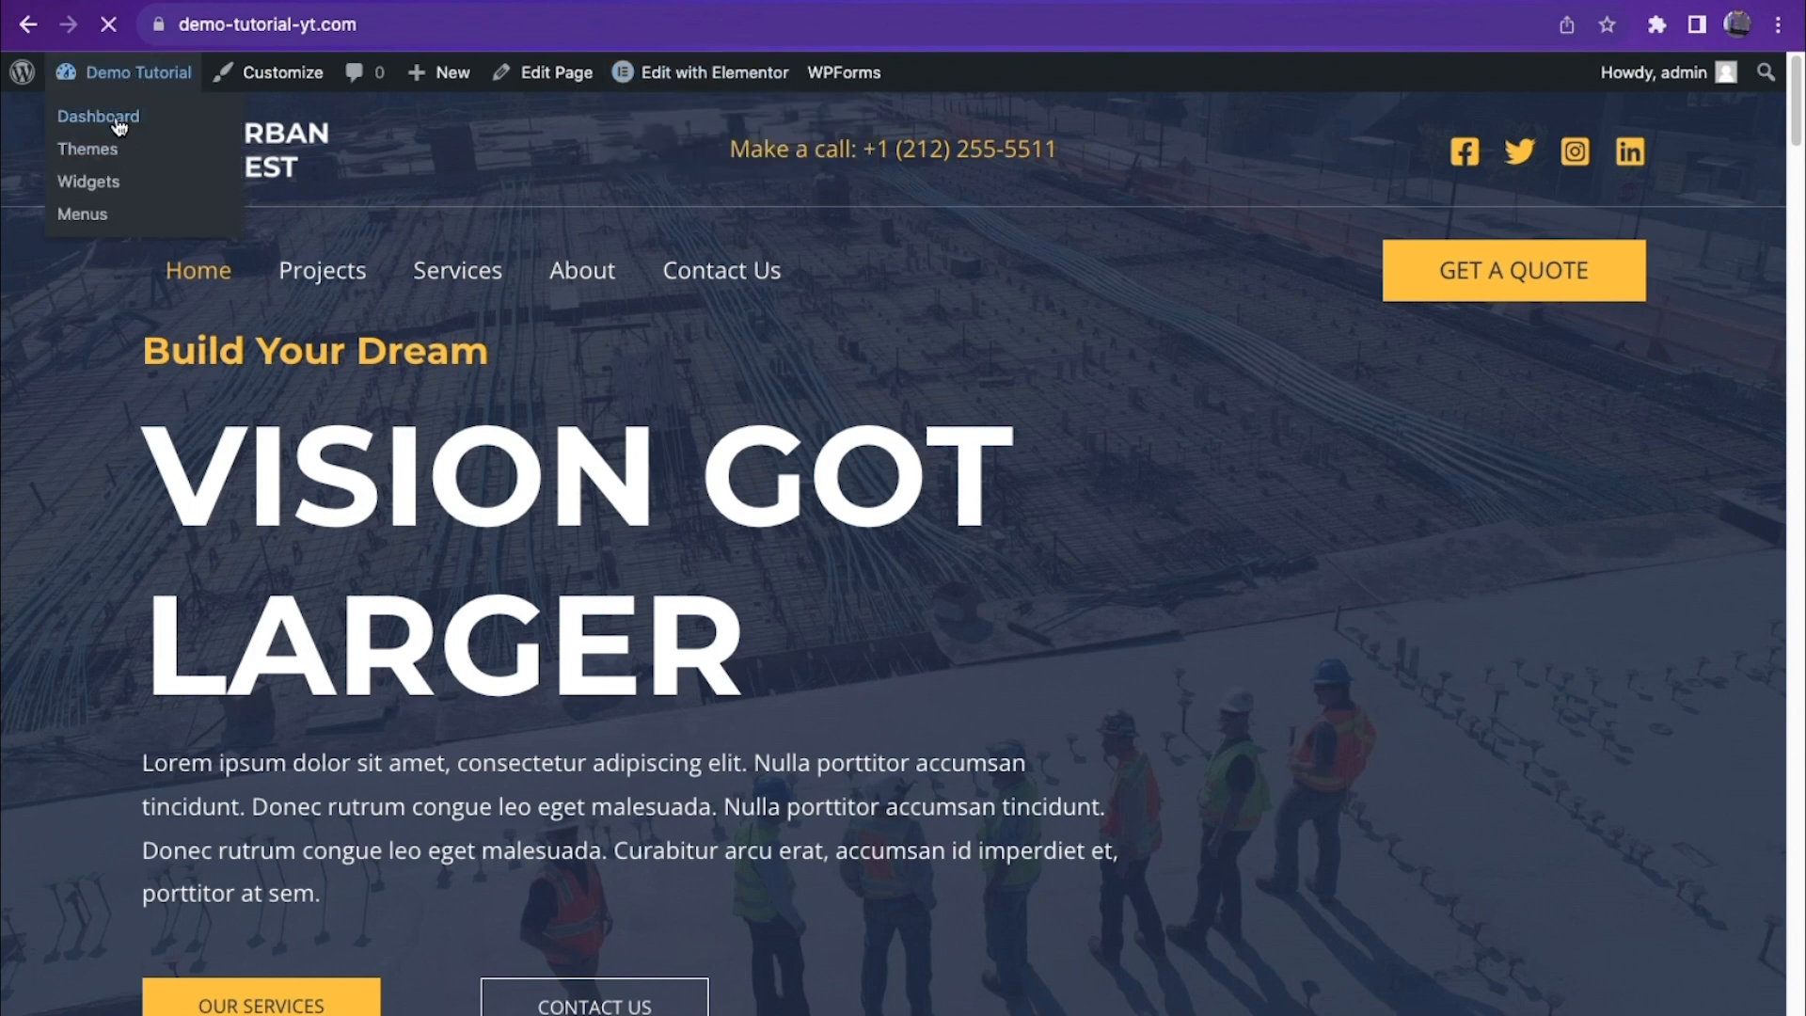
left_click(119, 127)
mouse_move(188, 402)
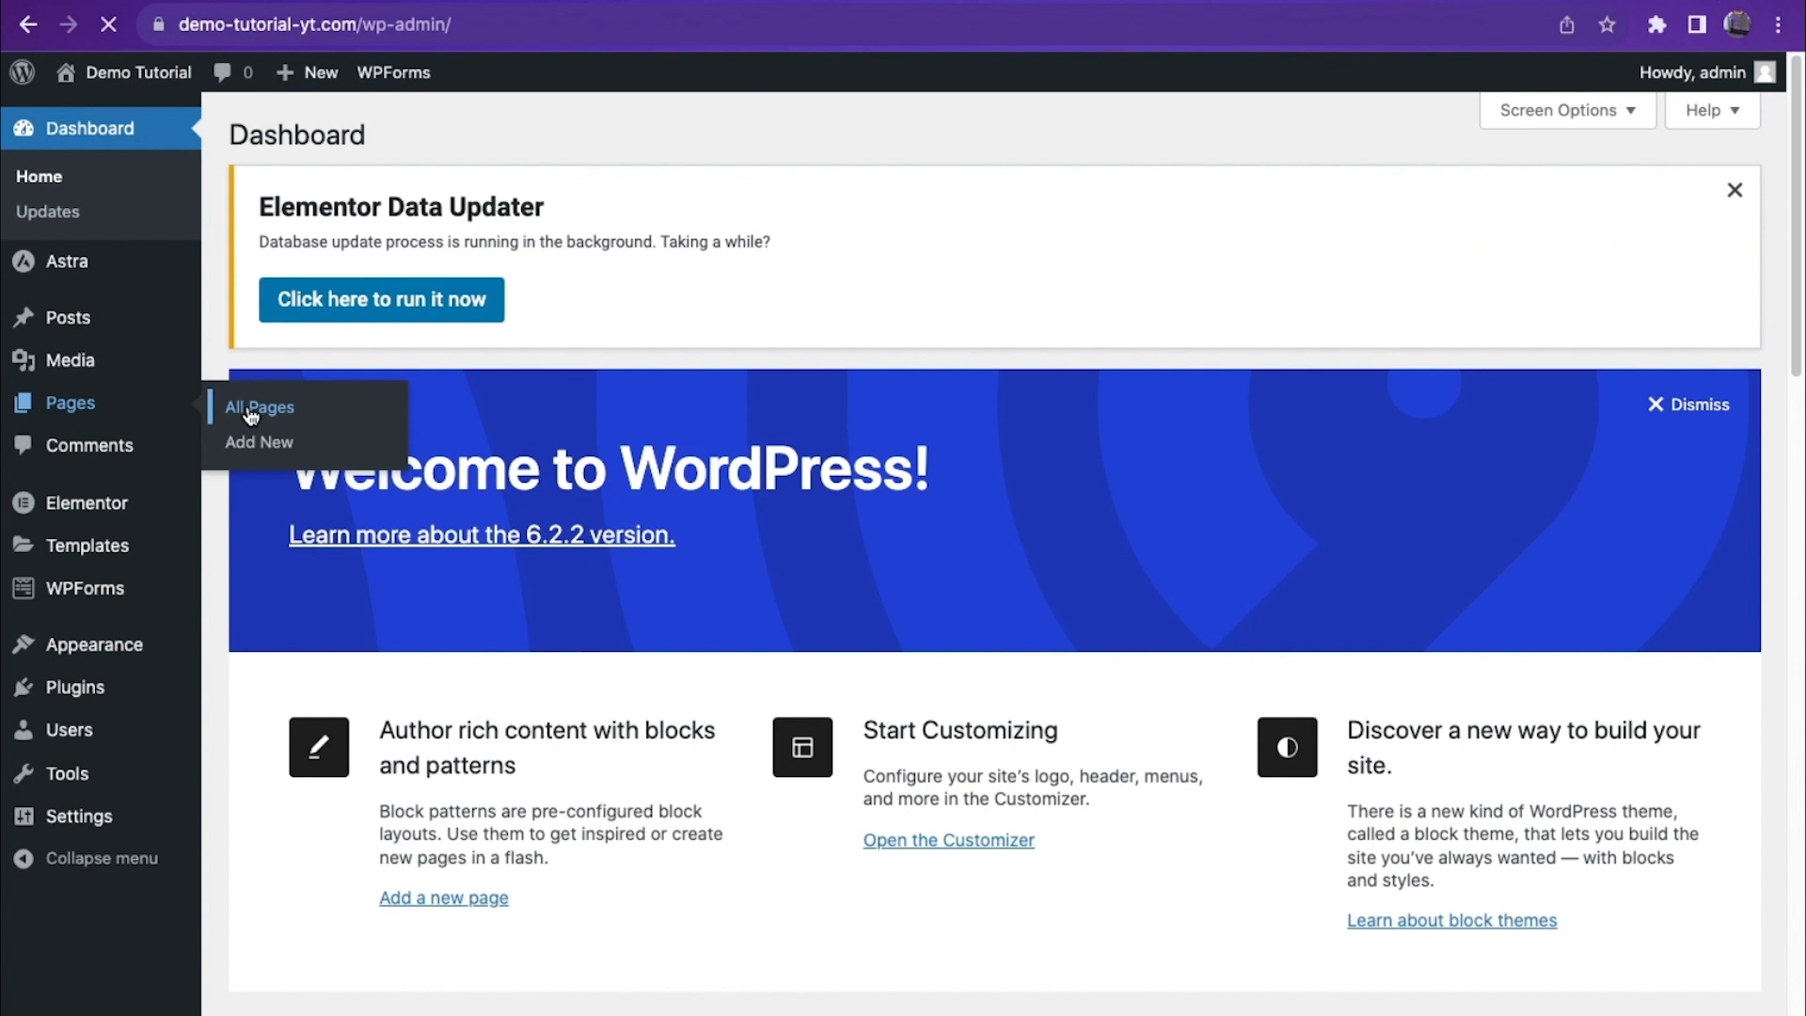
left_click(251, 413)
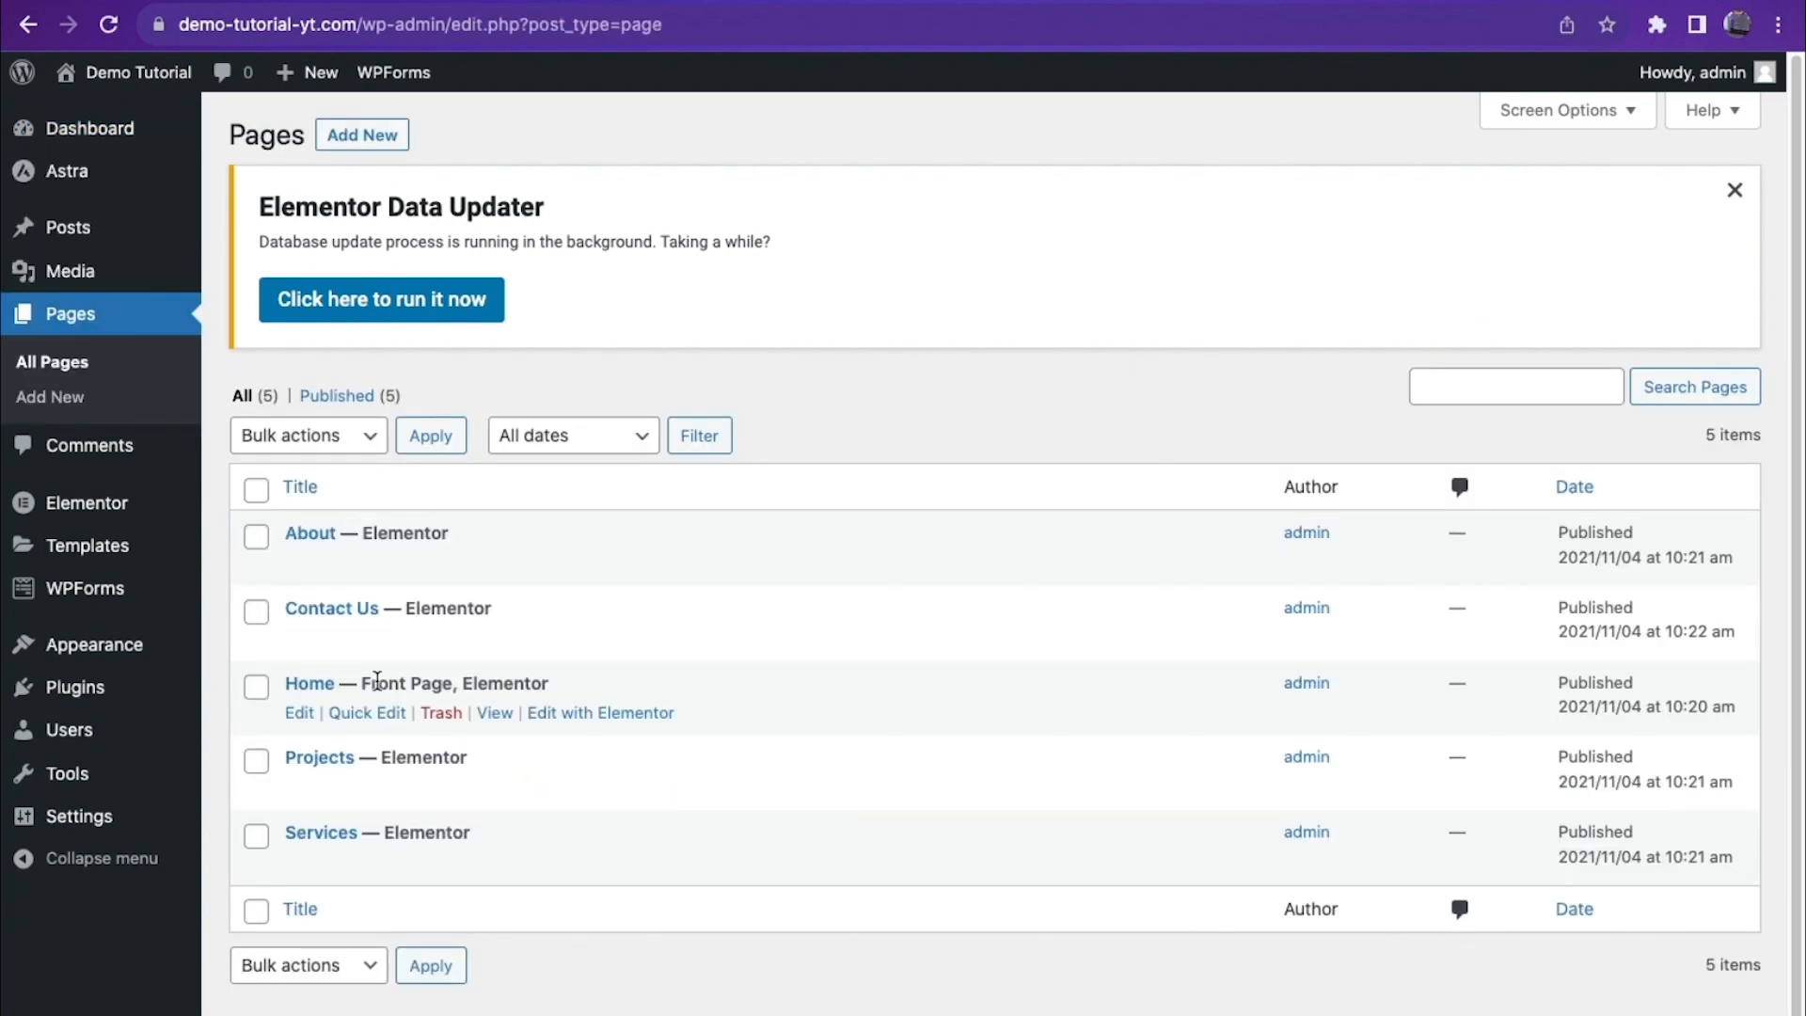
left_click(592, 721)
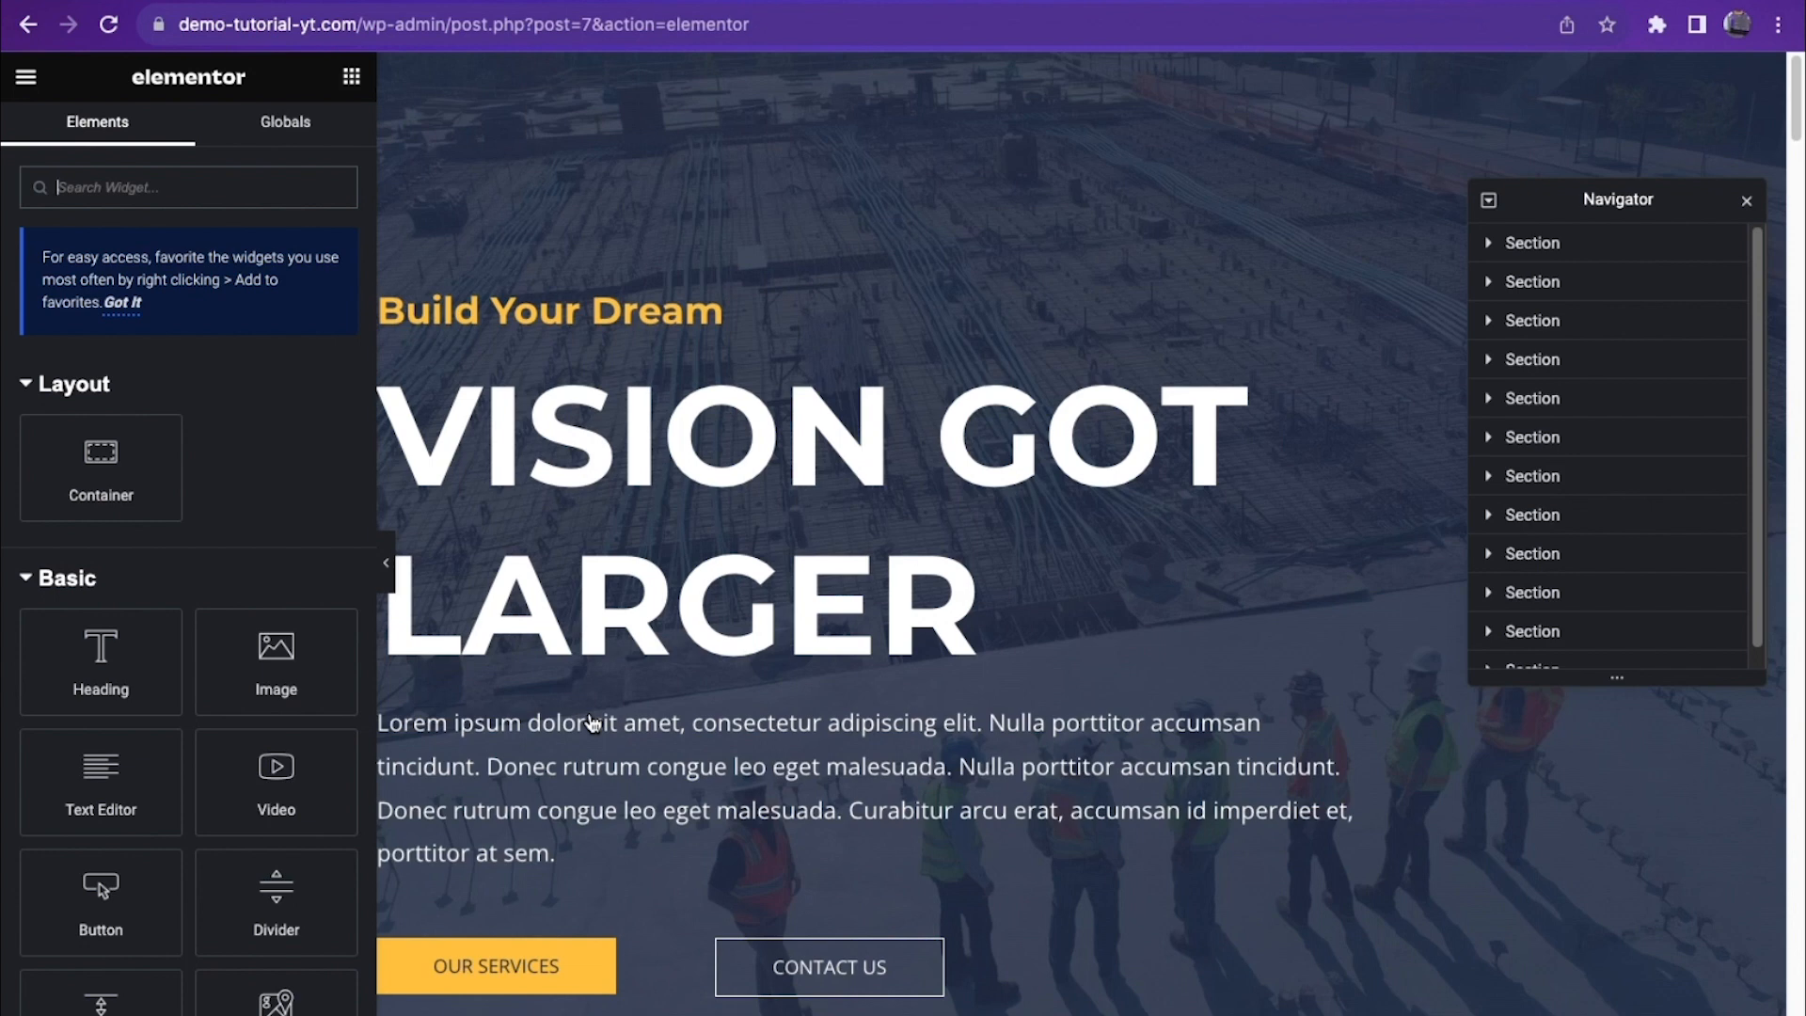
Step: Delete the last letter of the main "Vision Got Larger" heading and retype it
left_click(635, 540)
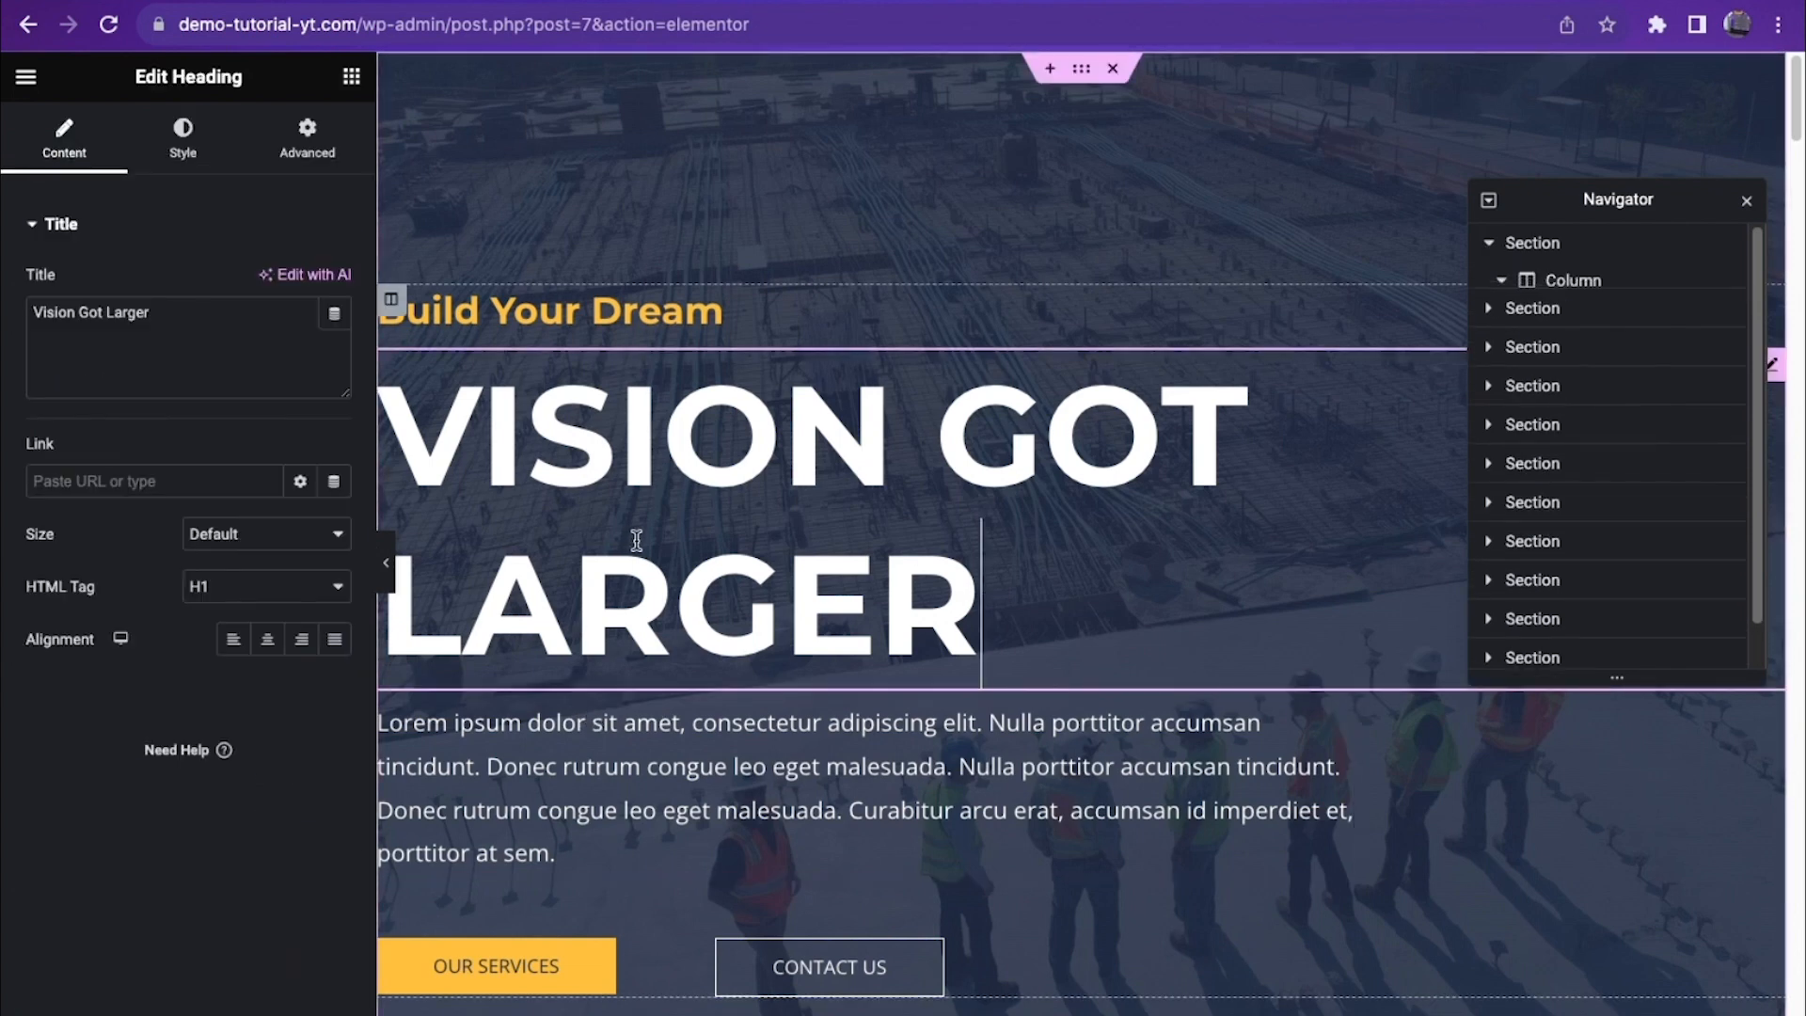
left_click(193, 318)
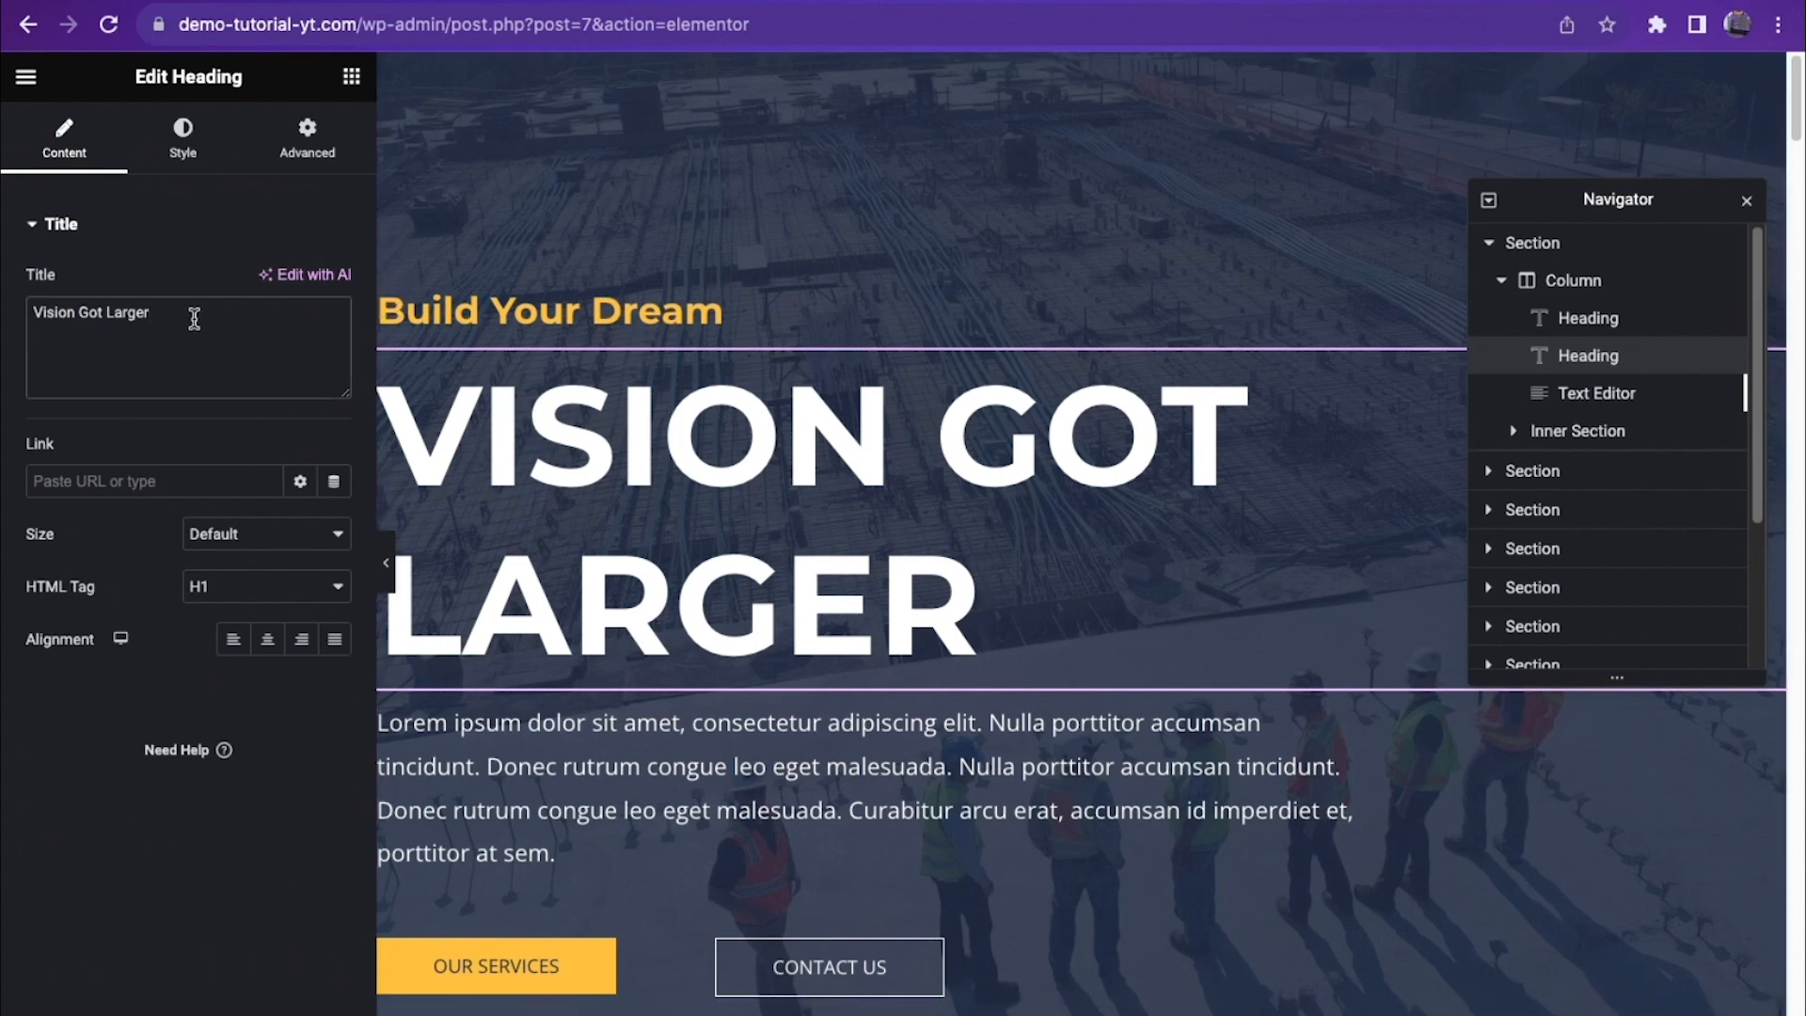
key("BackSpace")
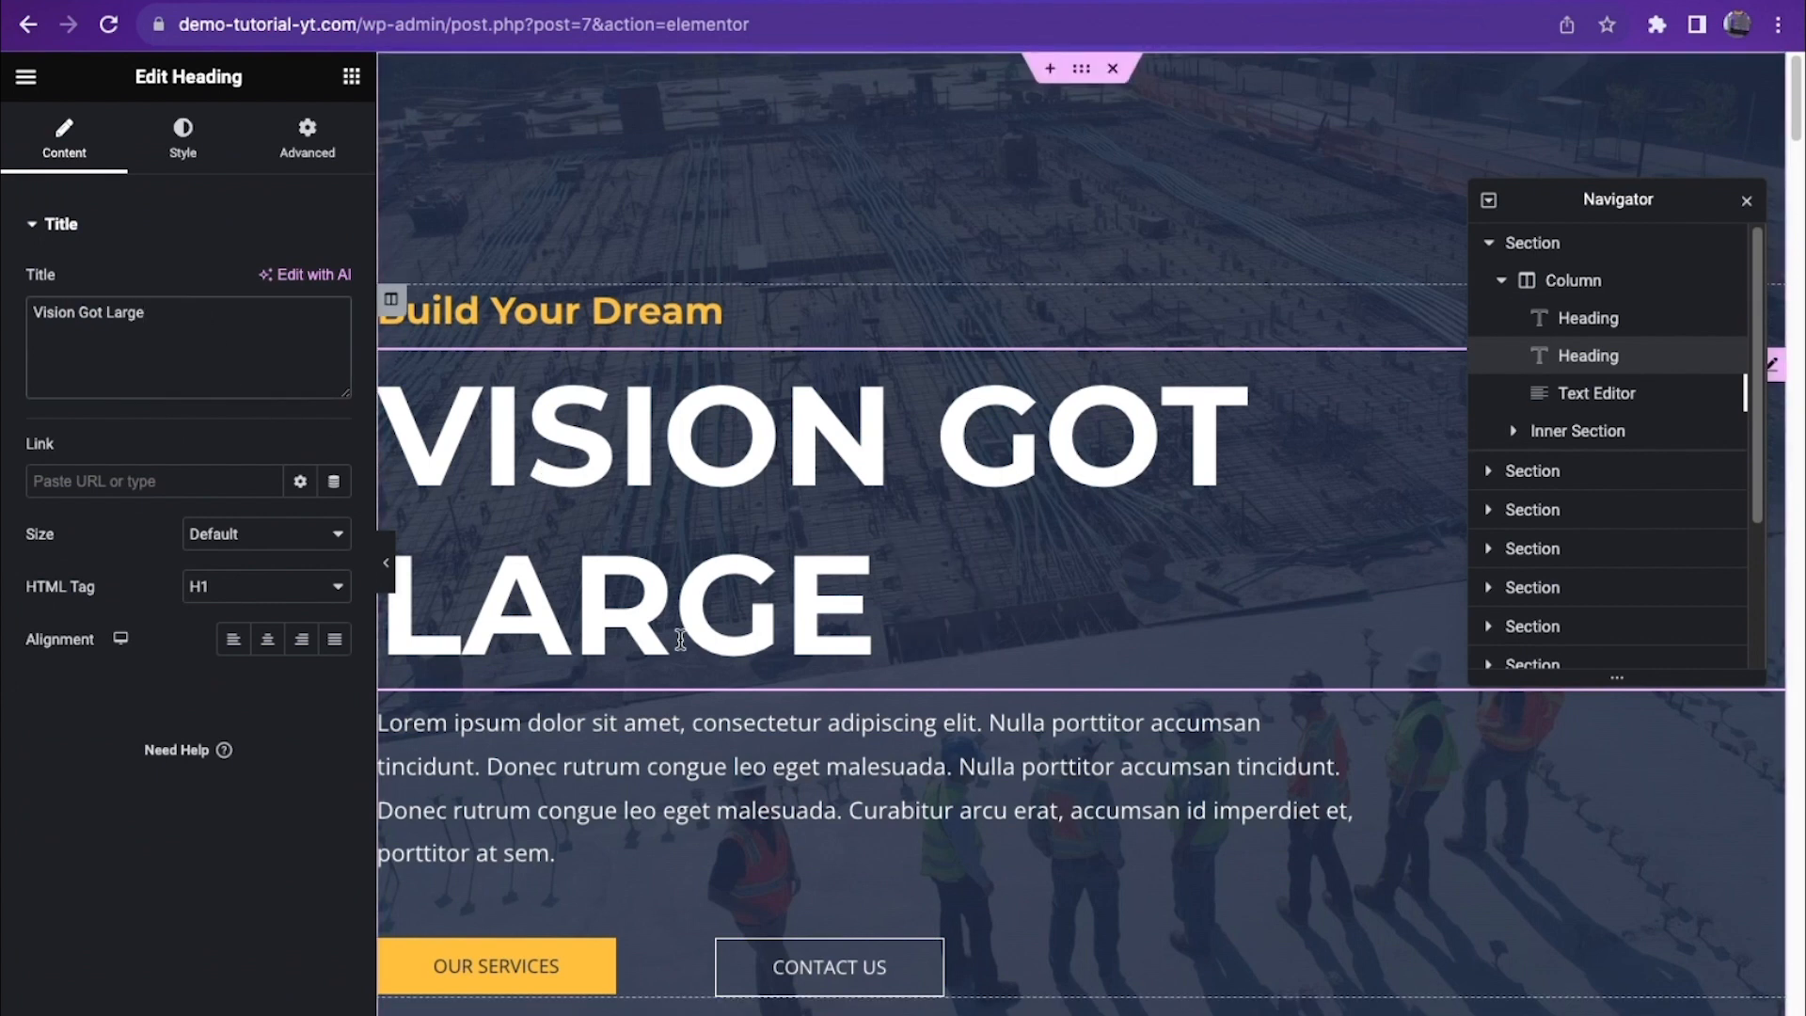
type("r")
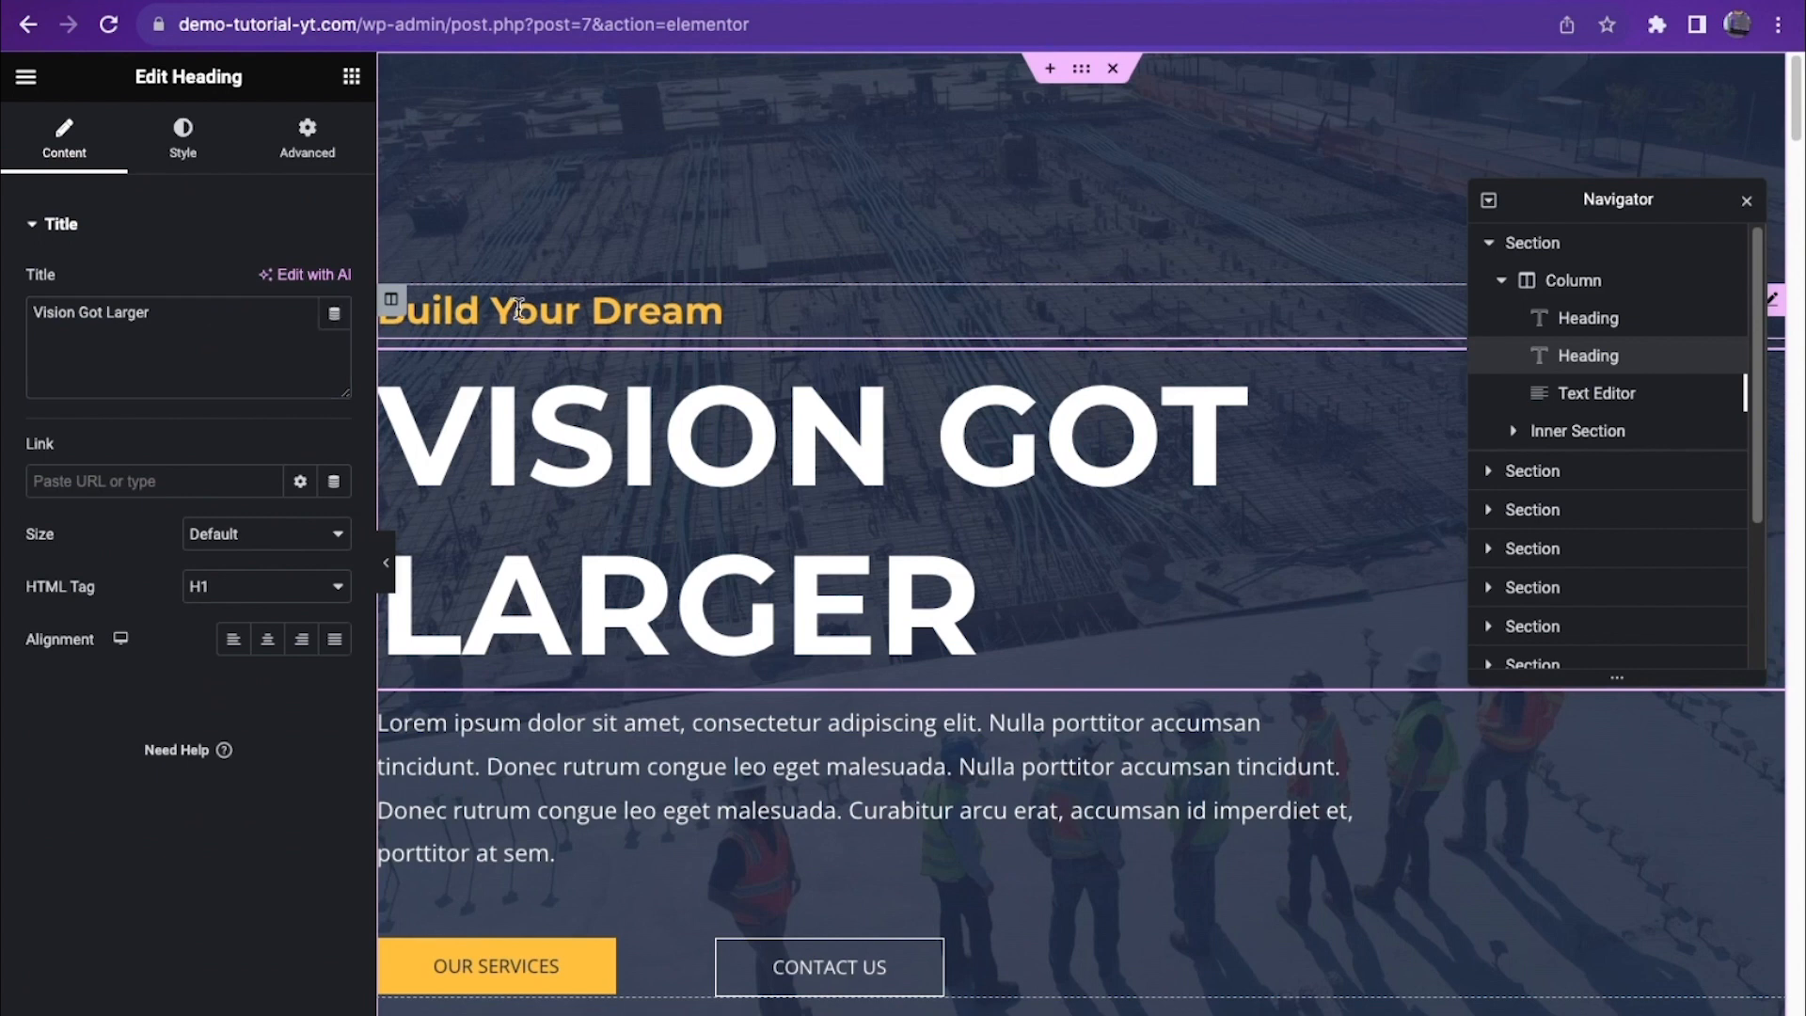
Step: Change the "Build Your Dream" heading's text color to violet-blue #573DFF and dismiss the Global Colors tip
left_click(519, 311)
left_click(182, 139)
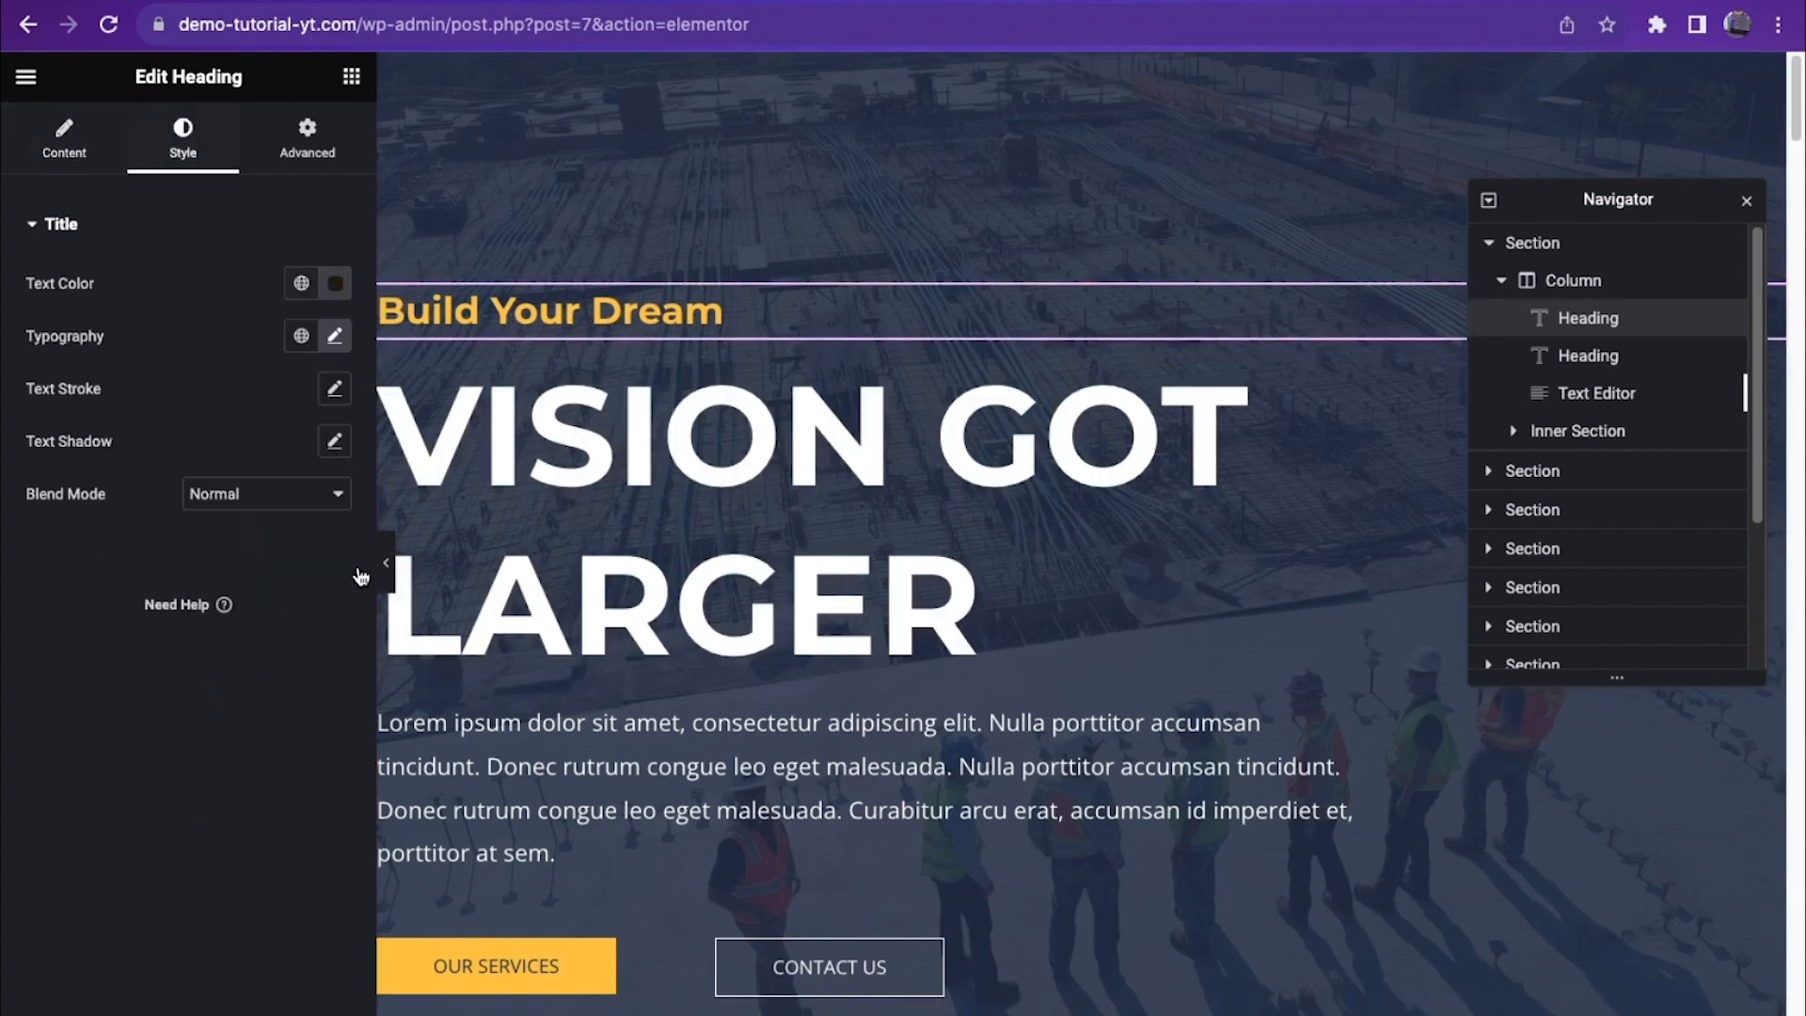
left_click(335, 283)
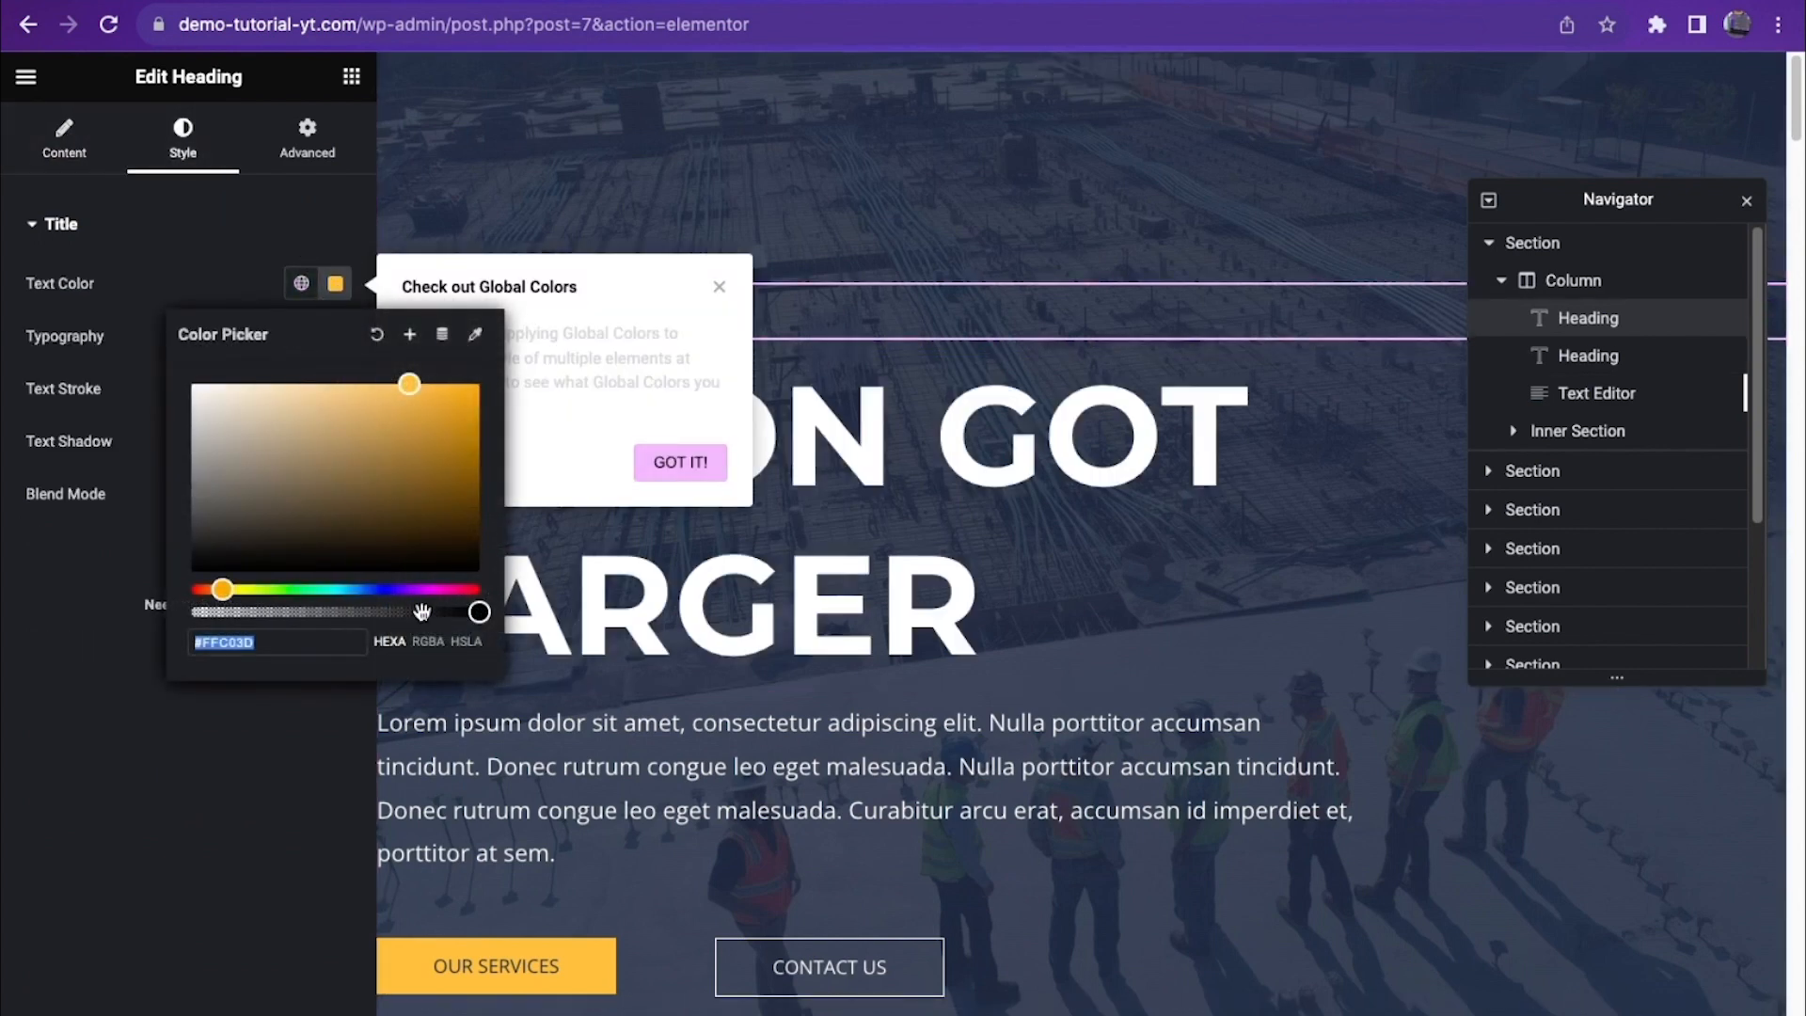
left_click(391, 601)
left_click(720, 289)
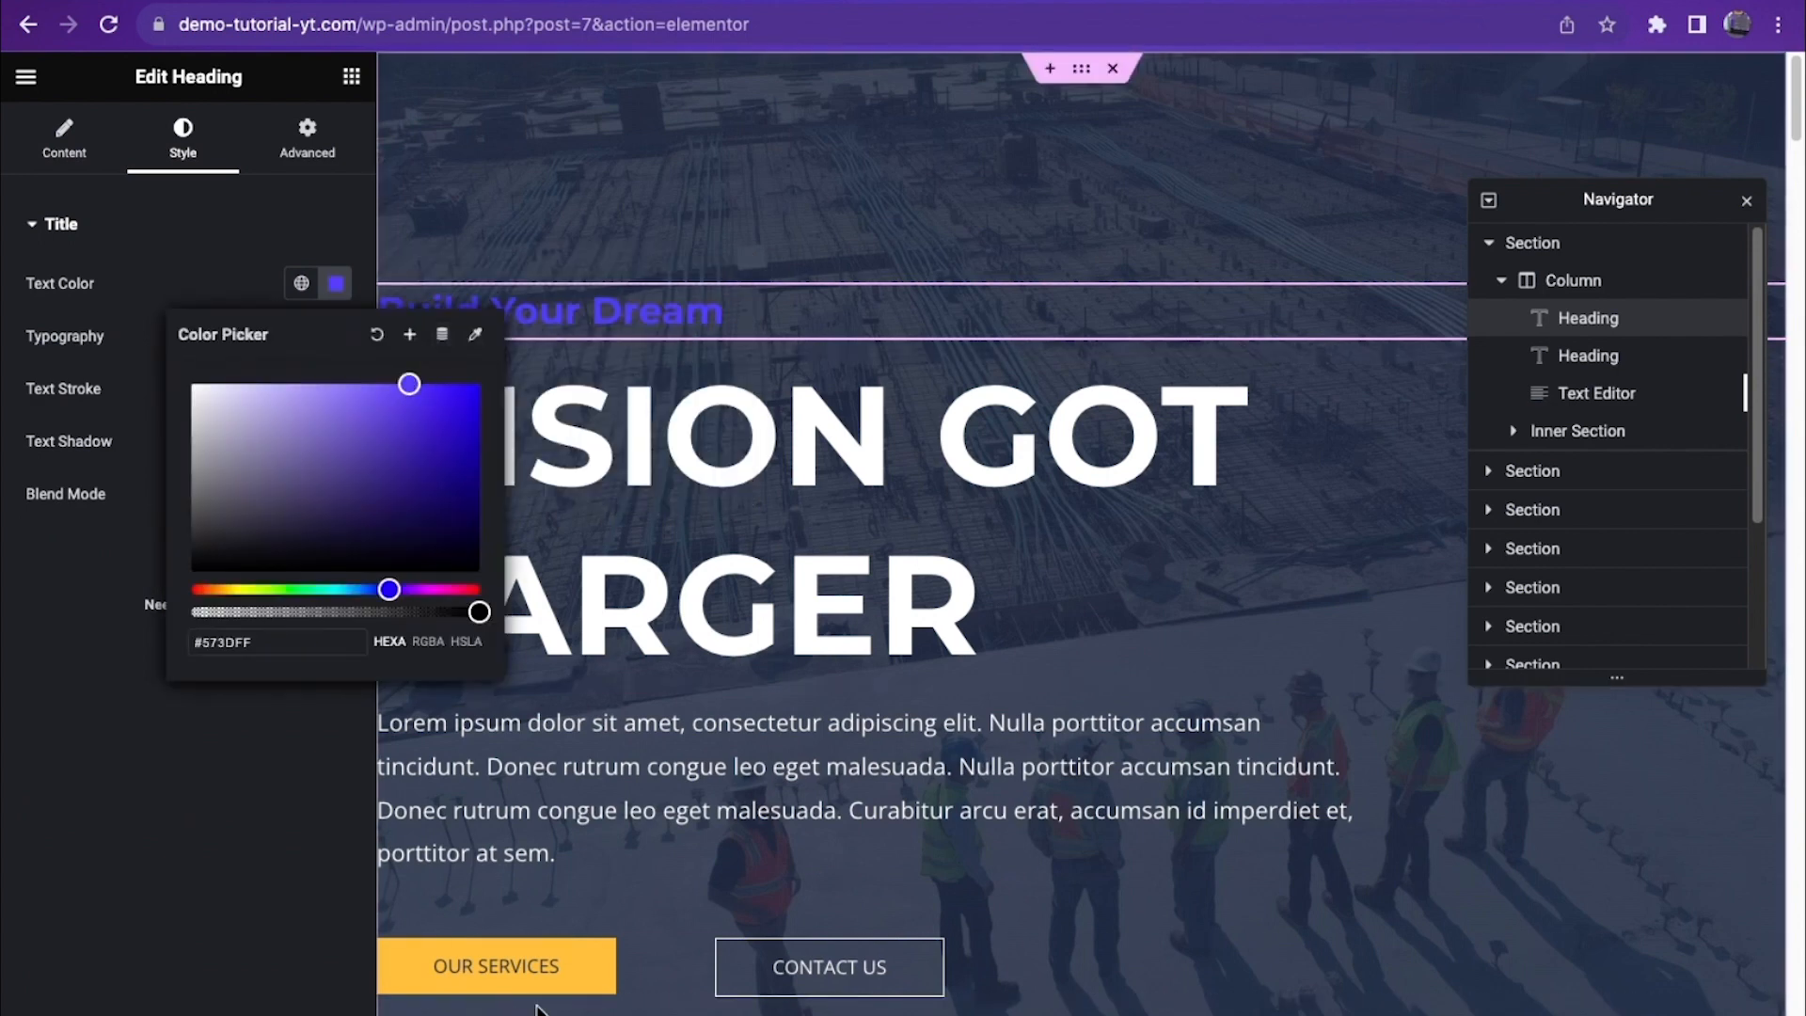
Step: Set the Our Services button's border radius to 100 px on all corners
left_click(564, 969)
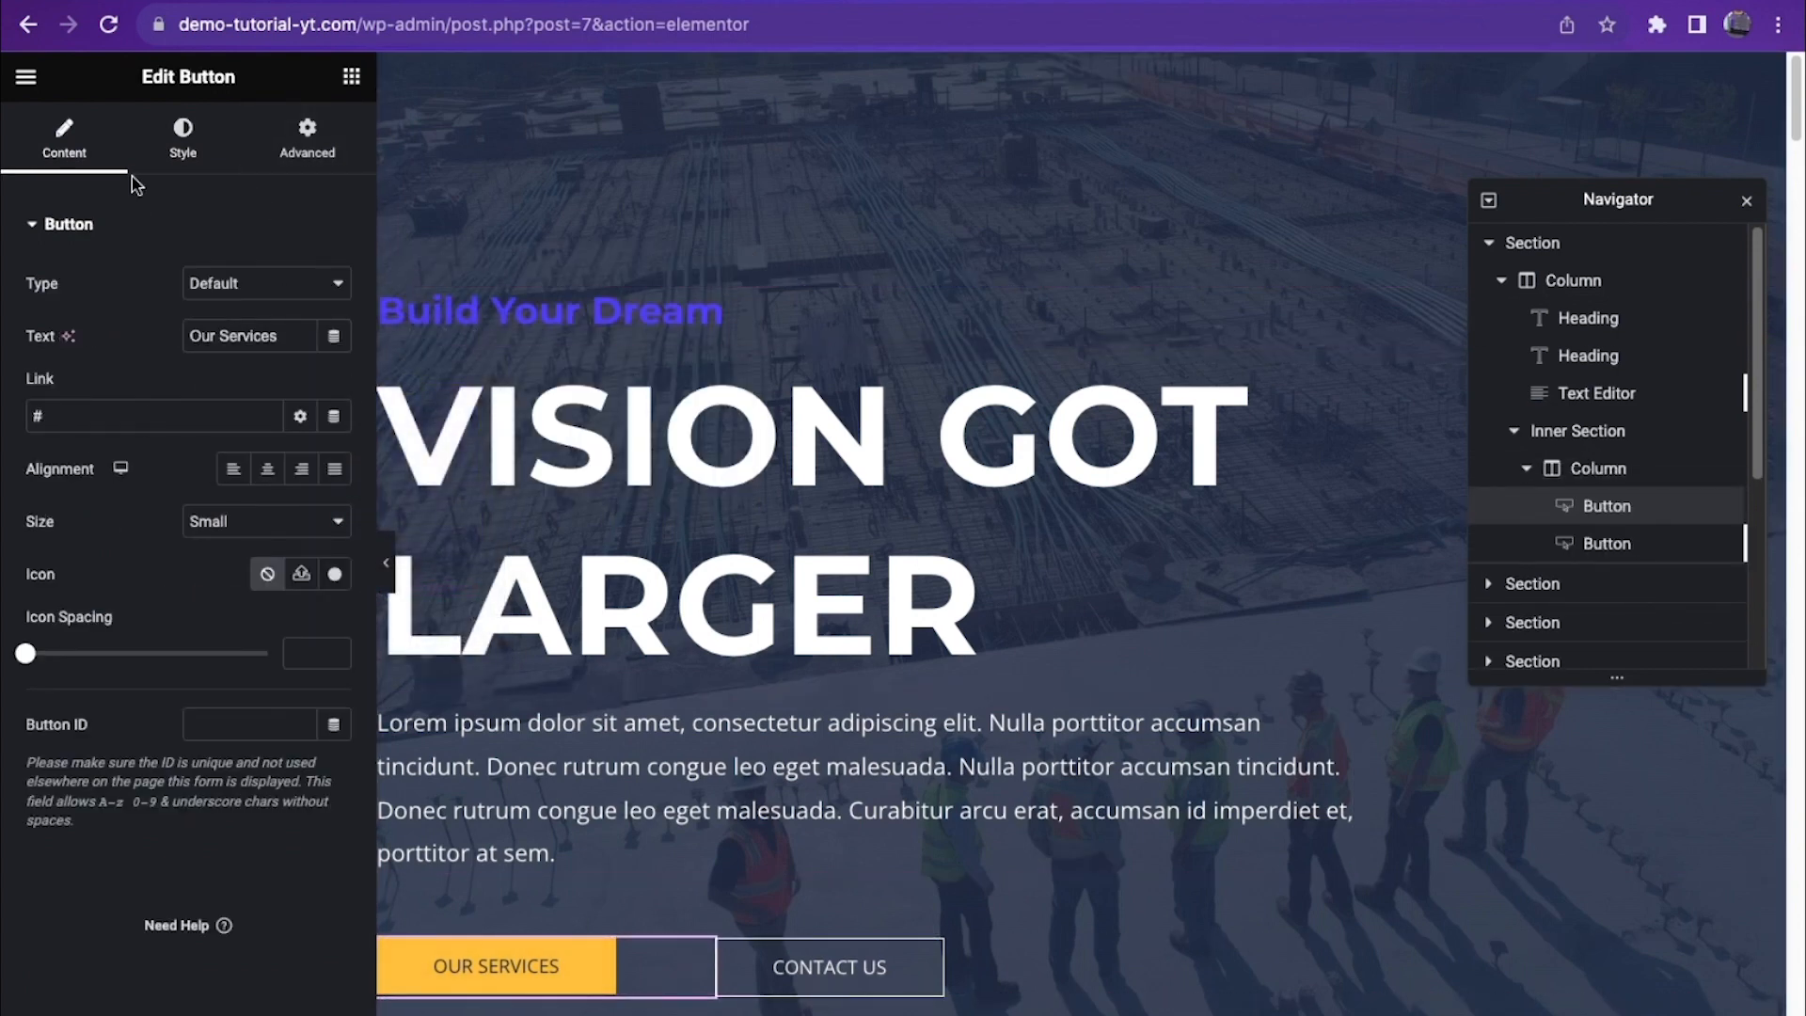
left_click(182, 136)
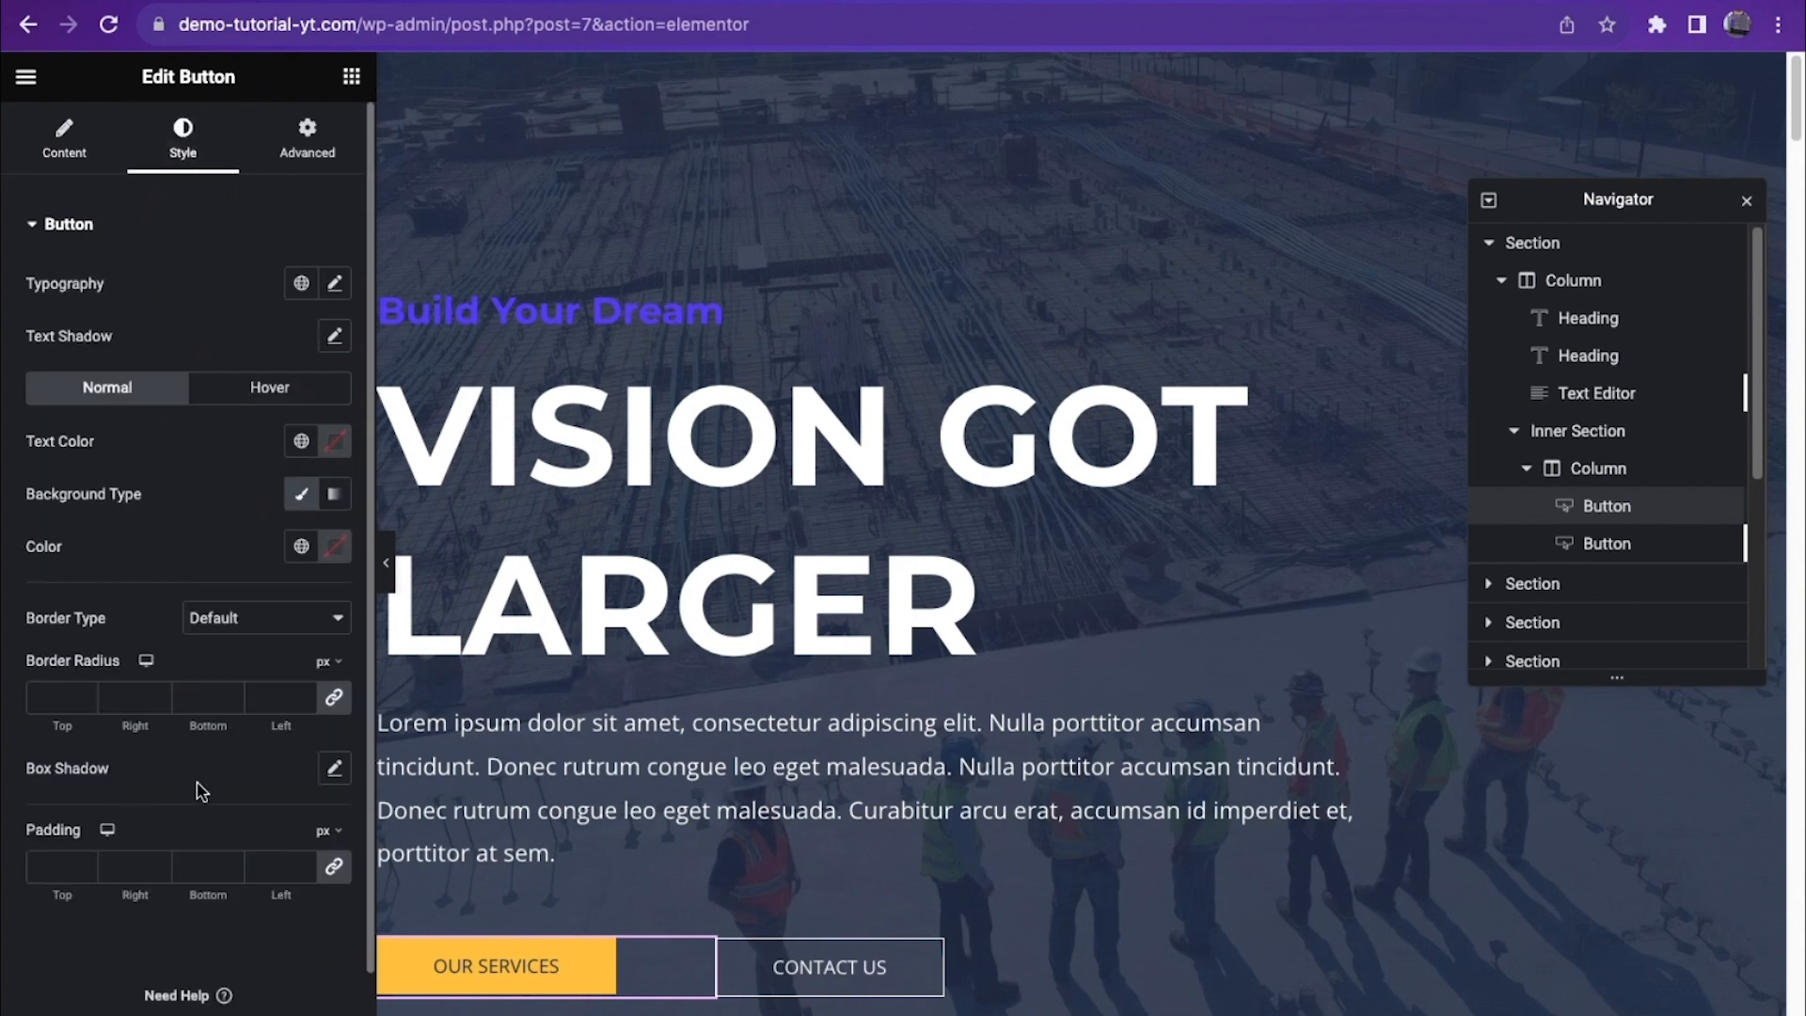
scroll(201, 790, "down", 1)
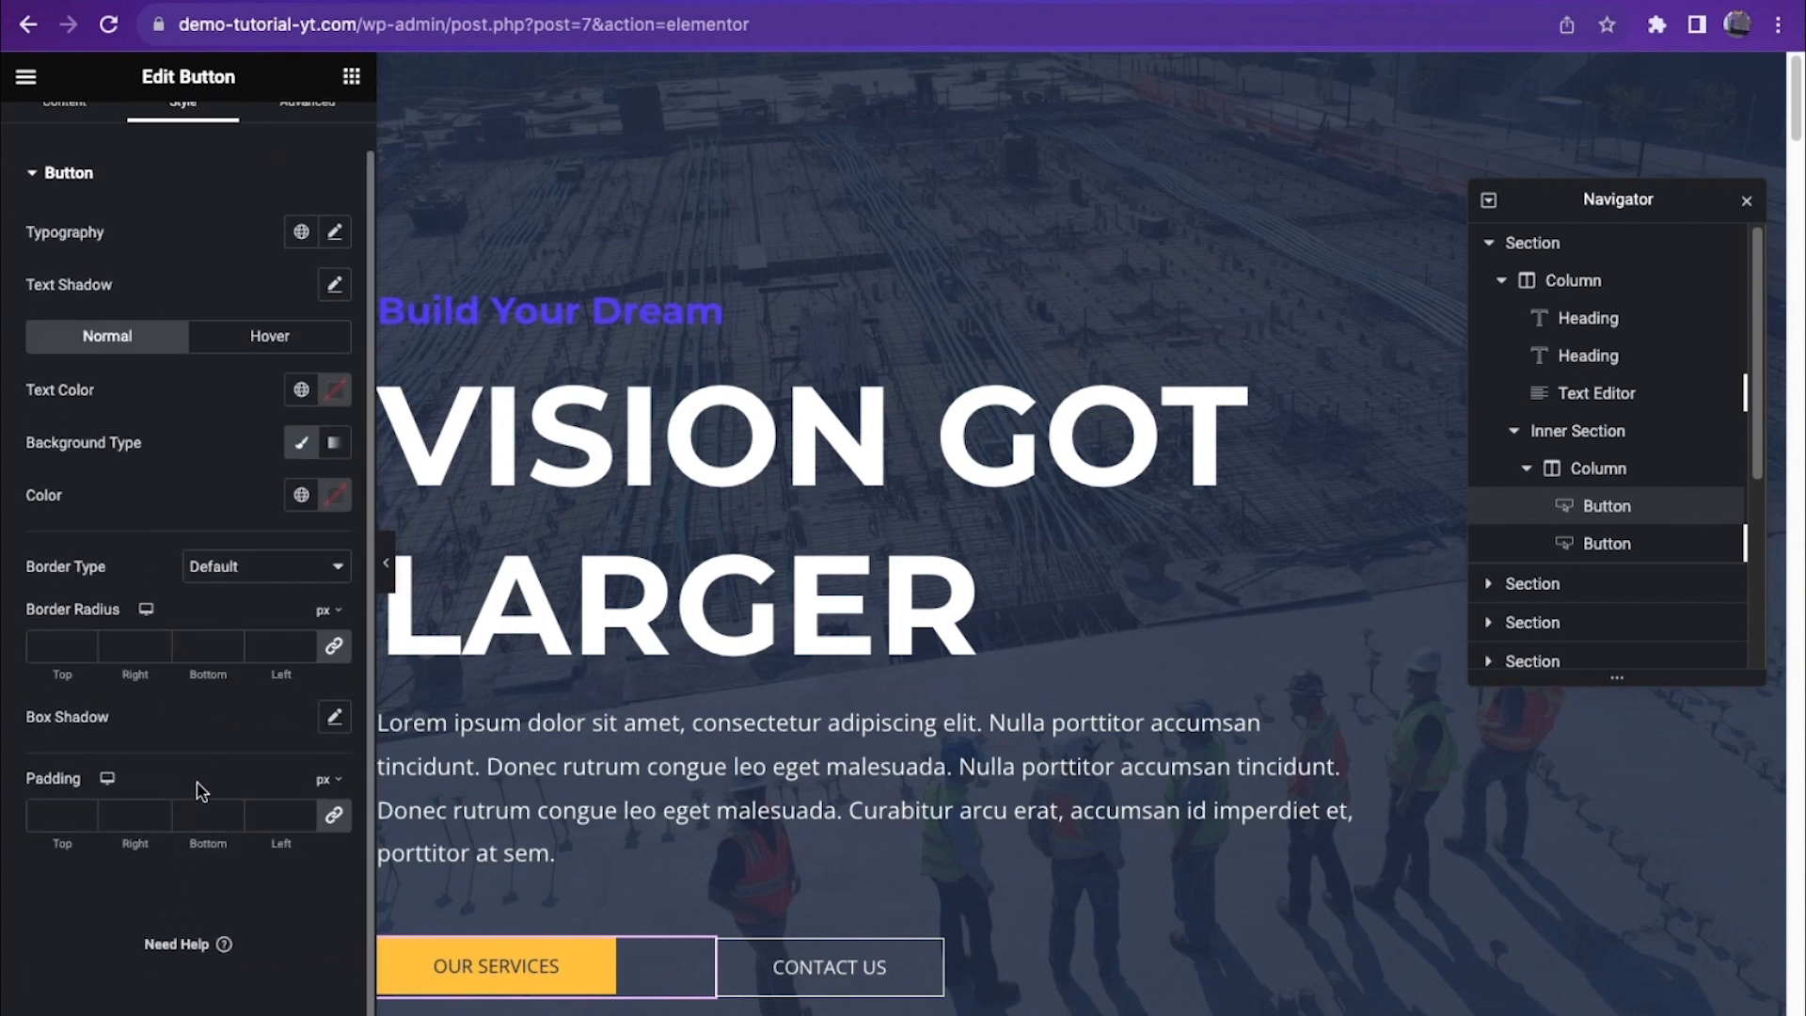
left_click(65, 656)
type("00")
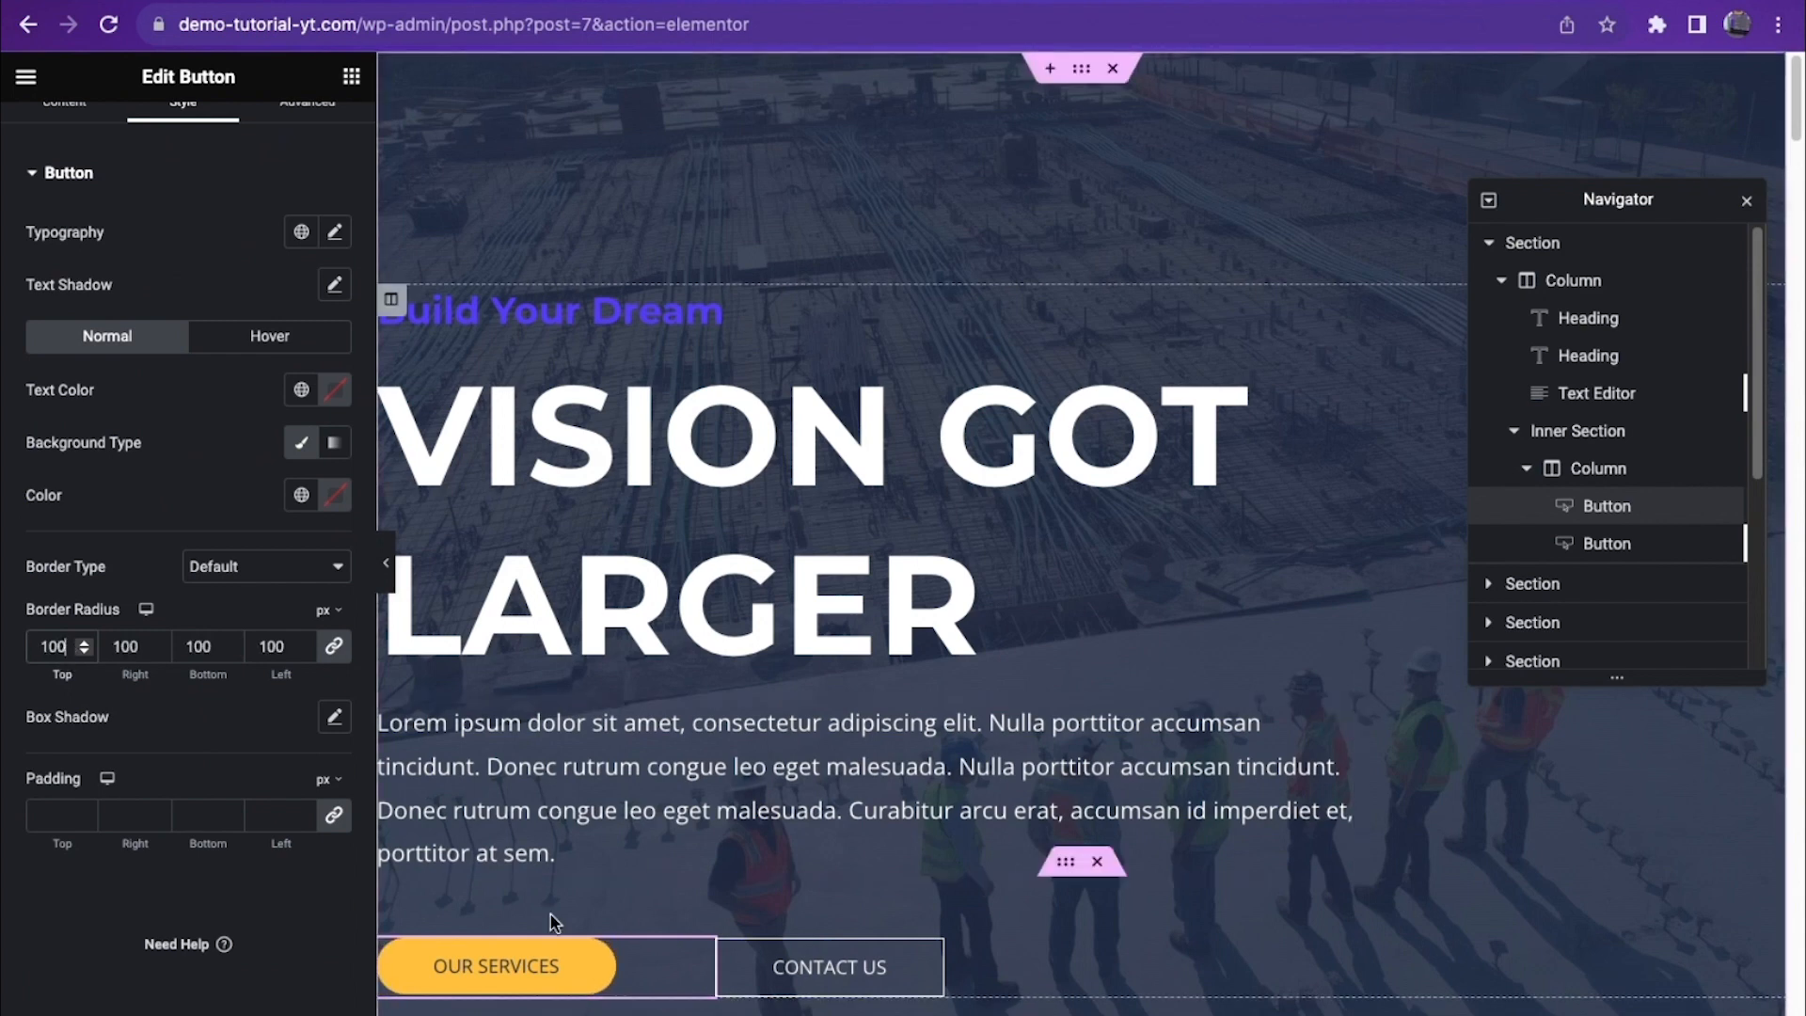
Step: Change the Our Services button's normal background color to a saturated blue
scroll(553, 931, "down", 4)
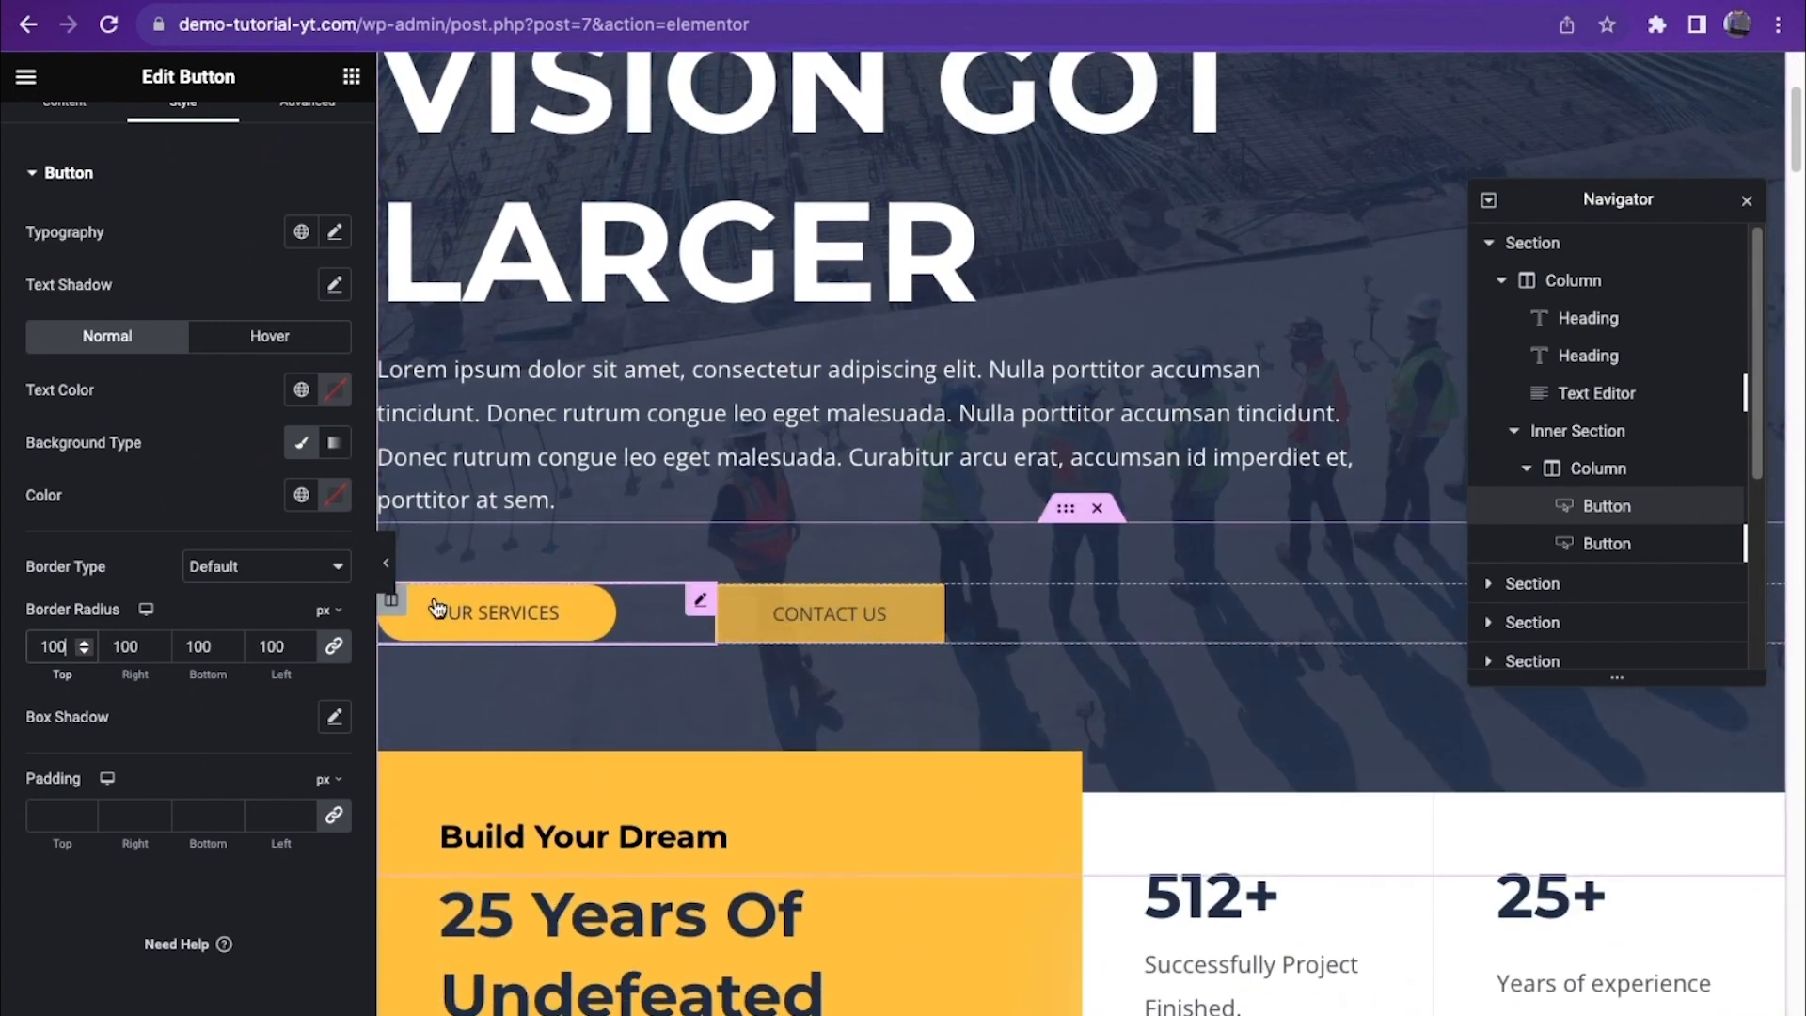
left_click(338, 496)
left_click(339, 497)
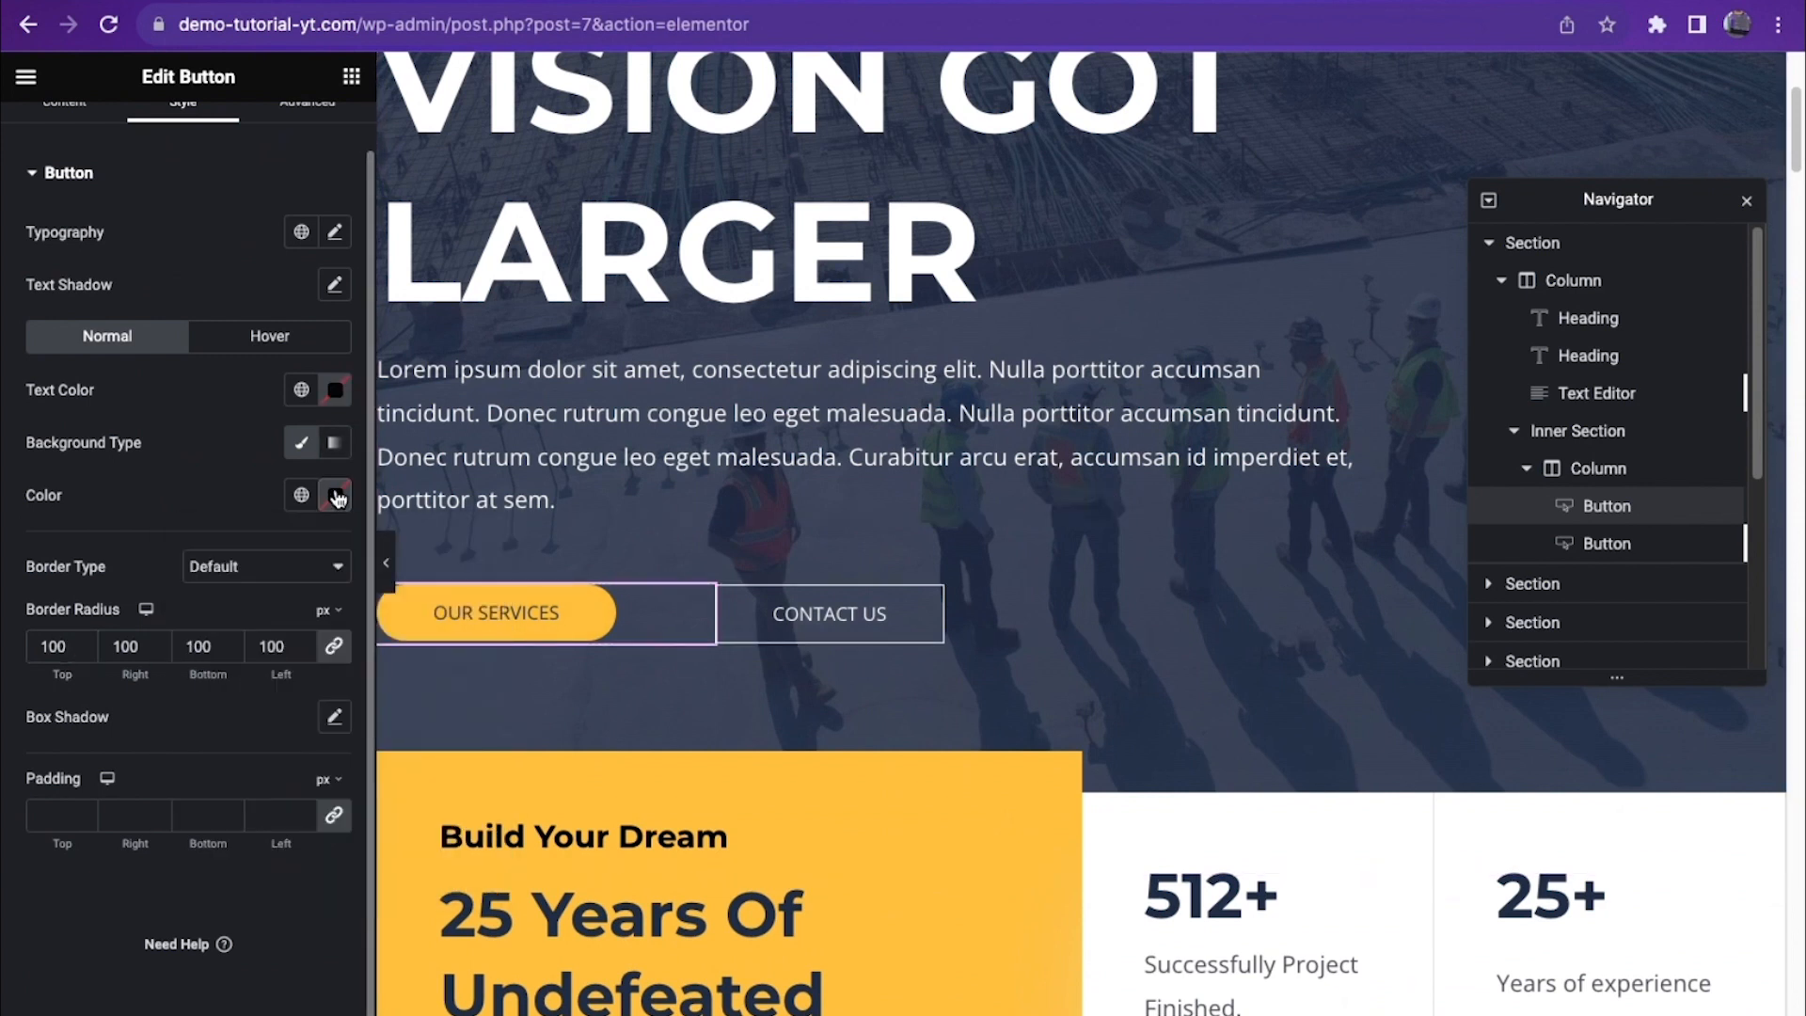
left_click(338, 497)
left_click_drag(335, 781, 426, 774)
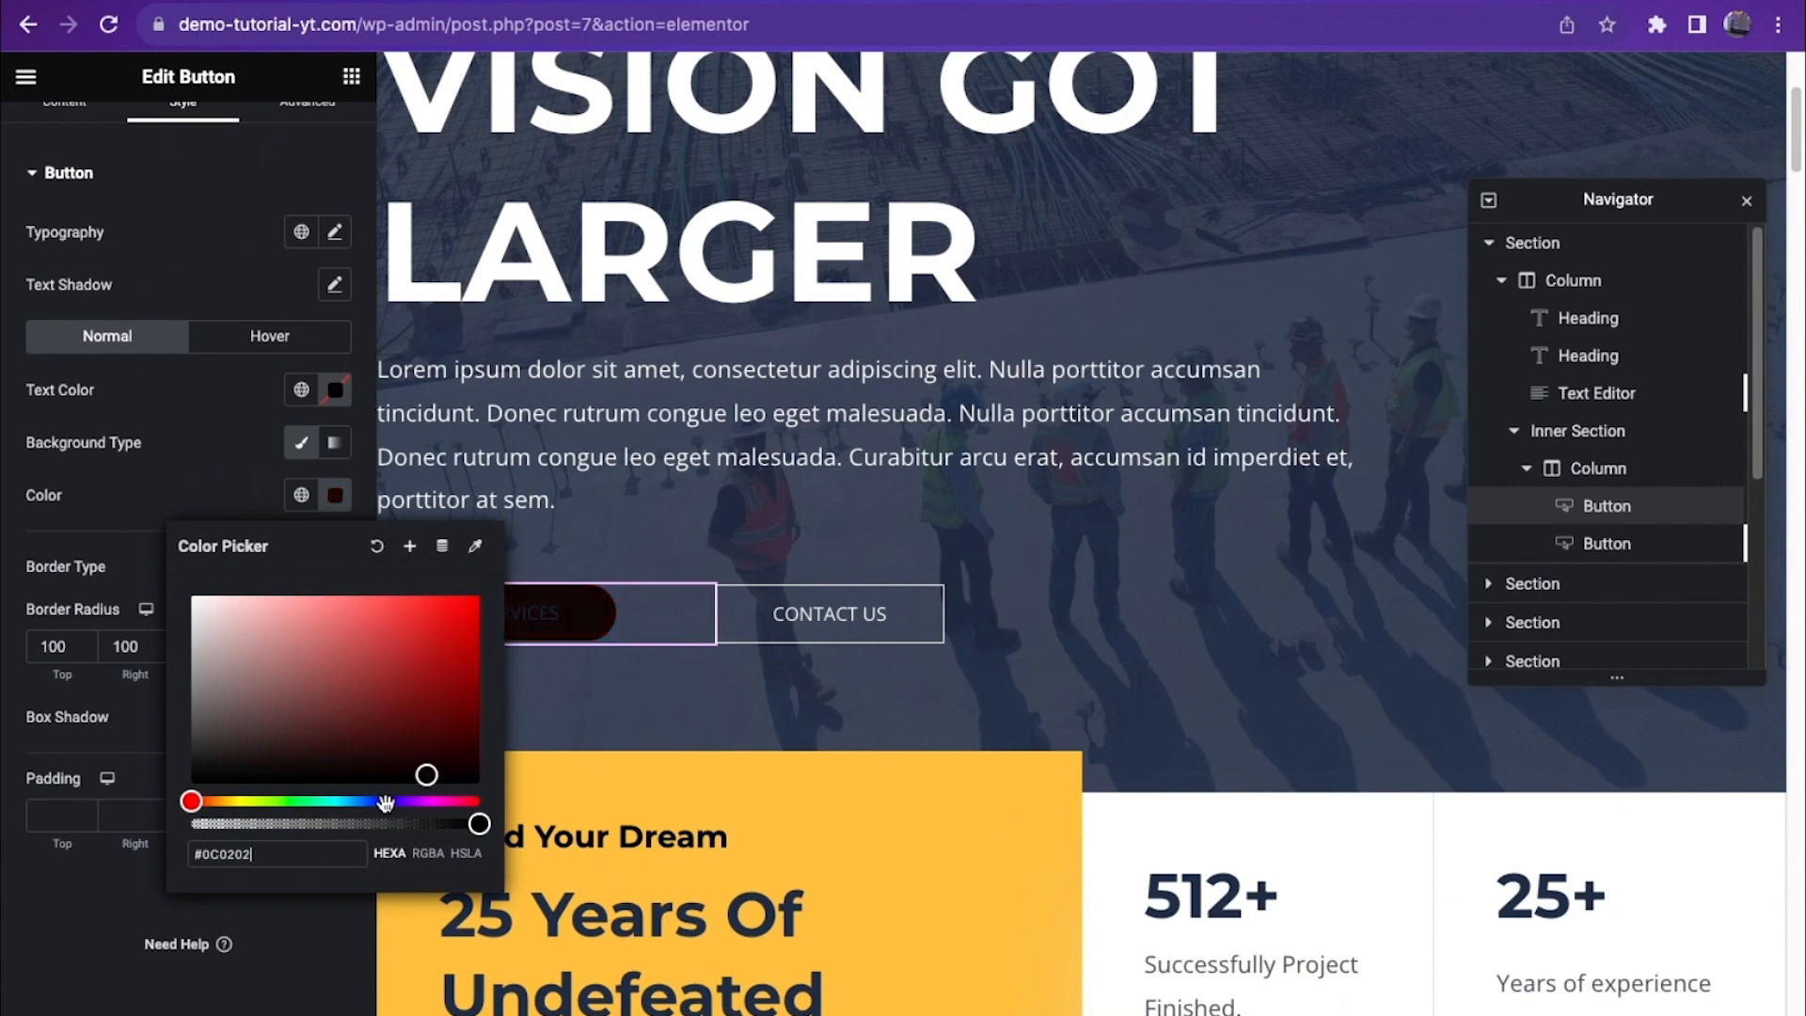
left_click(386, 802)
left_click(478, 623)
left_click(569, 499)
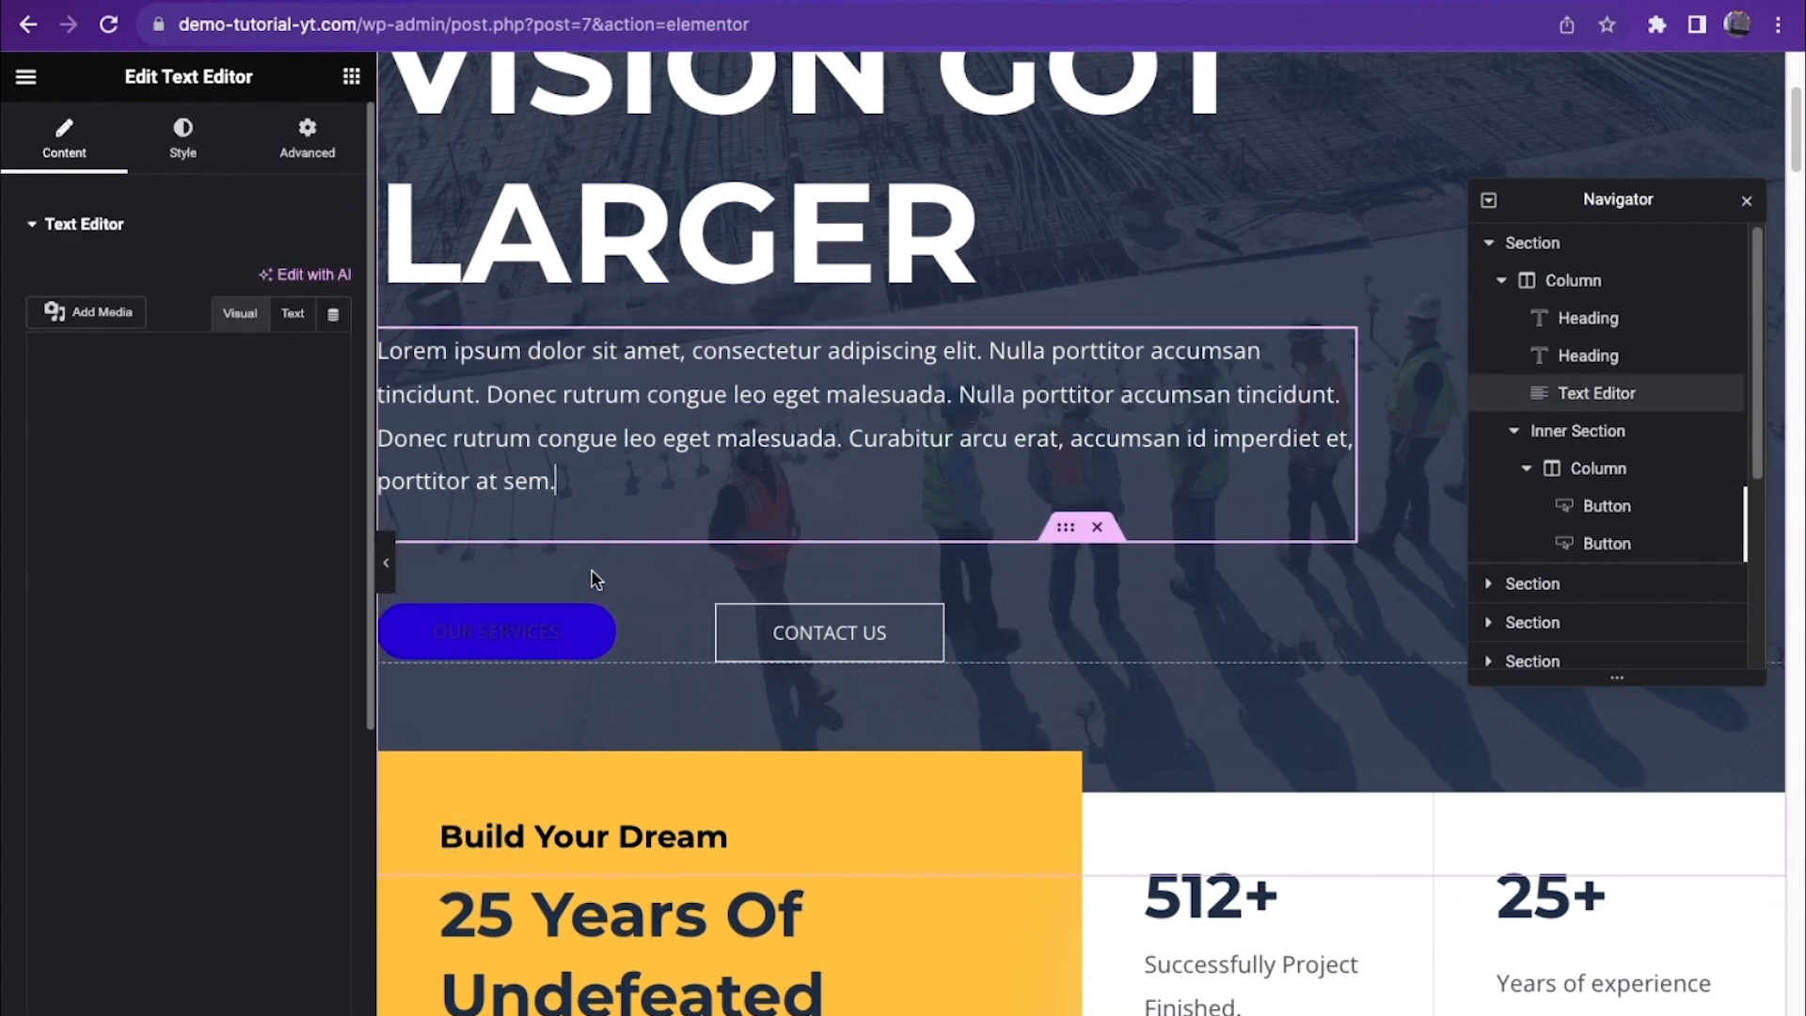
Step: Change the Our Services button's normal text color to white
scroll(599, 584, "up", 4)
scroll(604, 587, "down", 6)
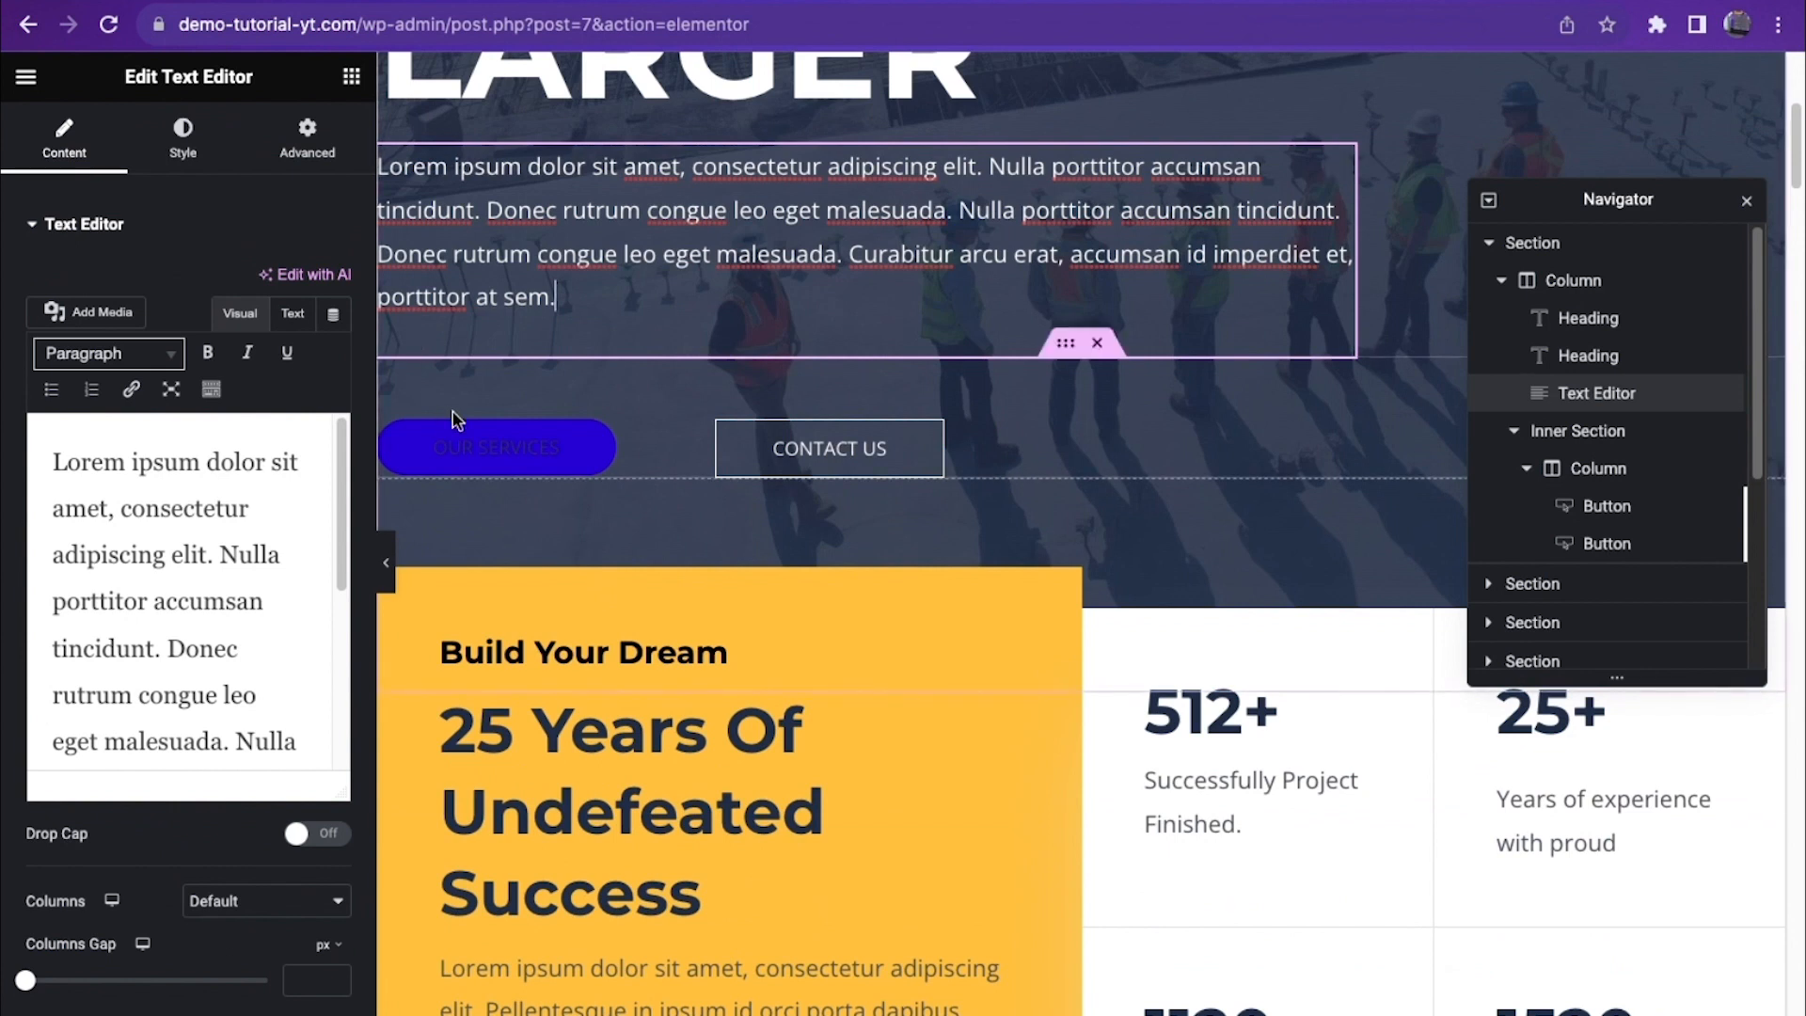
left_click(456, 424)
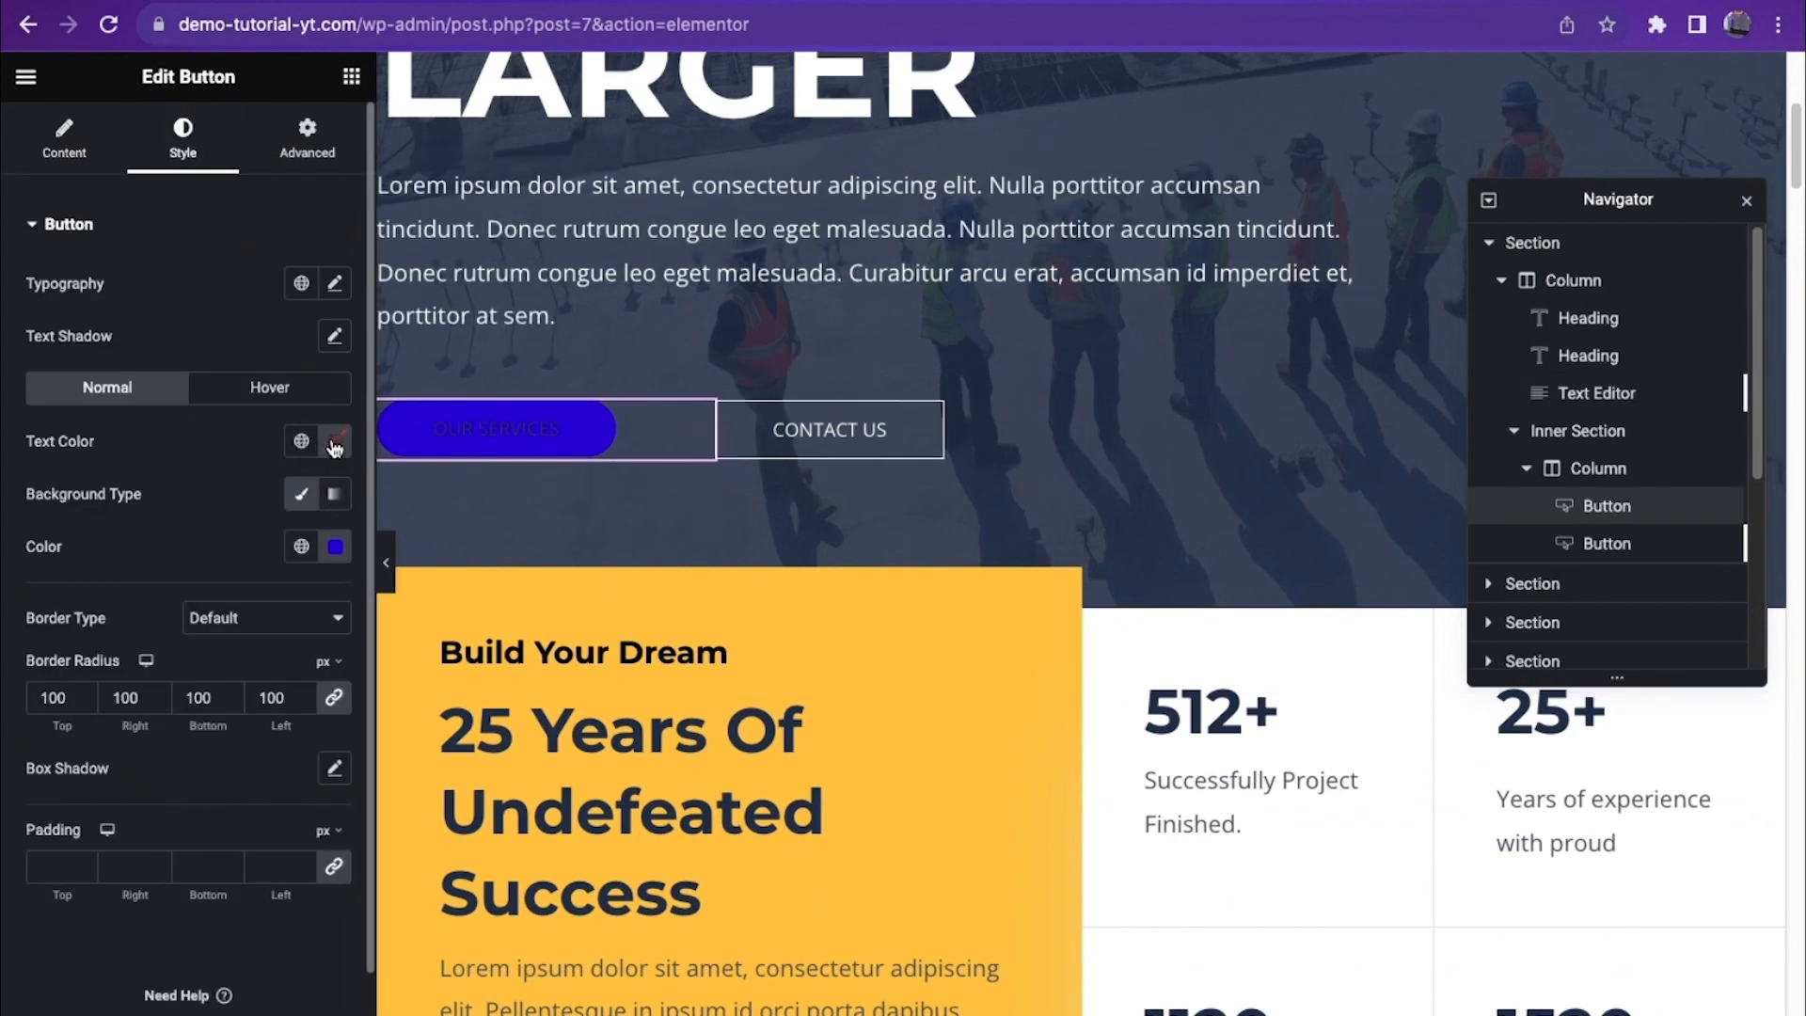
left_click(335, 444)
left_click_drag(336, 729, 191, 543)
left_click(715, 310)
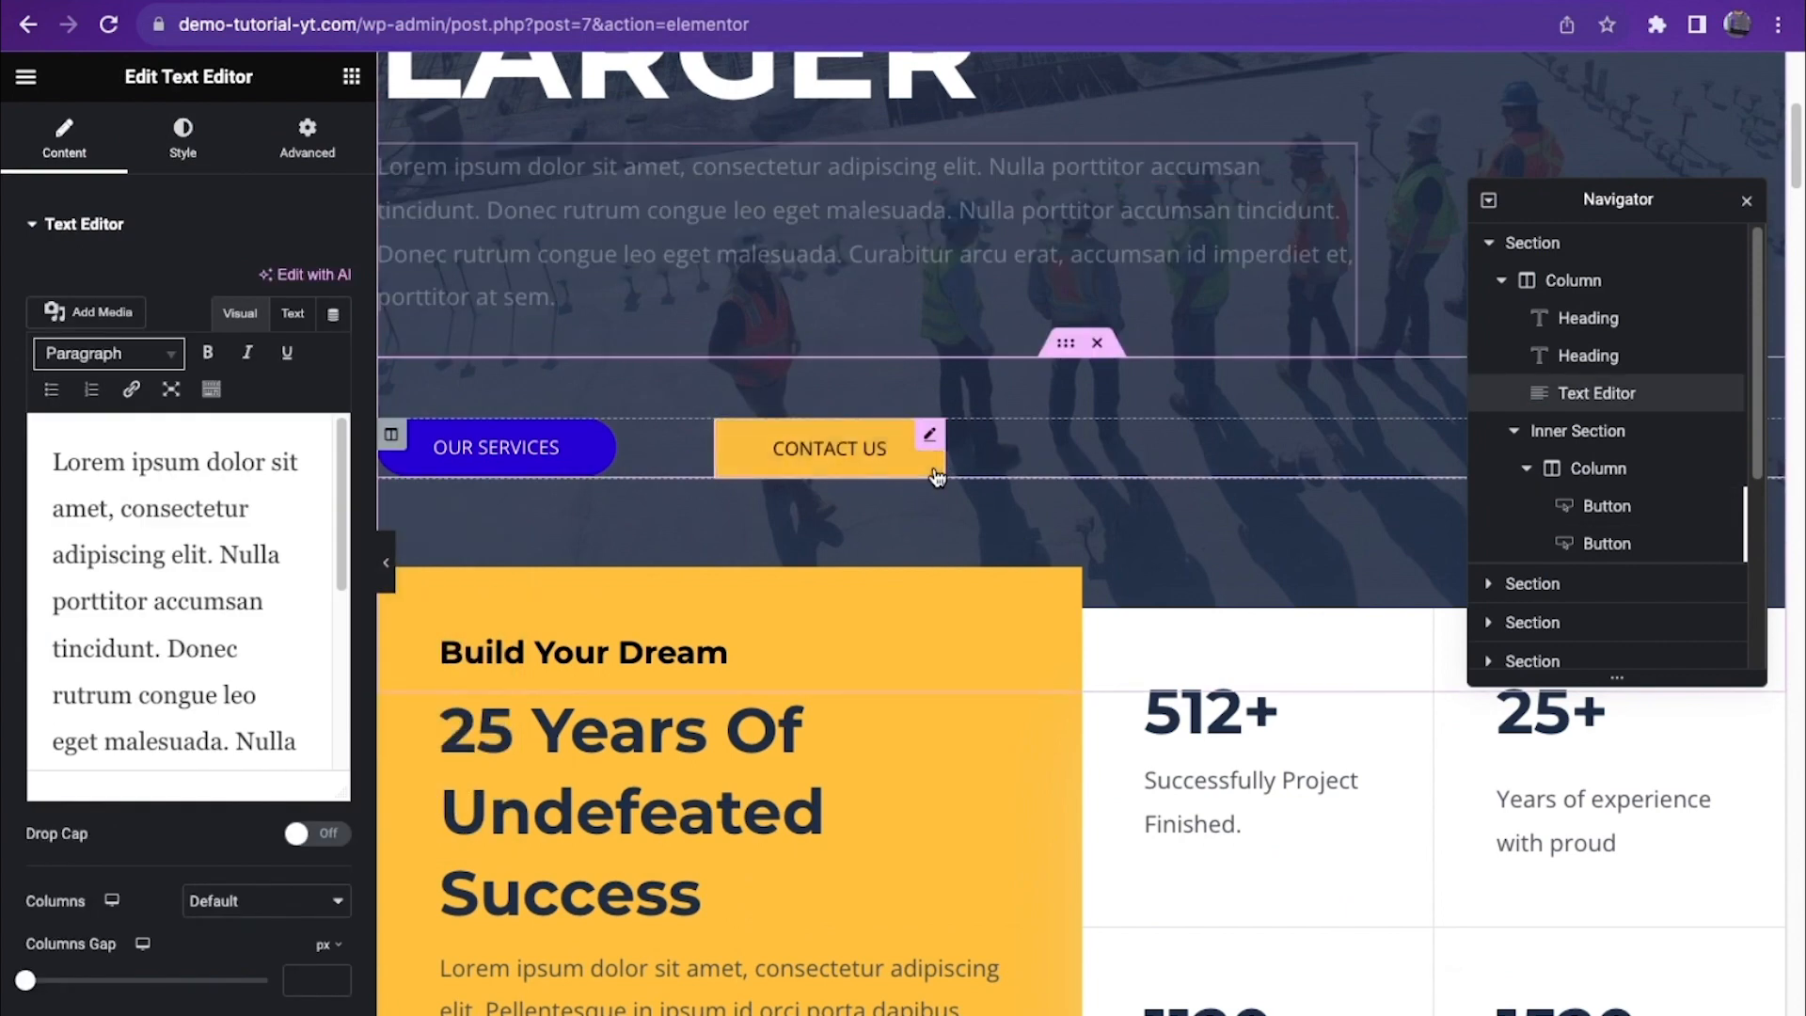
Step: Change the Contact Us button's hover border color to saturated blue #1400F5
left_click(850, 464)
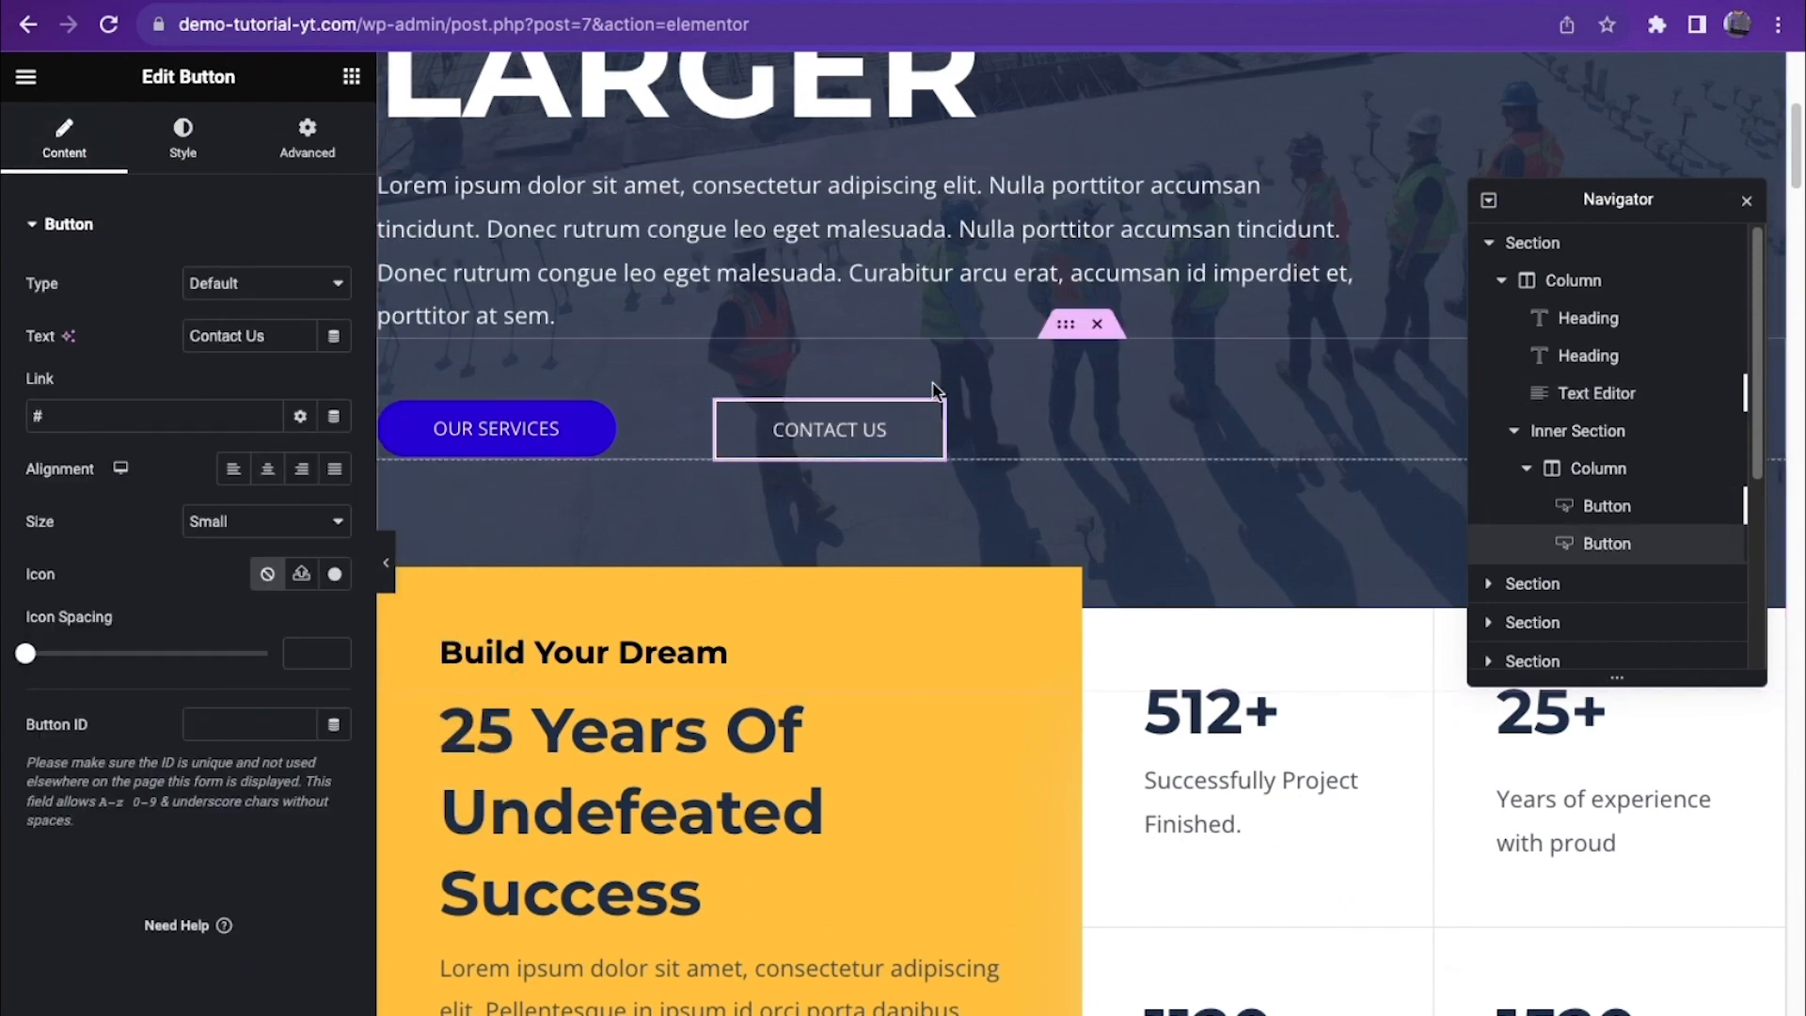
left_click(184, 149)
left_click(272, 388)
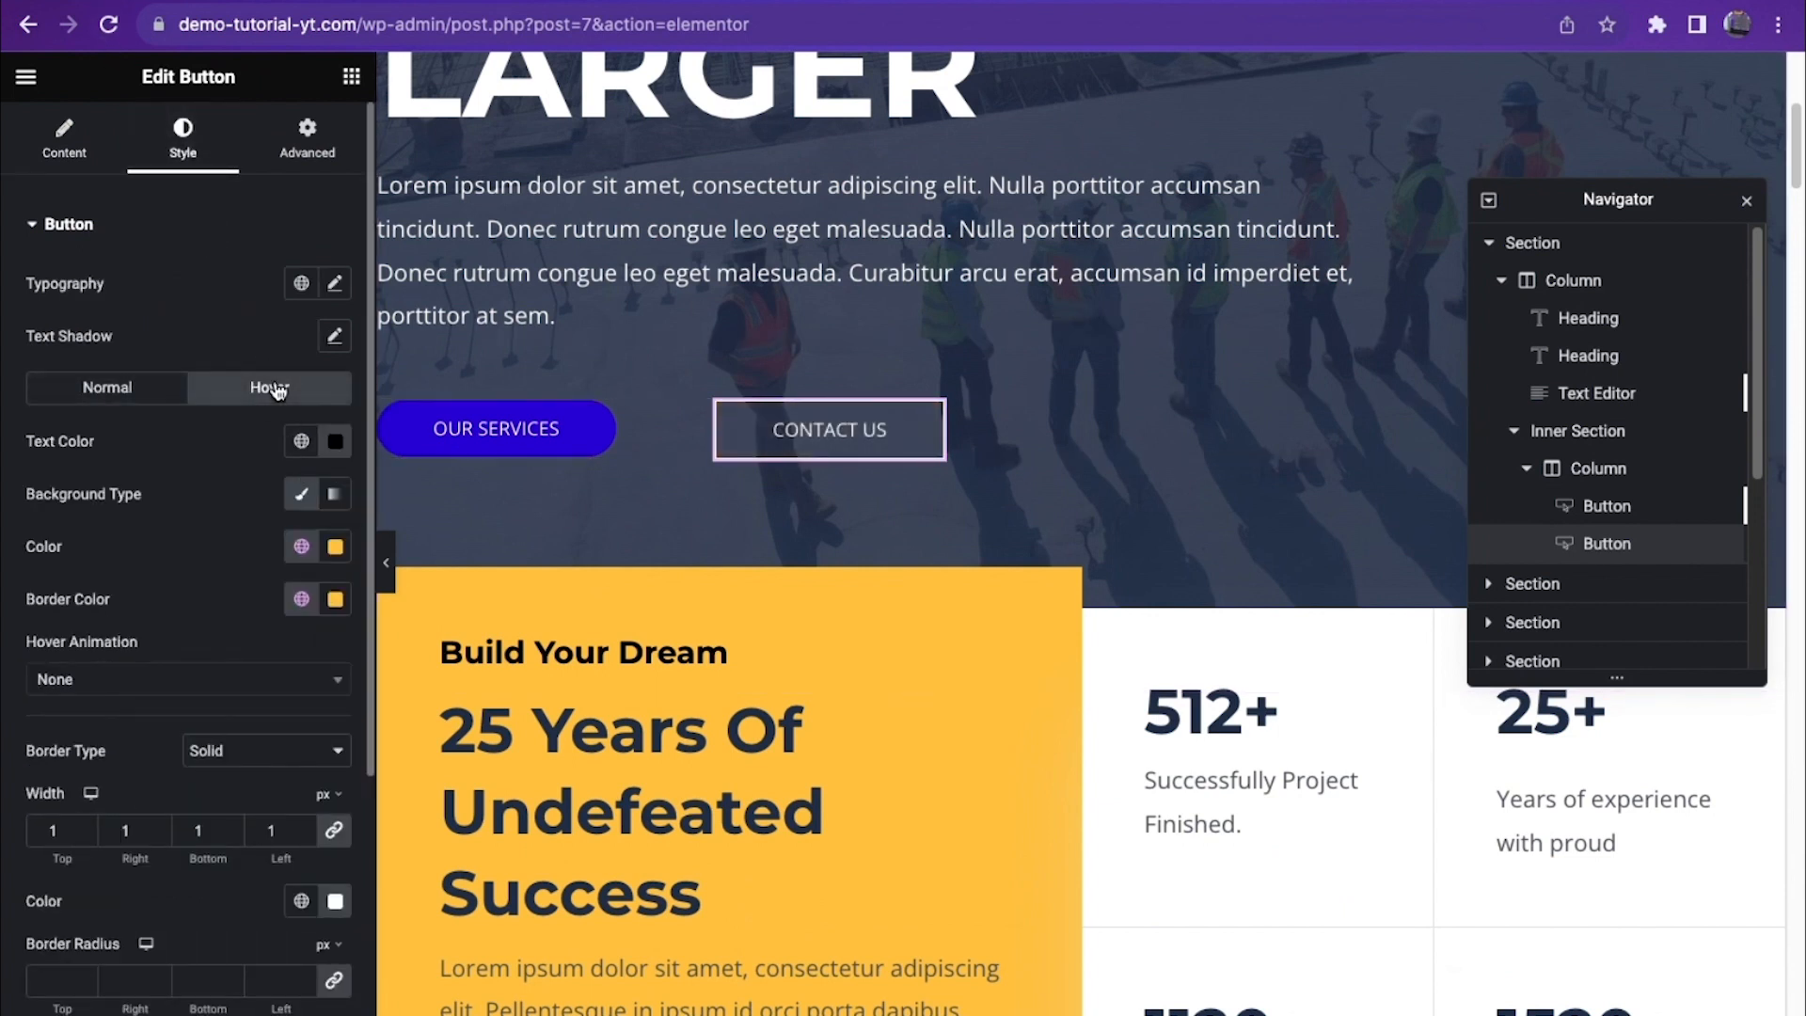
left_click(335, 599)
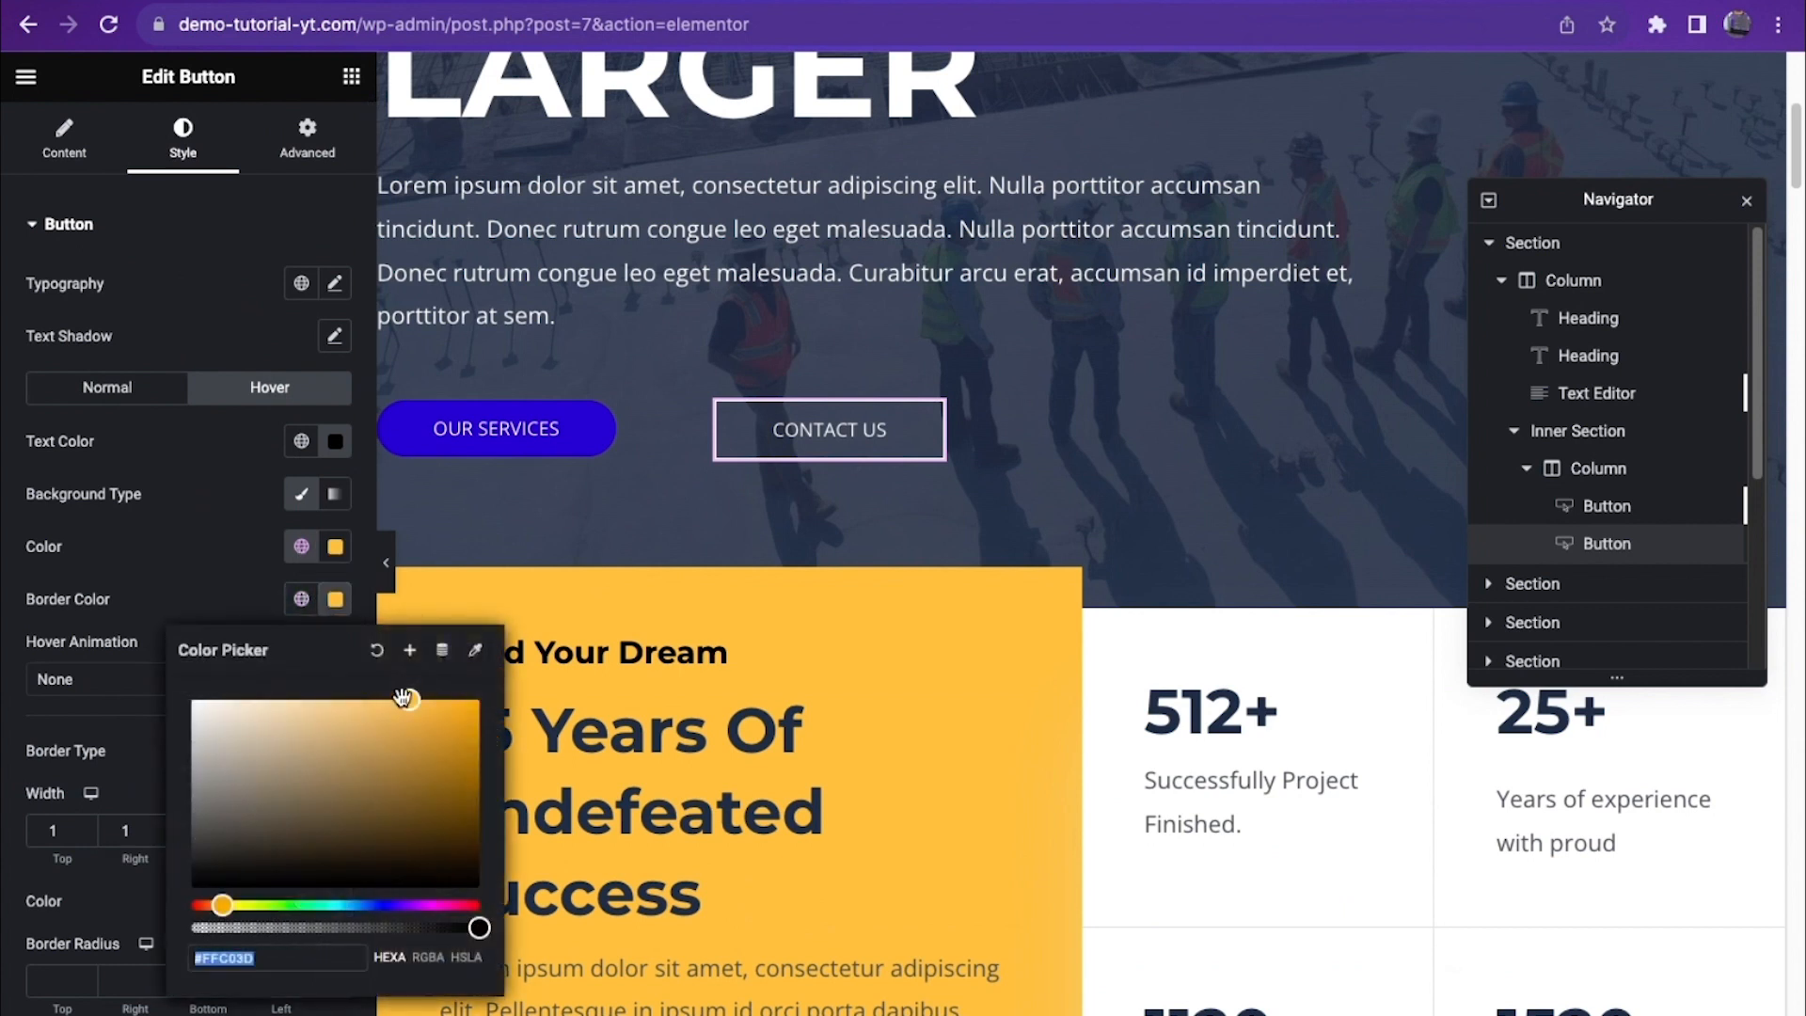
left_click(387, 903)
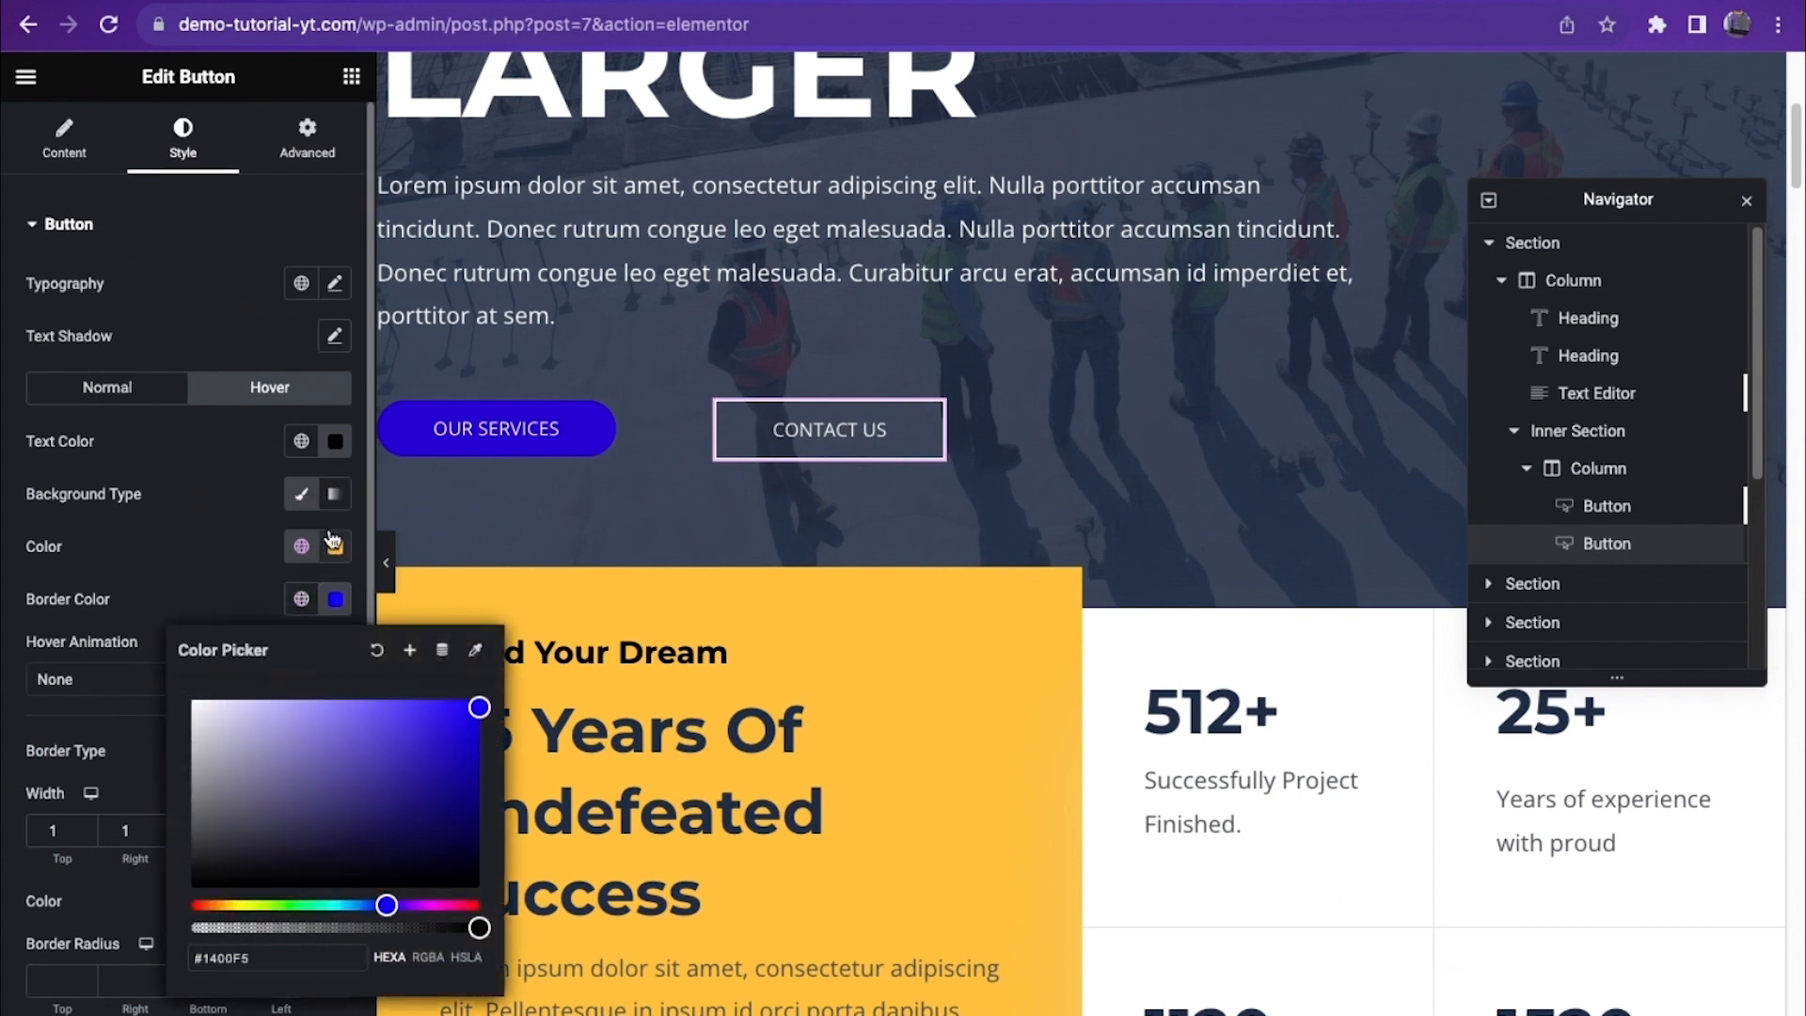
Step: Change the Contact Us button's hover background color to a saturated blue
left_click(335, 547)
left_click(390, 851)
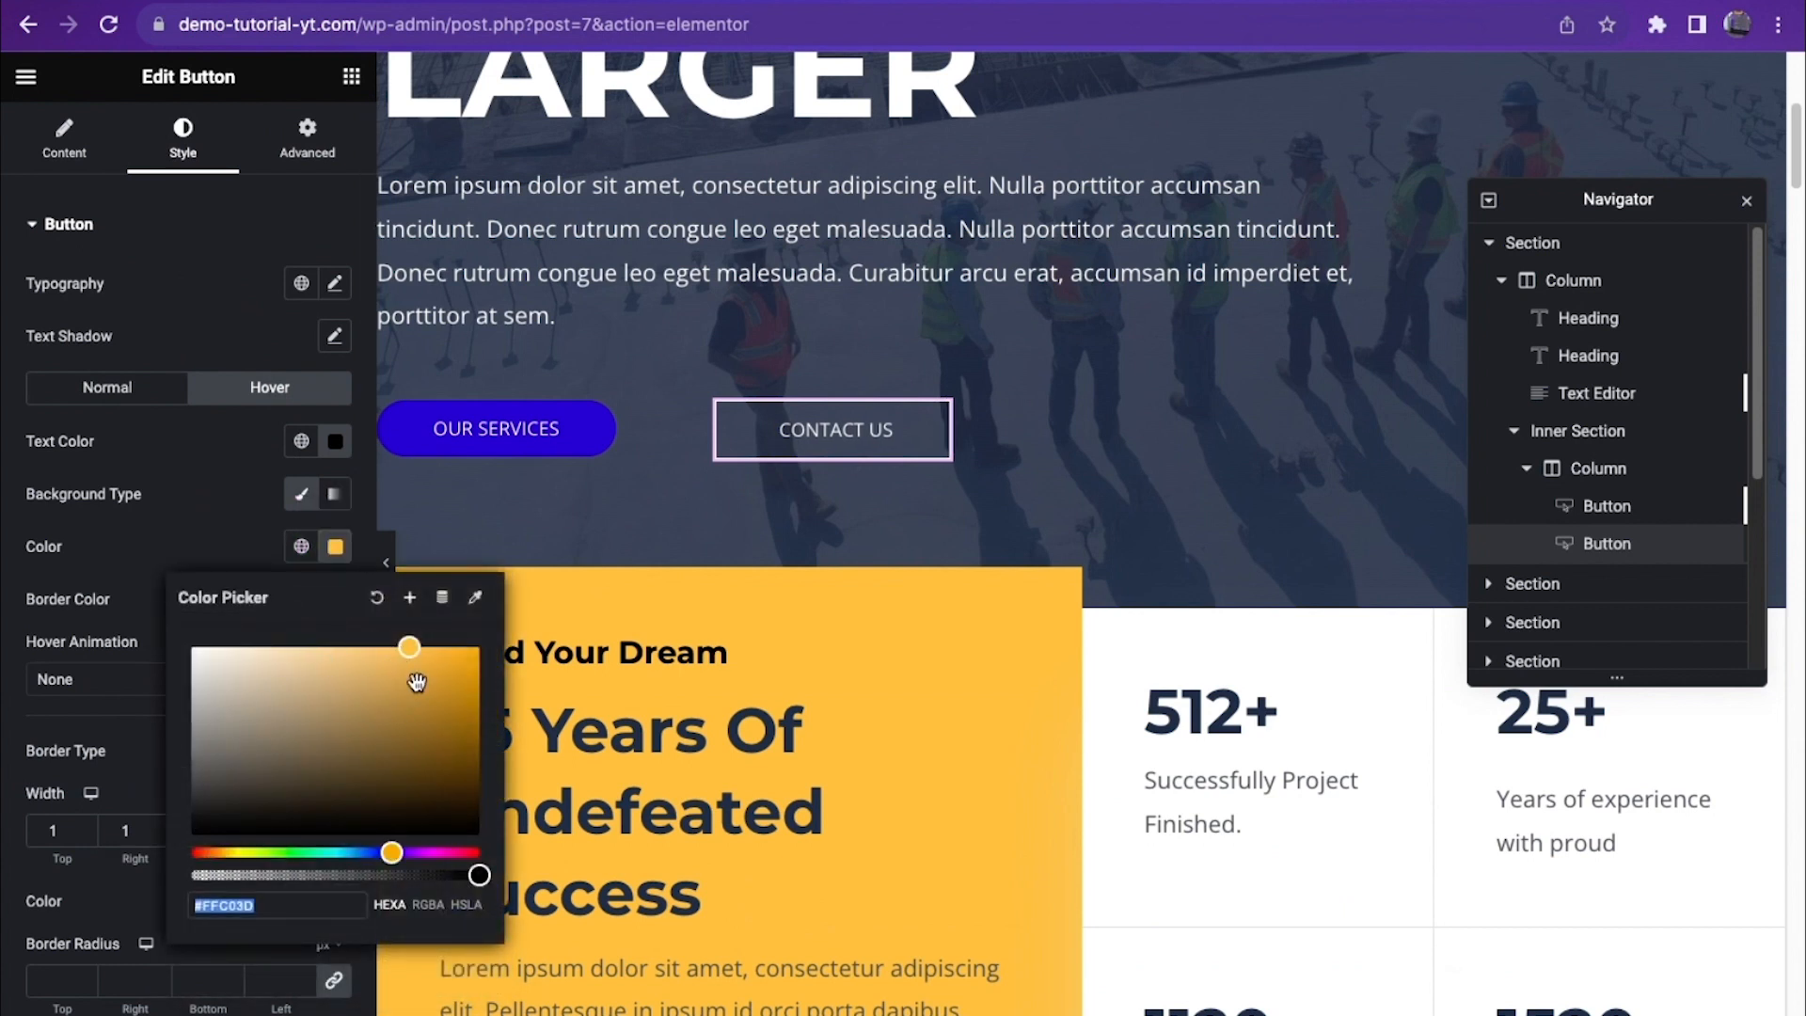
left_click_drag(415, 683, 536, 607)
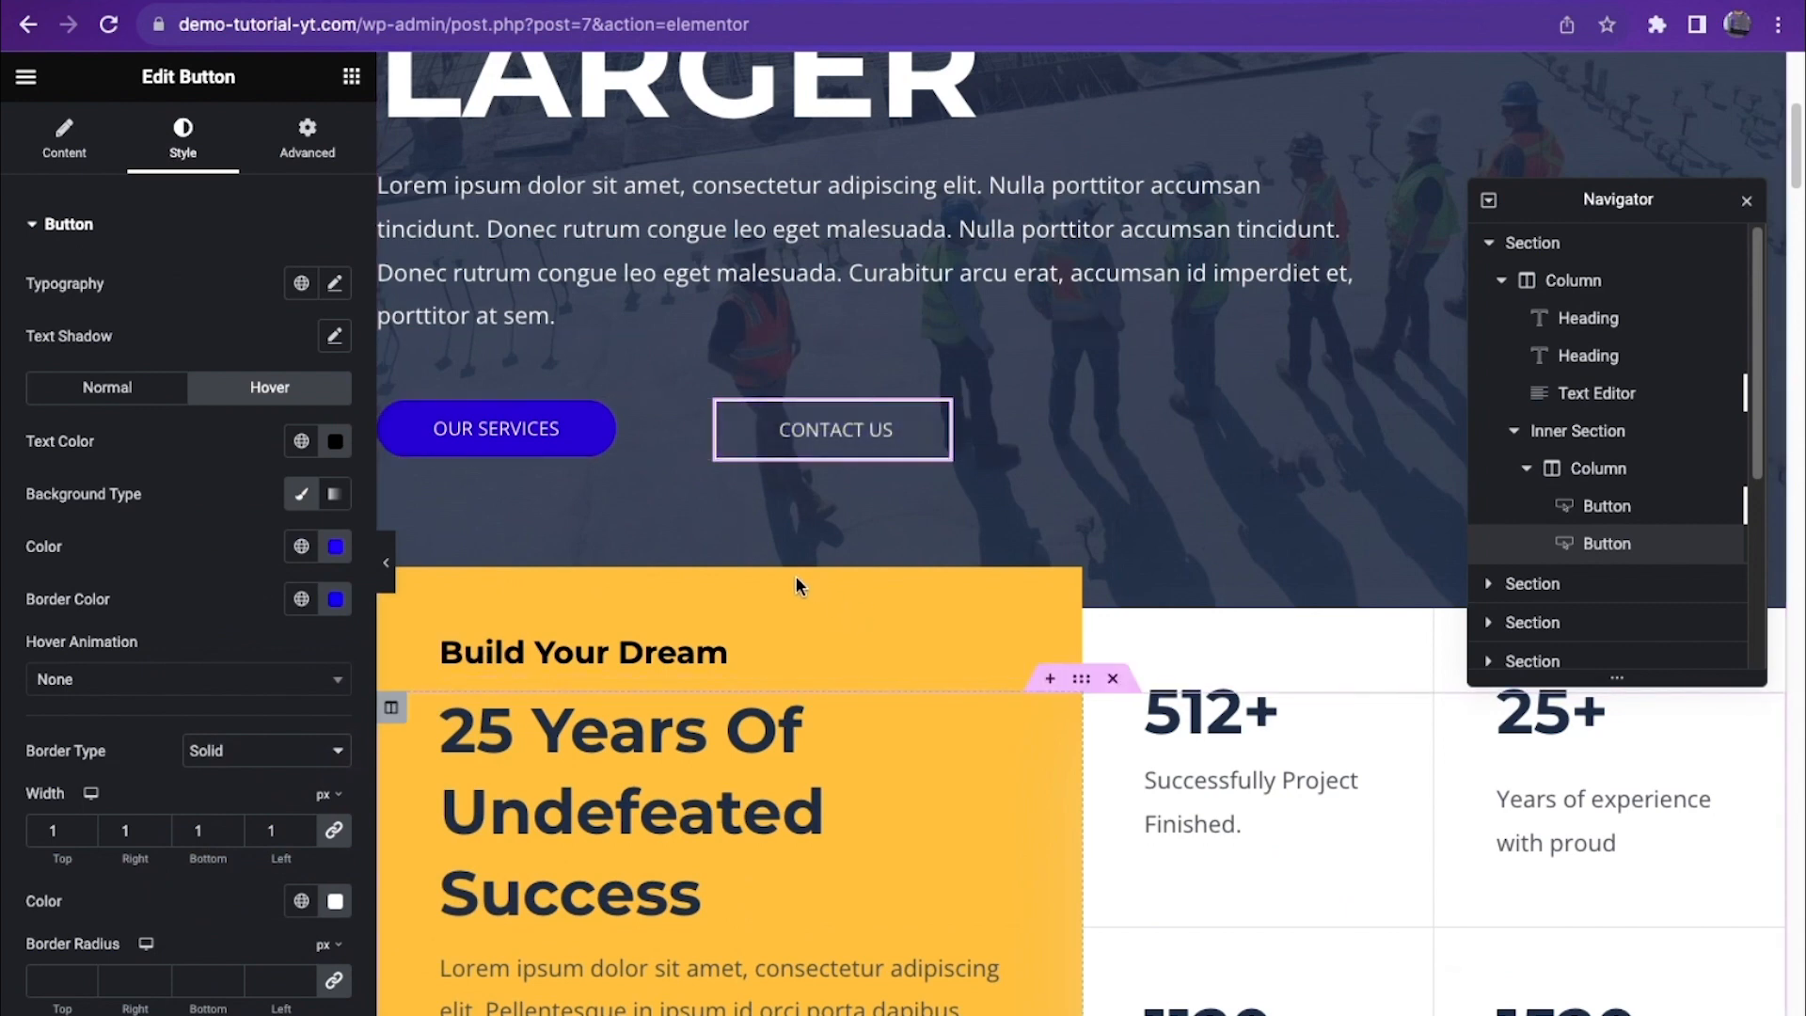
Step: Look through the editing options of the "25 Years Of Undefeated Success" section's elements and its 1120+ icon box, and close the Navigator
scroll(795, 574, "down", 4)
left_click(859, 345)
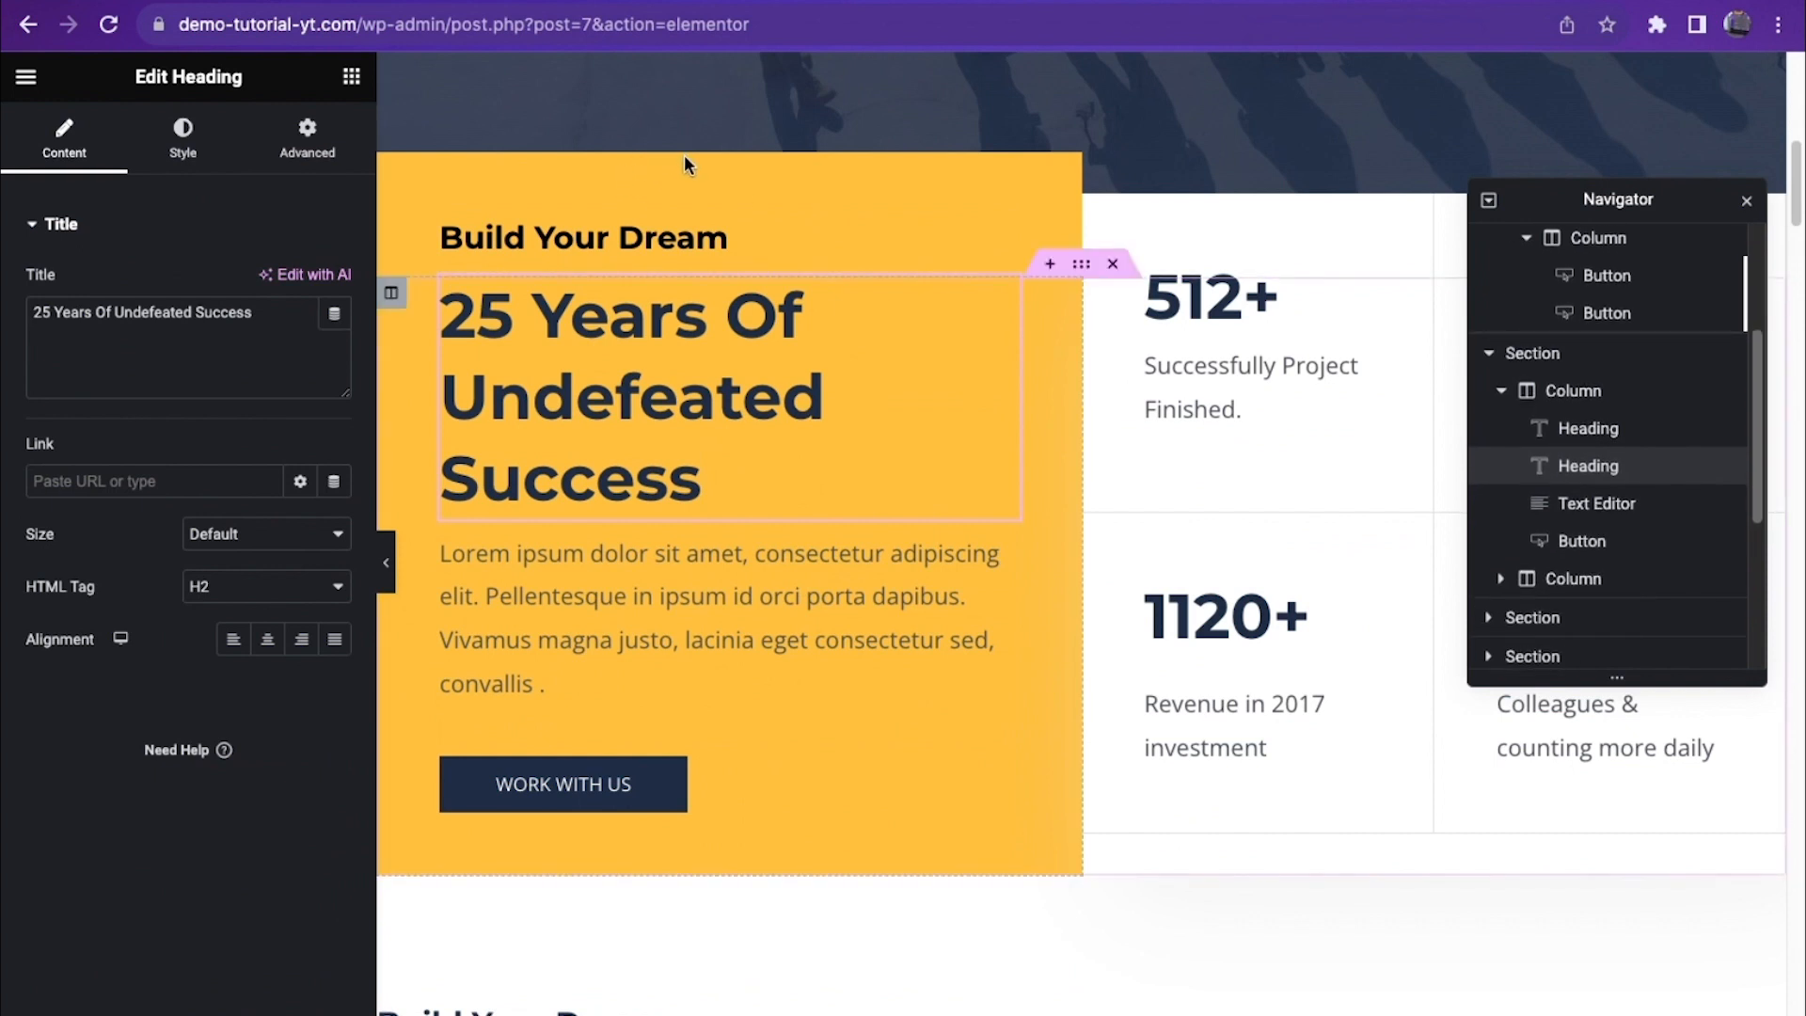
left_click(212, 153)
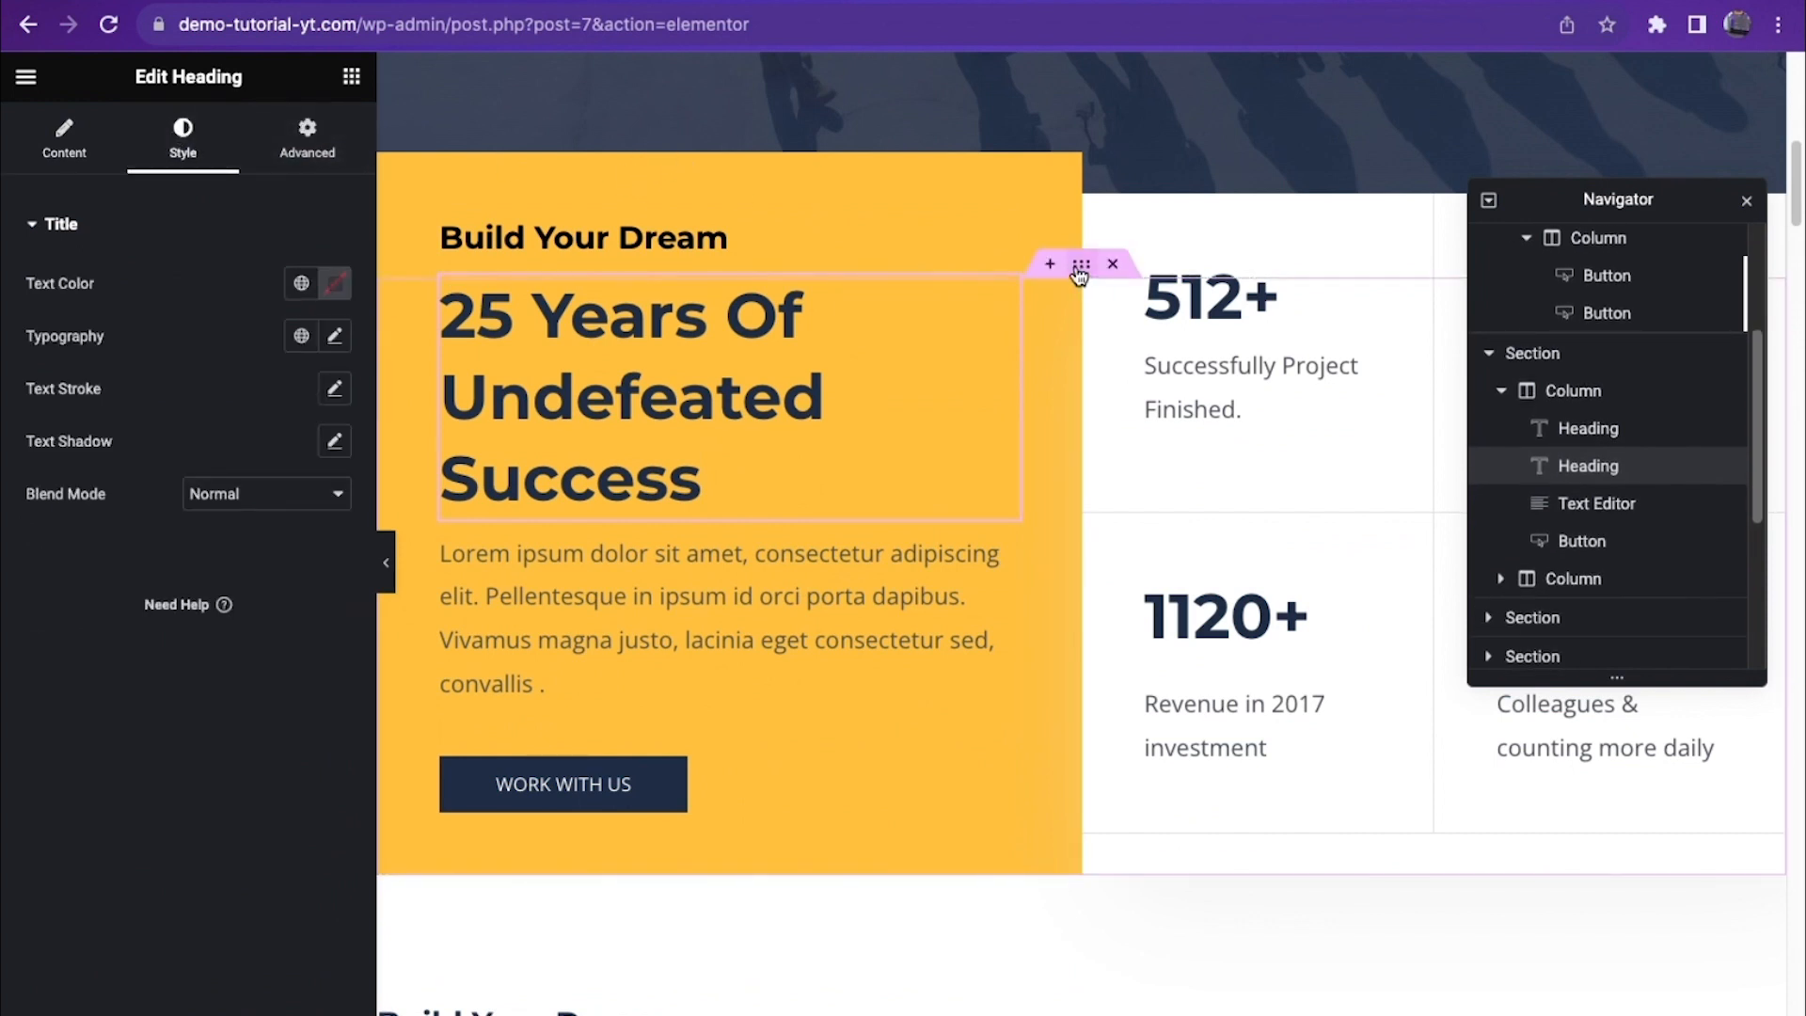
left_click(1080, 264)
left_click(670, 502)
left_click(625, 786)
left_click(1309, 602)
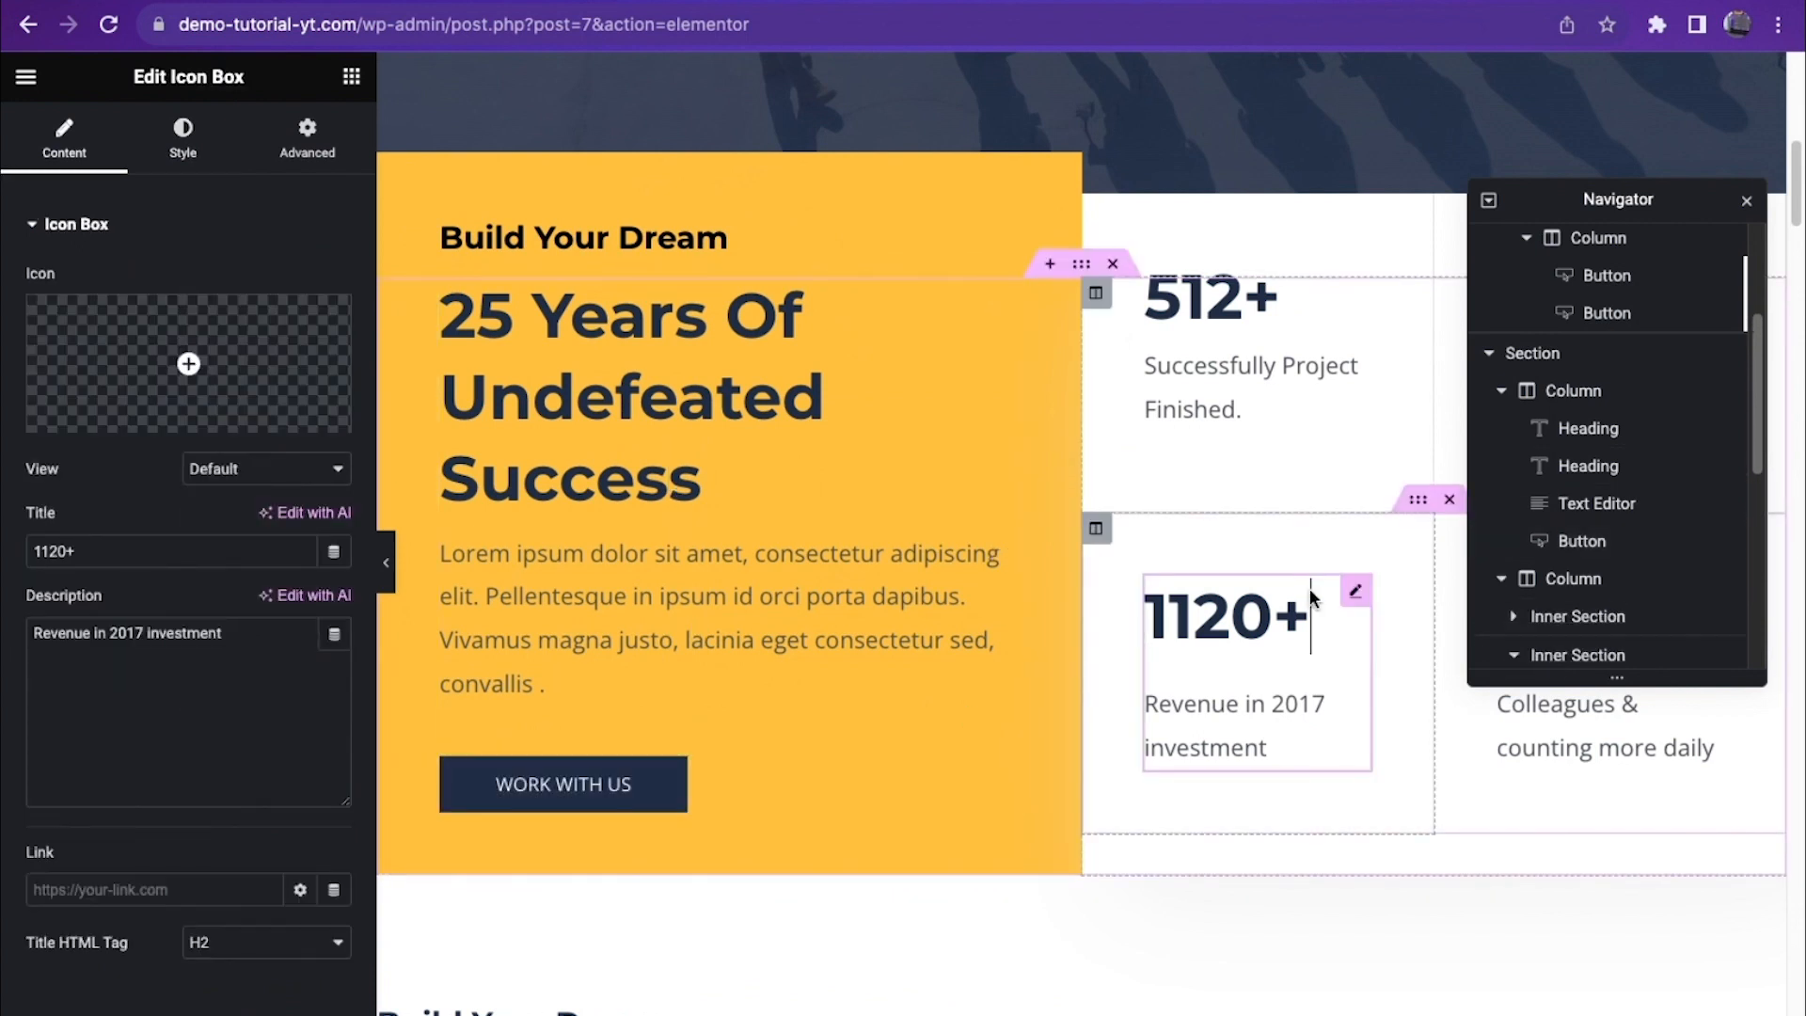
left_click(1746, 201)
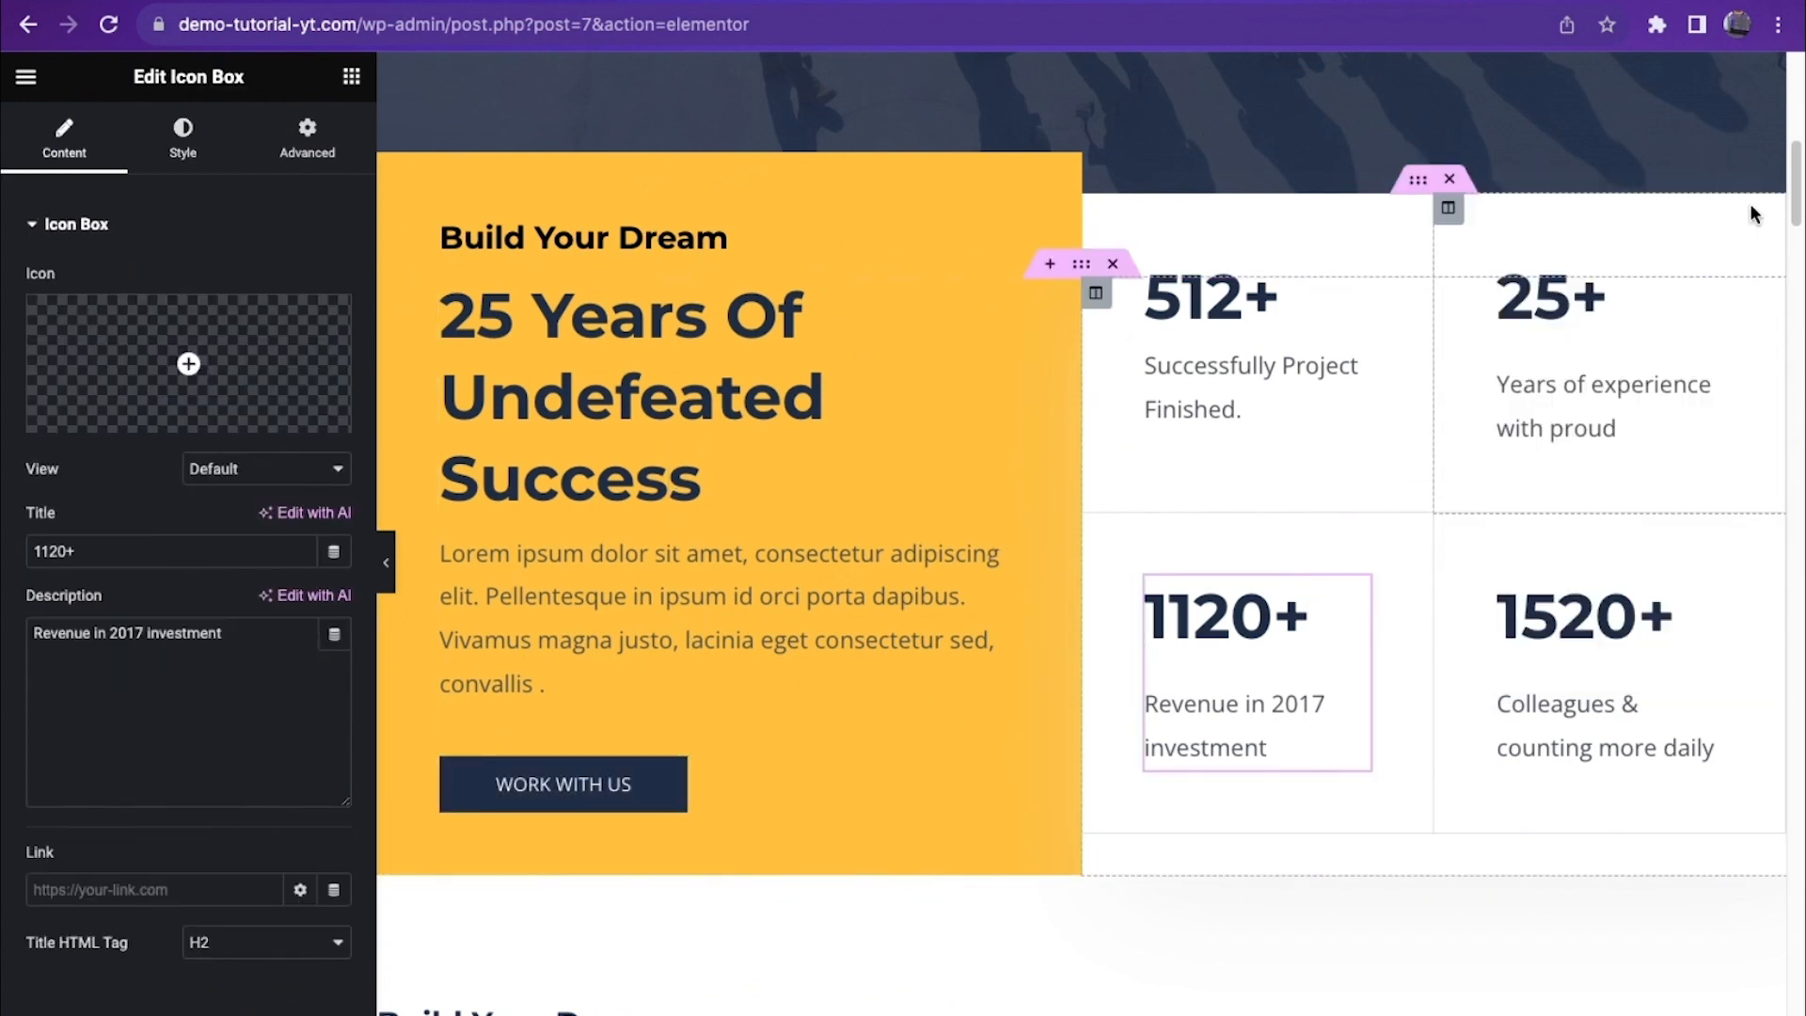
Step: Try deleting the inner section holding the 512+ and 25+ counters, and undo the deletion
right_click(1431, 180)
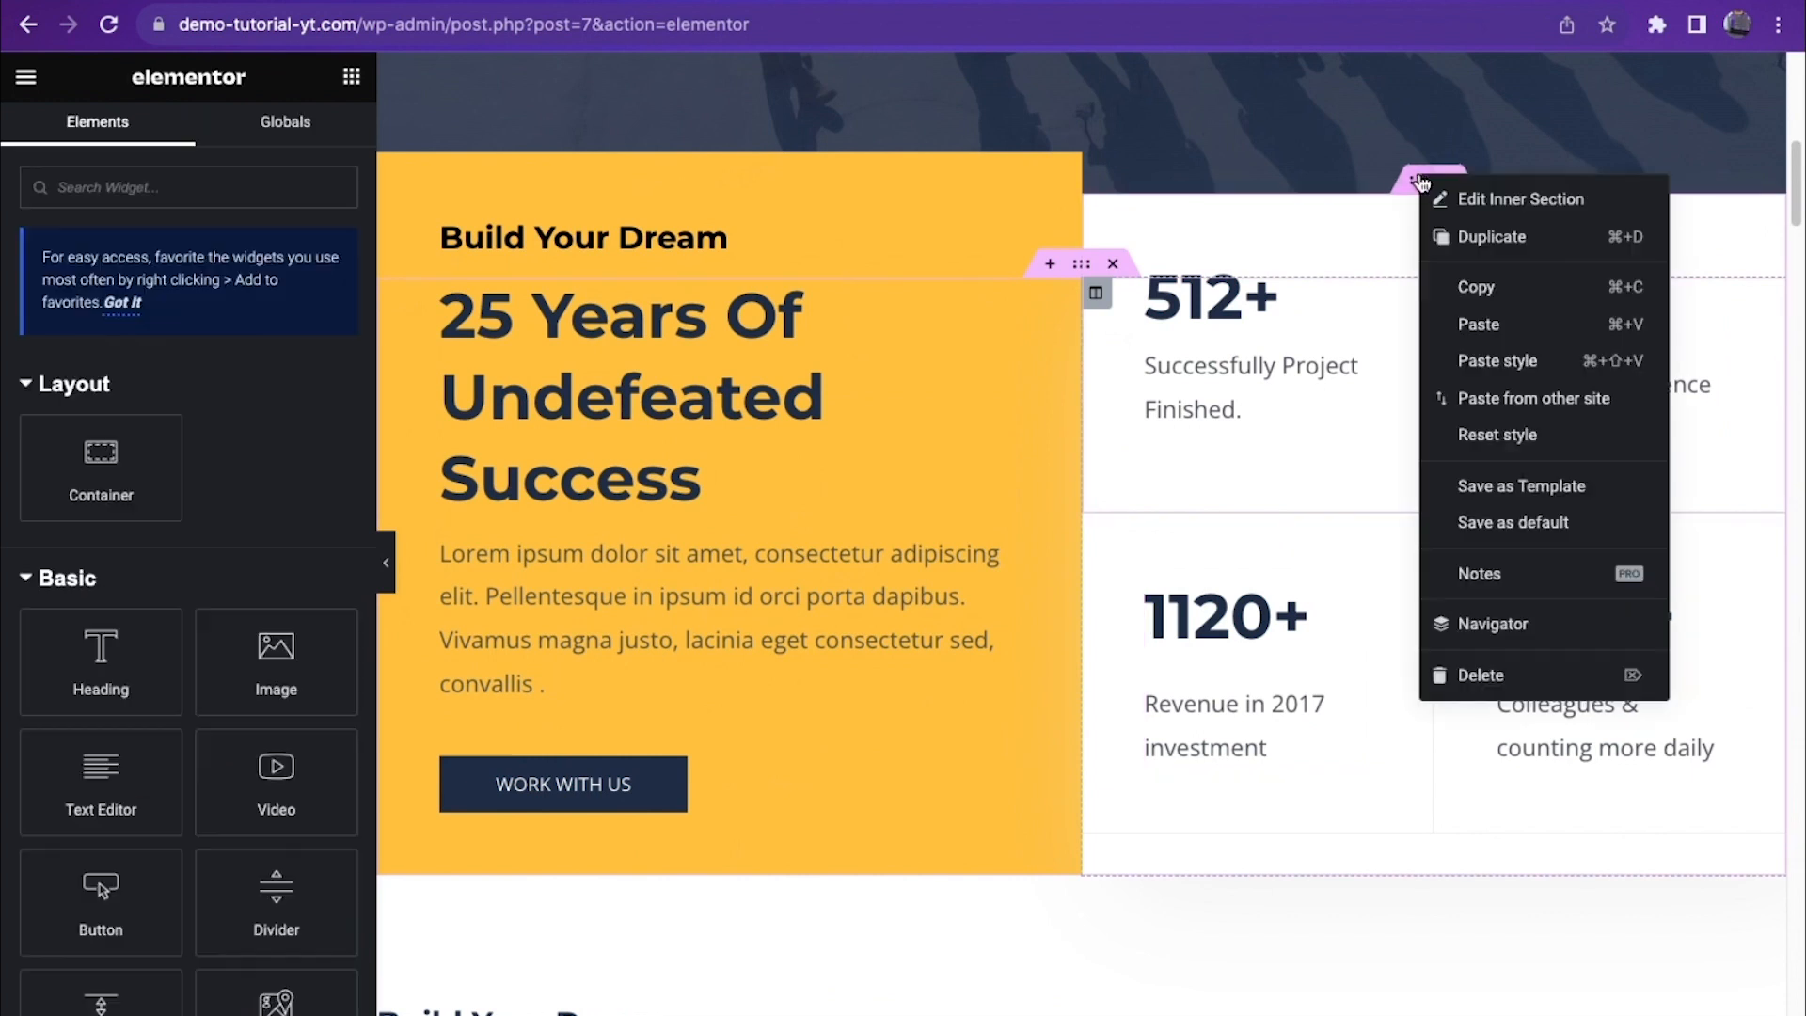
left_click(1500, 678)
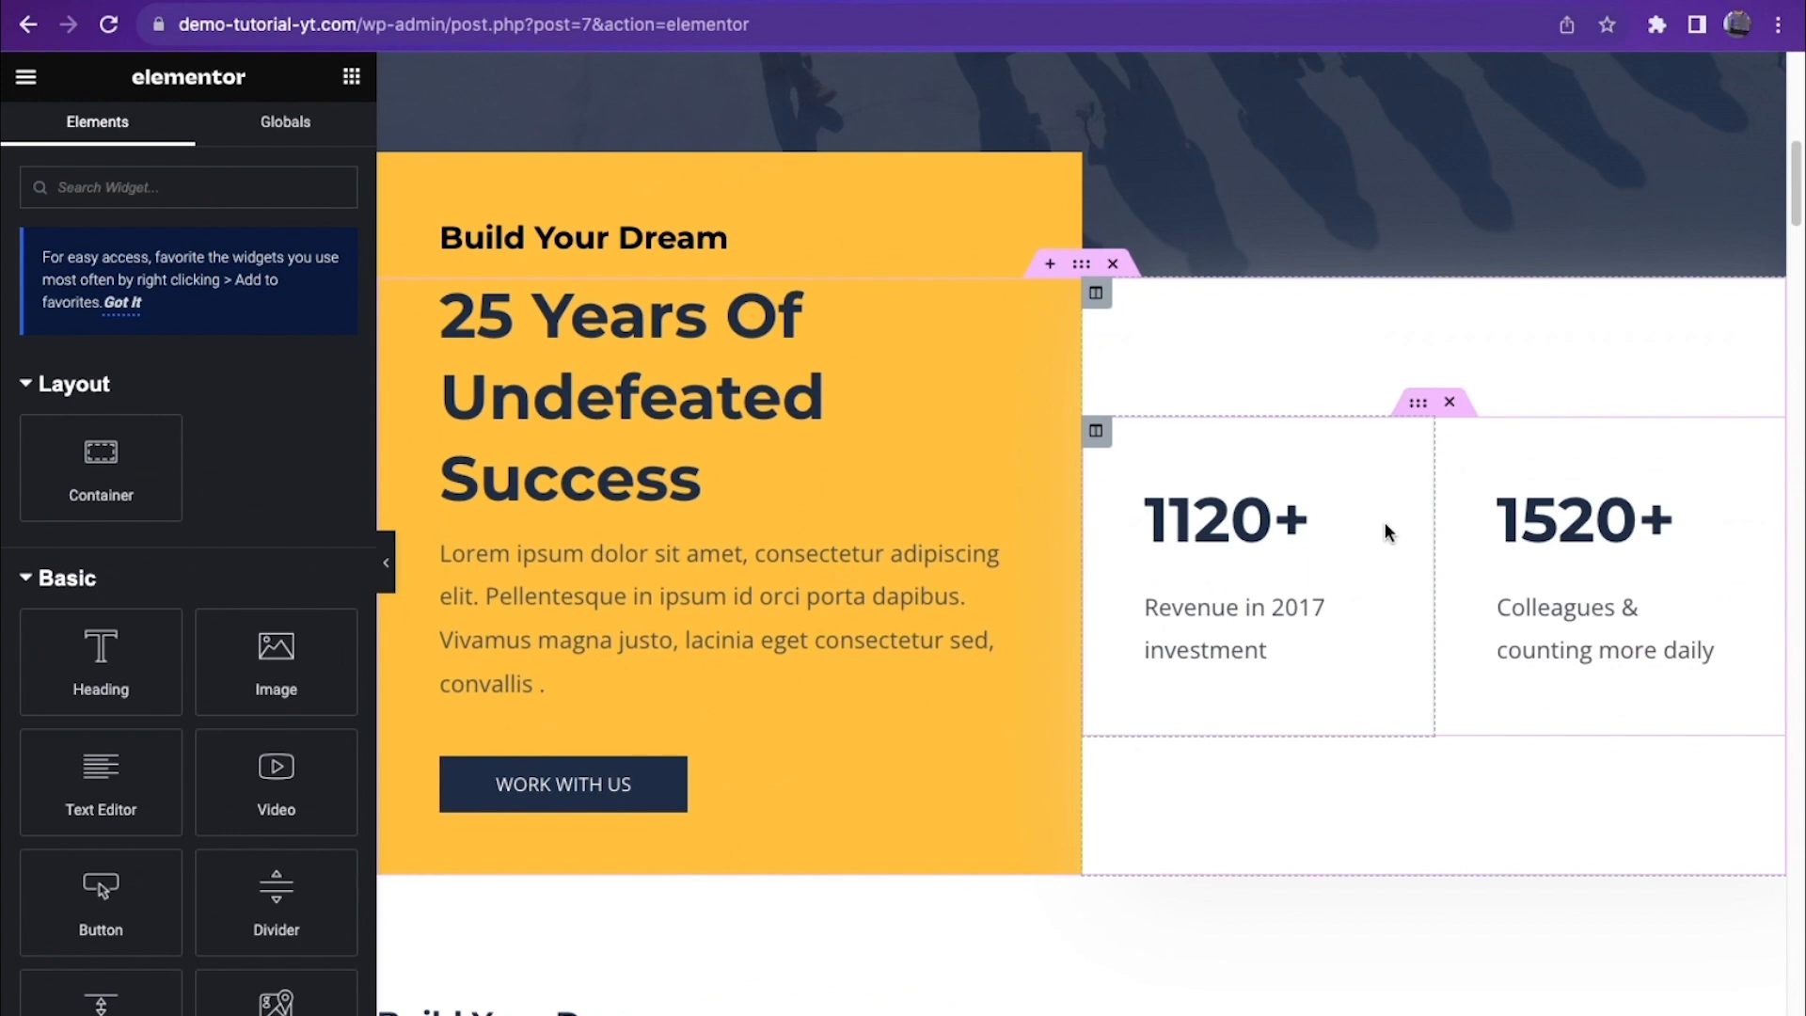
key("ctrl+z")
scroll(1384, 522, "up", 5)
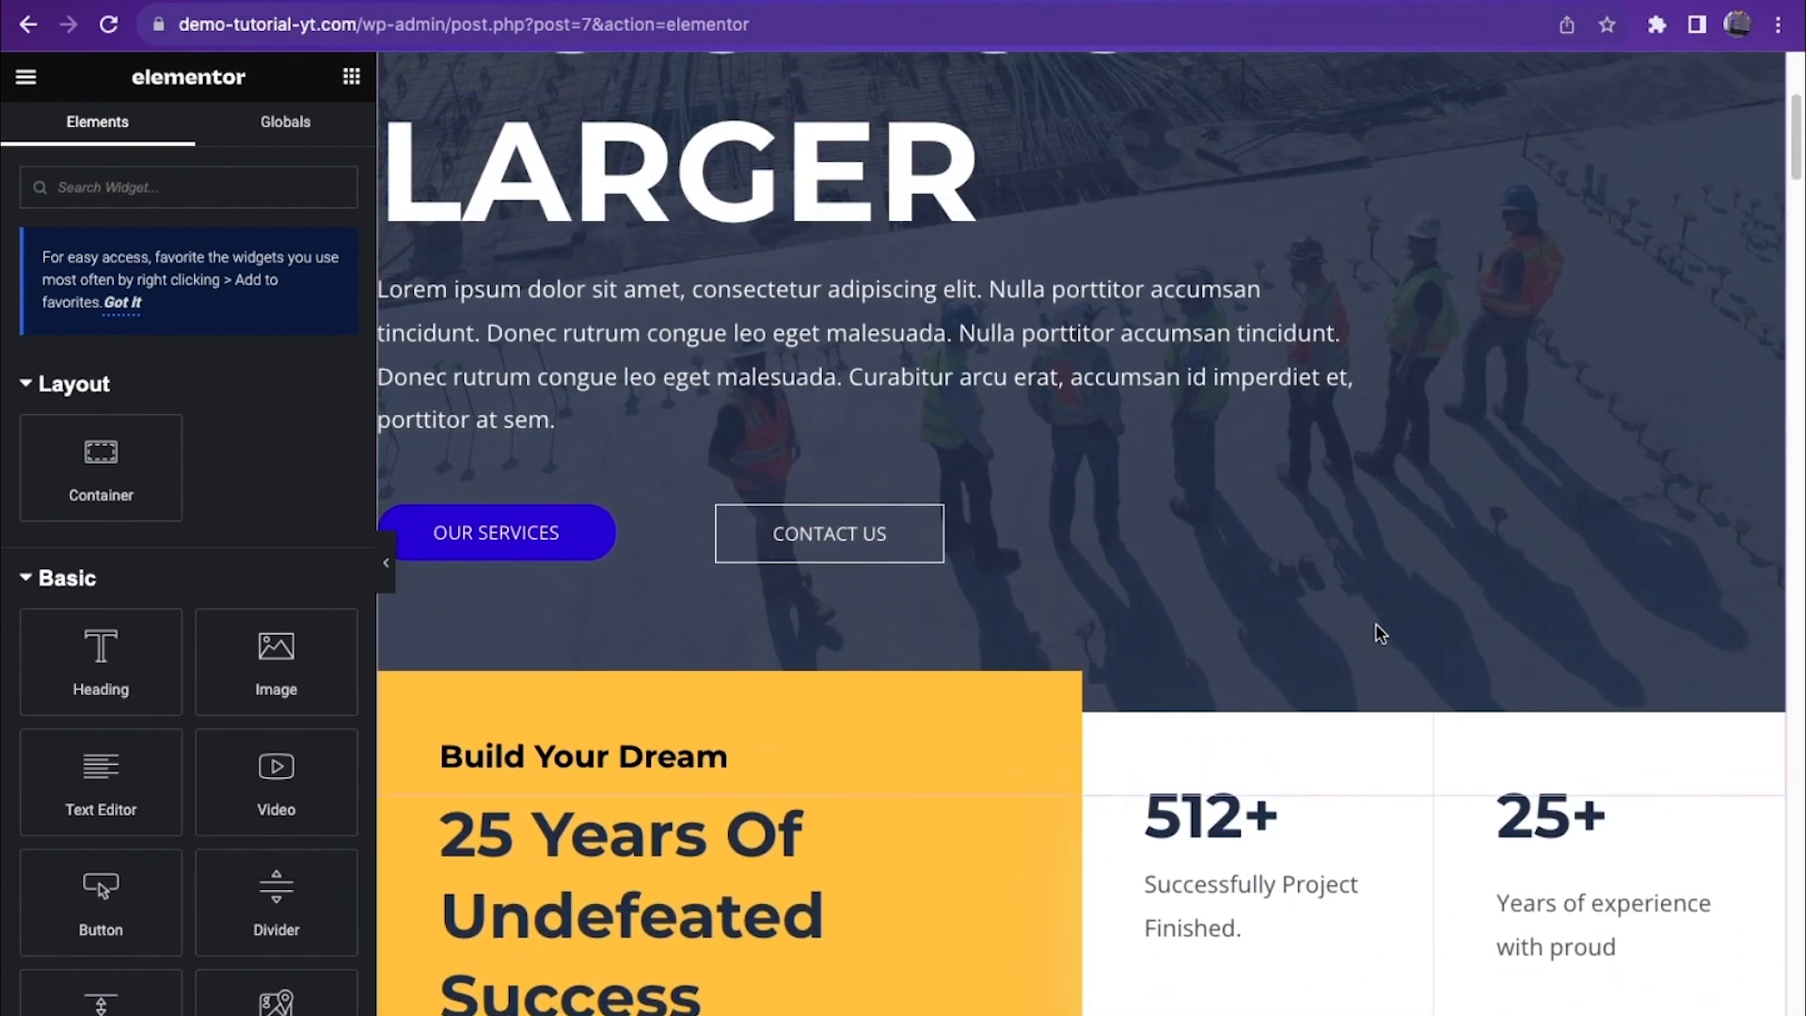
scroll(1379, 633, "down", 5)
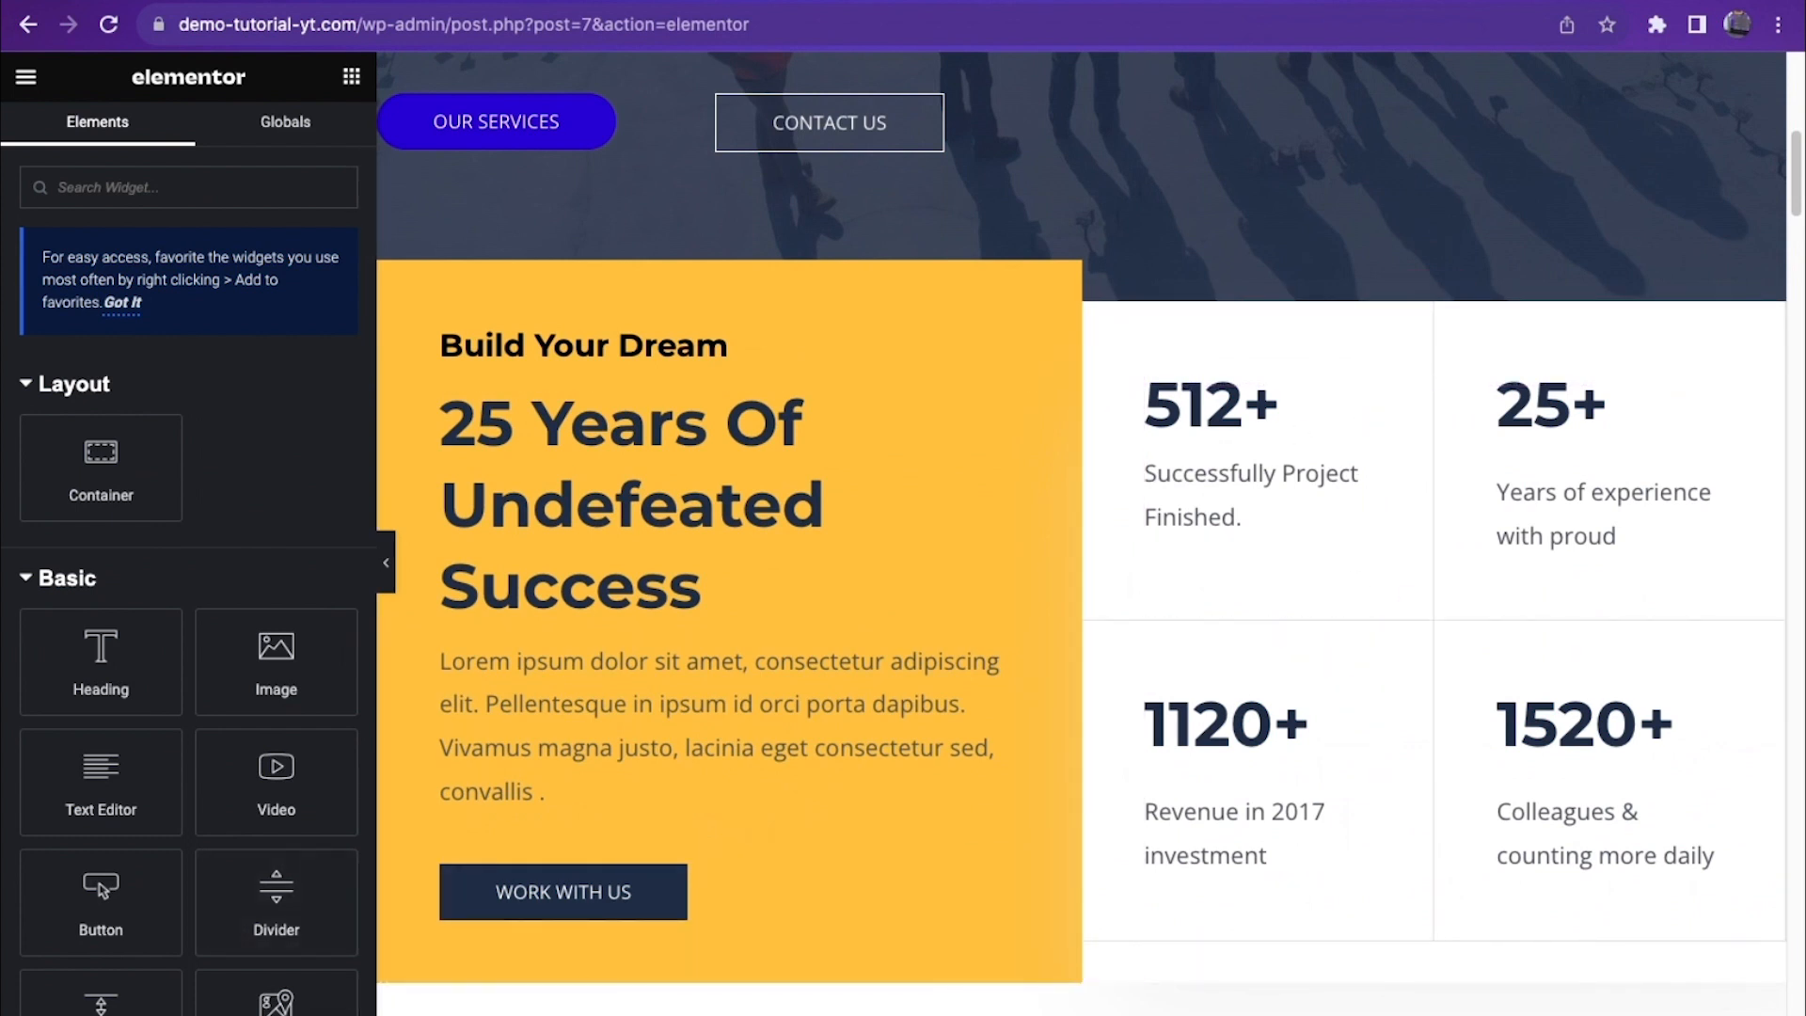
Step: Replace the Land Minning image box's picture under Quality Services with worker-4.jpeg from the media library
scroll(1020, 749, "down", 10)
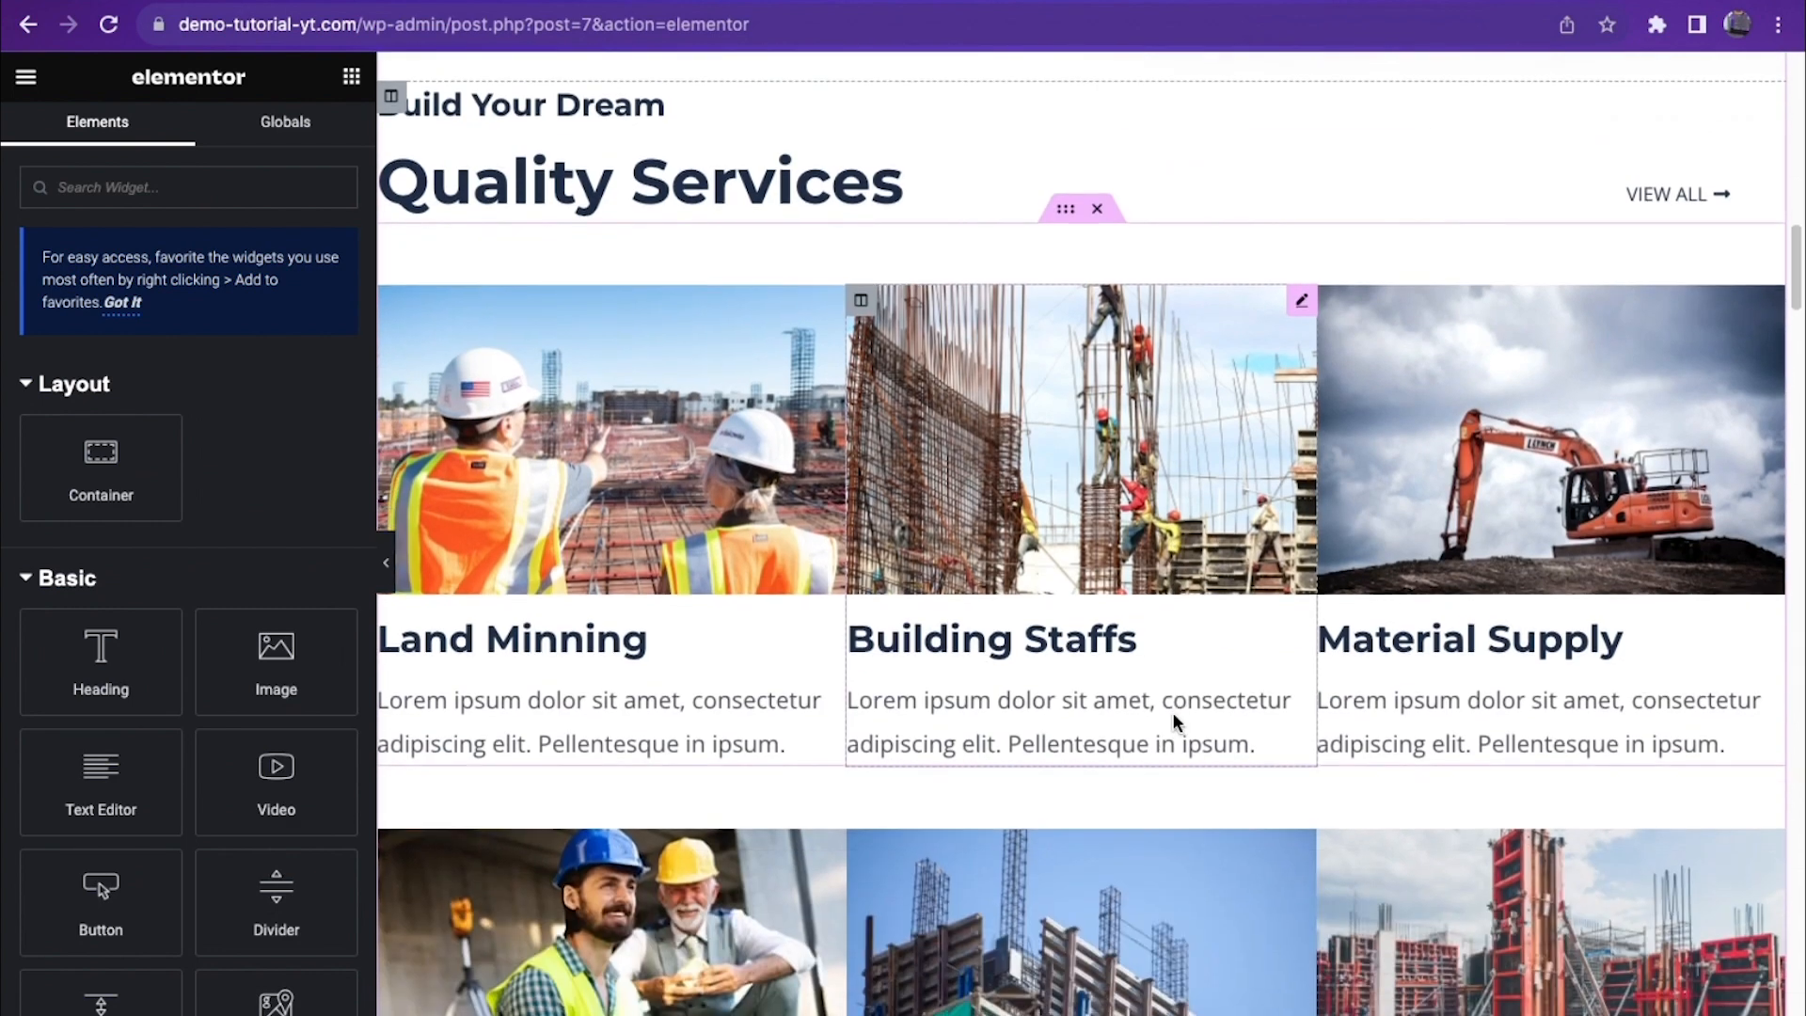
left_click(606, 544)
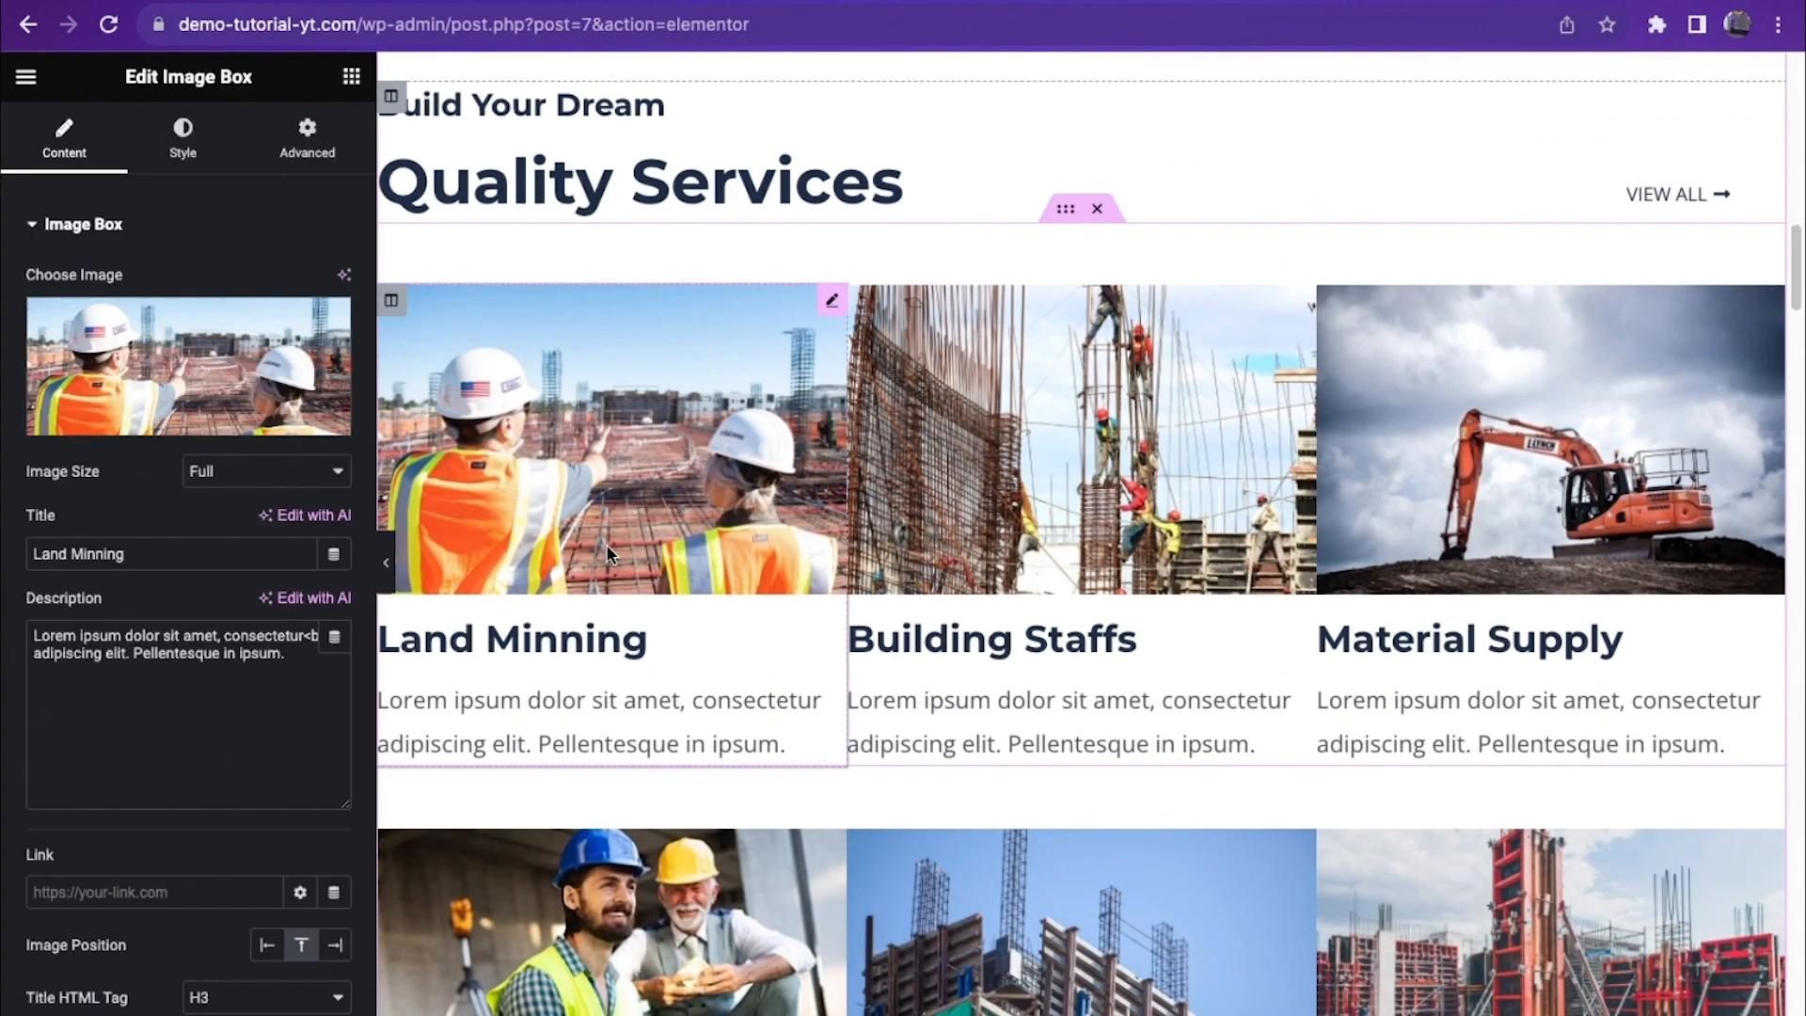
left_click(194, 414)
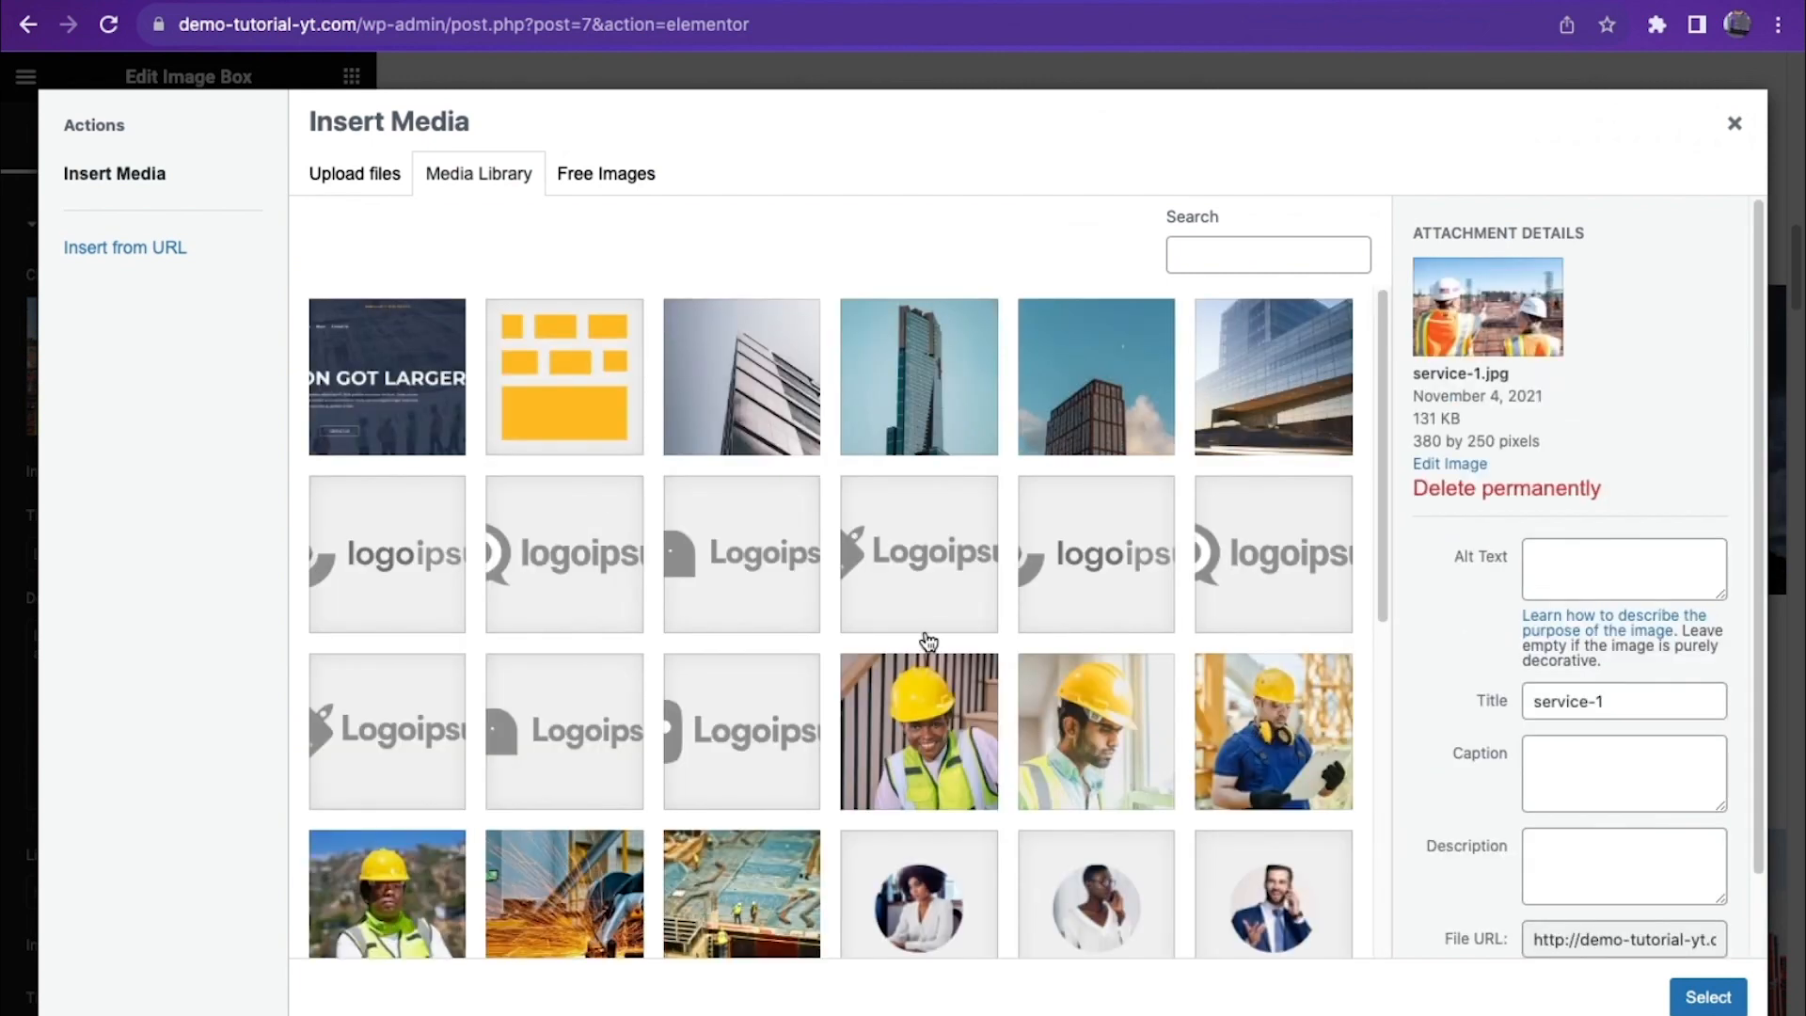
left_click(975, 756)
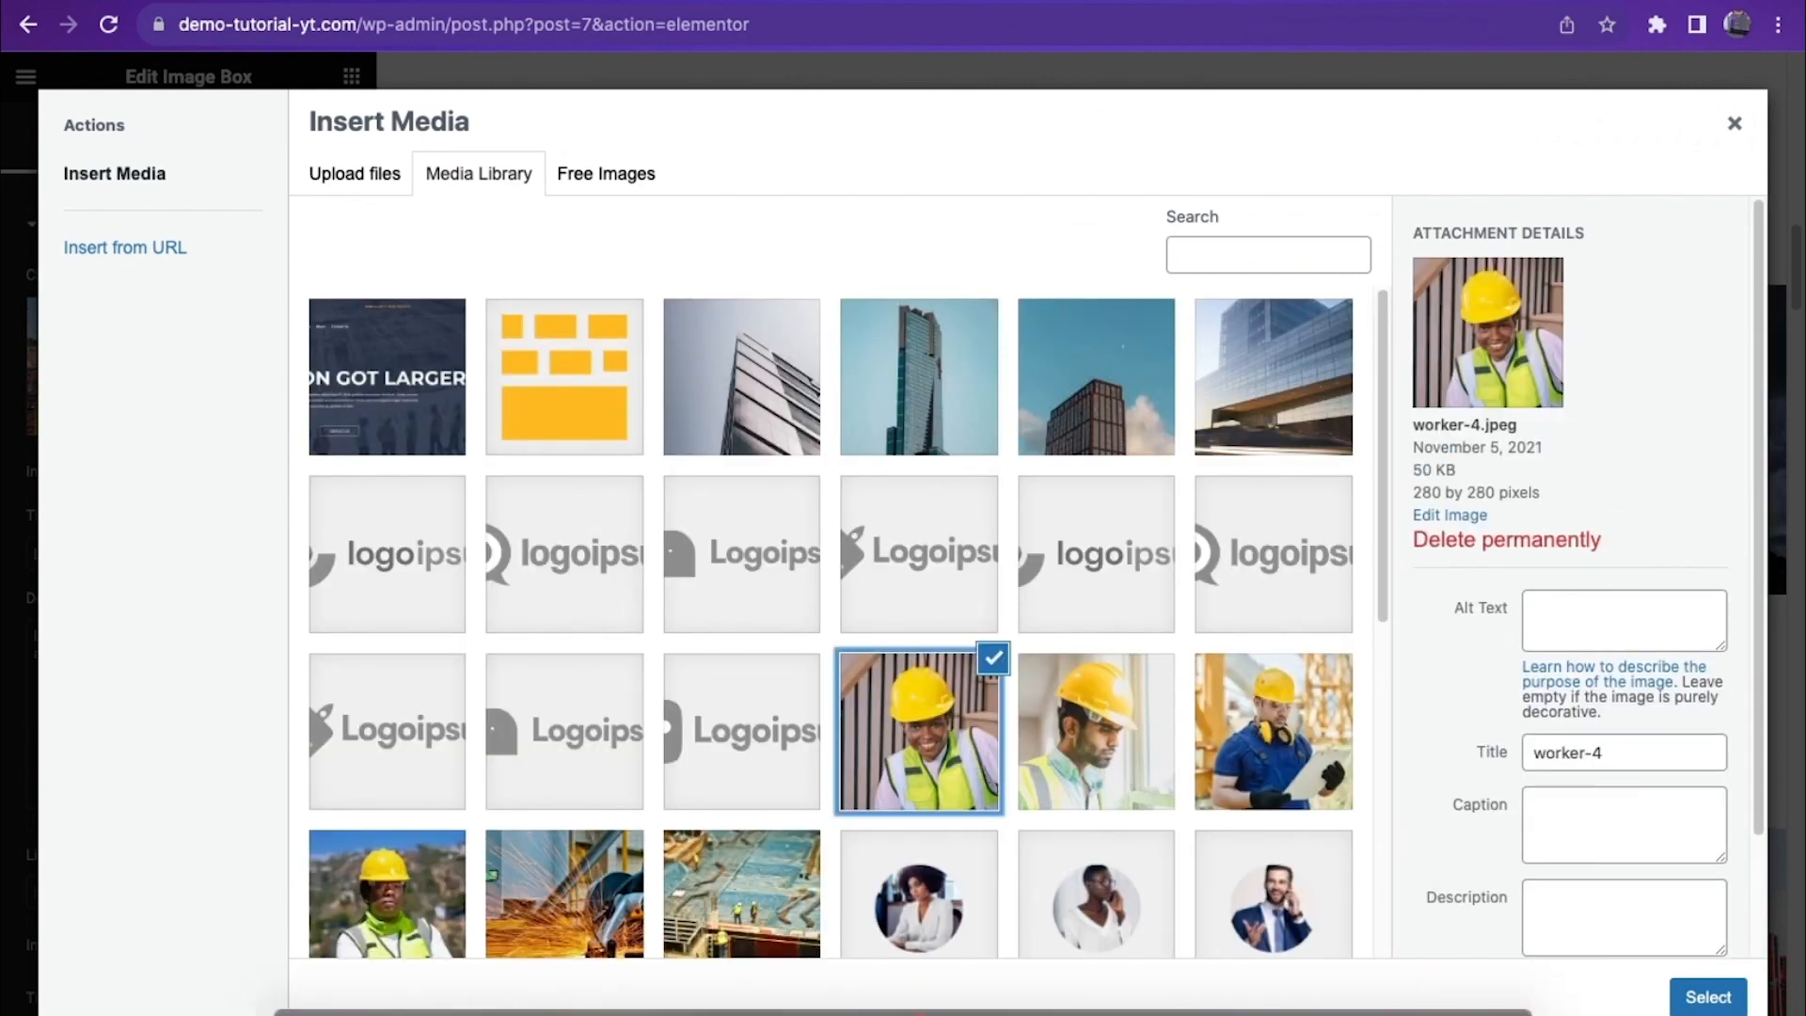
left_click(1708, 997)
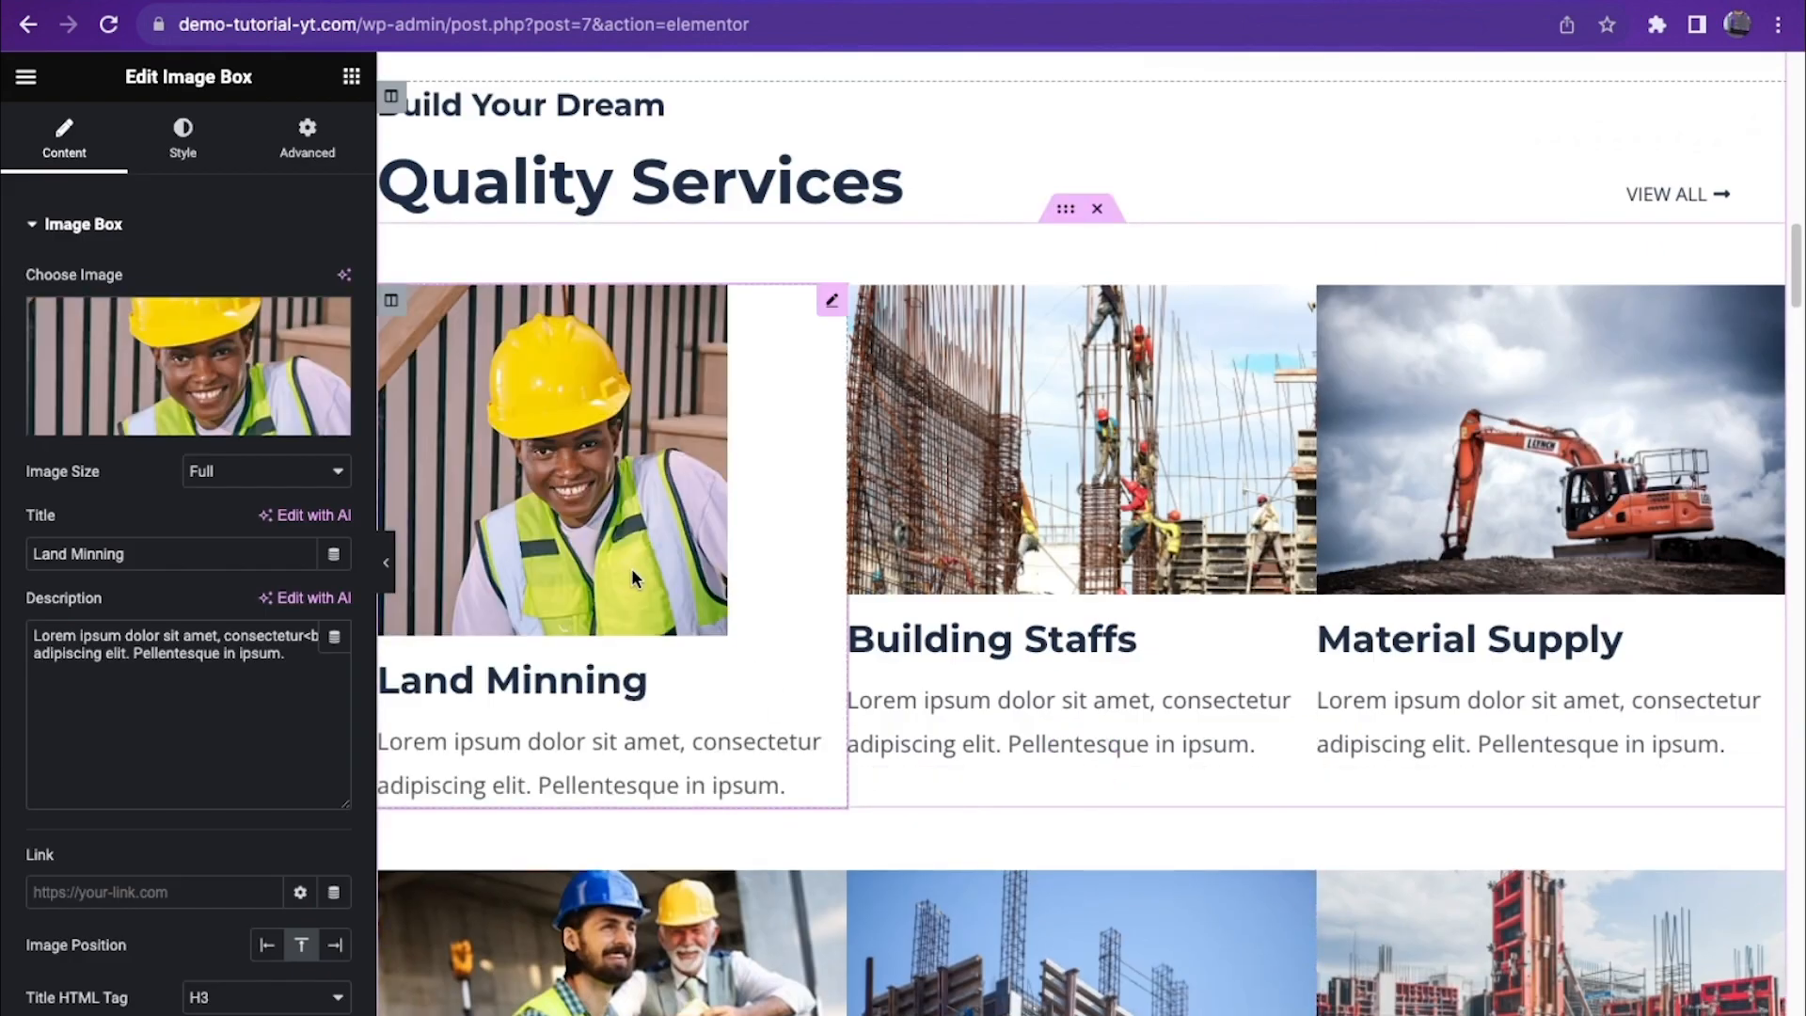
Step: Try the 2048 x 2048 and Medium Large sizes for the Land Minning image, and return it to Full
left_click(295, 476)
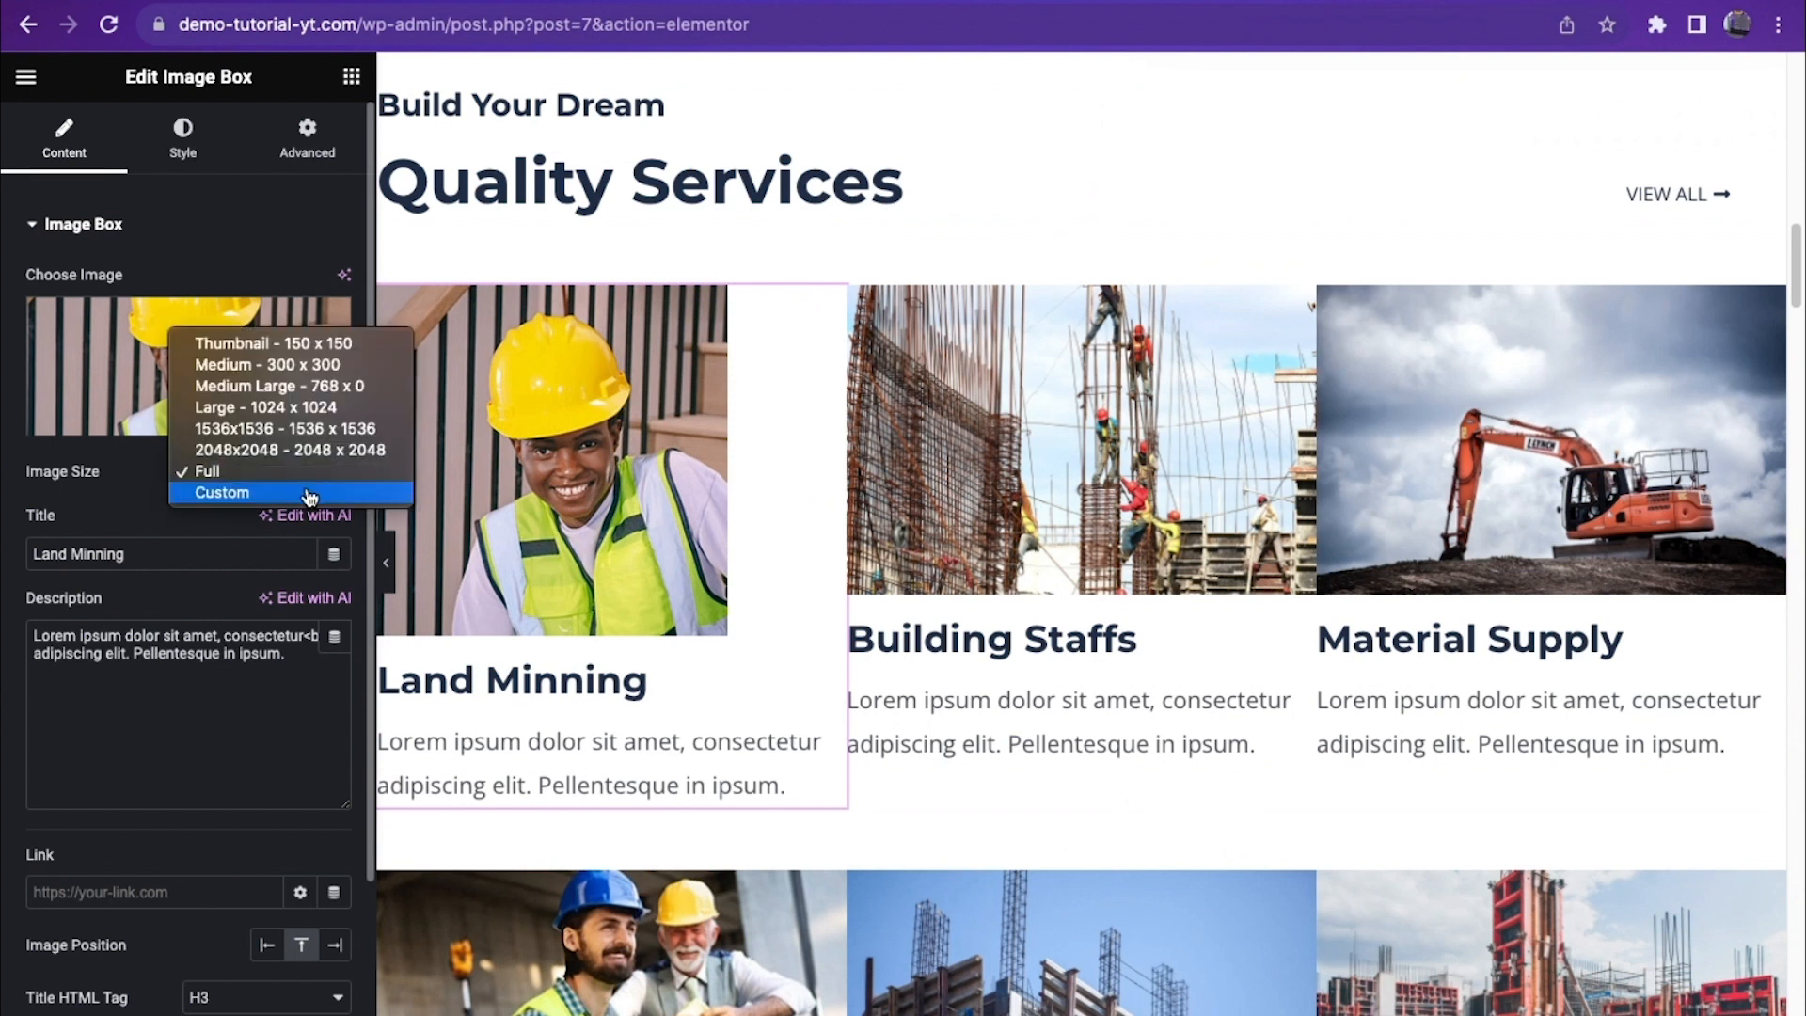
left_click(314, 451)
left_click(313, 476)
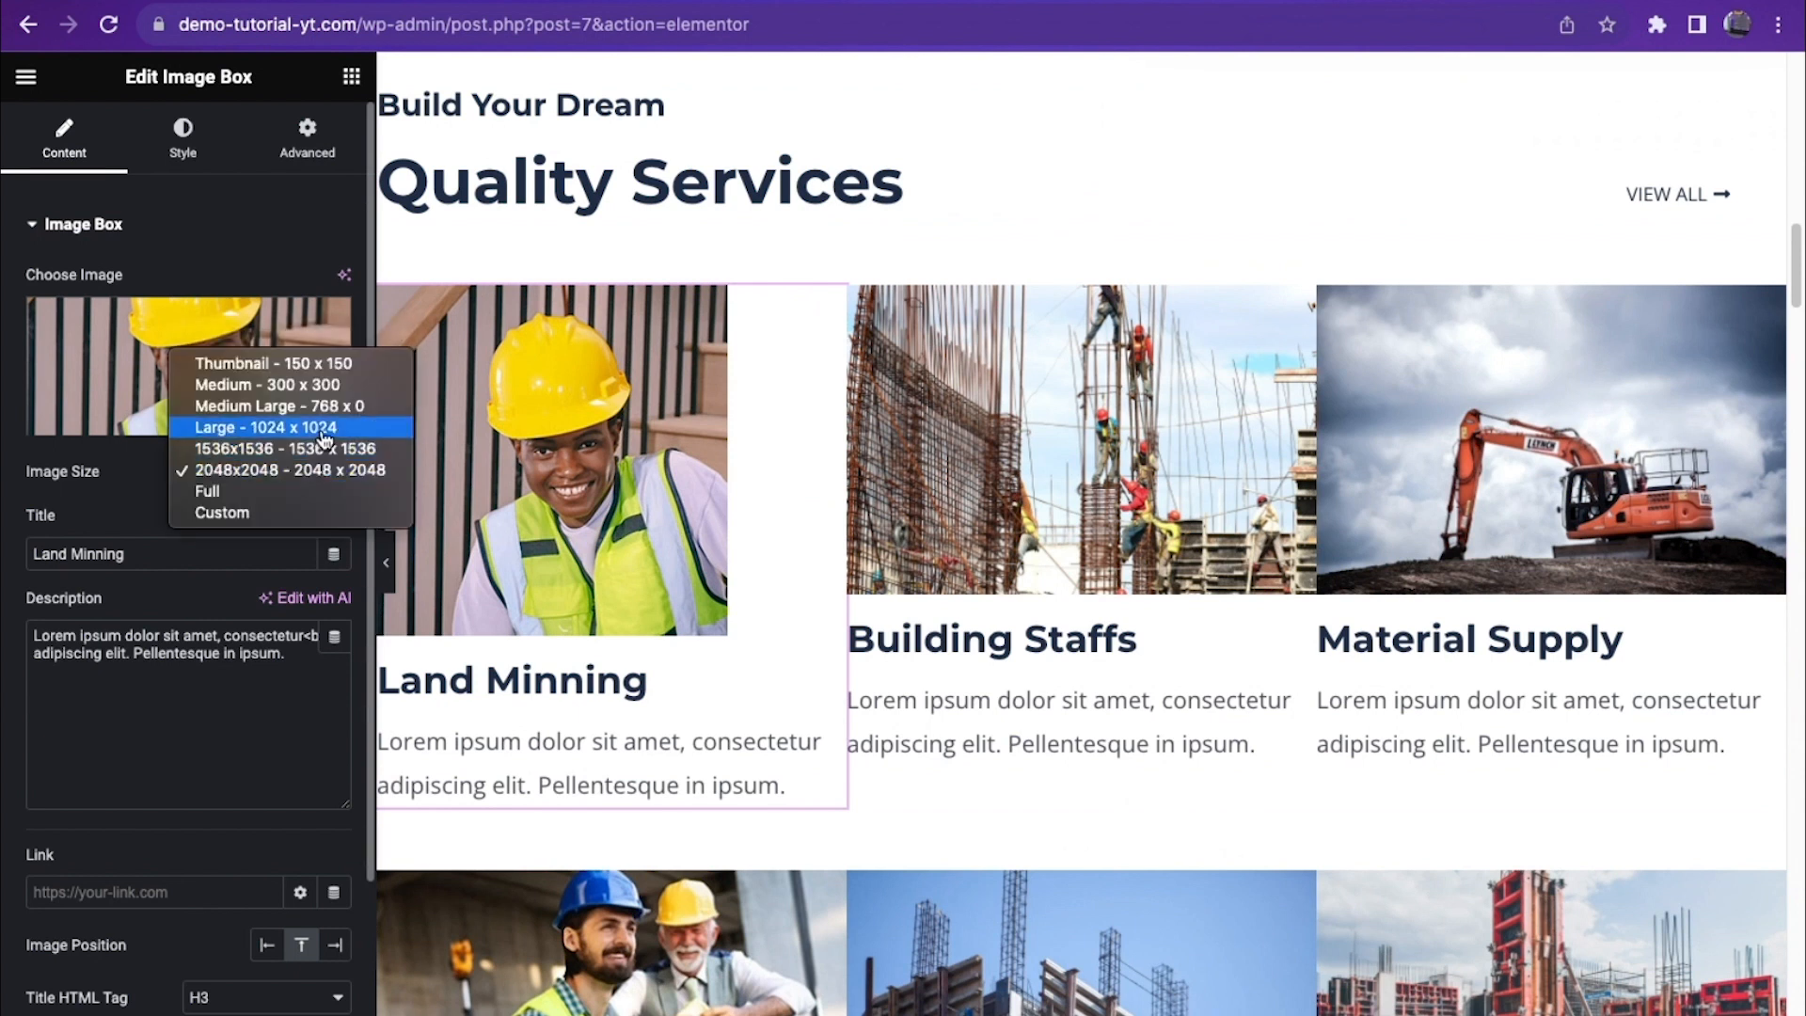
left_click(318, 403)
left_click(324, 471)
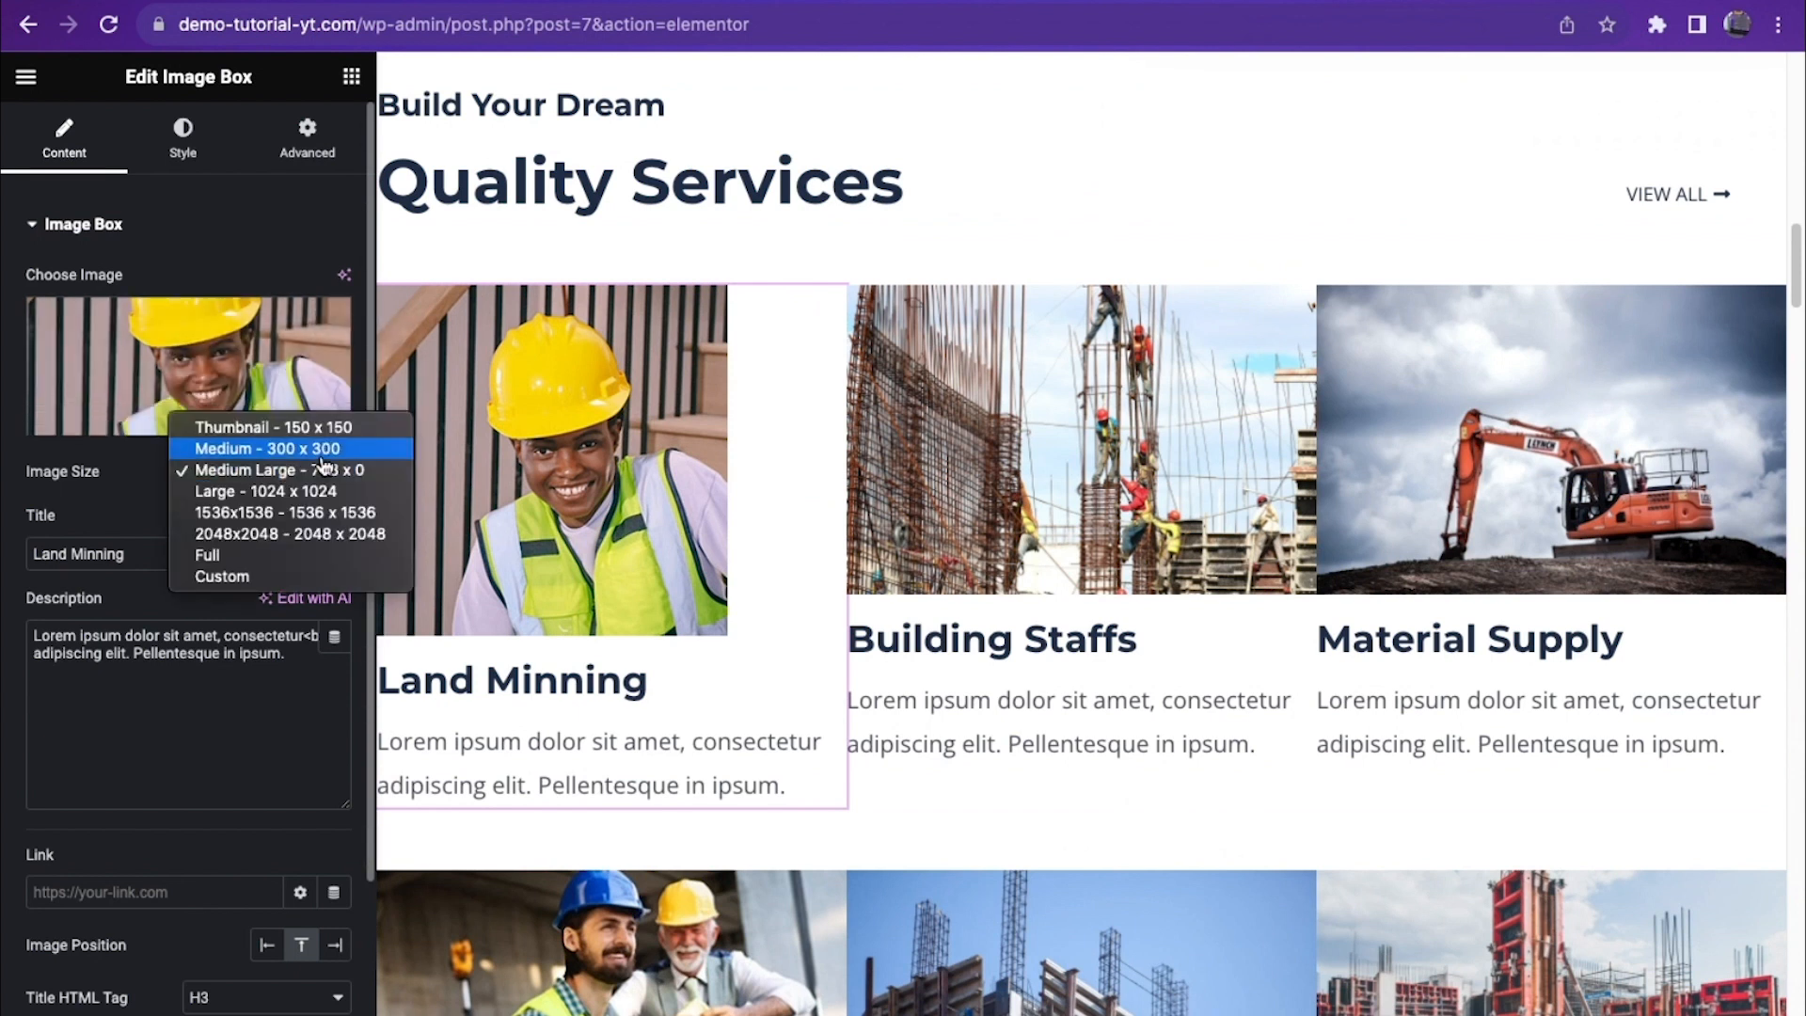
left_click(299, 554)
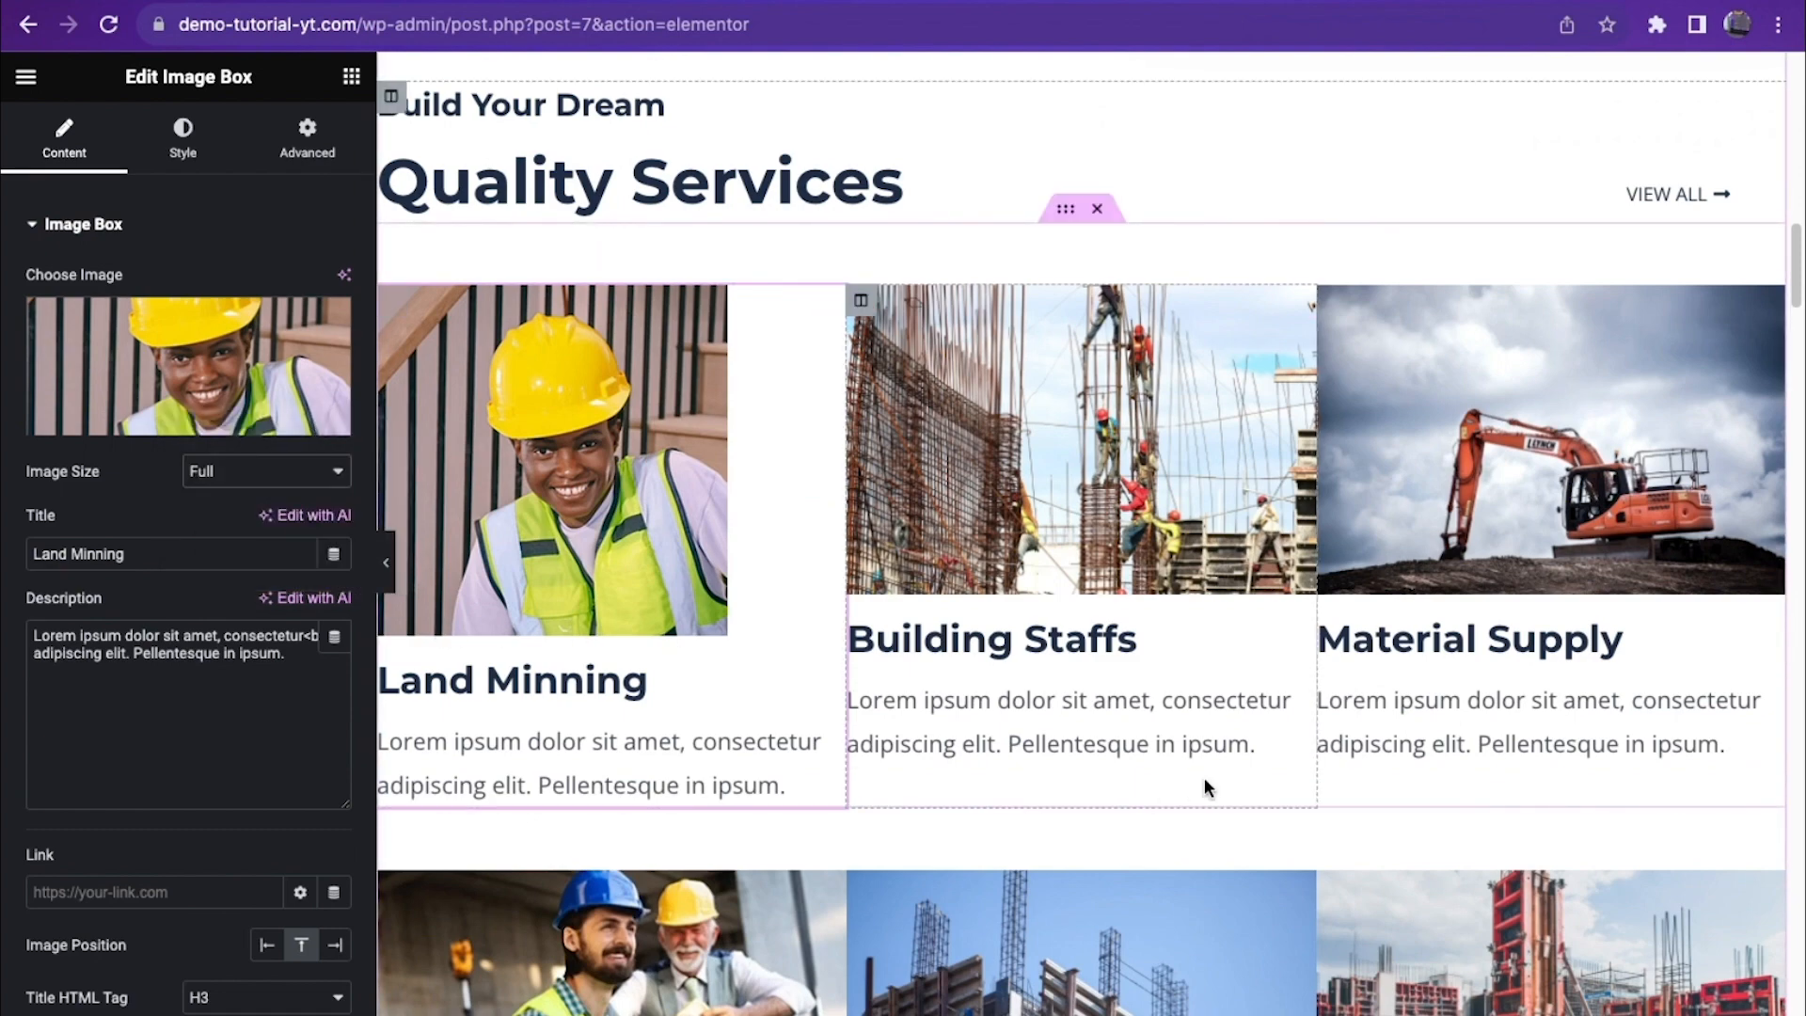
Step: Look over the remaining Home page sections down to the contact form and FAQ, and preview the edited page
scroll(1213, 762, "down", 12)
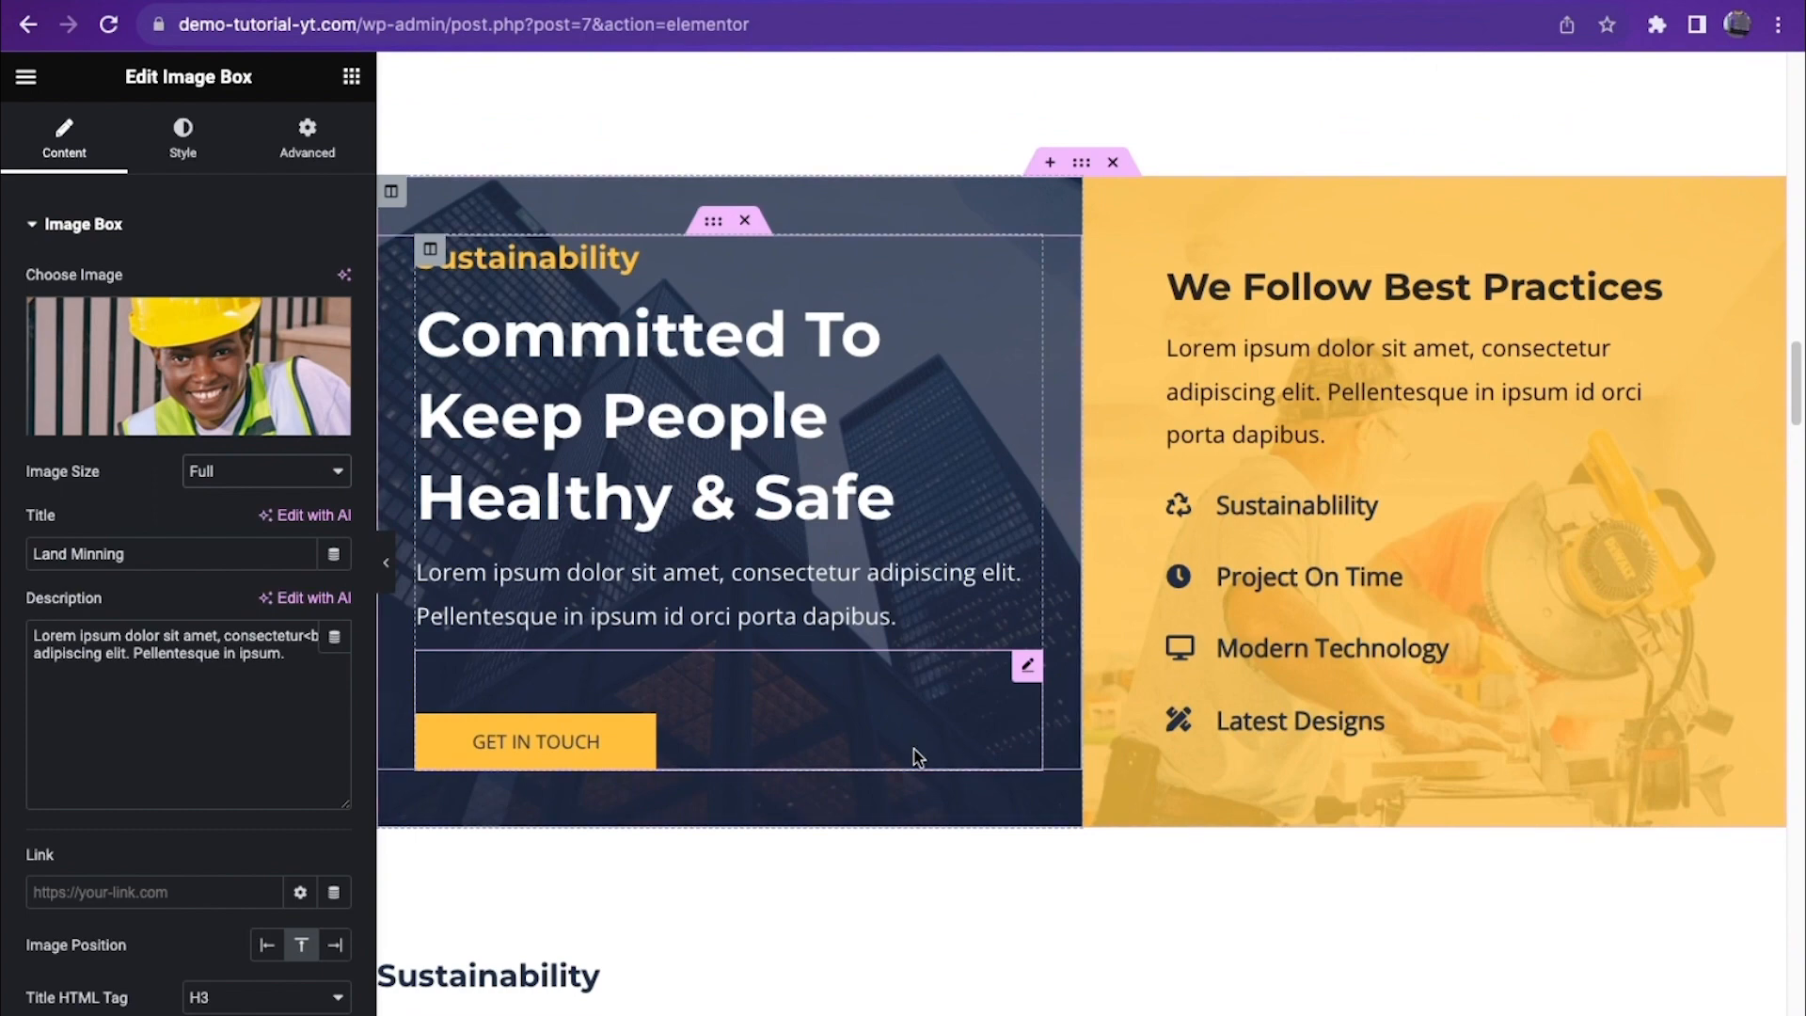
scroll(1460, 495, "down", 15)
scroll(1366, 877, "down", 8)
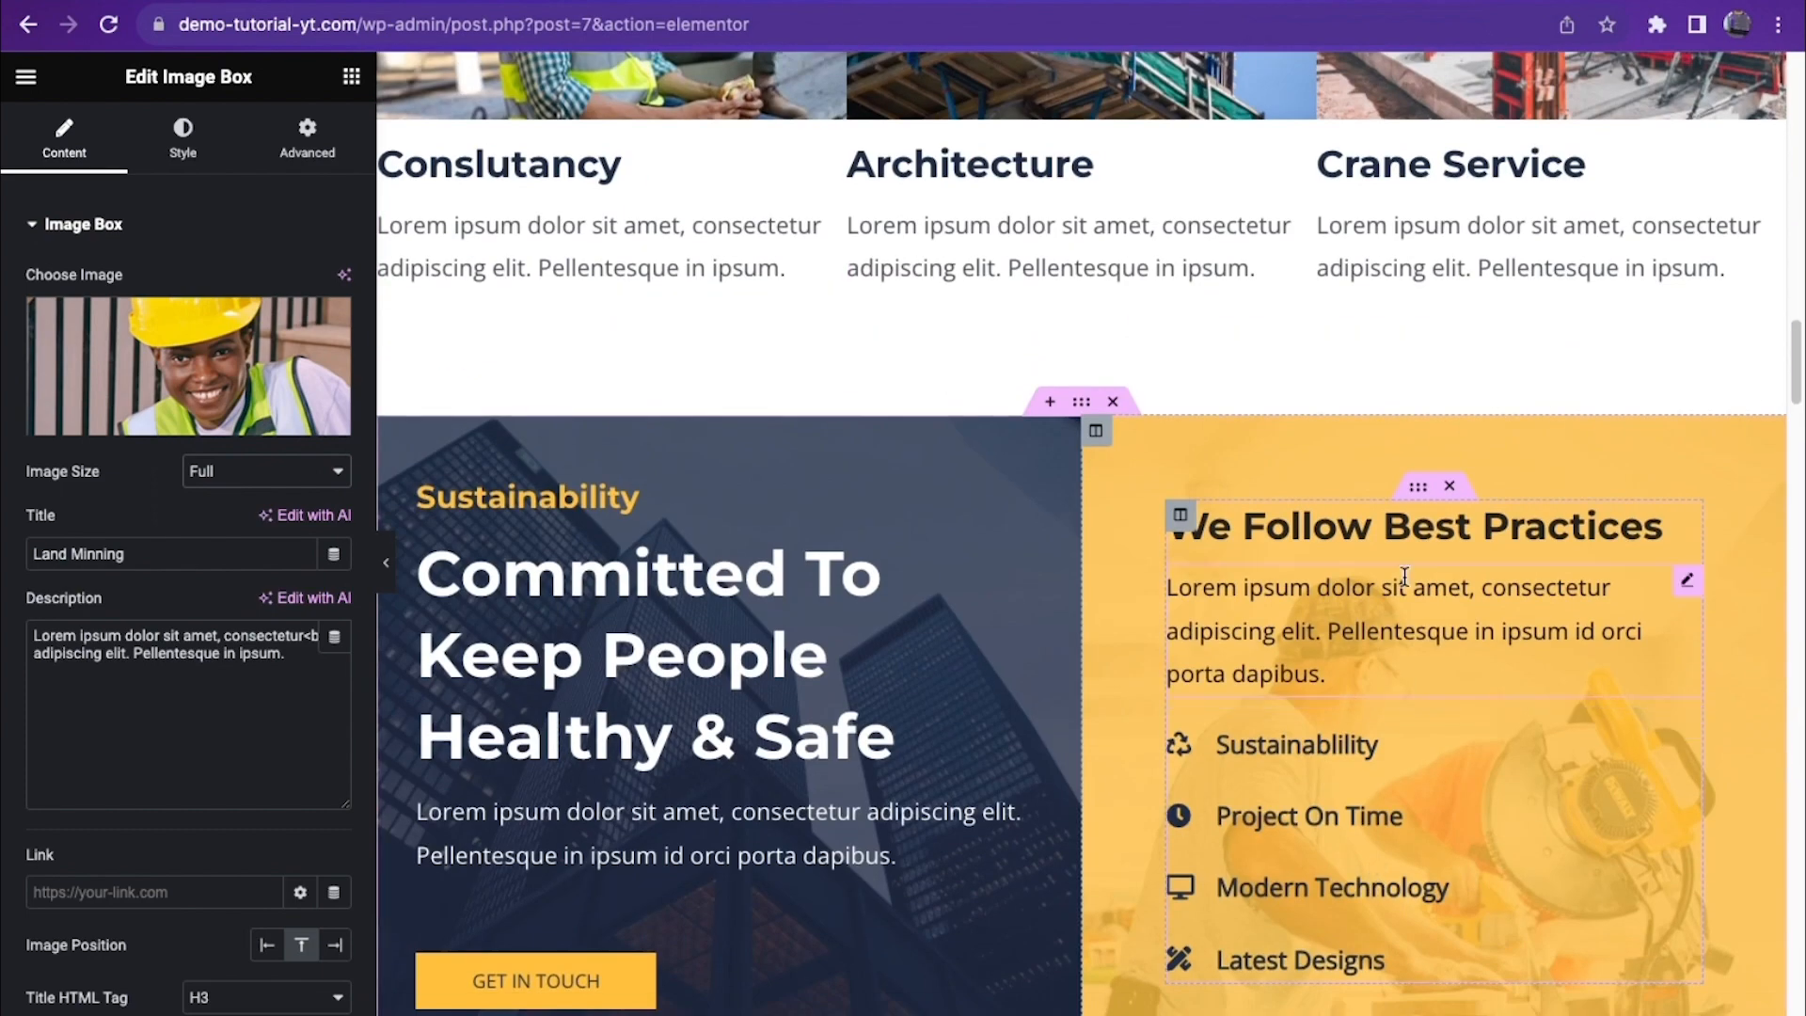
left_click(1058, 592)
scroll(1198, 678, "down", 7)
scroll(1198, 679, "down", 15)
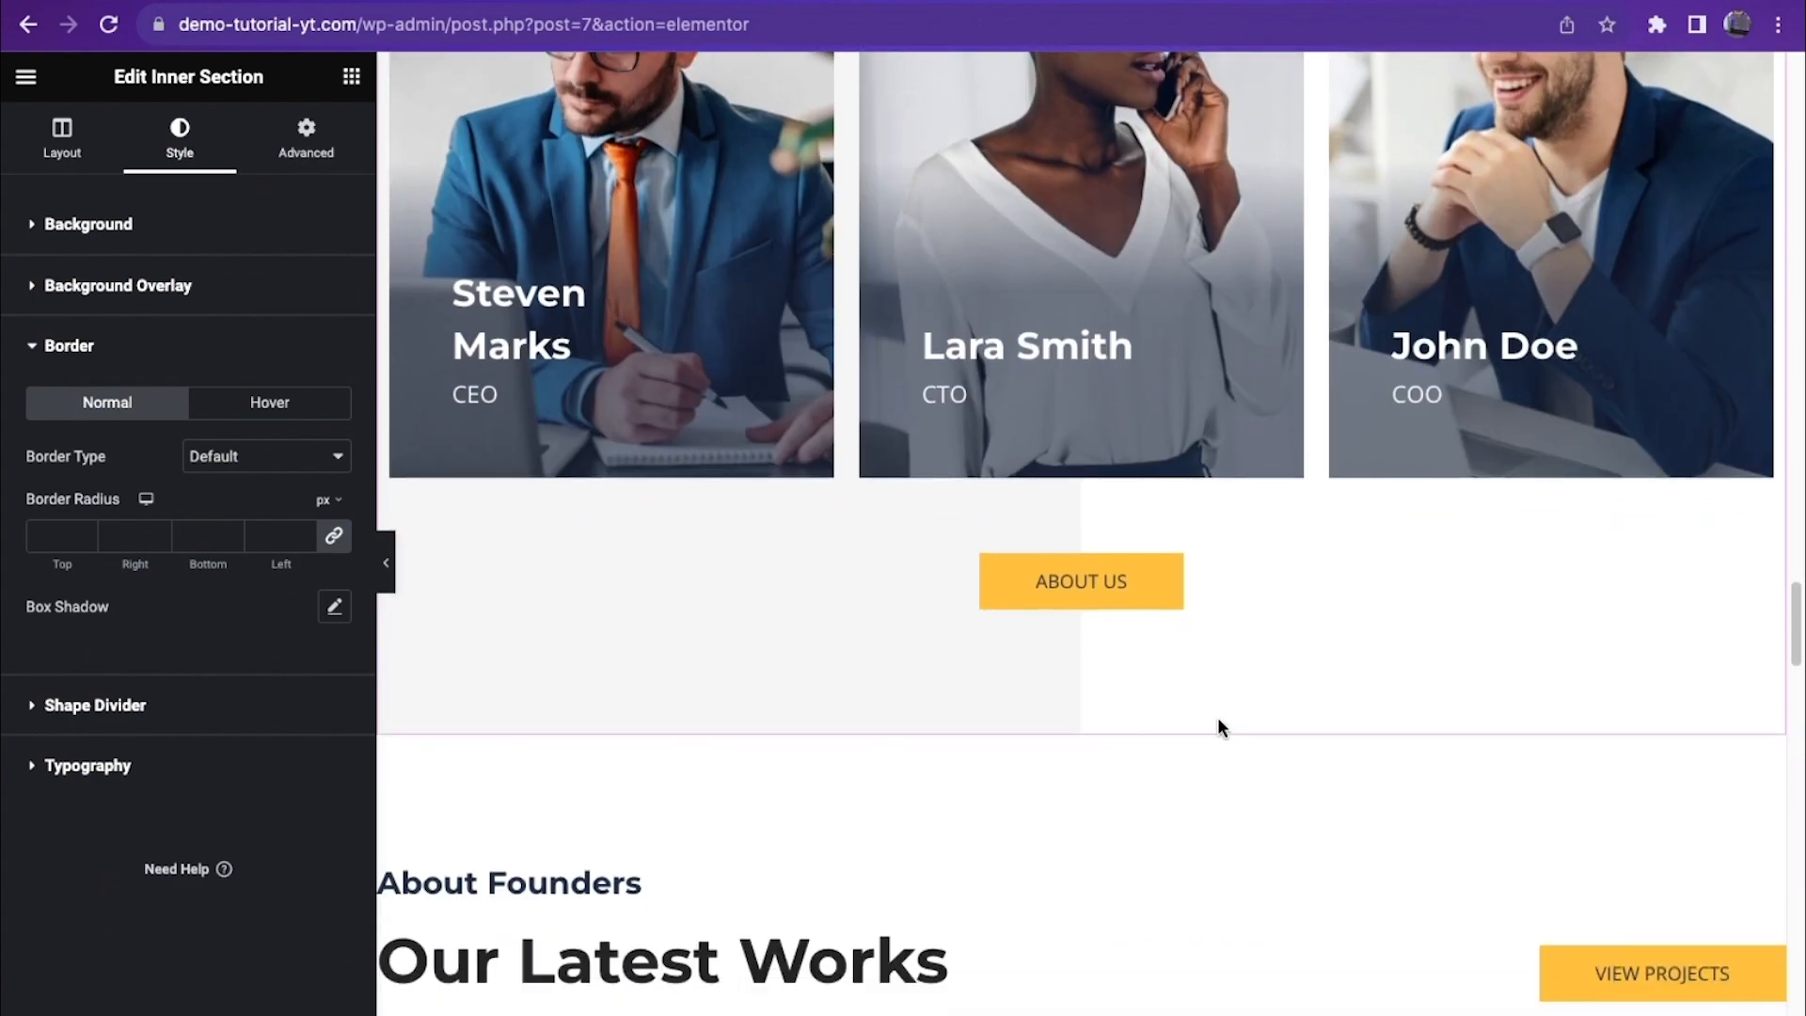
scroll(1138, 893, "down", 10)
scroll(1129, 850, "down", 15)
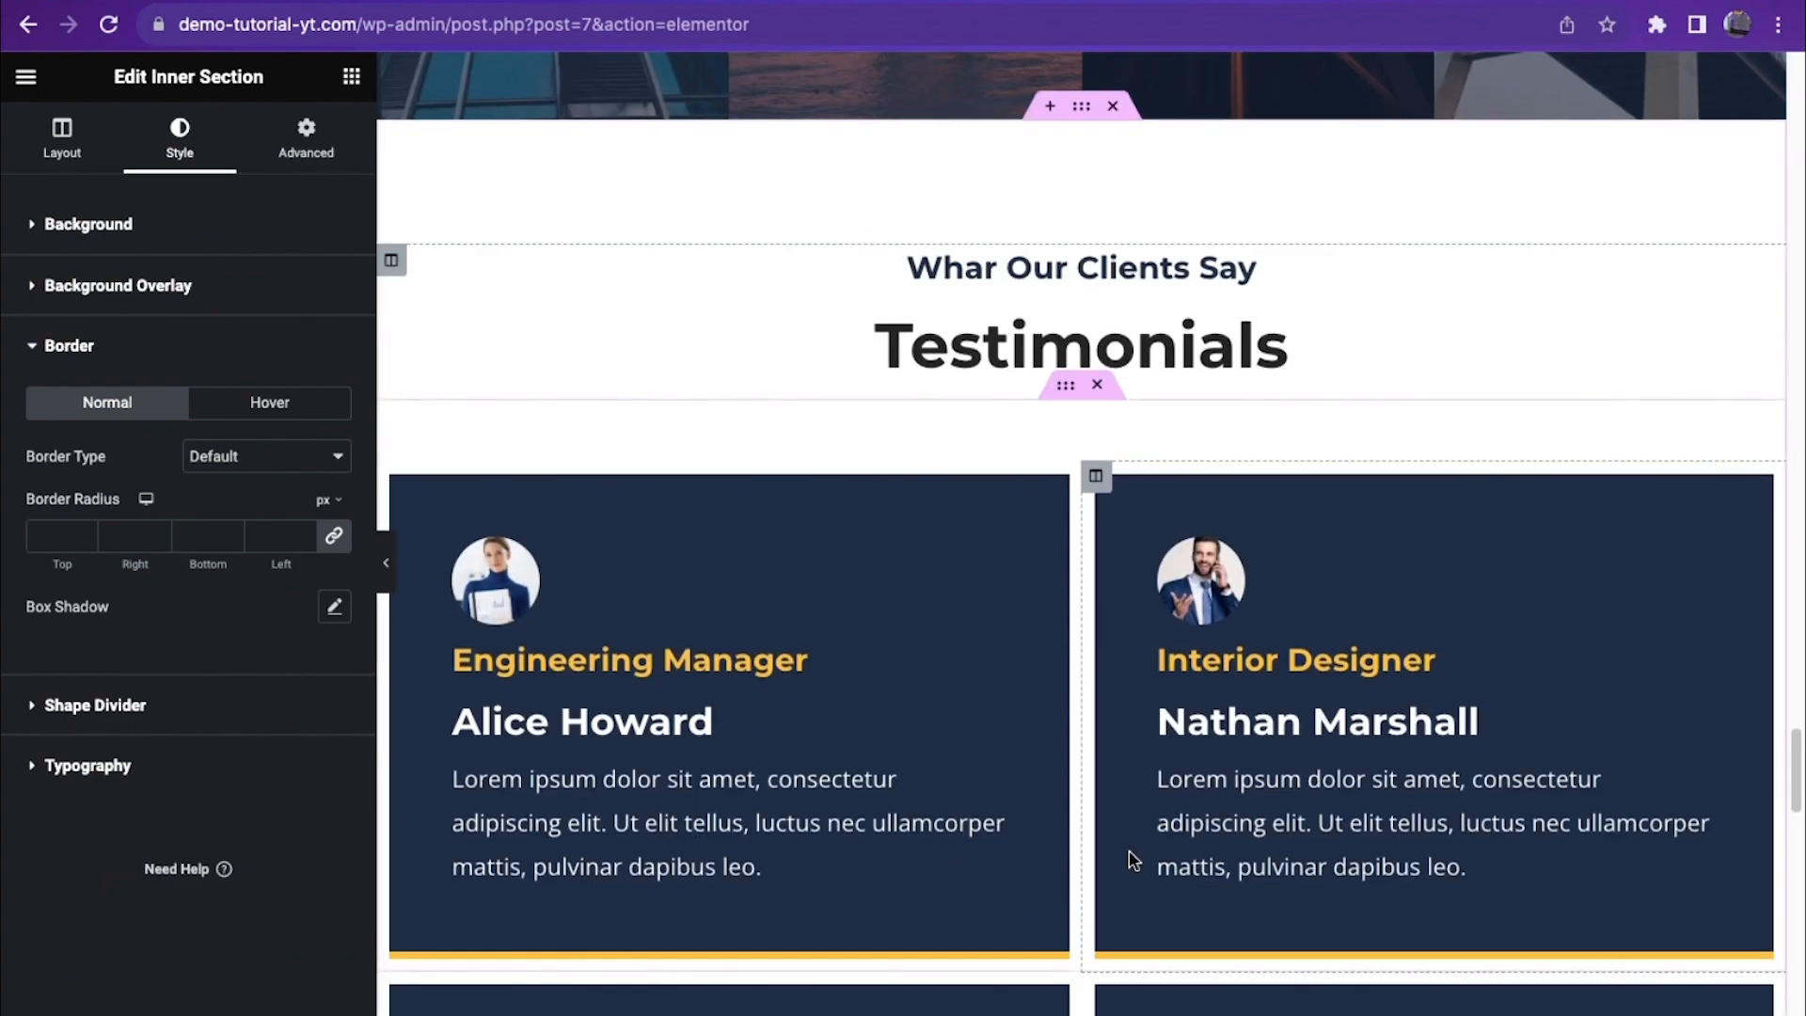
scroll(1129, 852, "down", 10)
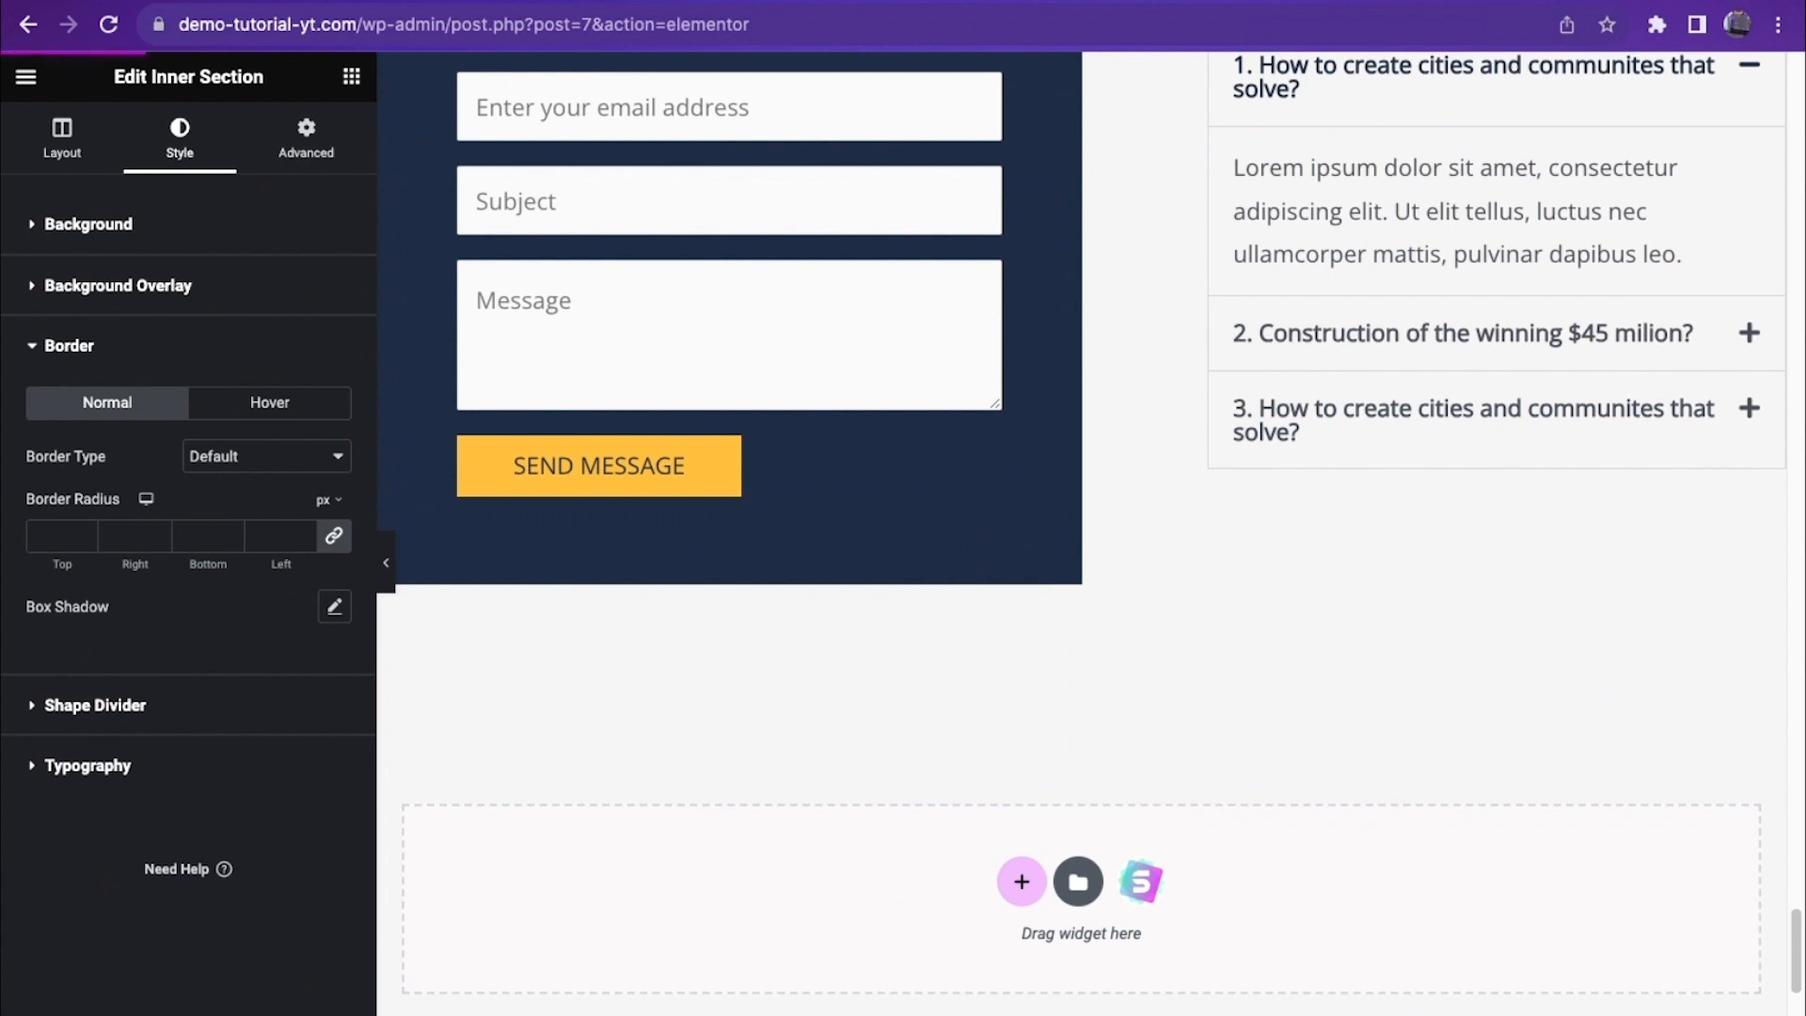
left_click(217, 1009)
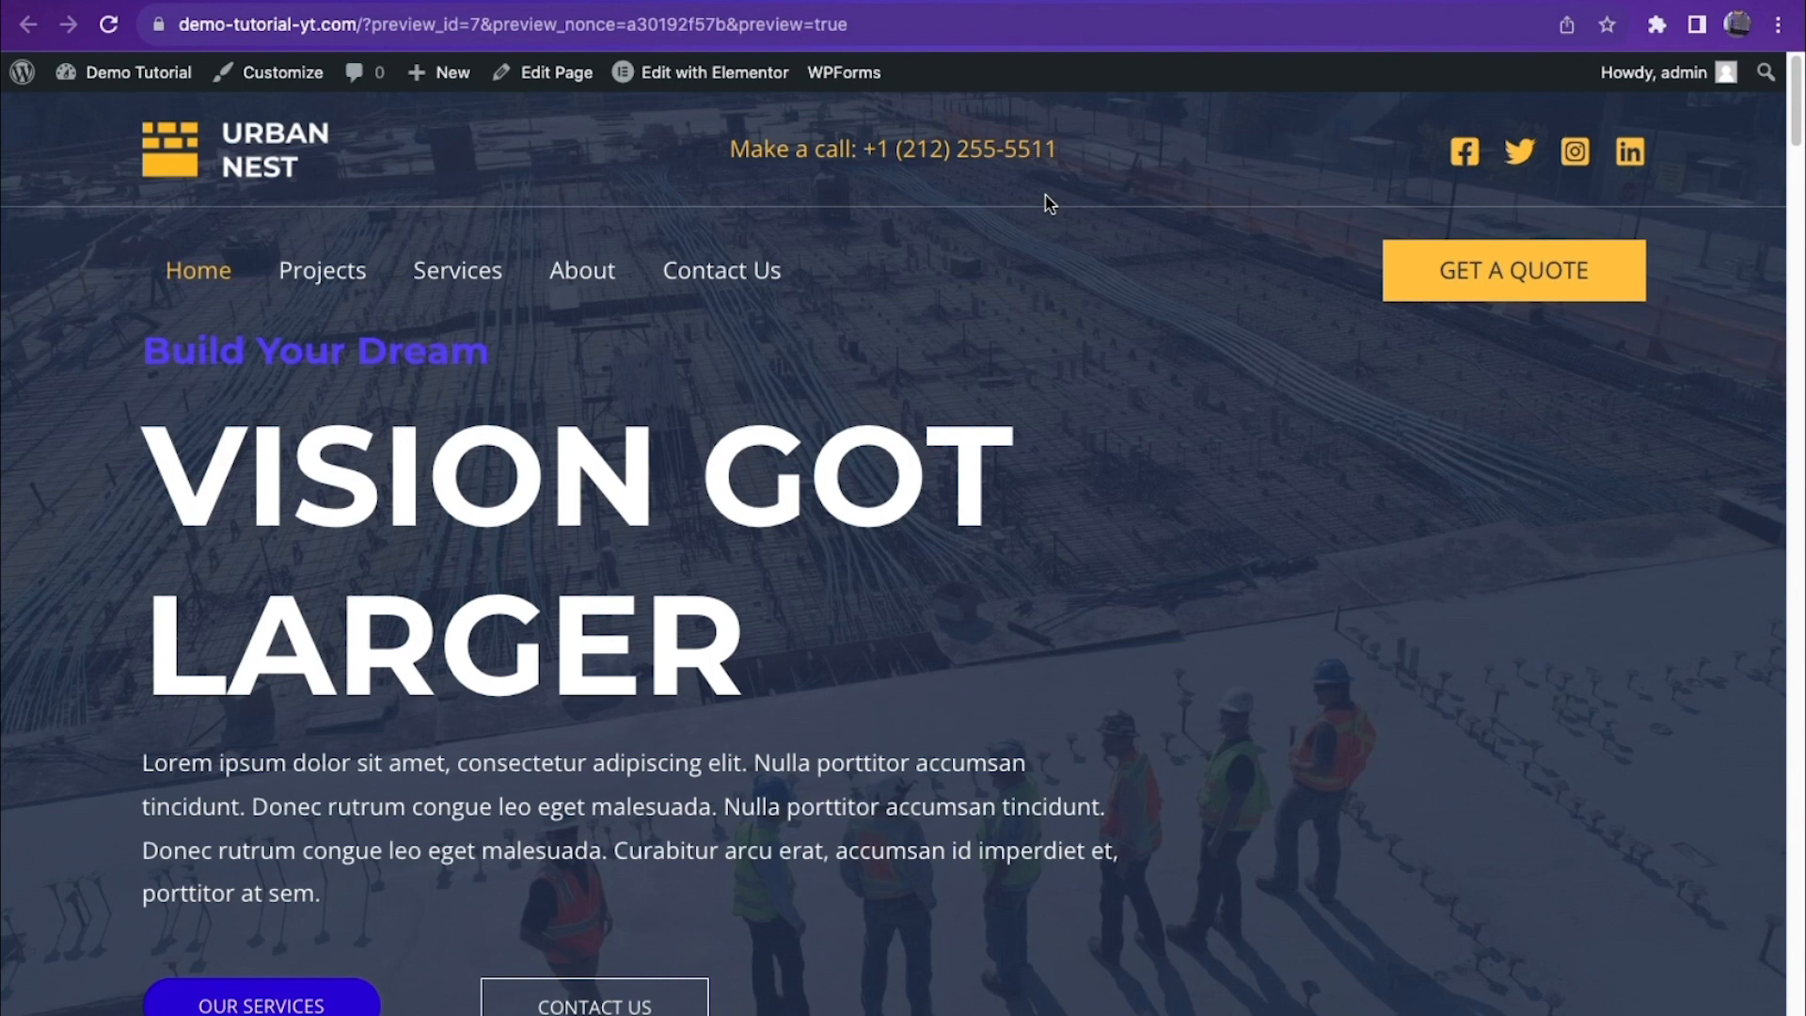
Step: Activate the All in One SEO plugin from the WordPress installed plugins list and open its dashboard
mouse_move(174, 84)
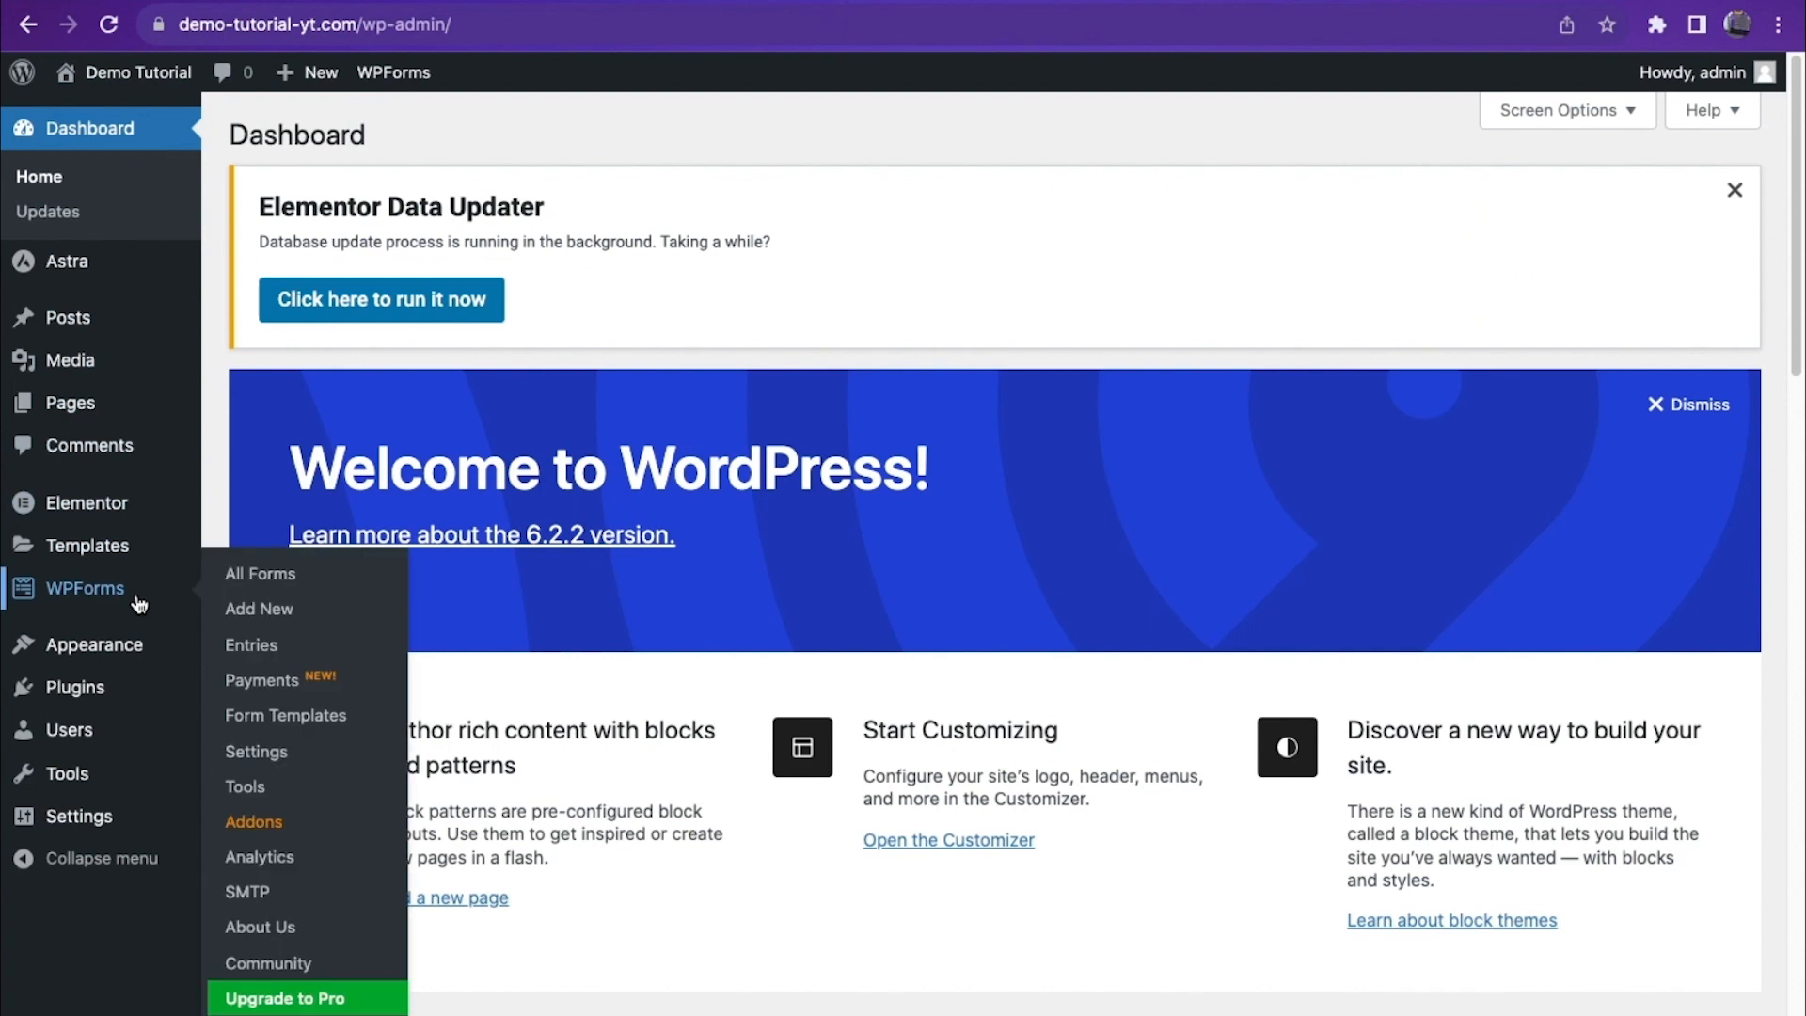
mouse_move(121, 704)
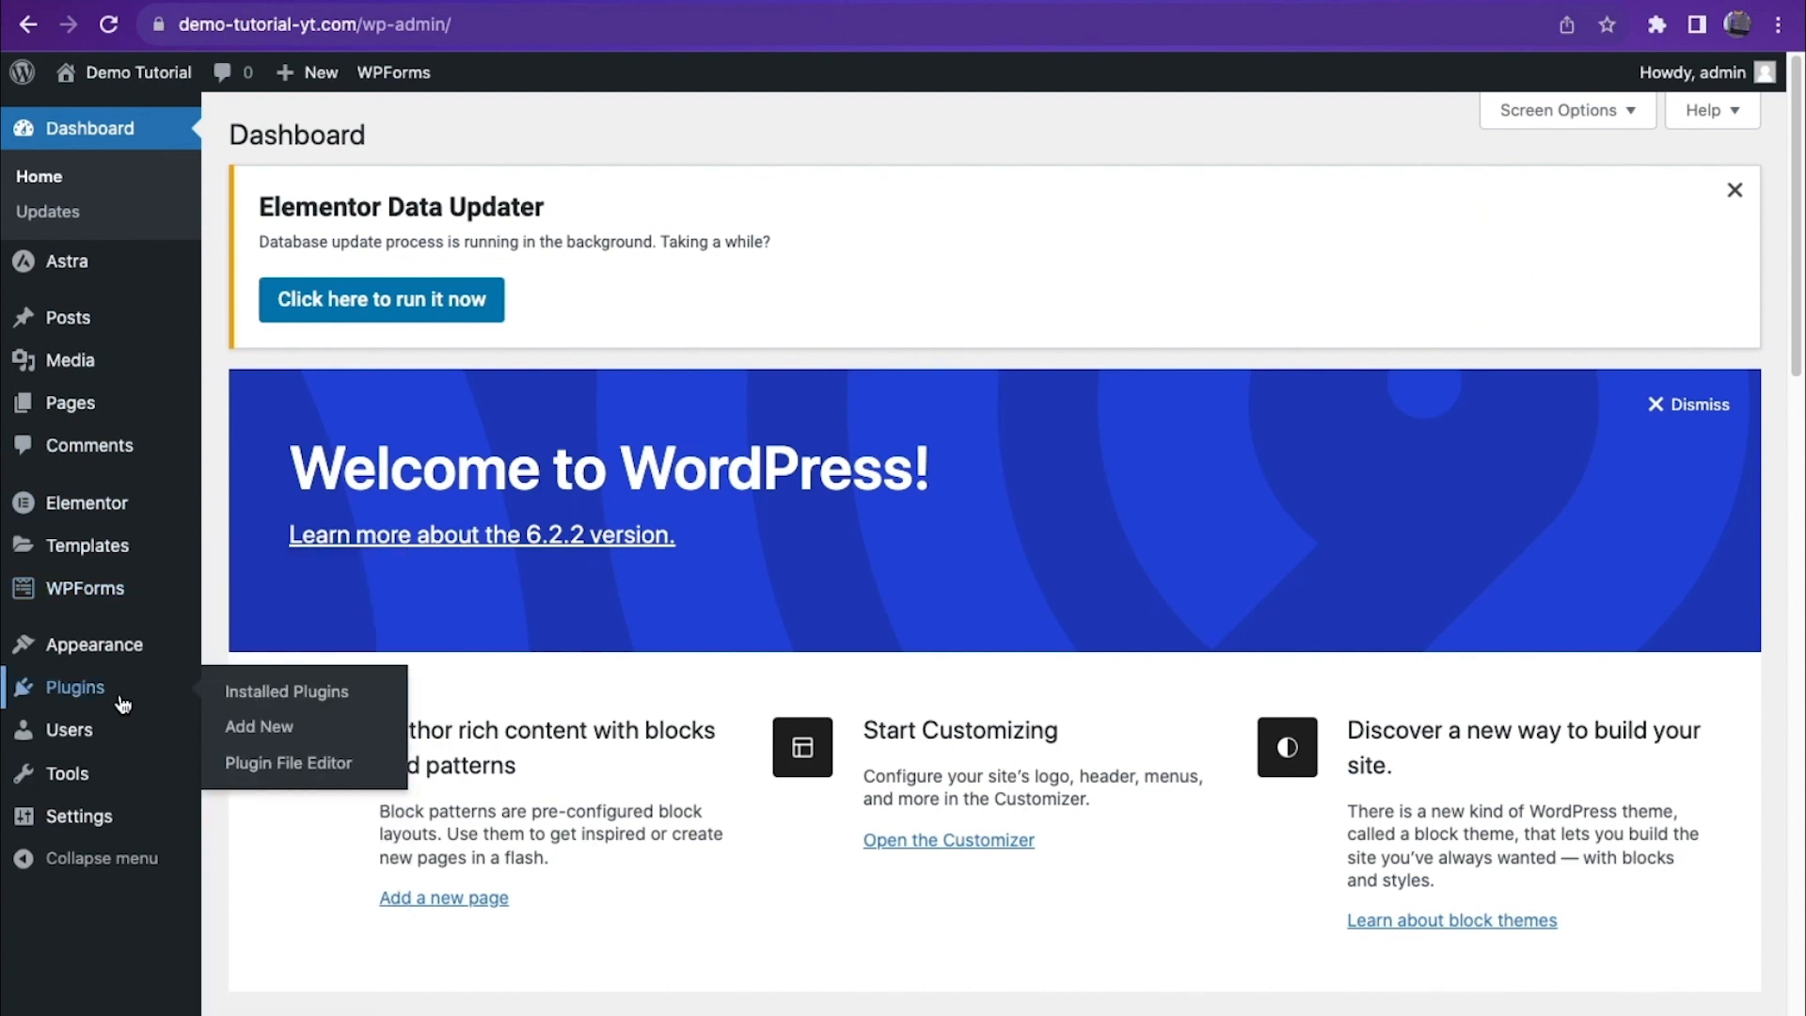
left_click(287, 693)
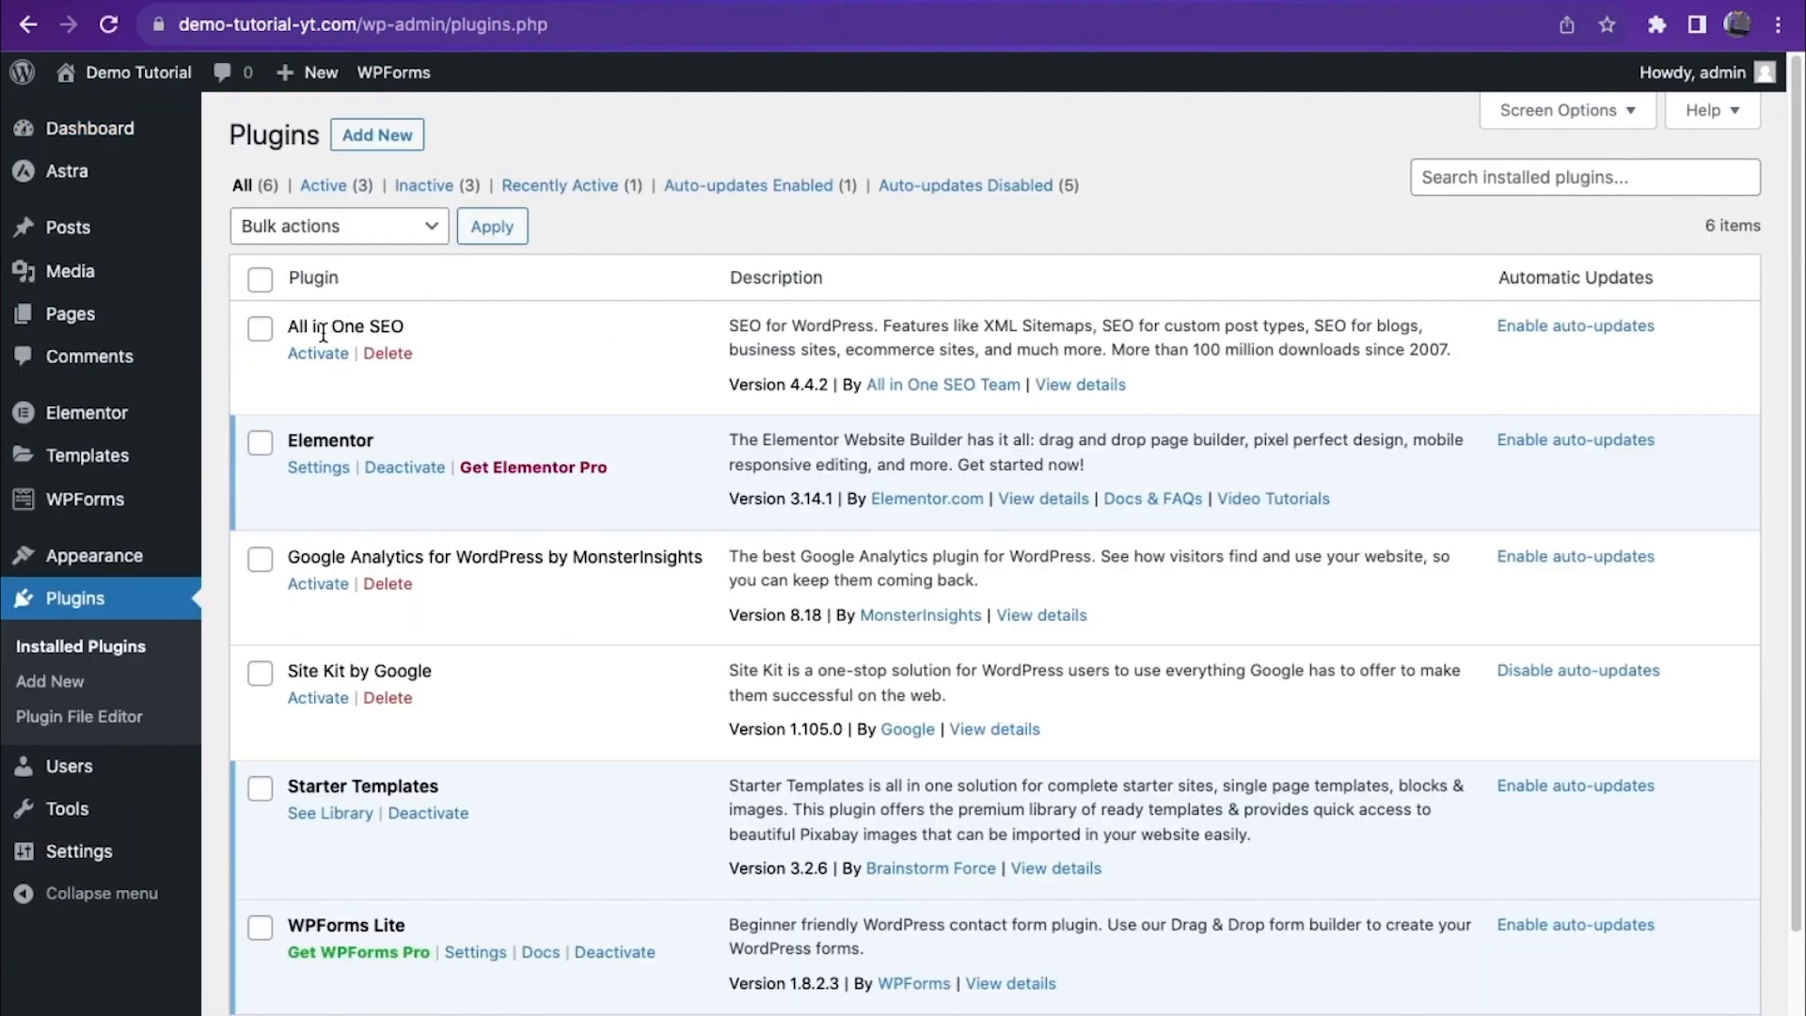
left_click_drag(284, 320, 443, 333)
left_click(261, 328)
left_click(318, 353)
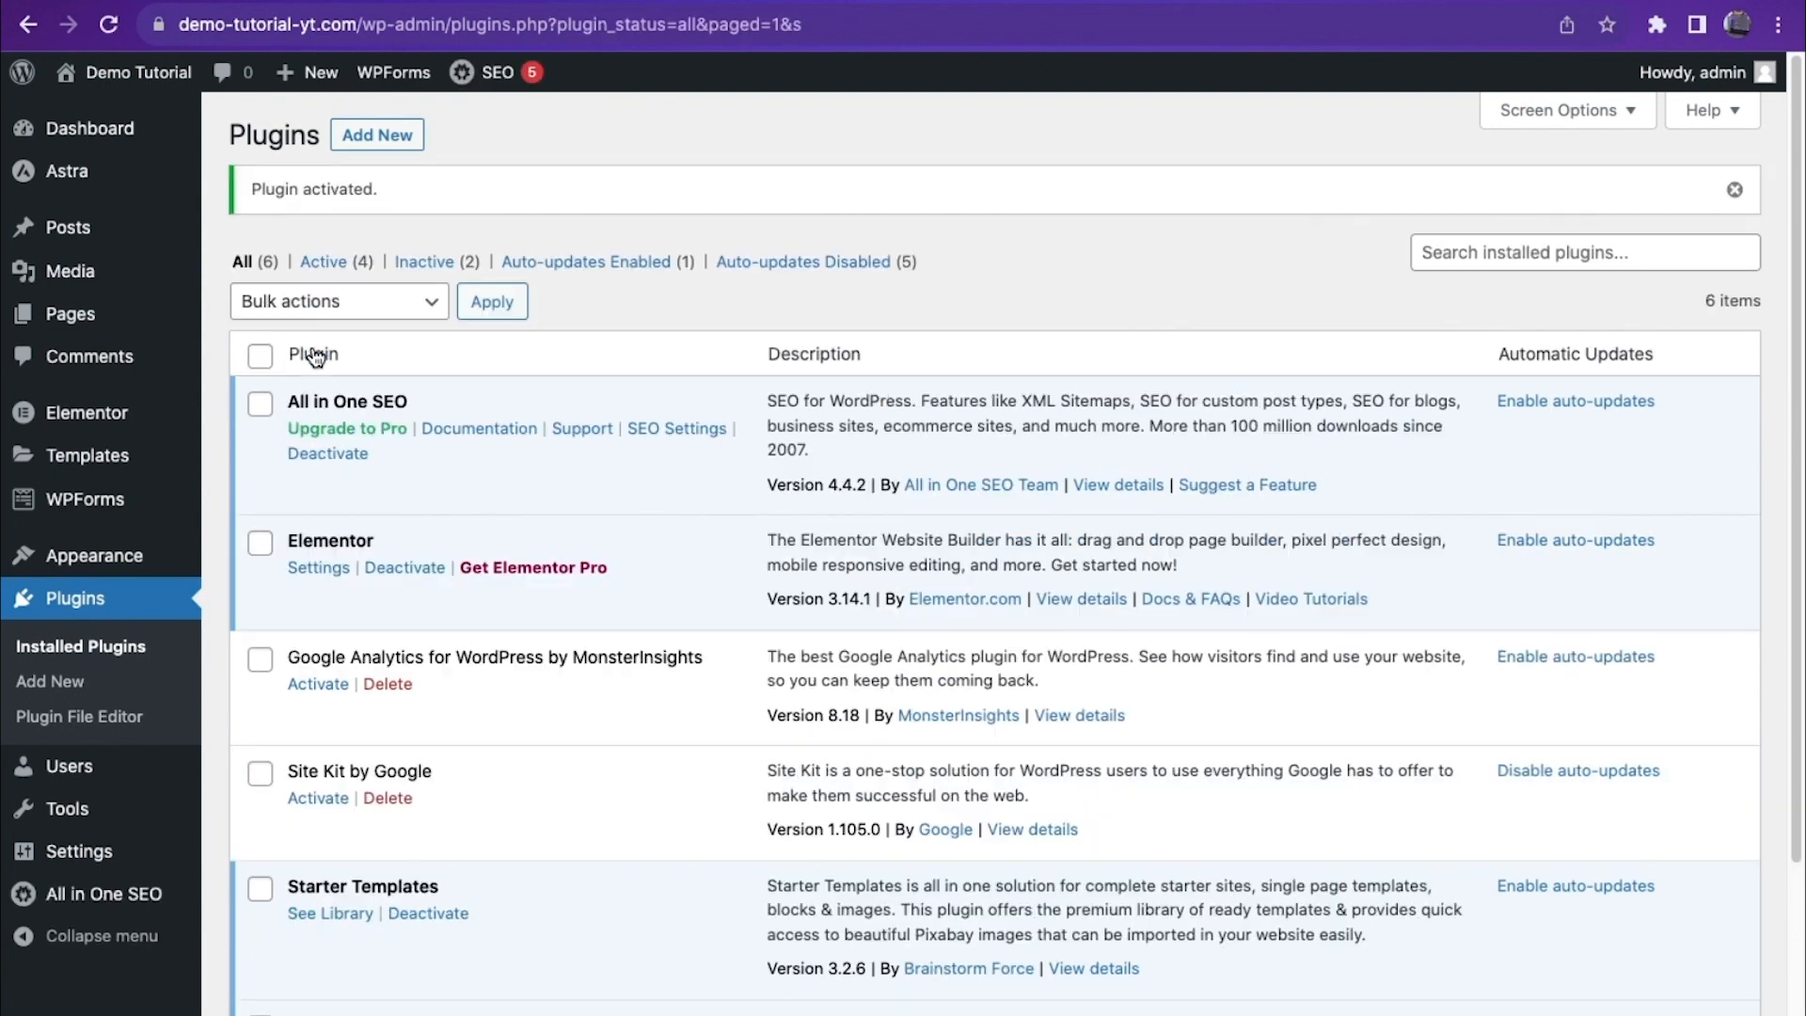
mouse_move(51, 898)
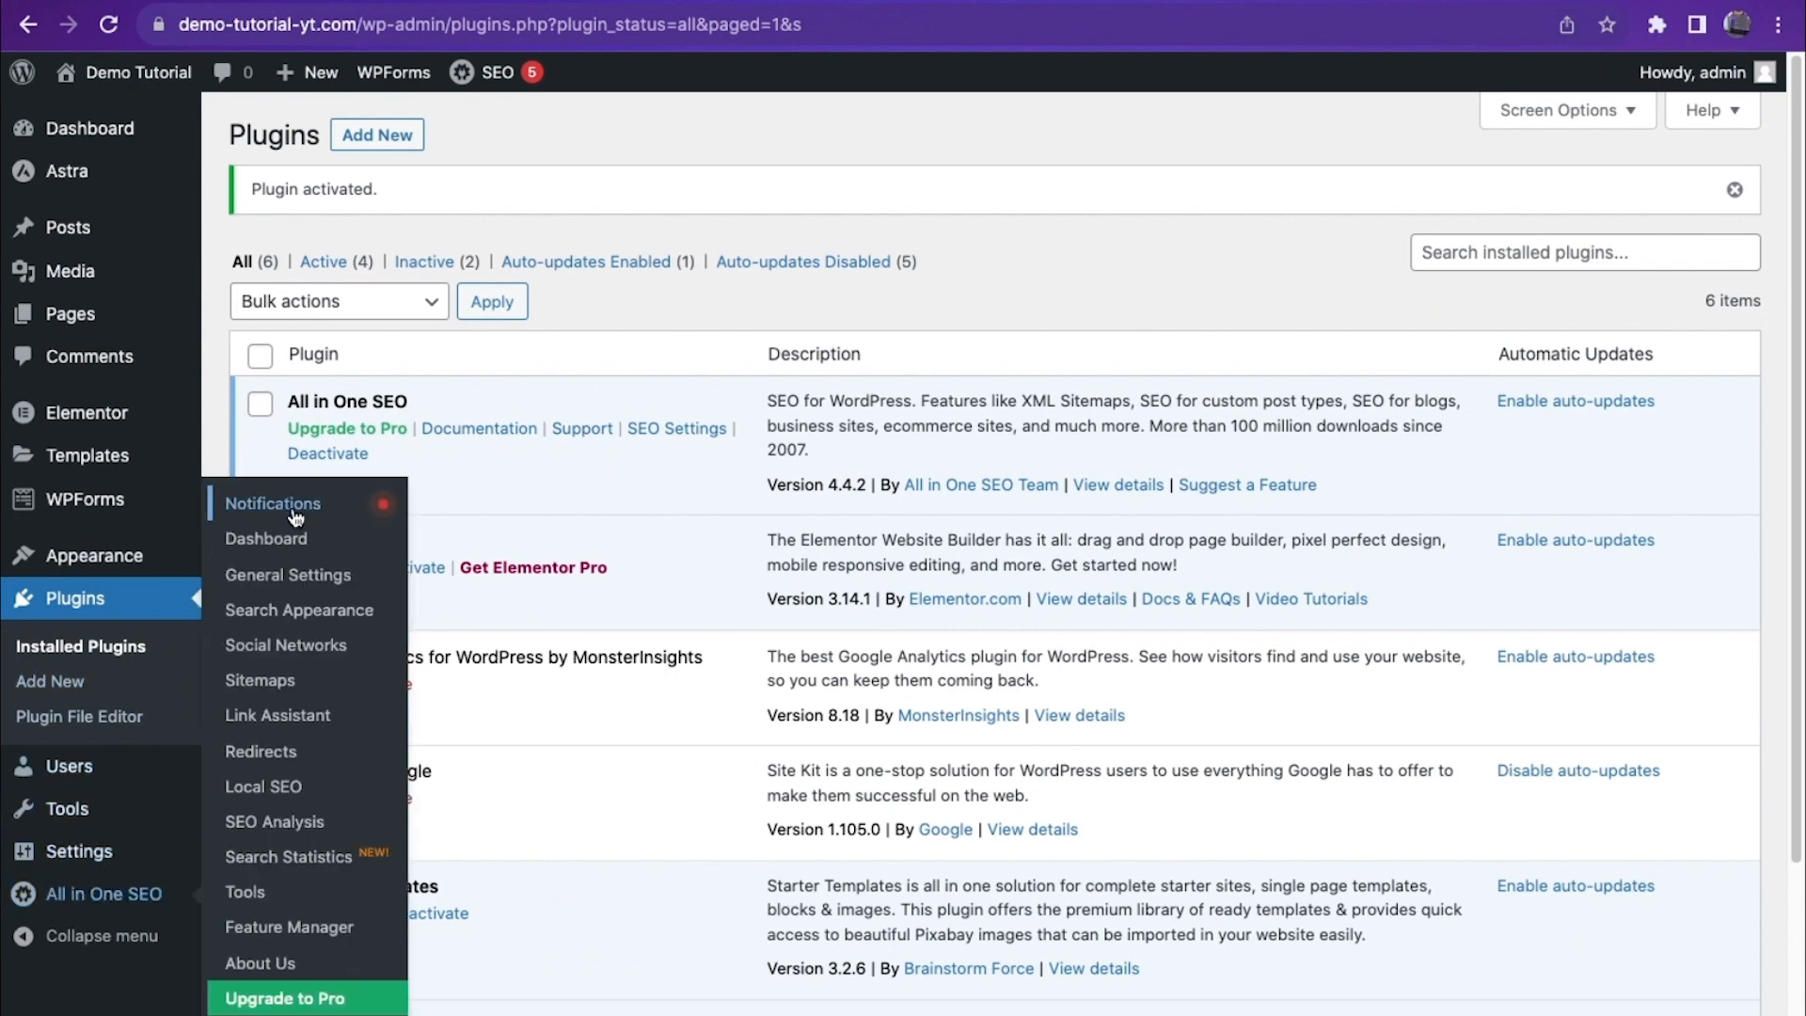
left_click(282, 538)
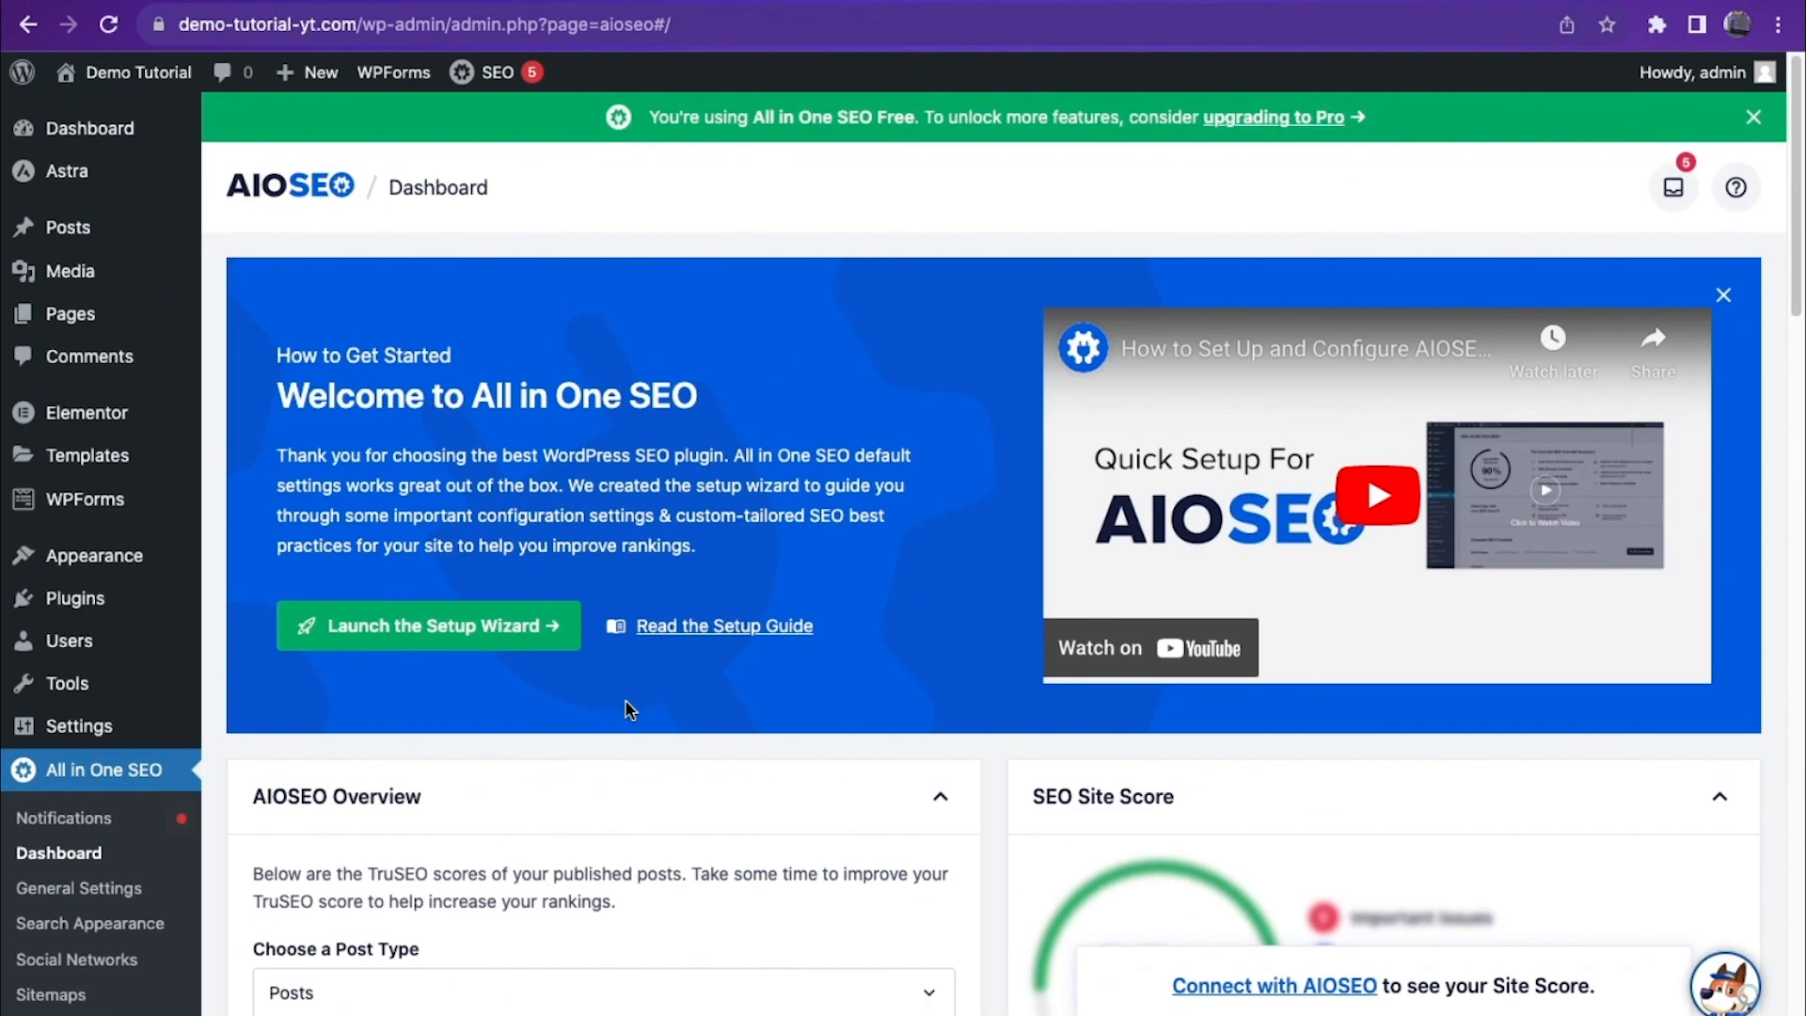
Step: Launch the All in One SEO setup wizard and select the existing Home Page Meta Description text
left_click(440, 623)
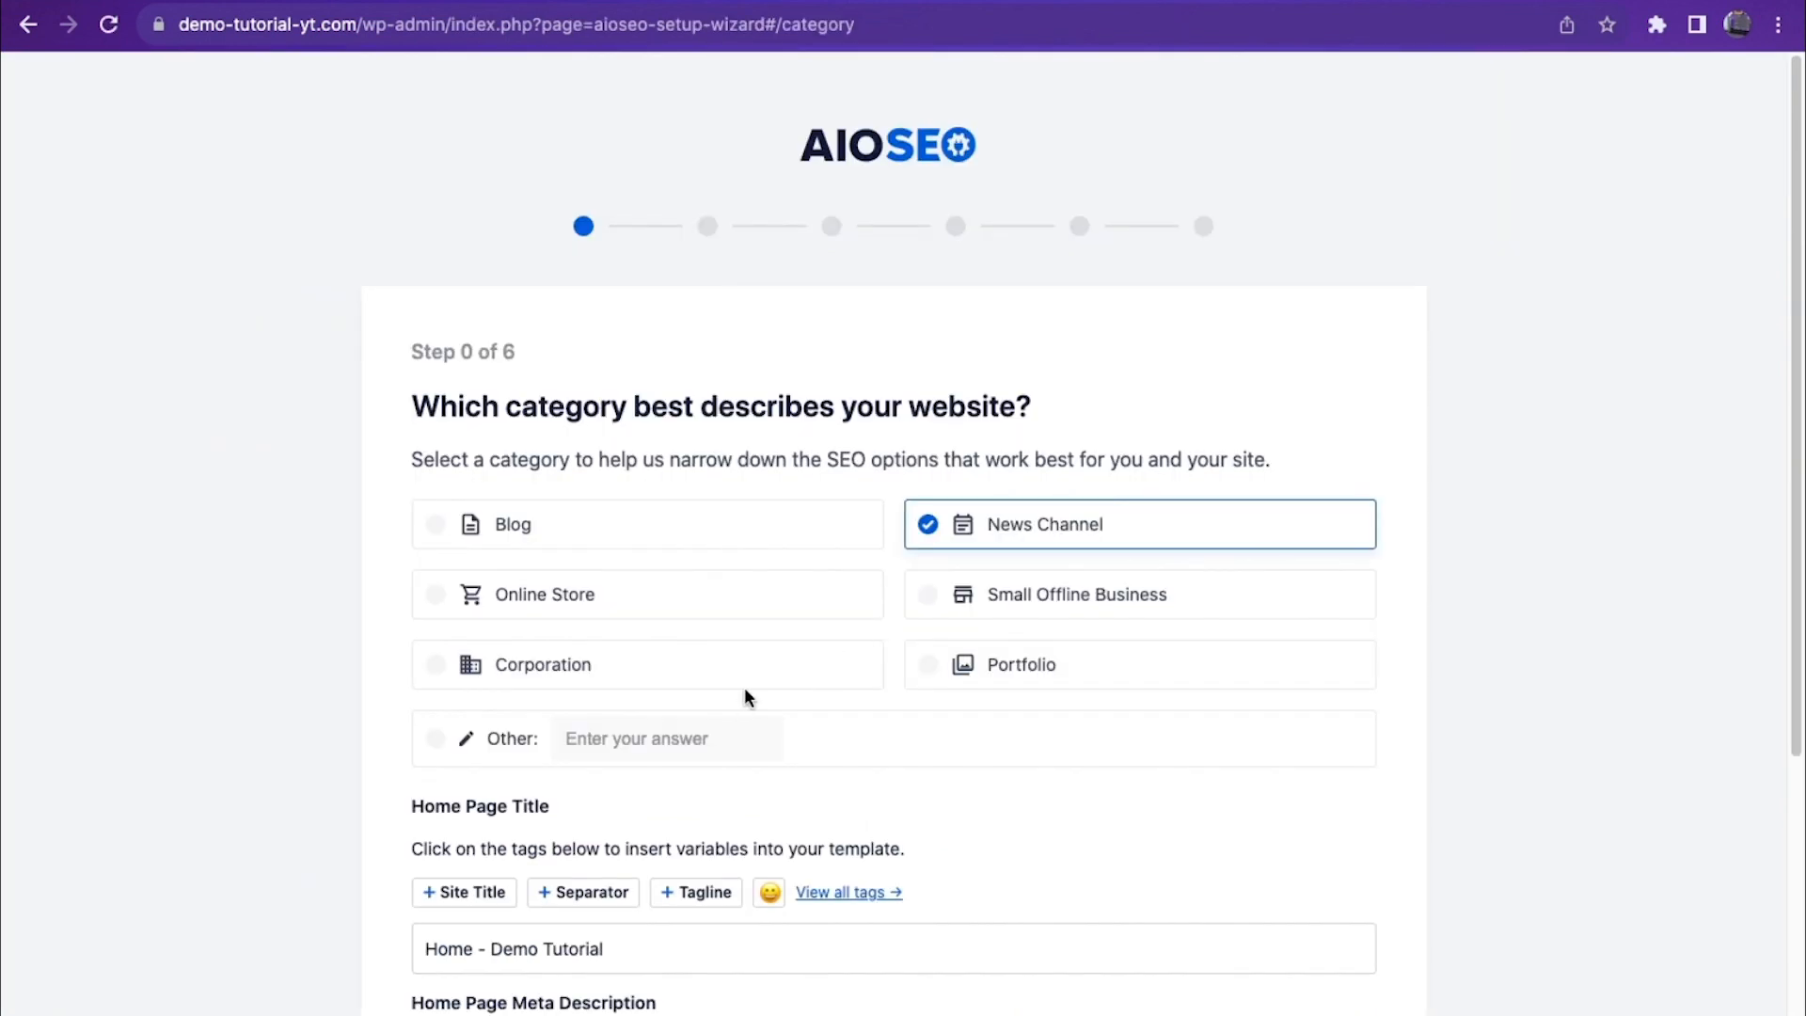
scroll(745, 696, "down", 5)
left_click_drag(807, 788, 471, 672)
left_click(429, 692)
left_click(816, 791)
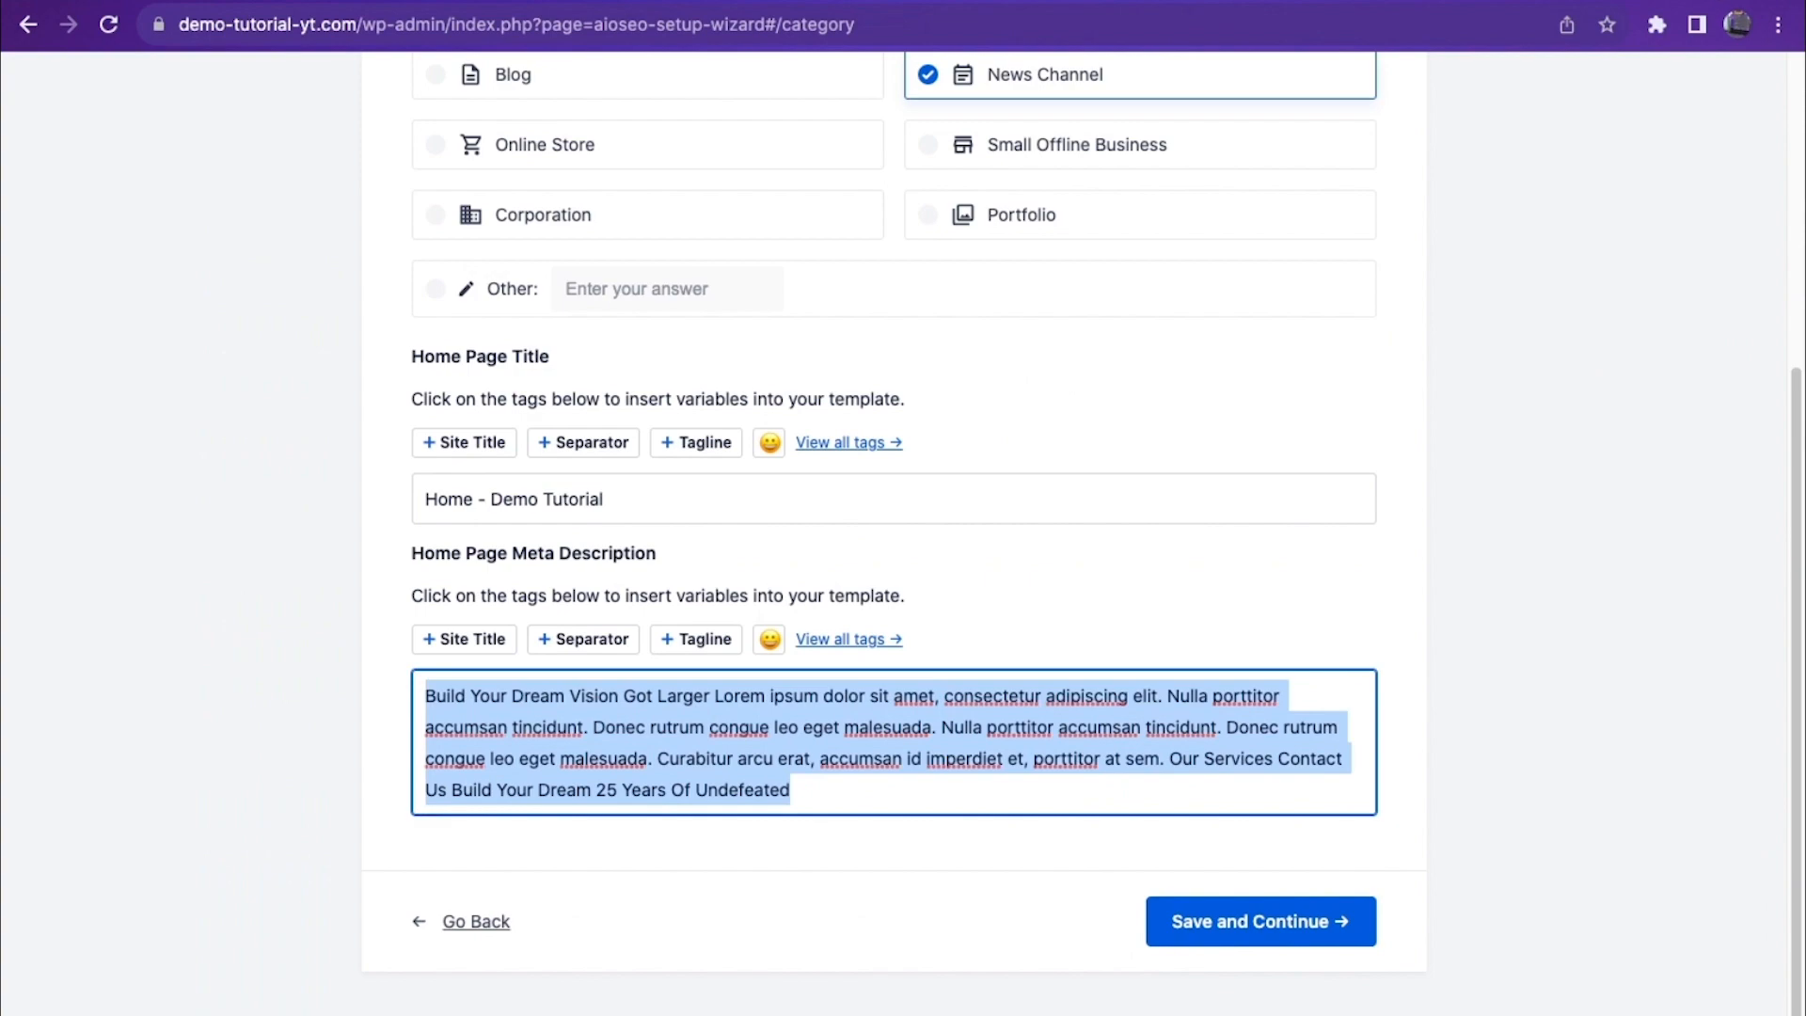
Step: Search Google for cnn in a new tab, examine the first result's description as an example, and return to the setup wizard
key("ctrl+t")
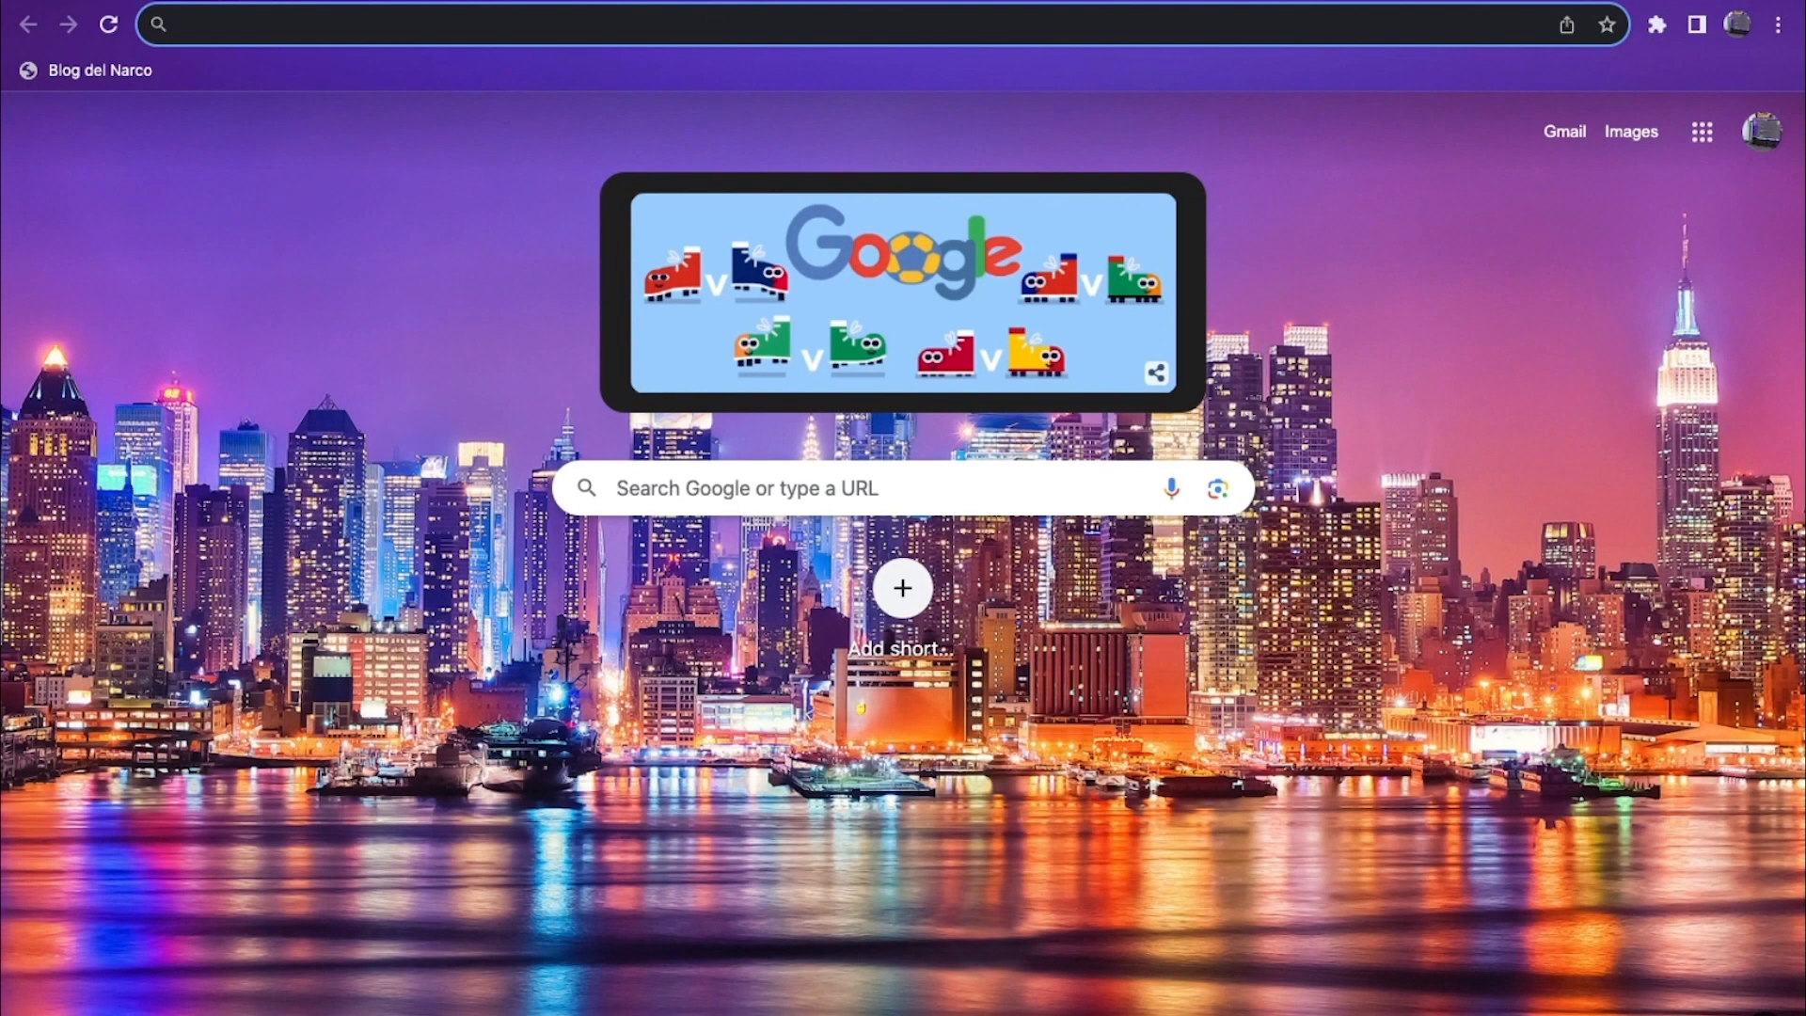
type("cnn")
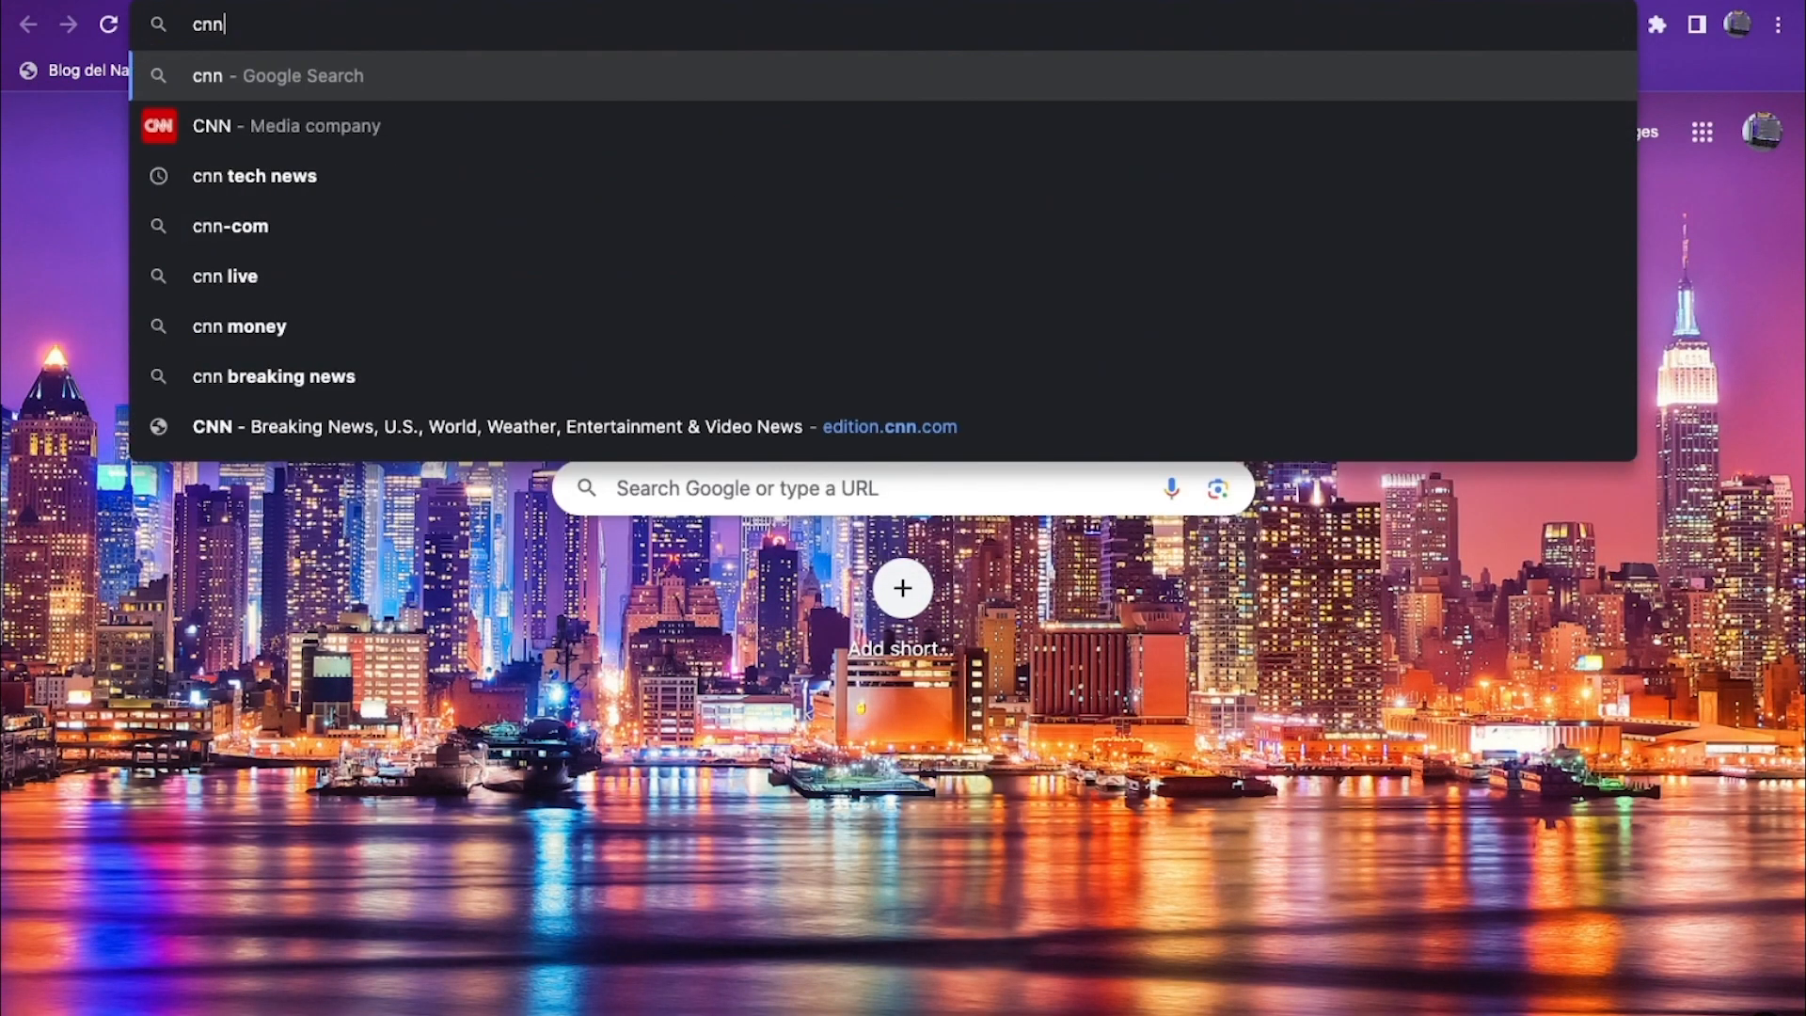
key("Return")
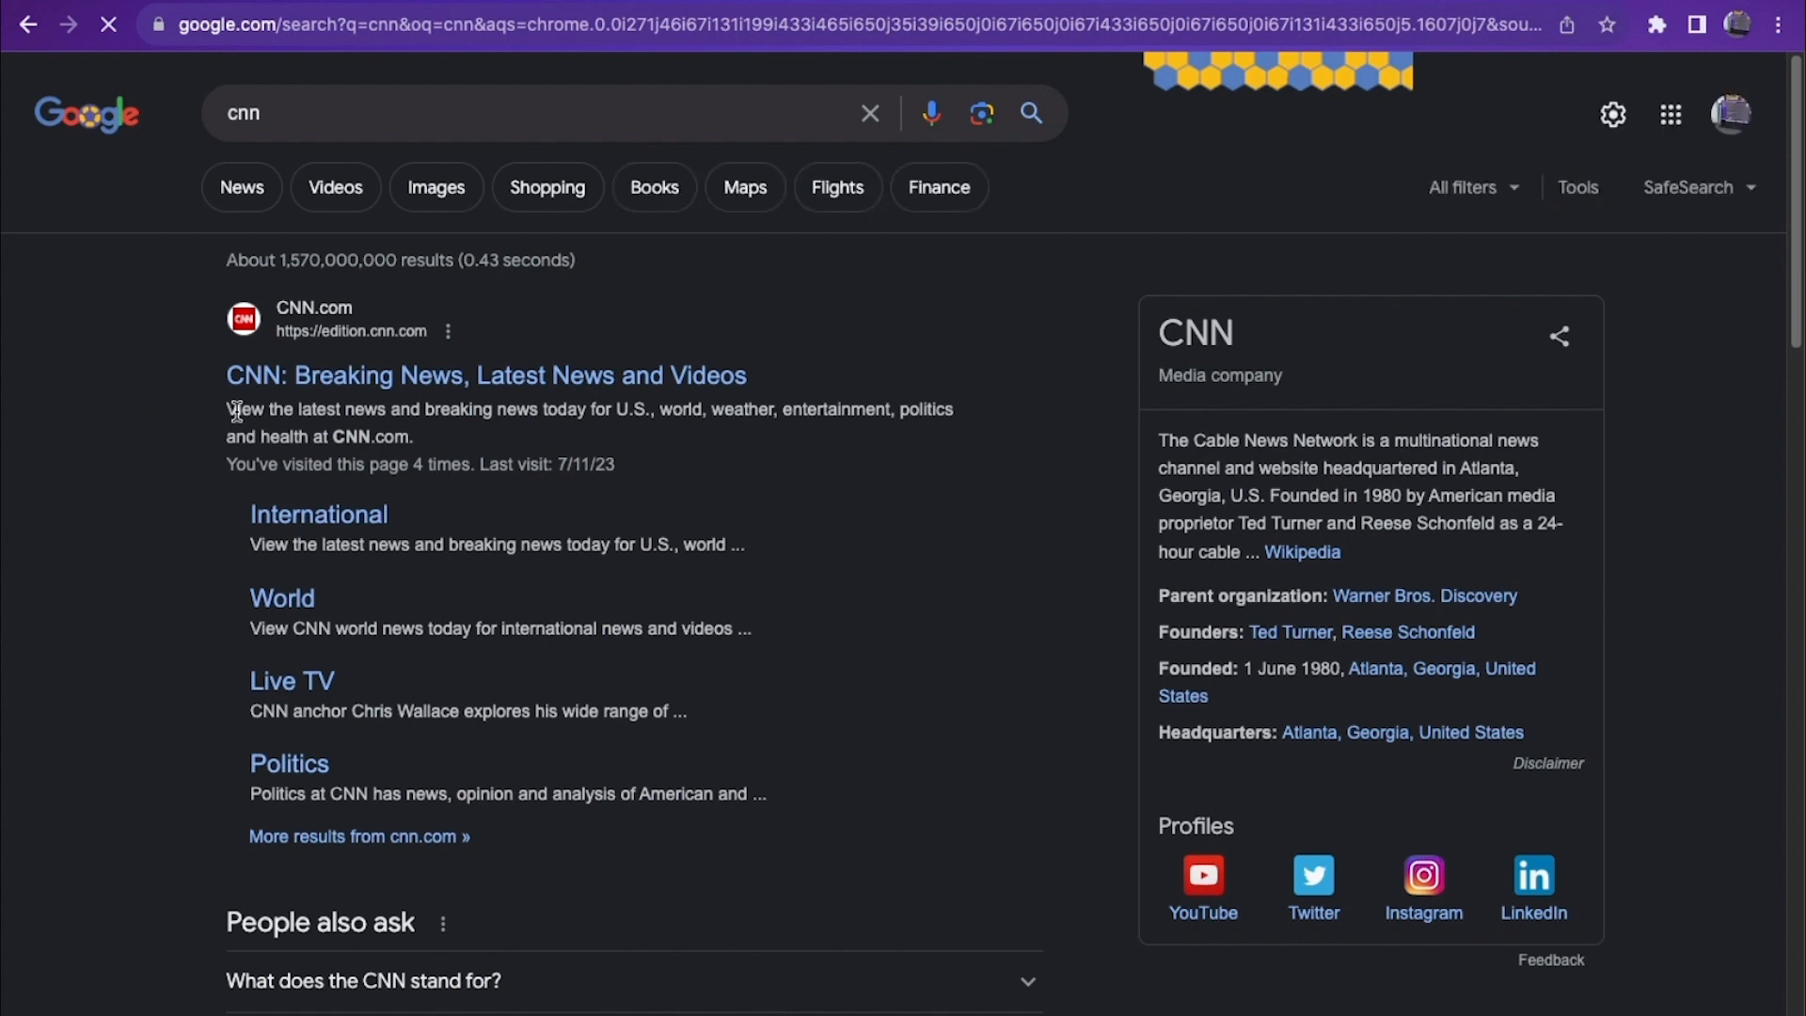
left_click_drag(231, 408, 443, 440)
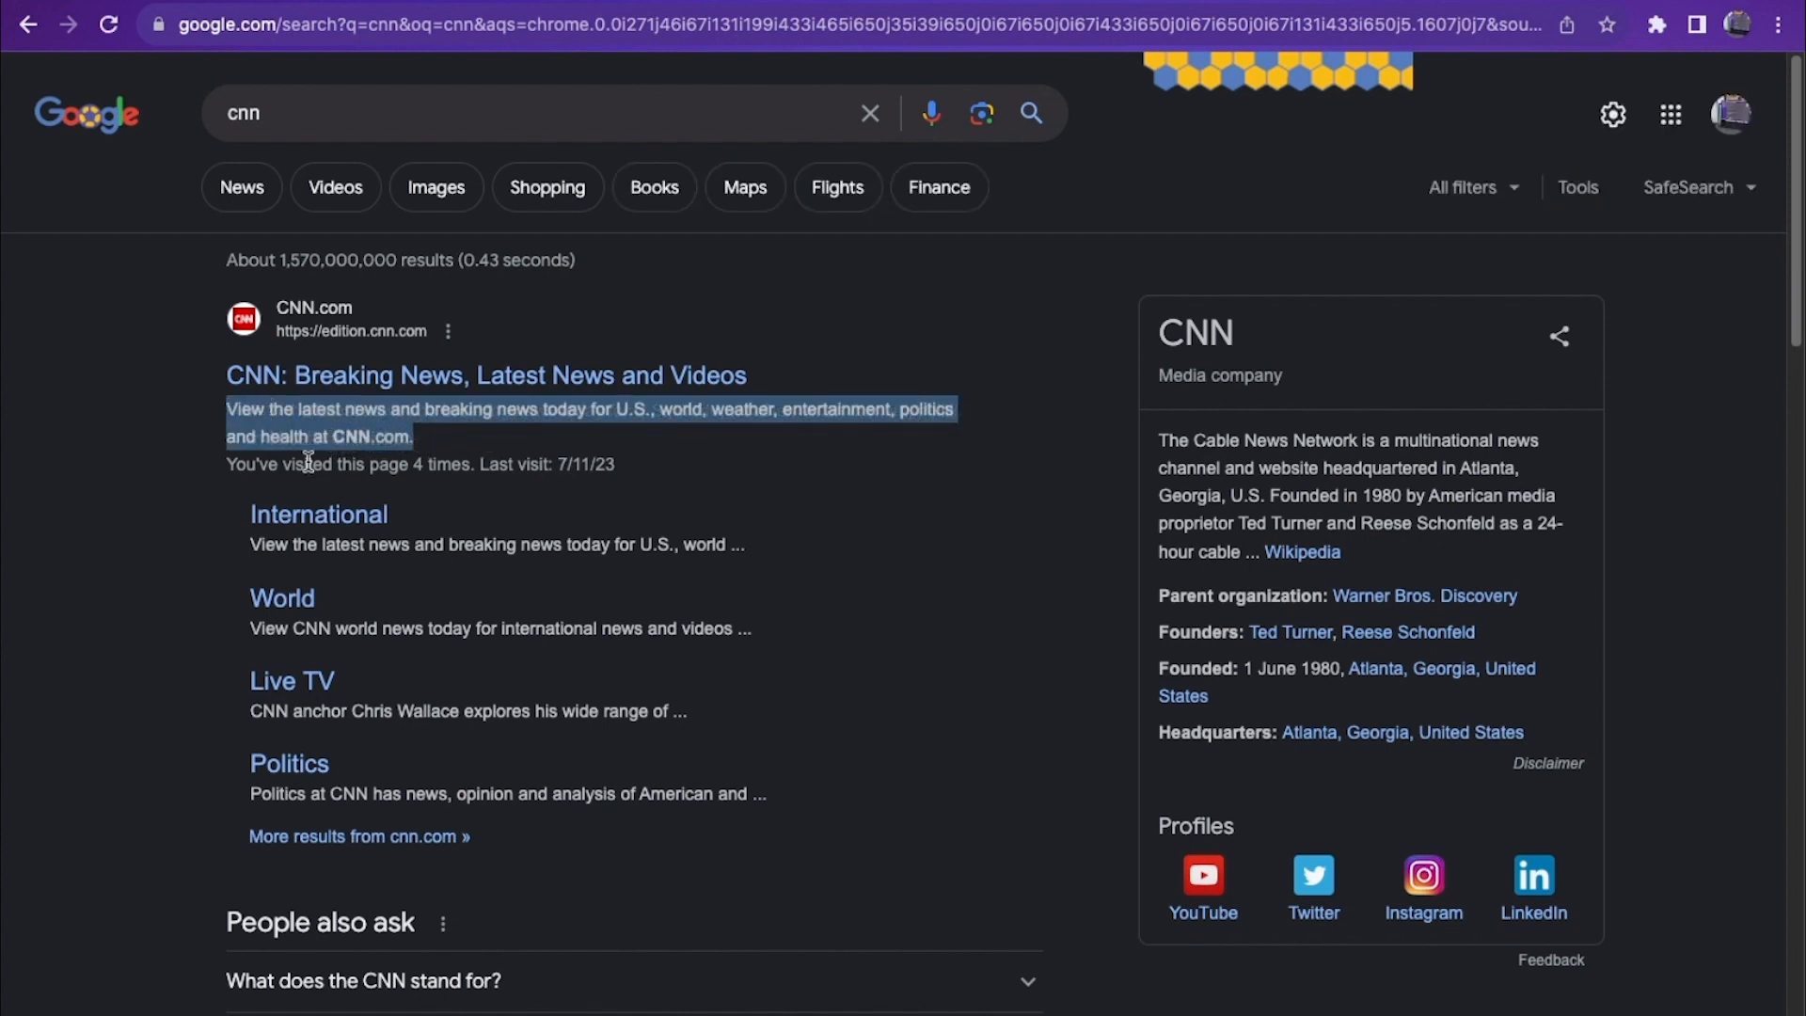
left_click(1327, 0)
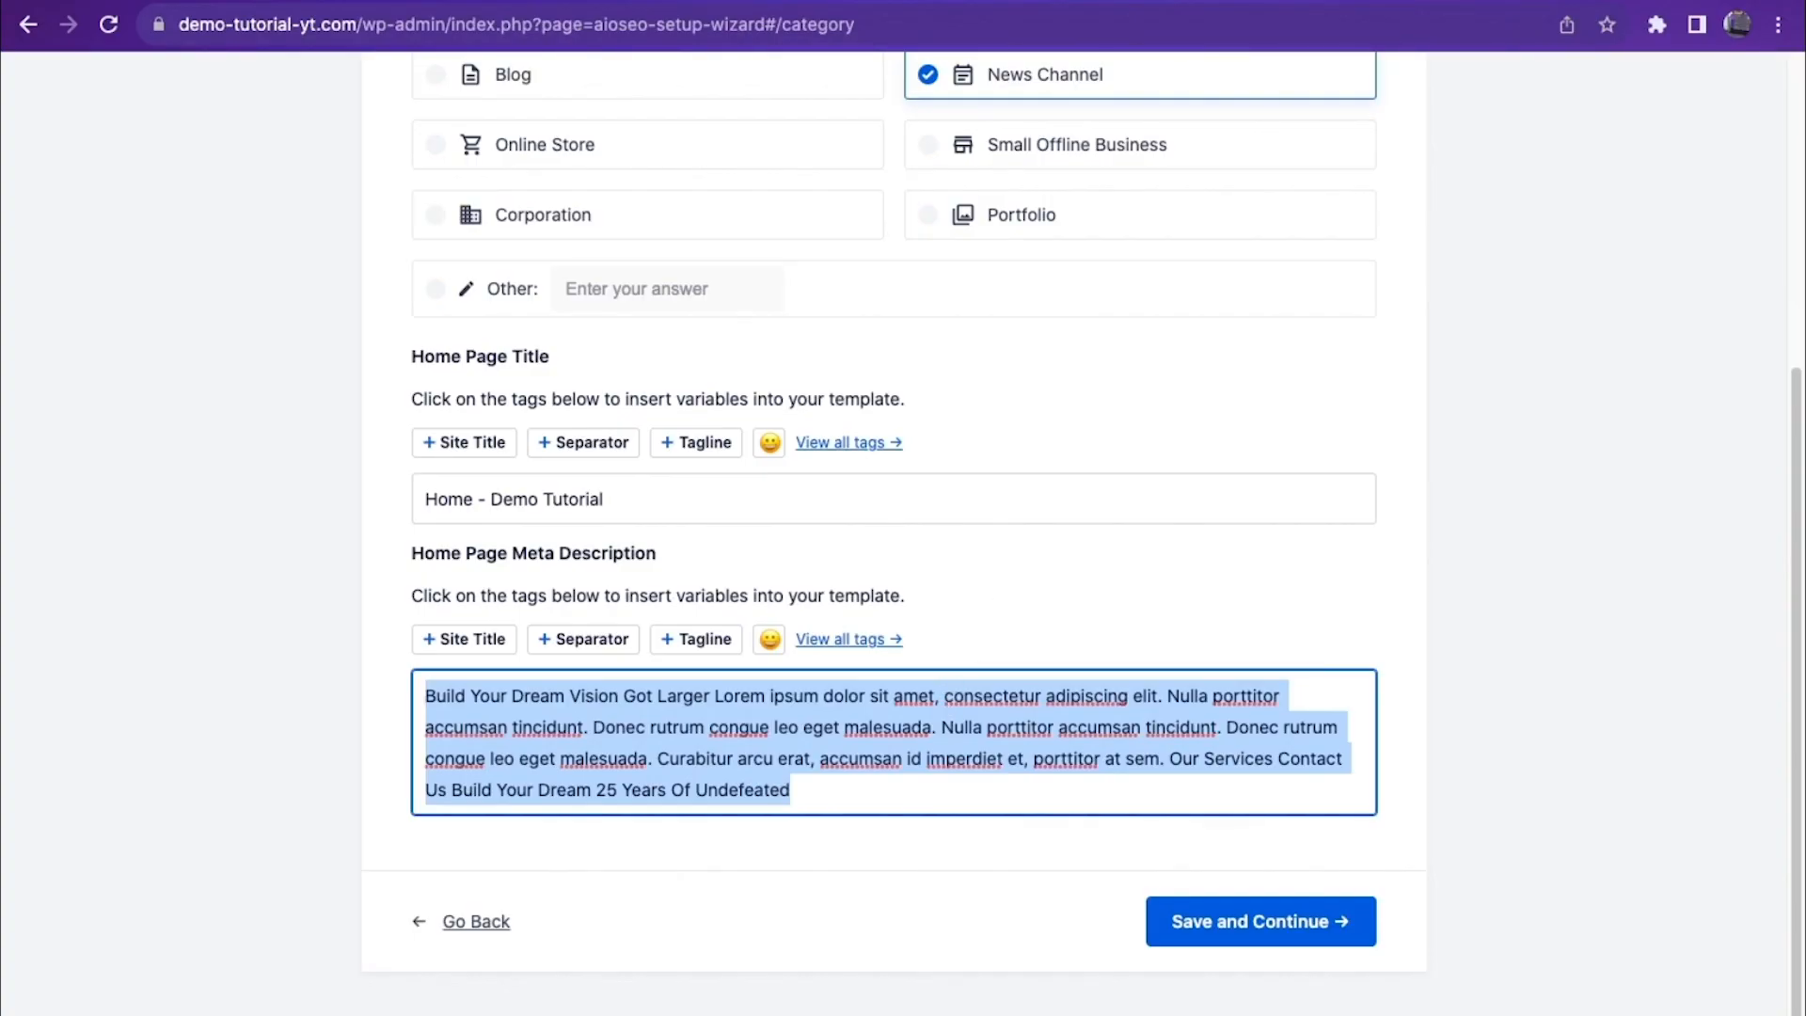
left_click(1181, 0)
left_click(1327, 0)
Step: Replace the Home Page Meta Description with "This is a construction company", save it, and go back to the category step
type("This is a const")
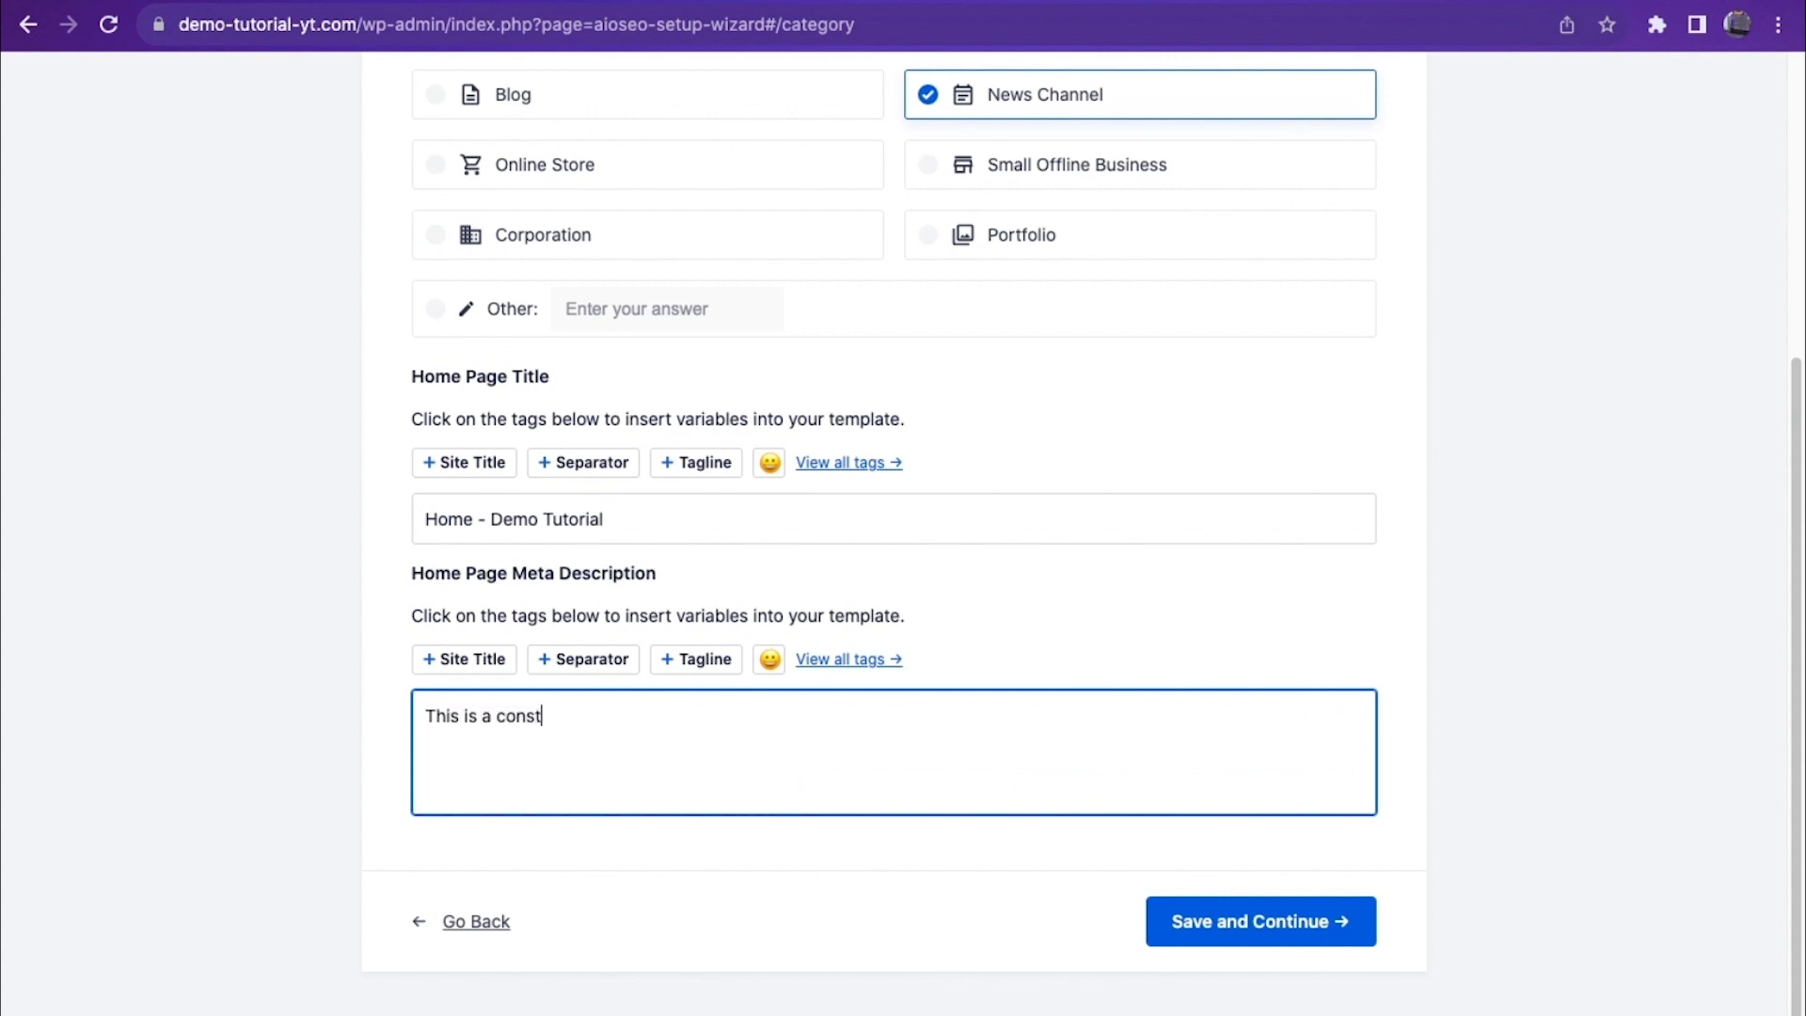
type("ruction compny")
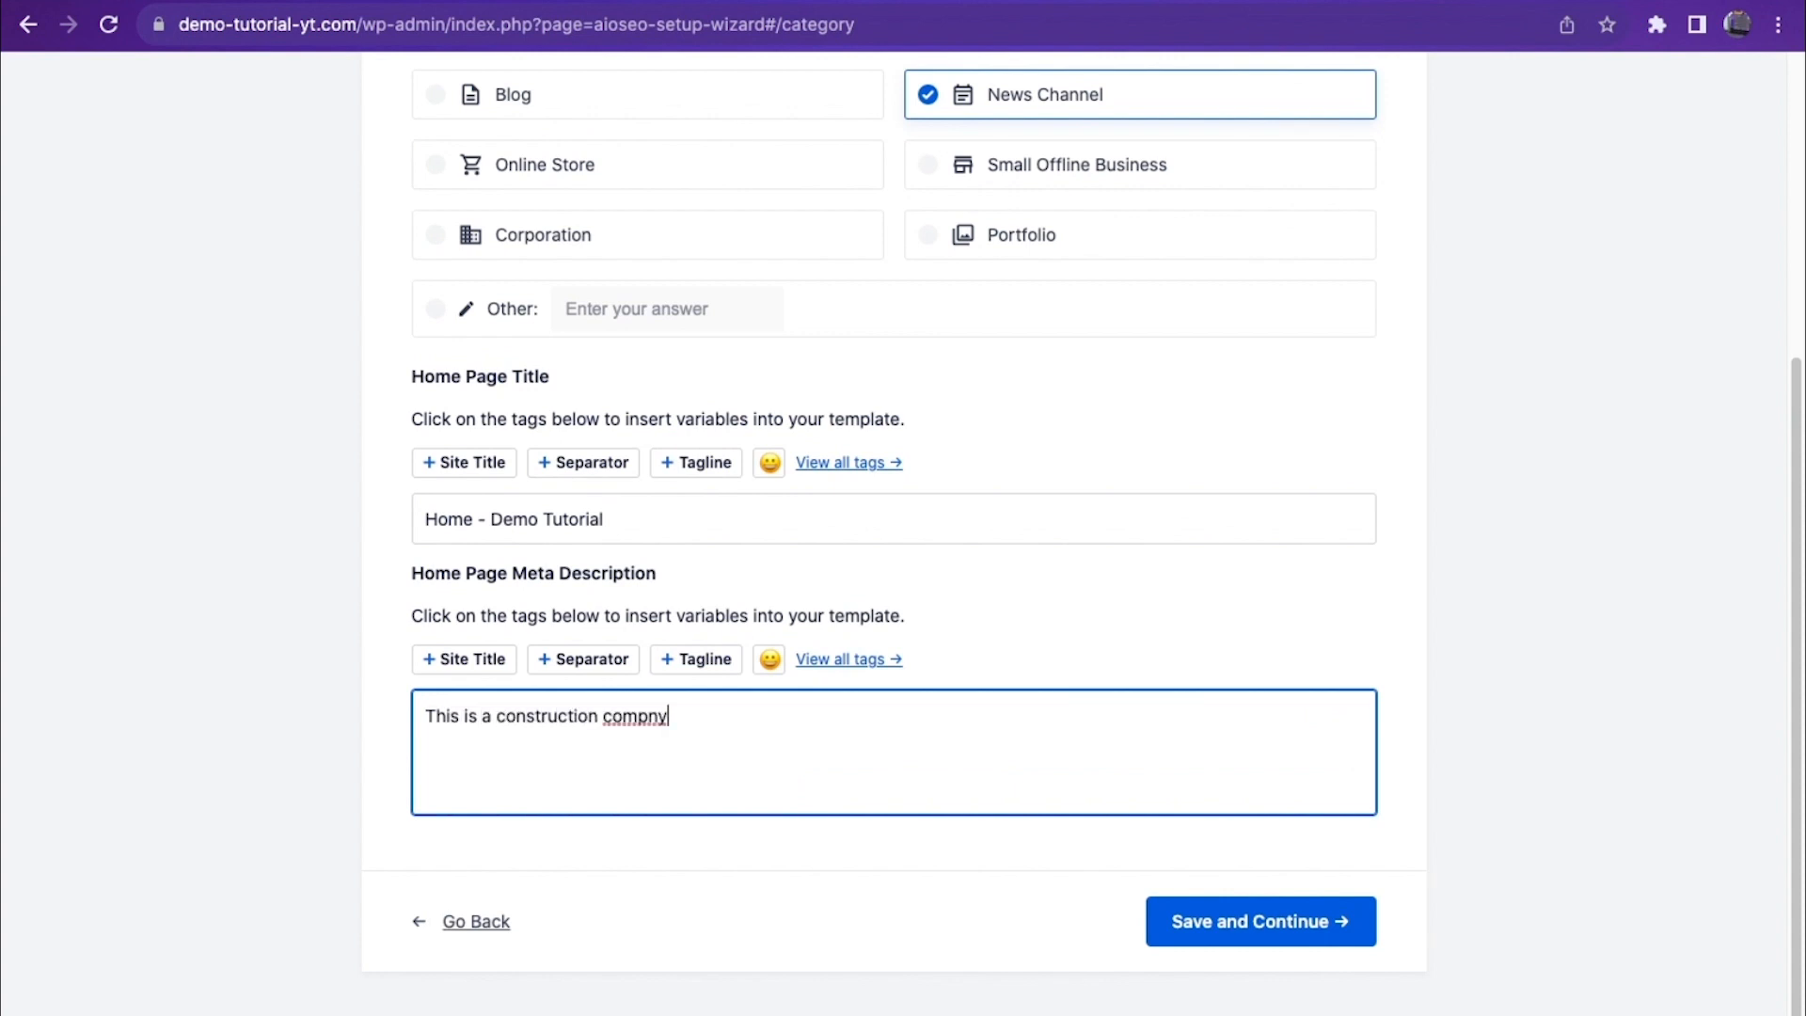
left_click(1230, 919)
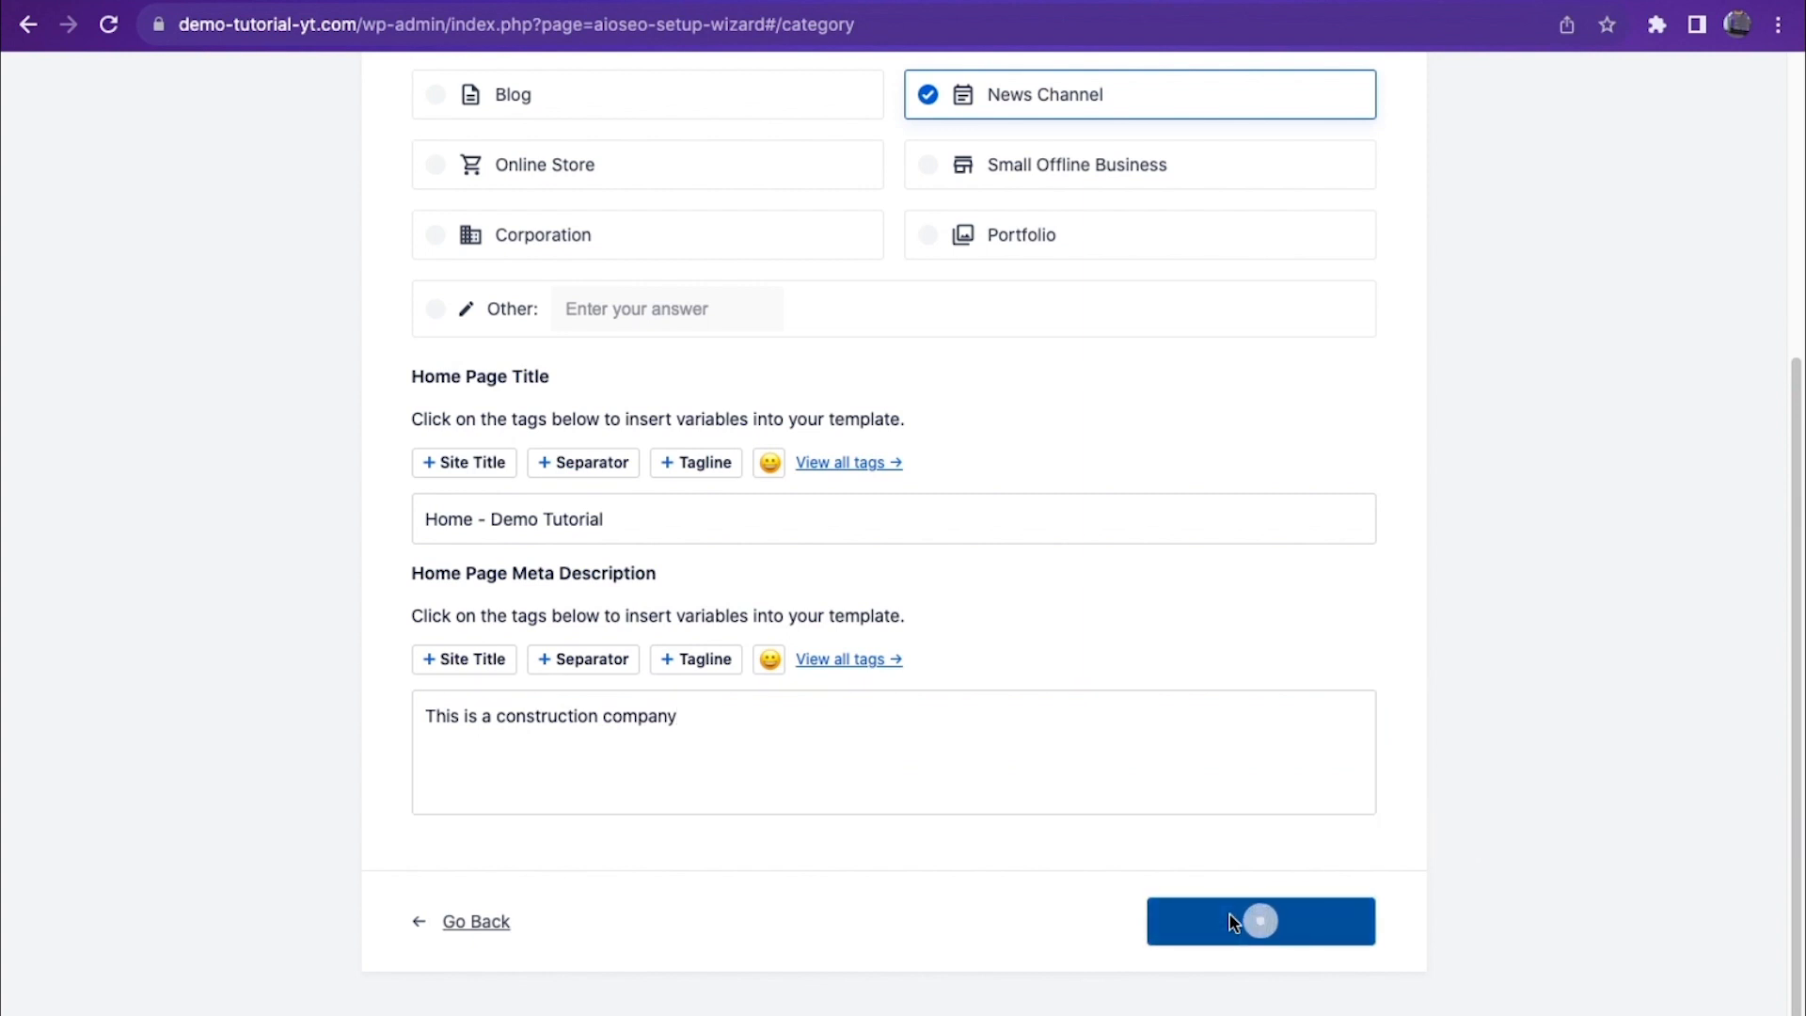
scroll(674, 827, "down", 7)
left_click(486, 923)
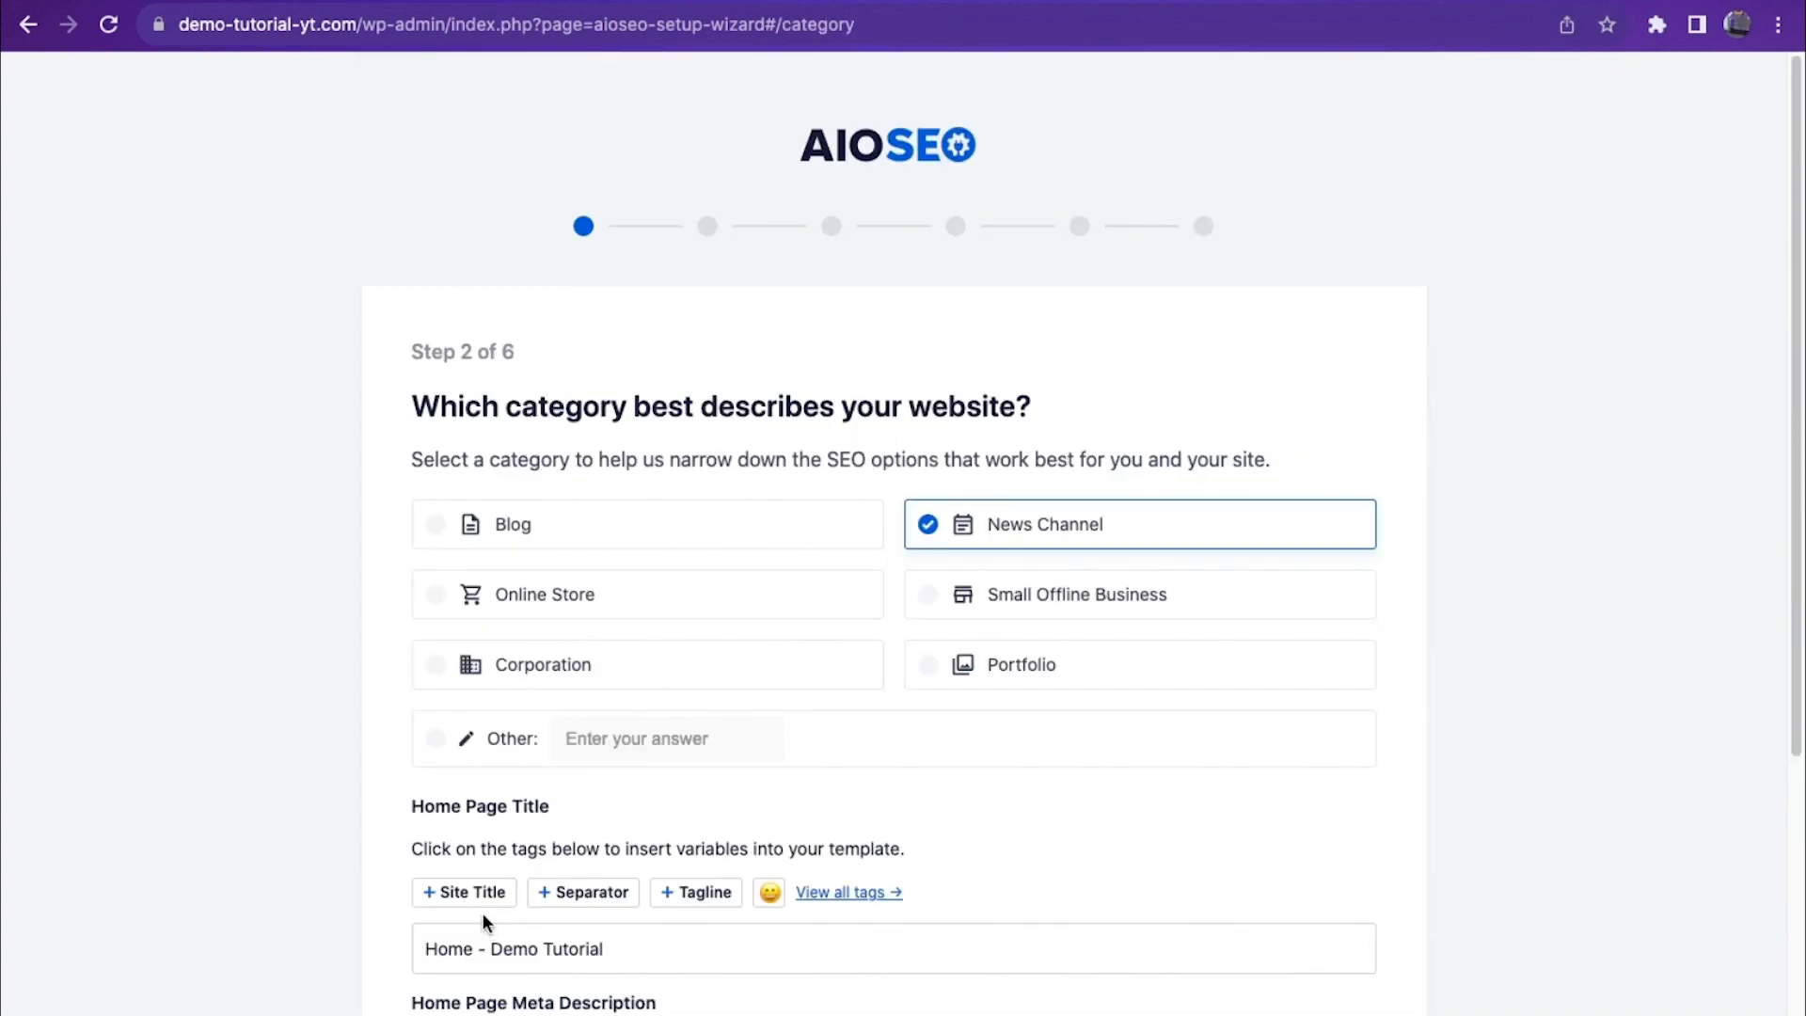
Step: Try several website categories, settle on Portfolio, and save the category step of the wizard
left_click(598, 546)
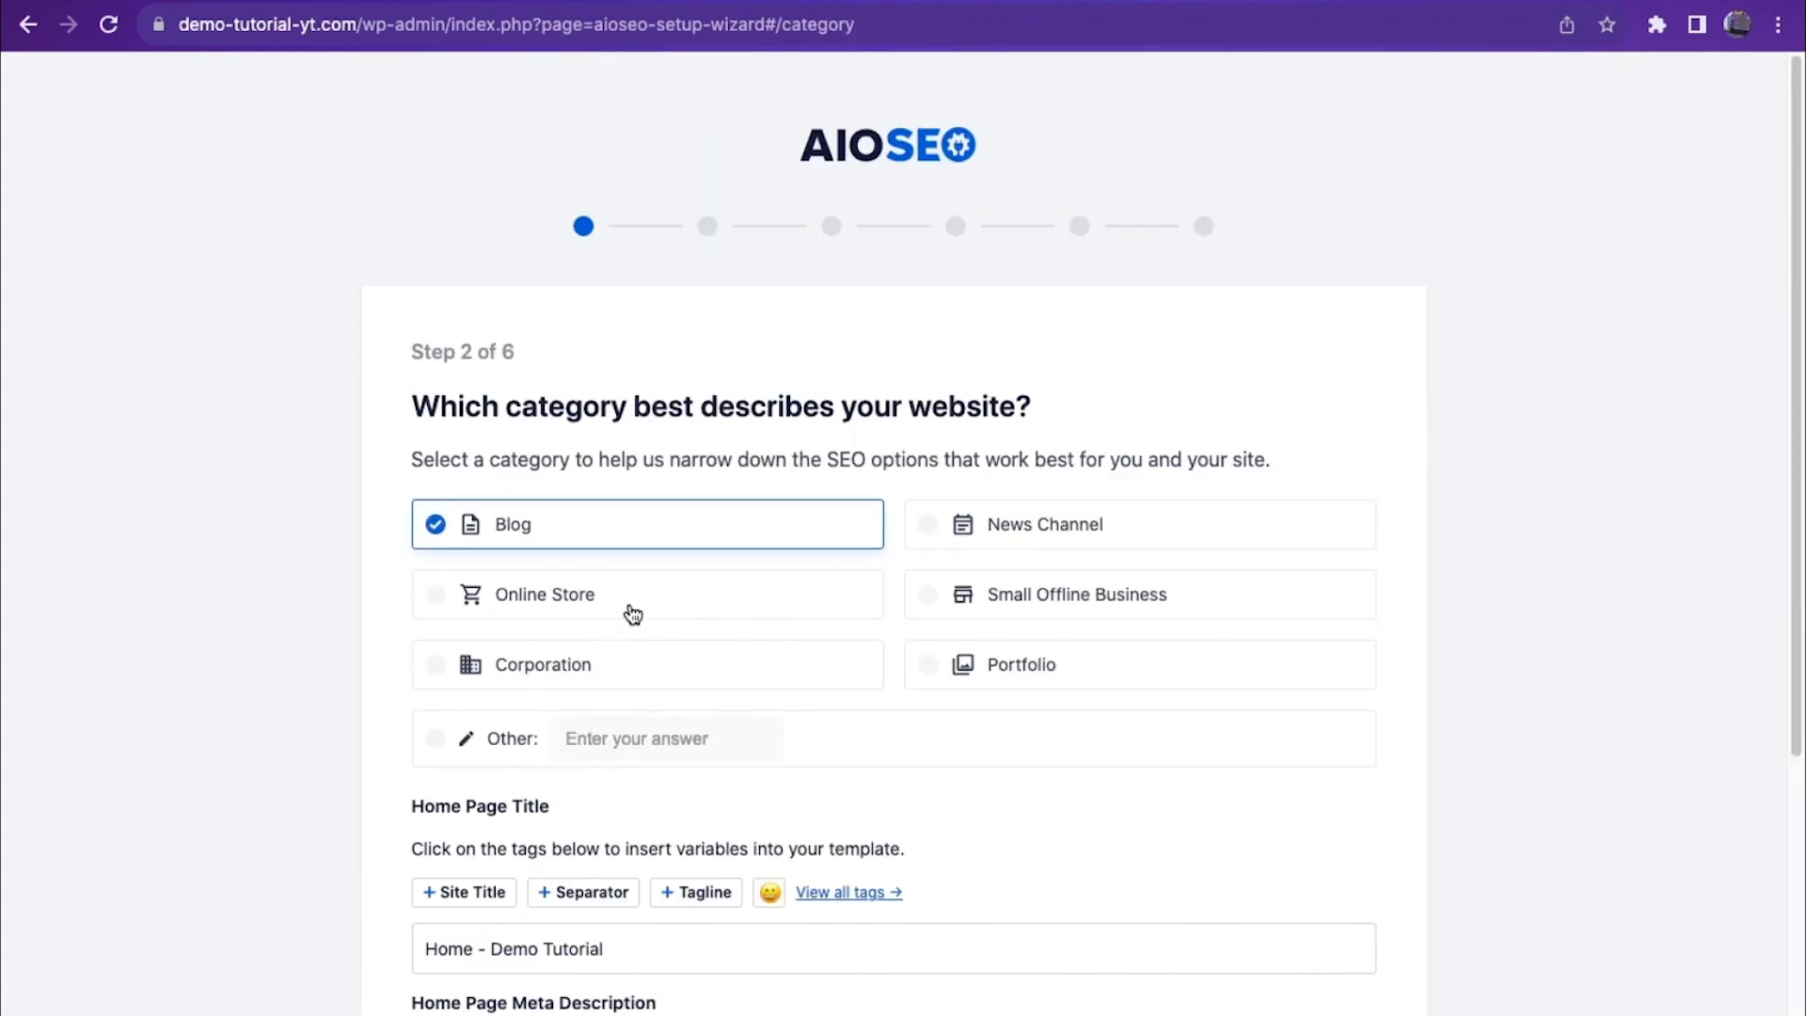
left_click(632, 615)
left_click(1101, 589)
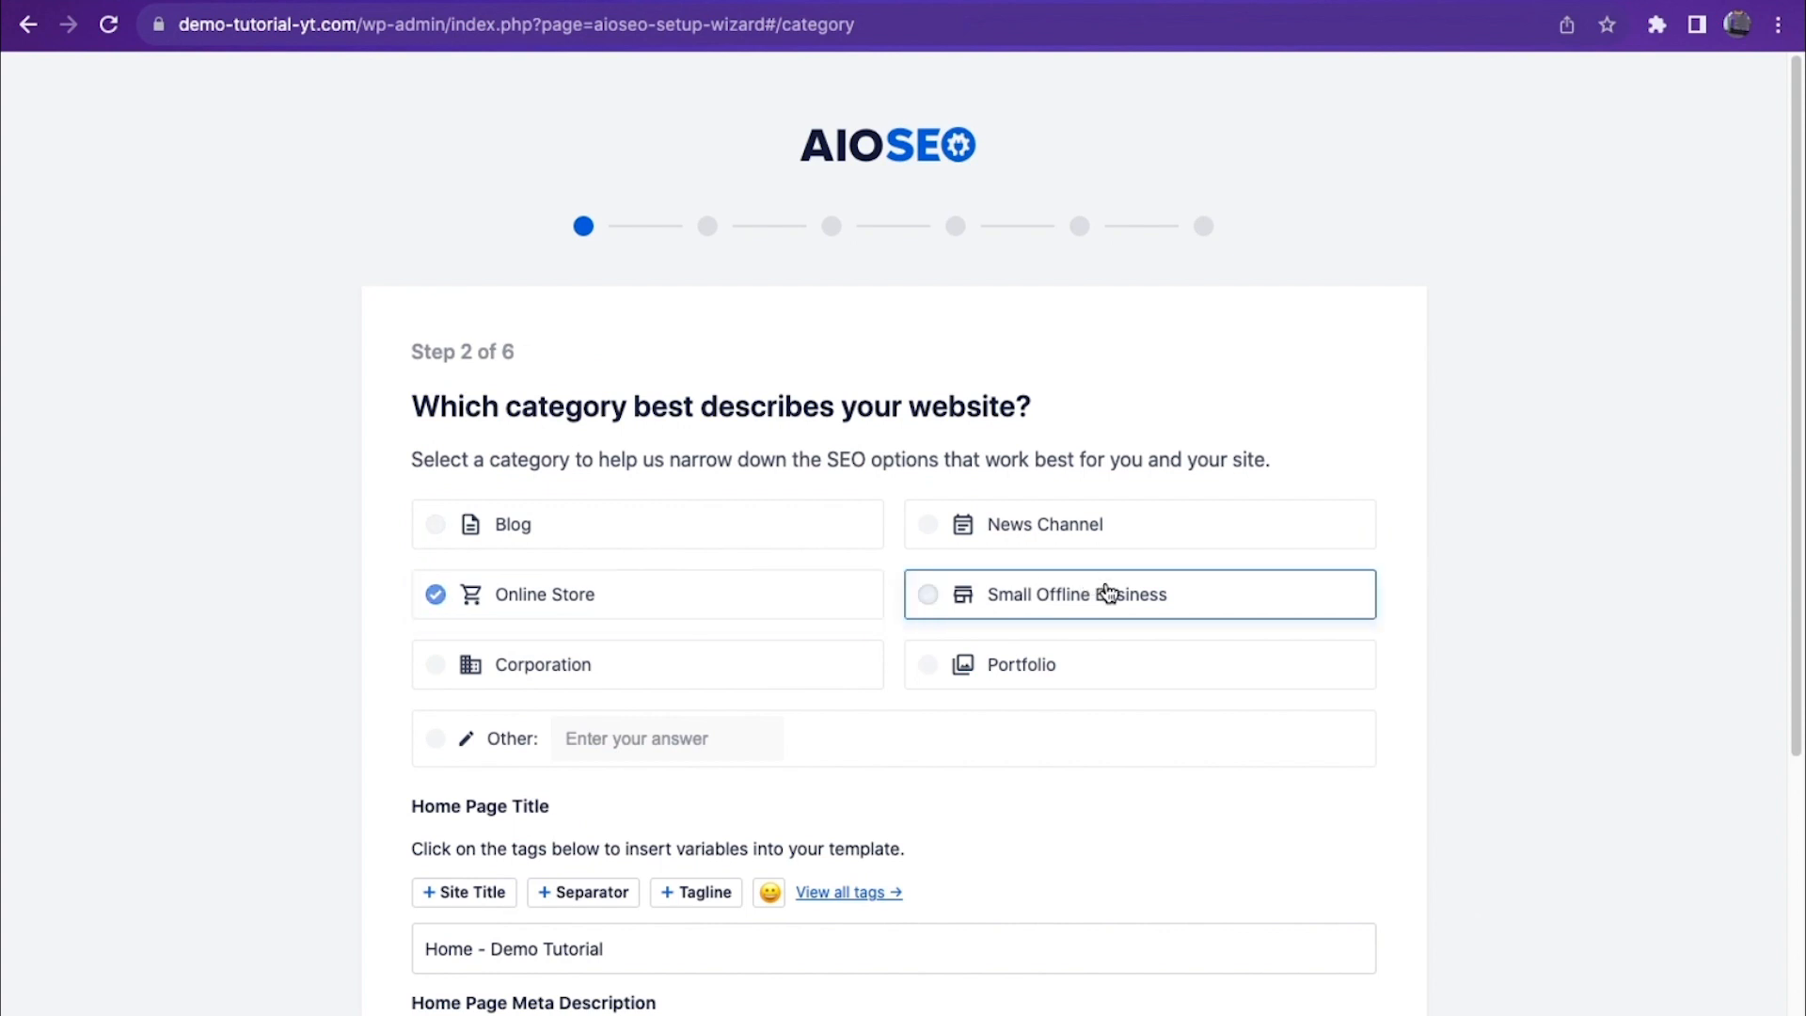
left_click(674, 675)
left_click(1157, 688)
scroll(1185, 762, "down", 5)
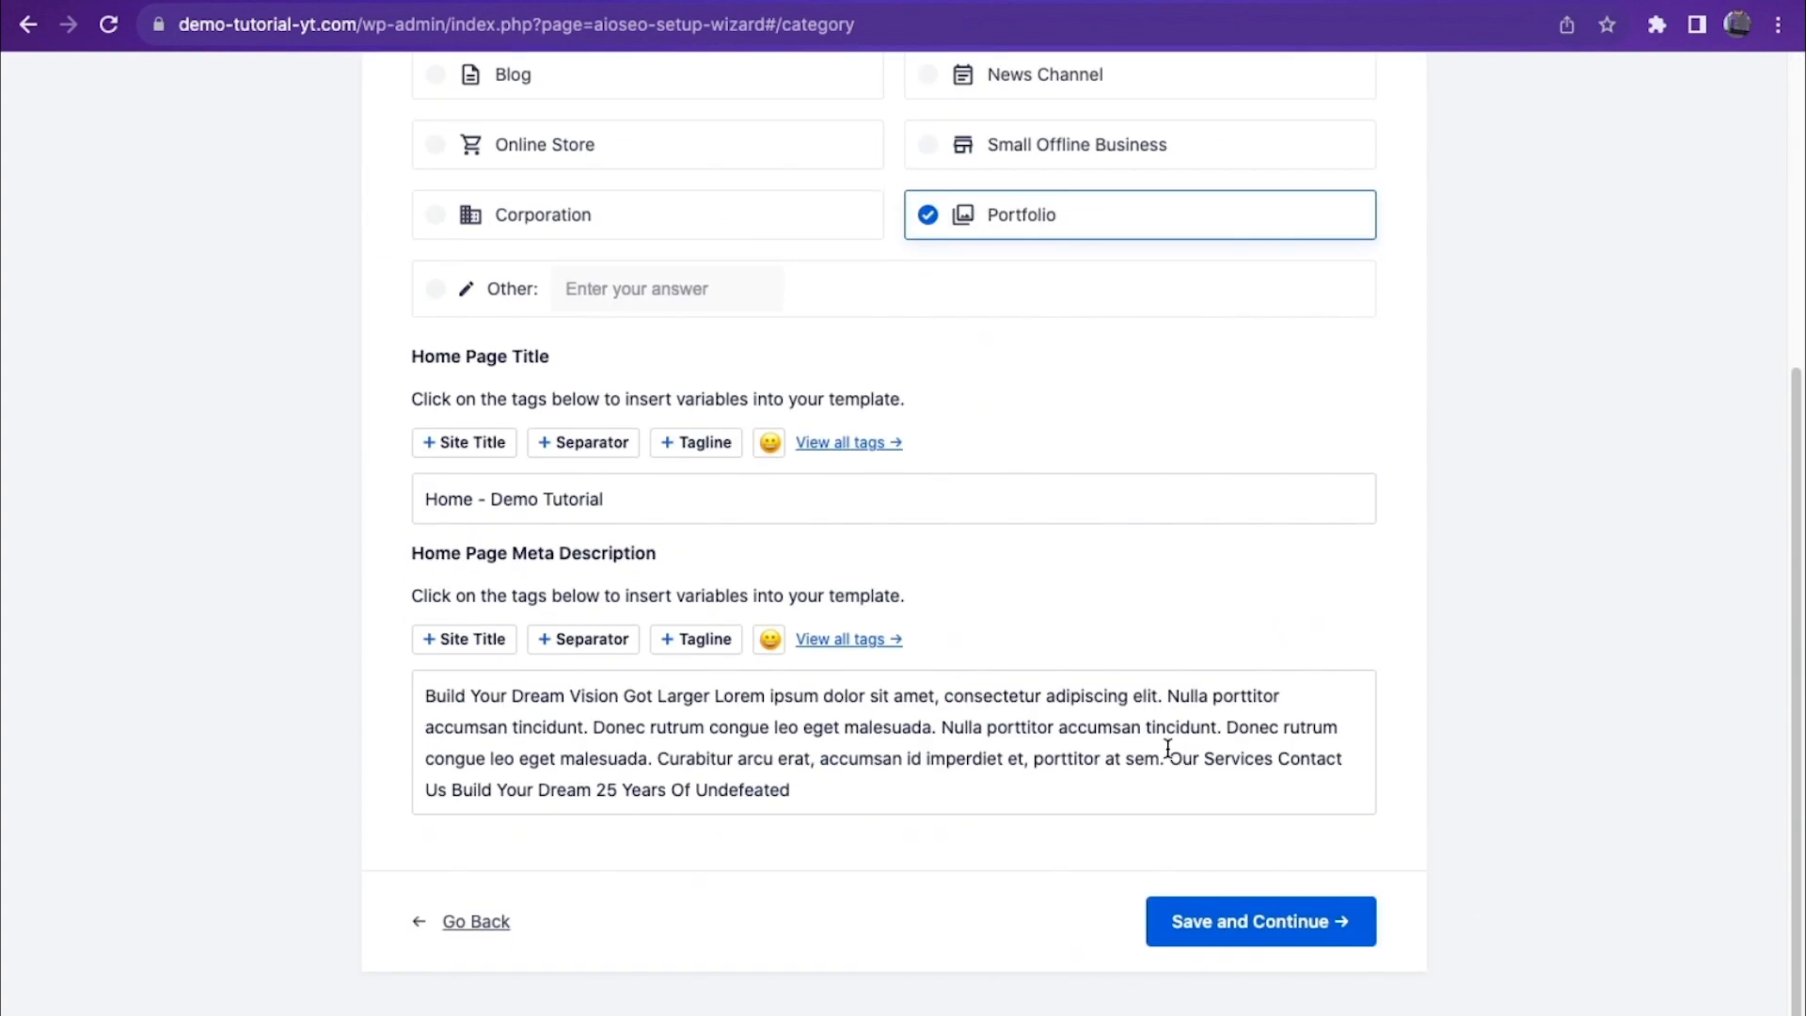
scroll(1076, 512, "up", 5)
scroll(1237, 781, "down", 5)
left_click(1339, 939)
left_click(1261, 922)
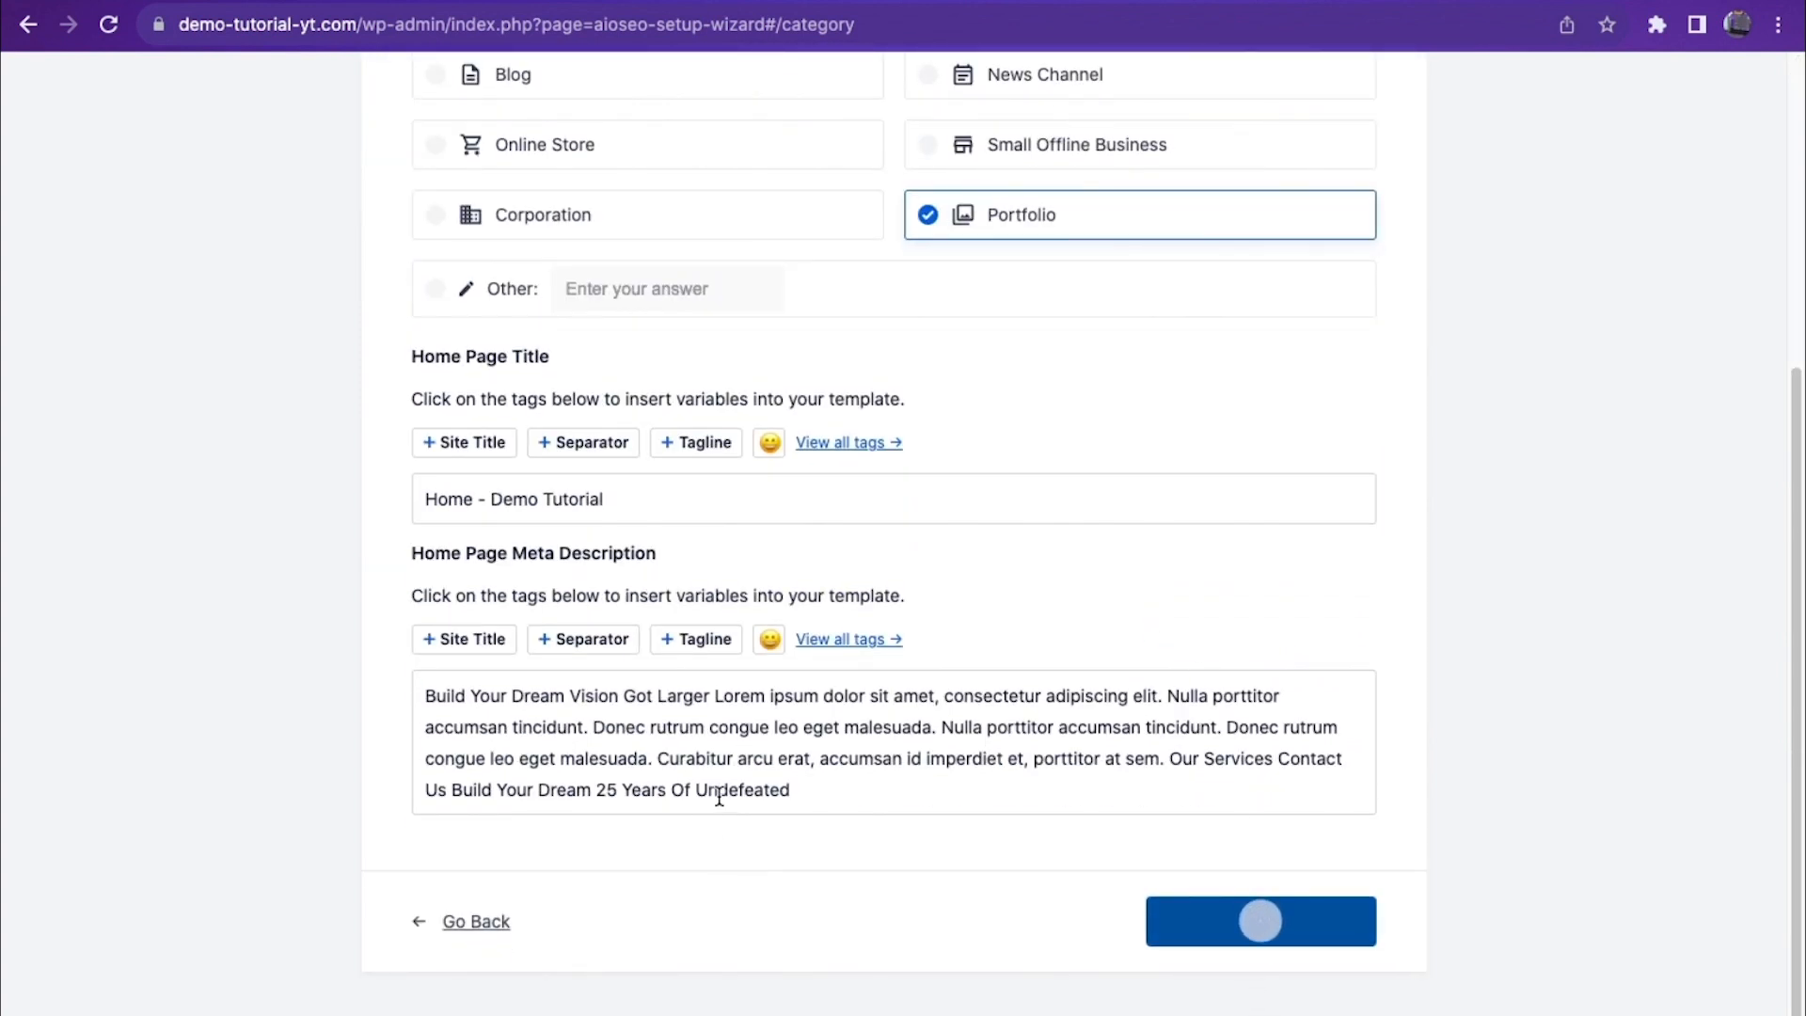
left_click(807, 762)
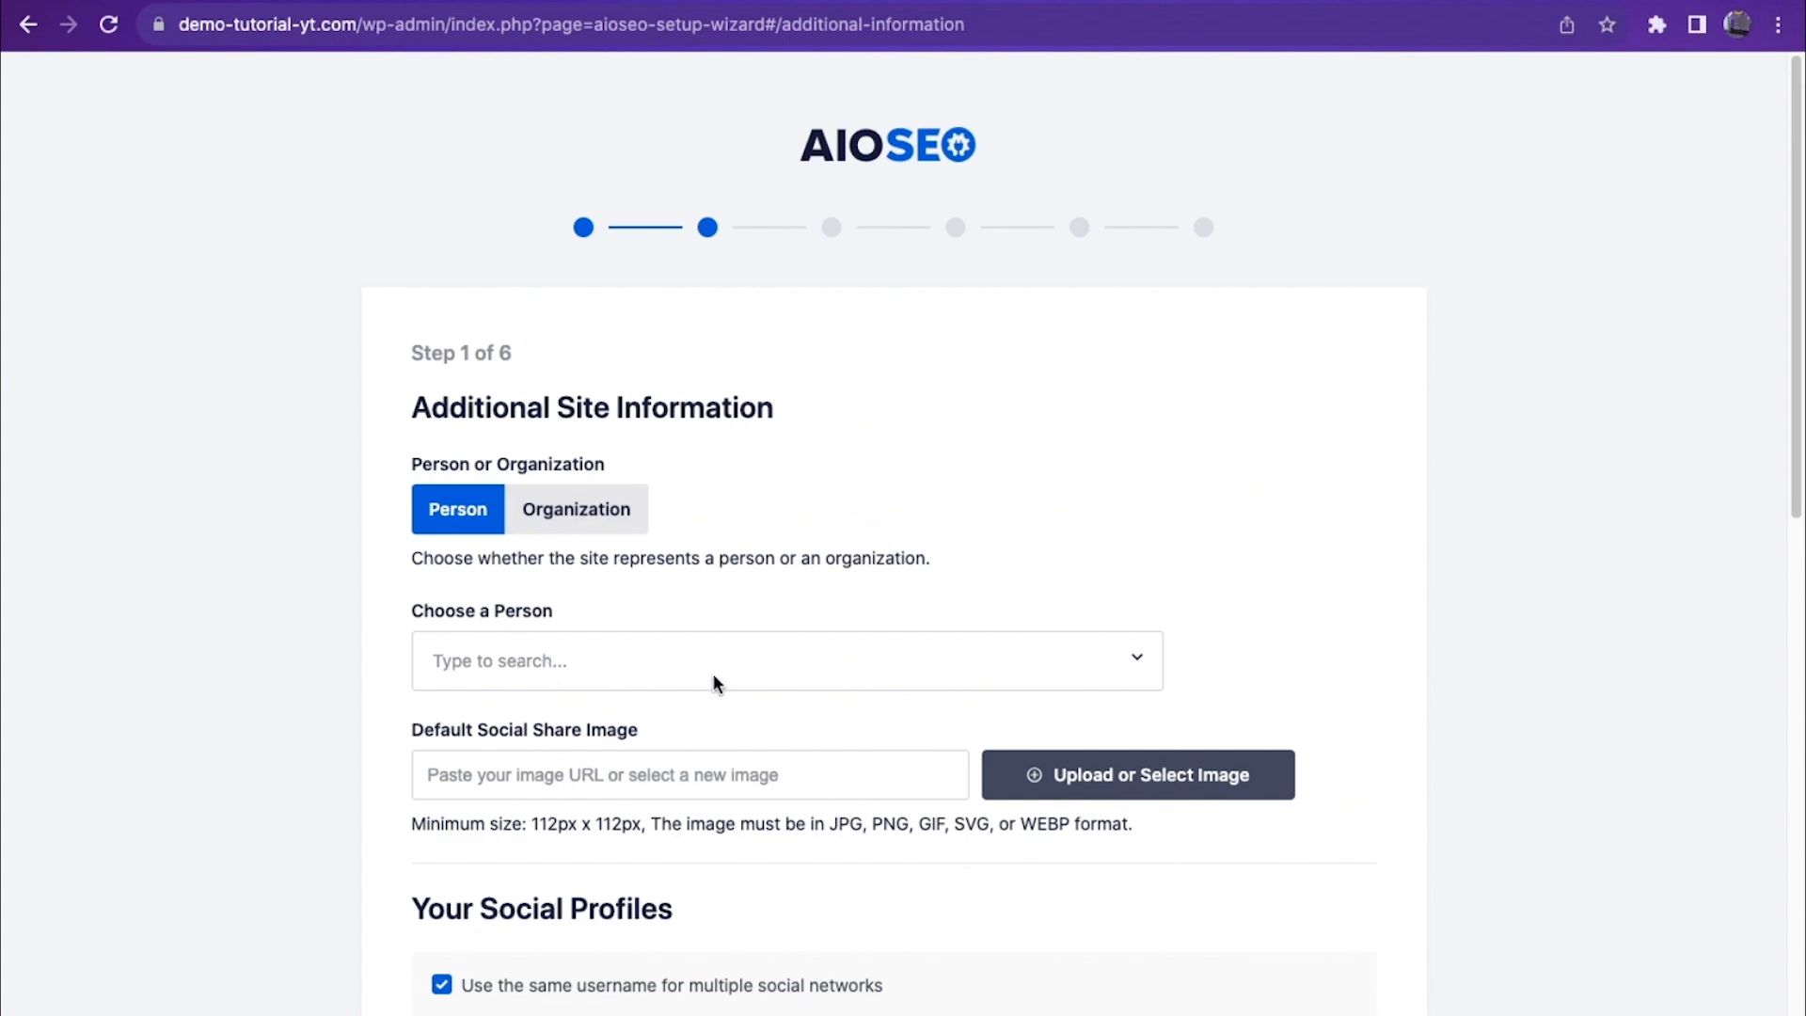
Step: Review the person, share image and social profile fields under Additional Site Information, and save the step without filling them in
scroll(713, 680, "down", 5)
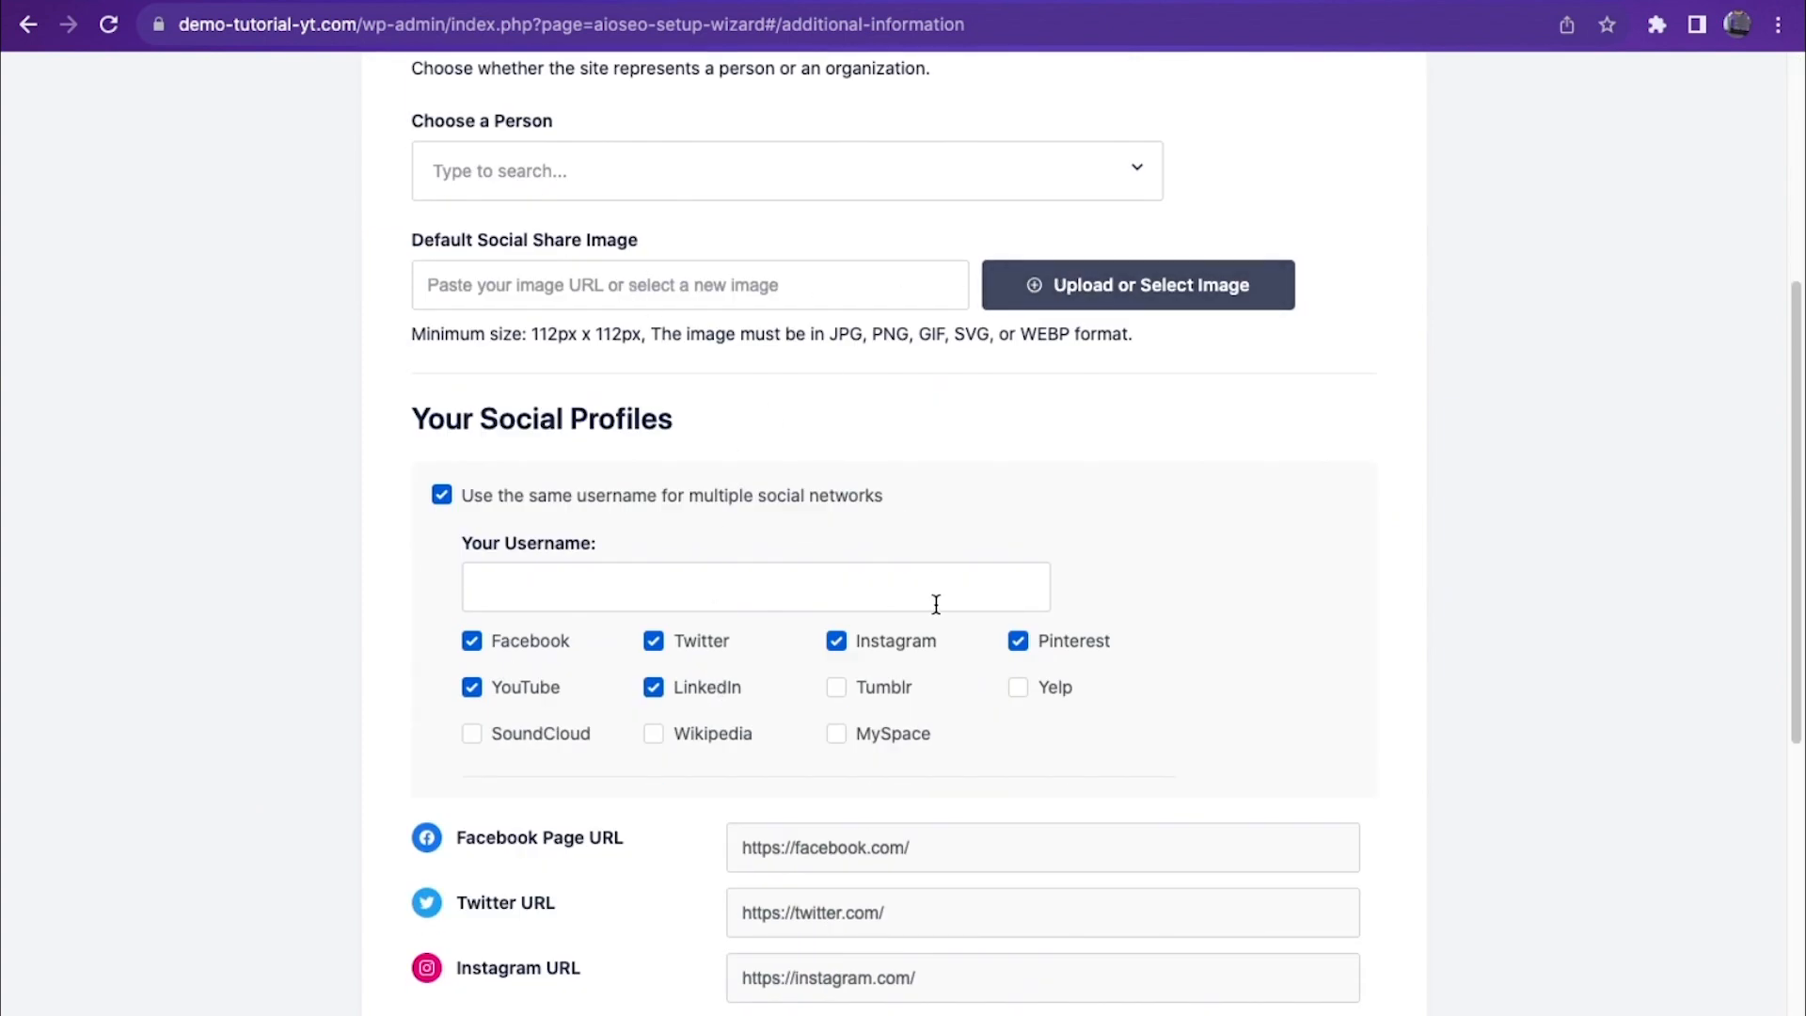
scroll(936, 602, "down", 8)
scroll(939, 580, "up", 15)
scroll(939, 581, "down", 15)
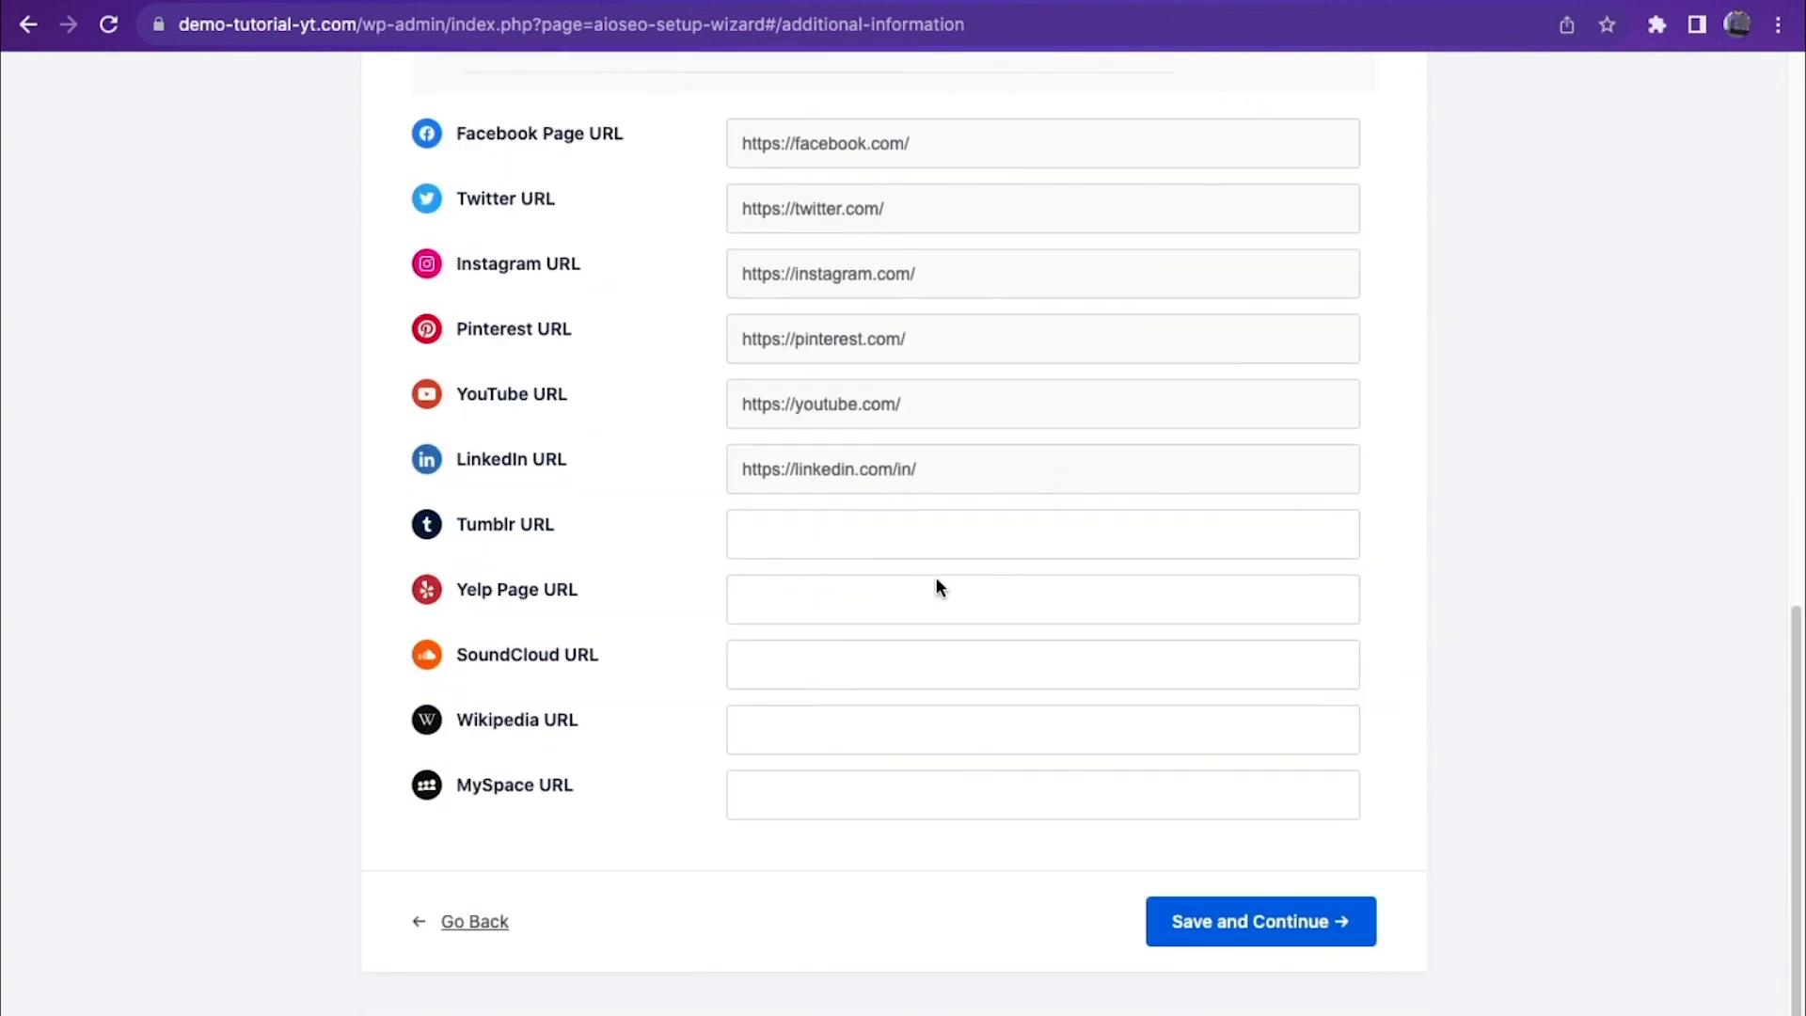
left_click(1216, 917)
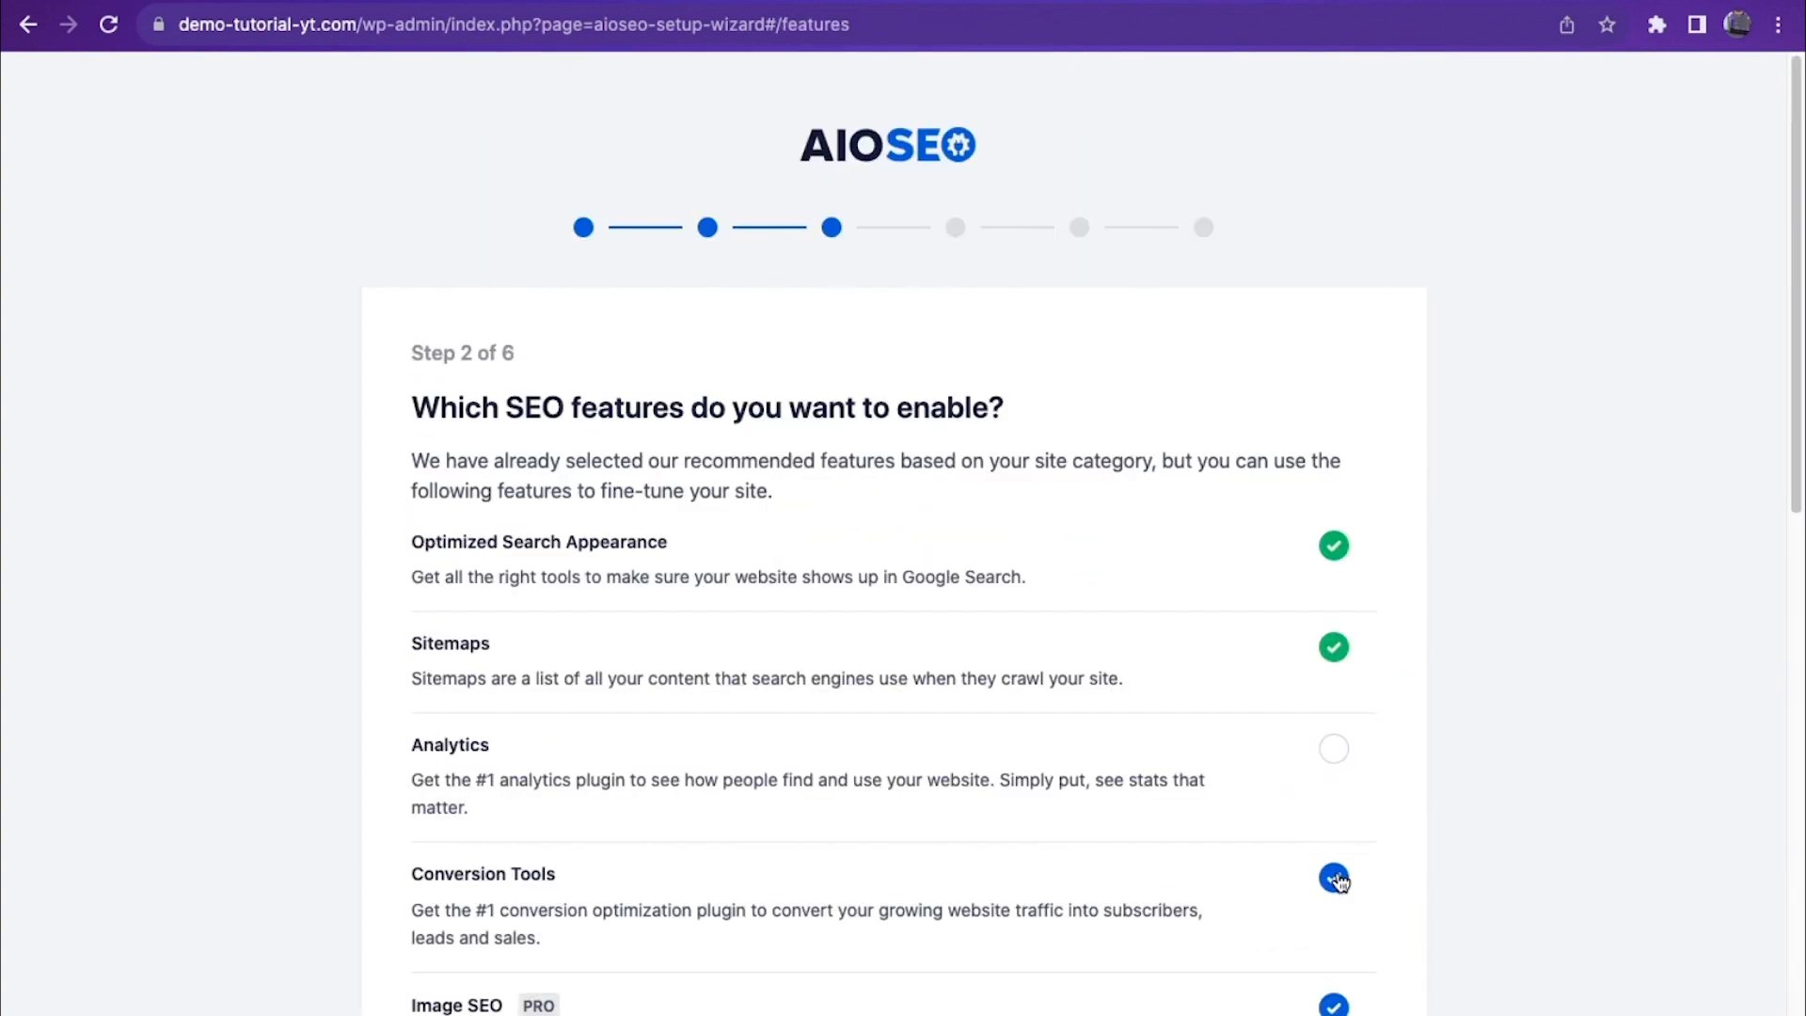
Step: Disable all optional SEO features, including Conversion Tools, Image SEO, Smart Redirects, Link Assistant and Index Now, and save the selection
left_click(1336, 879)
scroll(1334, 863, "down", 2)
left_click(1334, 801)
scroll(1334, 810, "down", 5)
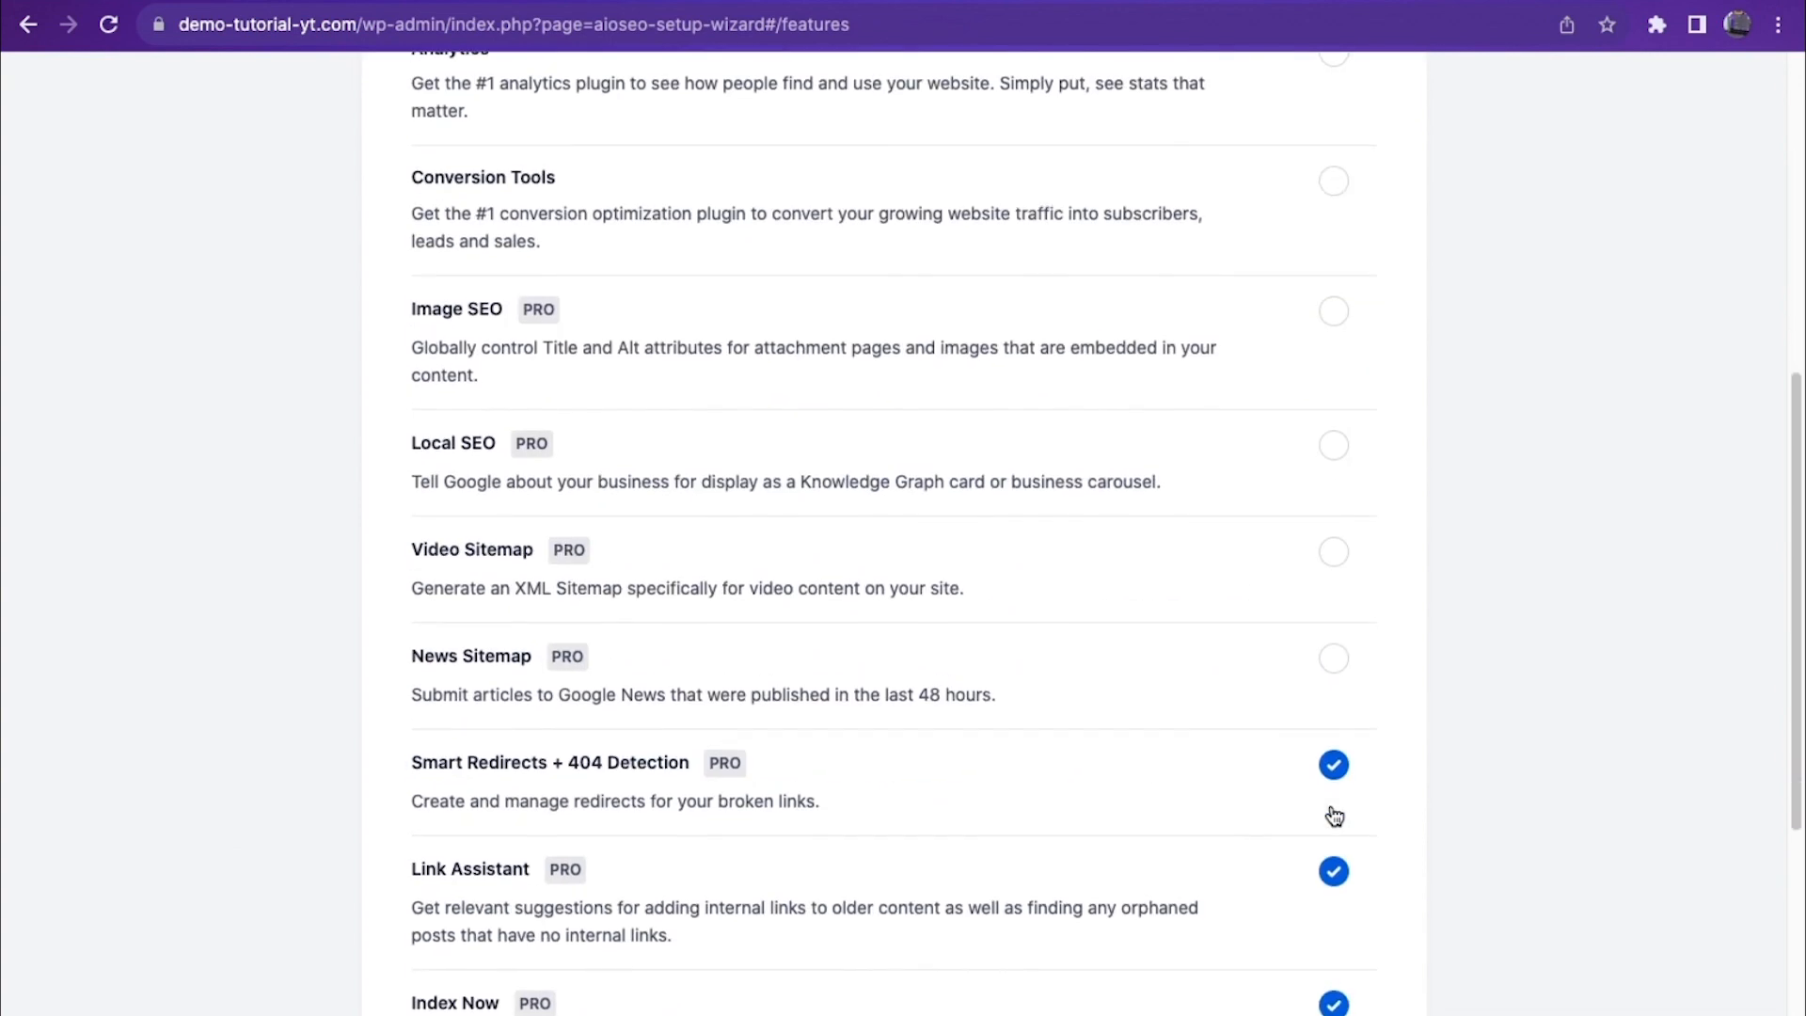
left_click(1334, 758)
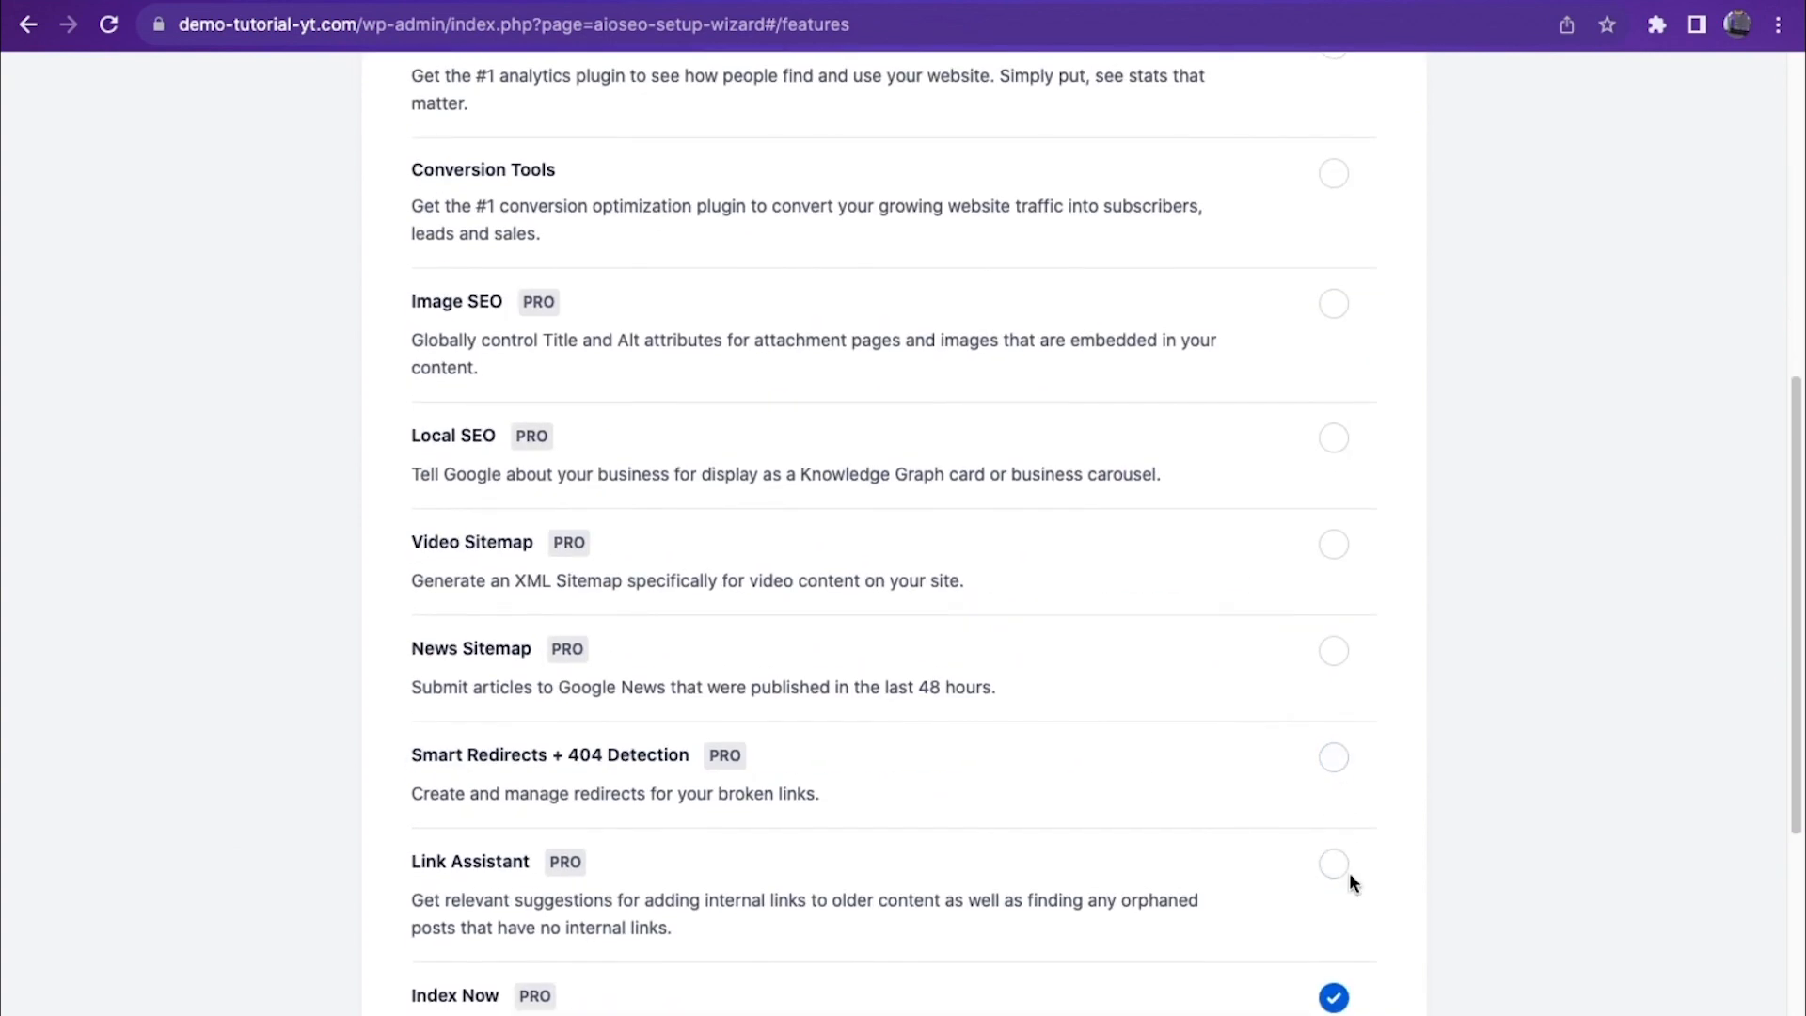
scroll(1351, 879, "down", 5)
left_click(1336, 488)
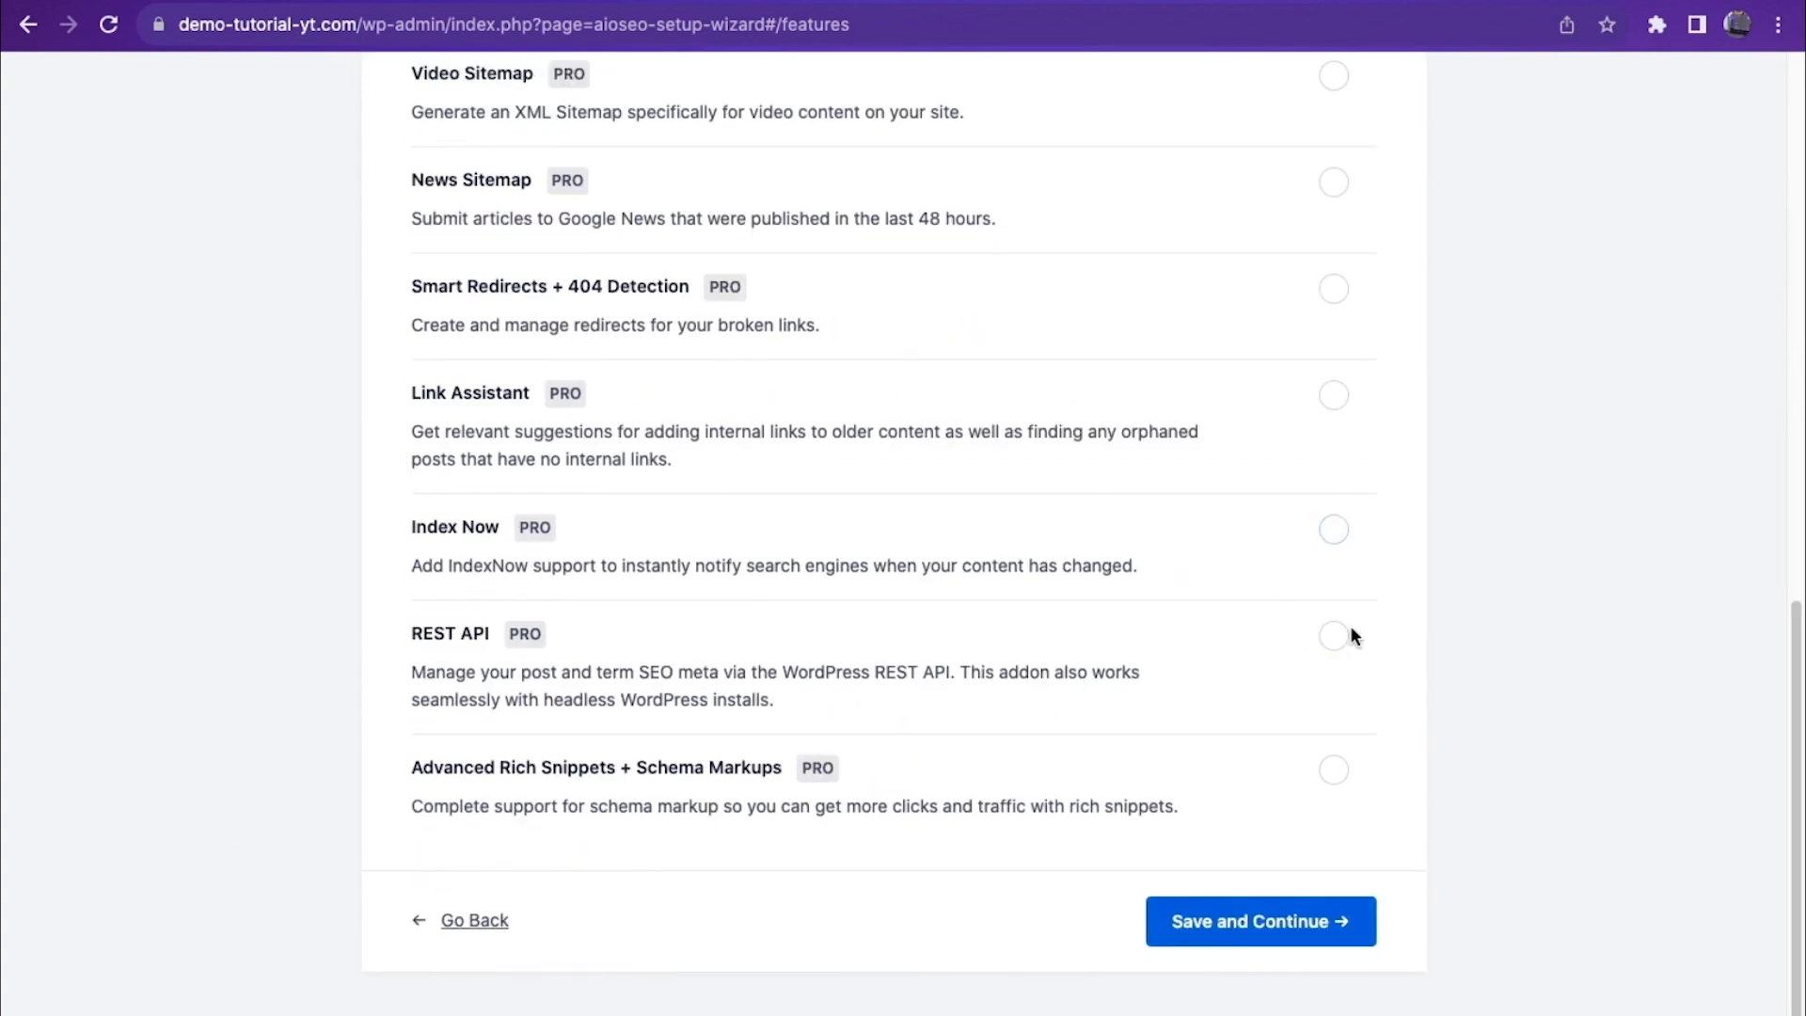
left_click(1274, 921)
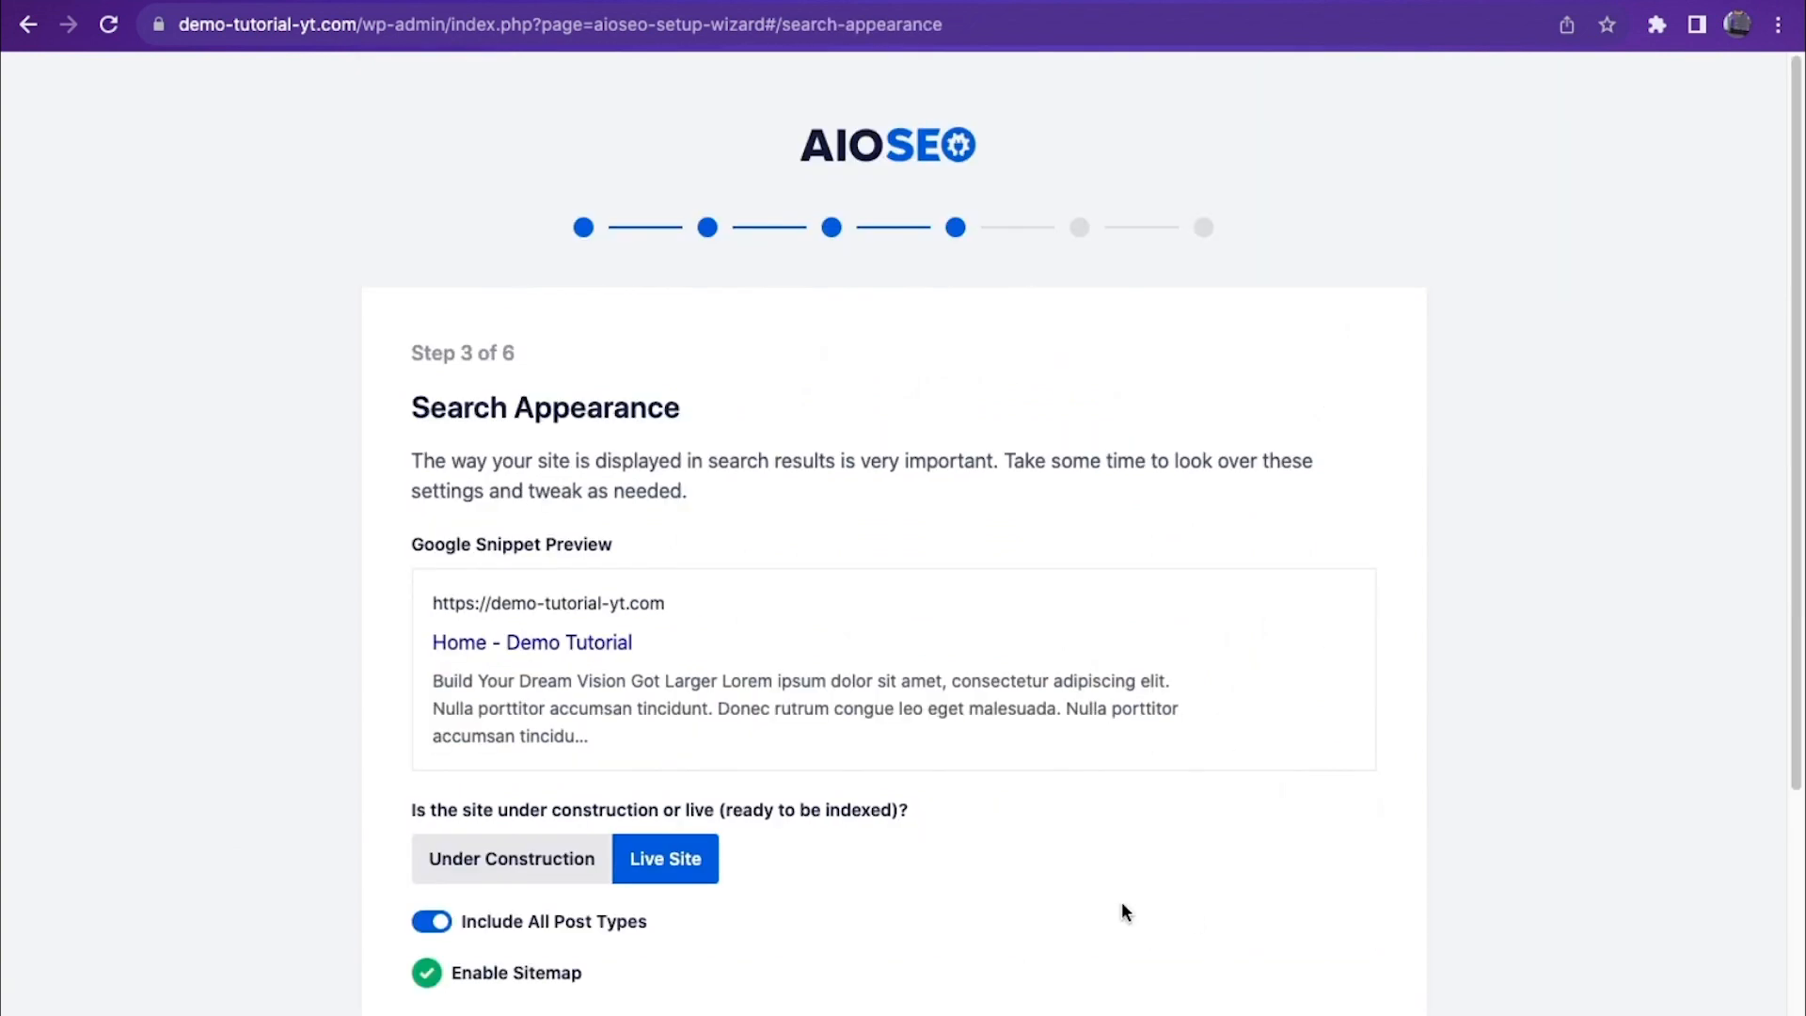
Step: Review the Google snippet preview and save the Search Appearance settings with Live Site selected
mouse_move(476, 725)
scroll(940, 800, "down", 5)
left_click(1269, 922)
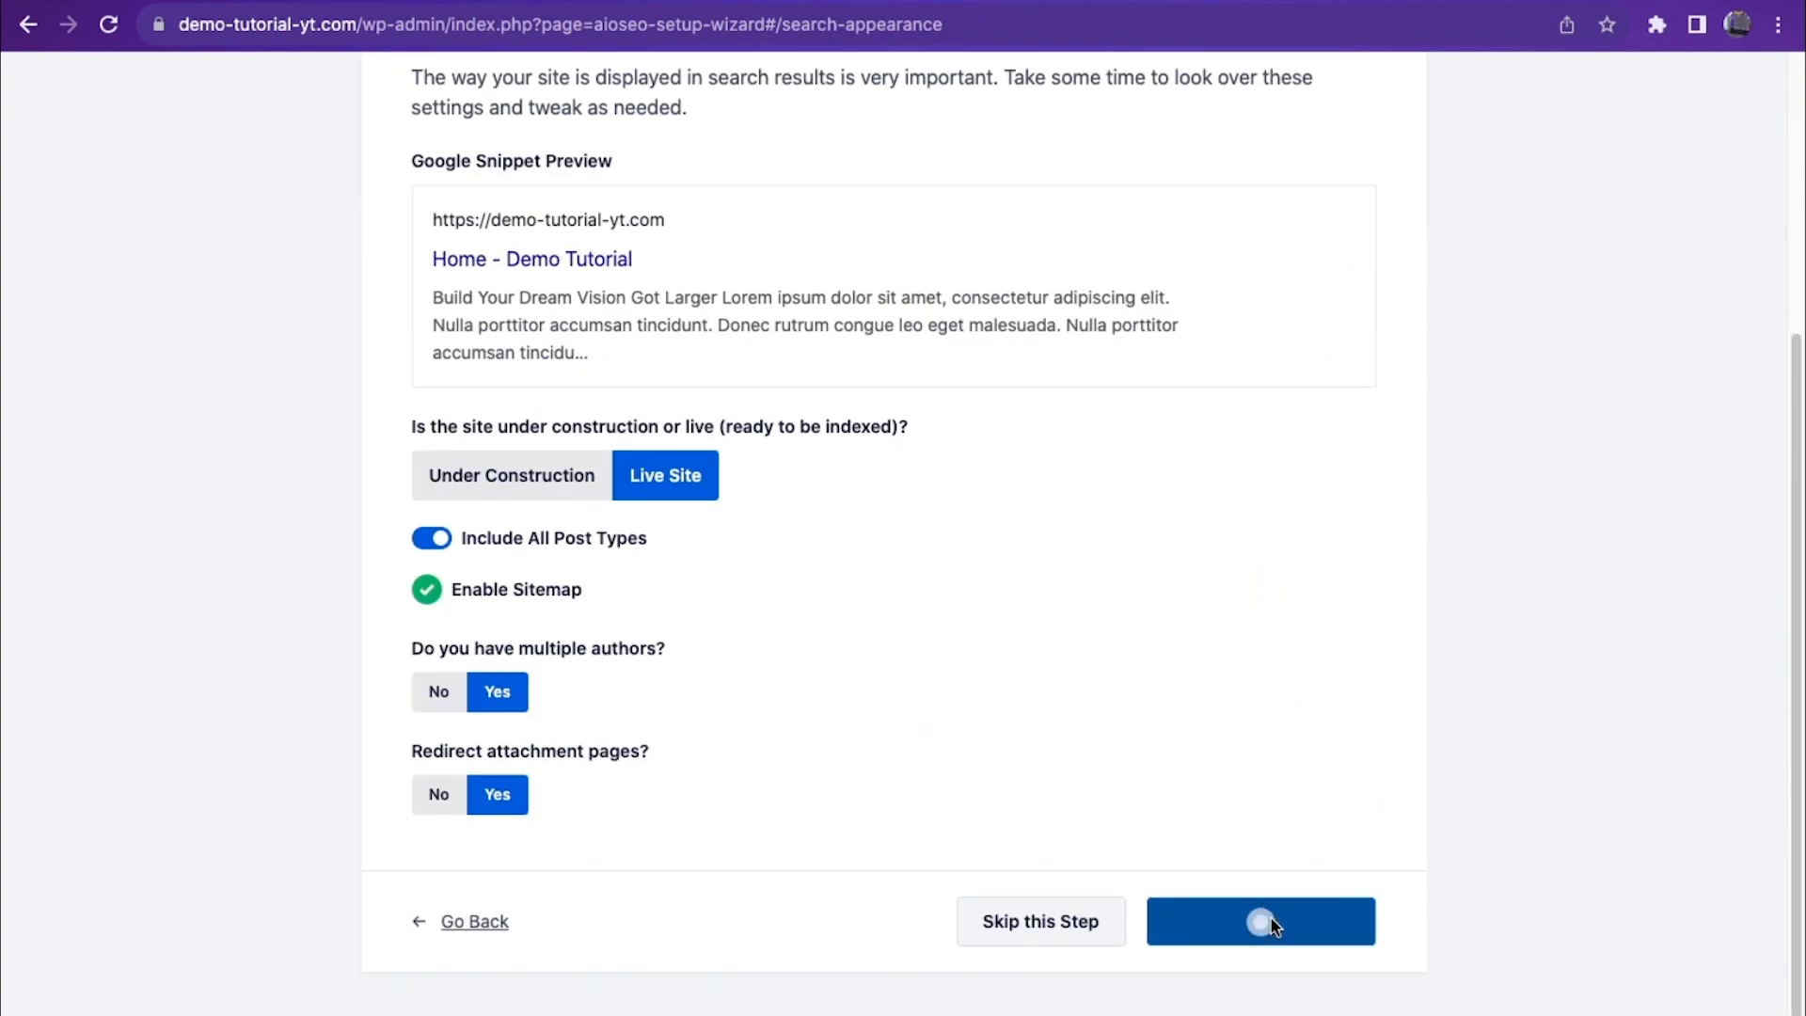
Step: Pass the remaining wizard steps, skipping the license key entry, and finish the setup back at the All in One SEO dashboard
left_click(1072, 859)
left_click(1334, 807)
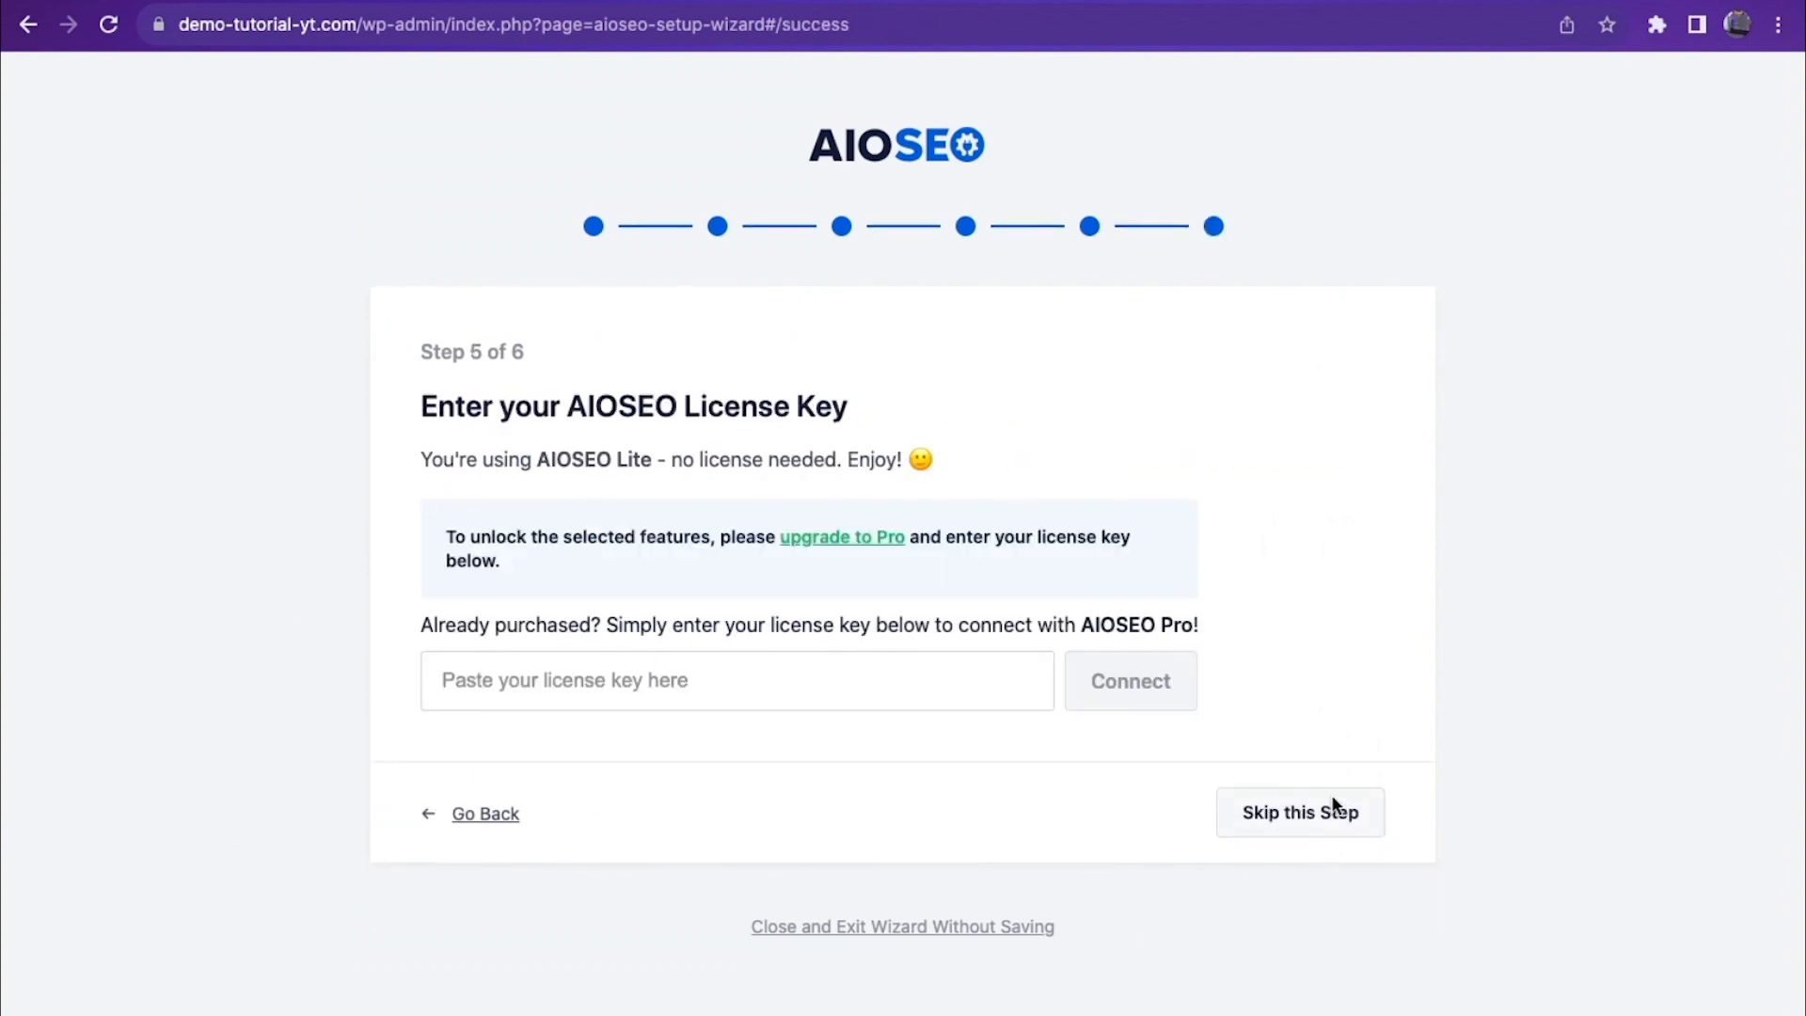
scroll(1185, 987, "down", 10)
left_click(1179, 945)
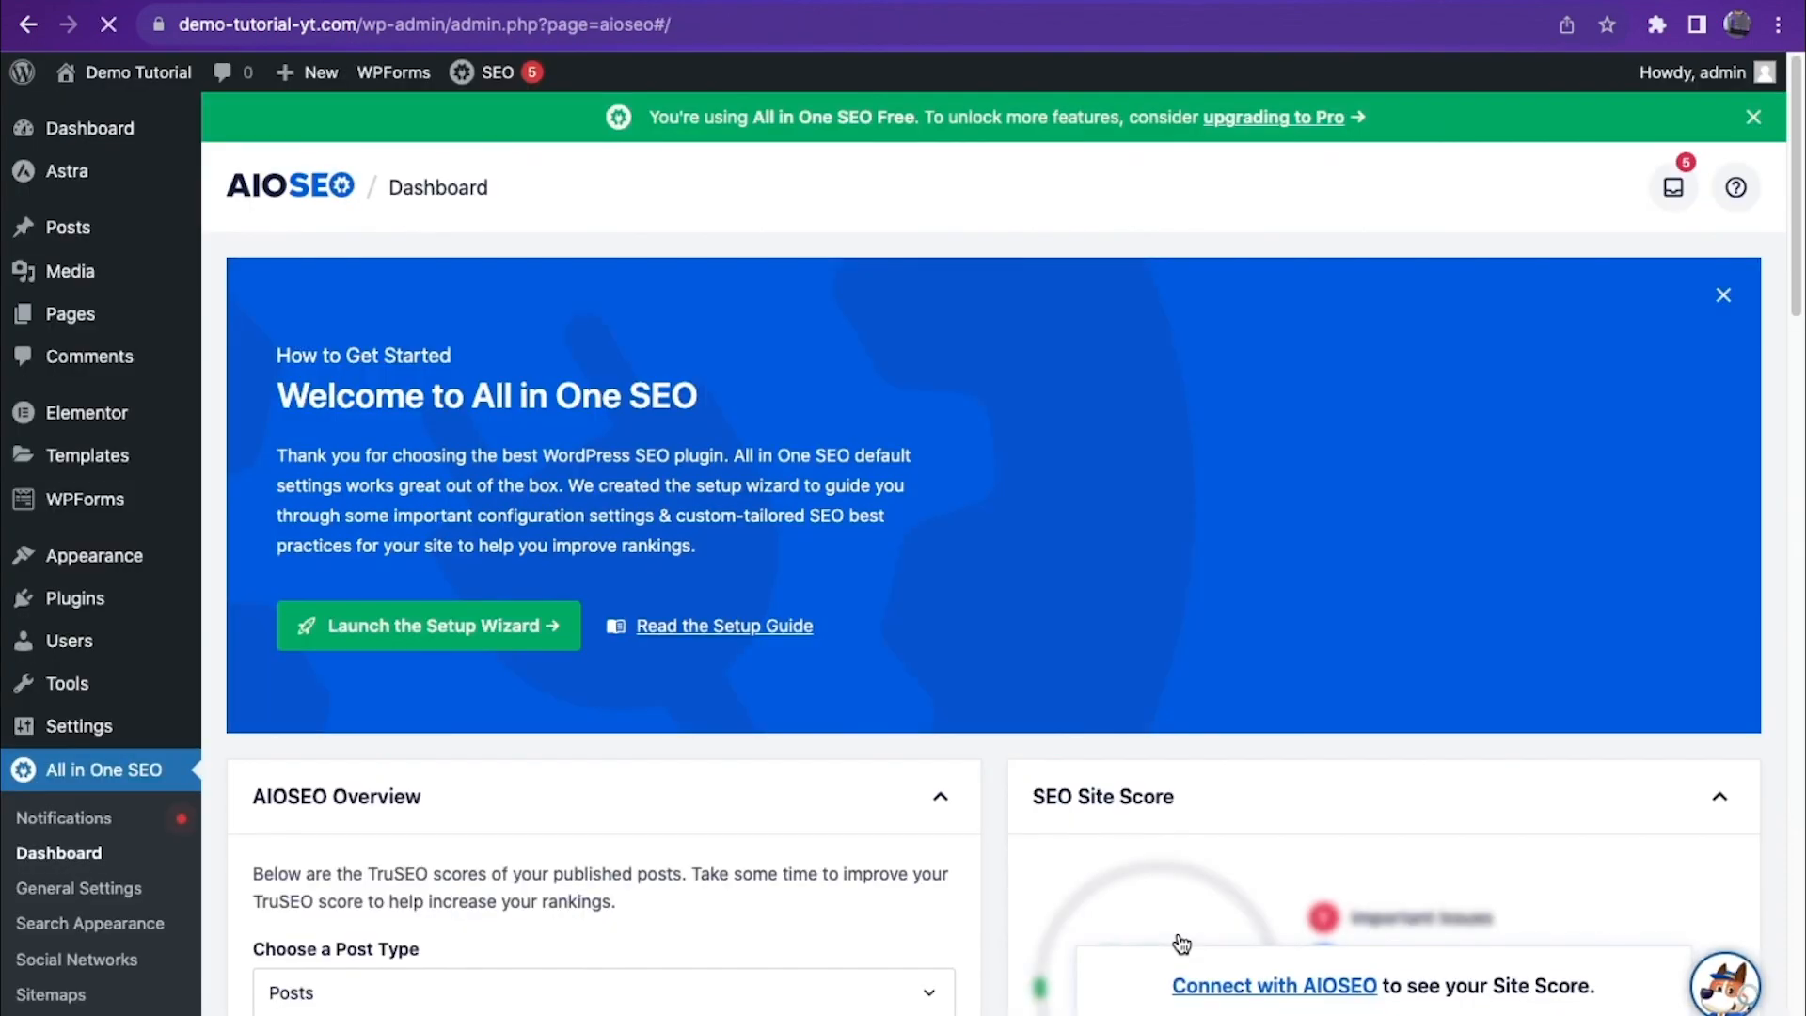
Step: Open the Contact Us page for editing from the page list, examine its AIOSEO meta description and keyphrase settings, and return to the list
mouse_move(91, 516)
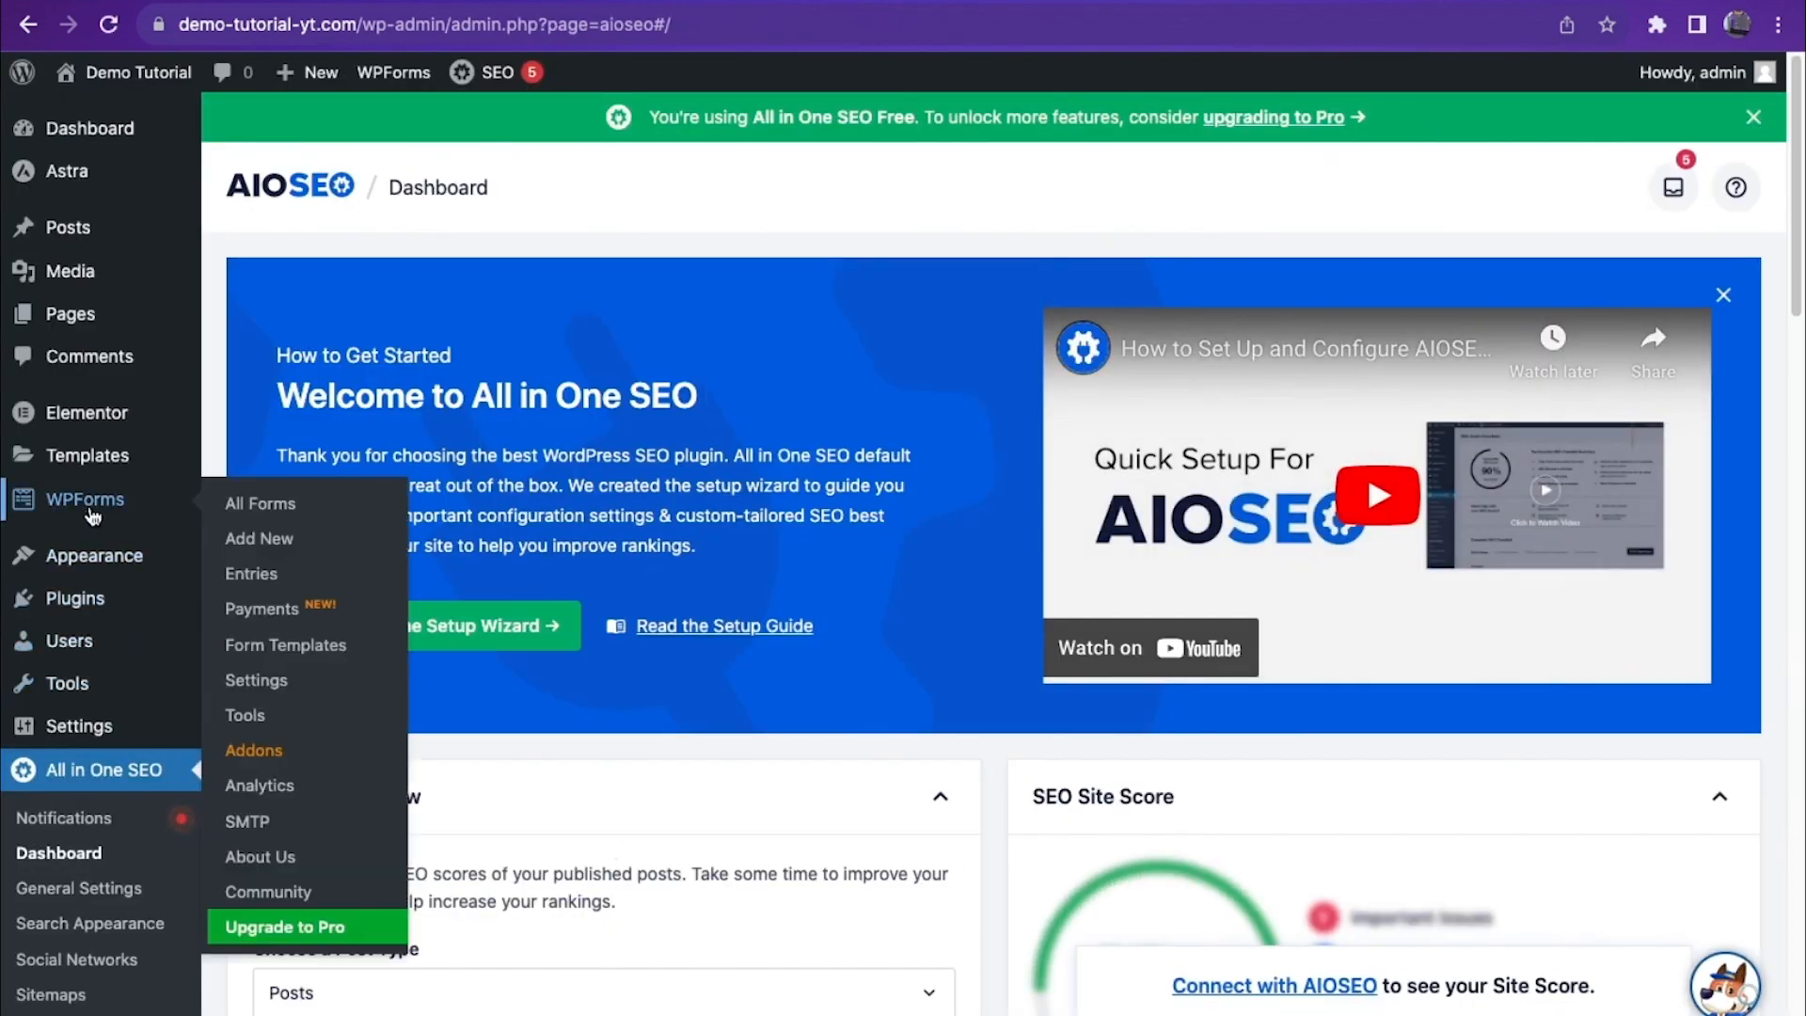
mouse_move(102, 334)
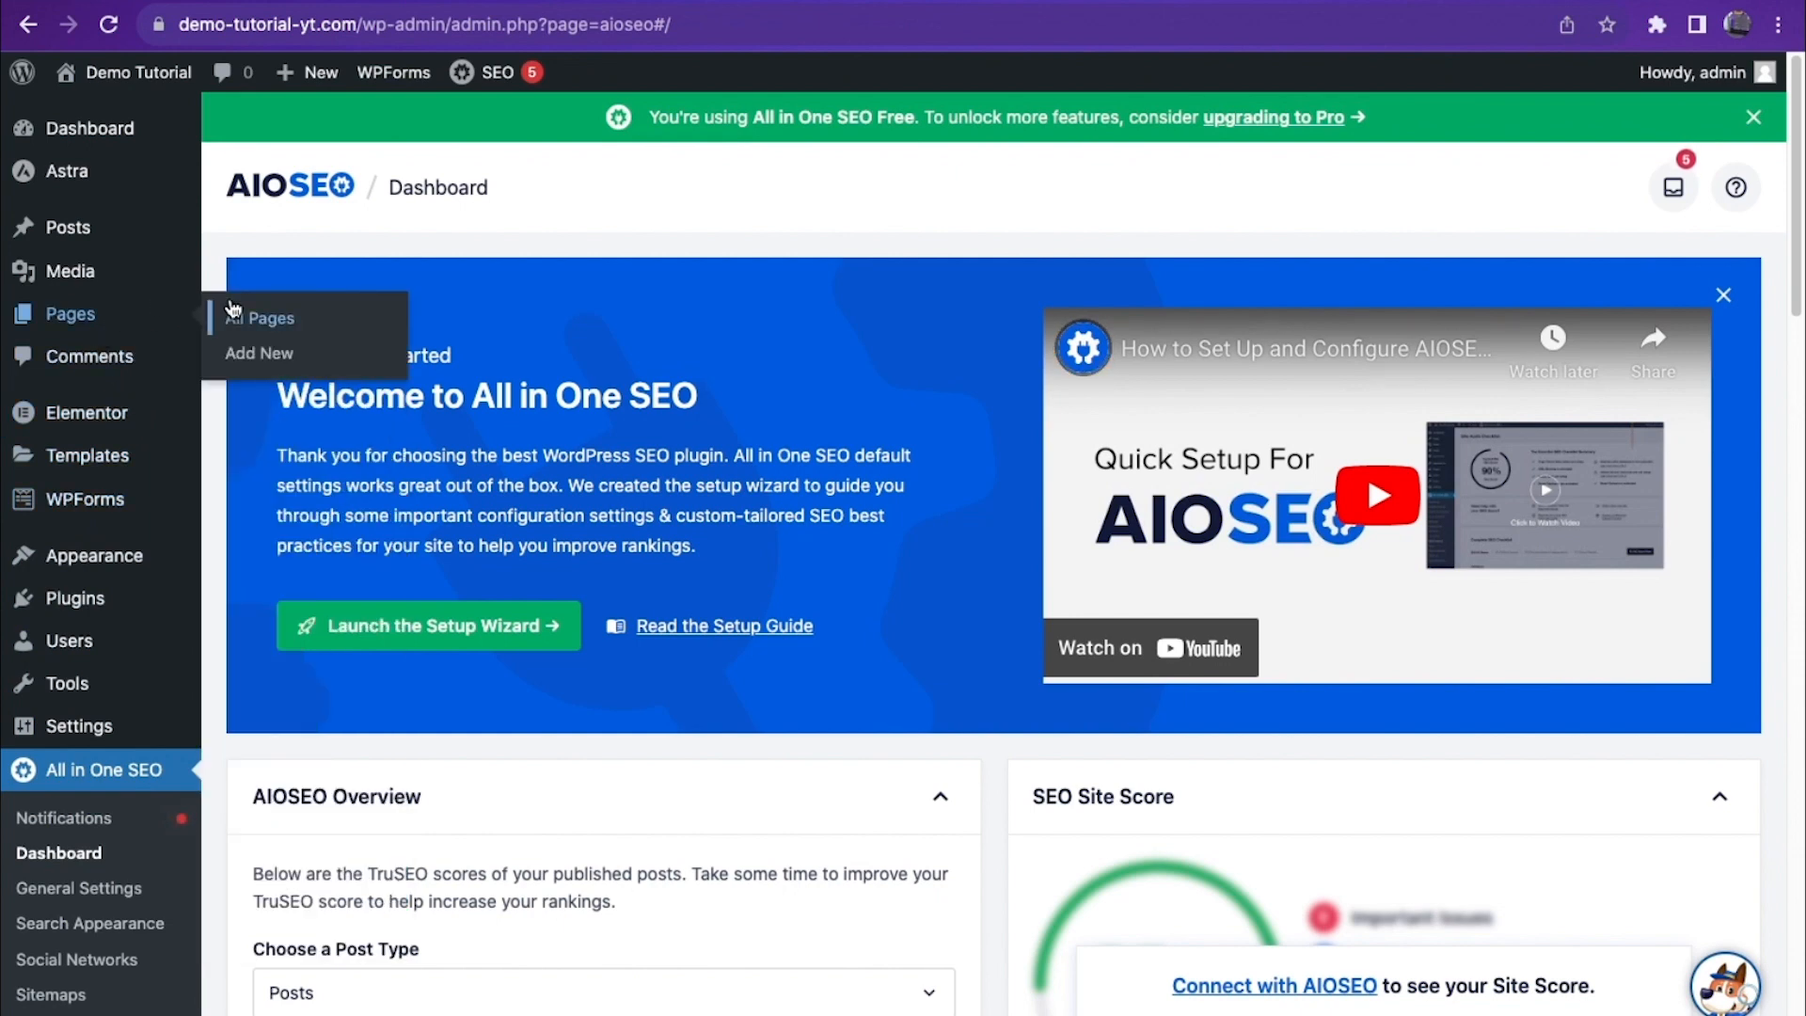
left_click(257, 320)
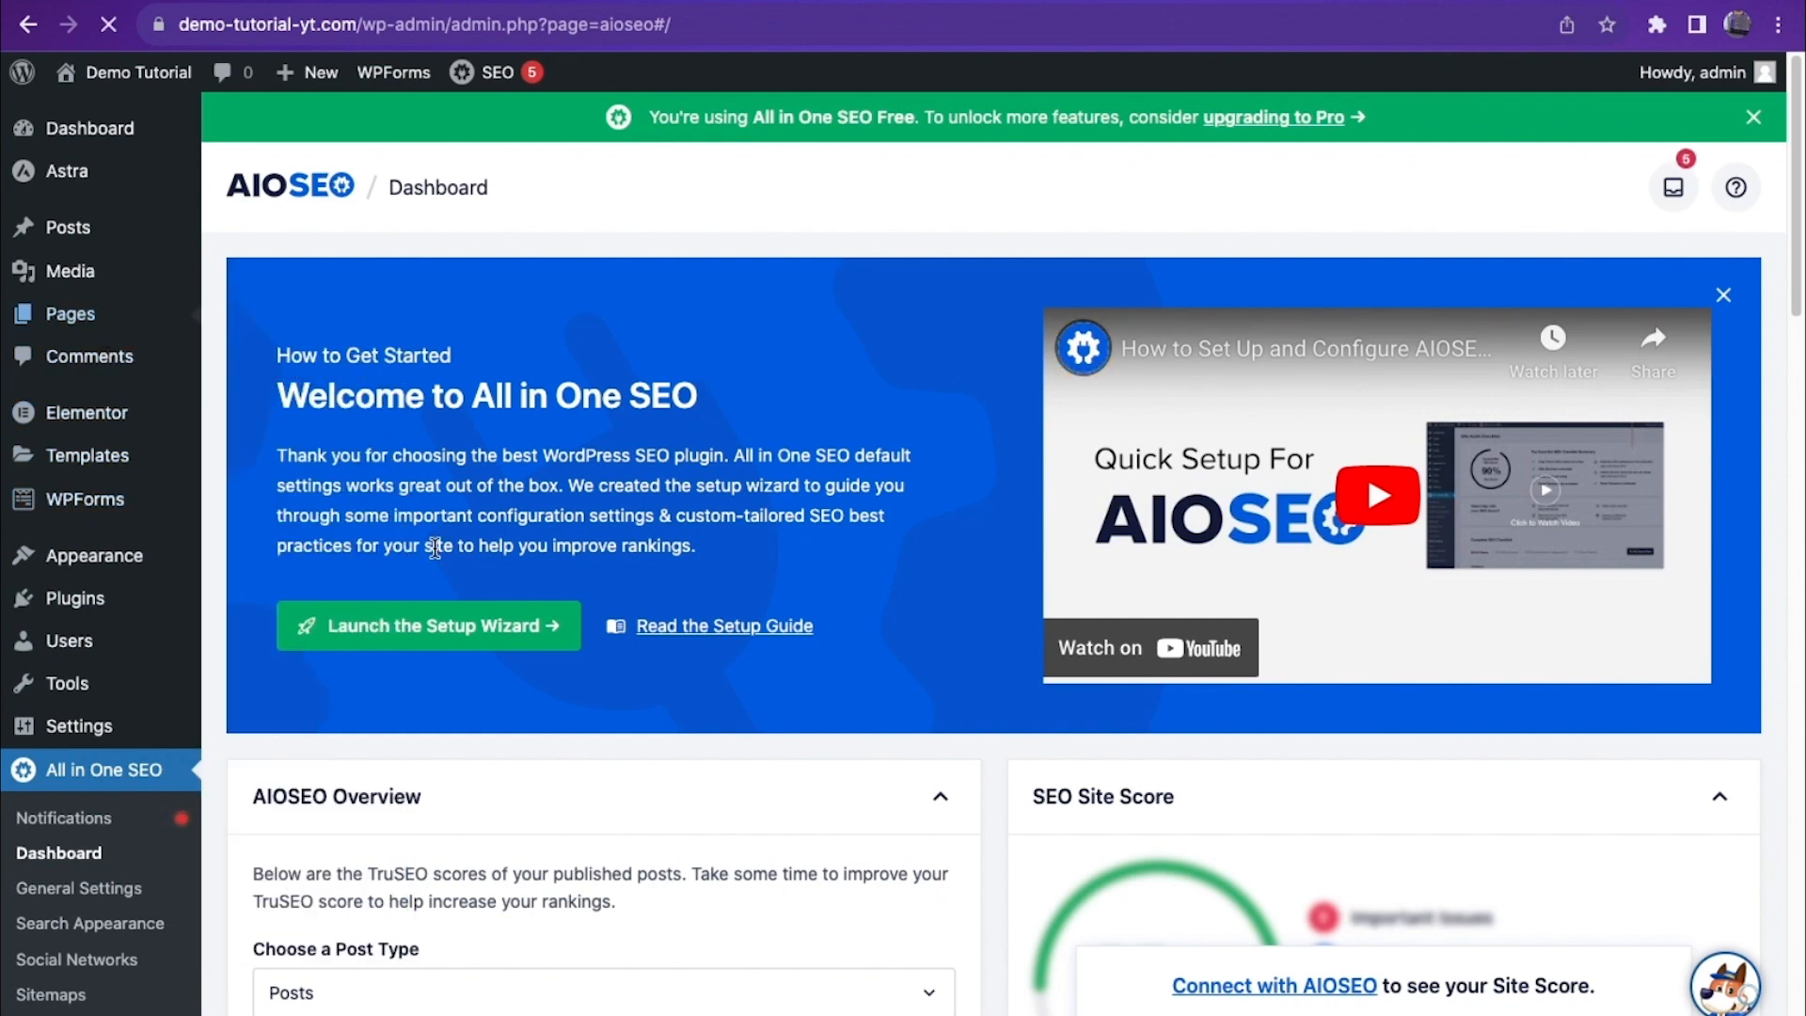
left_click(301, 284)
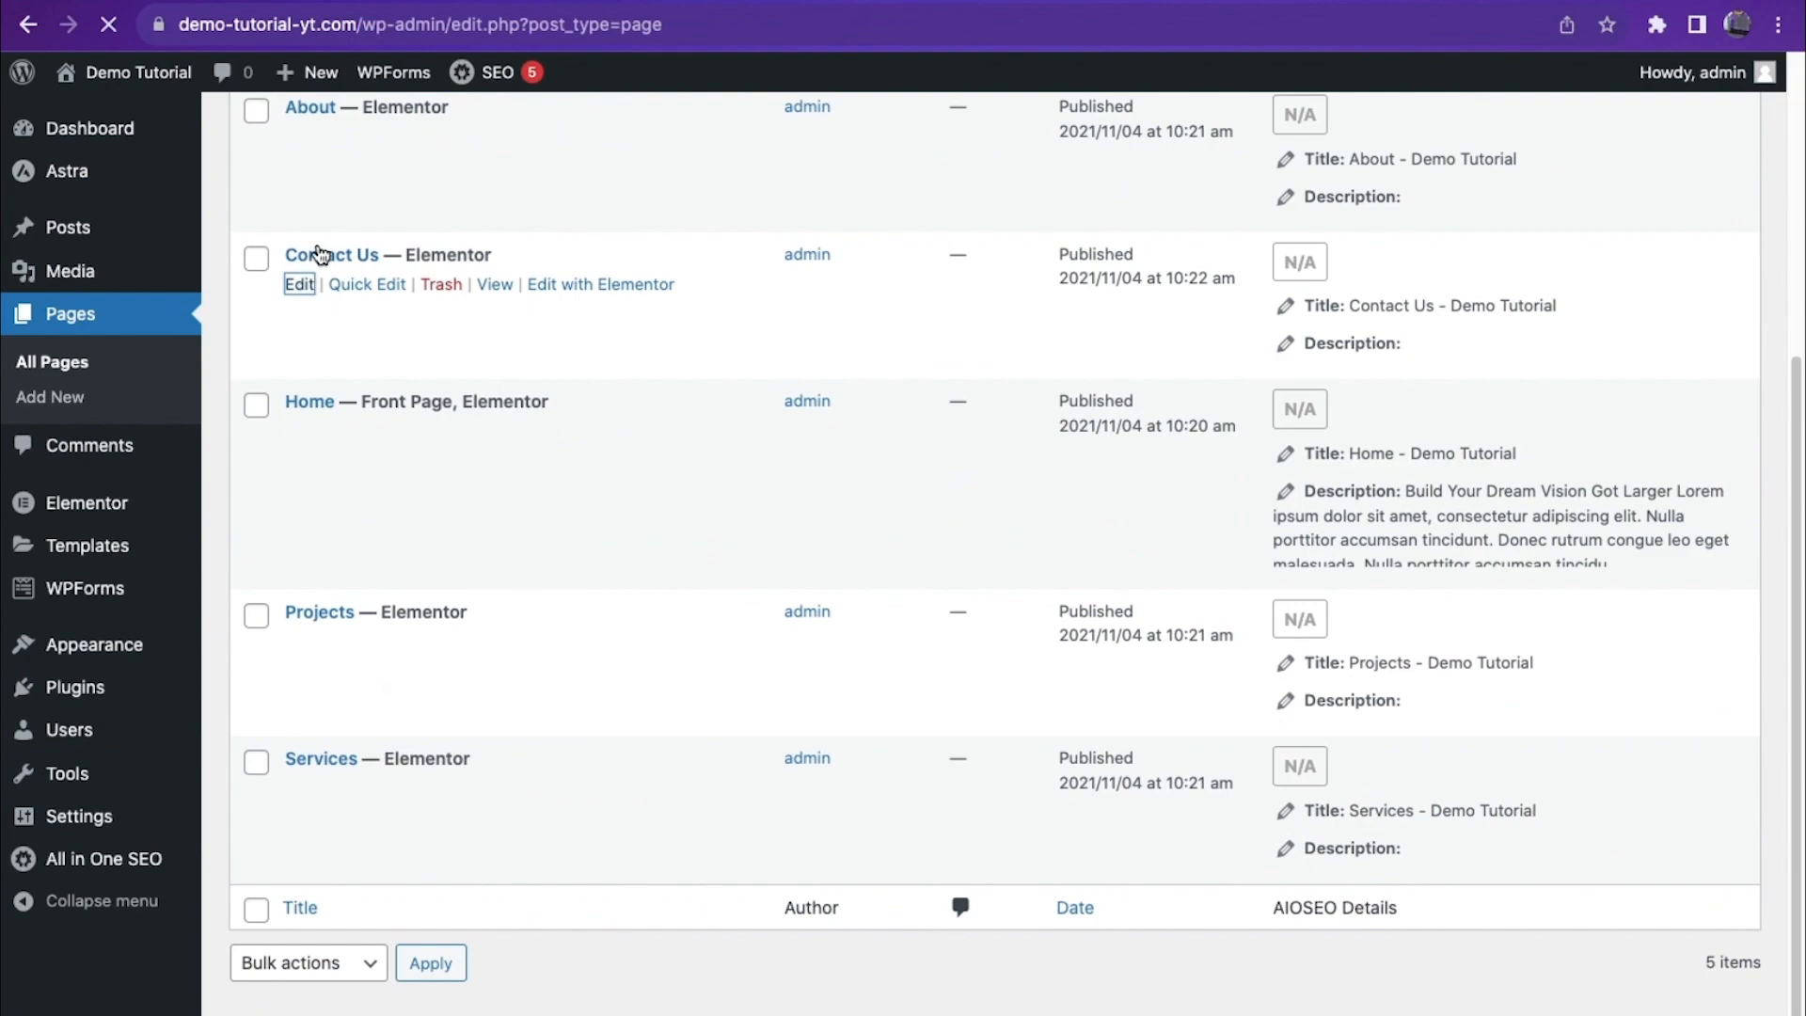
scroll(644, 589, "down", 10)
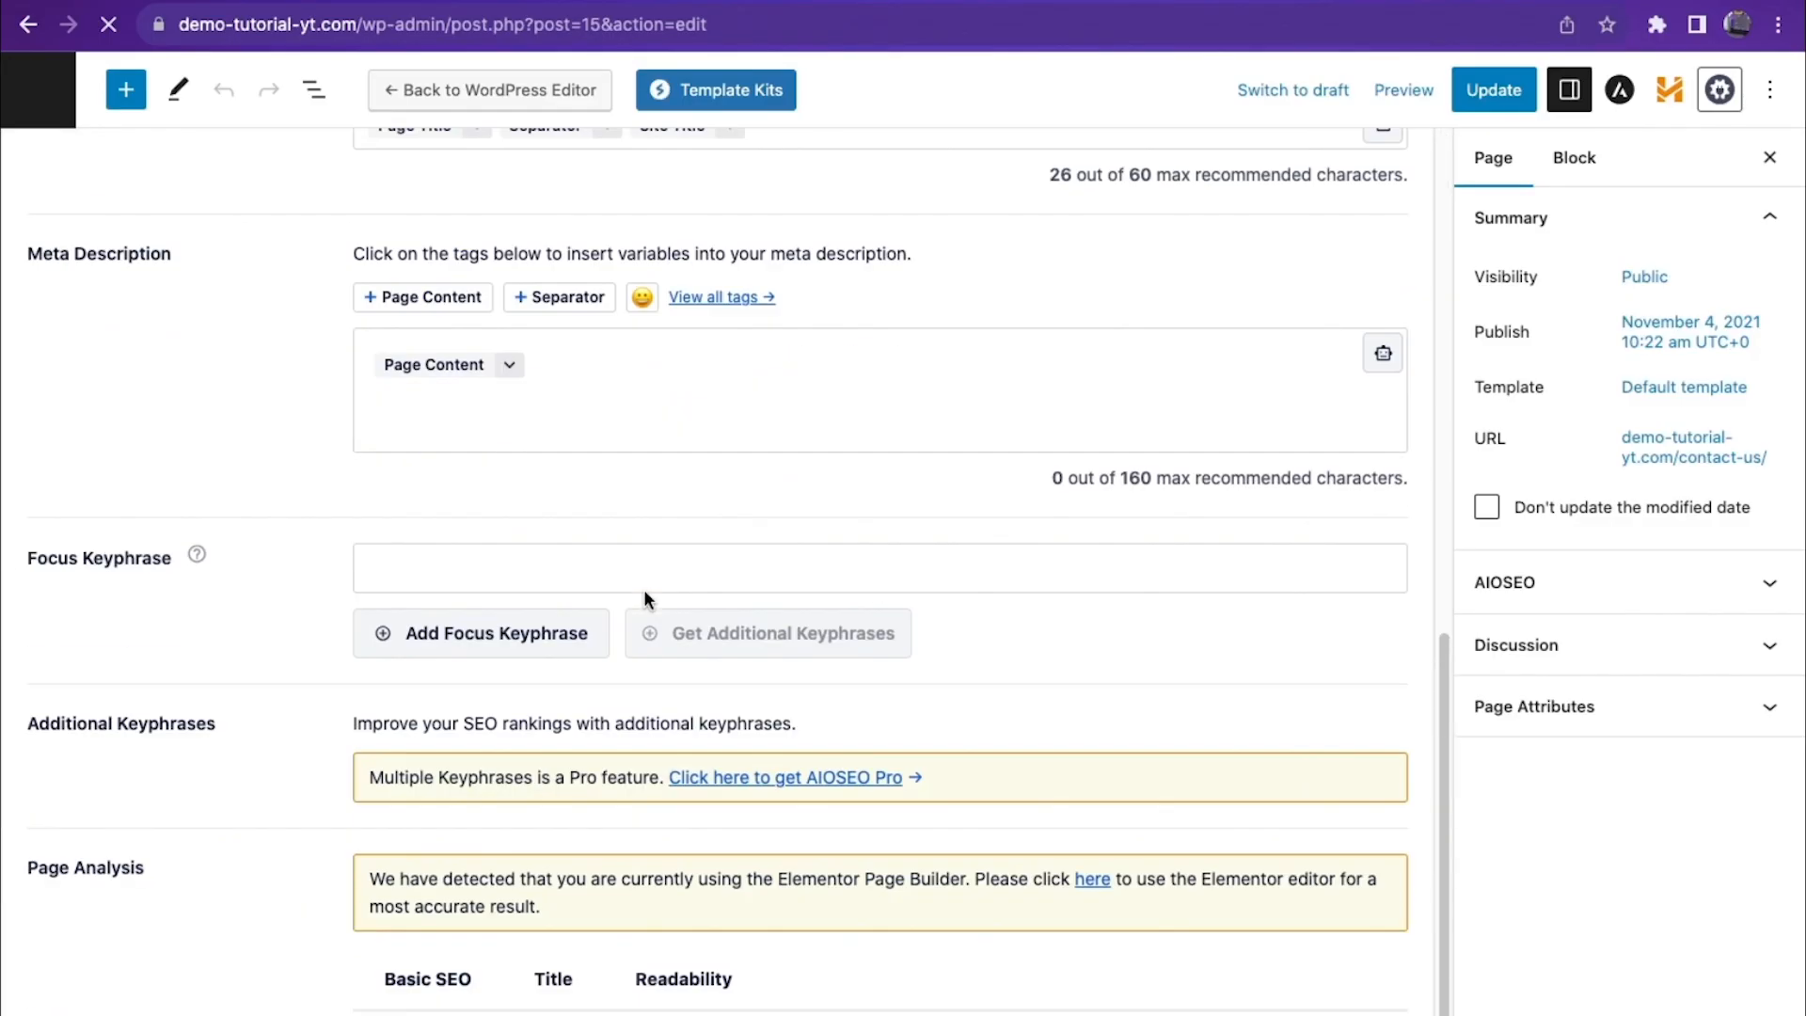
left_click_drag(630, 409, 314, 381)
scroll(649, 399, "up", 10)
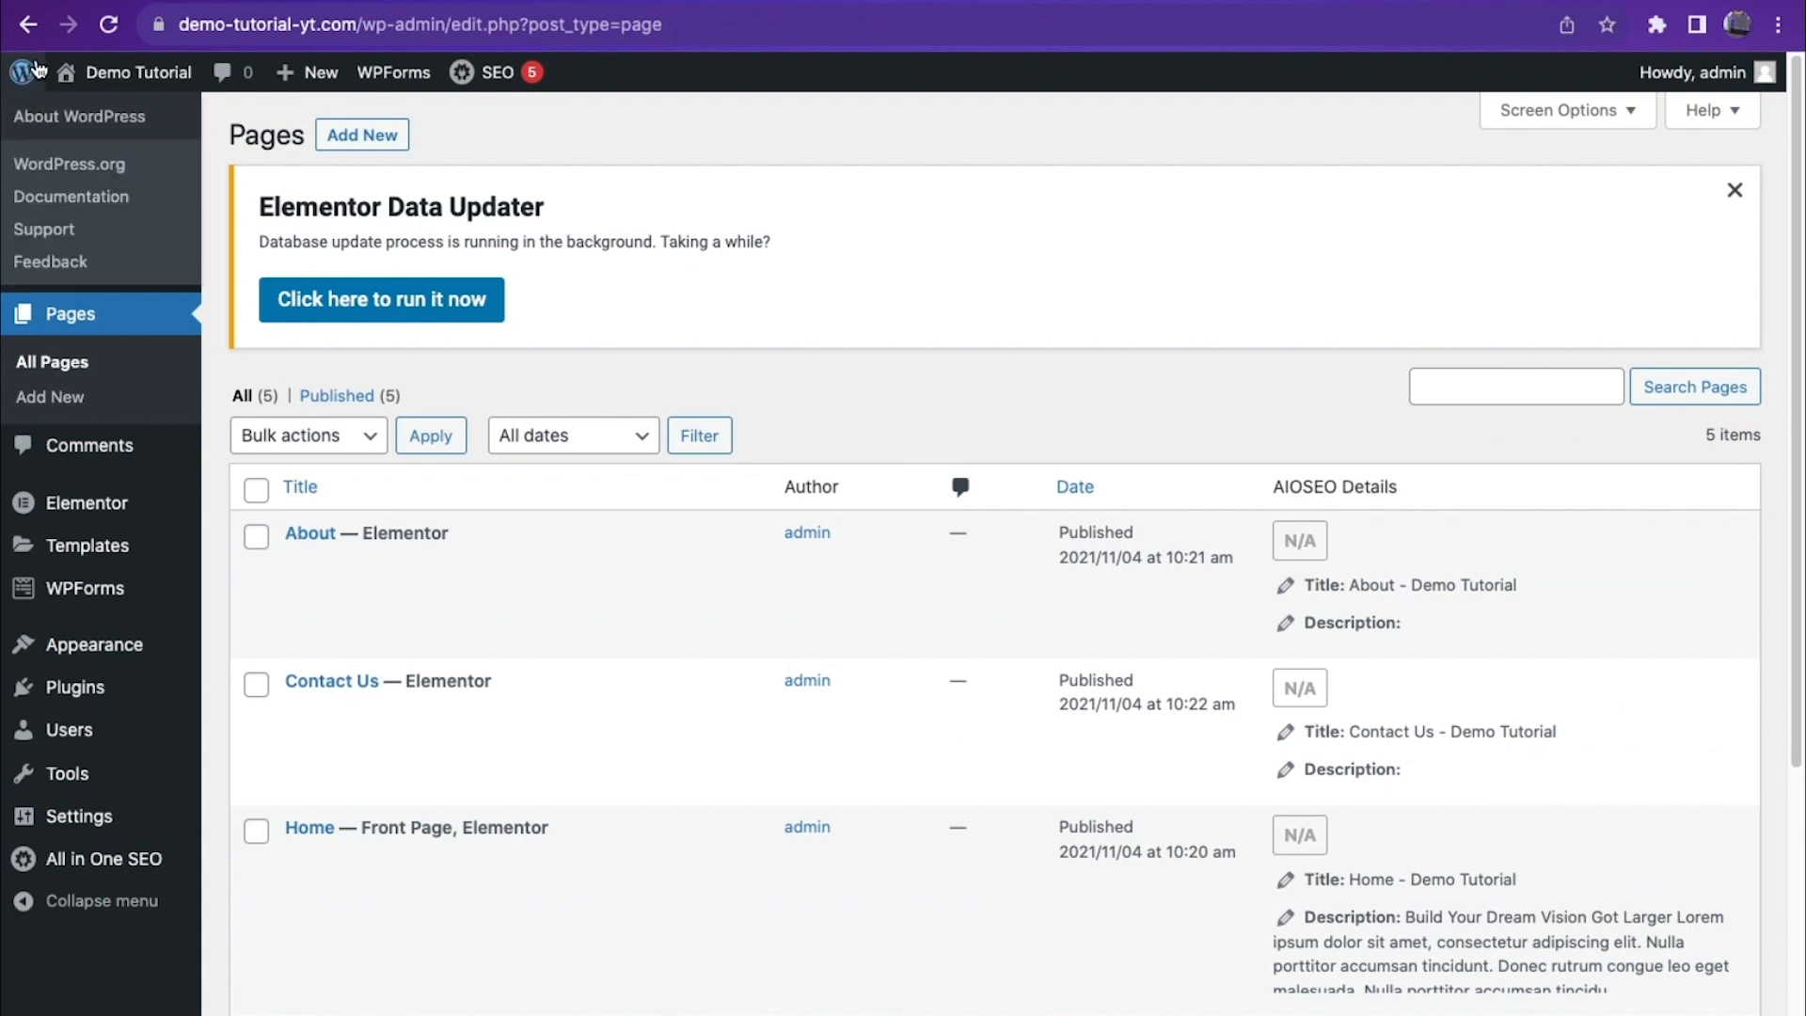
Step: Visit the live site, open its Home page in Elementor, and turn on responsive mode
mouse_move(139, 77)
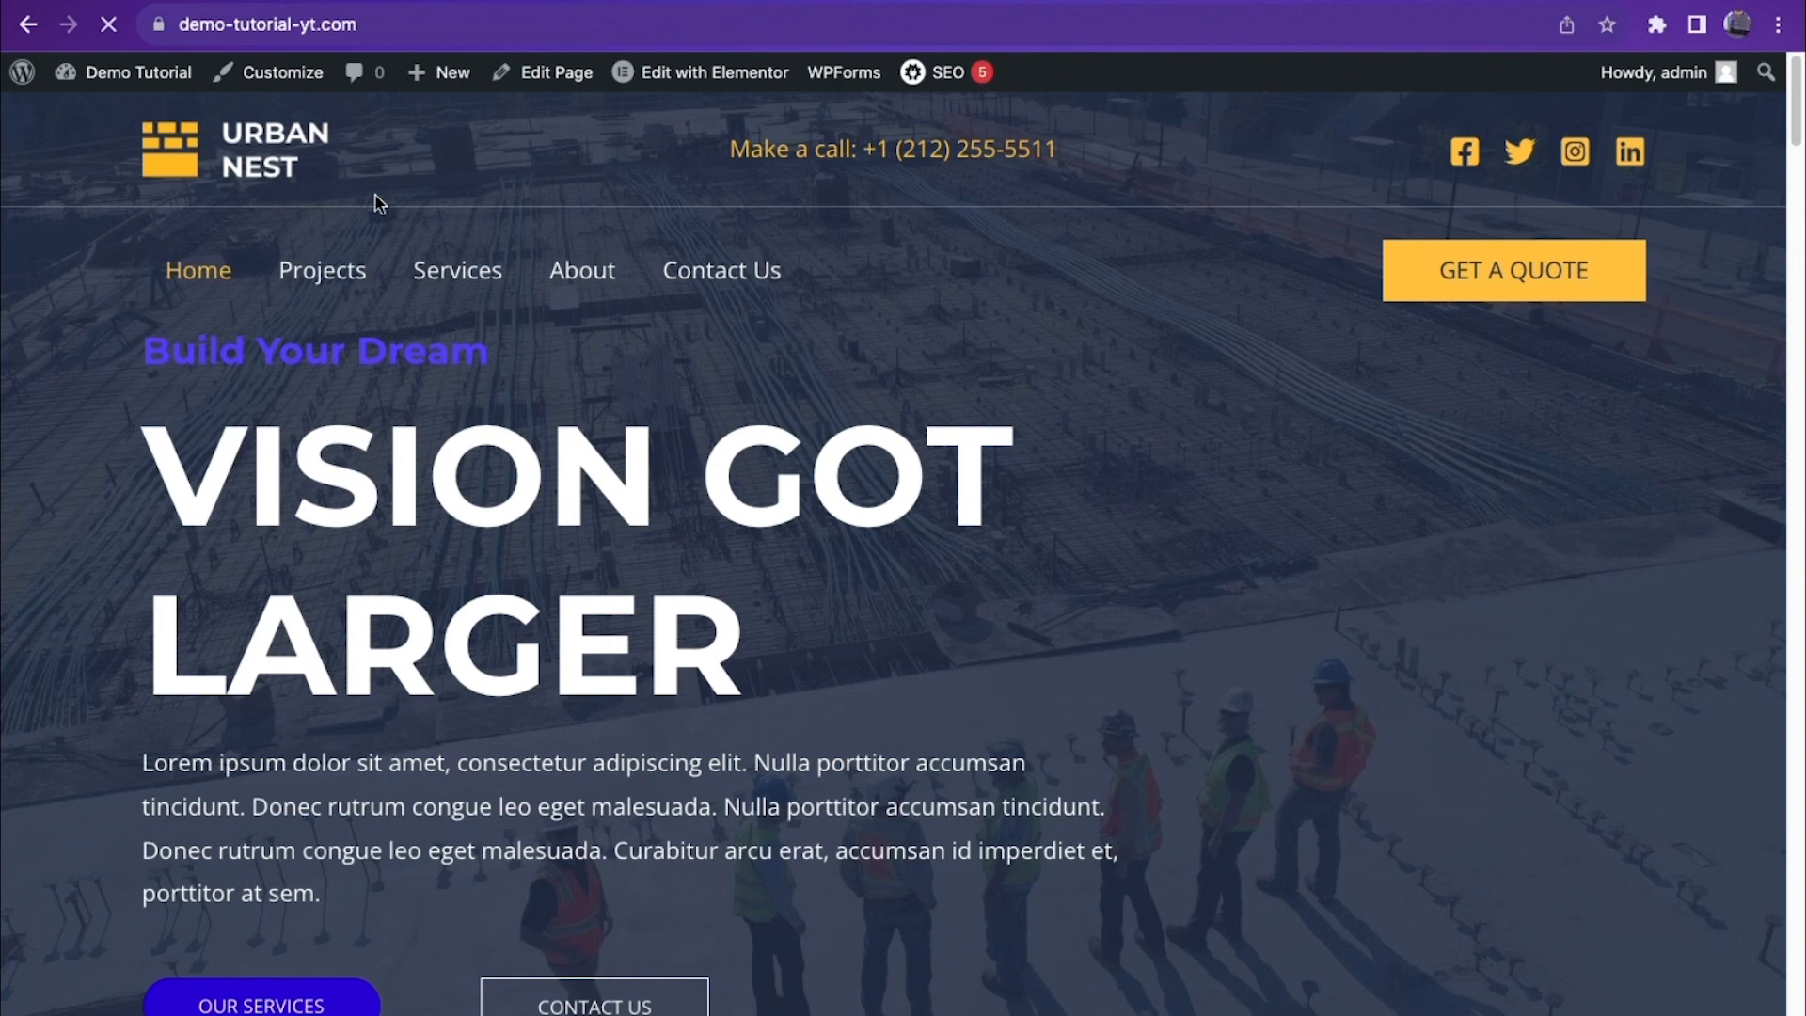
left_click(732, 80)
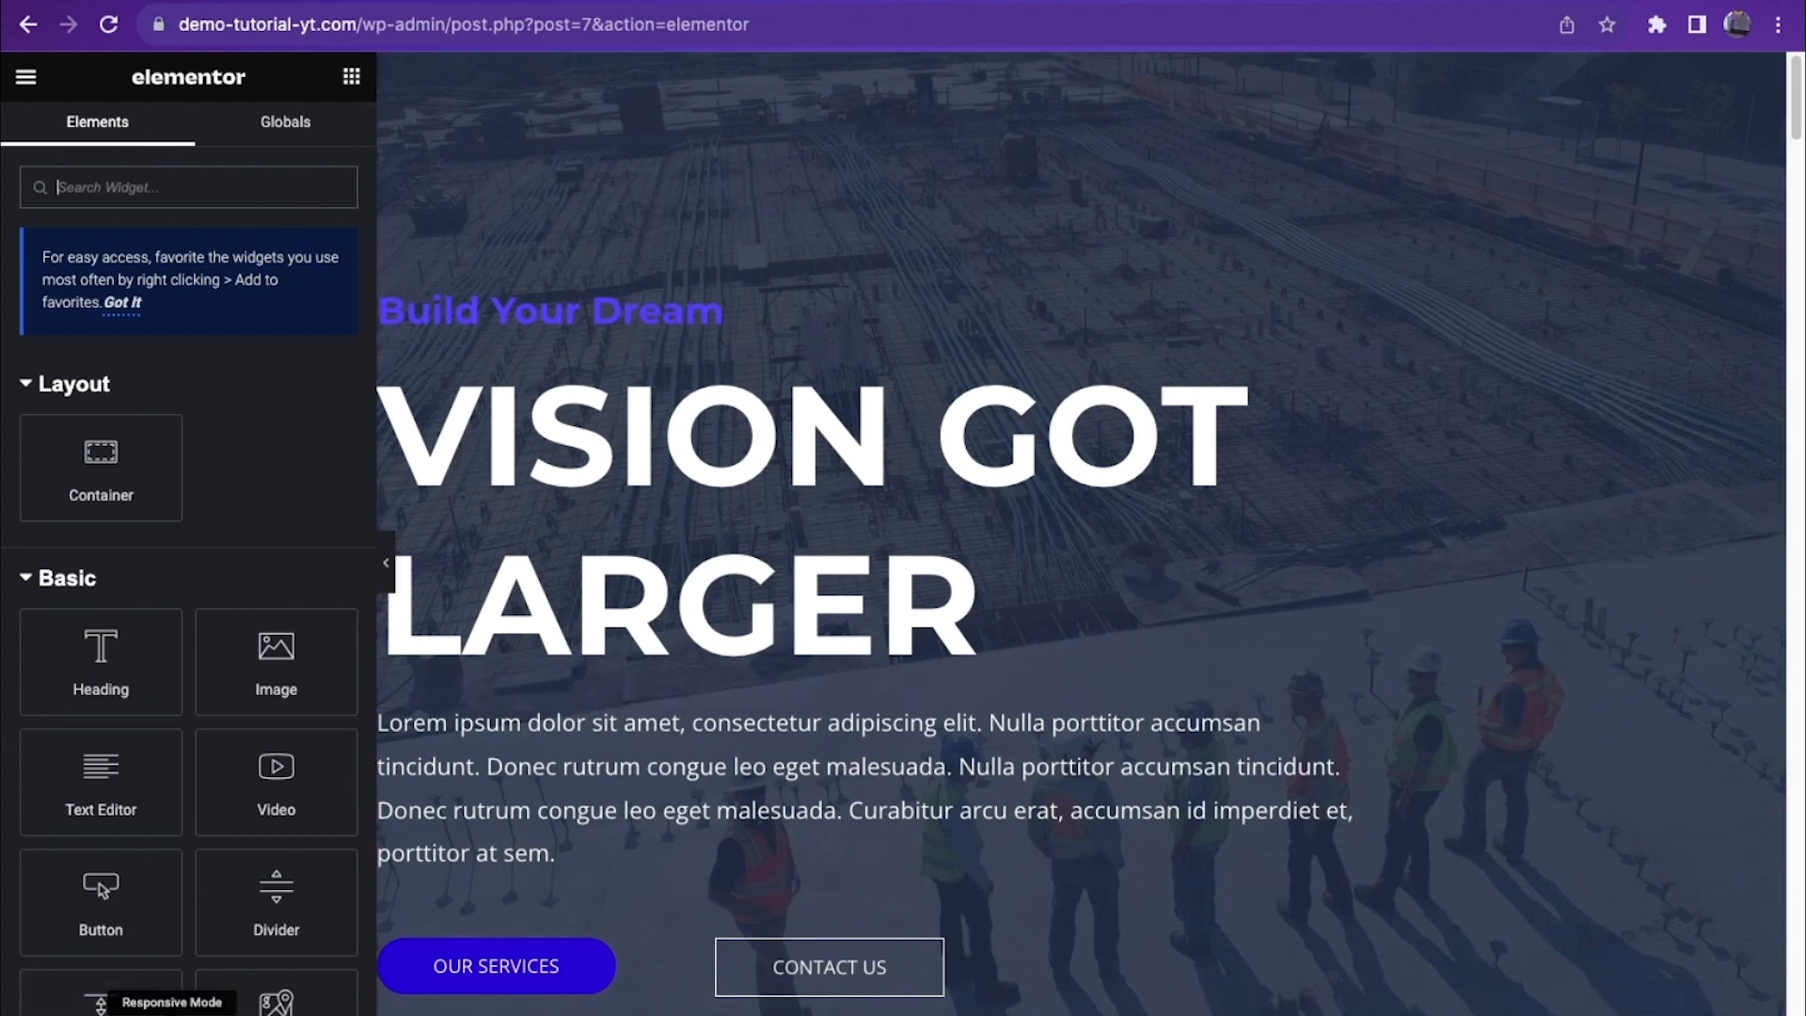
left_click(101, 1003)
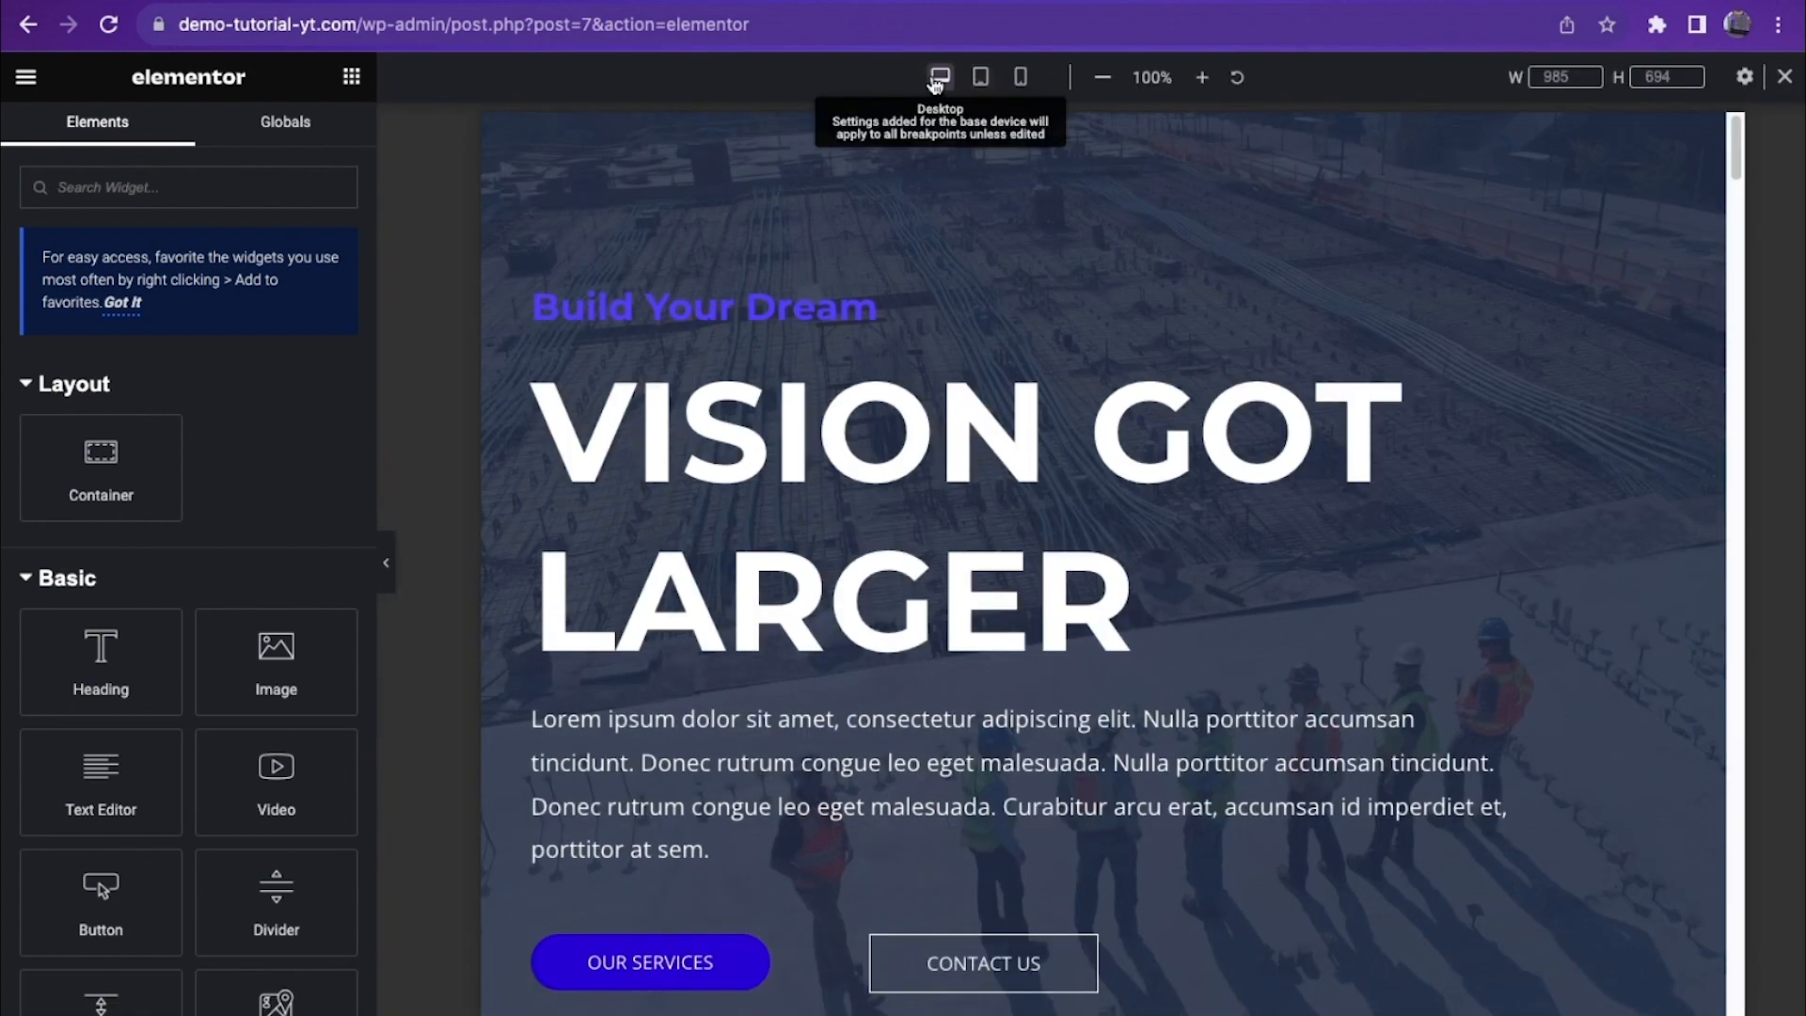
Step: Examine the Home page's layout in the tablet and mobile previews, from the hero section through the services blocks
left_click(982, 78)
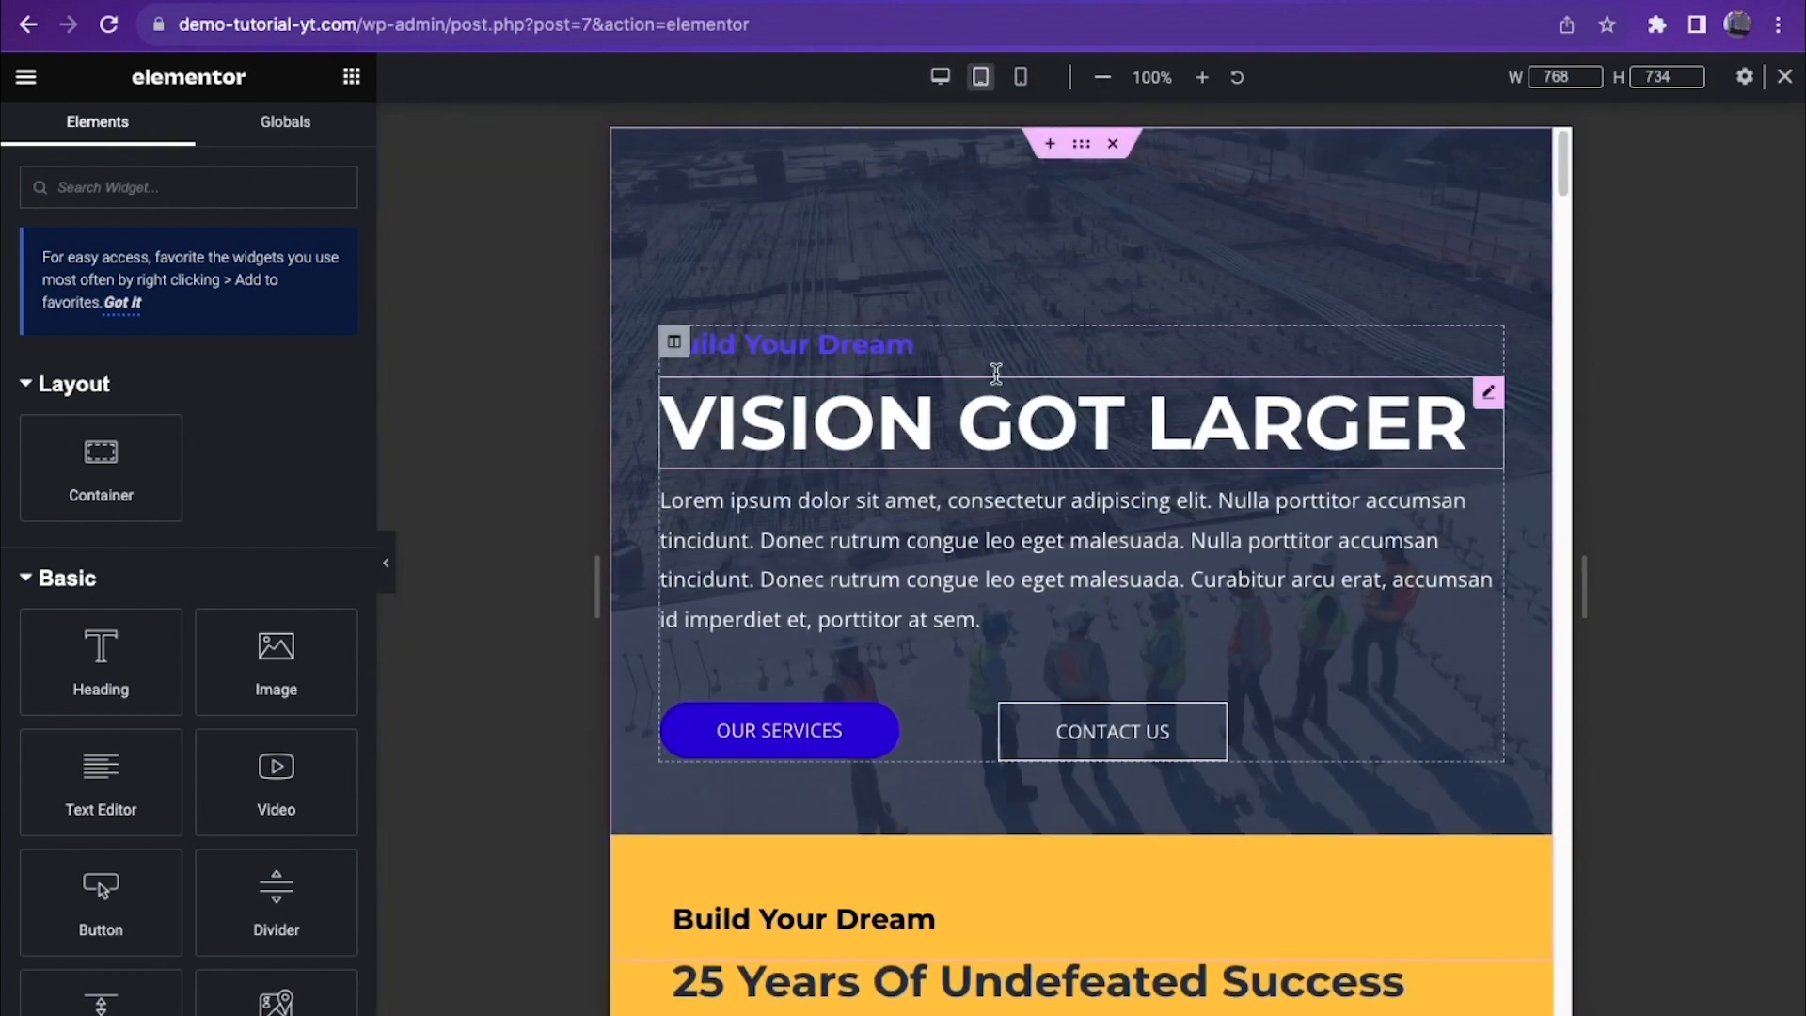
scroll(1015, 425, "down", 15)
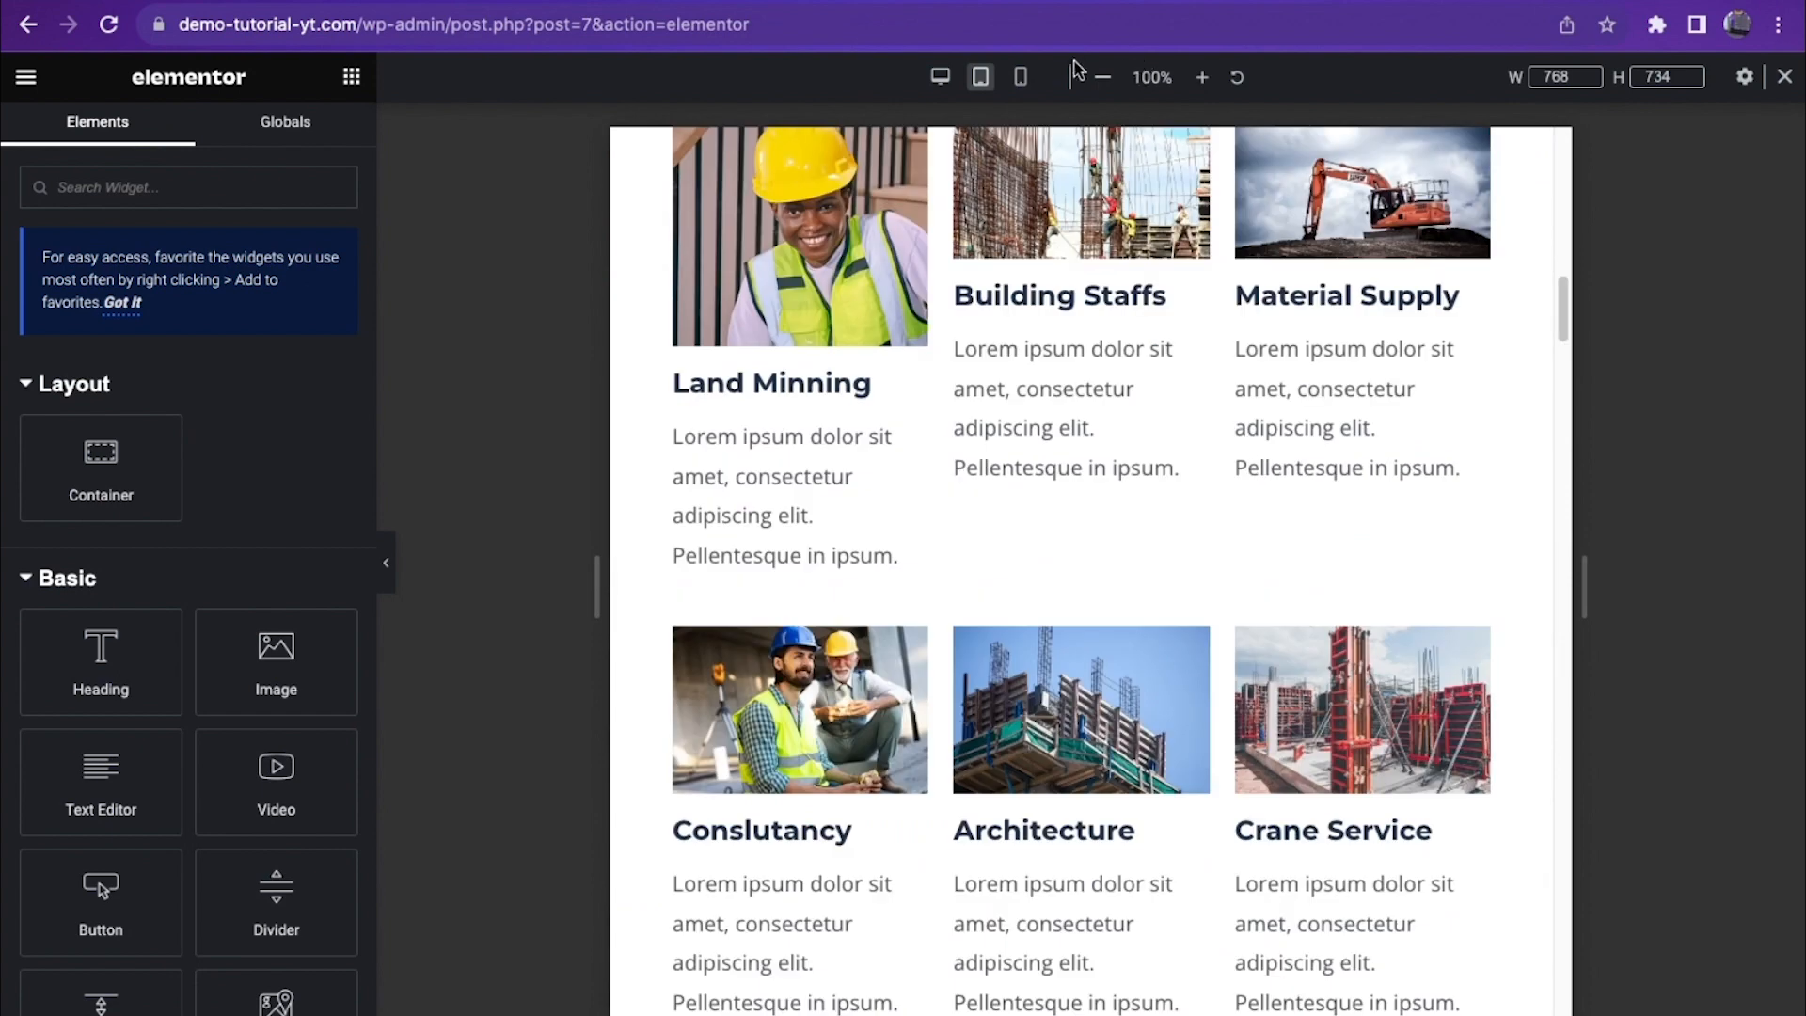
left_click(1025, 78)
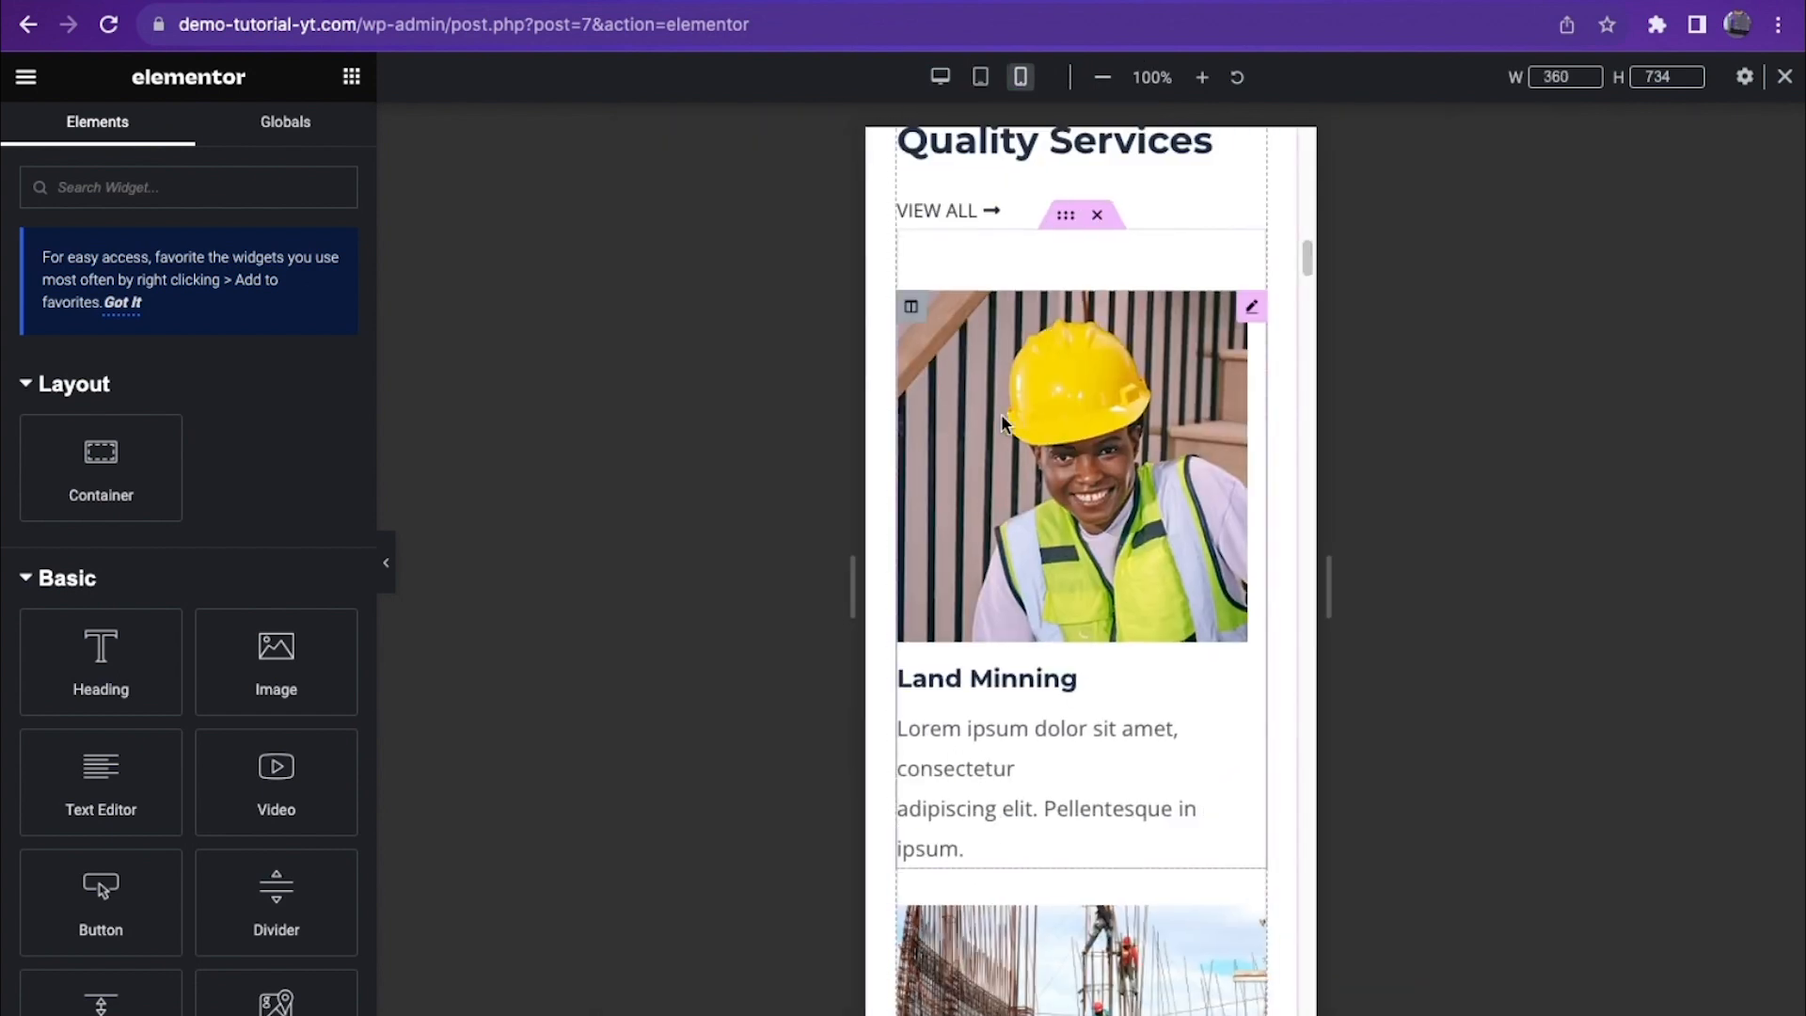
scroll(1000, 419, "down", 4)
scroll(1009, 418, "down", 4)
scroll(1008, 405, "up", 4)
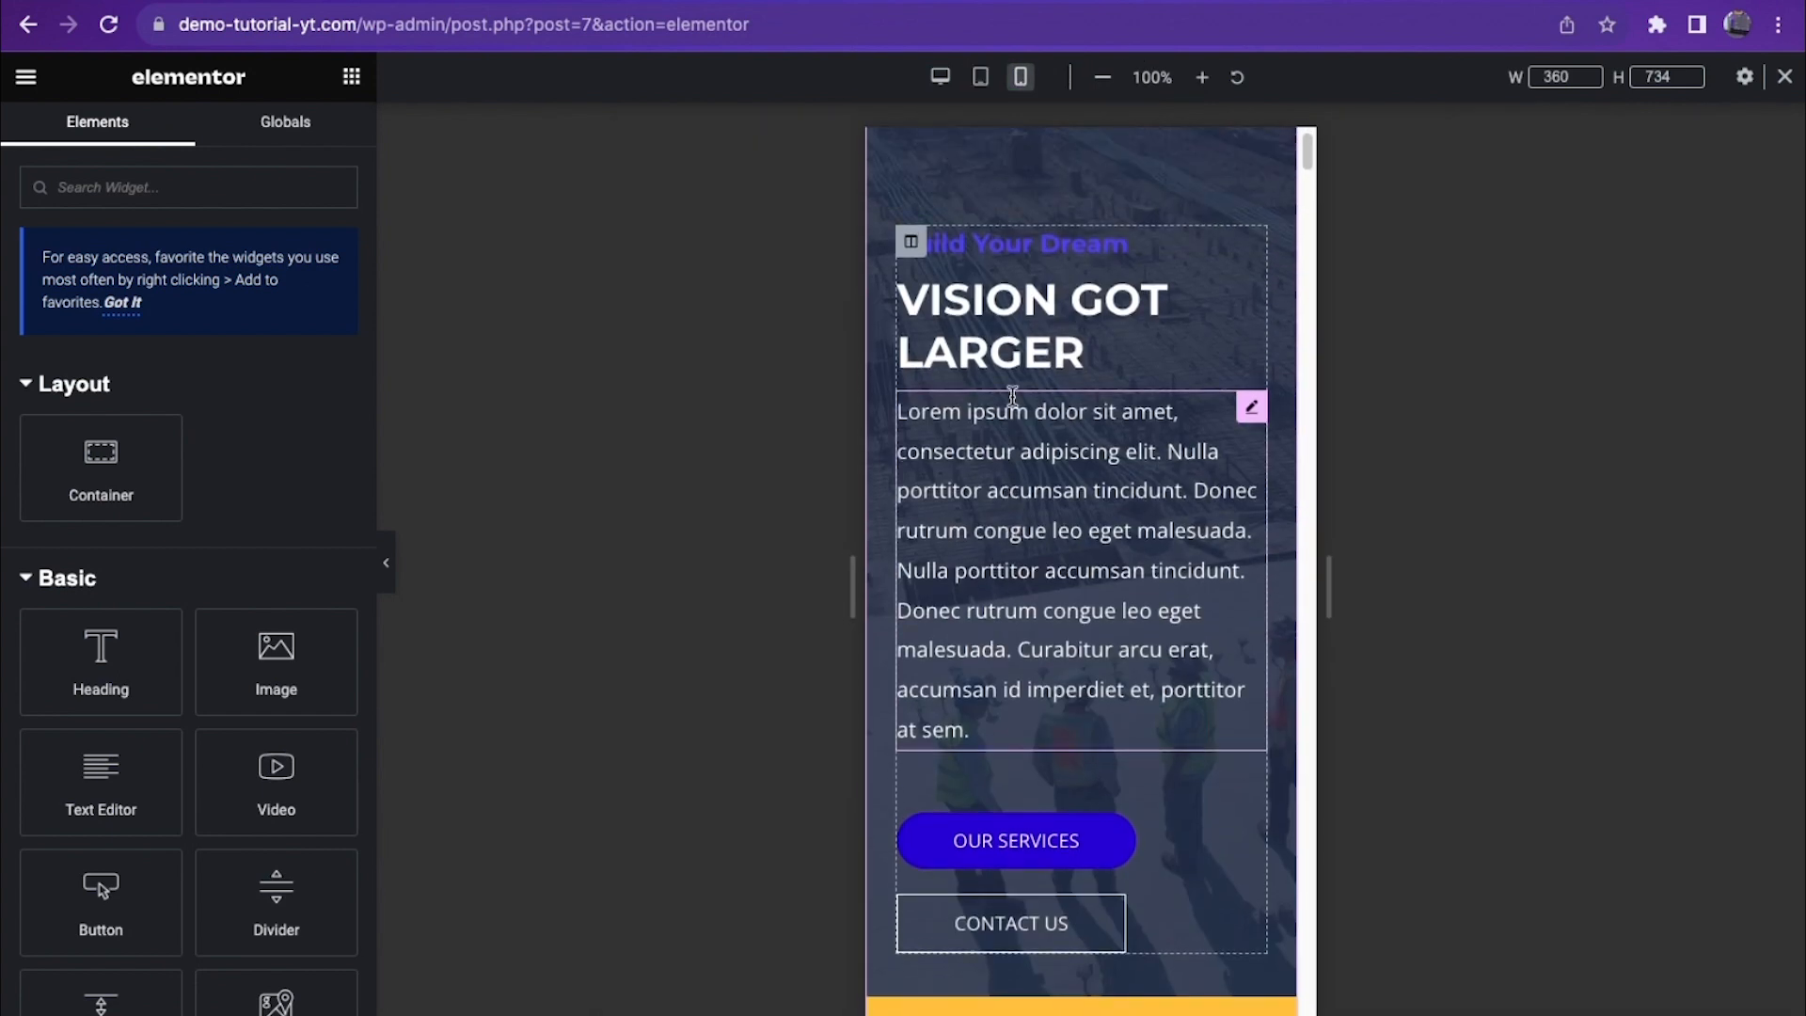
scroll(1005, 386, "down", 15)
scroll(1004, 384, "down", 10)
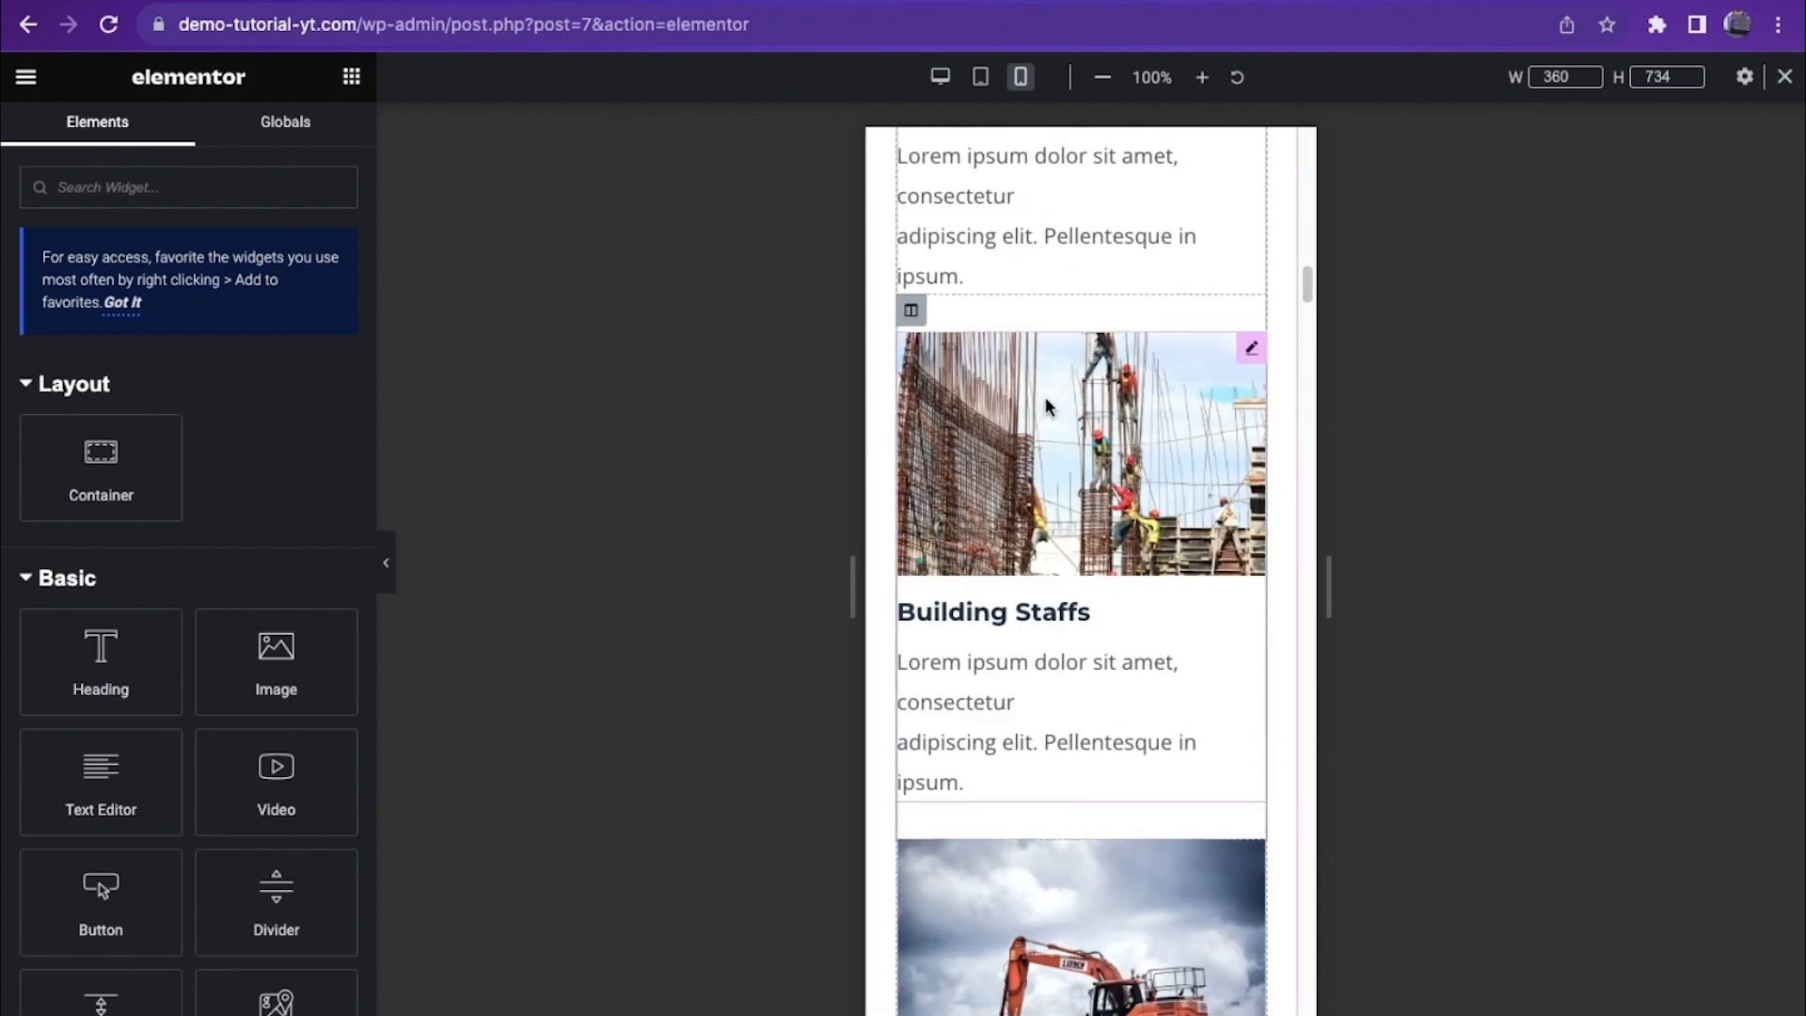
scroll(1216, 472, "down", 15)
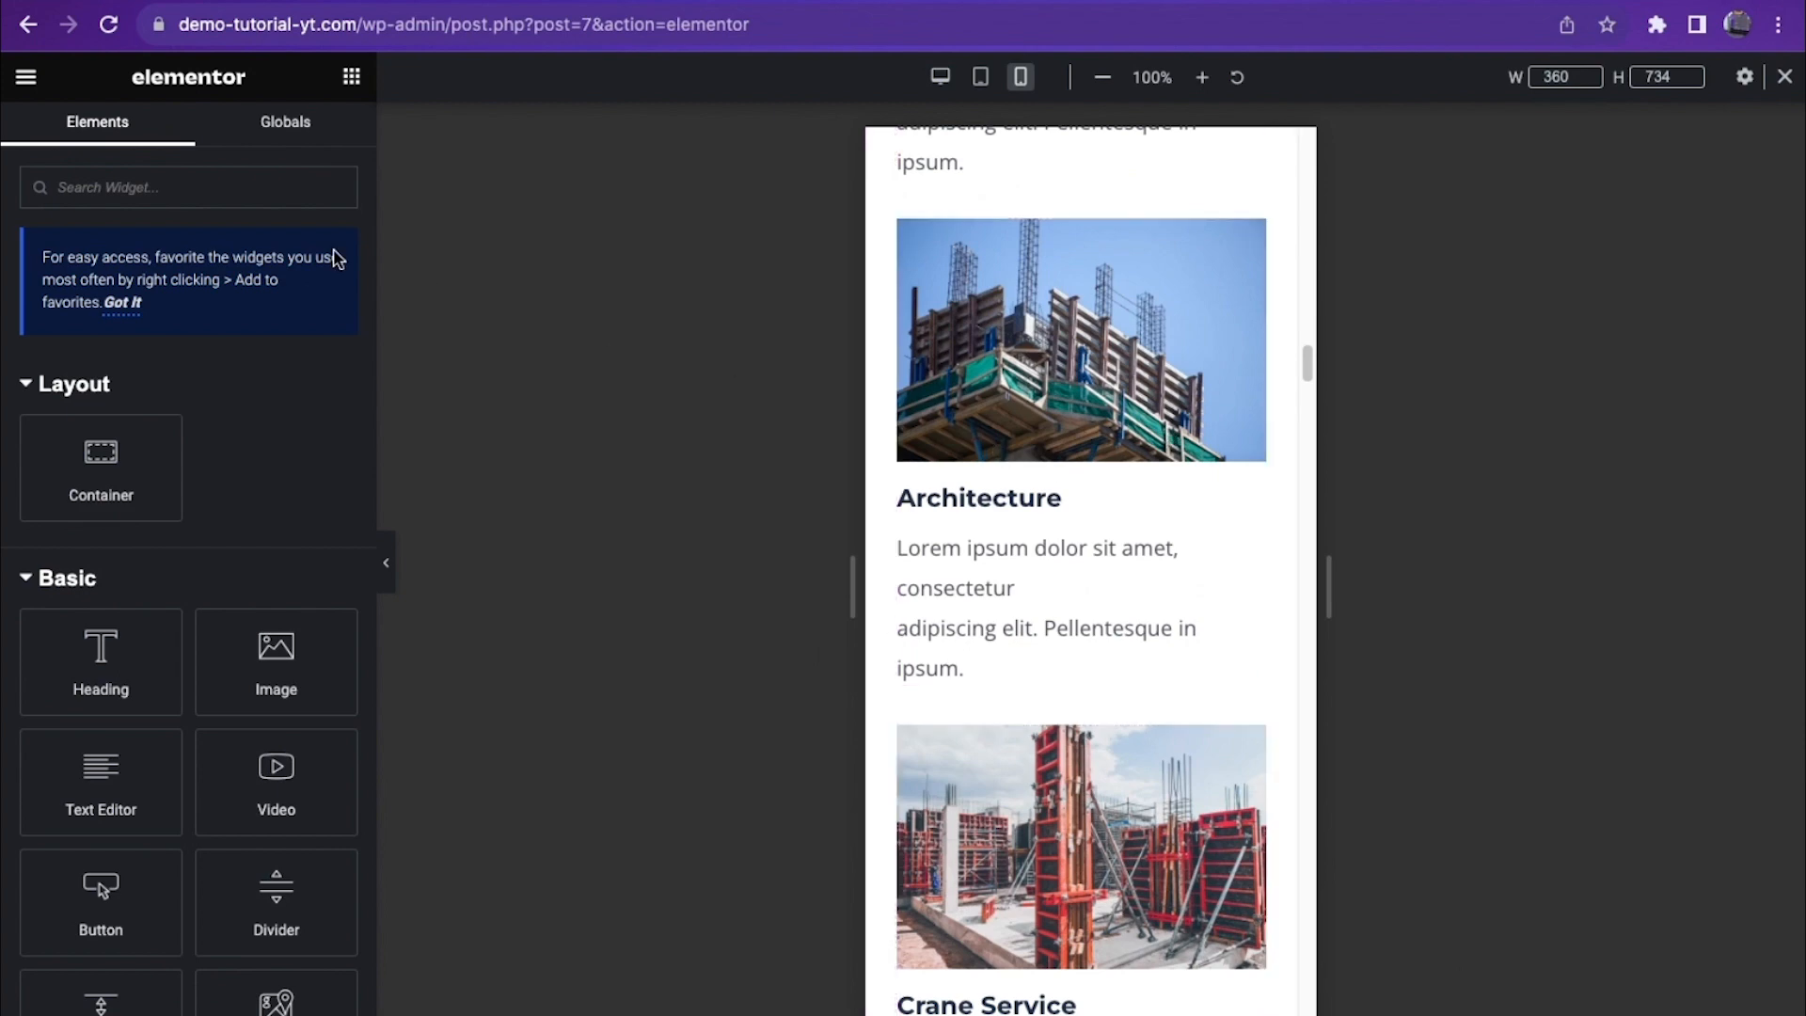
Step: Leave the Elementor editor for the WordPress dashboard and open the list of installed plugins
left_click(24, 78)
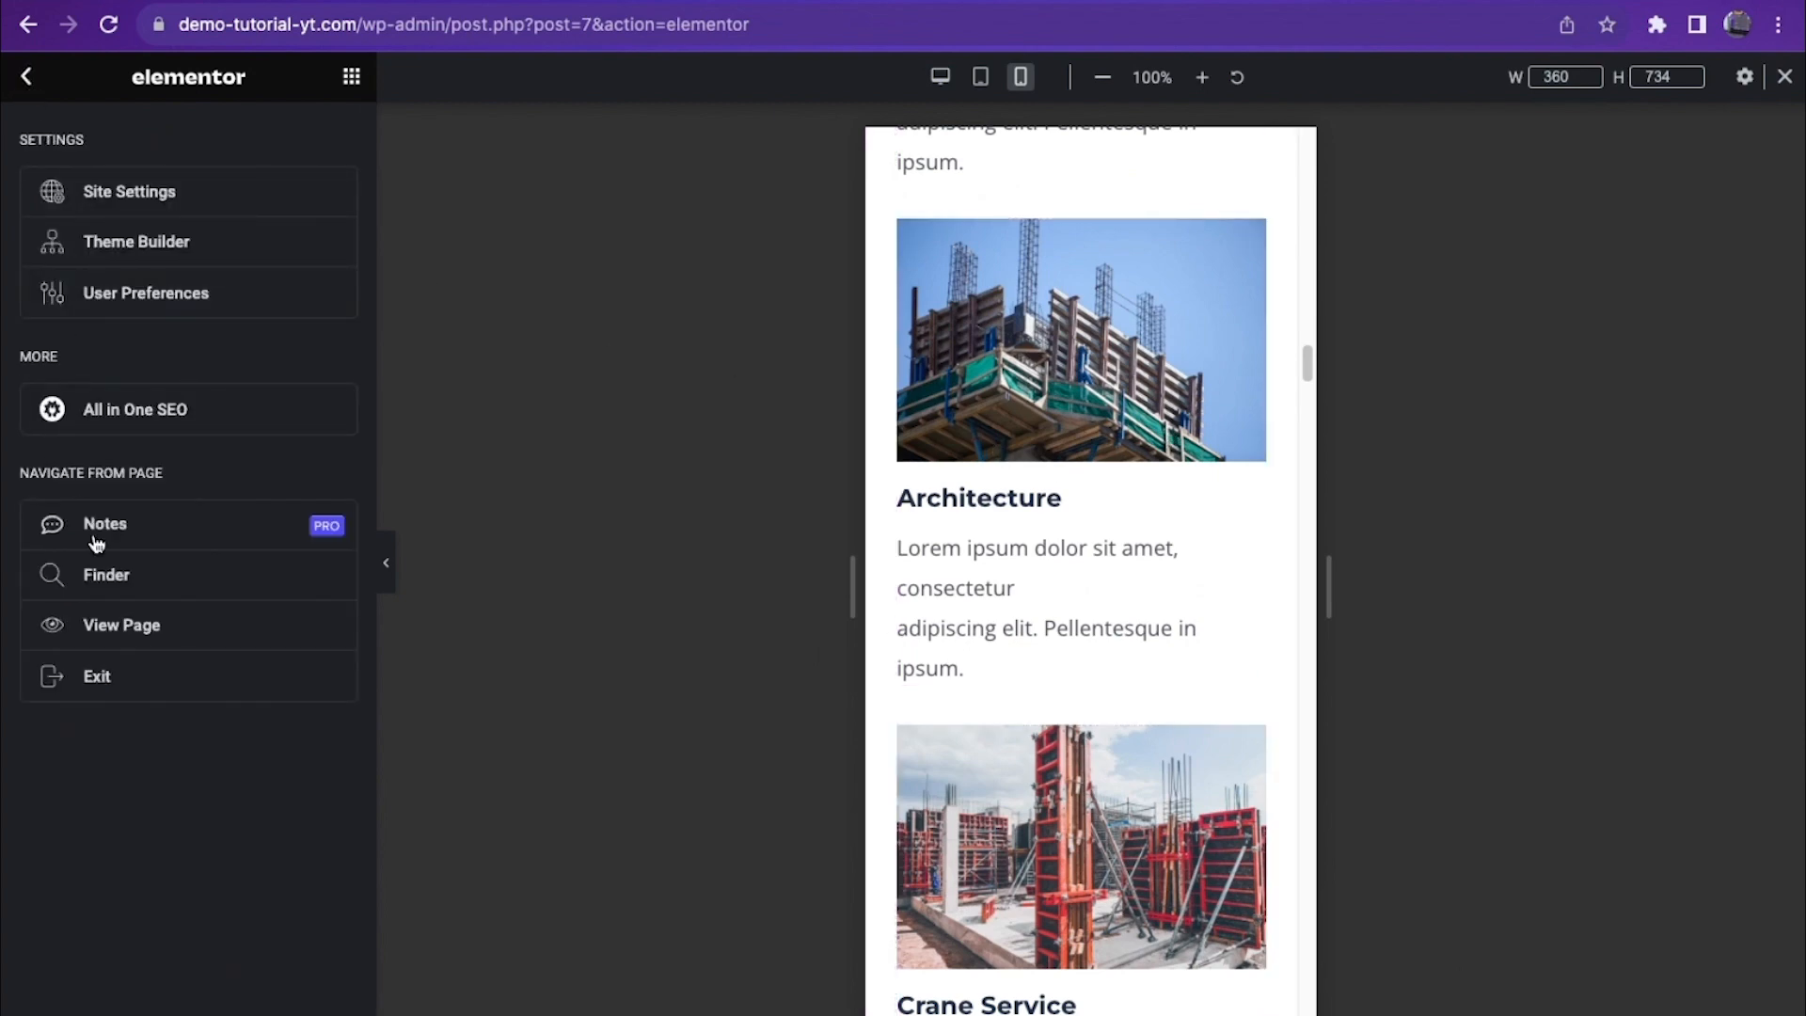
left_click(113, 622)
mouse_move(174, 94)
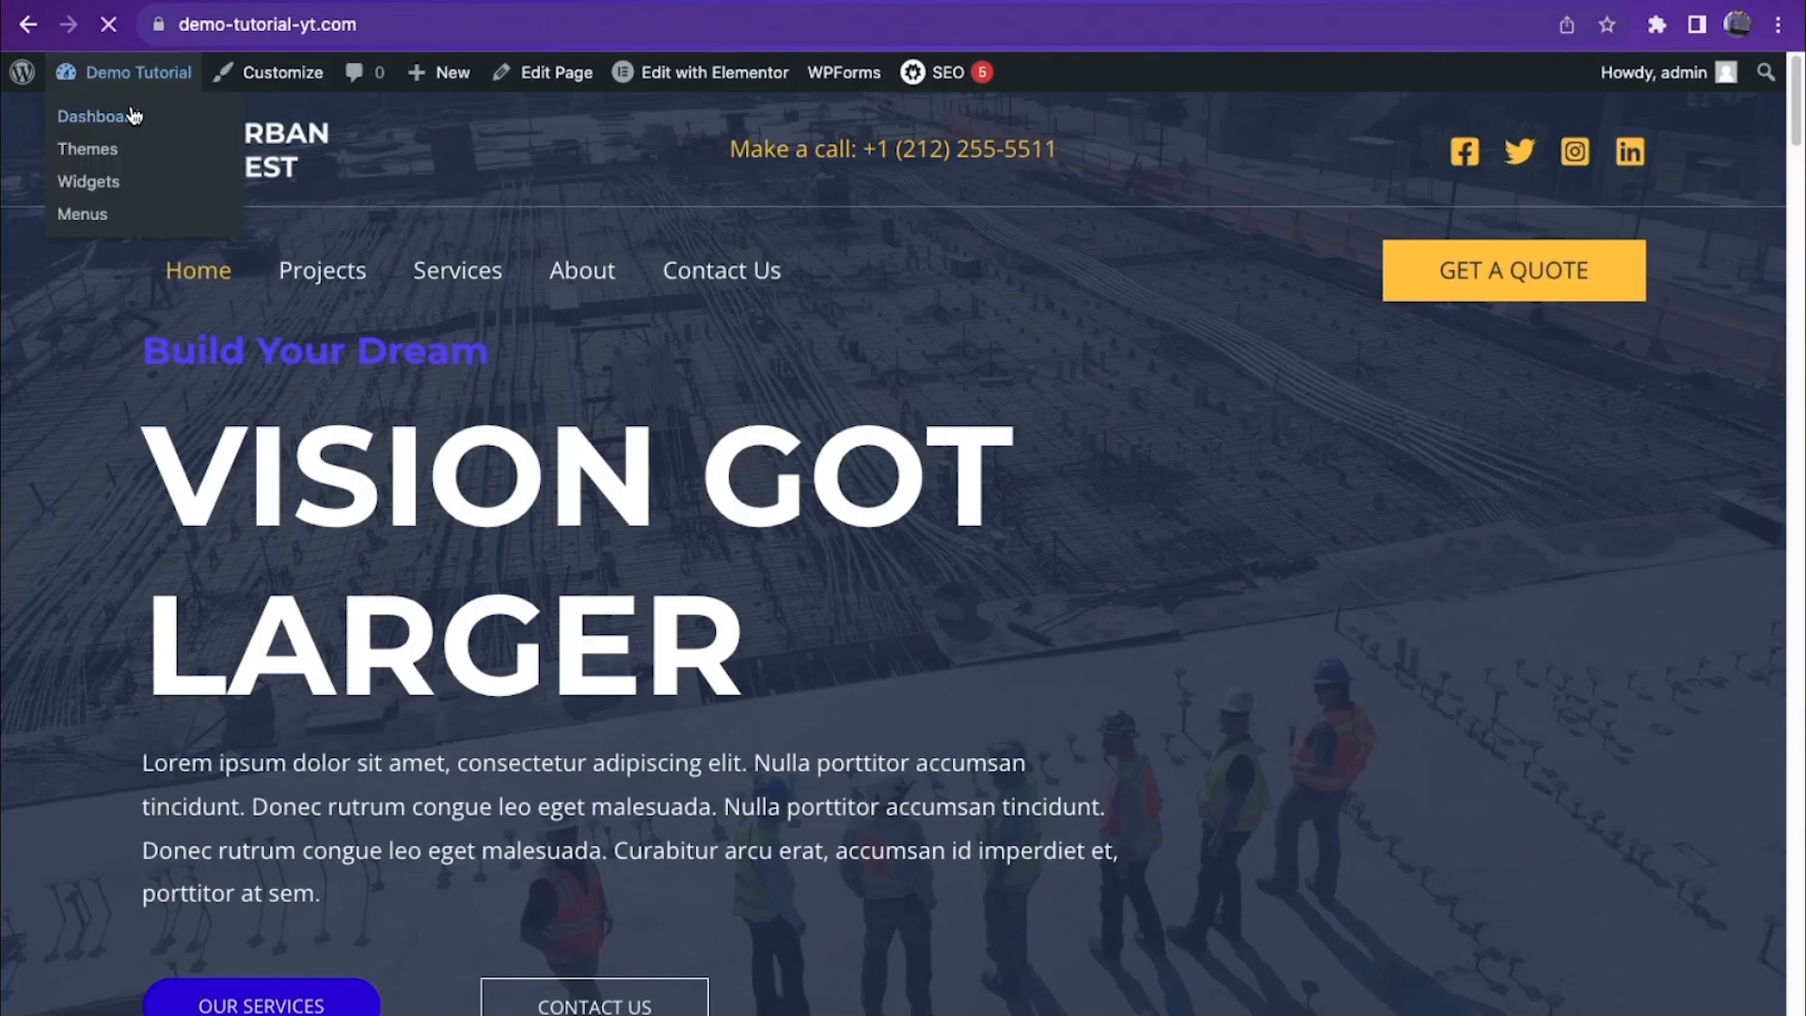
left_click(131, 115)
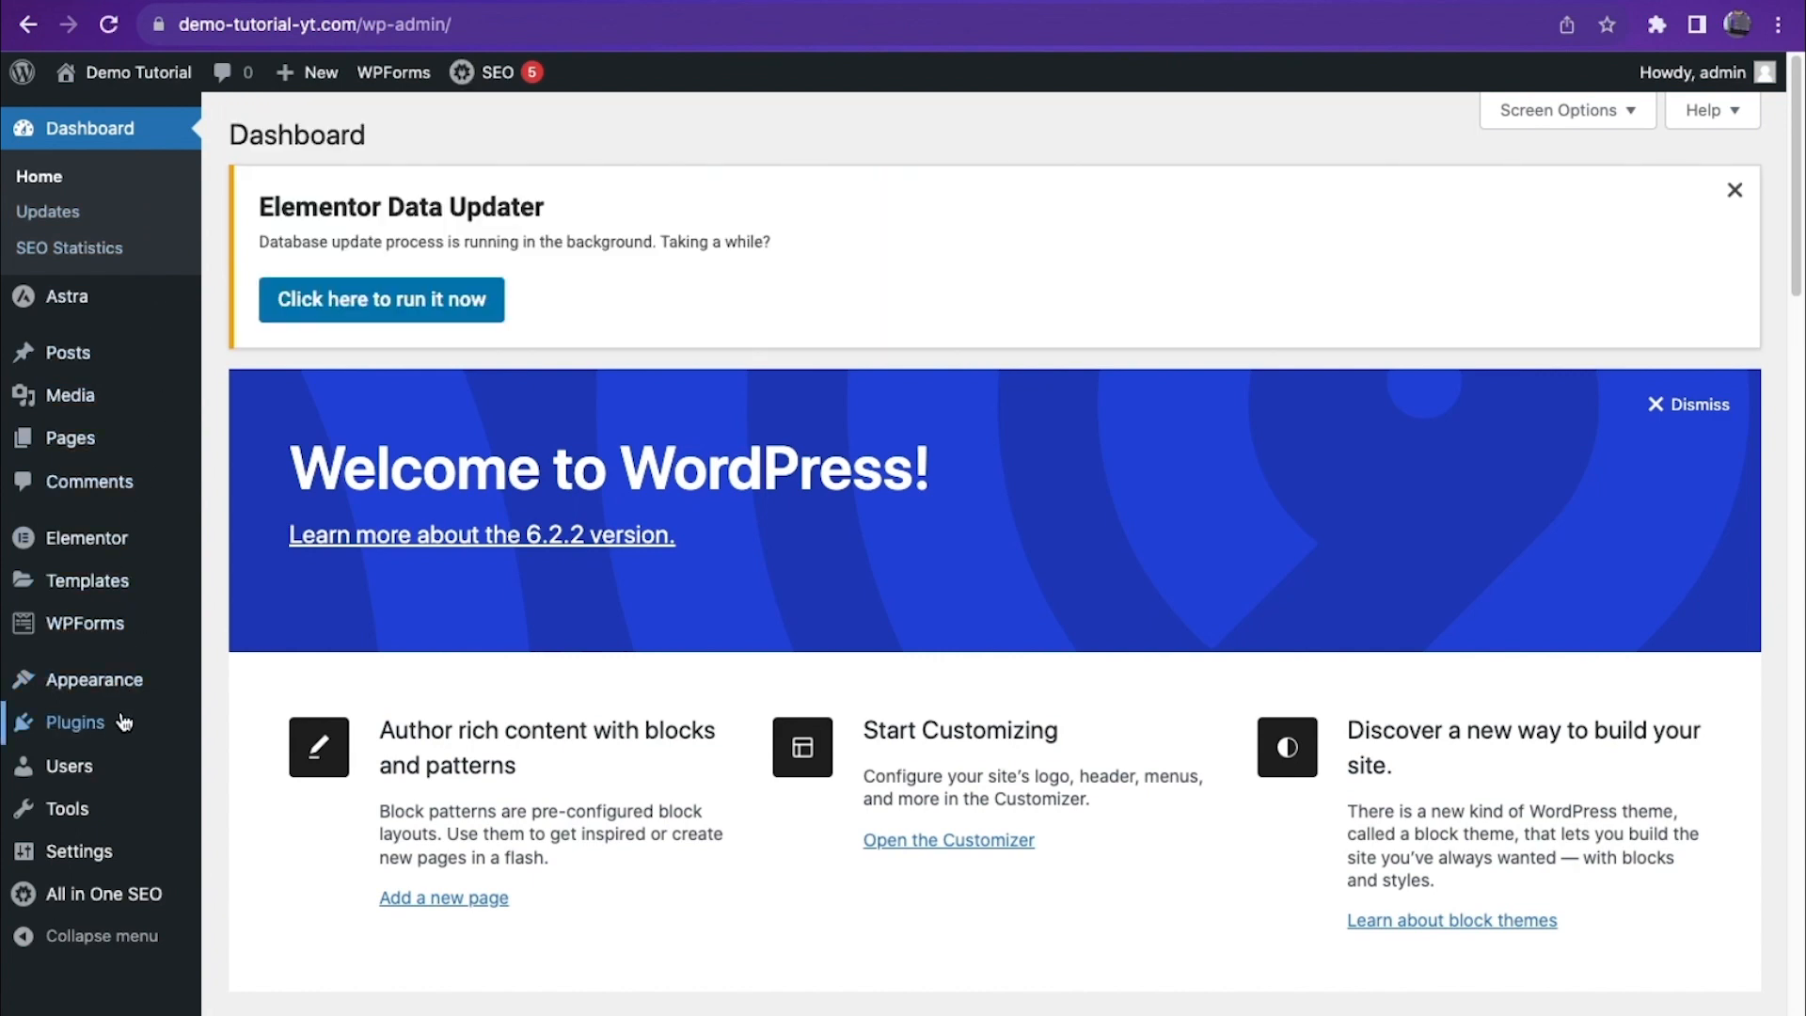
mouse_move(170, 729)
left_click(265, 724)
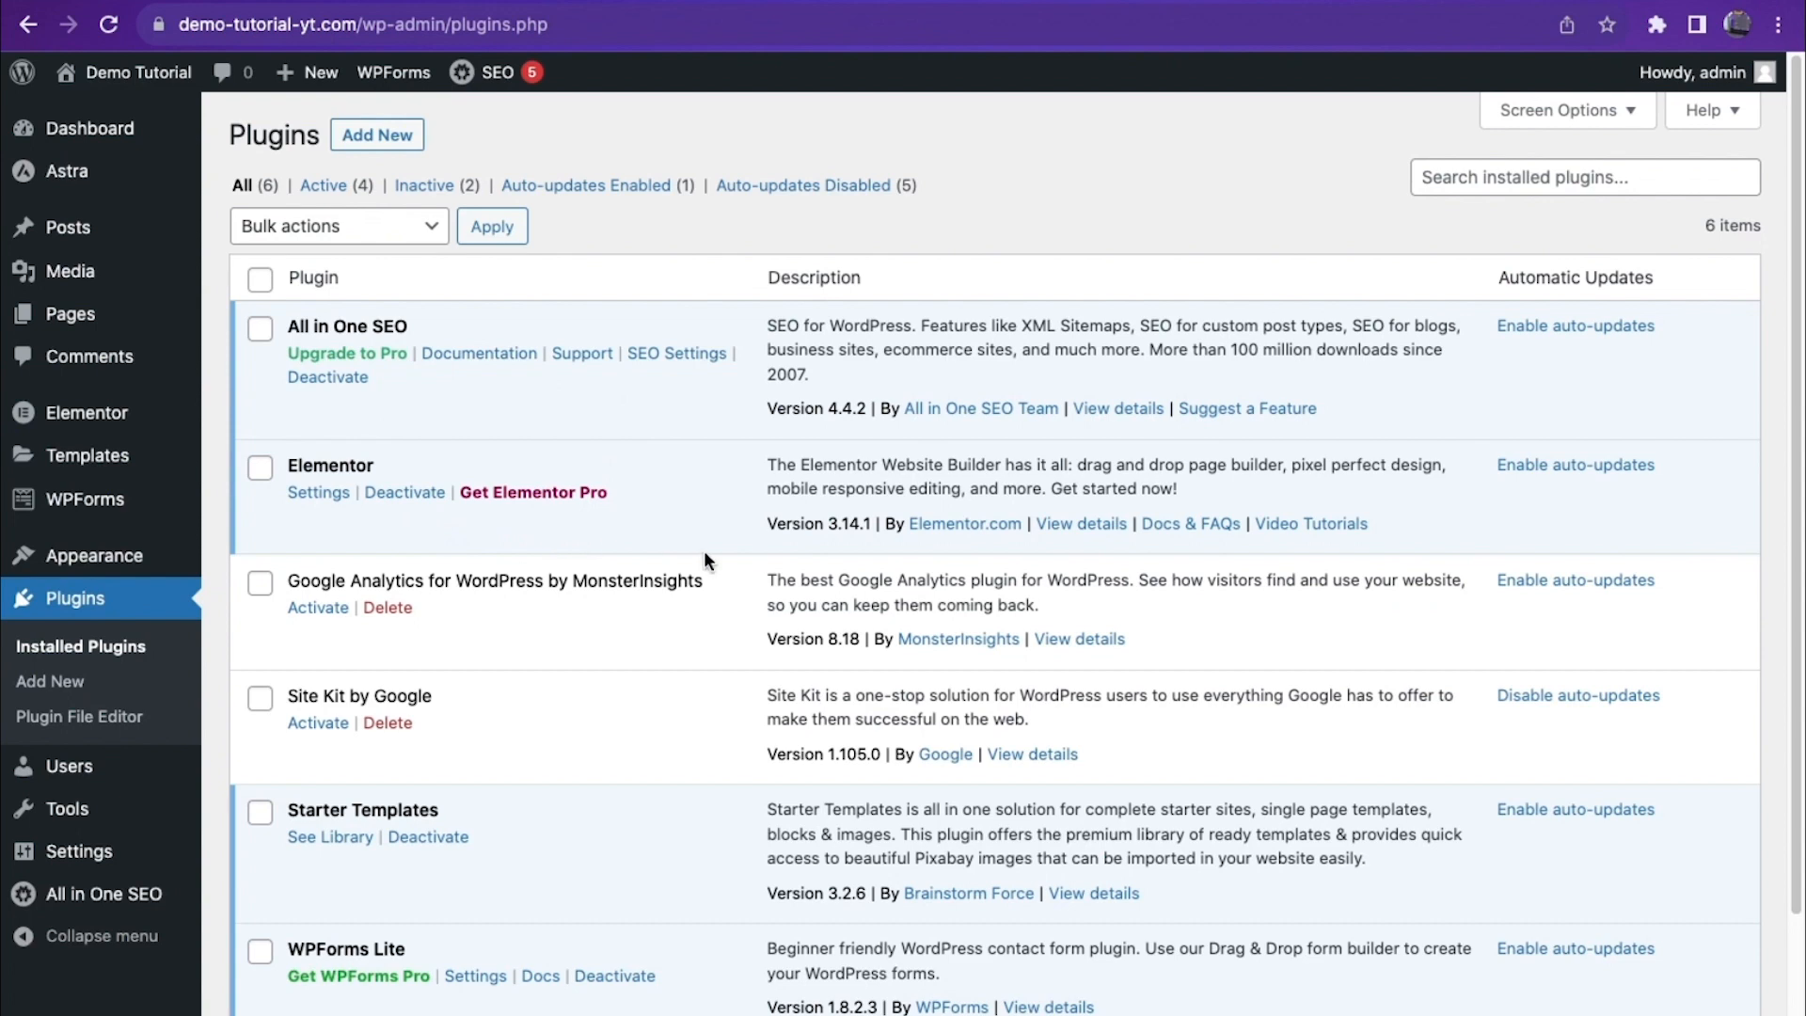
Step: Check the Updates page for WordPress, plugin and theme updates, and search the plugin directory for "backup"
mouse_move(103, 141)
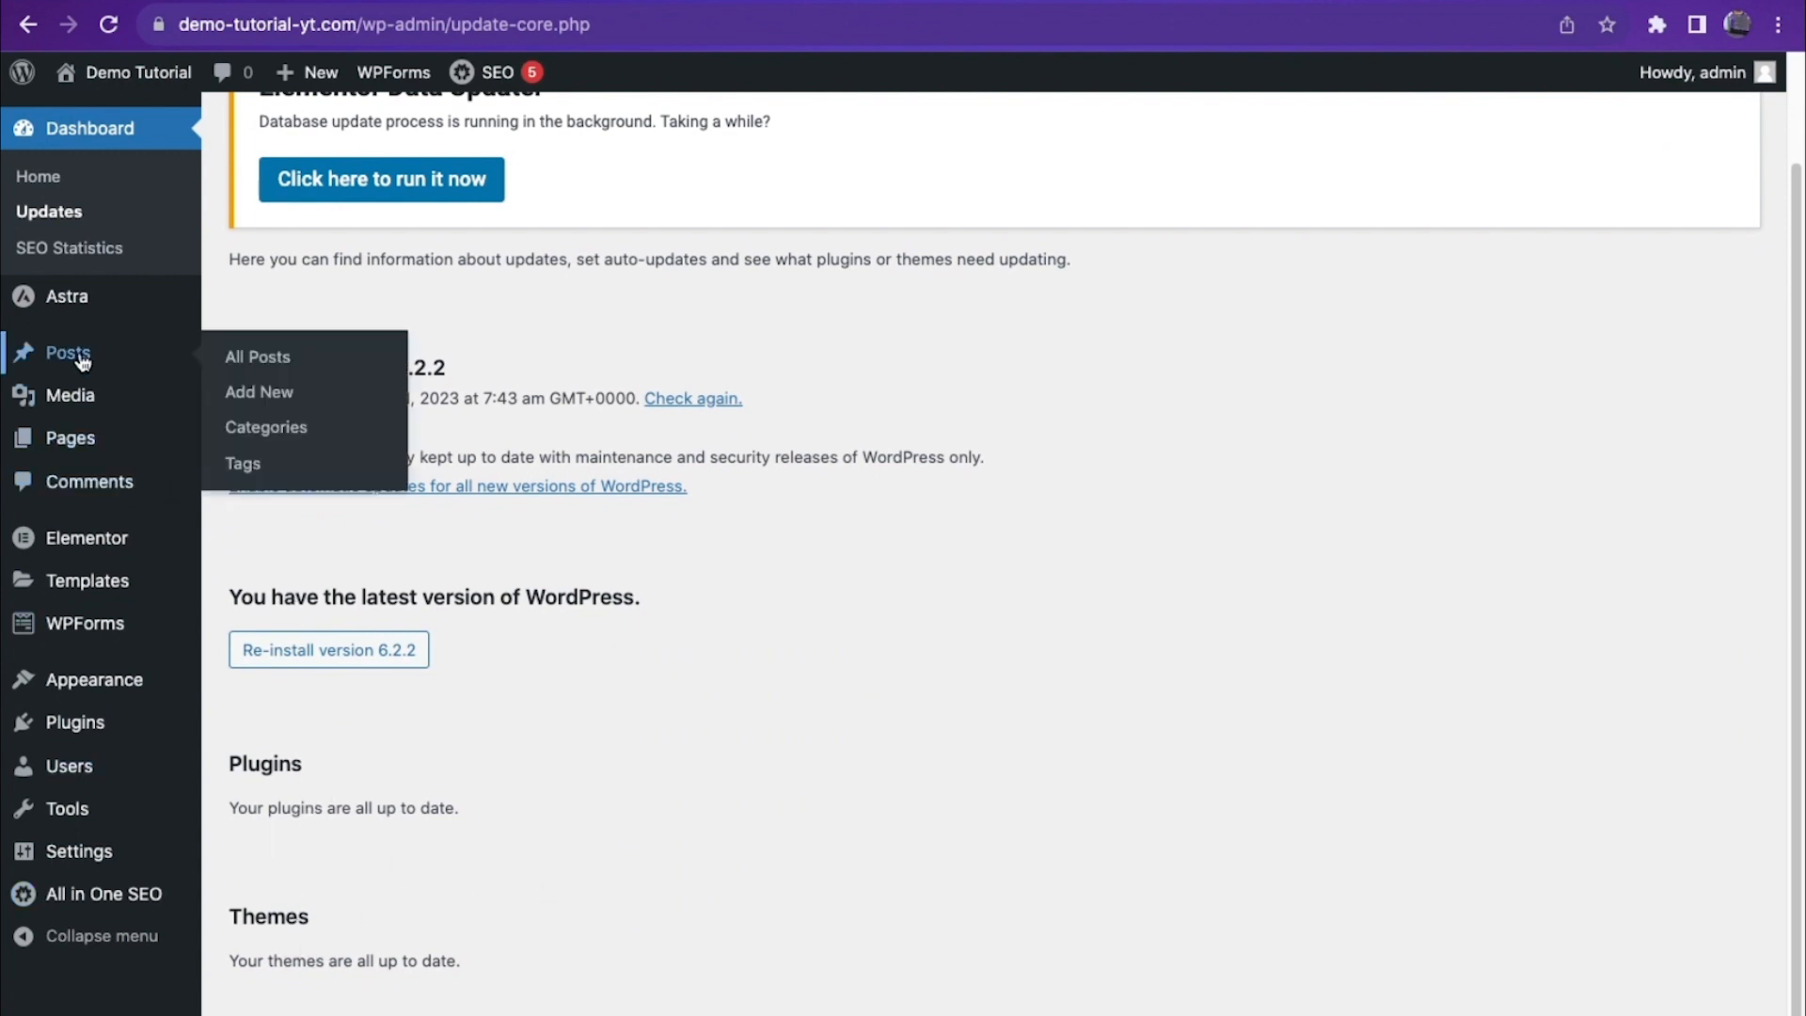
mouse_move(141, 540)
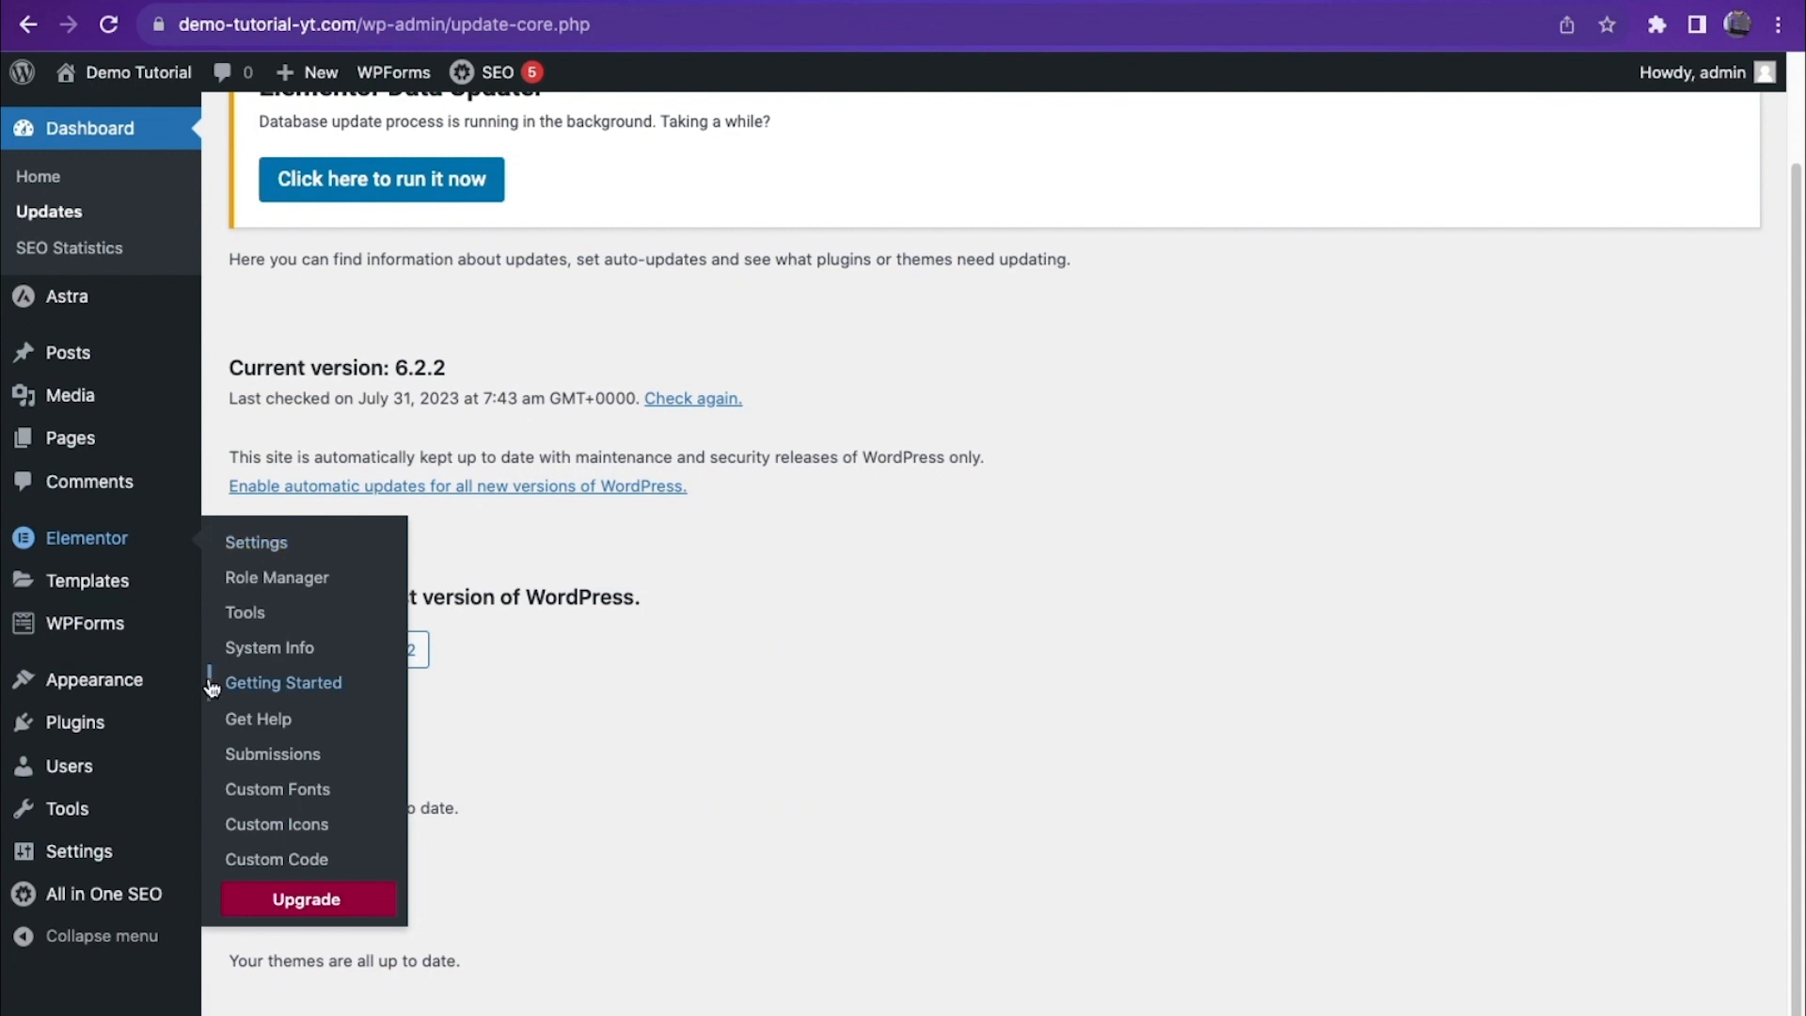
mouse_move(141, 729)
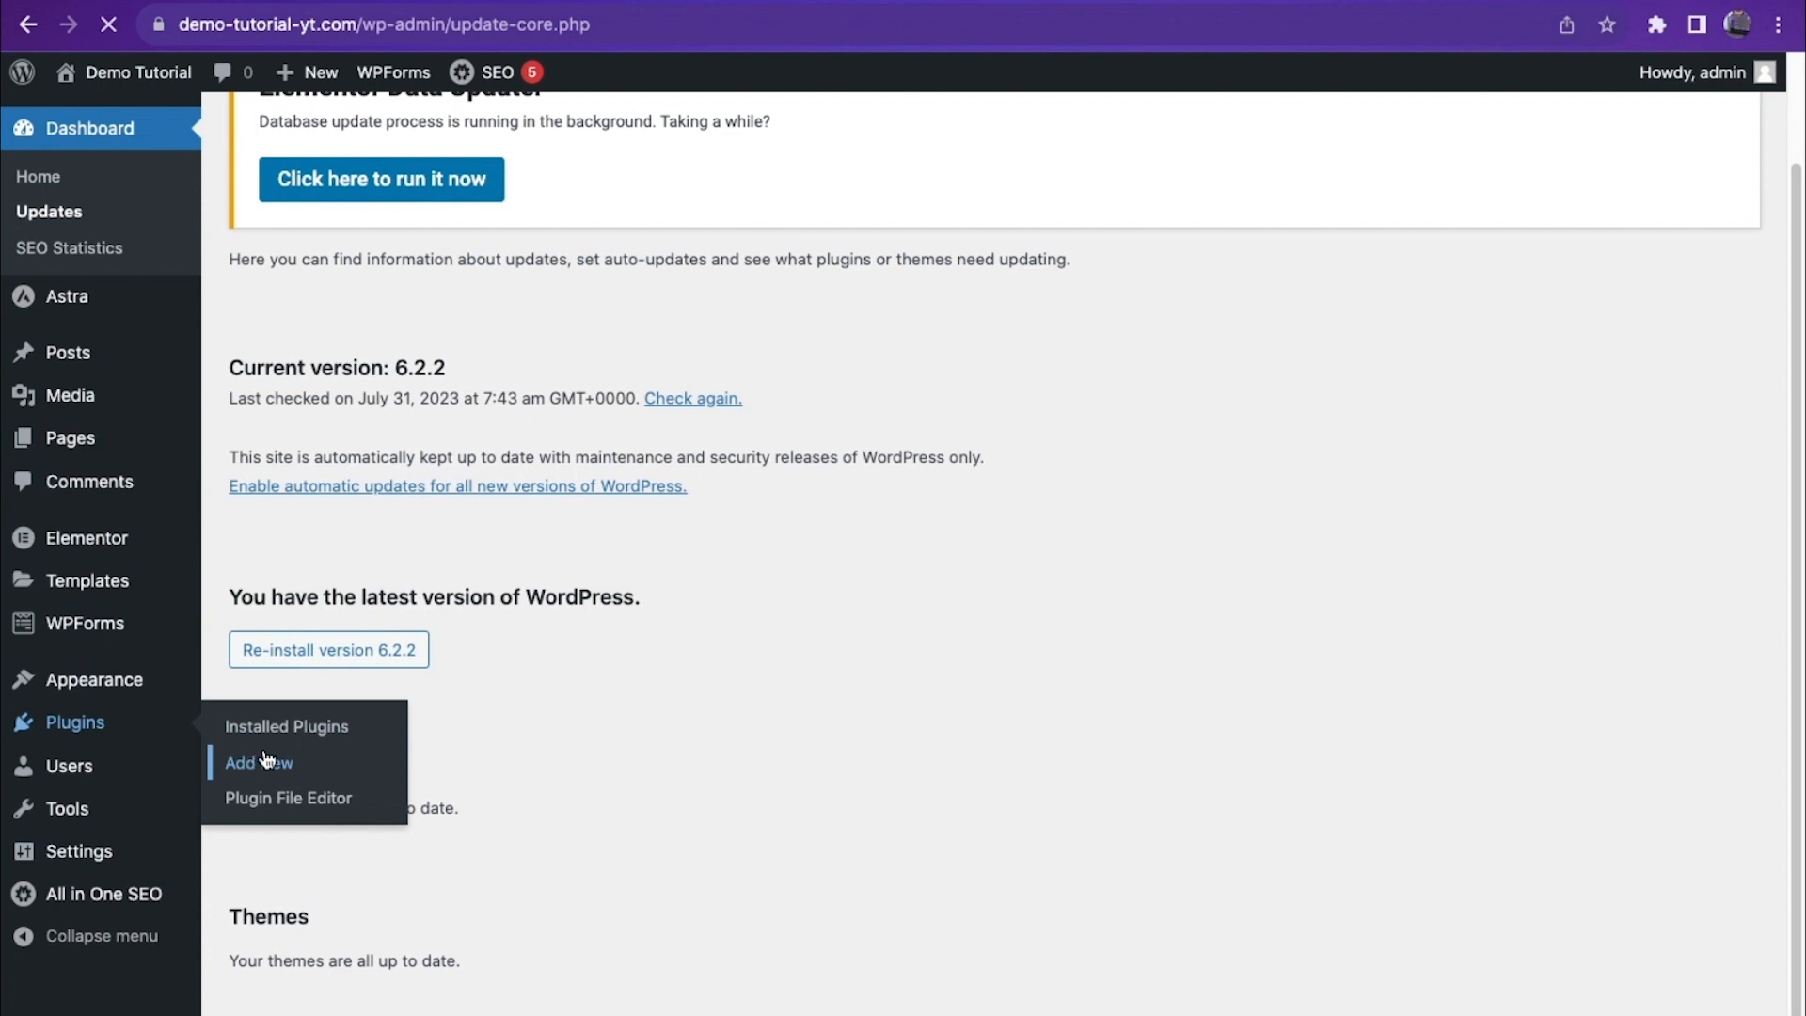
left_click(1496, 205)
type("backup")
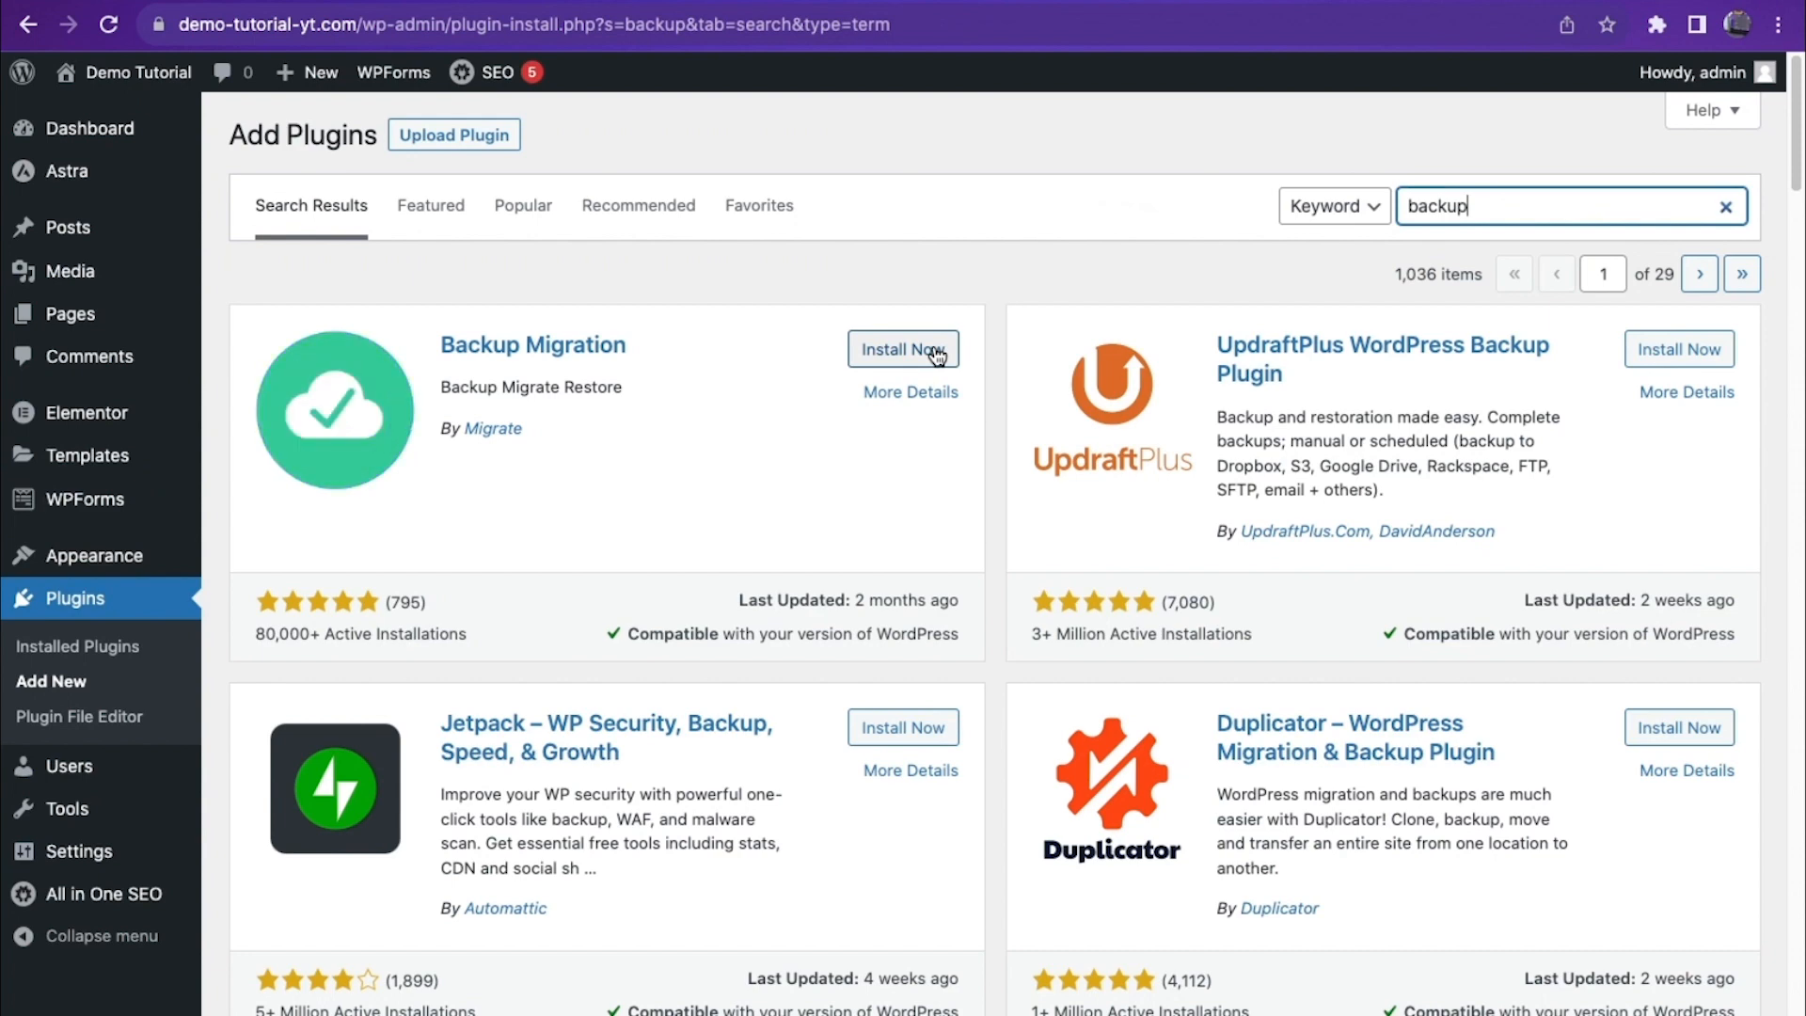
Step: Search the plugin directory for "social share" and install and activate Social Sharing Plugin – Sassy Social Share
left_click(1727, 209)
type("social share")
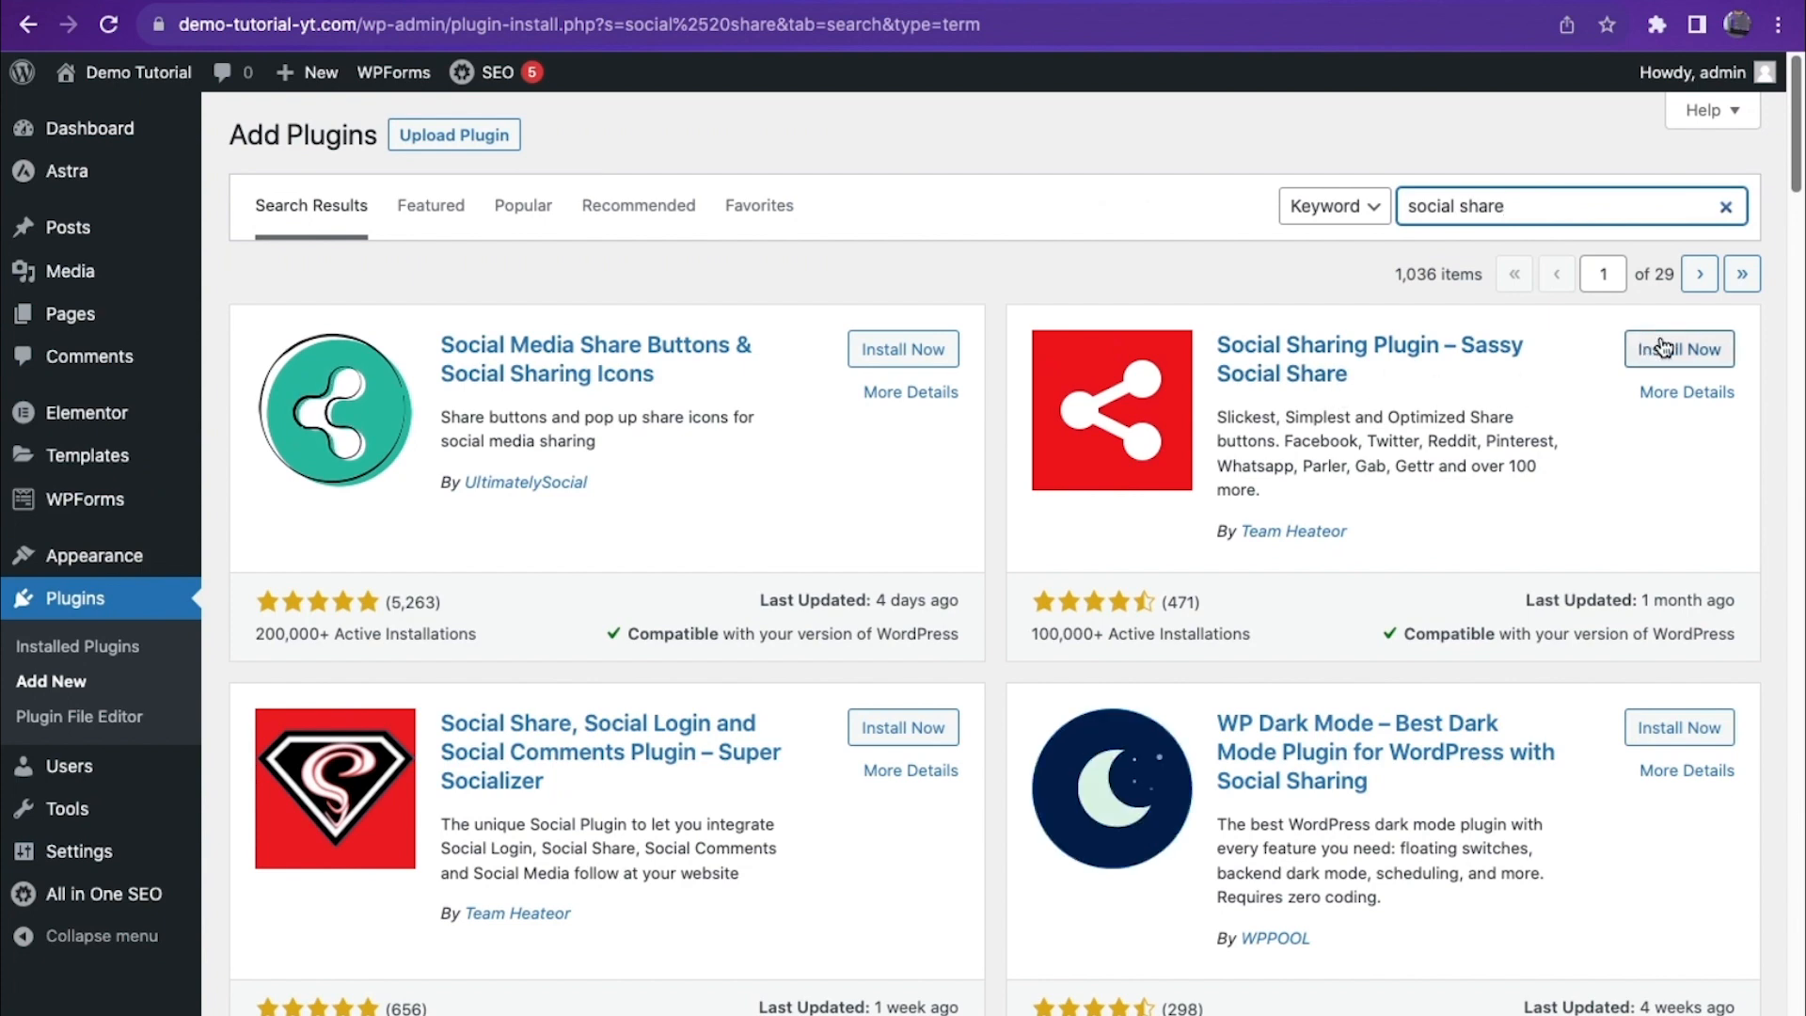
left_click(1663, 350)
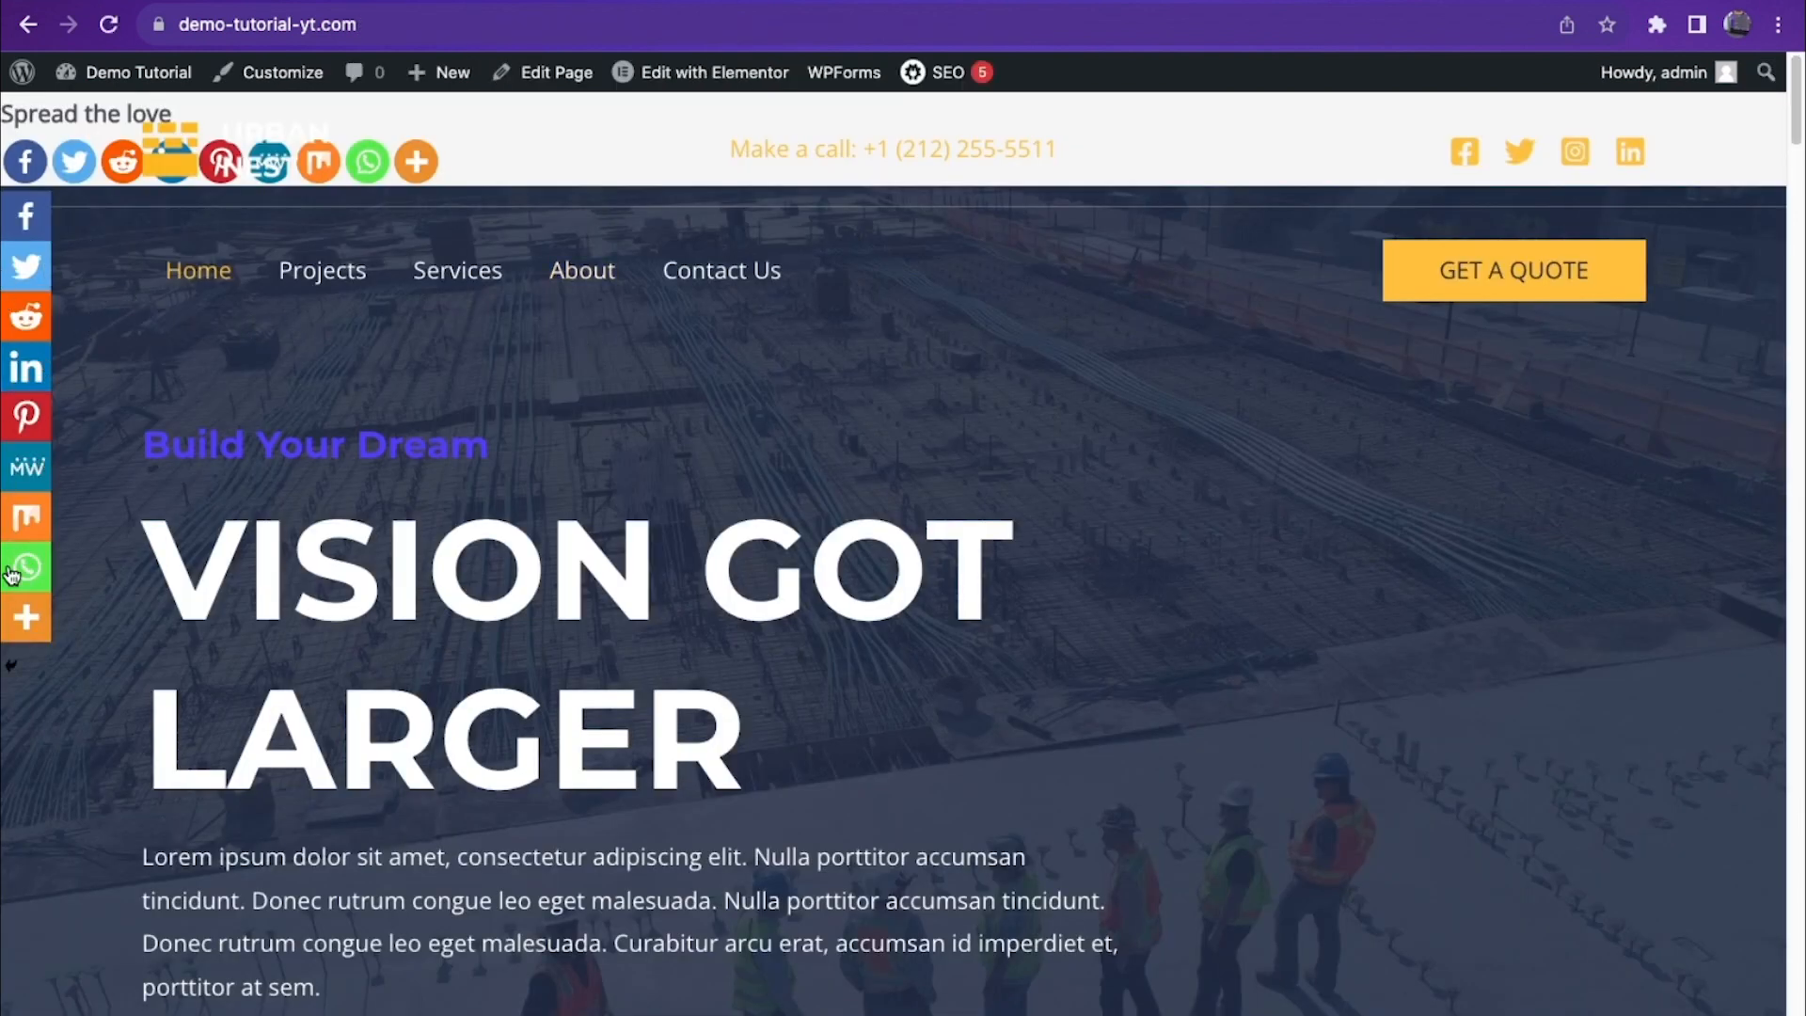
Step: Return from the live site to the WordPress dashboard and activate Site Kit by Google from the installed plugins
mouse_move(122, 73)
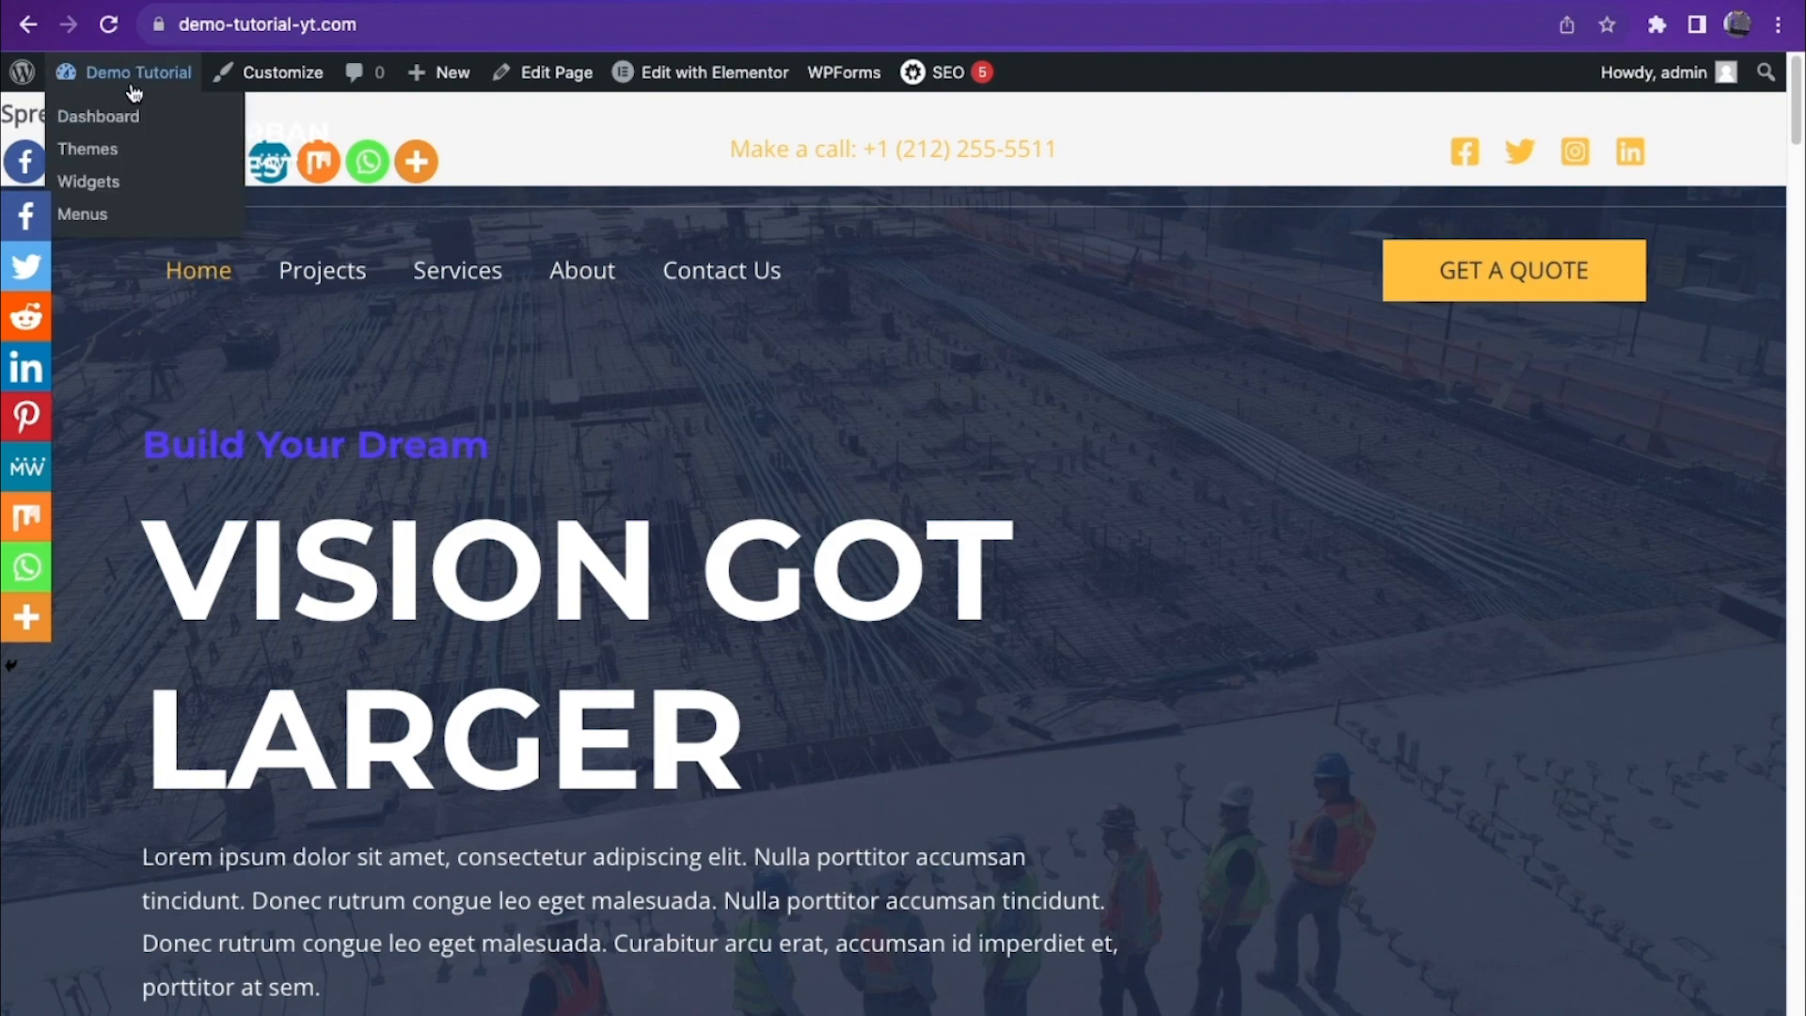
left_click(104, 118)
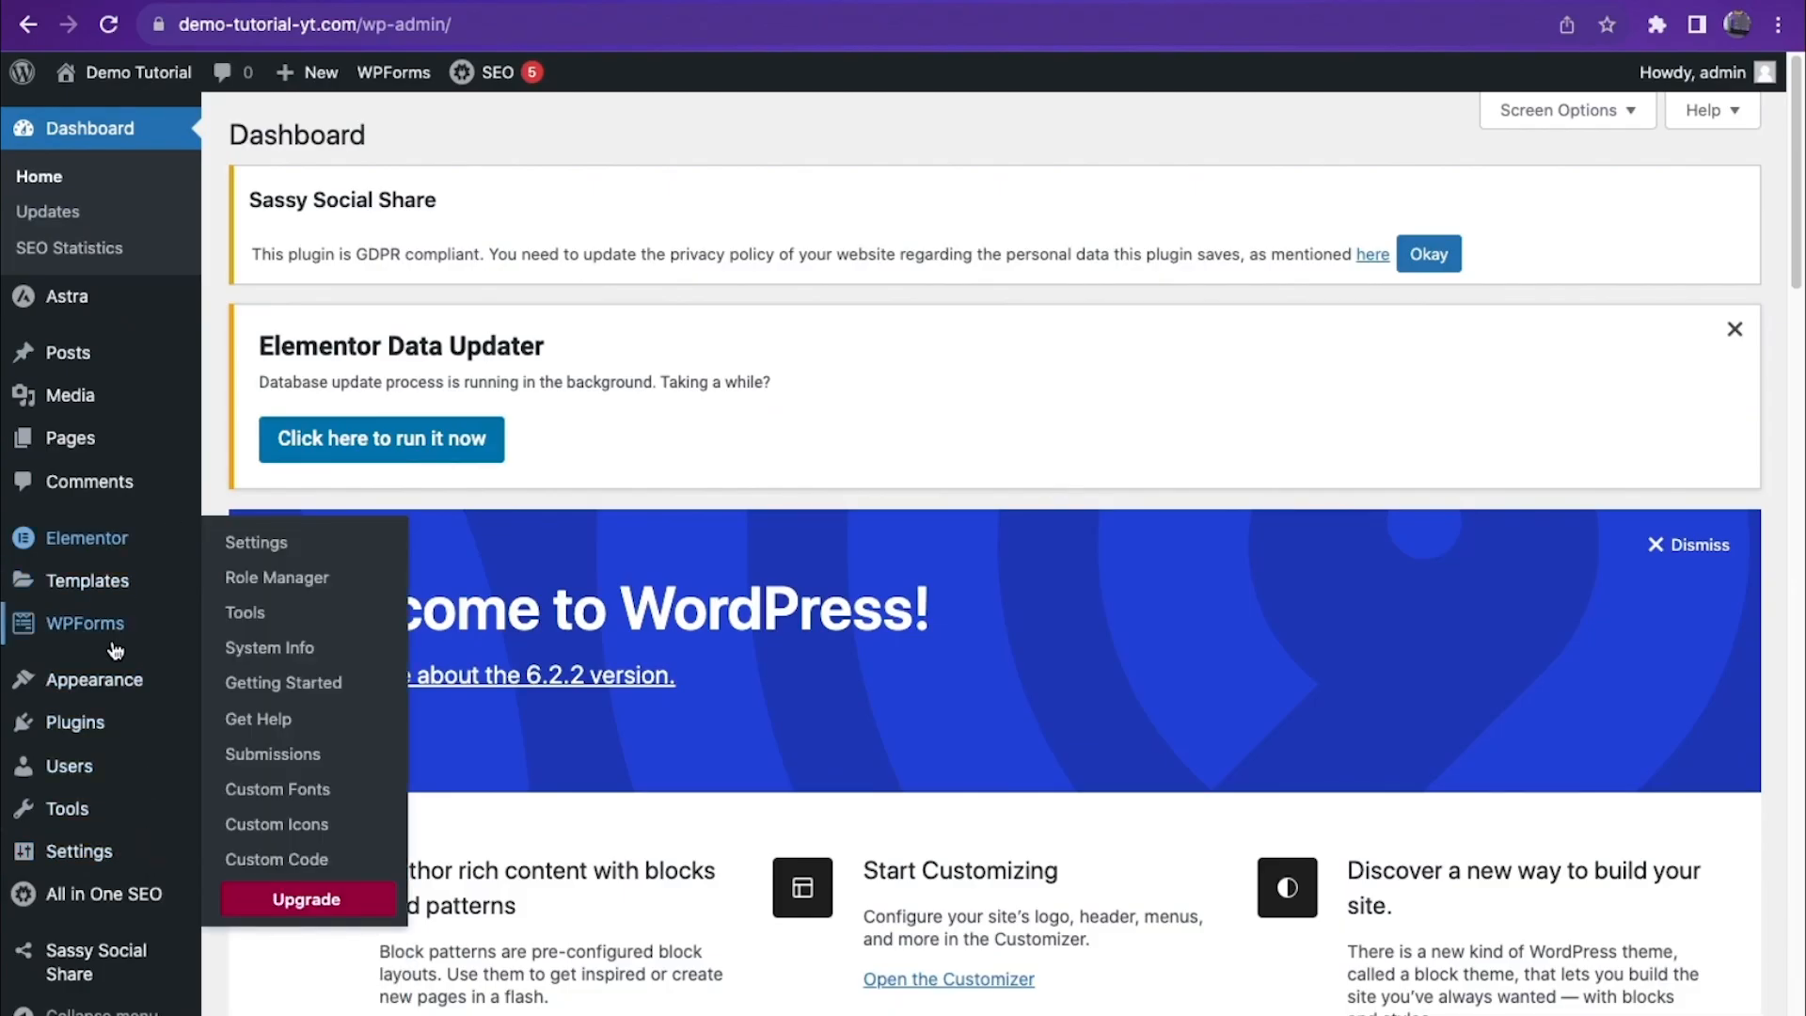
mouse_move(133, 732)
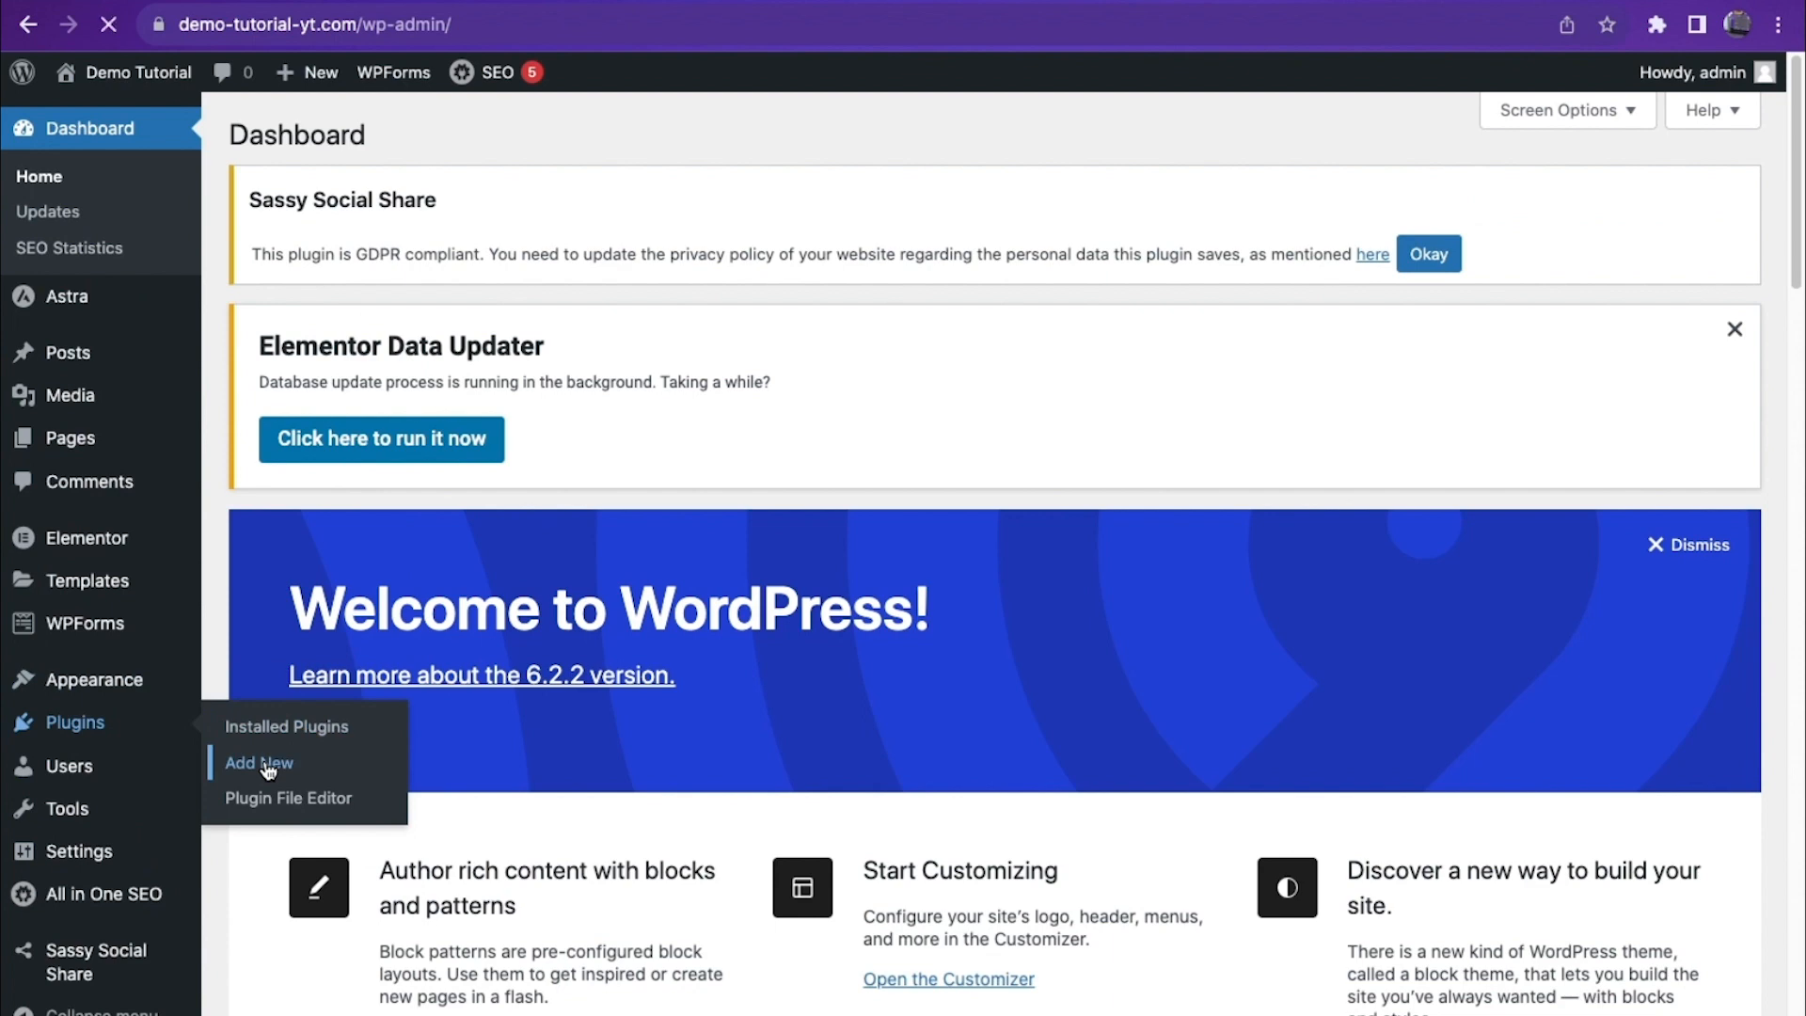
left_click(252, 728)
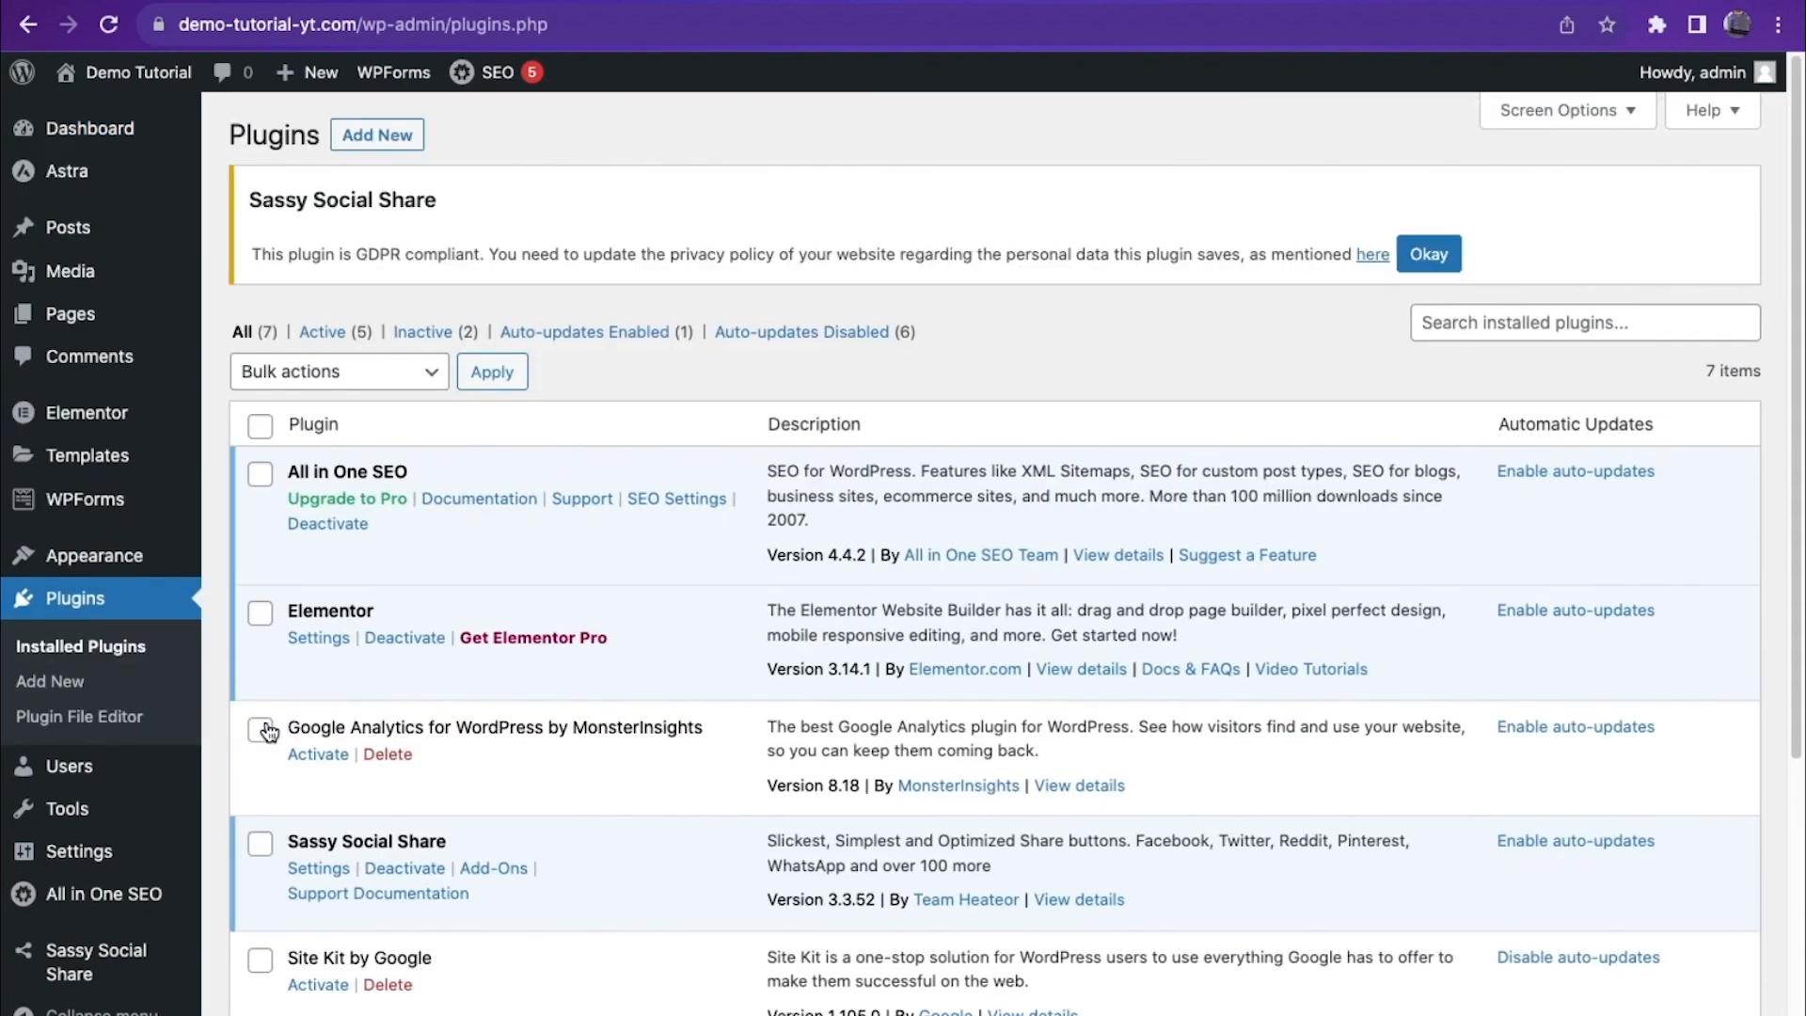
scroll(404, 658, "down", 5)
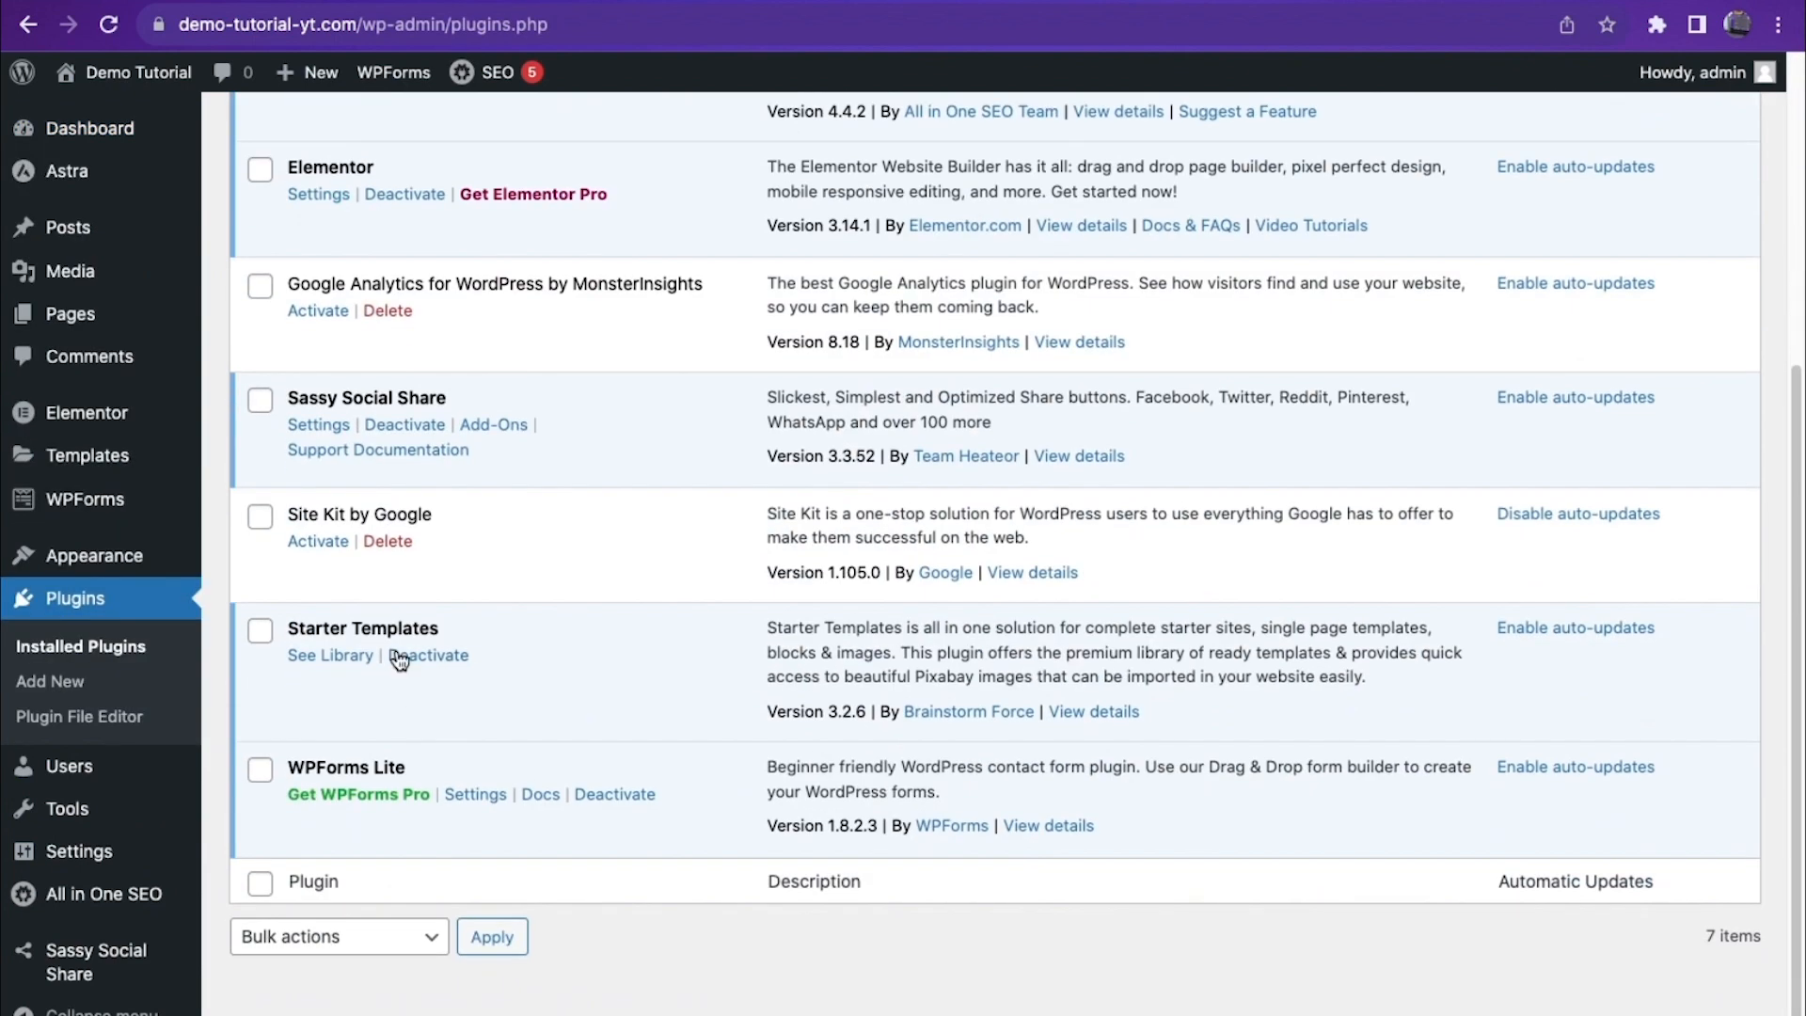
left_click_drag(308, 513, 470, 523)
left_click(320, 543)
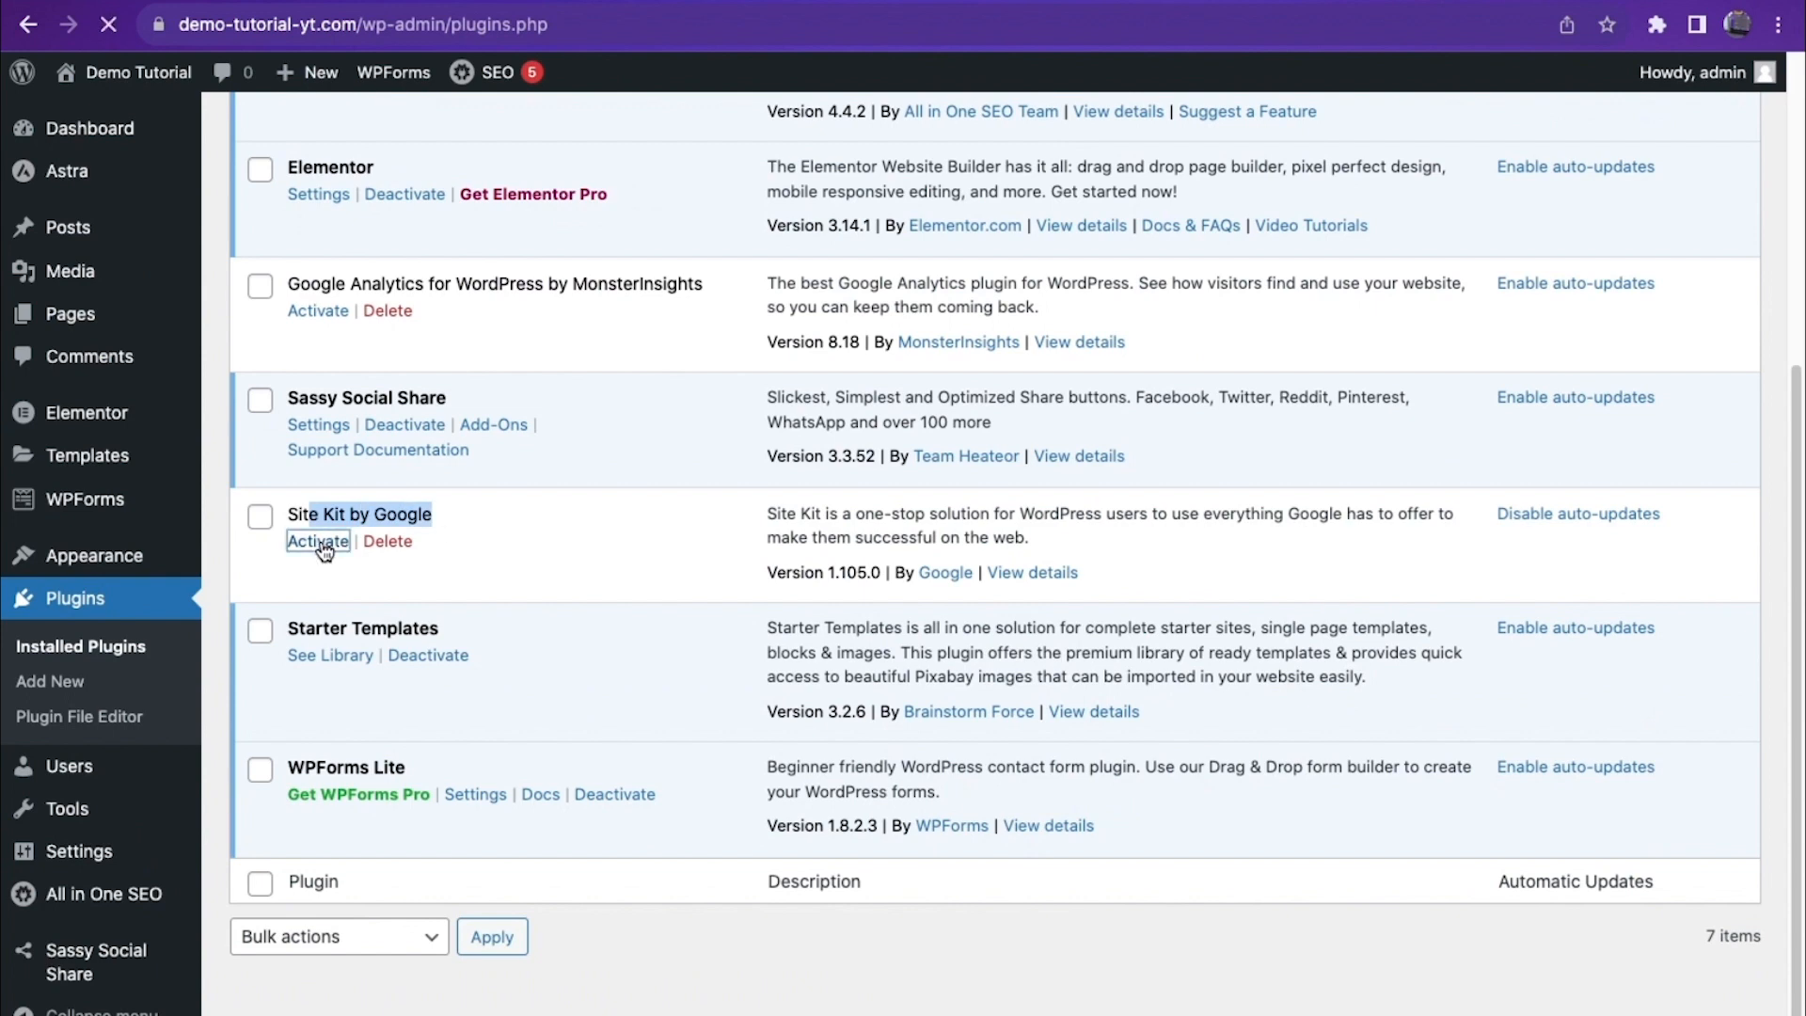
Step: Include Google Analytics and anonymous usage data sharing in the Site Kit setup, and sign in with the Google account
scroll(429, 684, "down", 3)
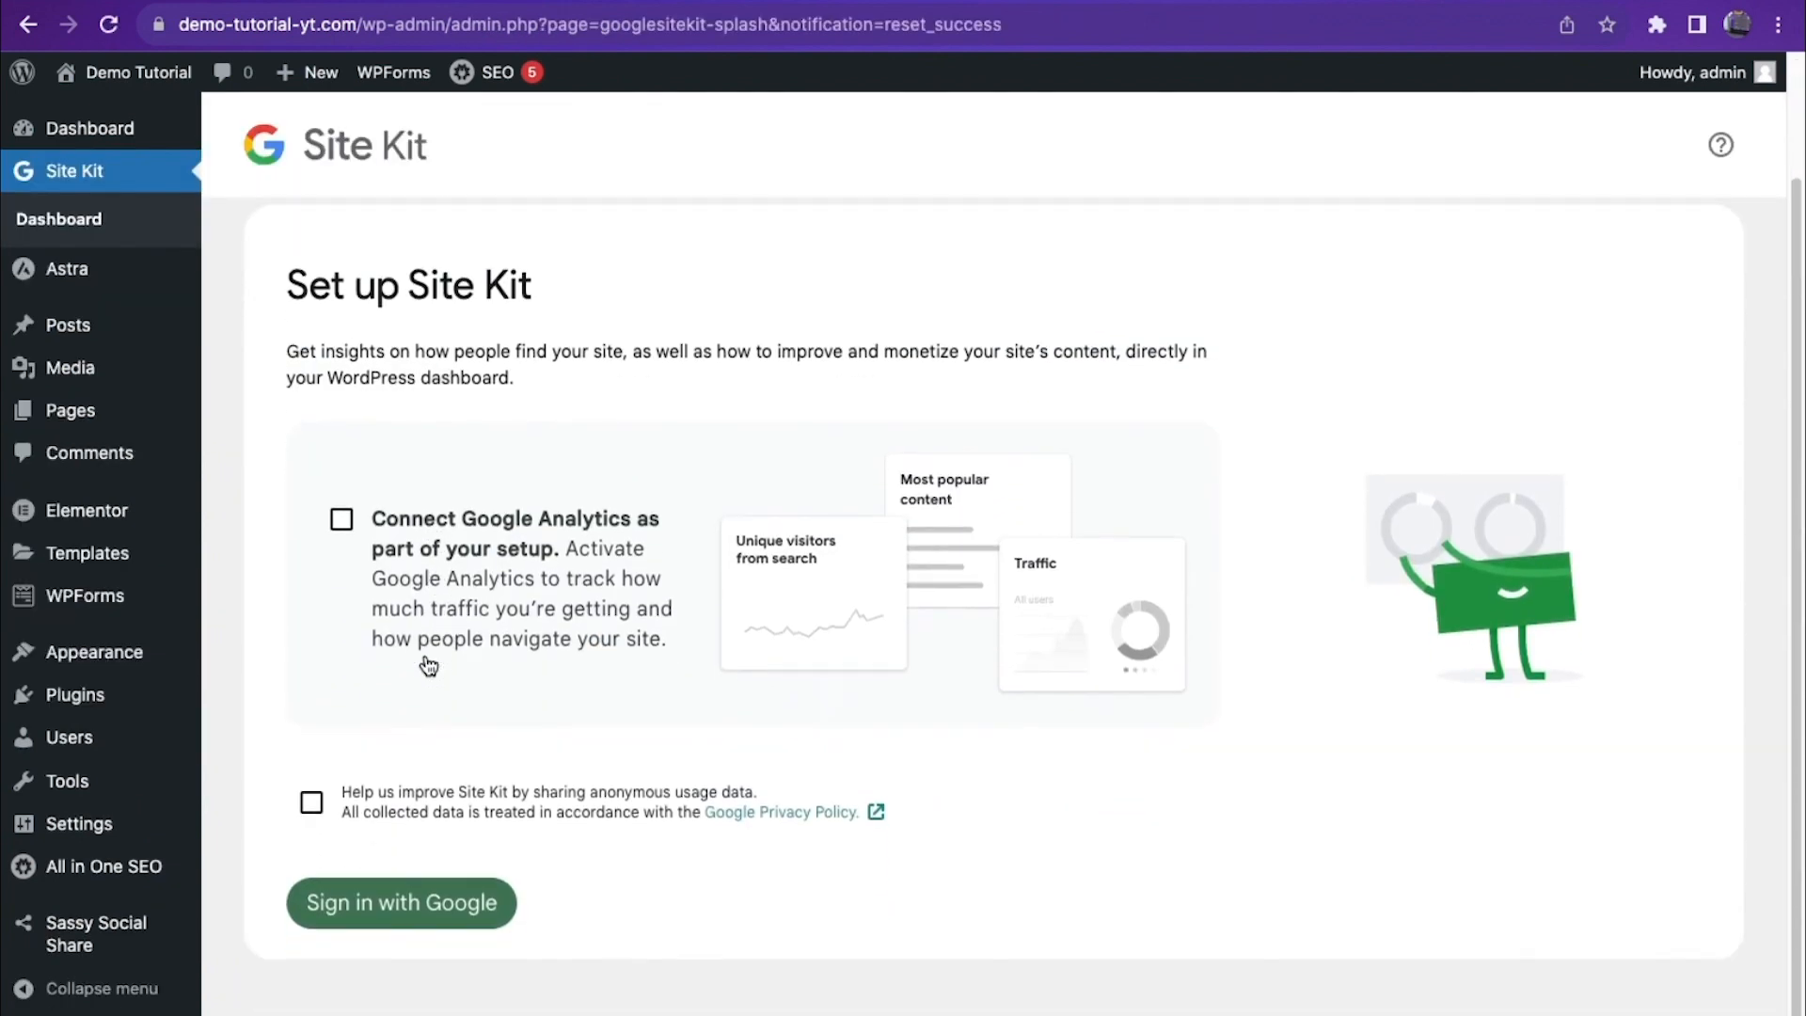
left_click(343, 527)
left_click(330, 821)
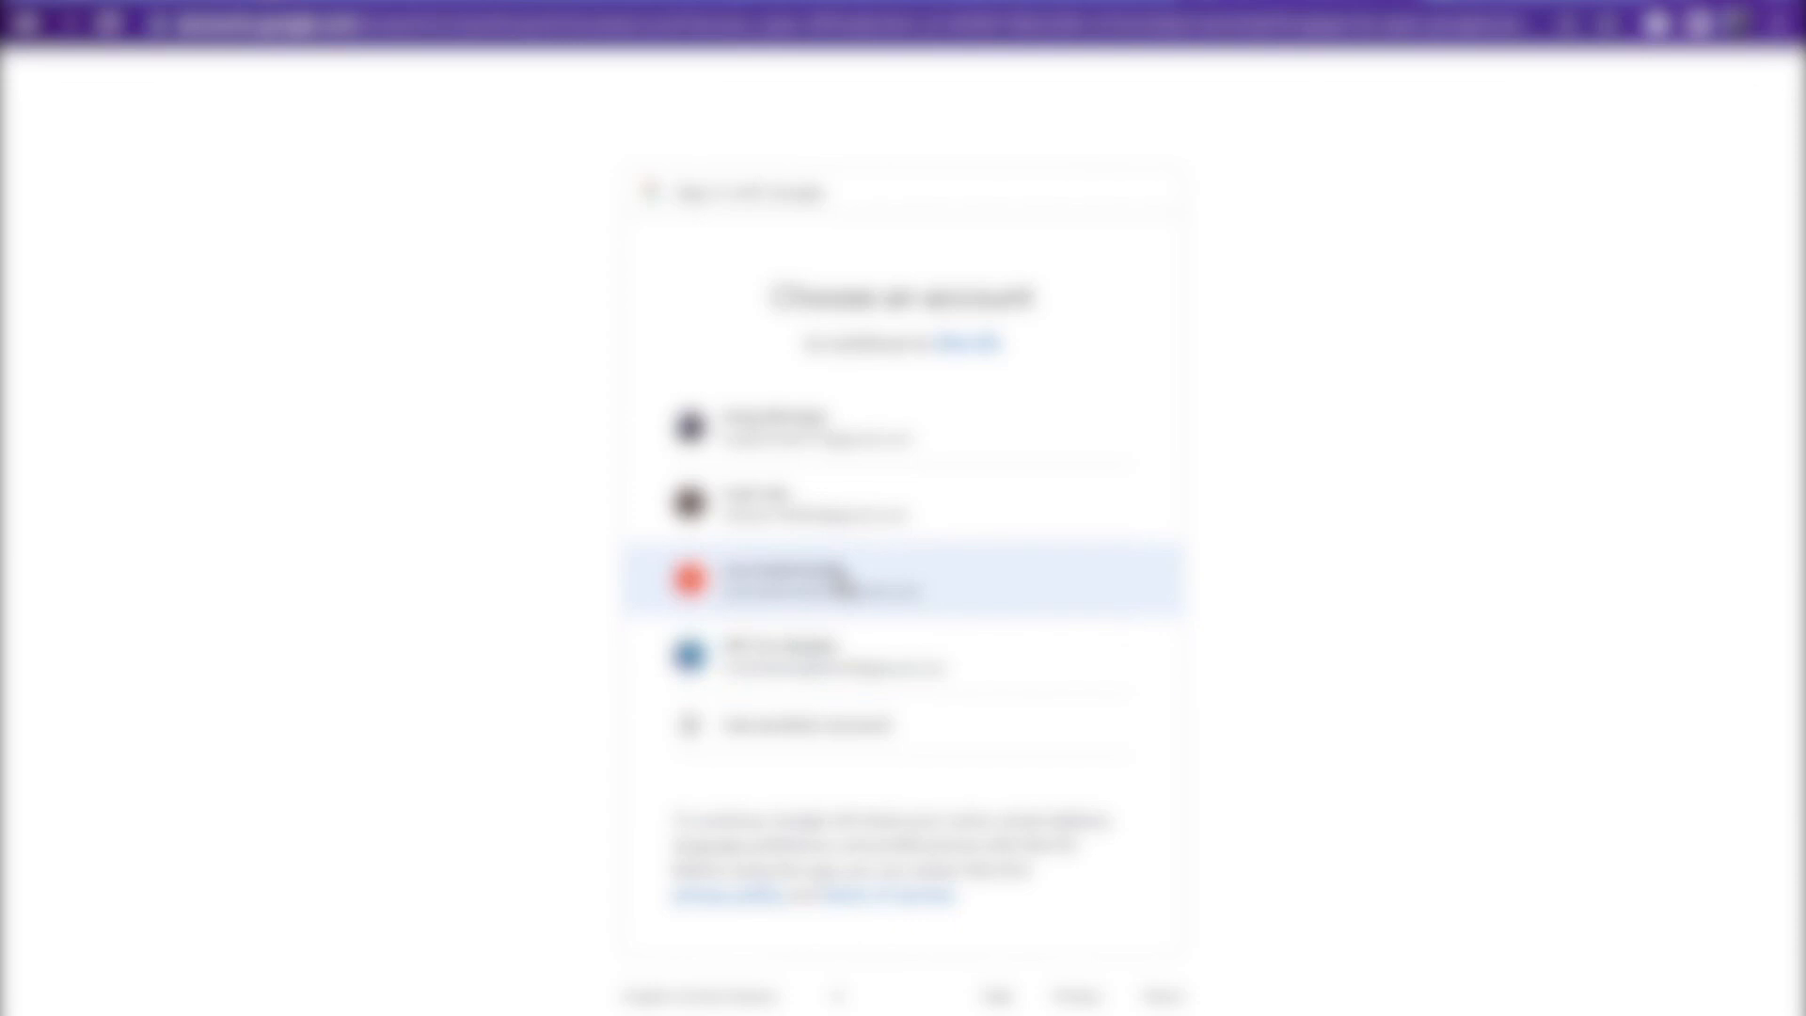
left_click(1008, 841)
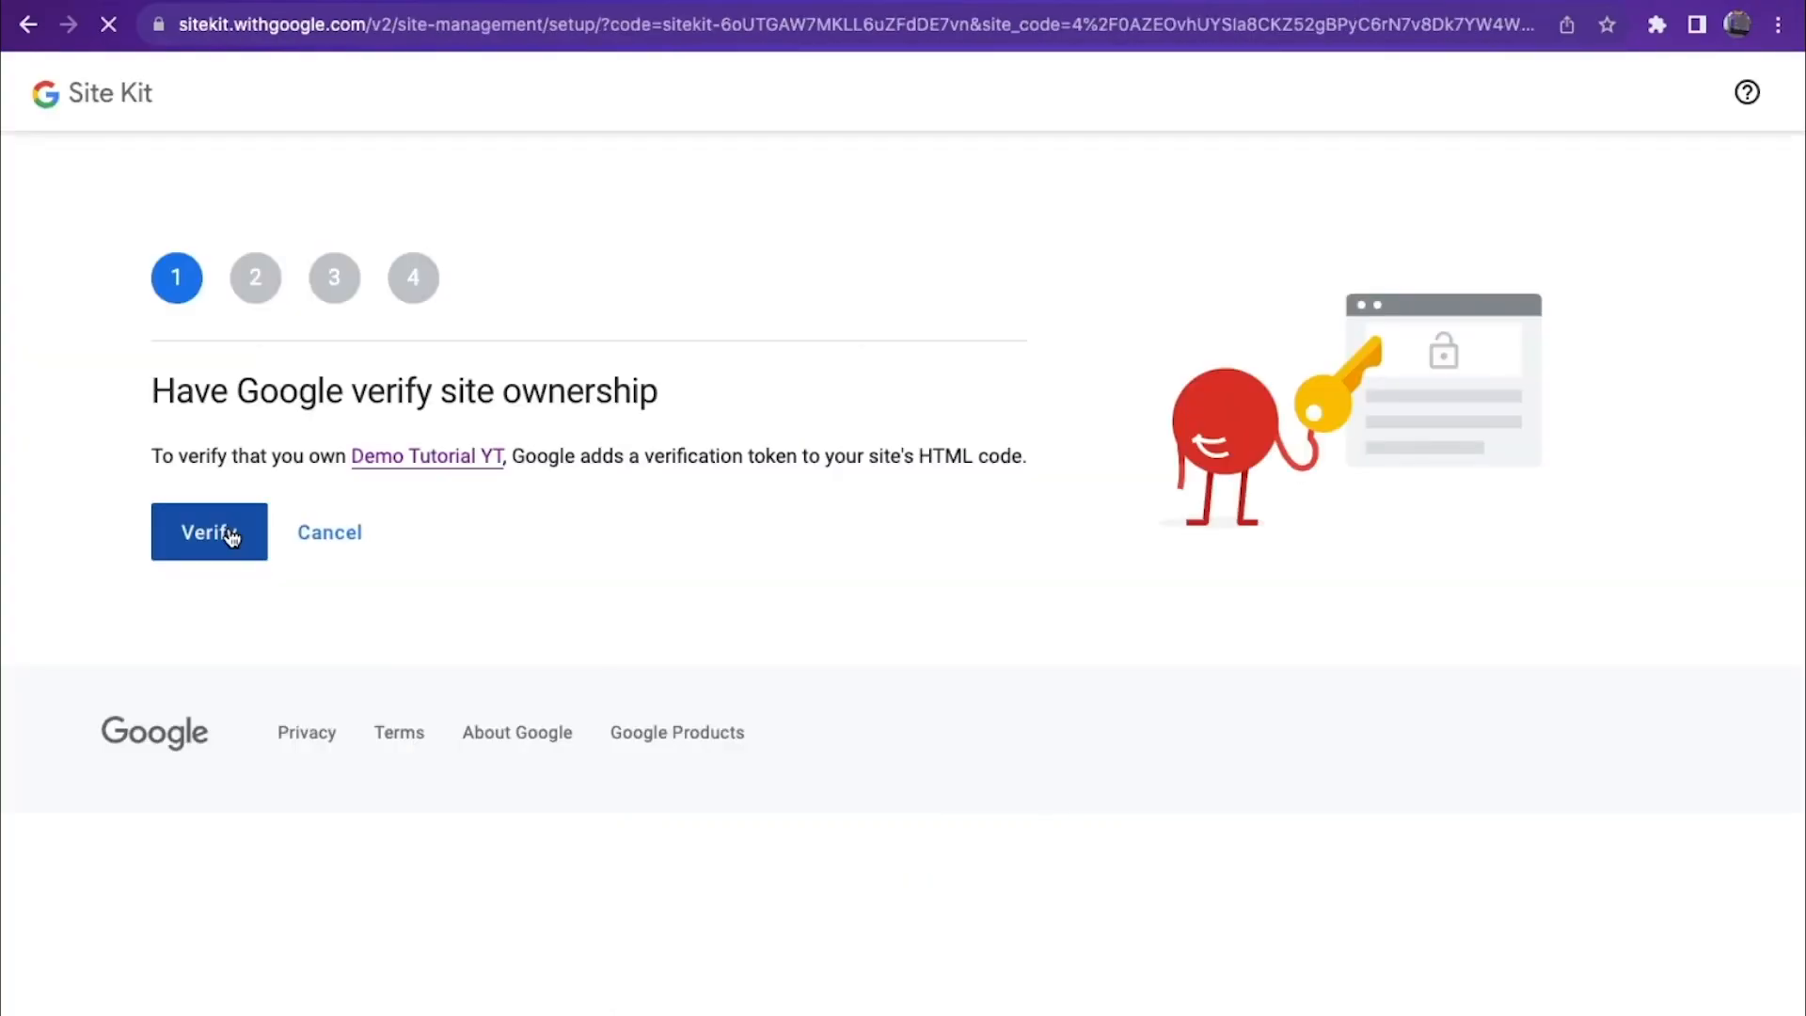
Step: Verify site ownership with Google, allow metrics in the dashboard, and complete the remaining Site Kit setup steps
left_click(231, 536)
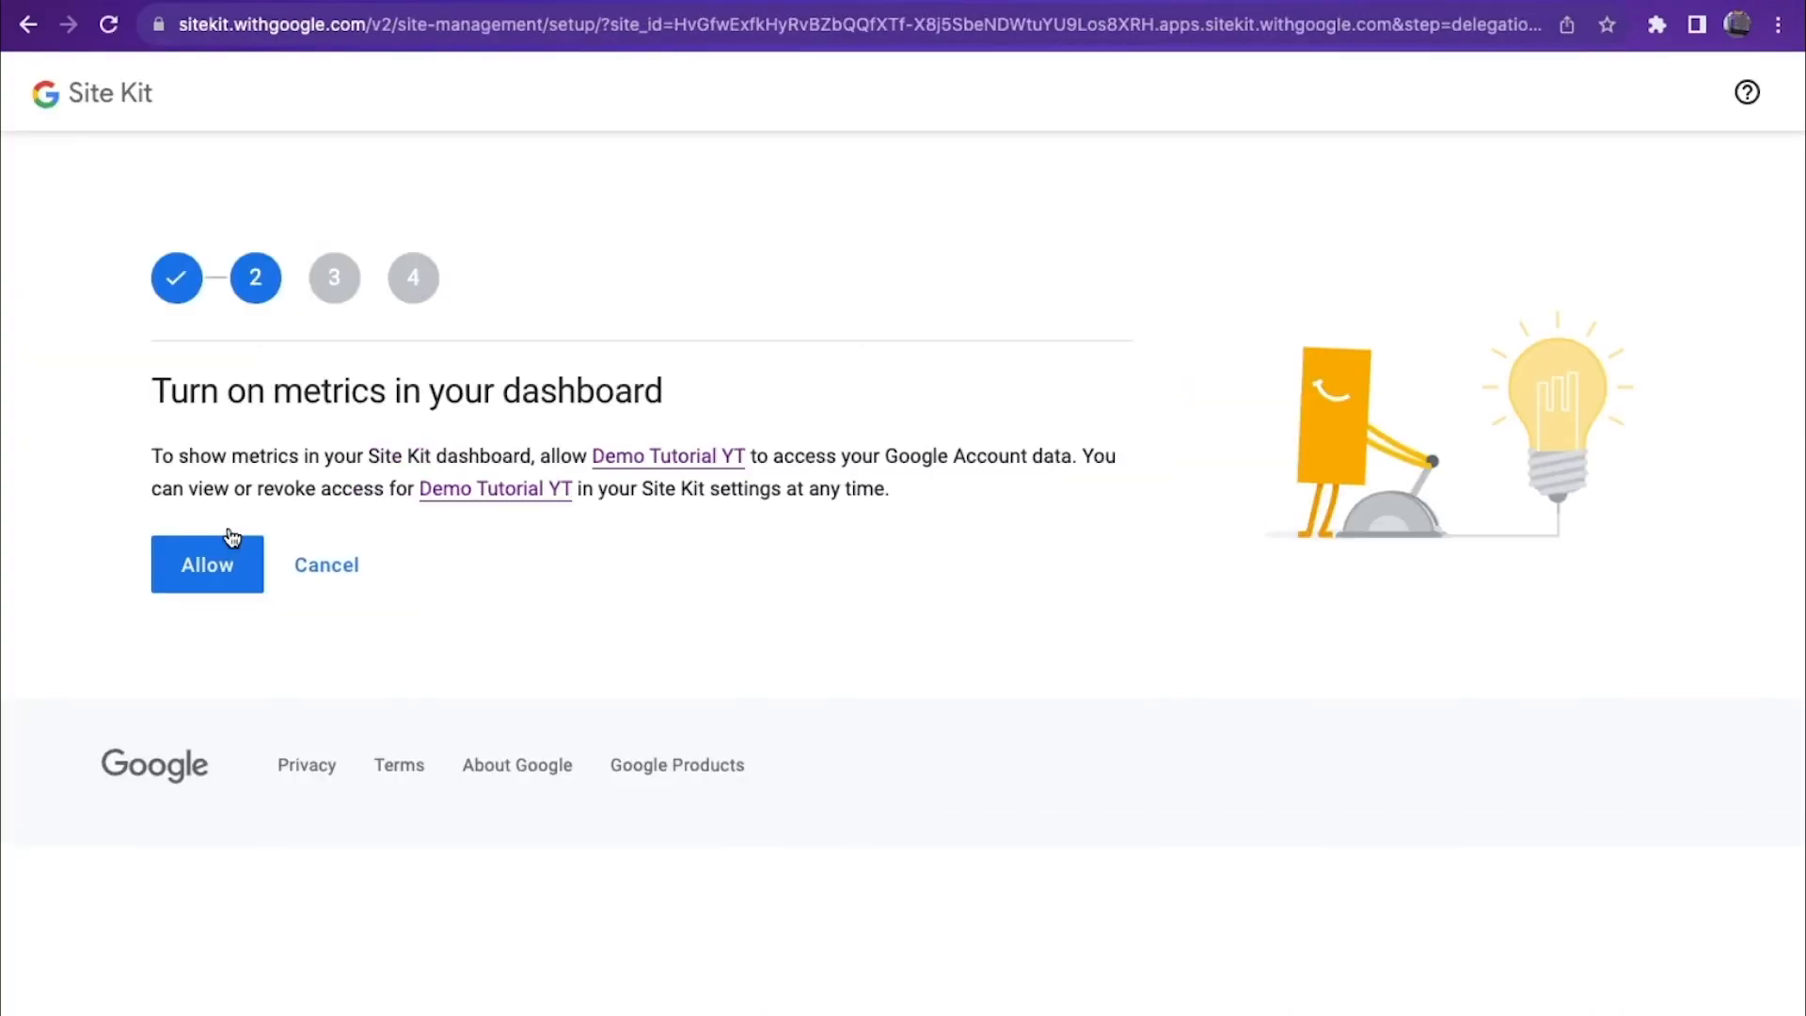
left_click(252, 567)
left_click(250, 570)
left_click(247, 577)
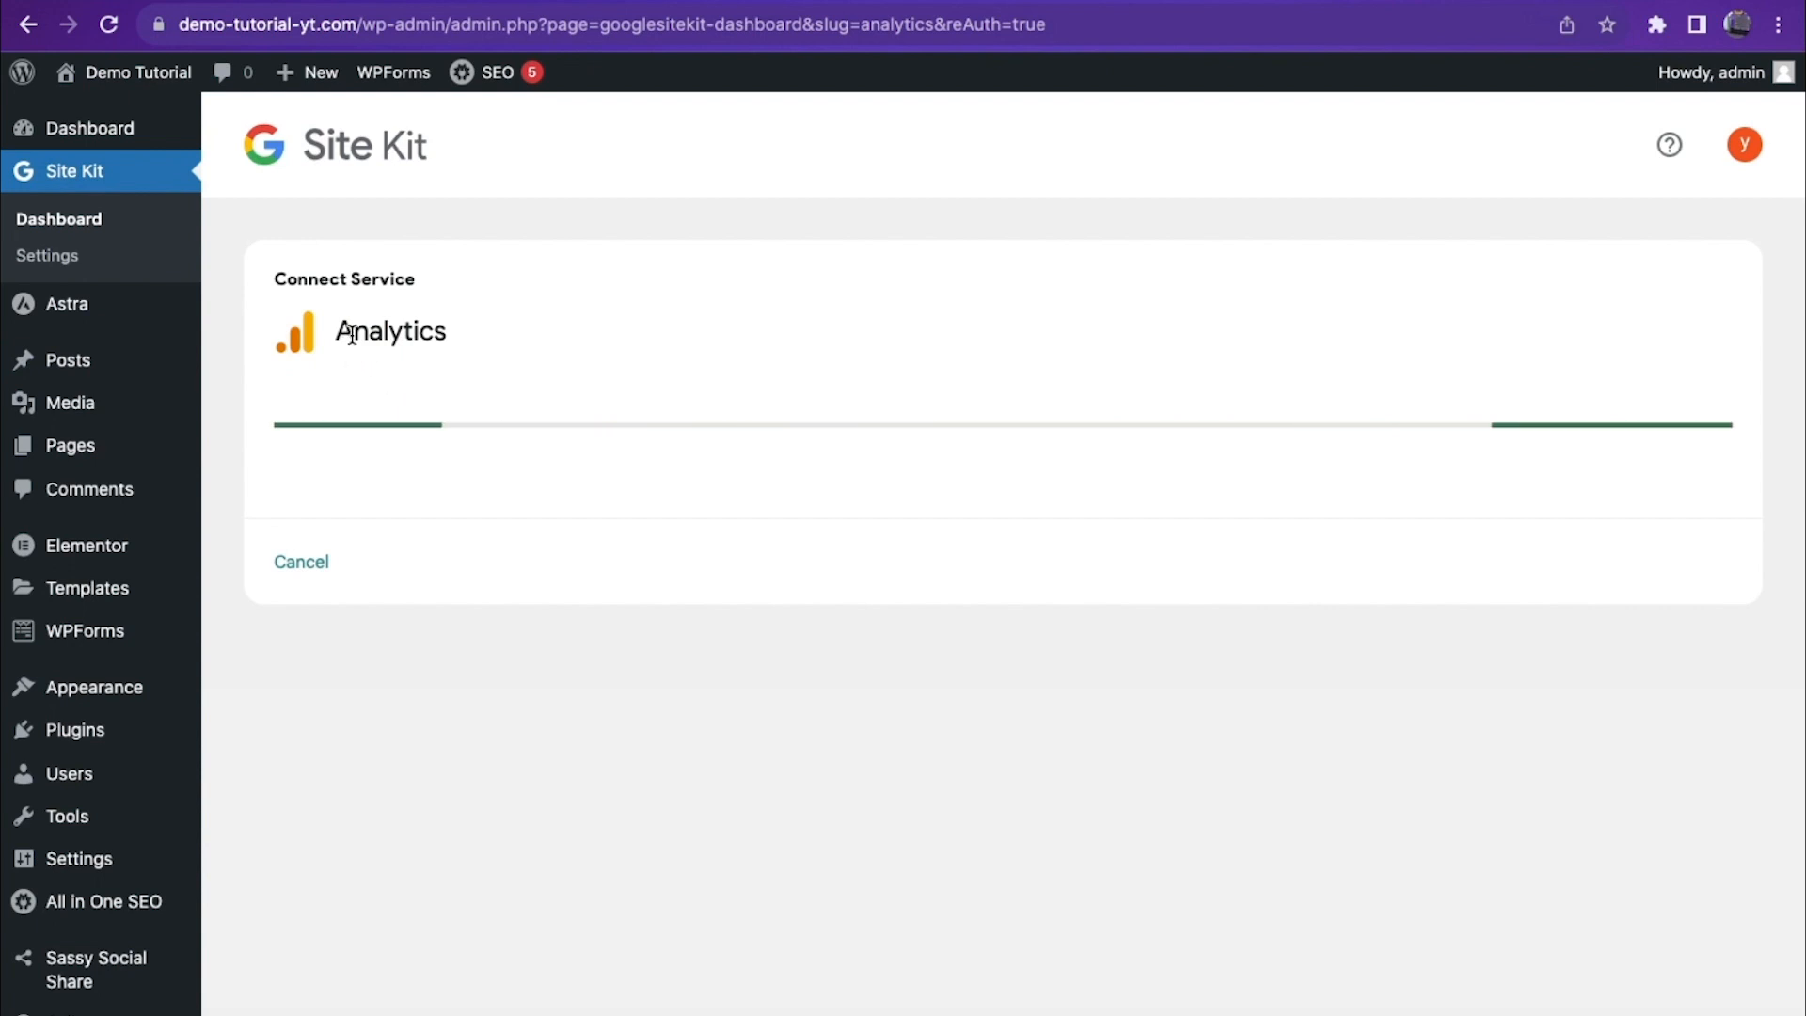
Step: Create the Analytics account with the pre-filled details and grant Site Kit the additional Google account access
left_click_drag(349, 348, 640, 350)
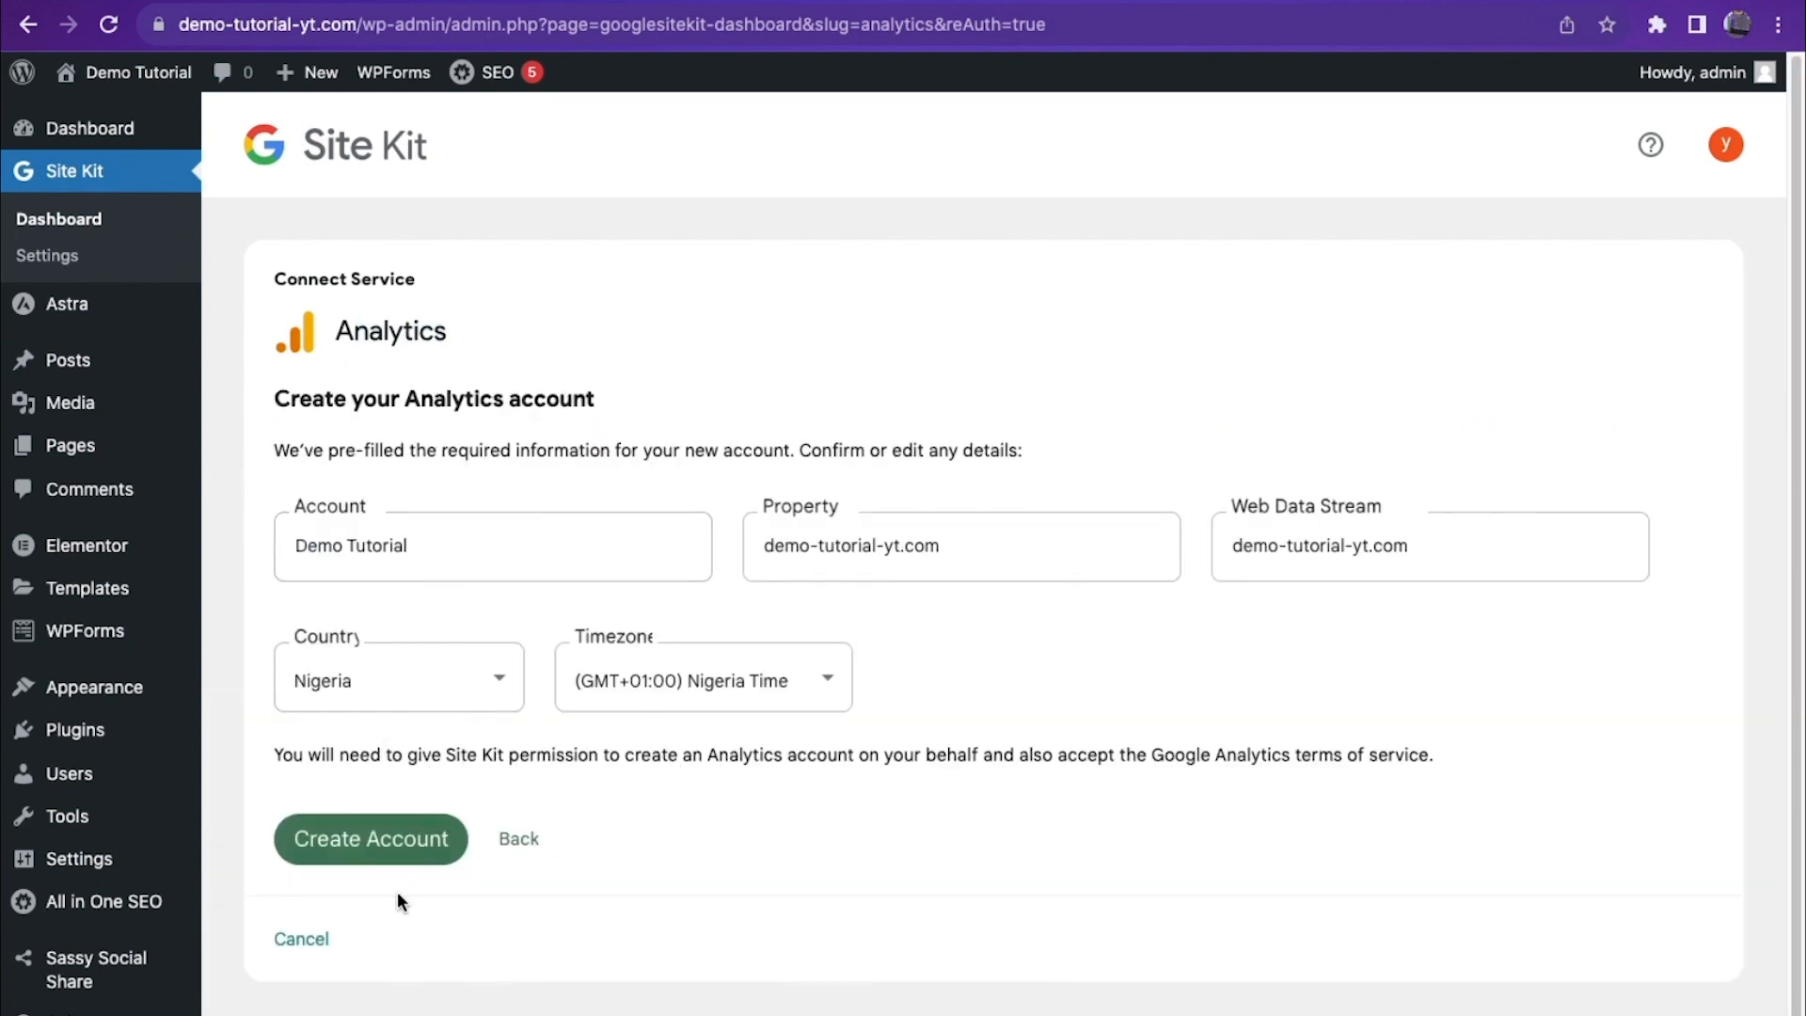
left_click(387, 836)
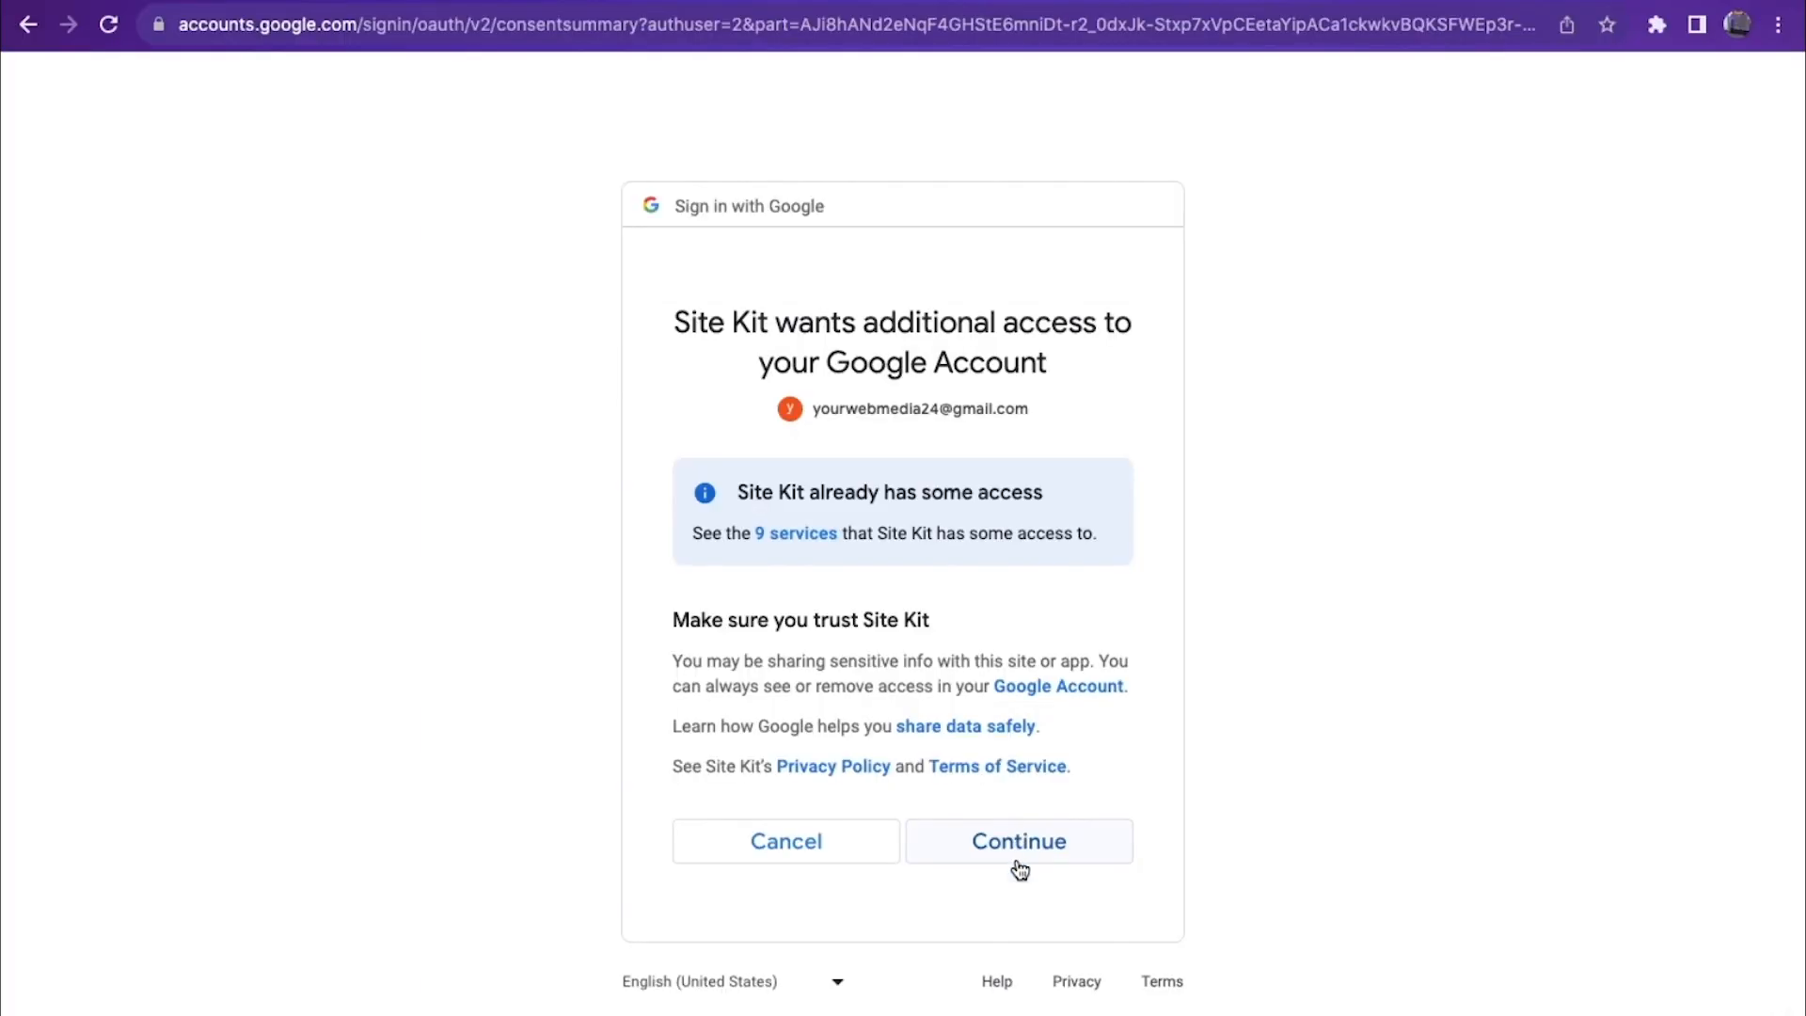
left_click(1018, 845)
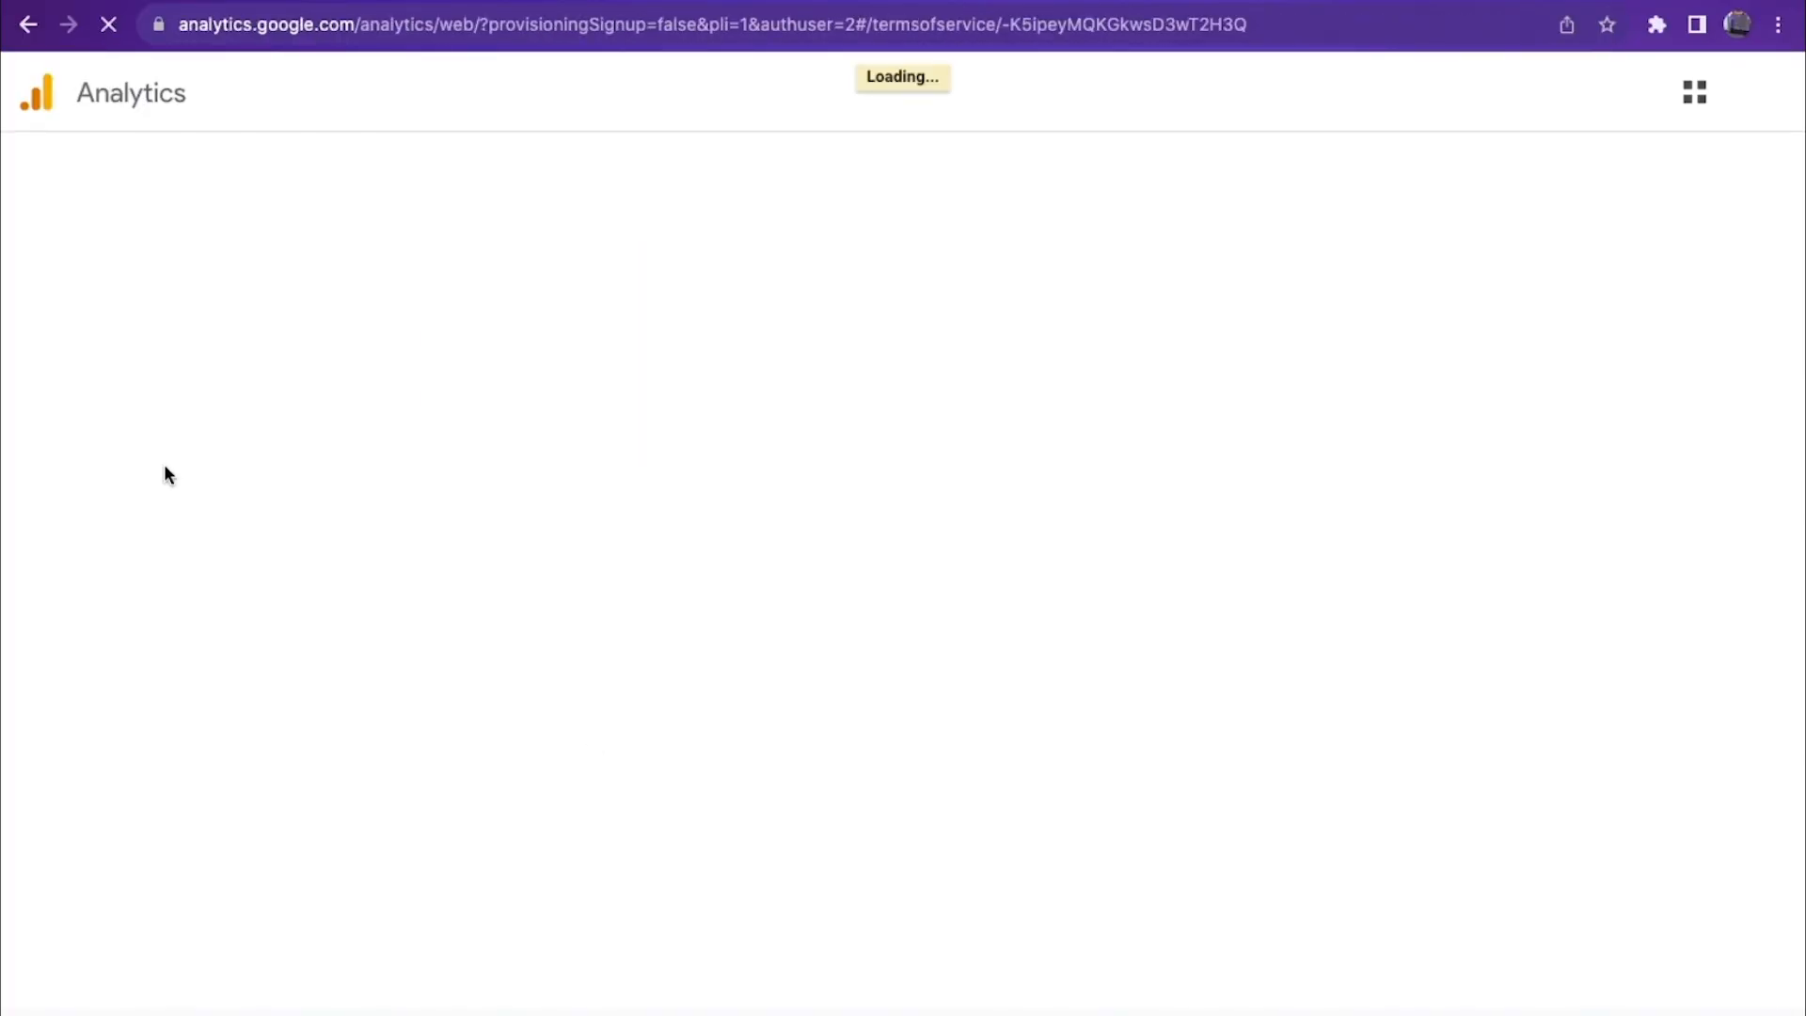
Step: Accept the Analytics terms, including both data protection agreements and Google products & services sharing, and return to the Site Kit dashboard
scroll(227, 566, "down", 1)
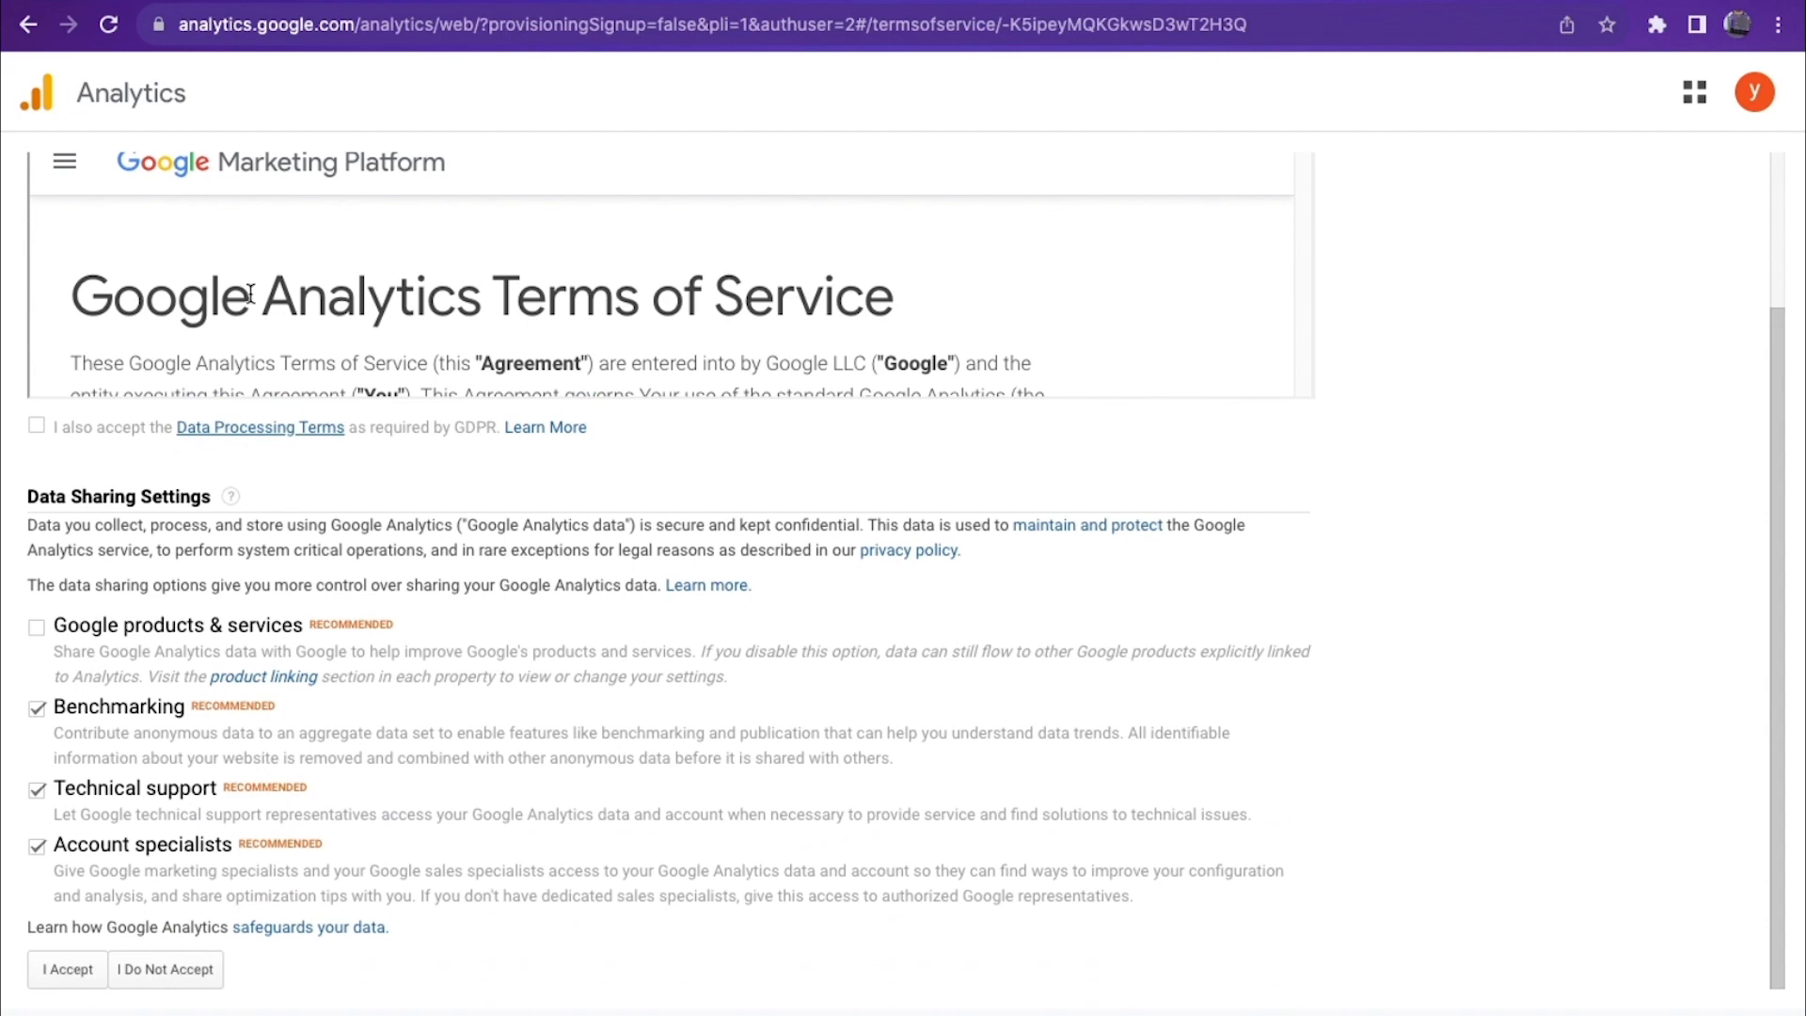
scroll(250, 295, "down", 10)
left_click(39, 426)
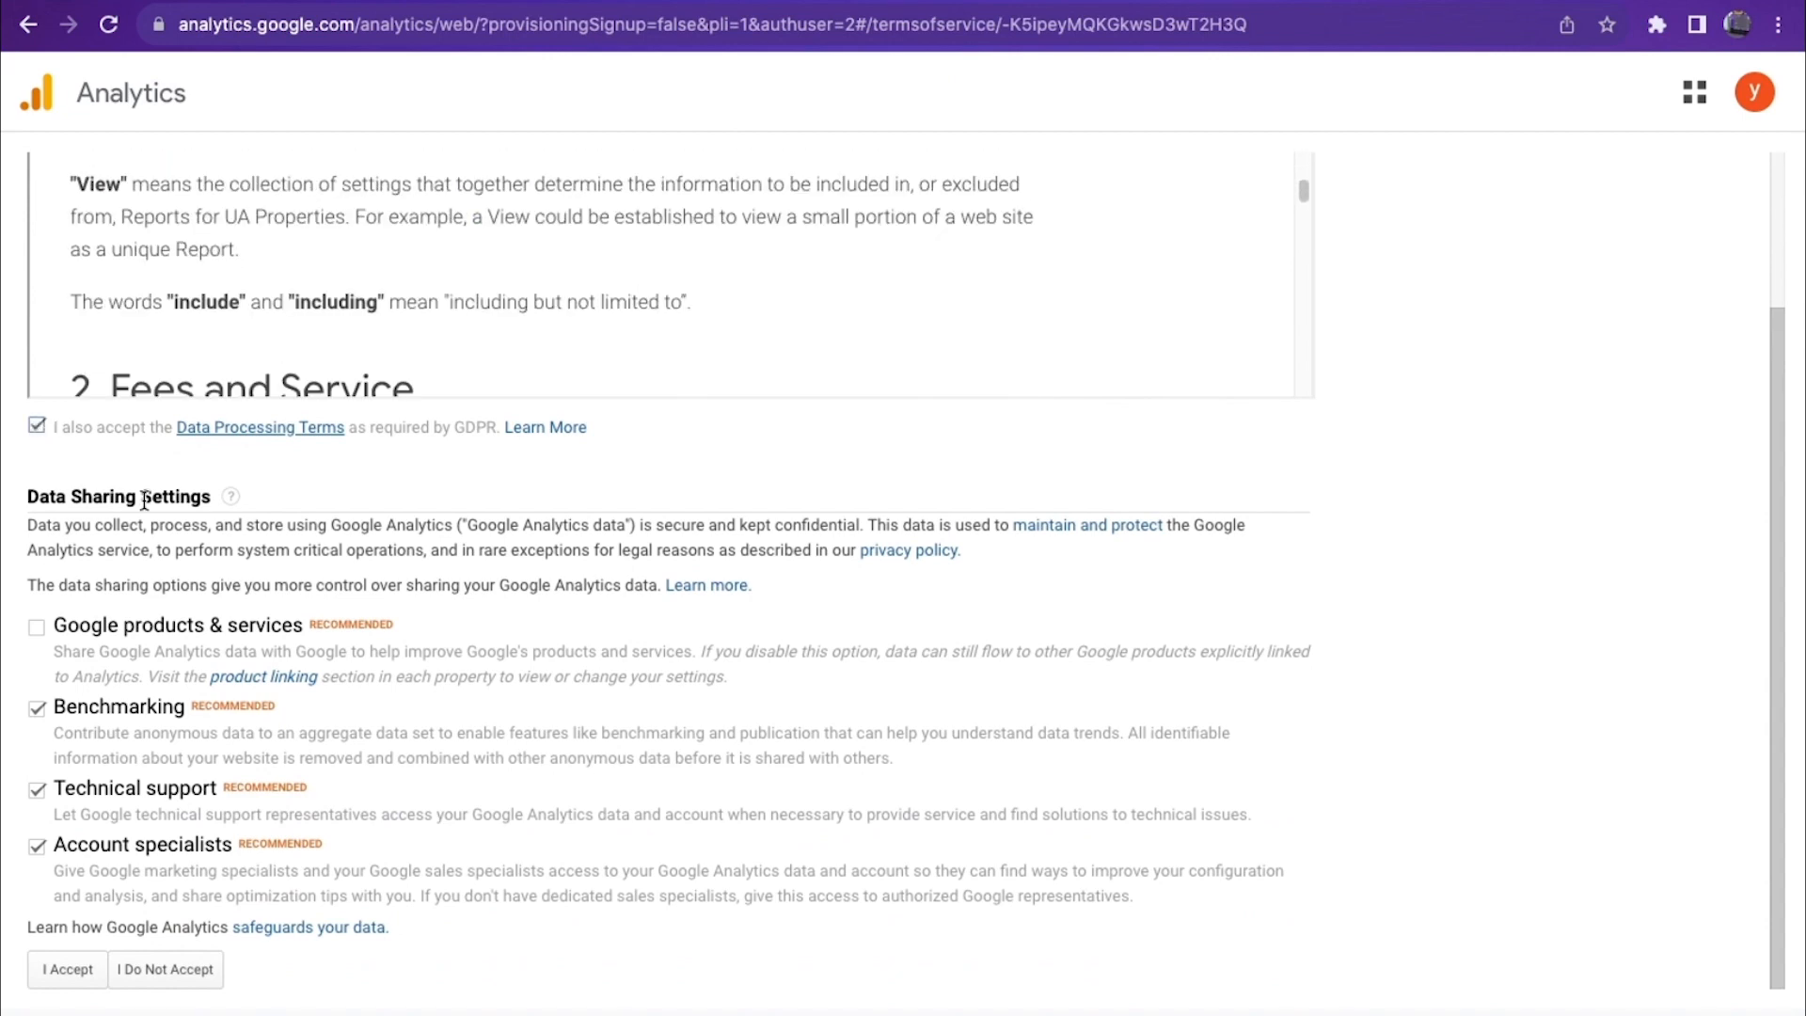
left_click(38, 628)
scroll(53, 584, "down", 5)
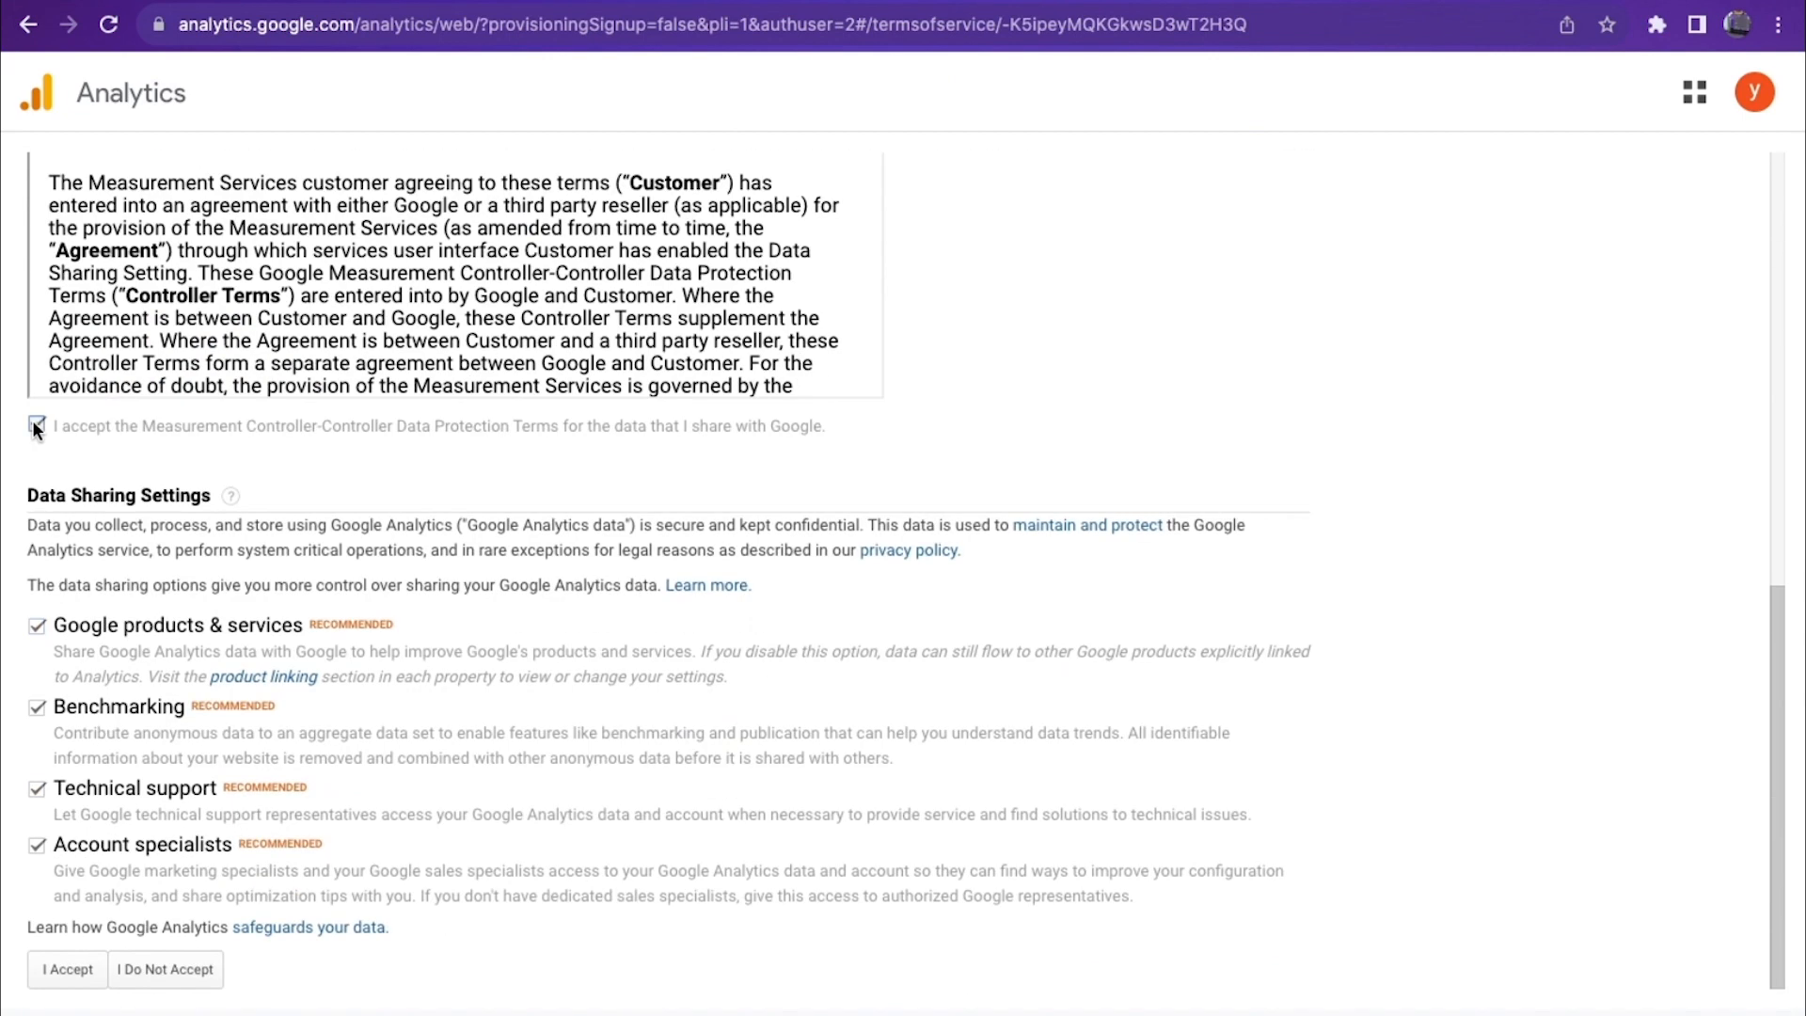
left_click(37, 424)
left_click(83, 977)
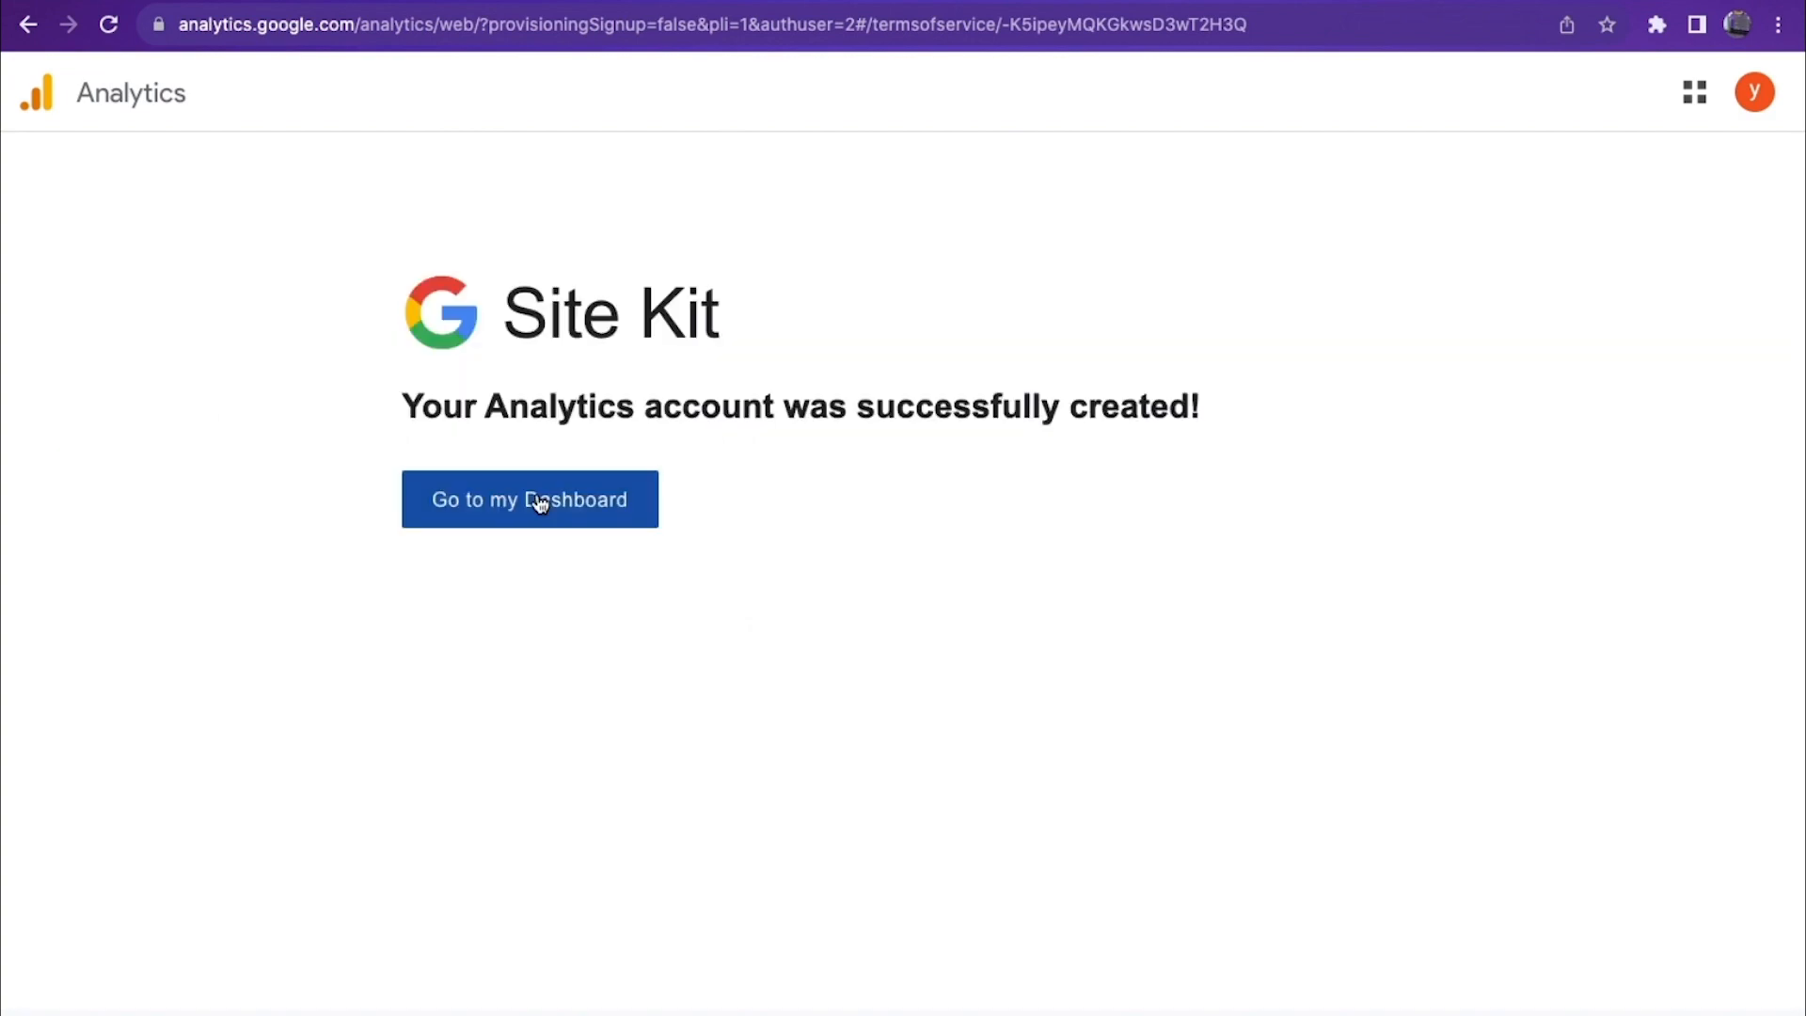
left_click(540, 504)
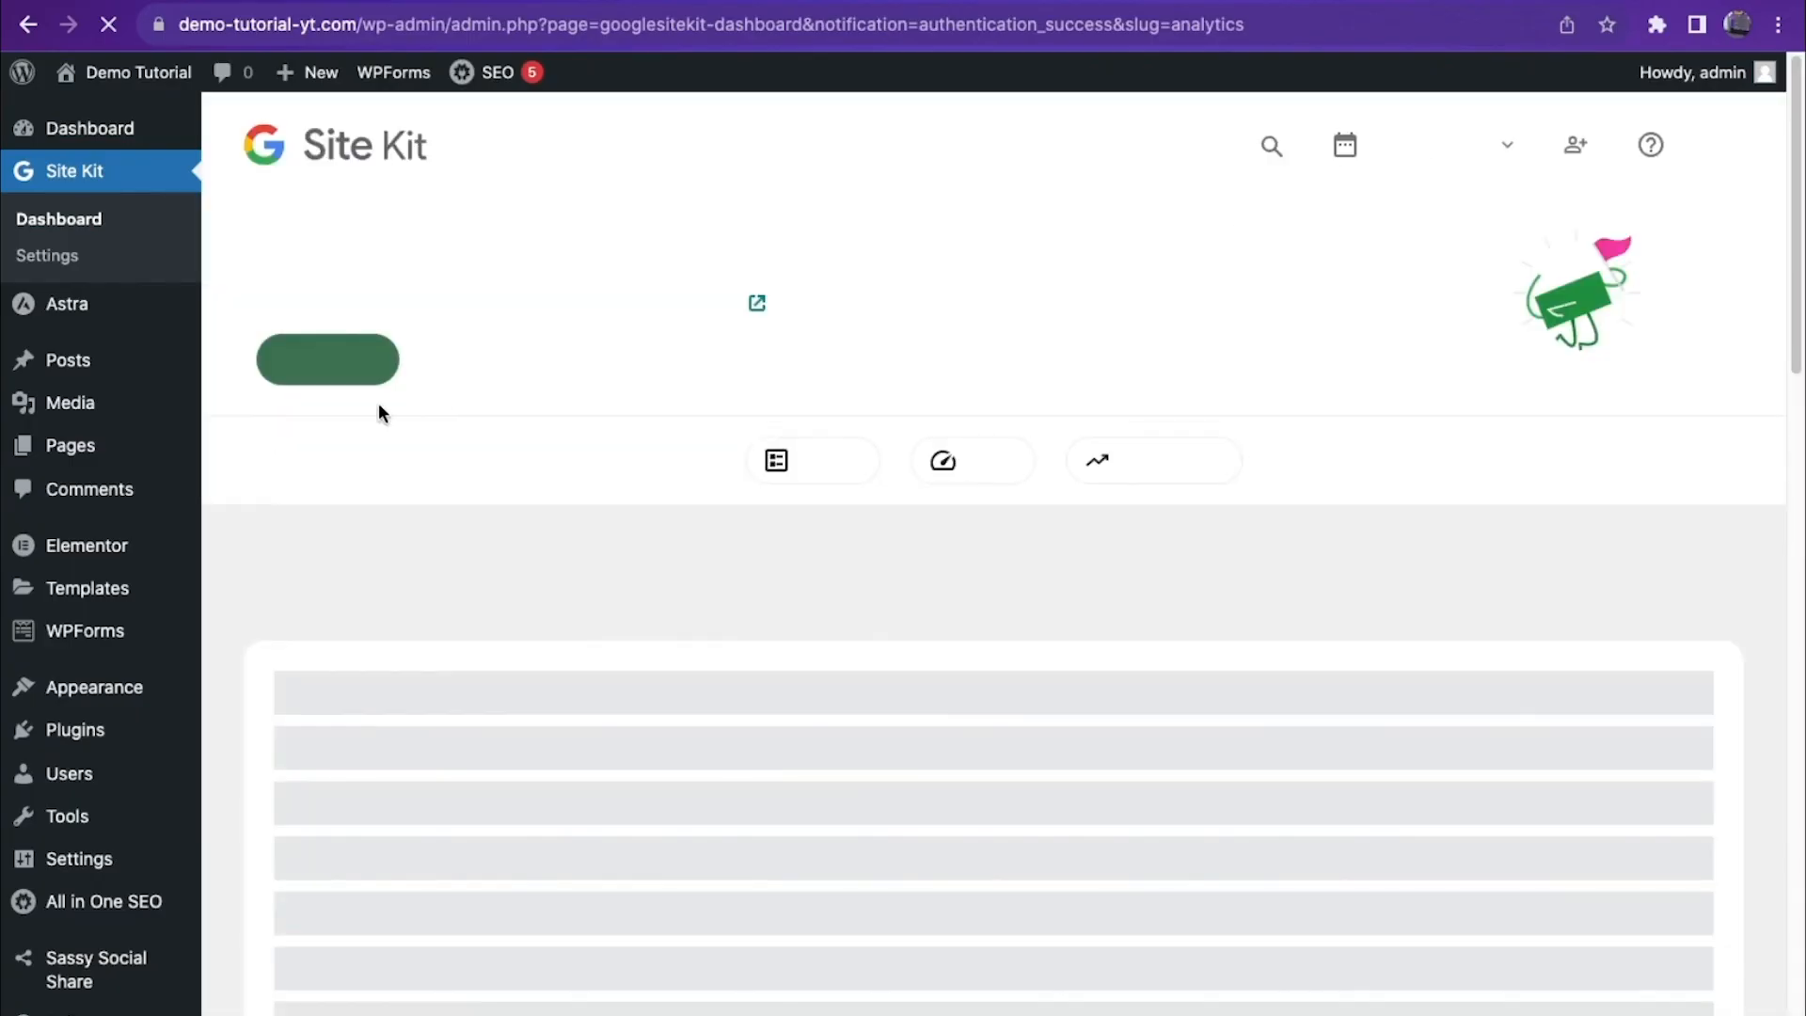
Step: Open the site's XML sitemap from the All in One SEO sitemap settings and copy its URL
mouse_move(57, 901)
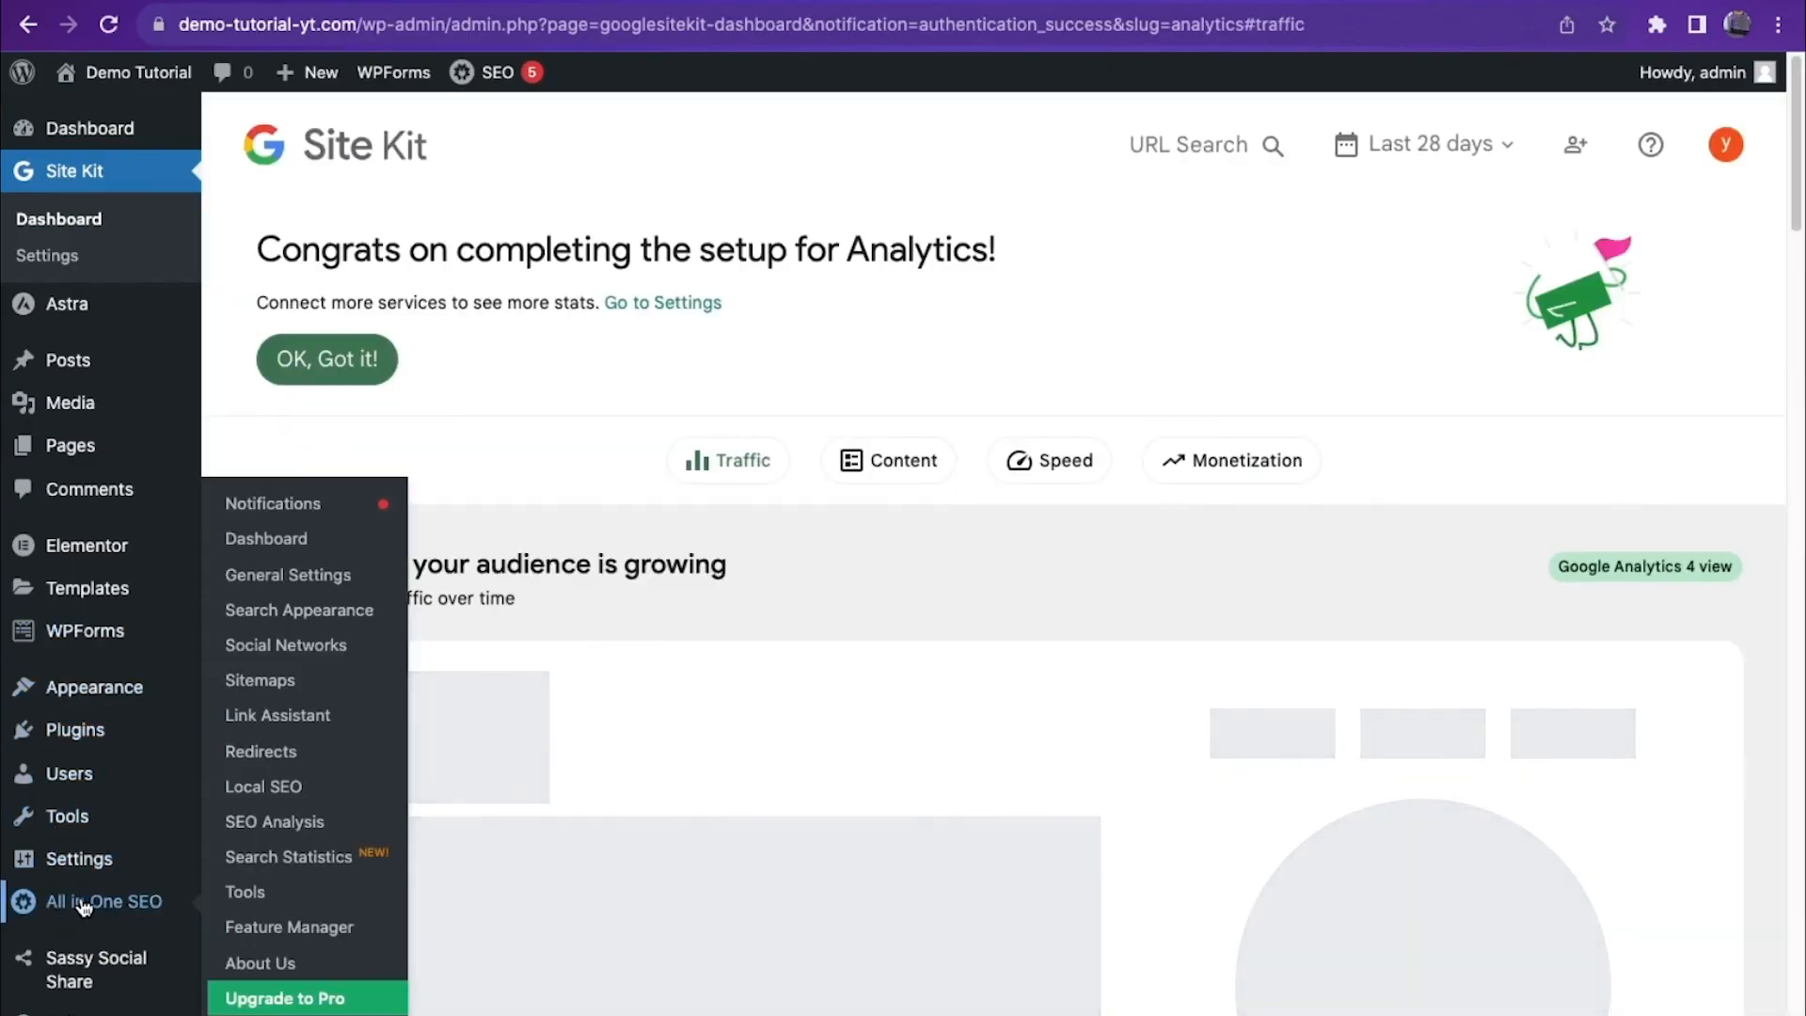
left_click(252, 677)
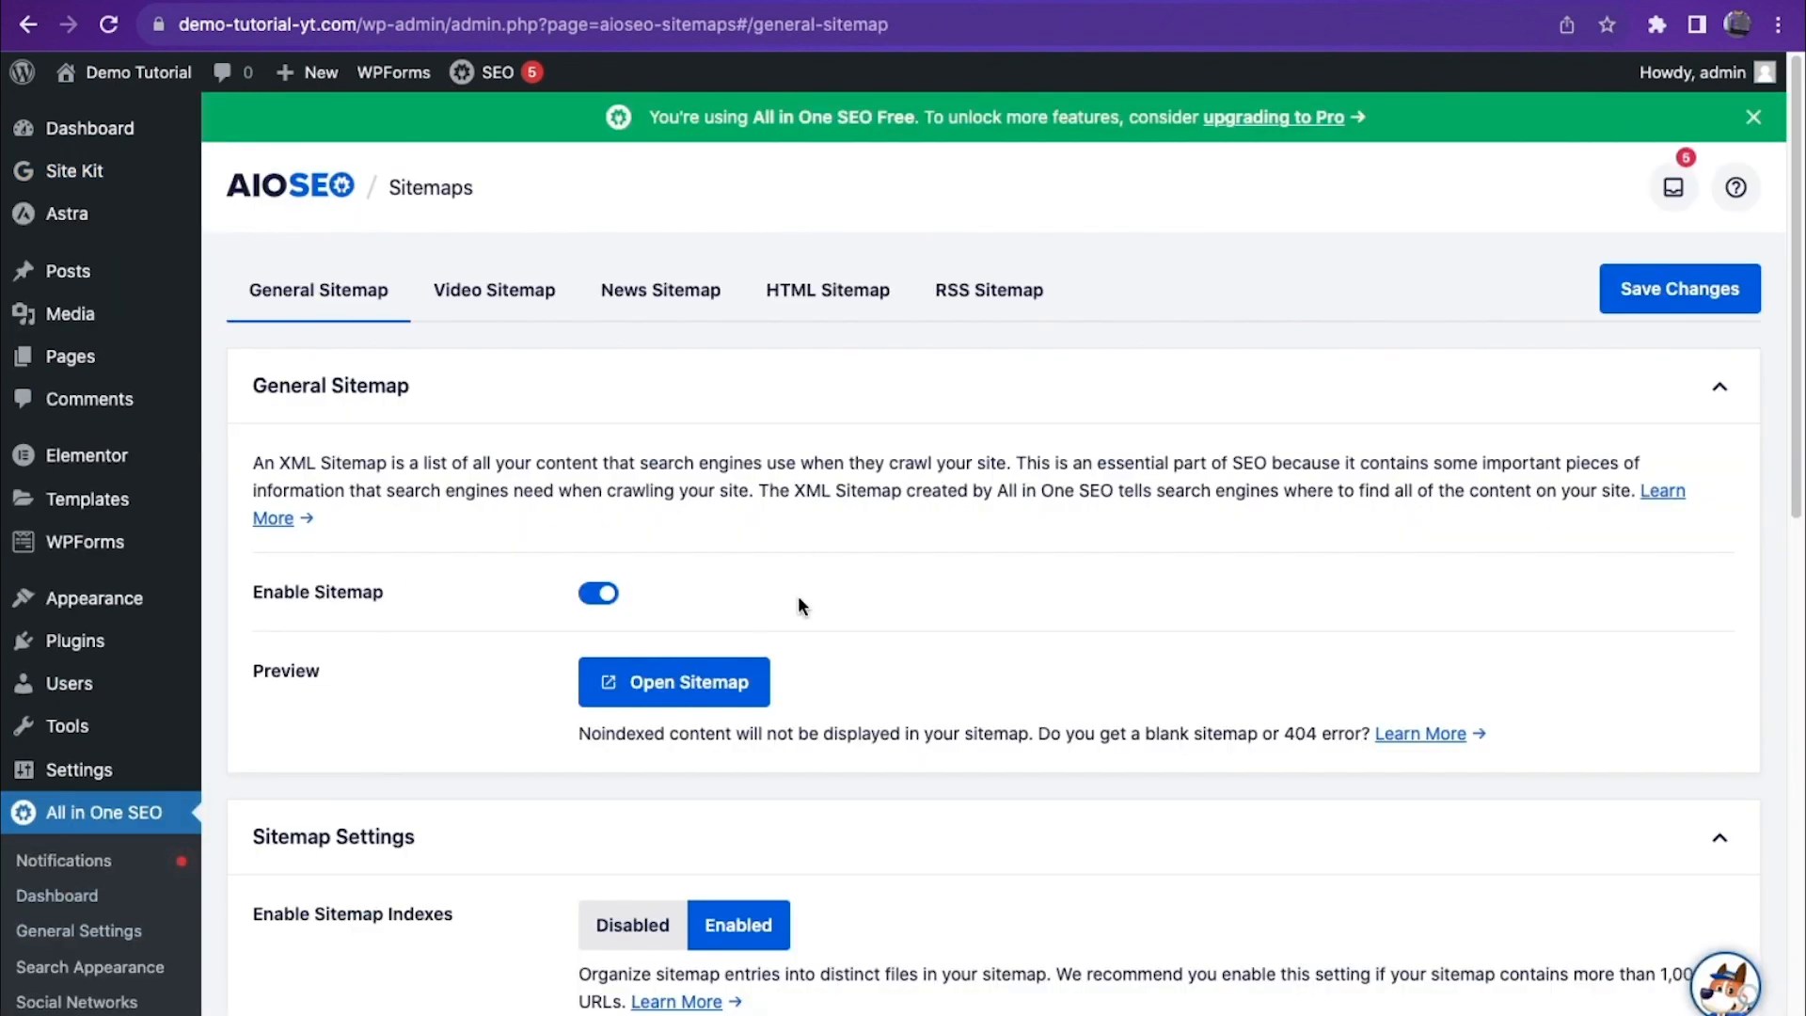
right_click(695, 698)
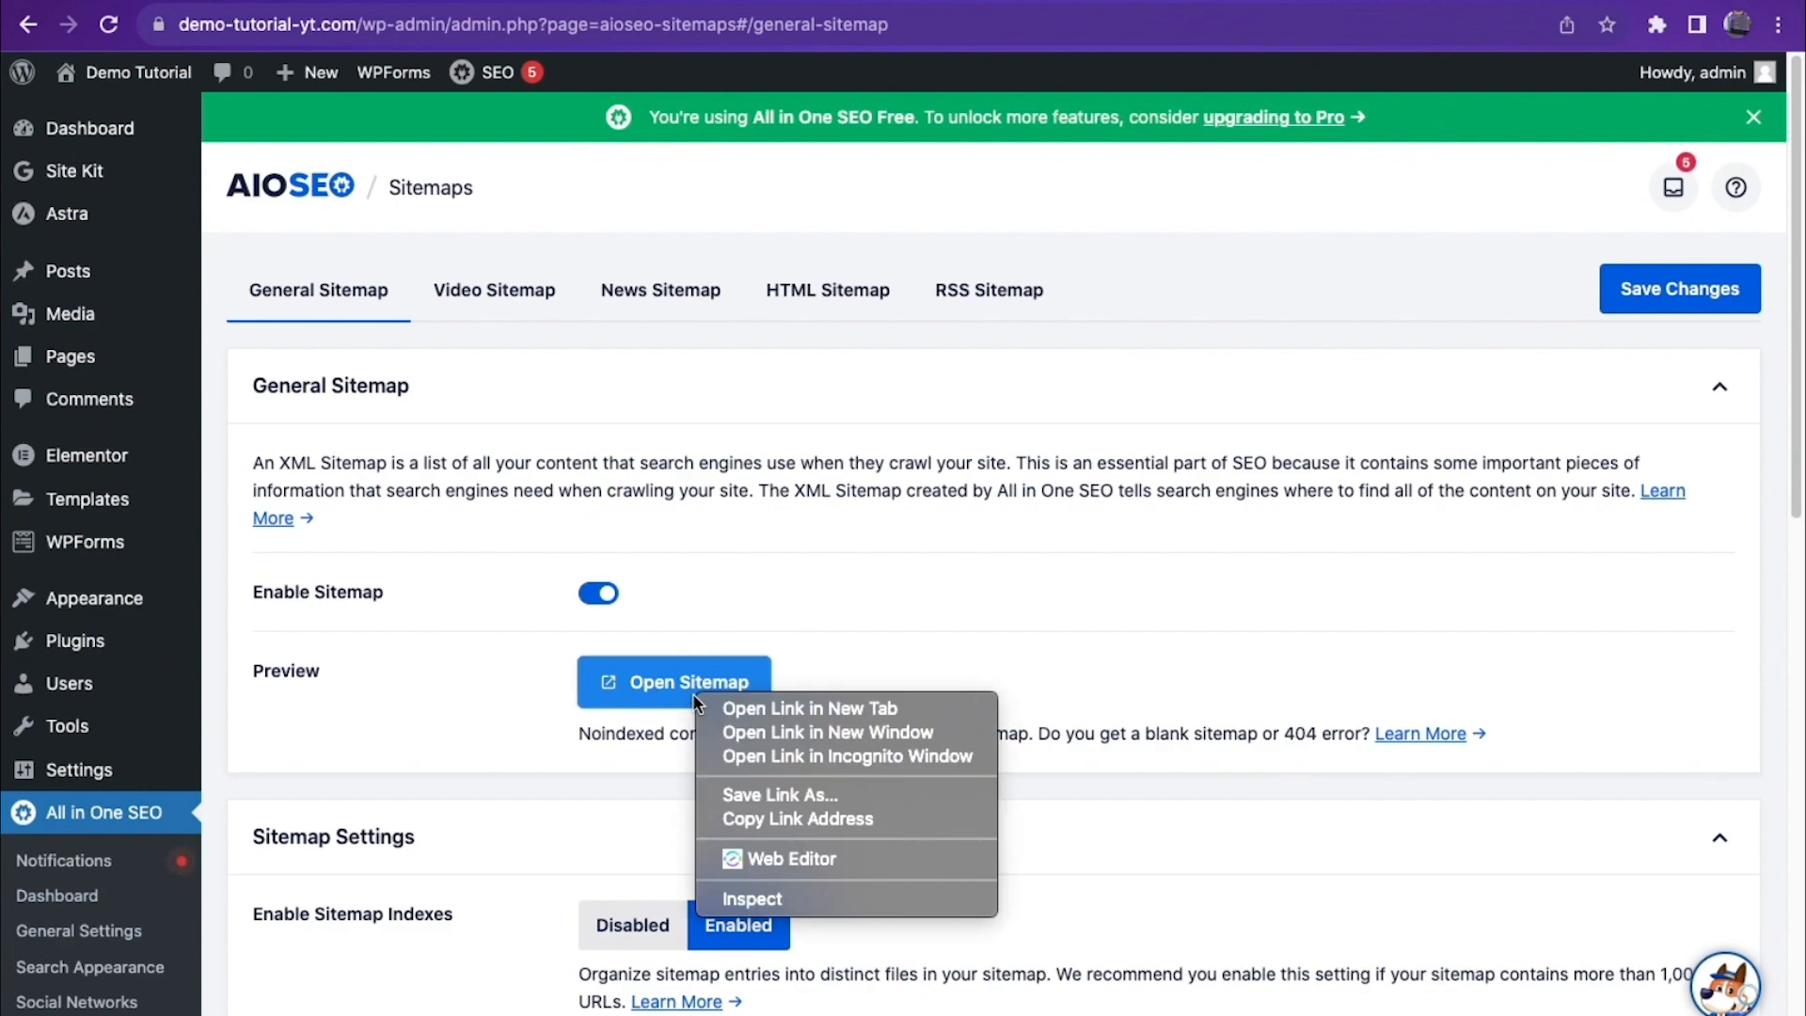
left_click(672, 686)
left_click(661, 688)
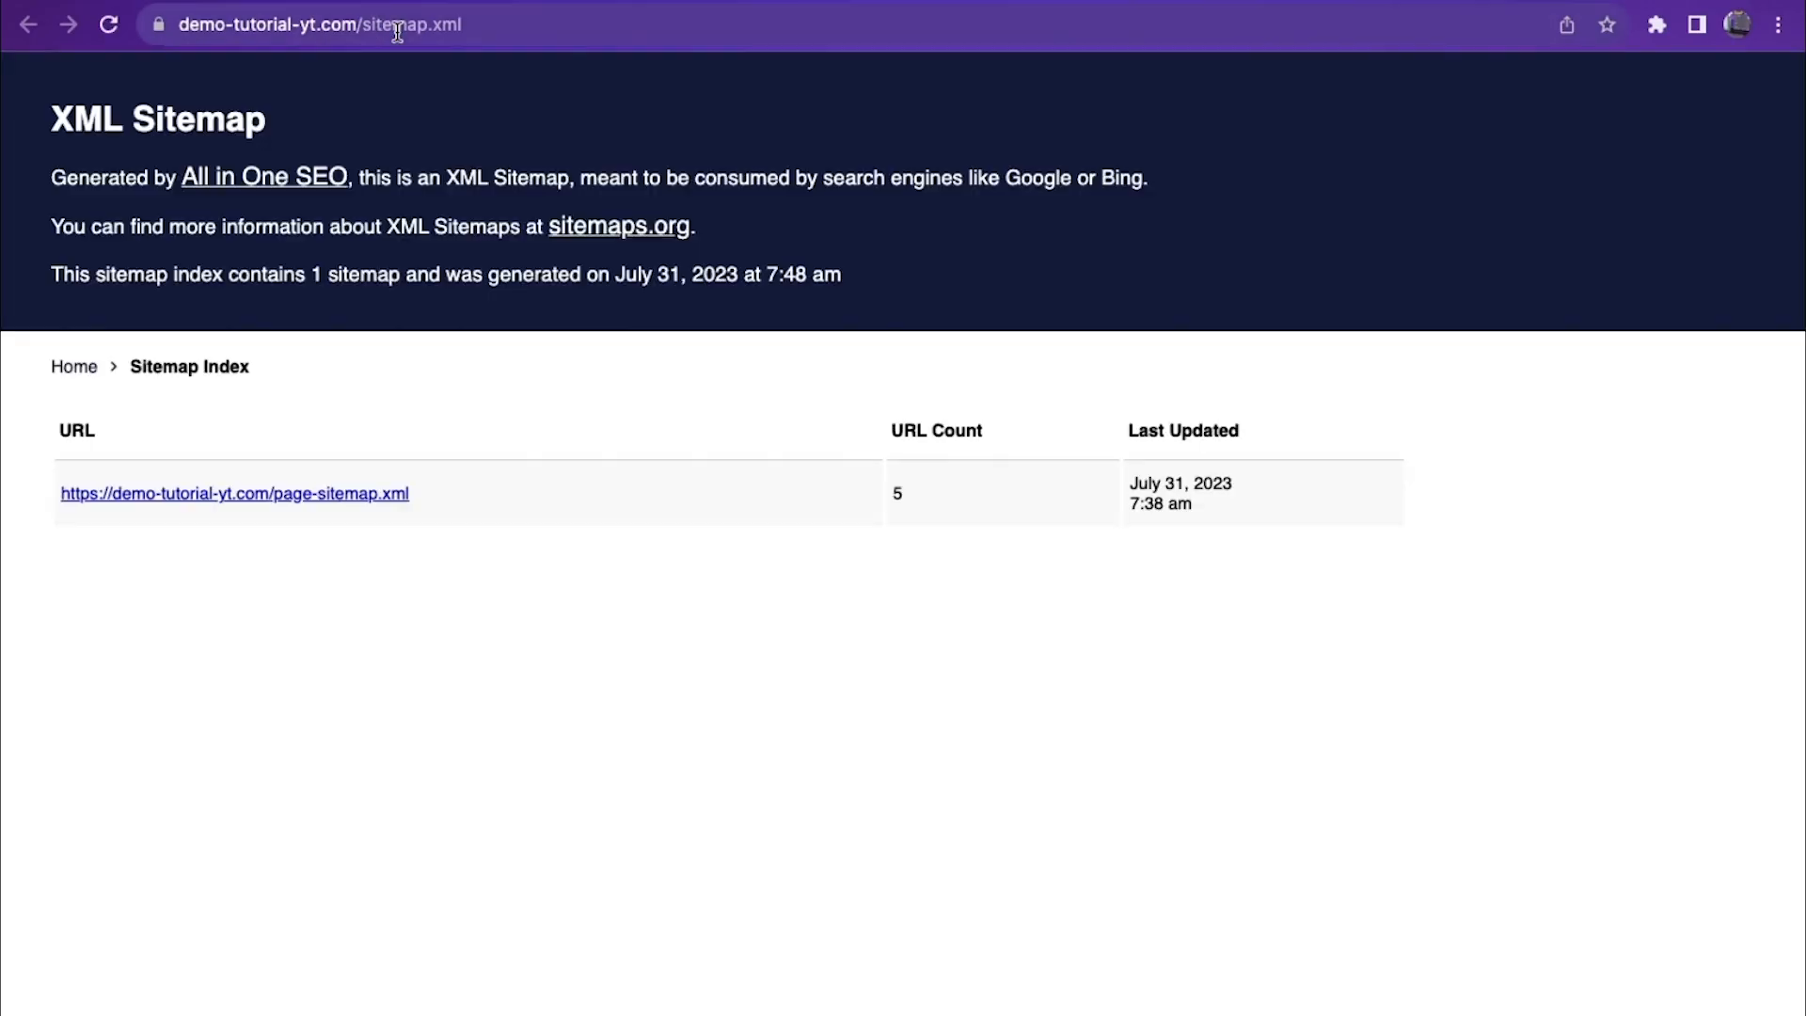
left_click(396, 32)
key("super+c")
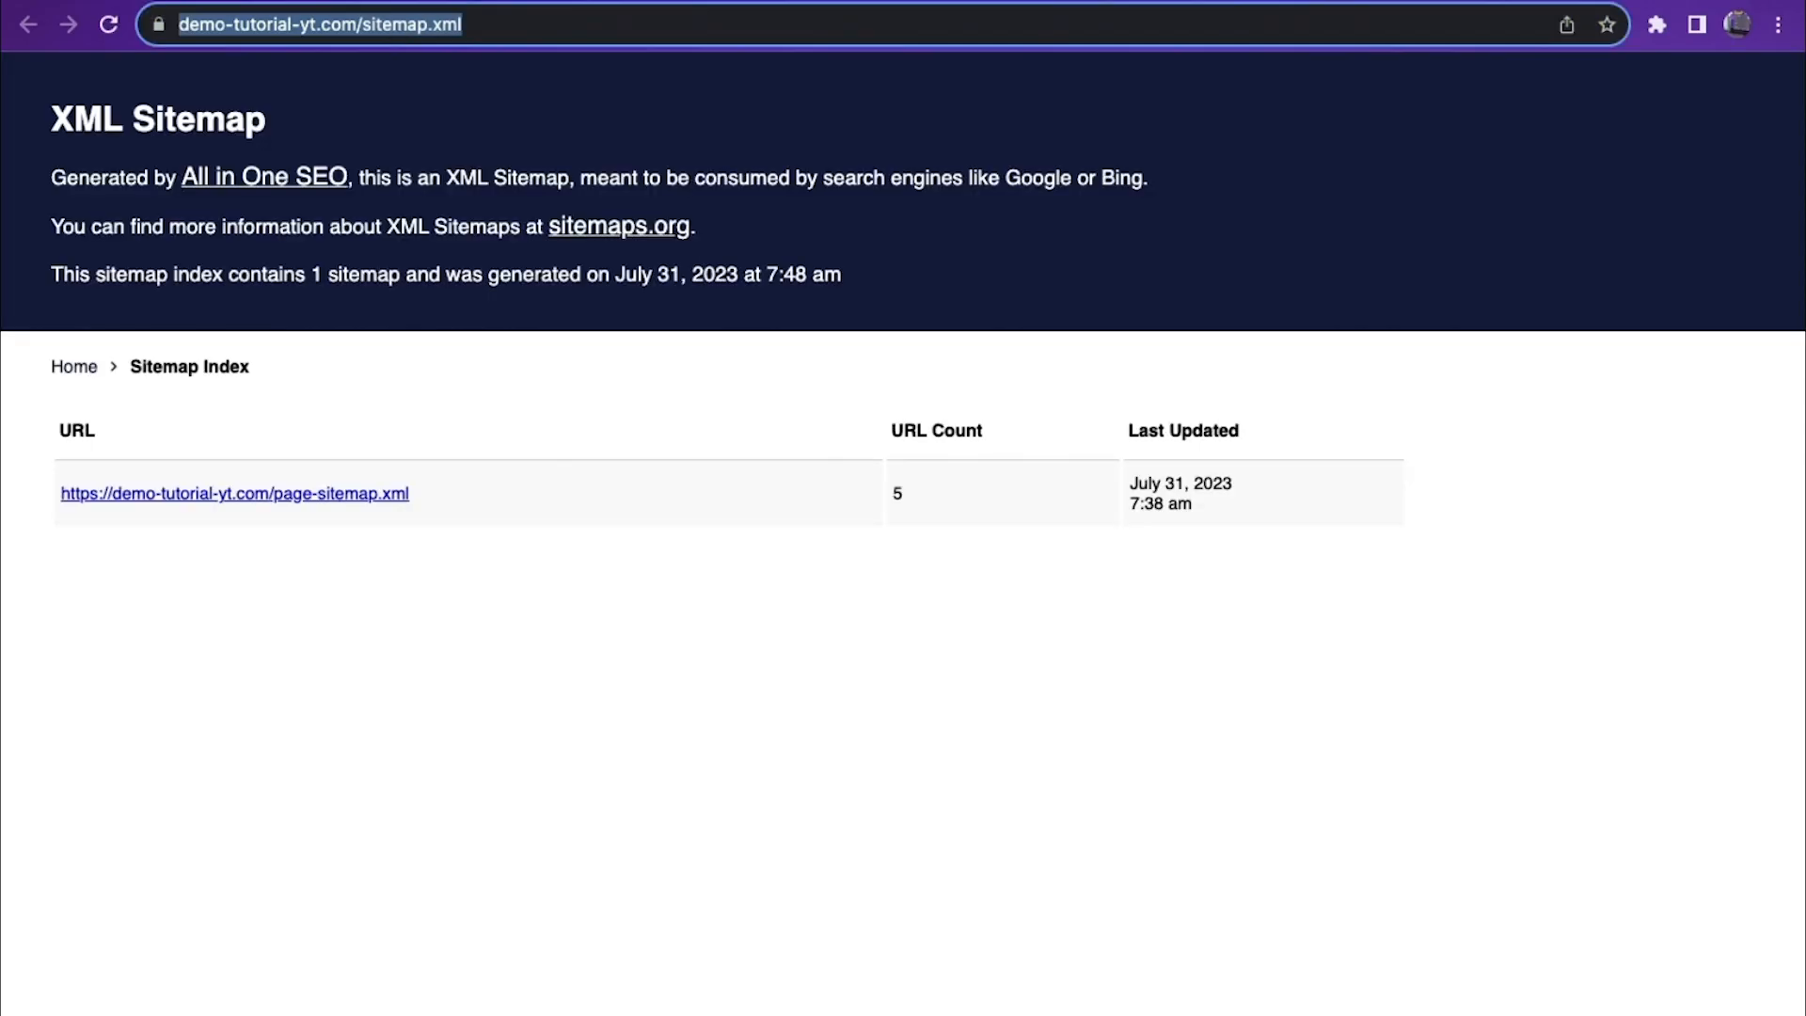
Step: Open Search Console's Sitemaps page from the Site Kit dashboard and remove the existing /sitemap.xml entry
key("ctrl+shift+Tab")
mouse_move(112, 174)
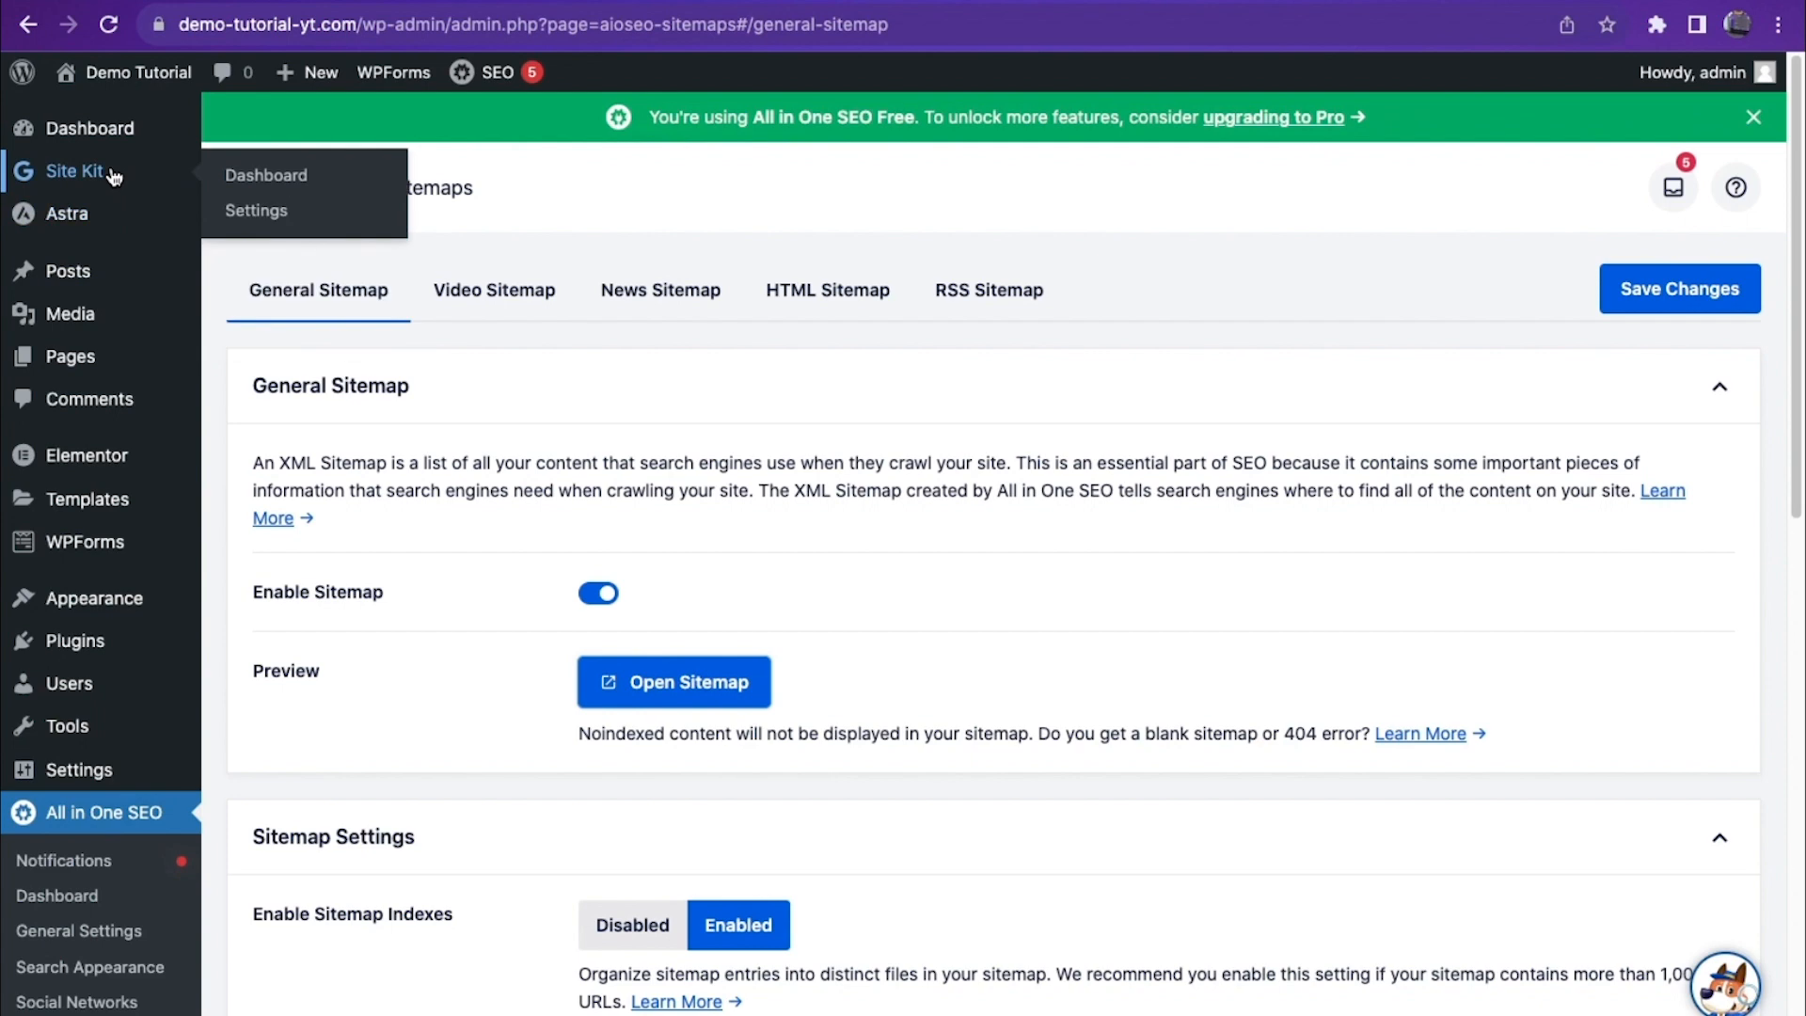
left_click(268, 174)
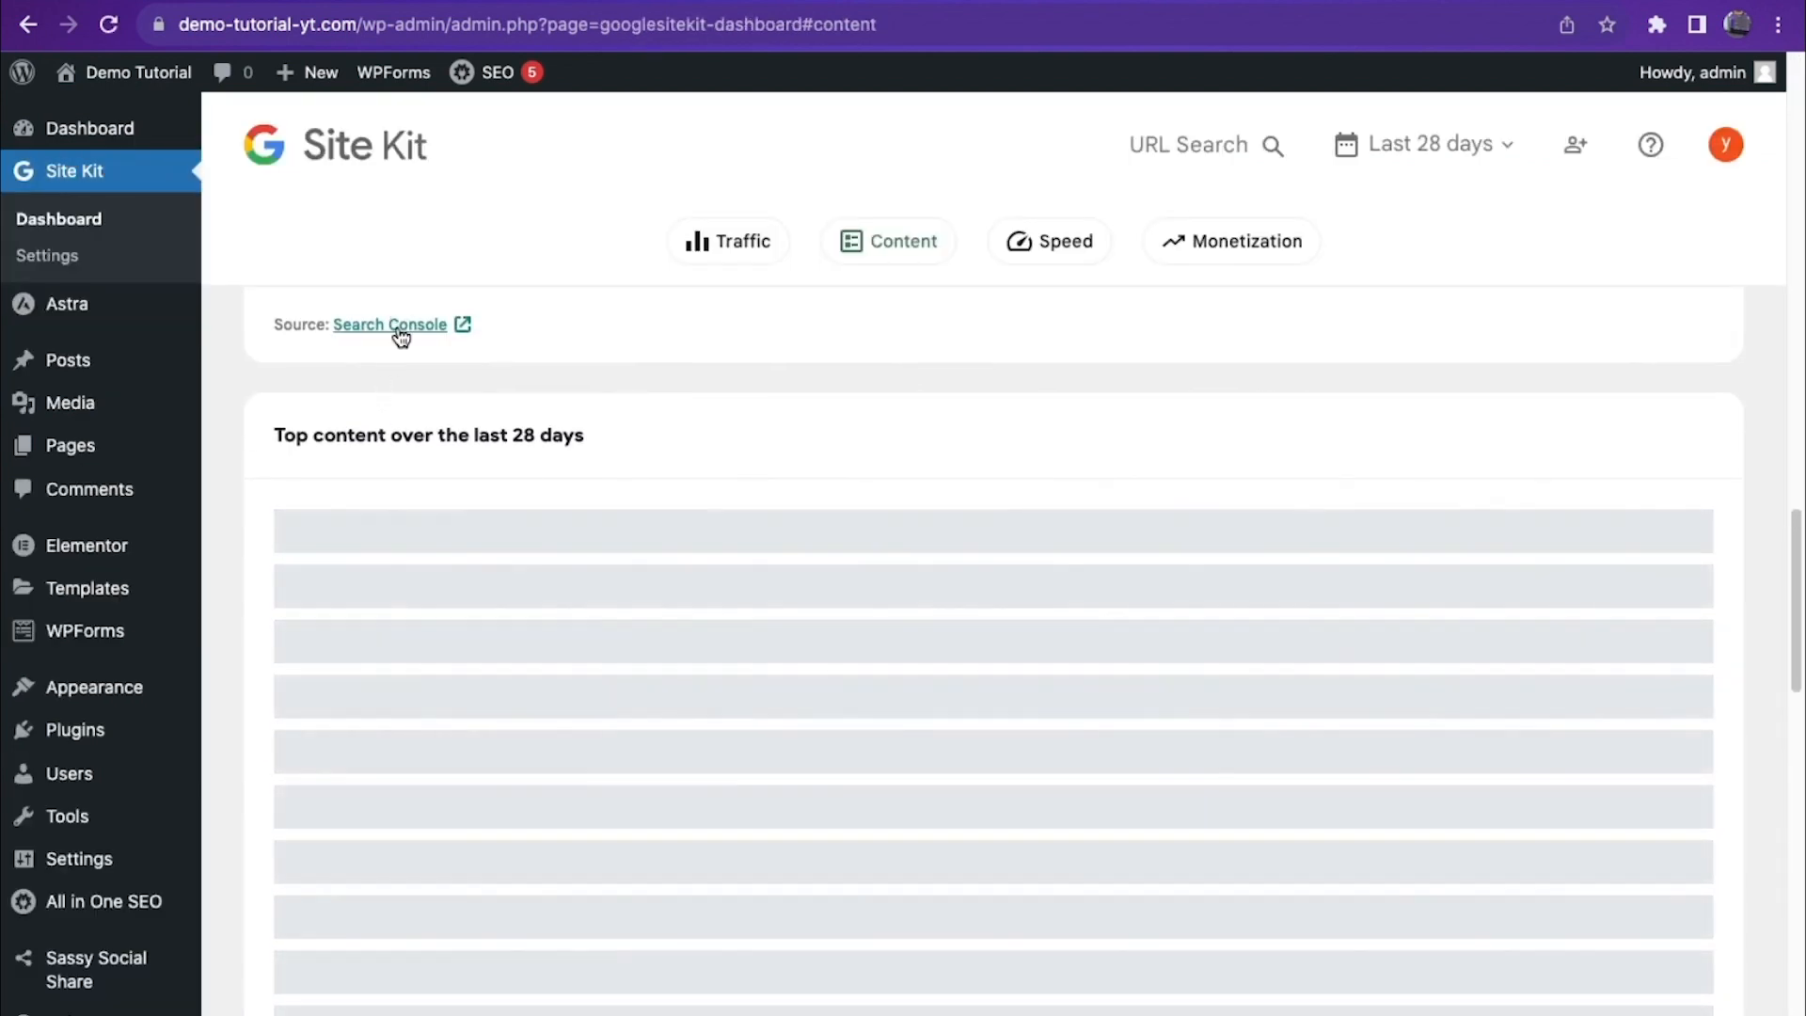
left_click(399, 333)
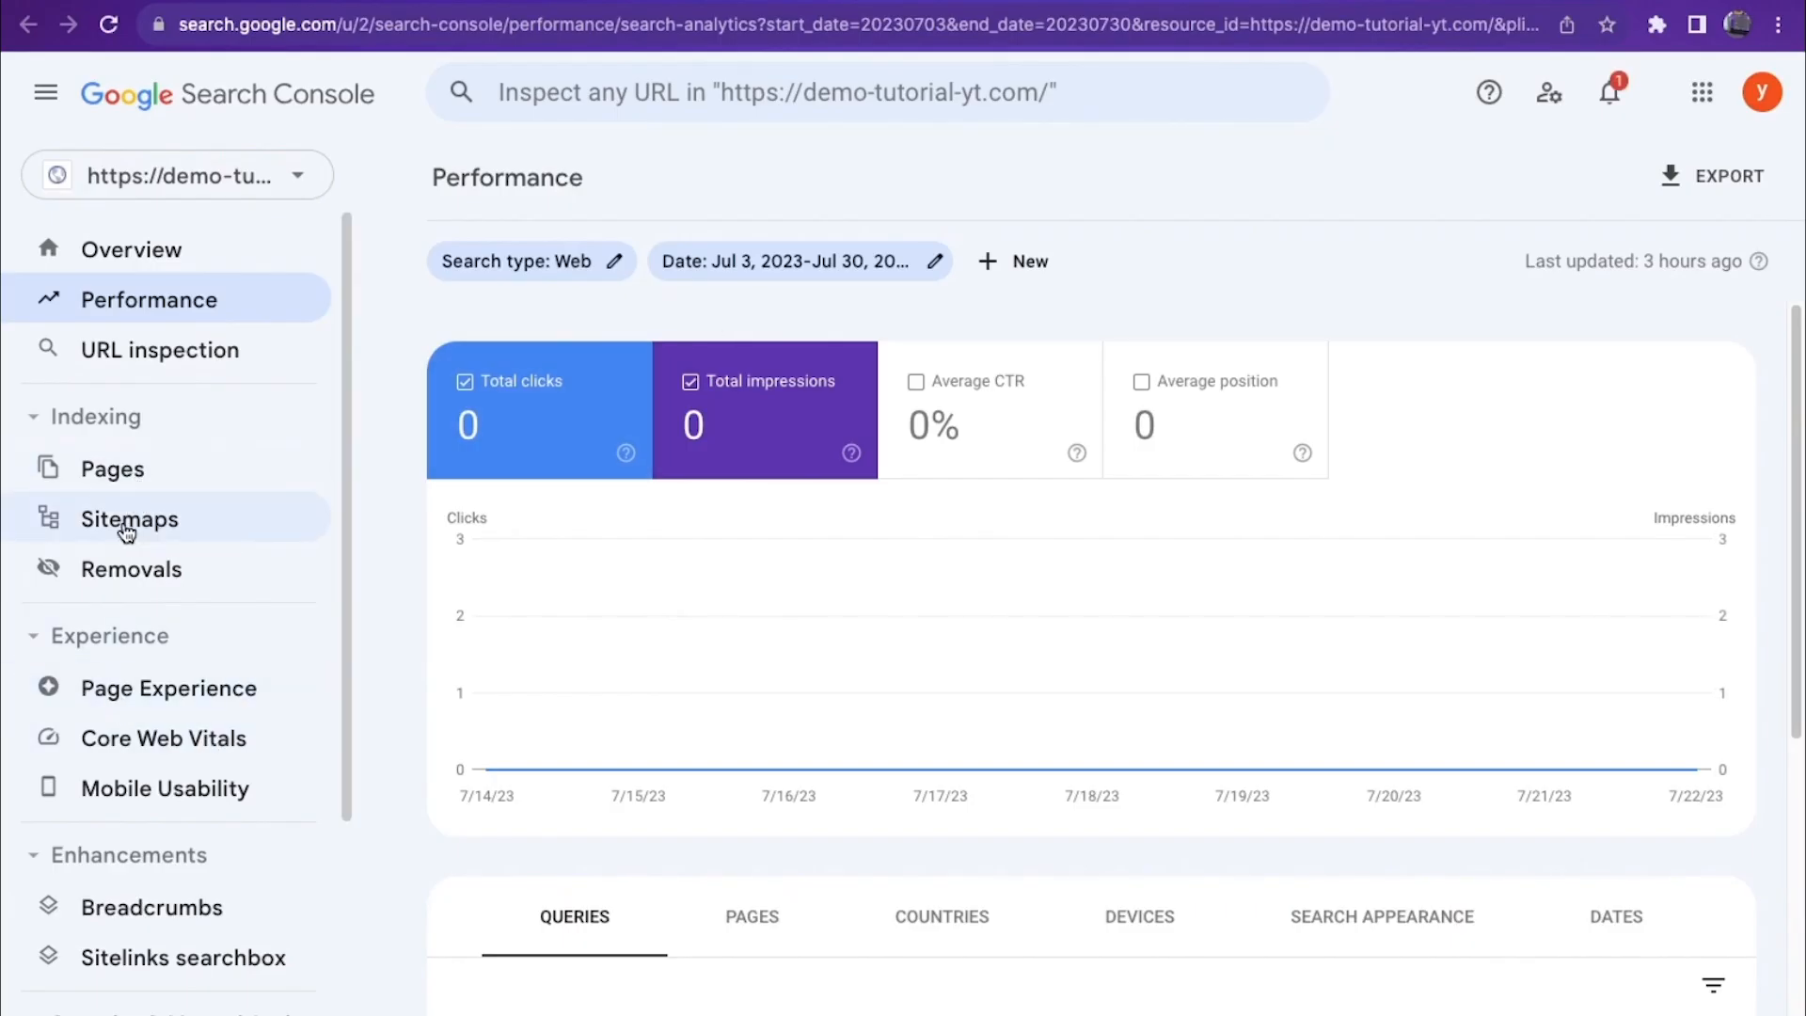
left_click(155, 527)
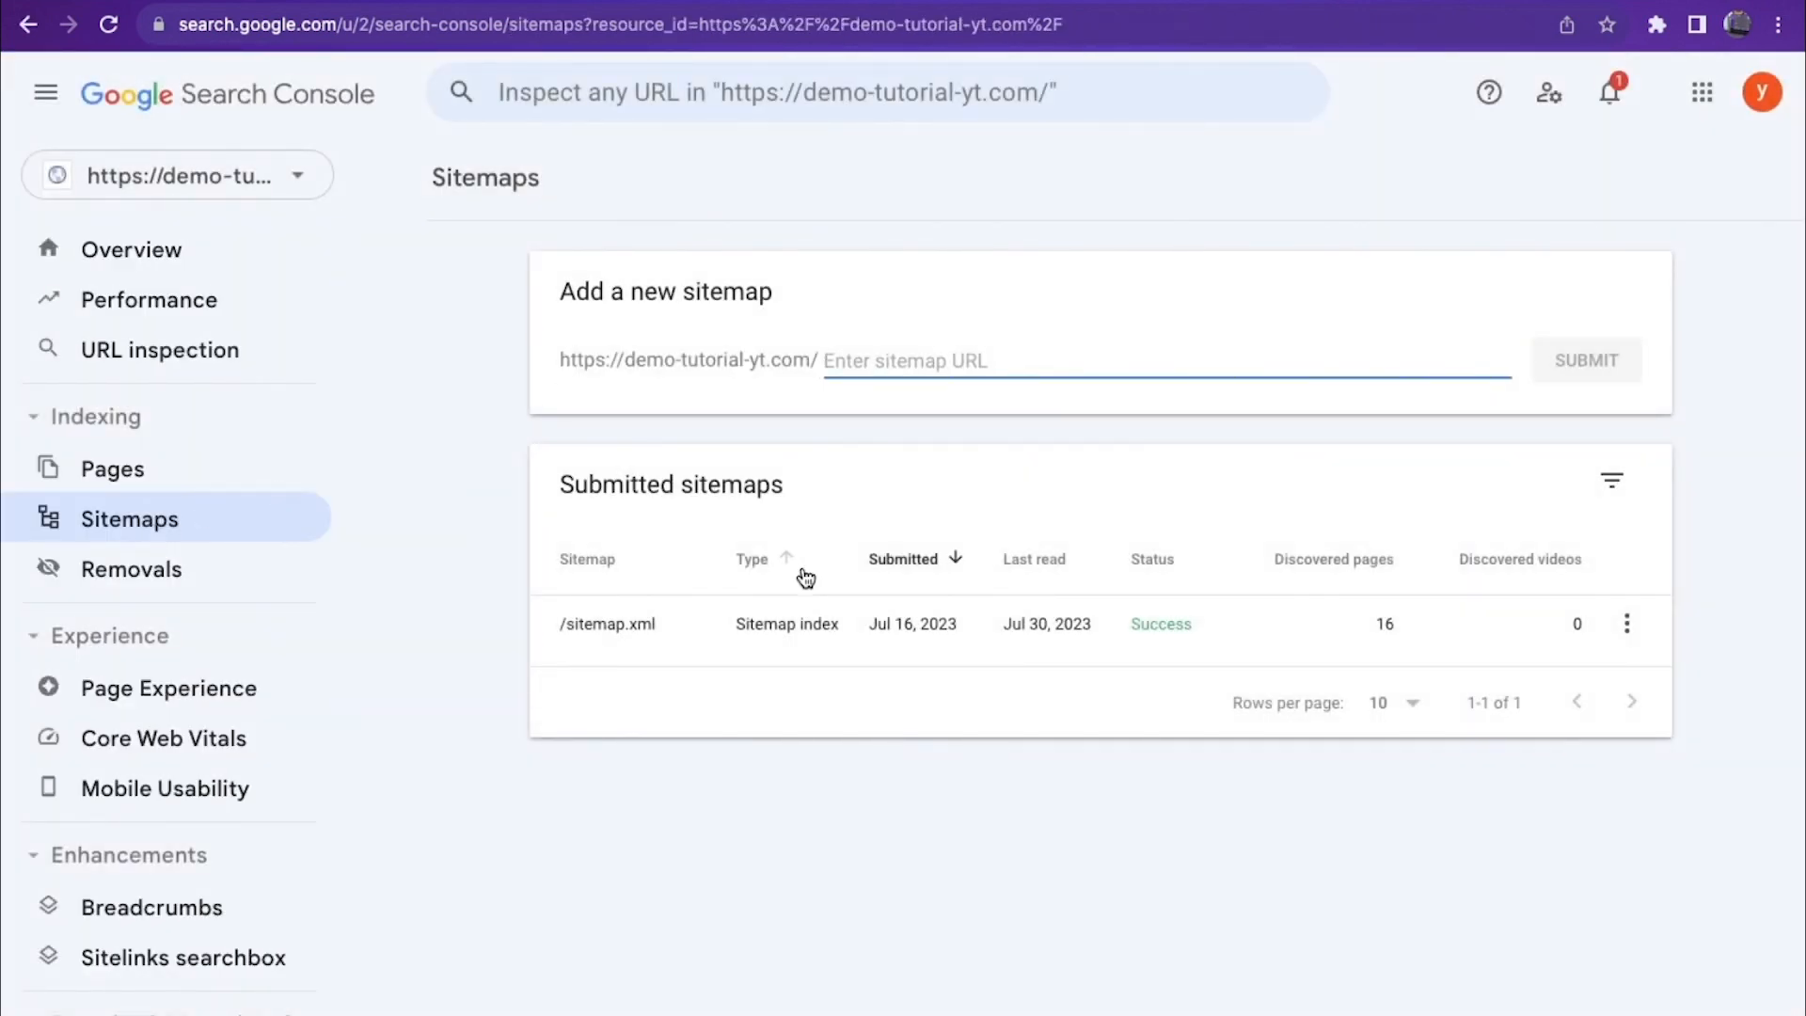
left_click(1014, 646)
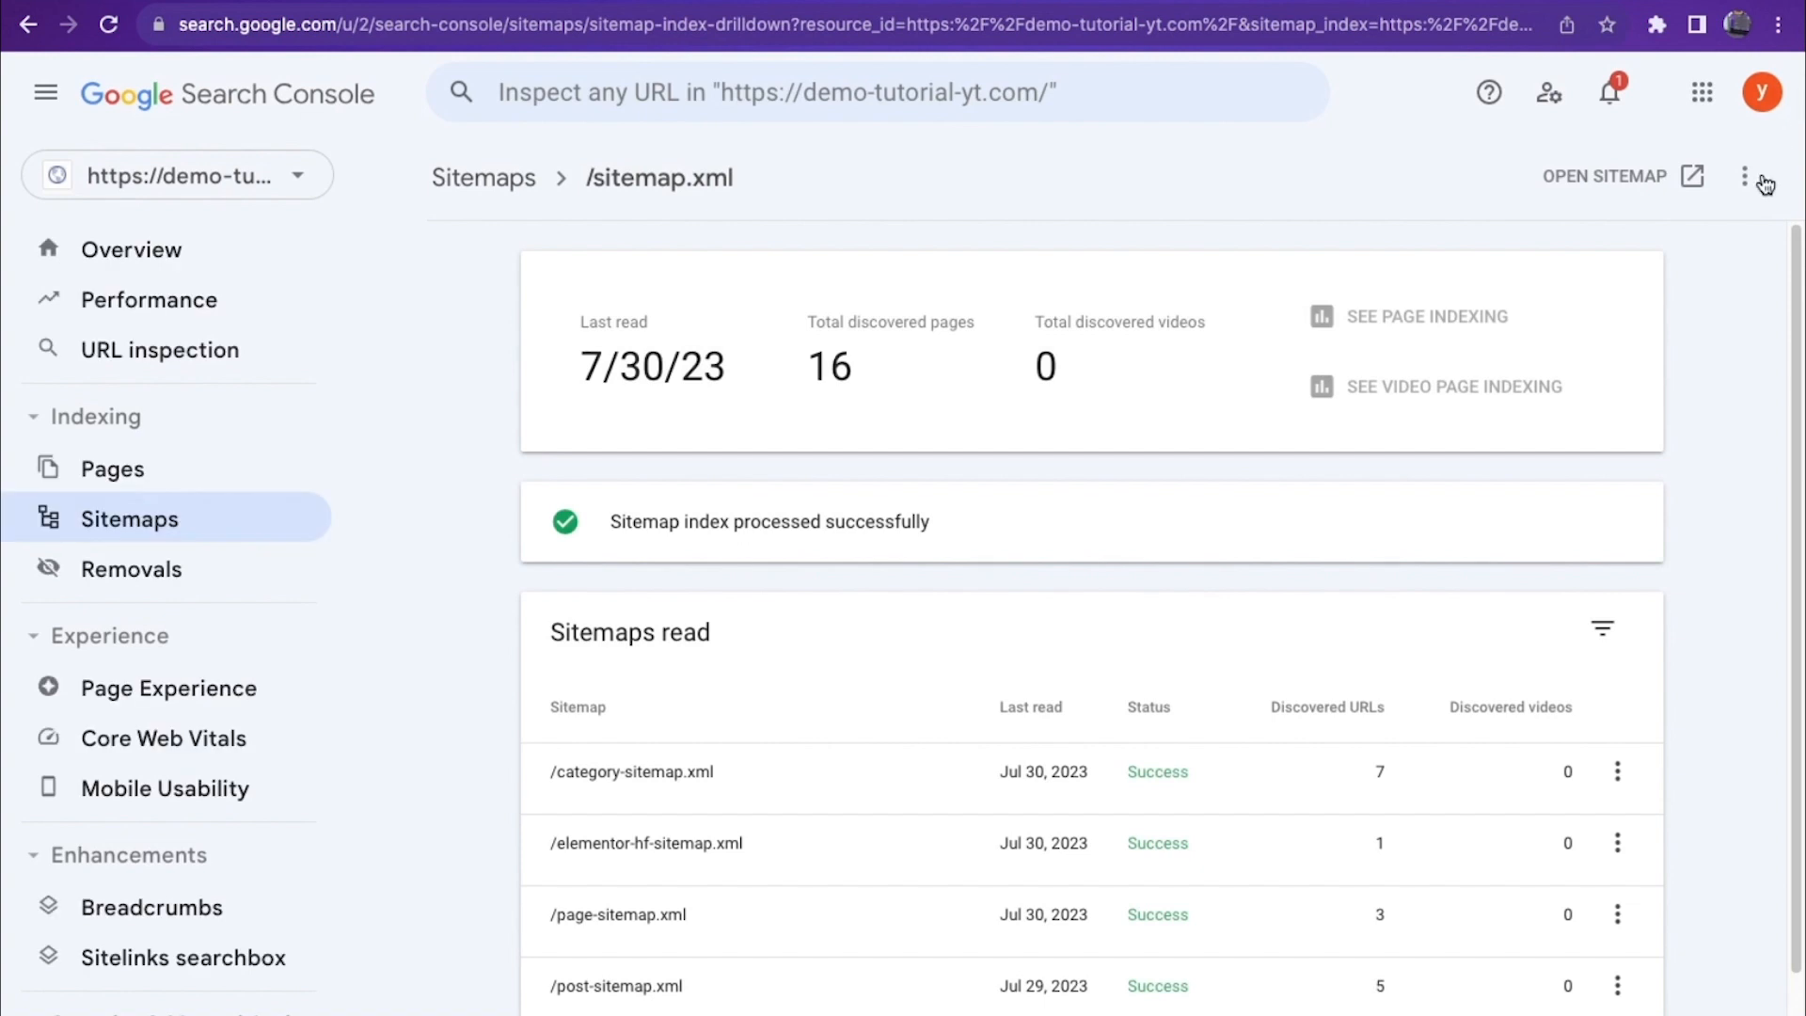
left_click(1742, 179)
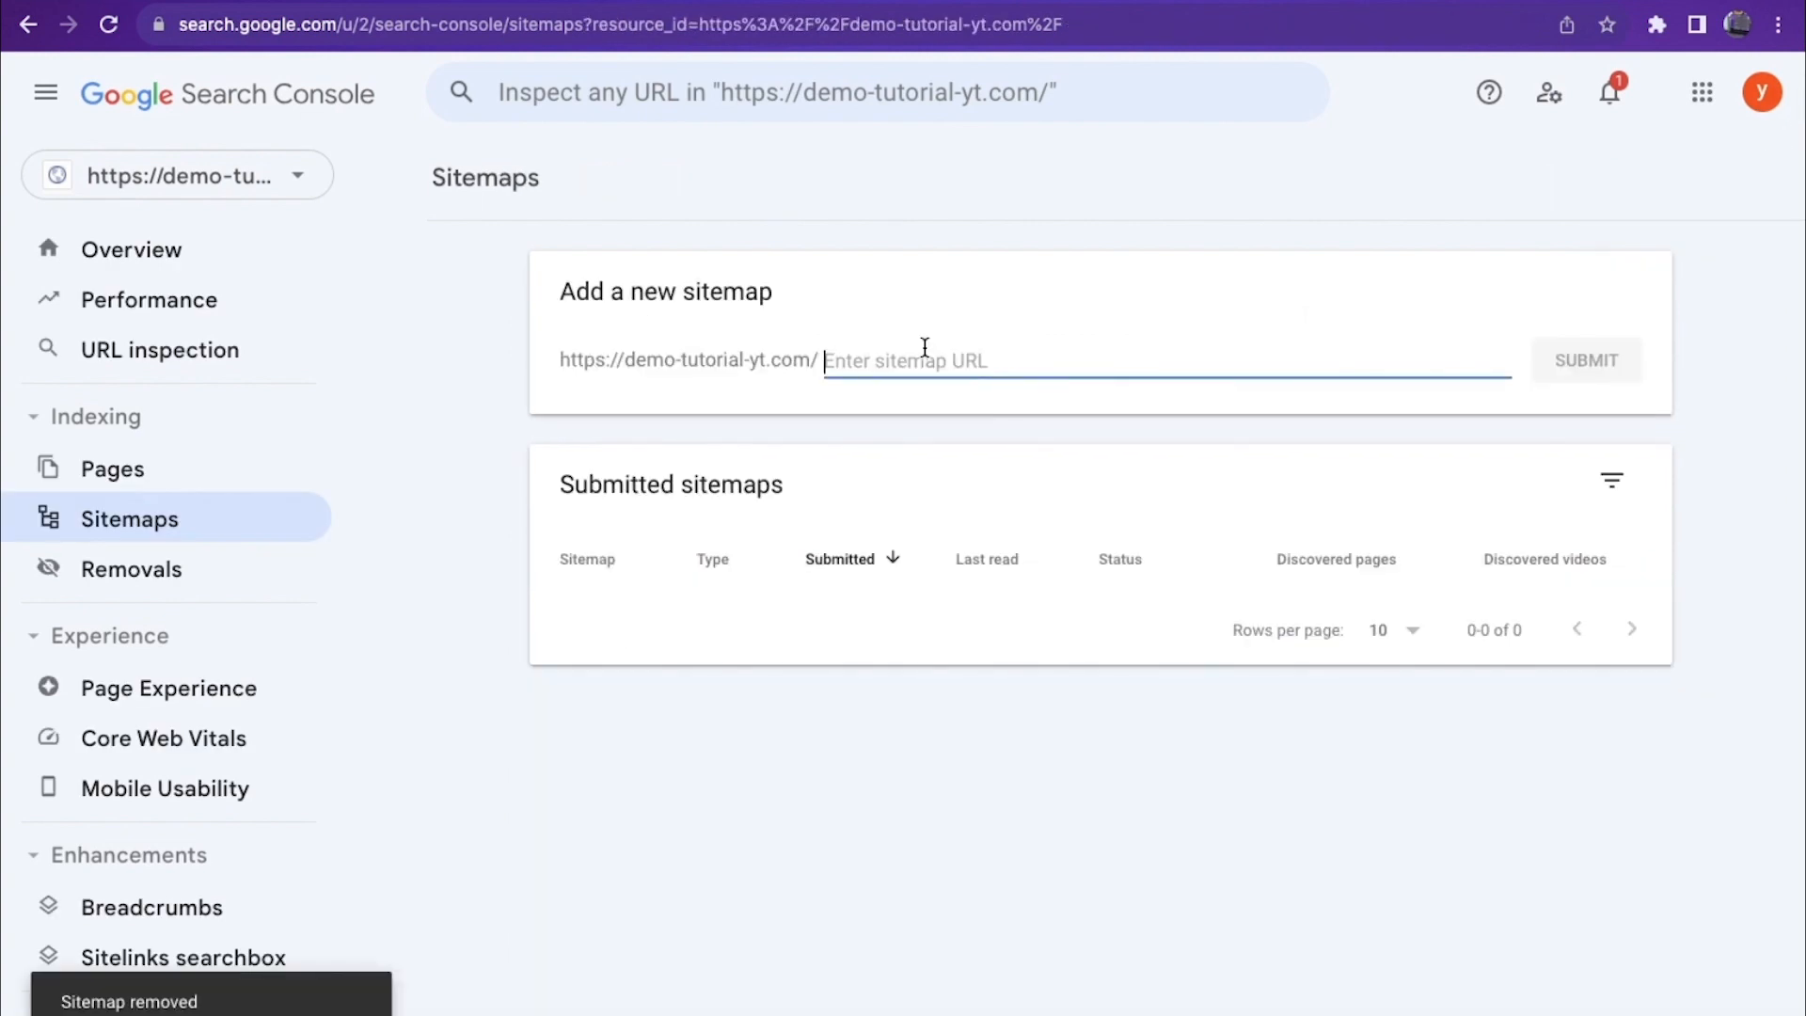
key("super+v")
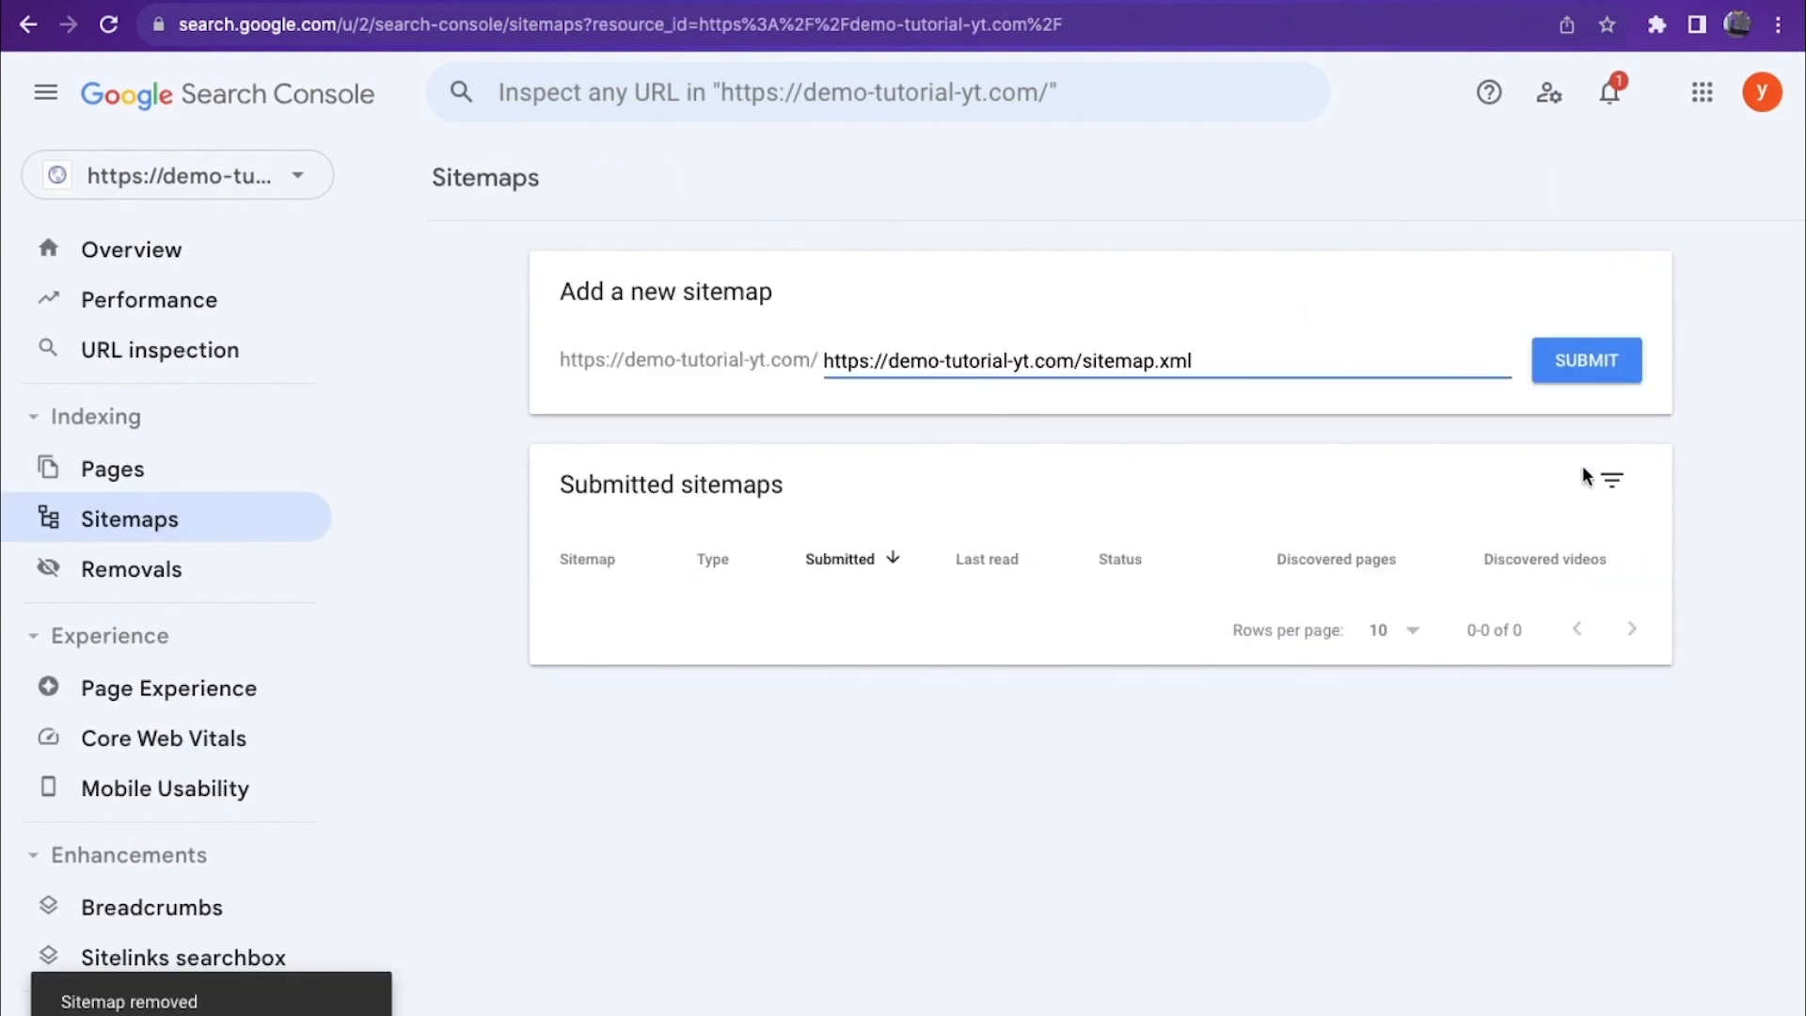
left_click(1586, 360)
left_click(1229, 665)
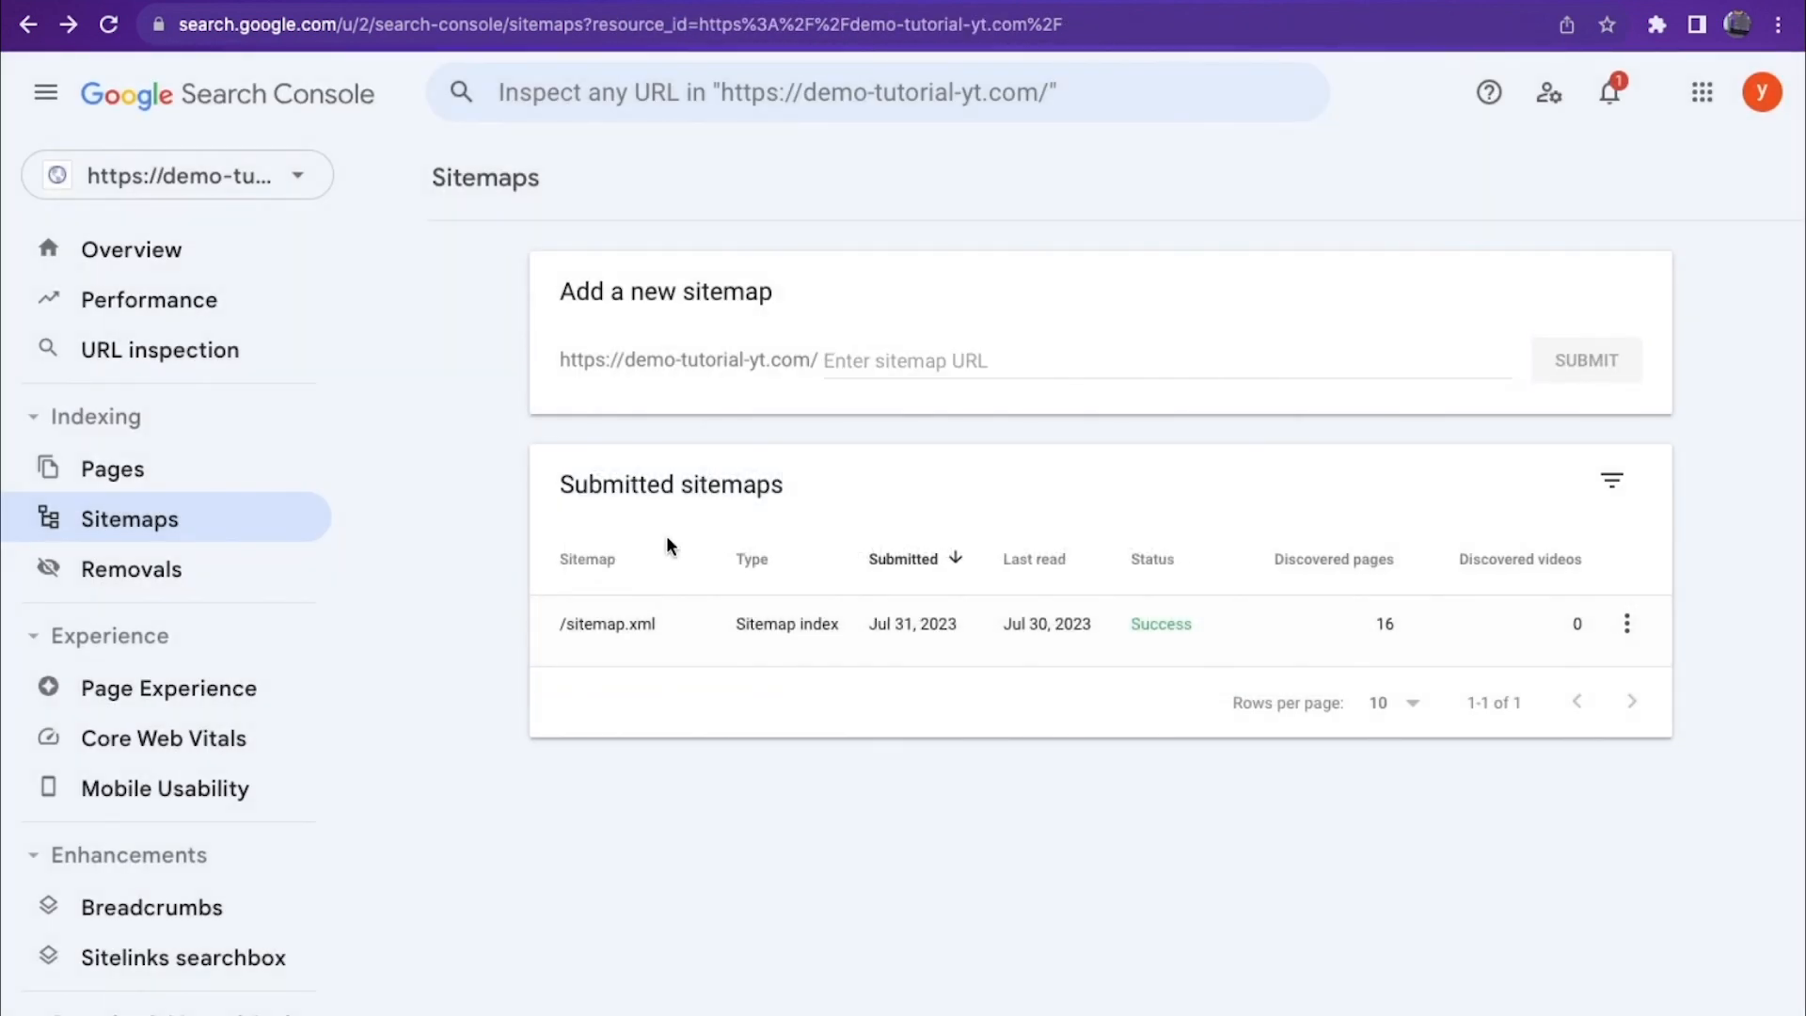
left_click(1381, 626)
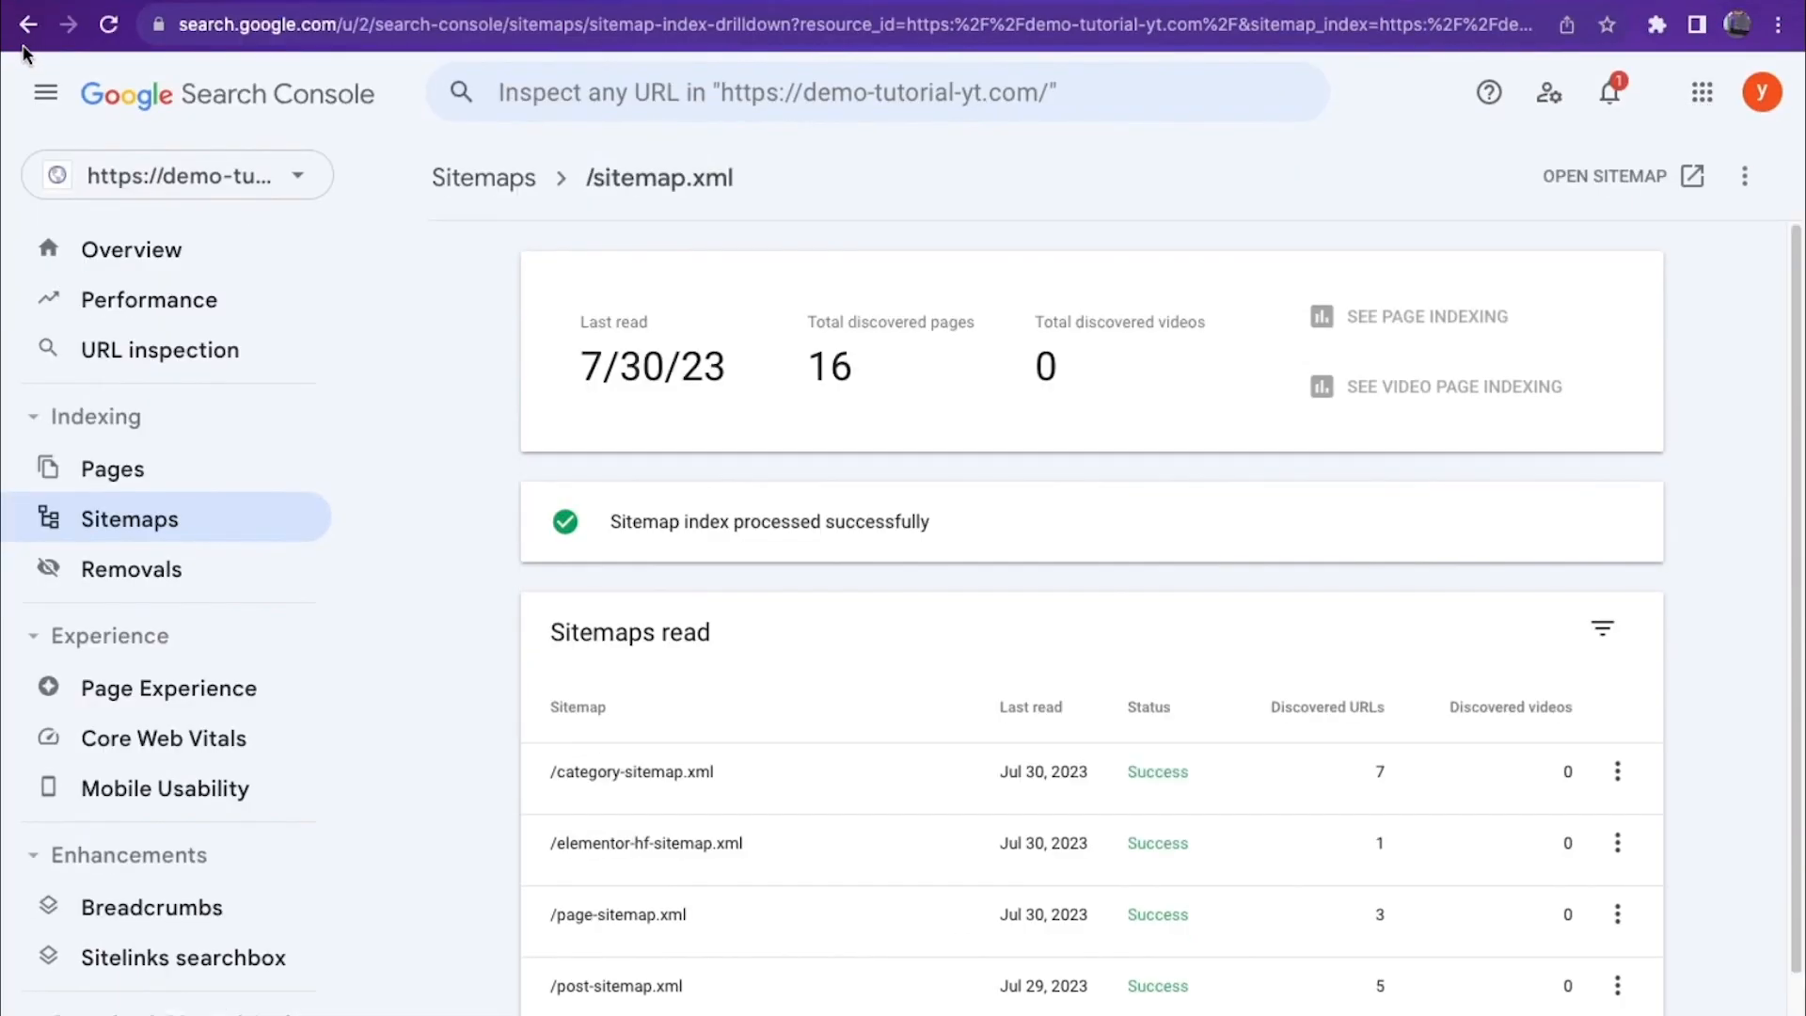
left_click(30, 24)
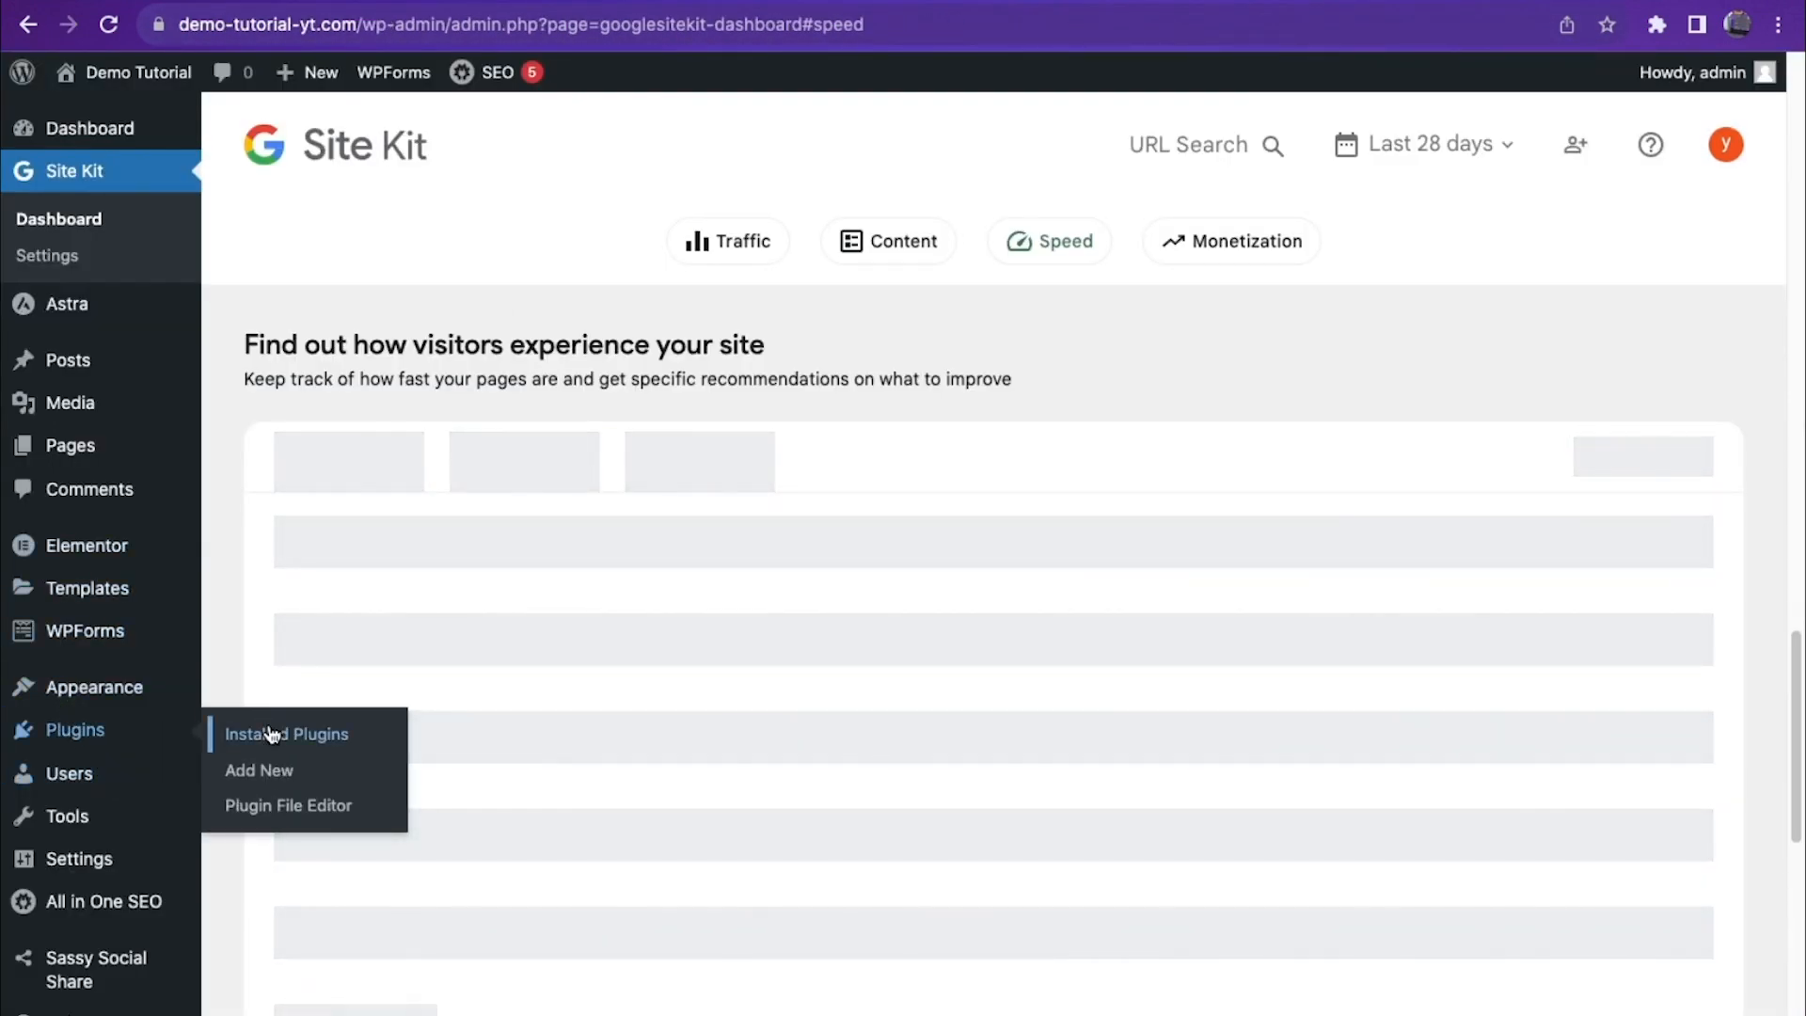
Step: Activate the installed Google Analytics for WordPress by MonsterInsights plugin
left_click(237, 732)
left_click_drag(305, 732, 682, 732)
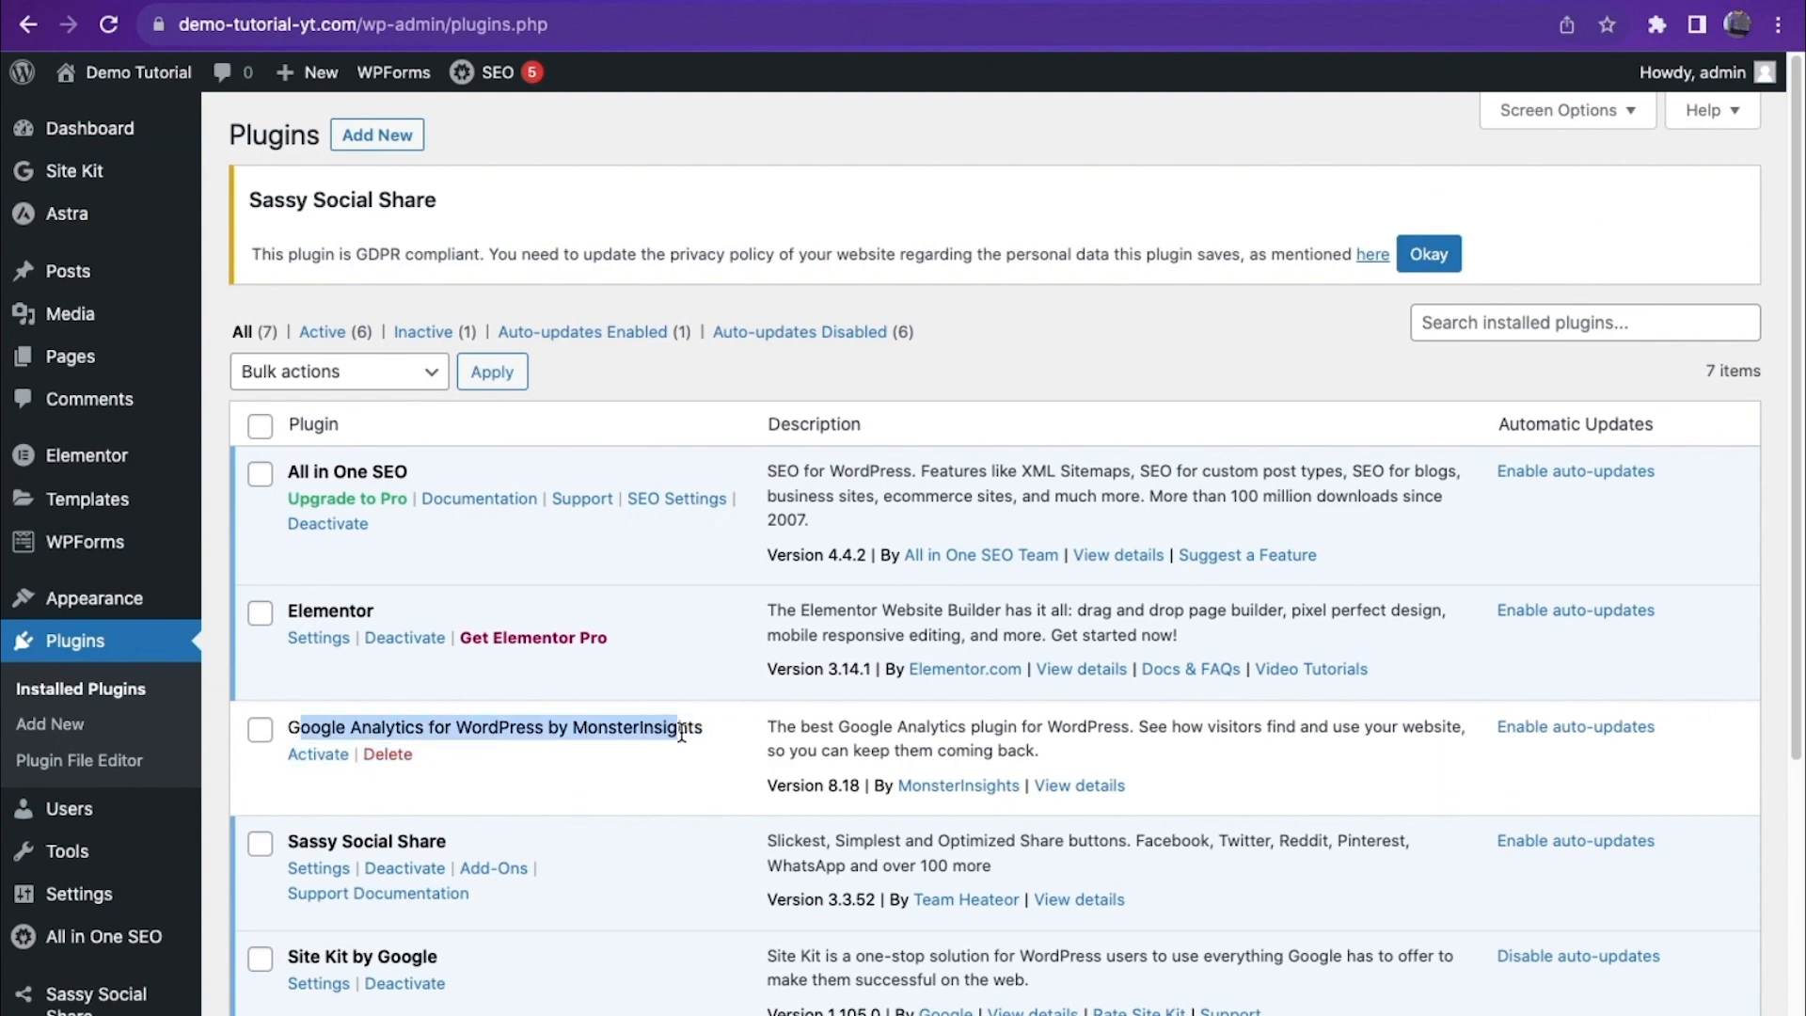
left_click(319, 755)
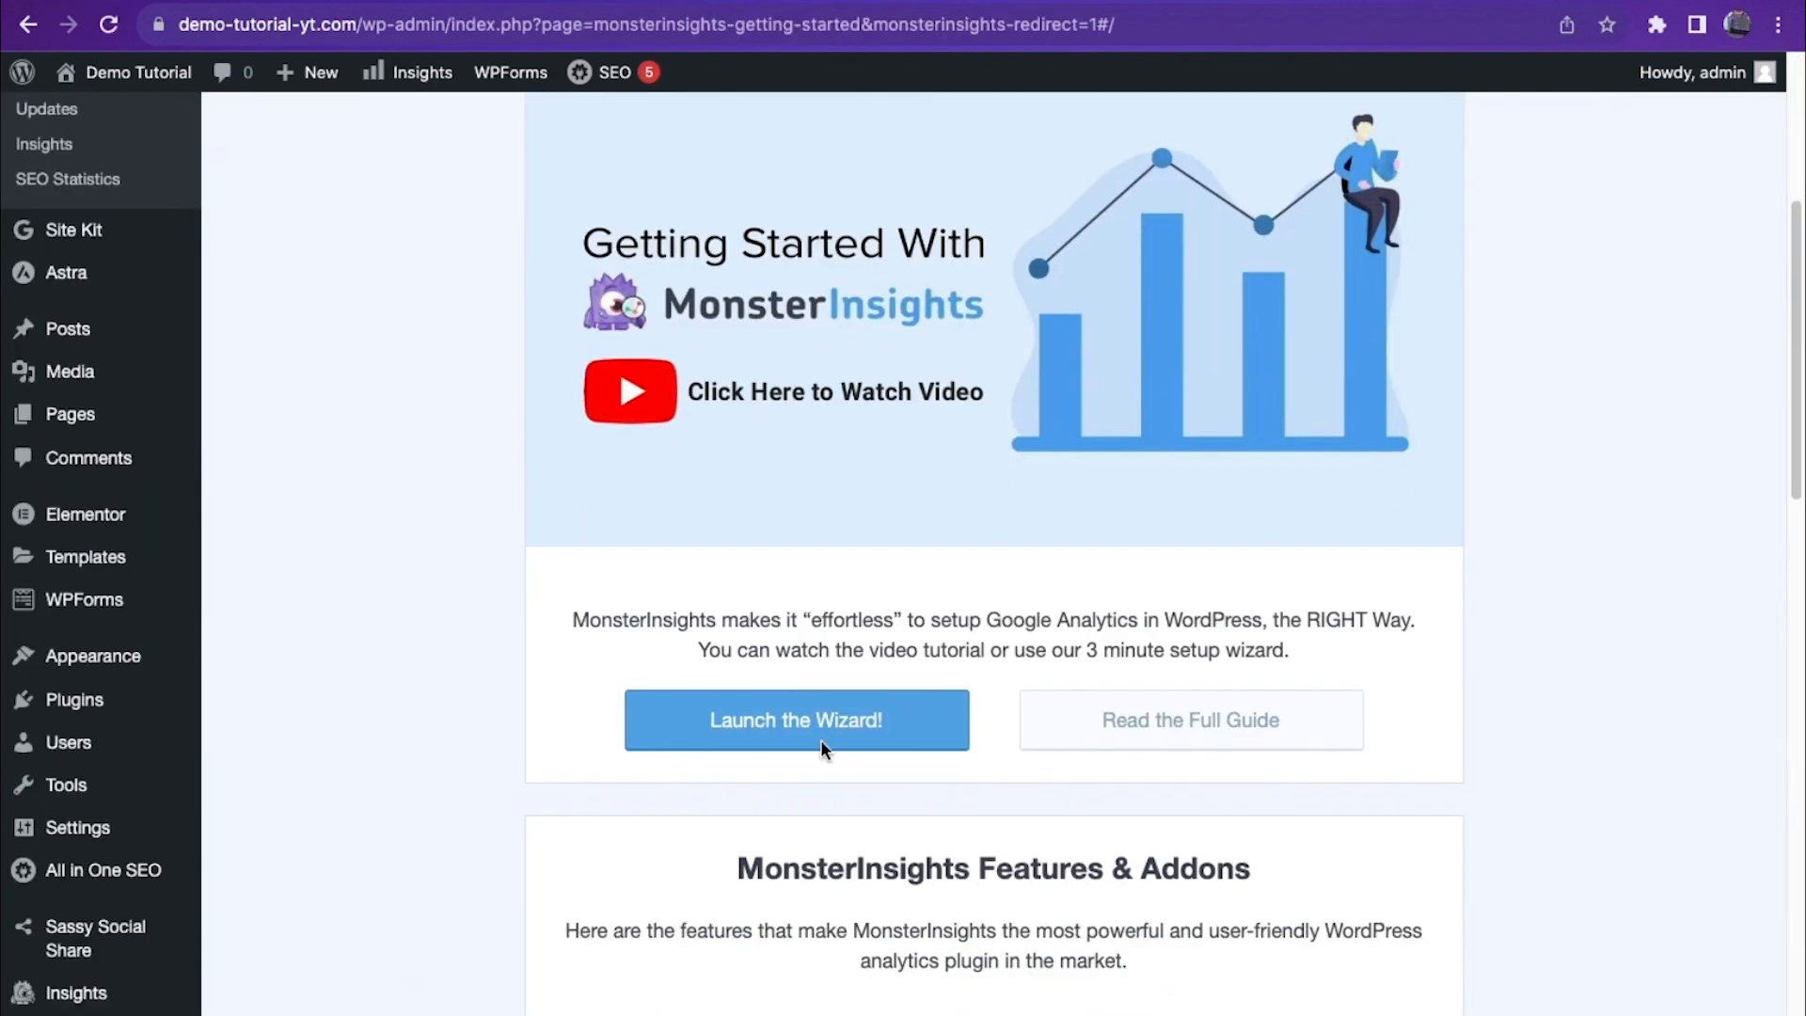
Step: Launch the MonsterInsights wizard for a Business Website and connect it to the Google account, granting the requested access
left_click(766, 726)
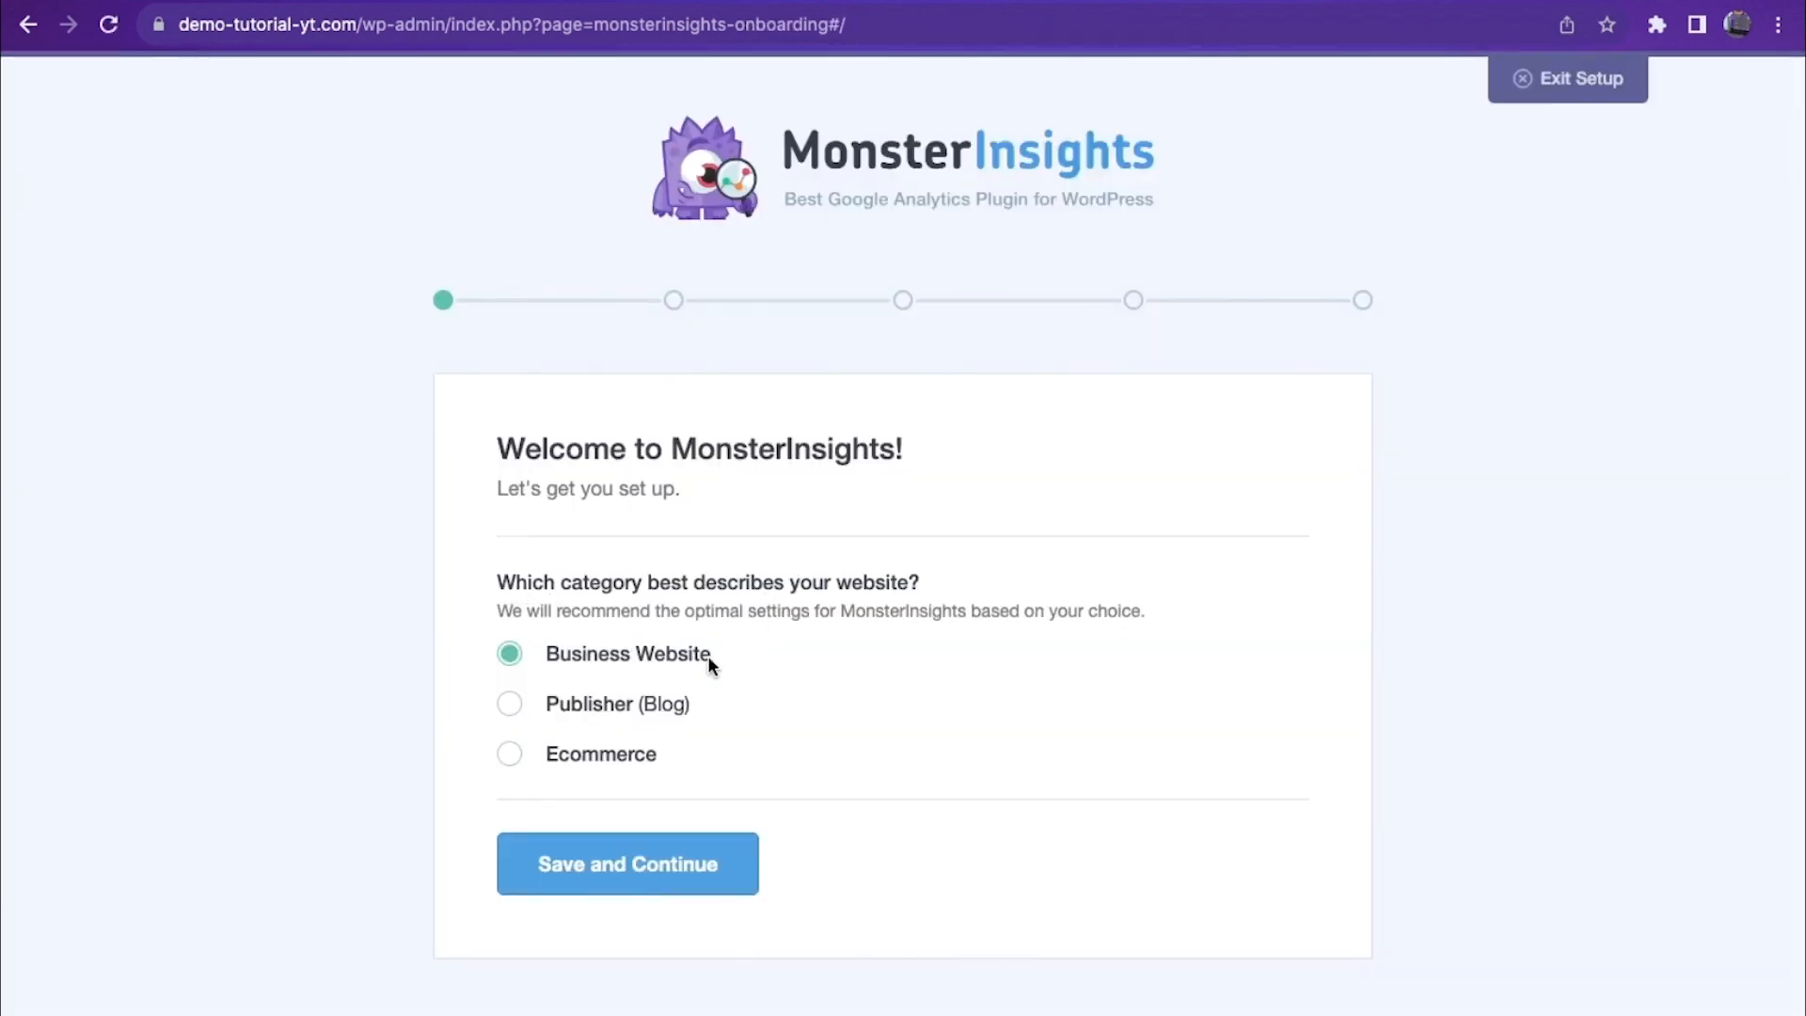
left_click(651, 862)
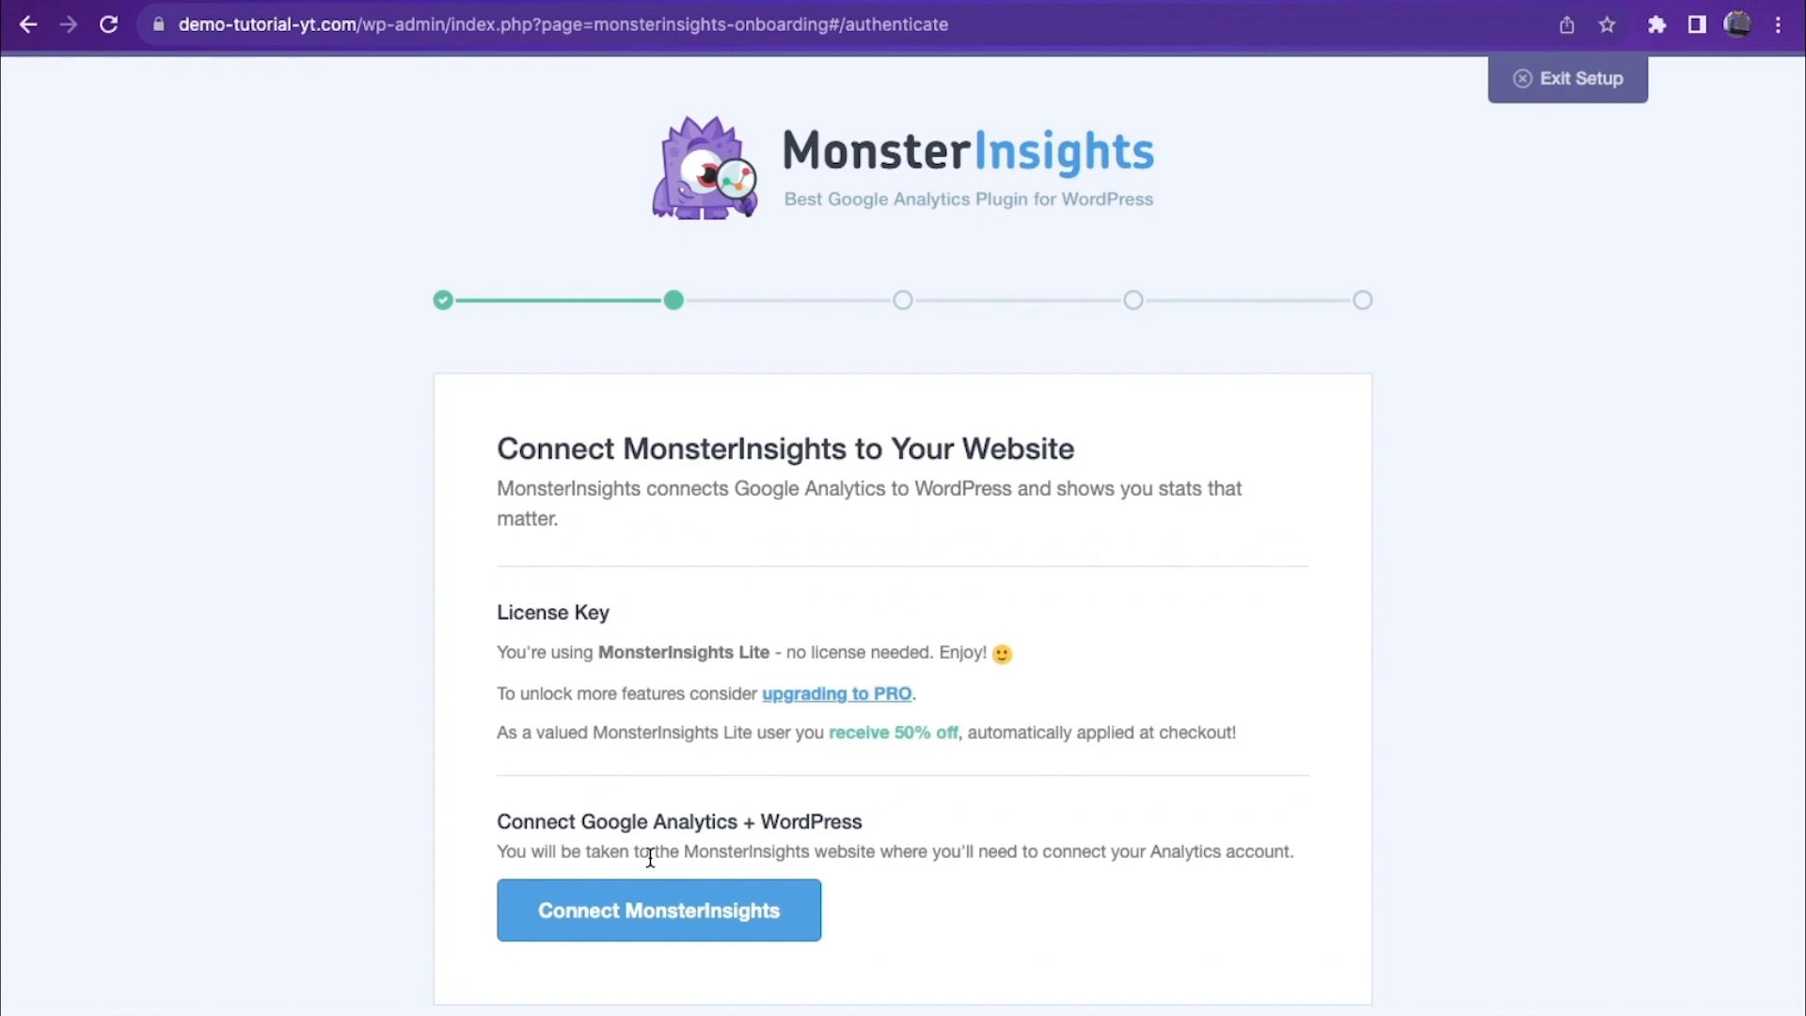
left_click(661, 911)
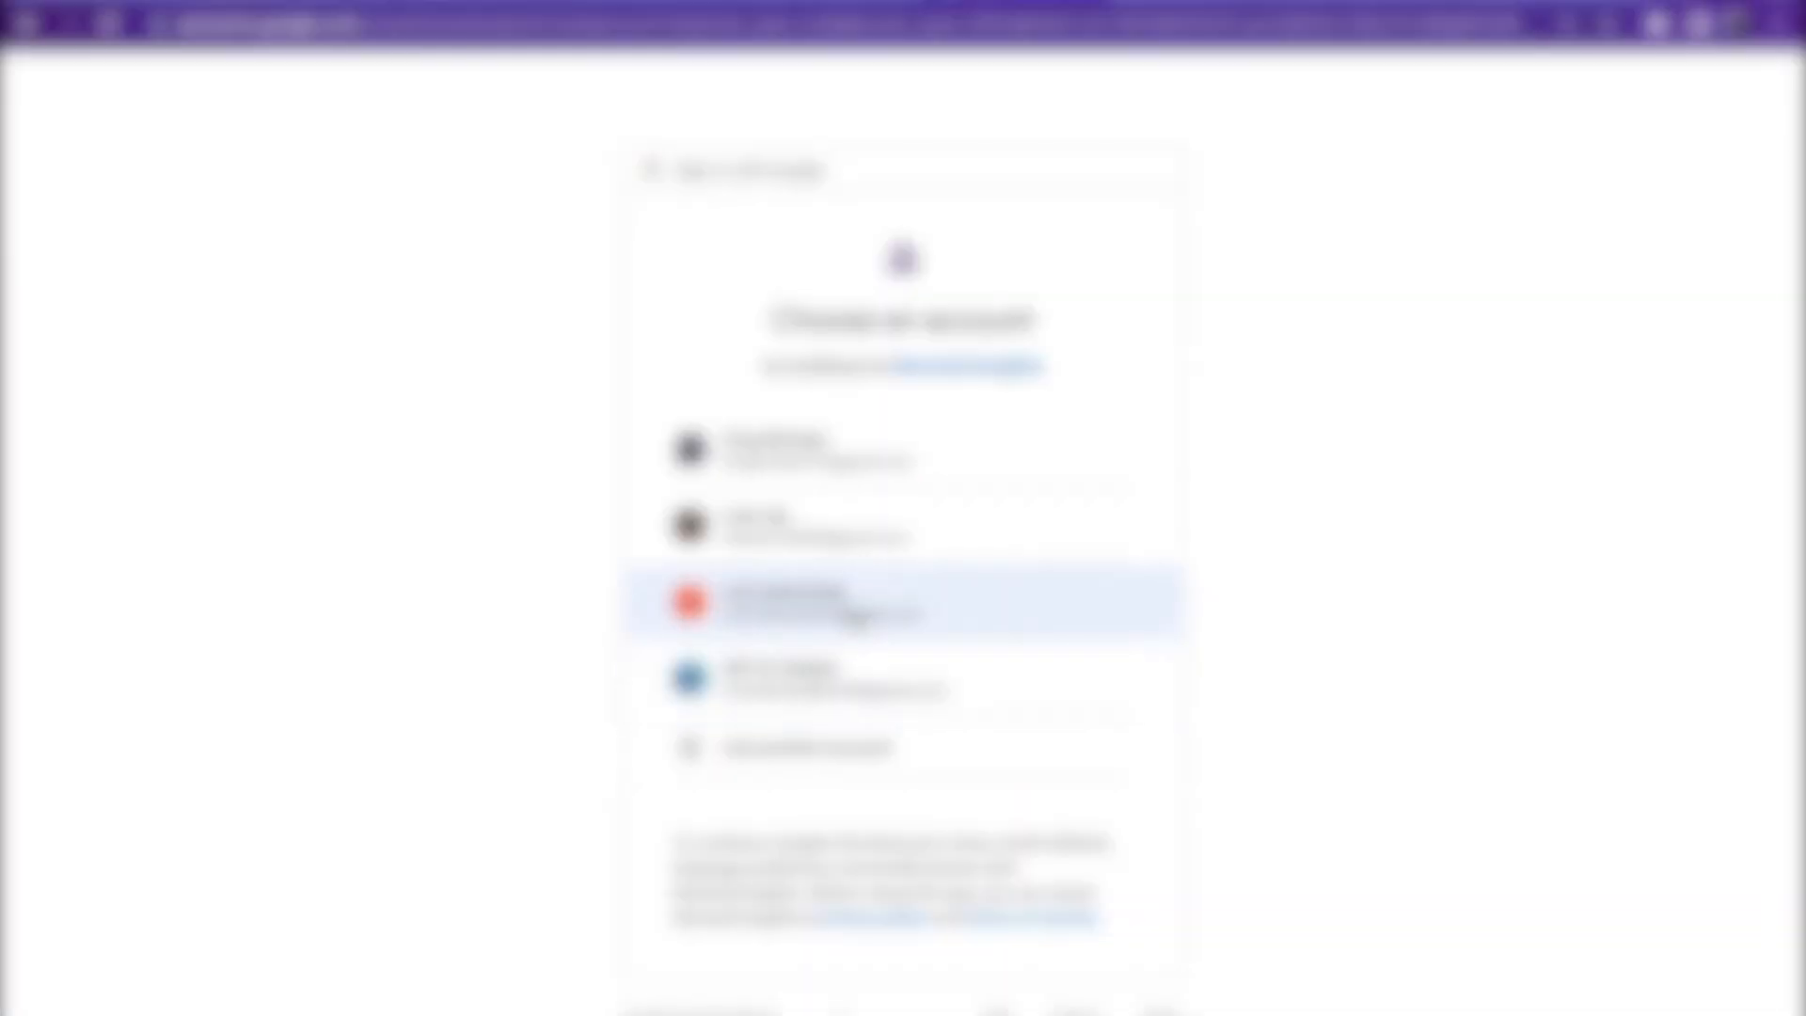
left_click(841, 613)
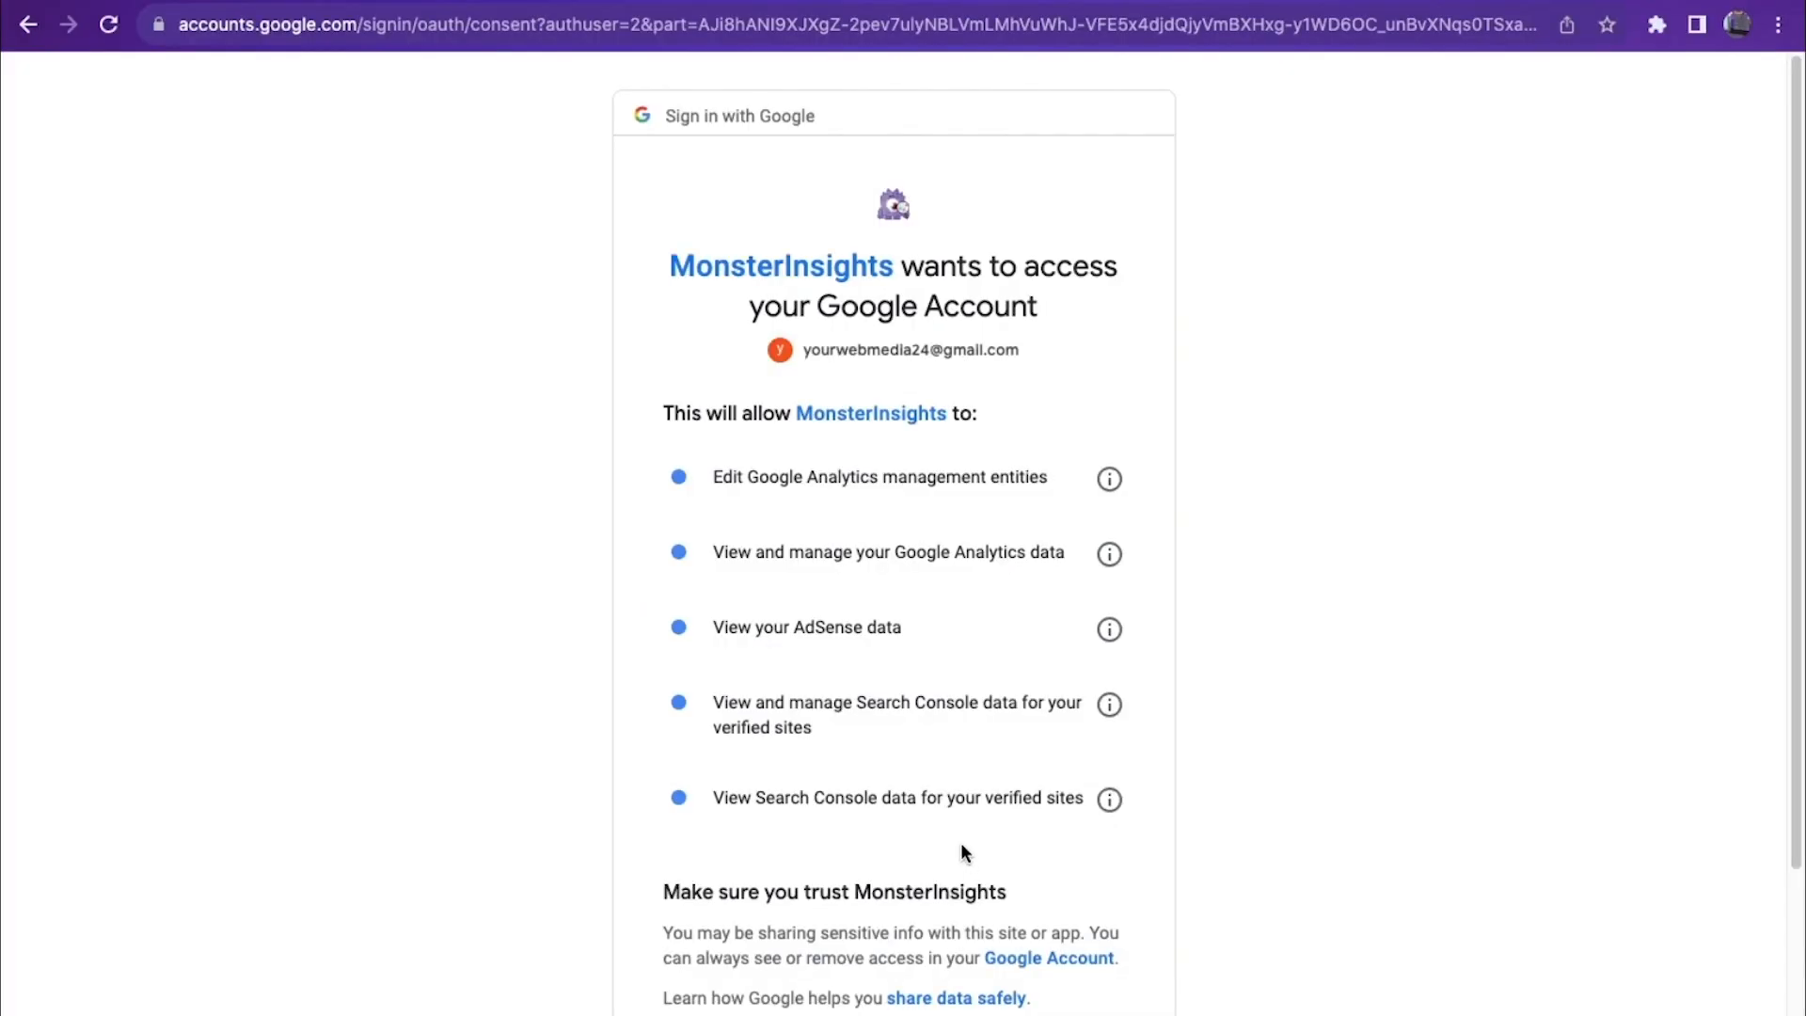
scroll(962, 843, "down", 5)
left_click(1005, 903)
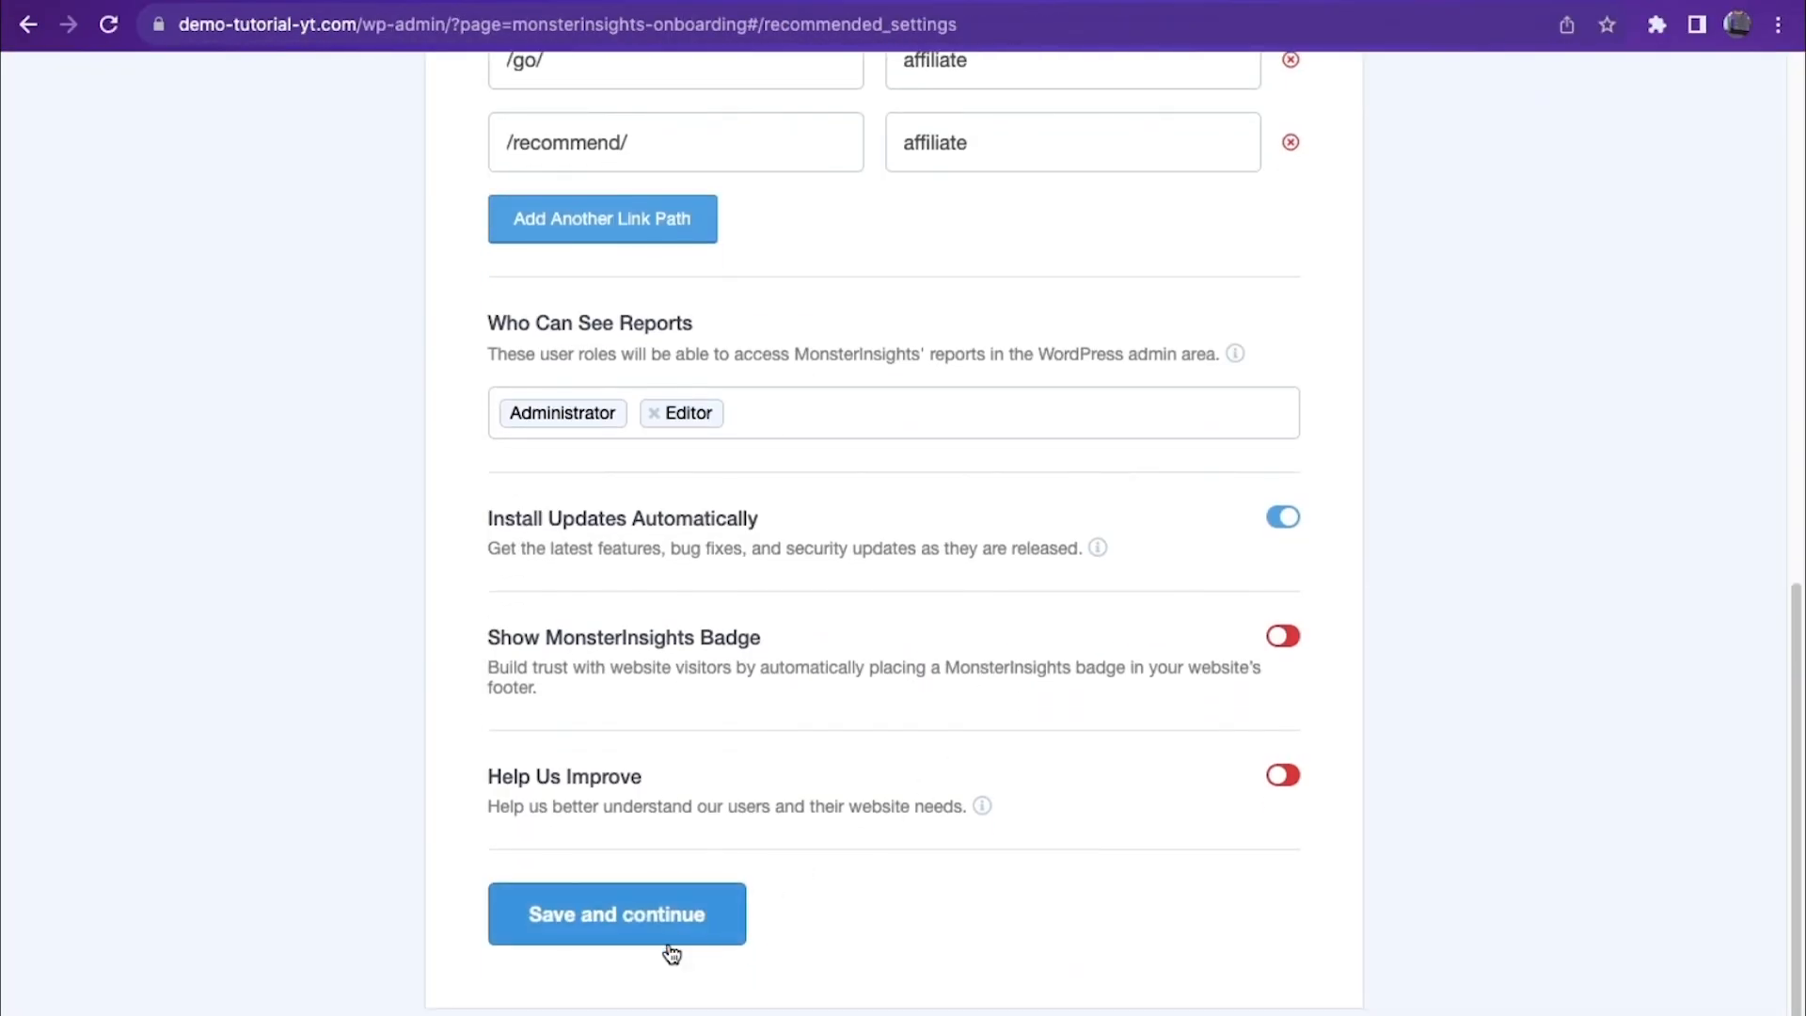
Step: Save the recommended MonsterInsights settings, deselect Collect User Feedback and Conversion Tools, and complete the setup wizard
left_click(634, 914)
scroll(637, 914, "down", 8)
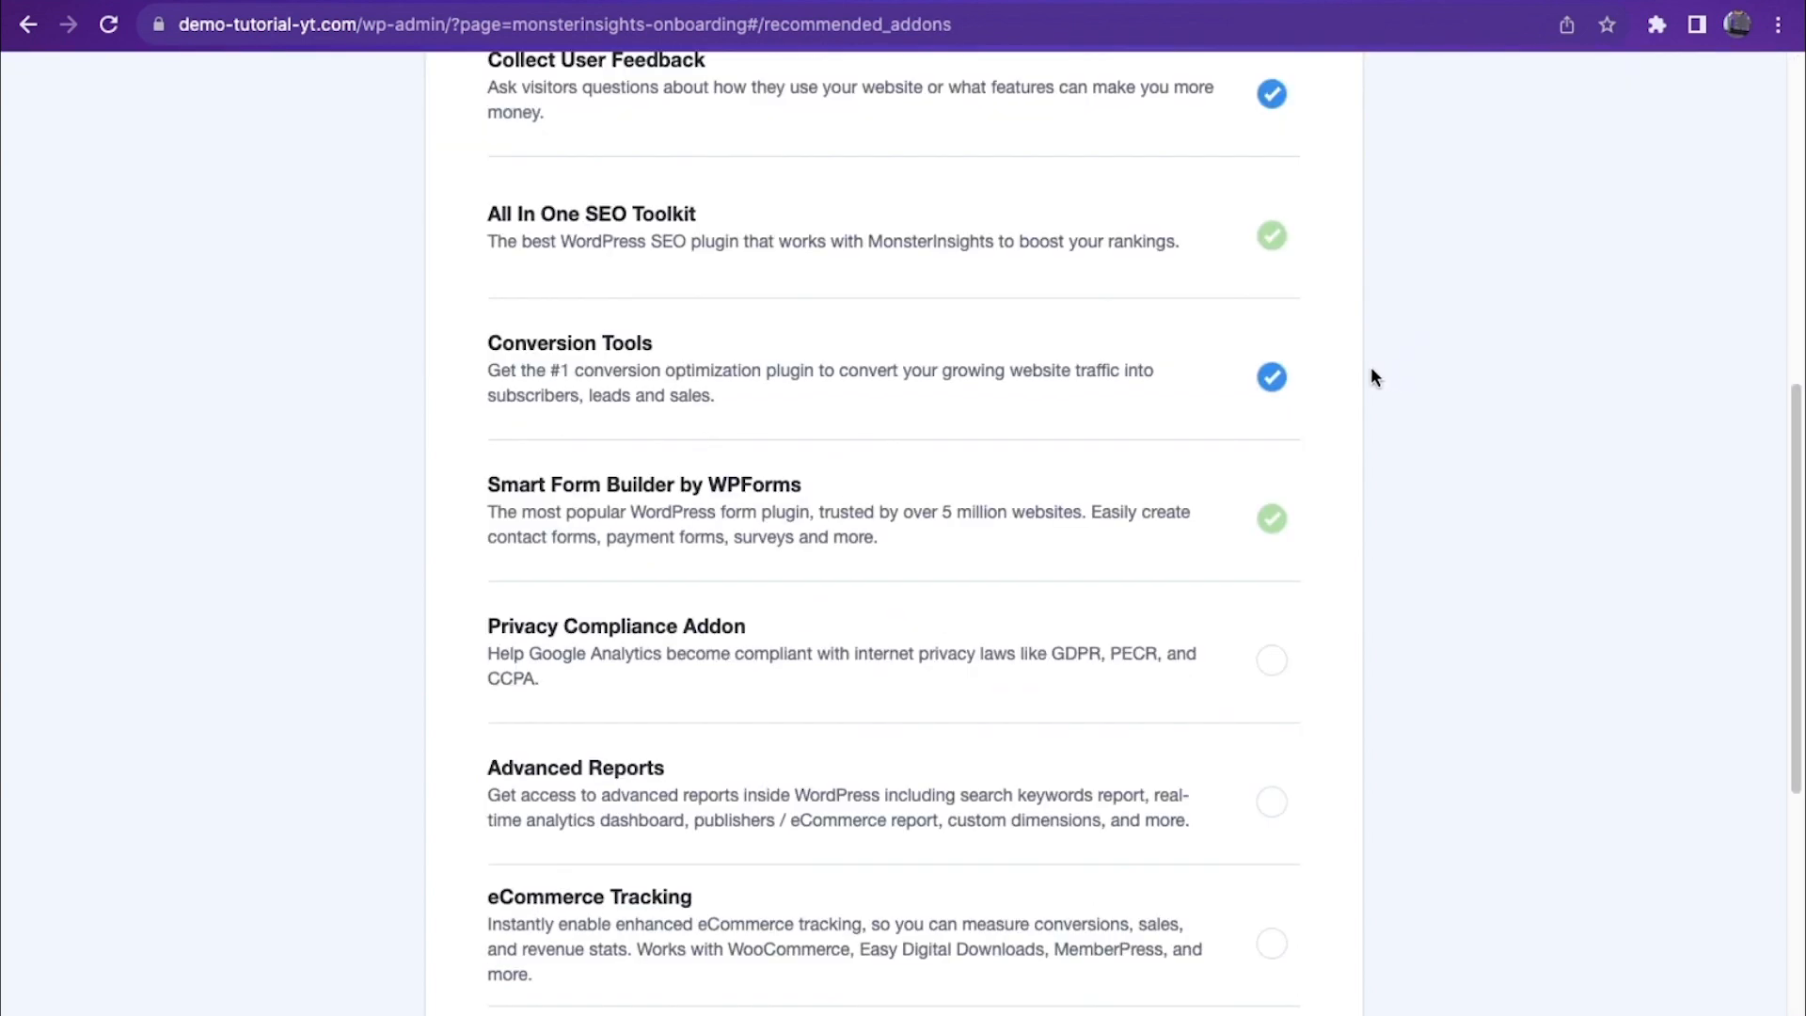
left_click(1370, 372)
left_click(1272, 101)
scroll(1272, 105, "up", 5)
scroll(1241, 545, "down", 10)
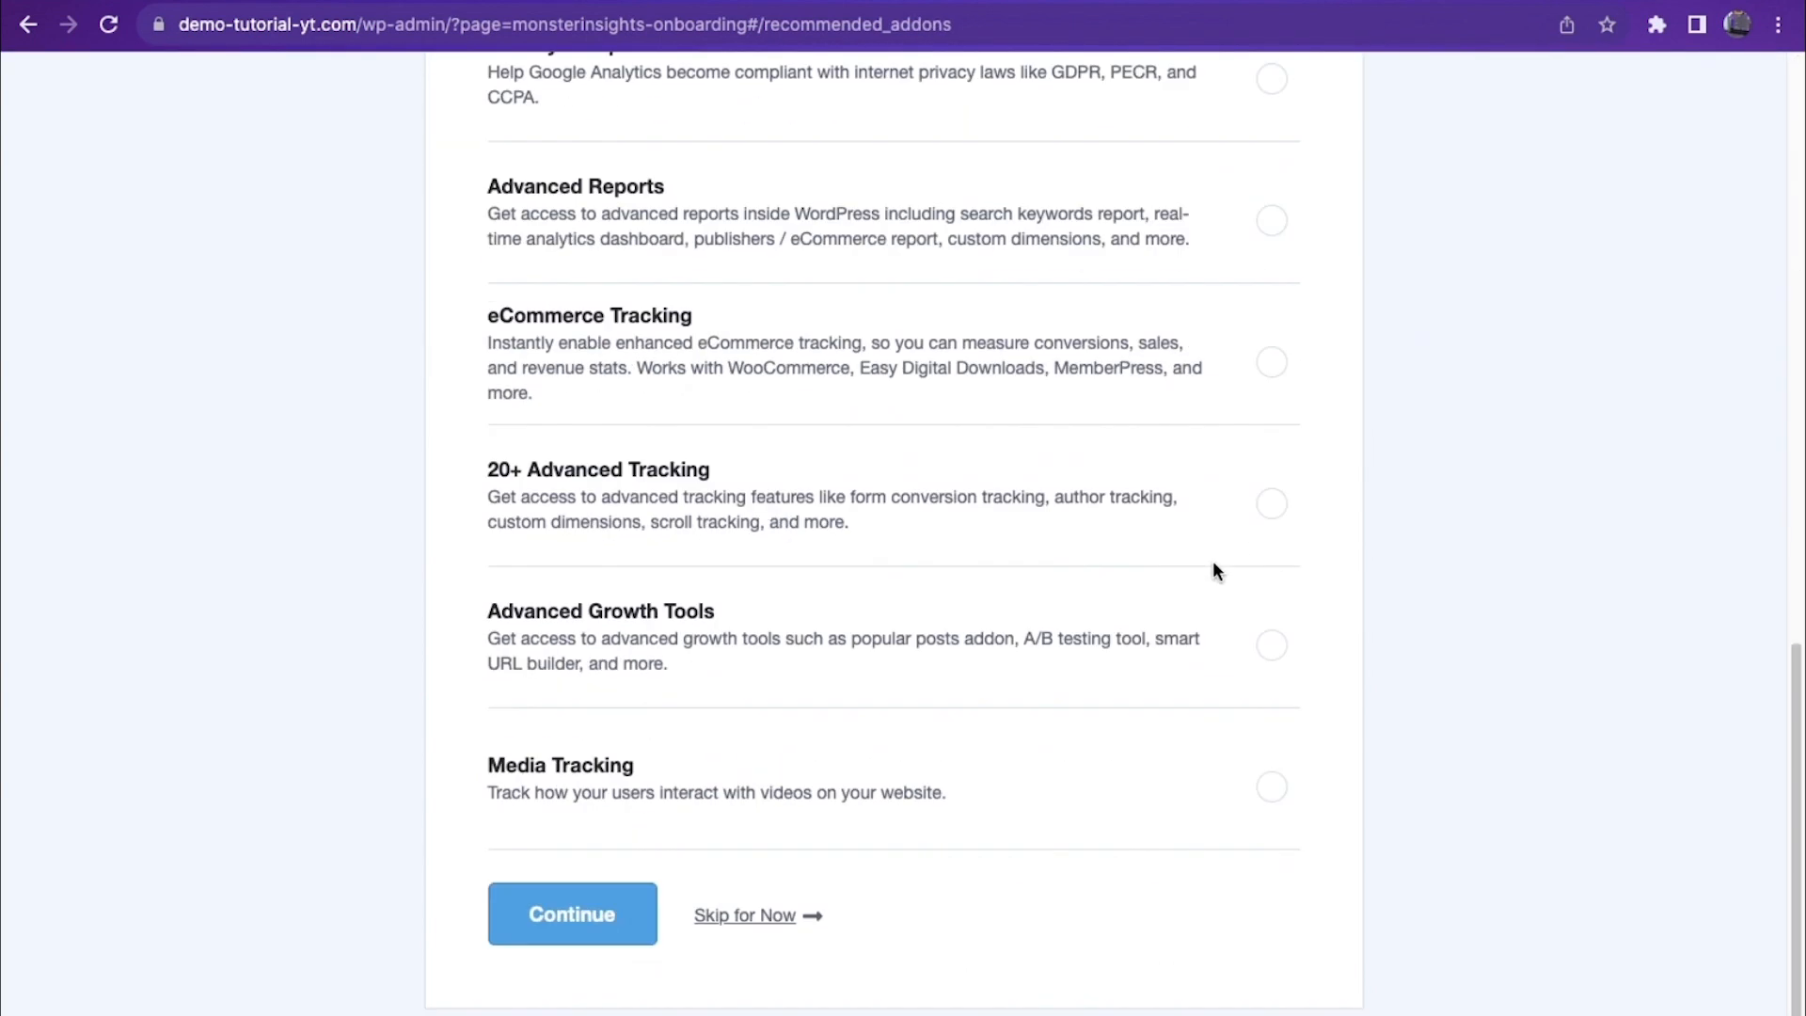
left_click(567, 940)
scroll(1041, 730, "down", 5)
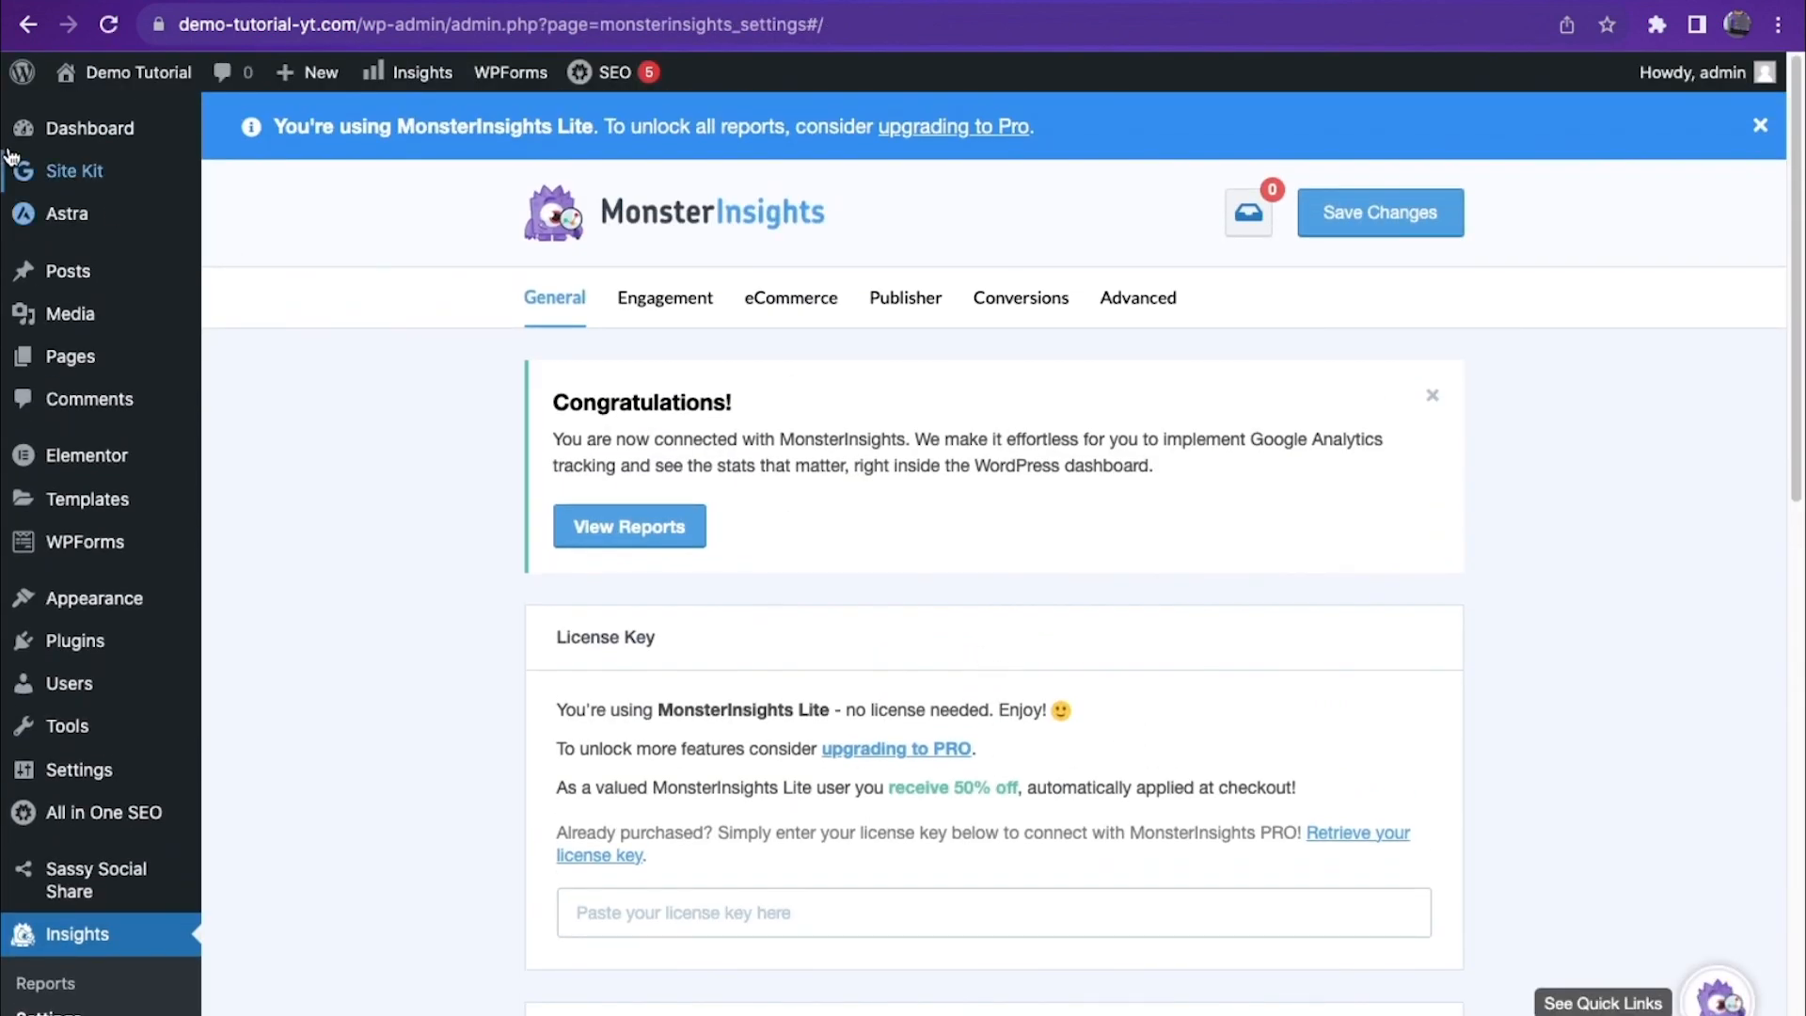
Step: Examine the MonsterInsights Overview Report, including sessions, new vs. returning visitors, device breakdown, top countries, referrals and top posts
mouse_move(91, 132)
left_click(246, 205)
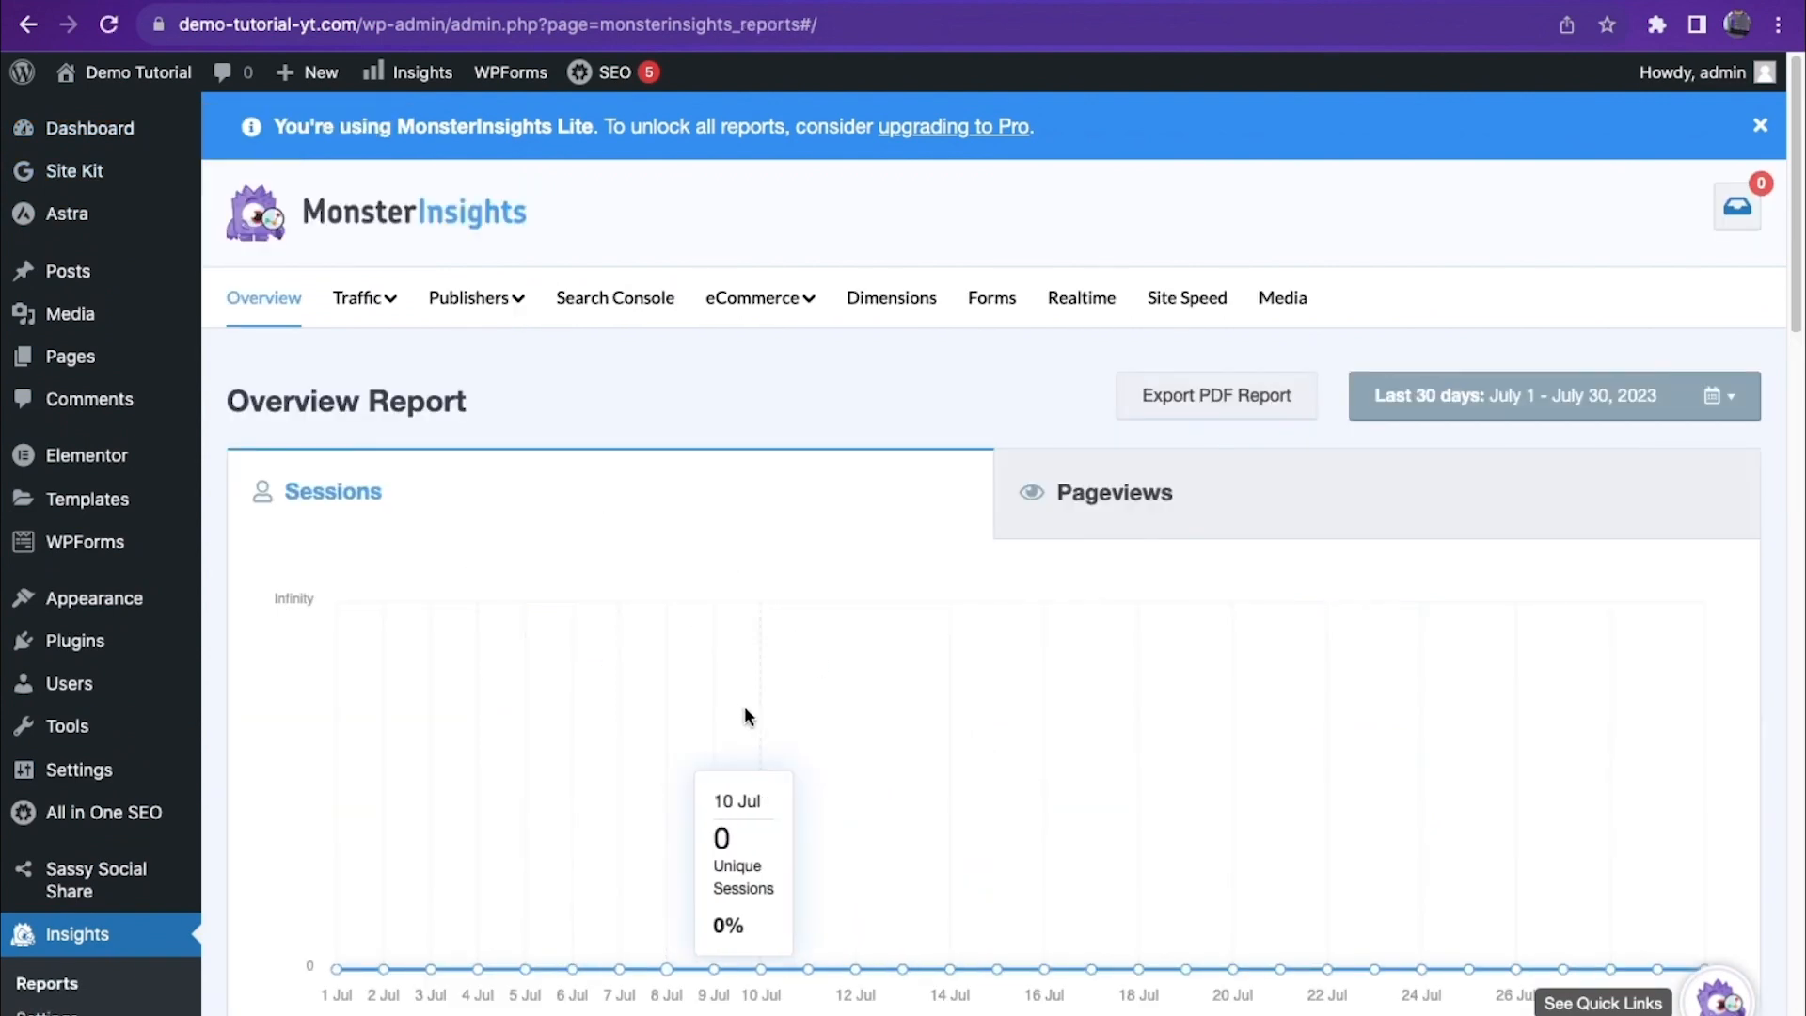
scroll(749, 713, "down", 5)
scroll(749, 713, "up", 5)
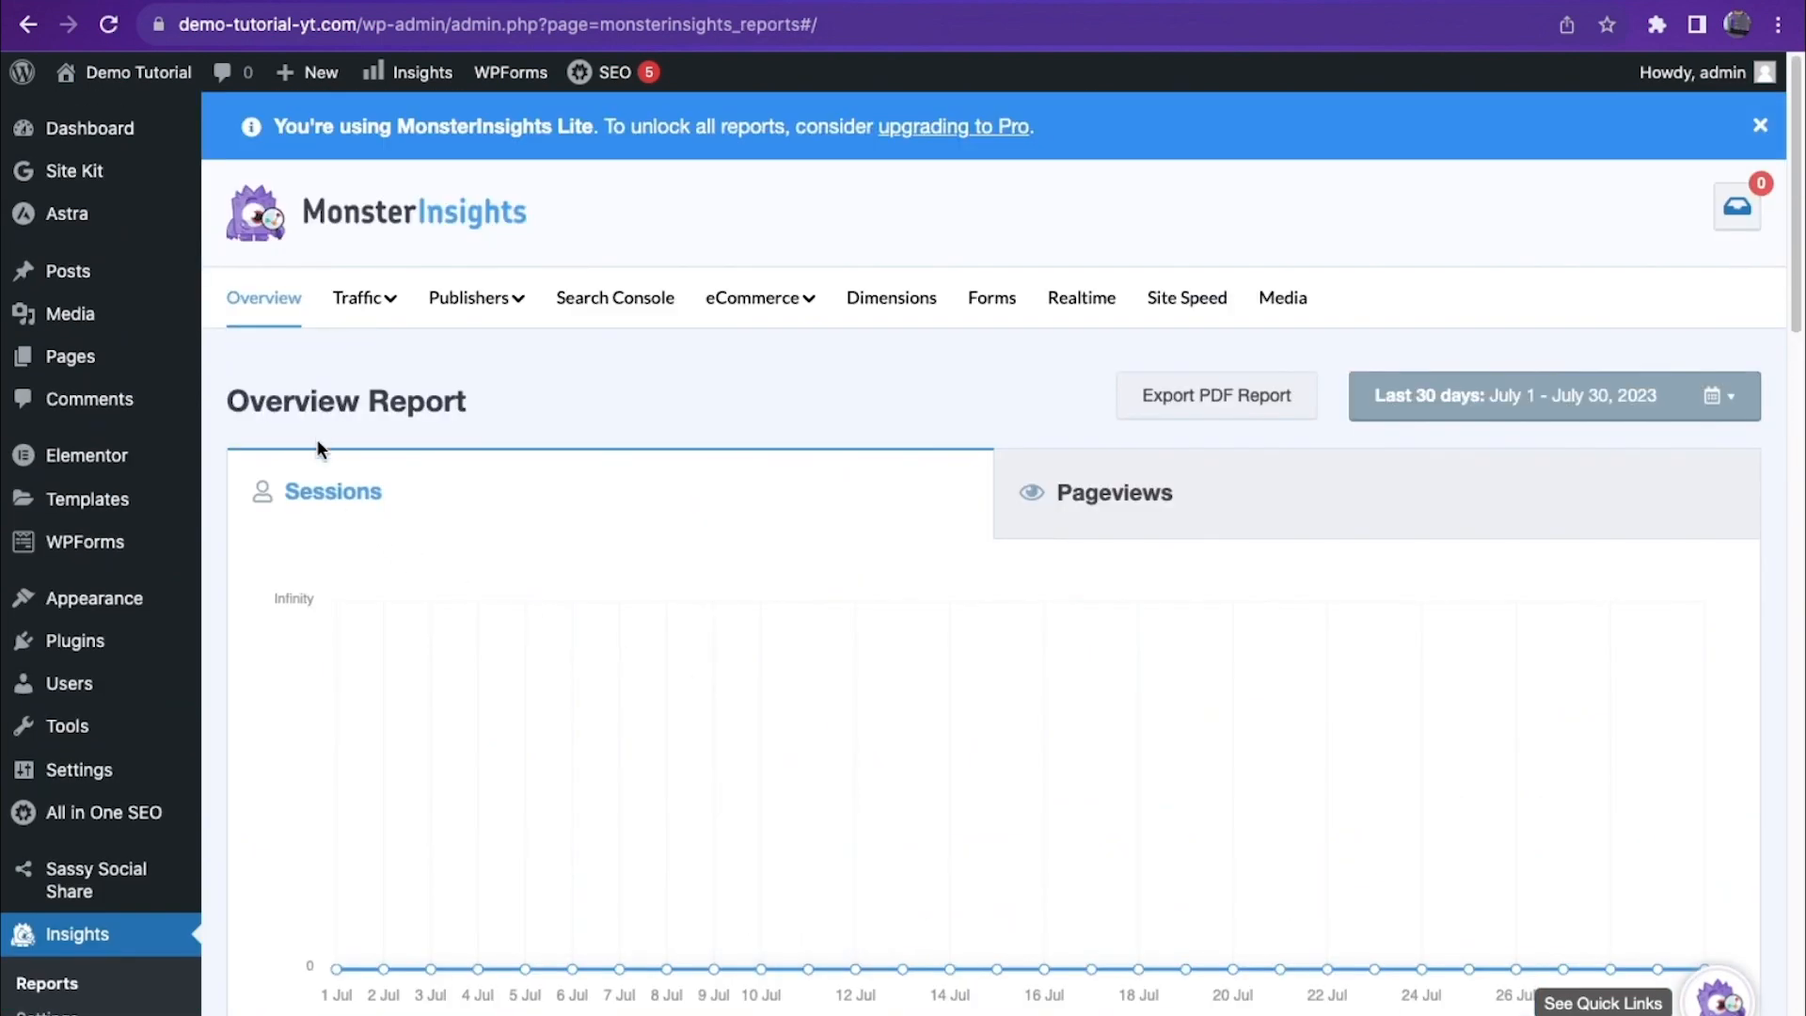
scroll(963, 545, "down", 10)
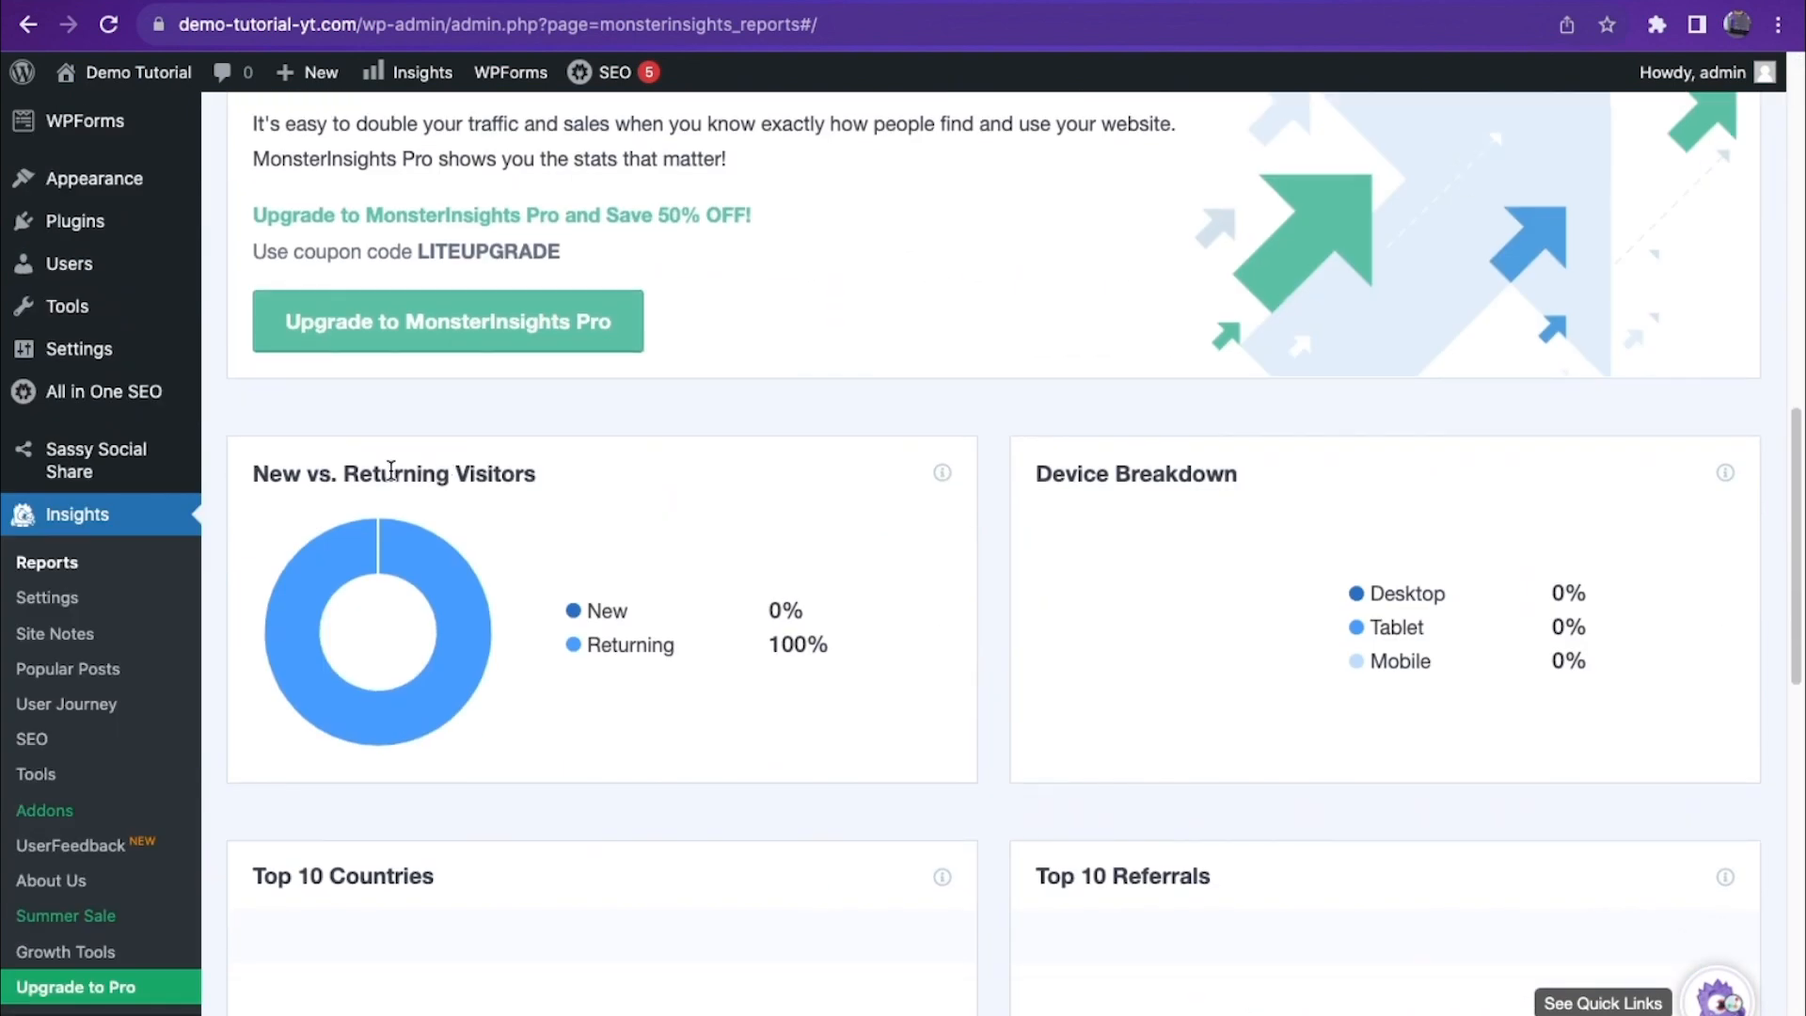
left_click_drag(258, 467, 524, 465)
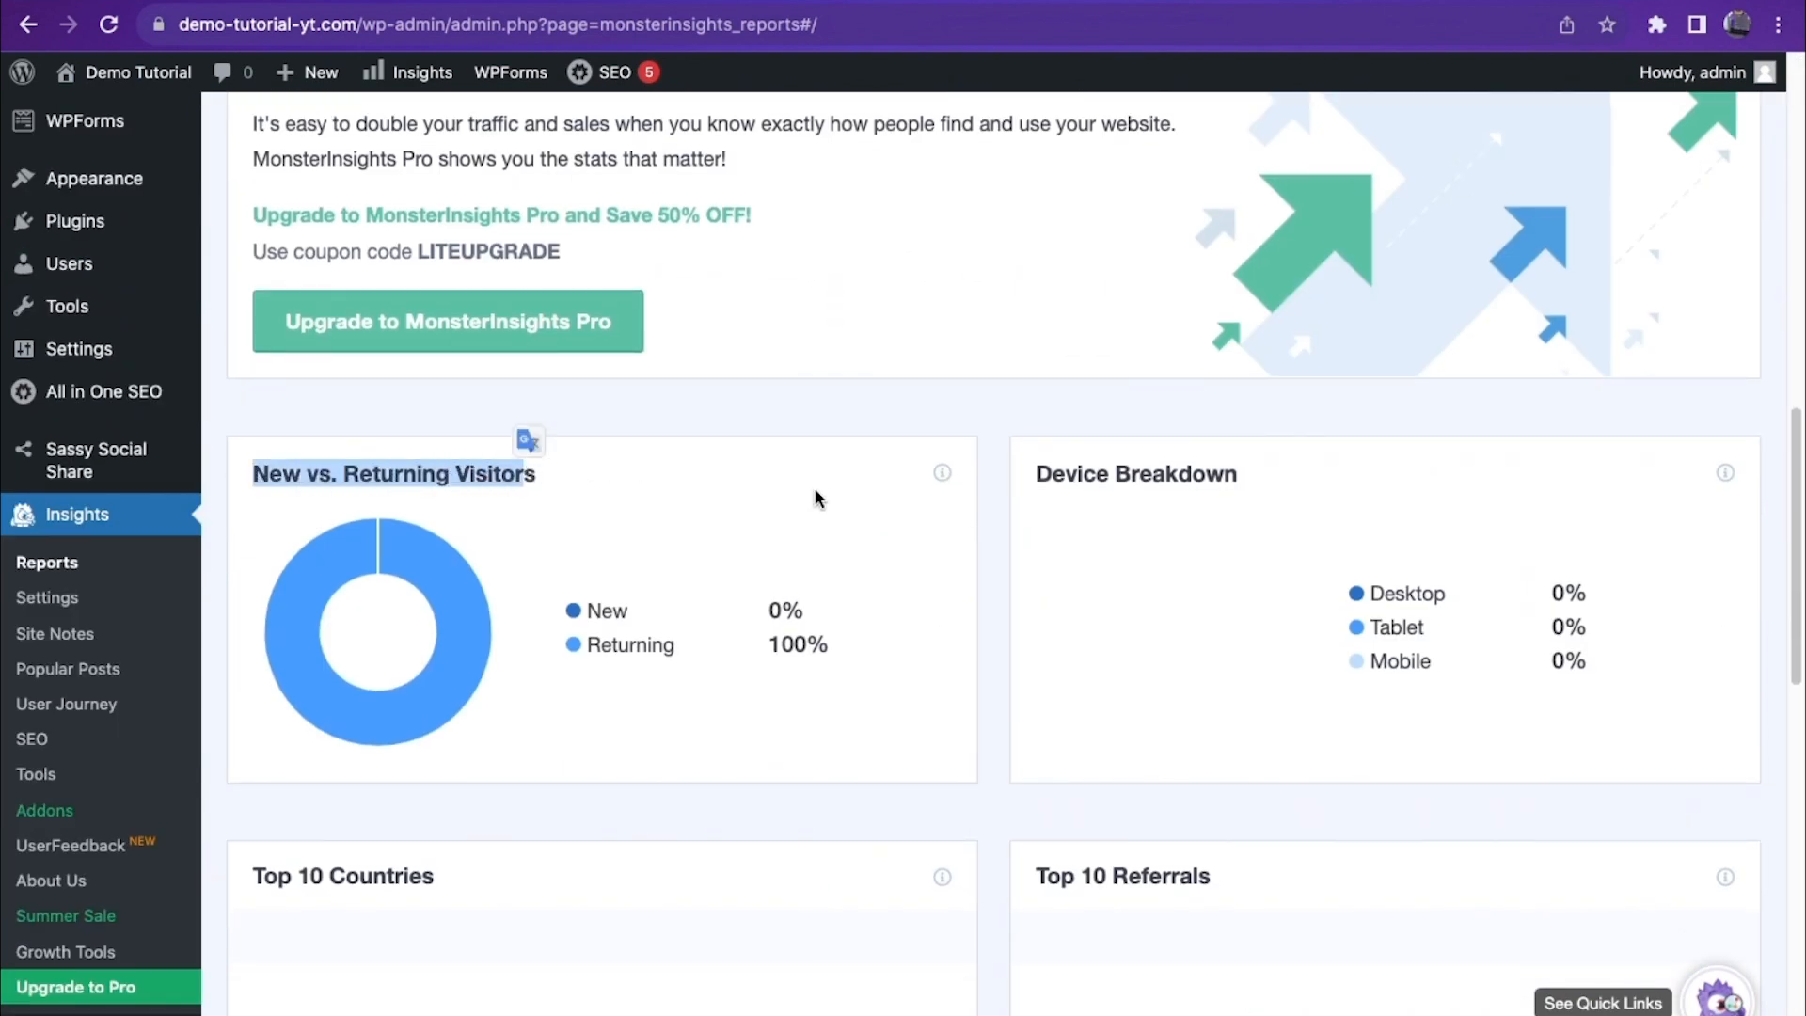
left_click_drag(1072, 475, 1157, 475)
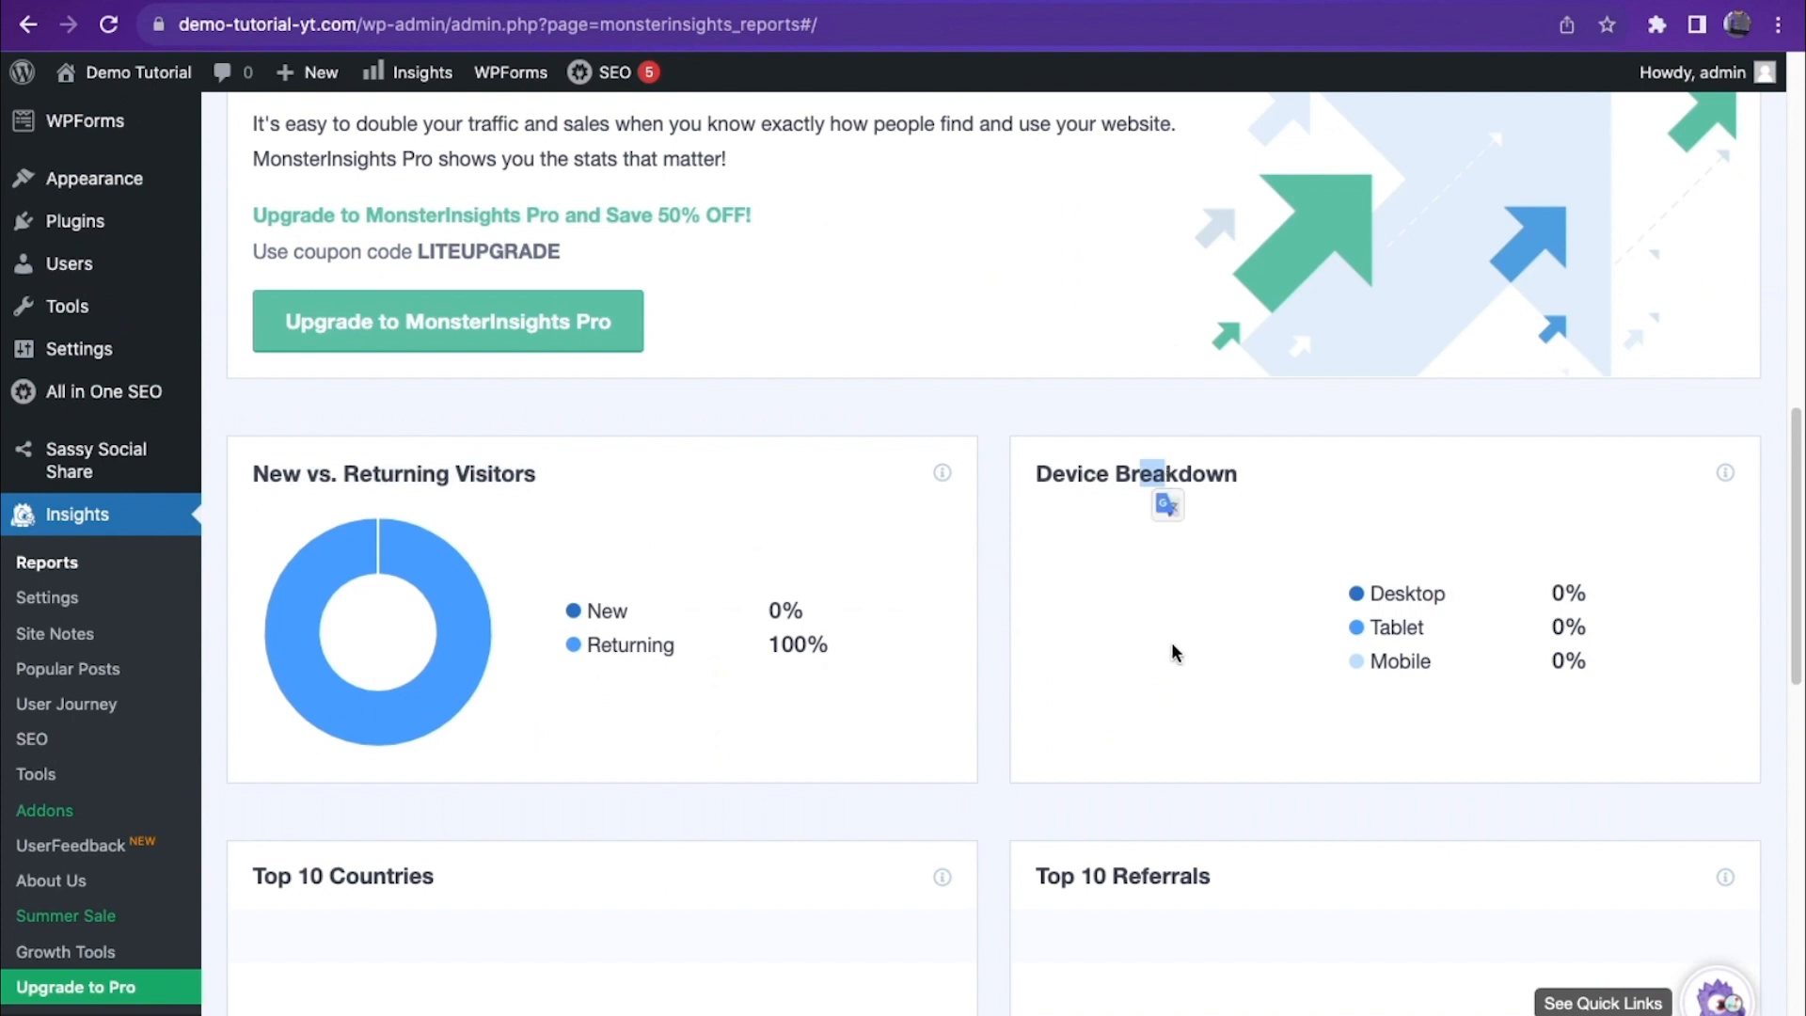
scroll(1153, 652, "down", 4)
left_click_drag(1027, 460, 1149, 447)
left_click(1095, 464)
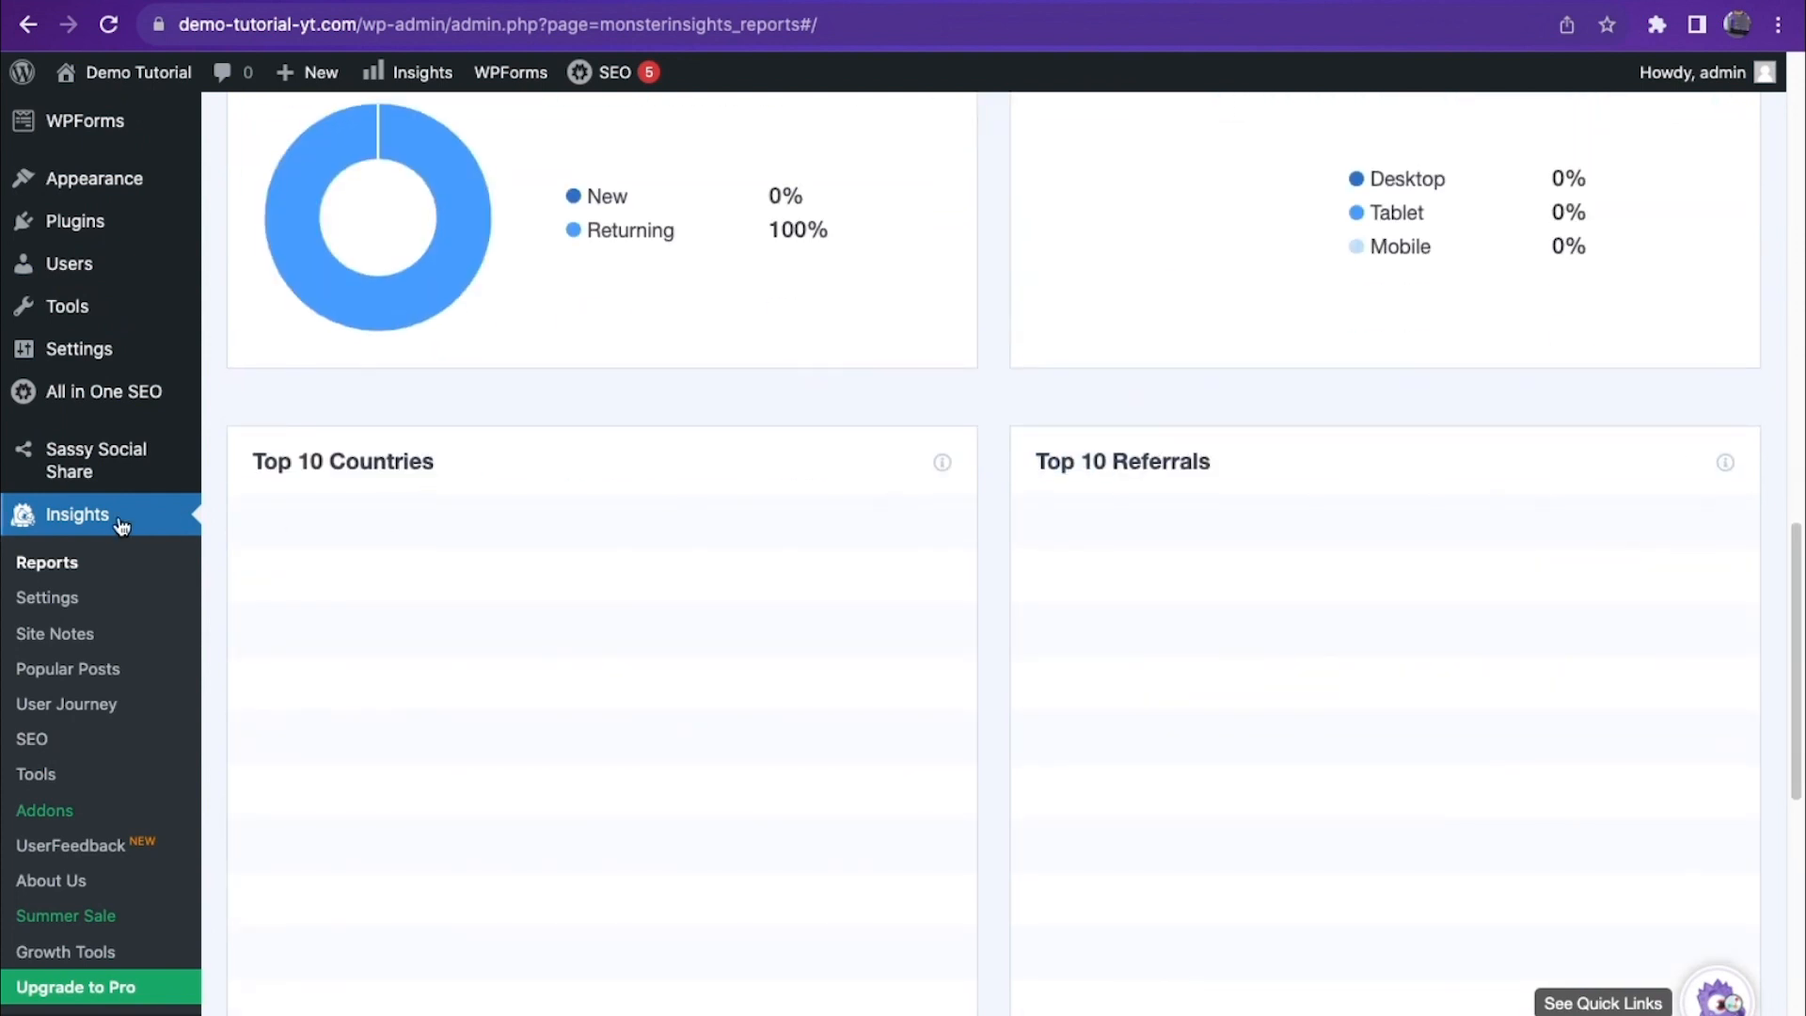
scroll(455, 527, "down", 5)
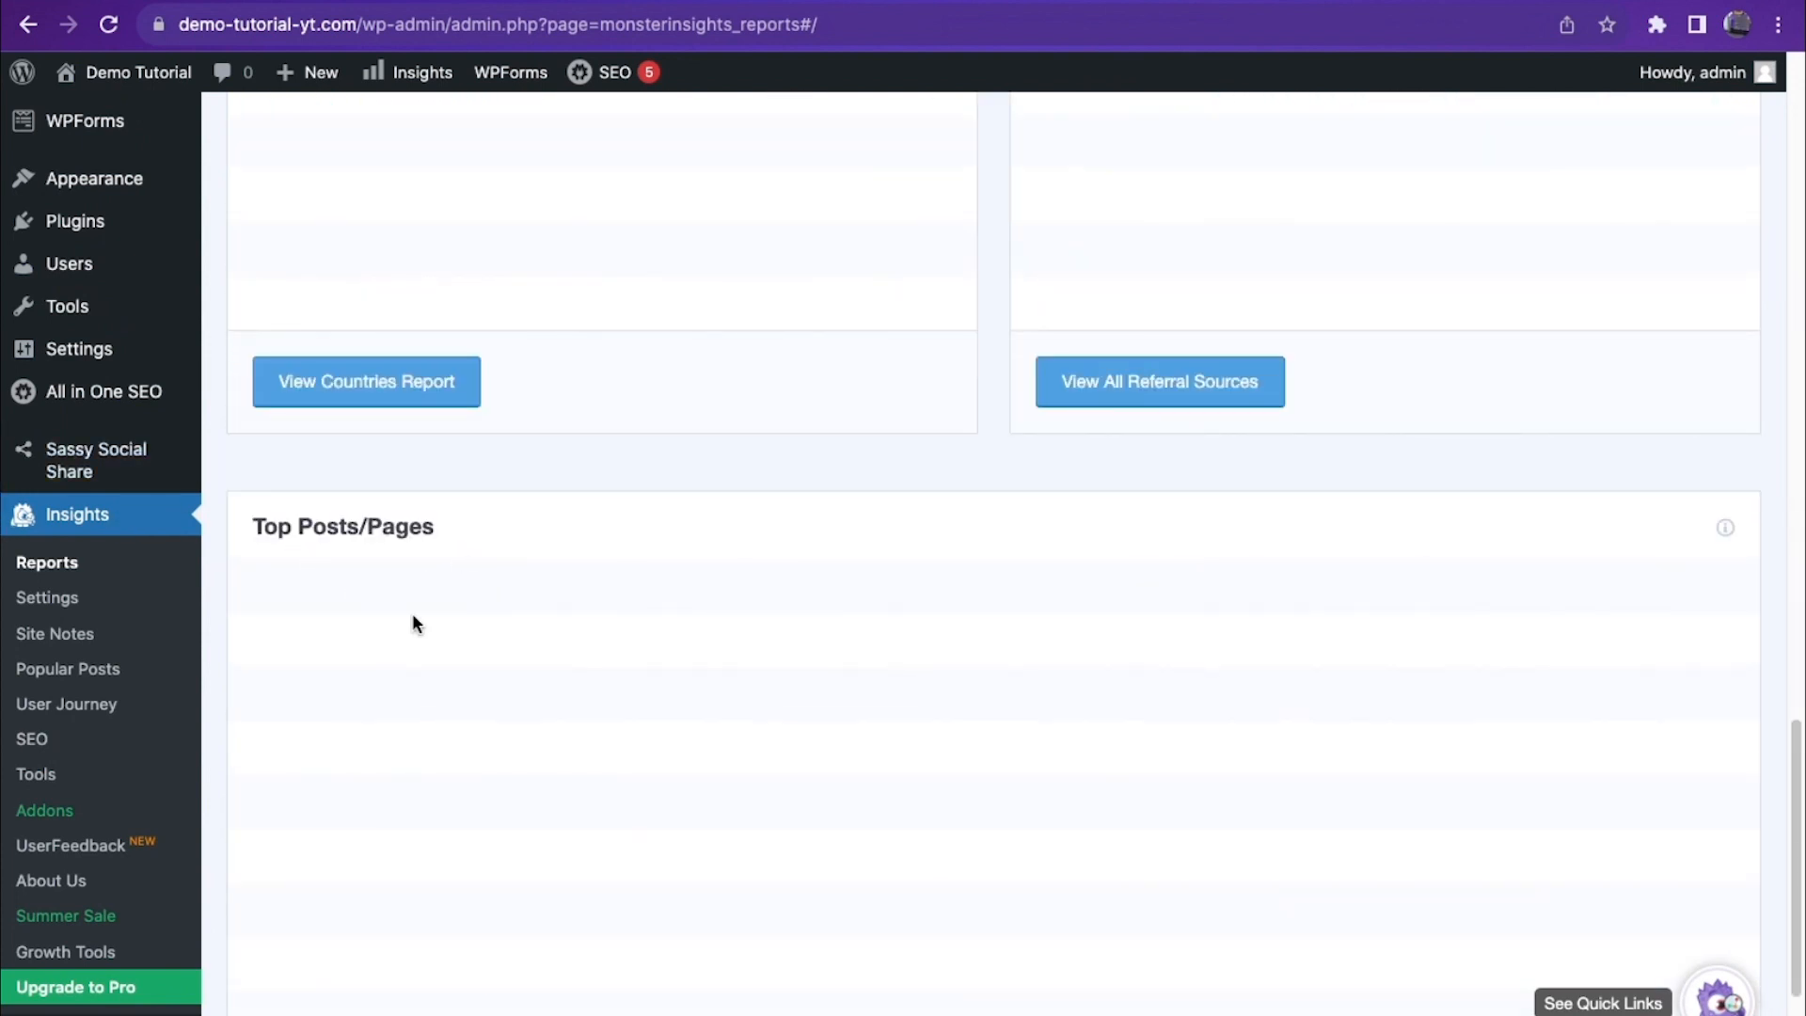
scroll(504, 646, "down", 2)
scroll(517, 638, "up", 15)
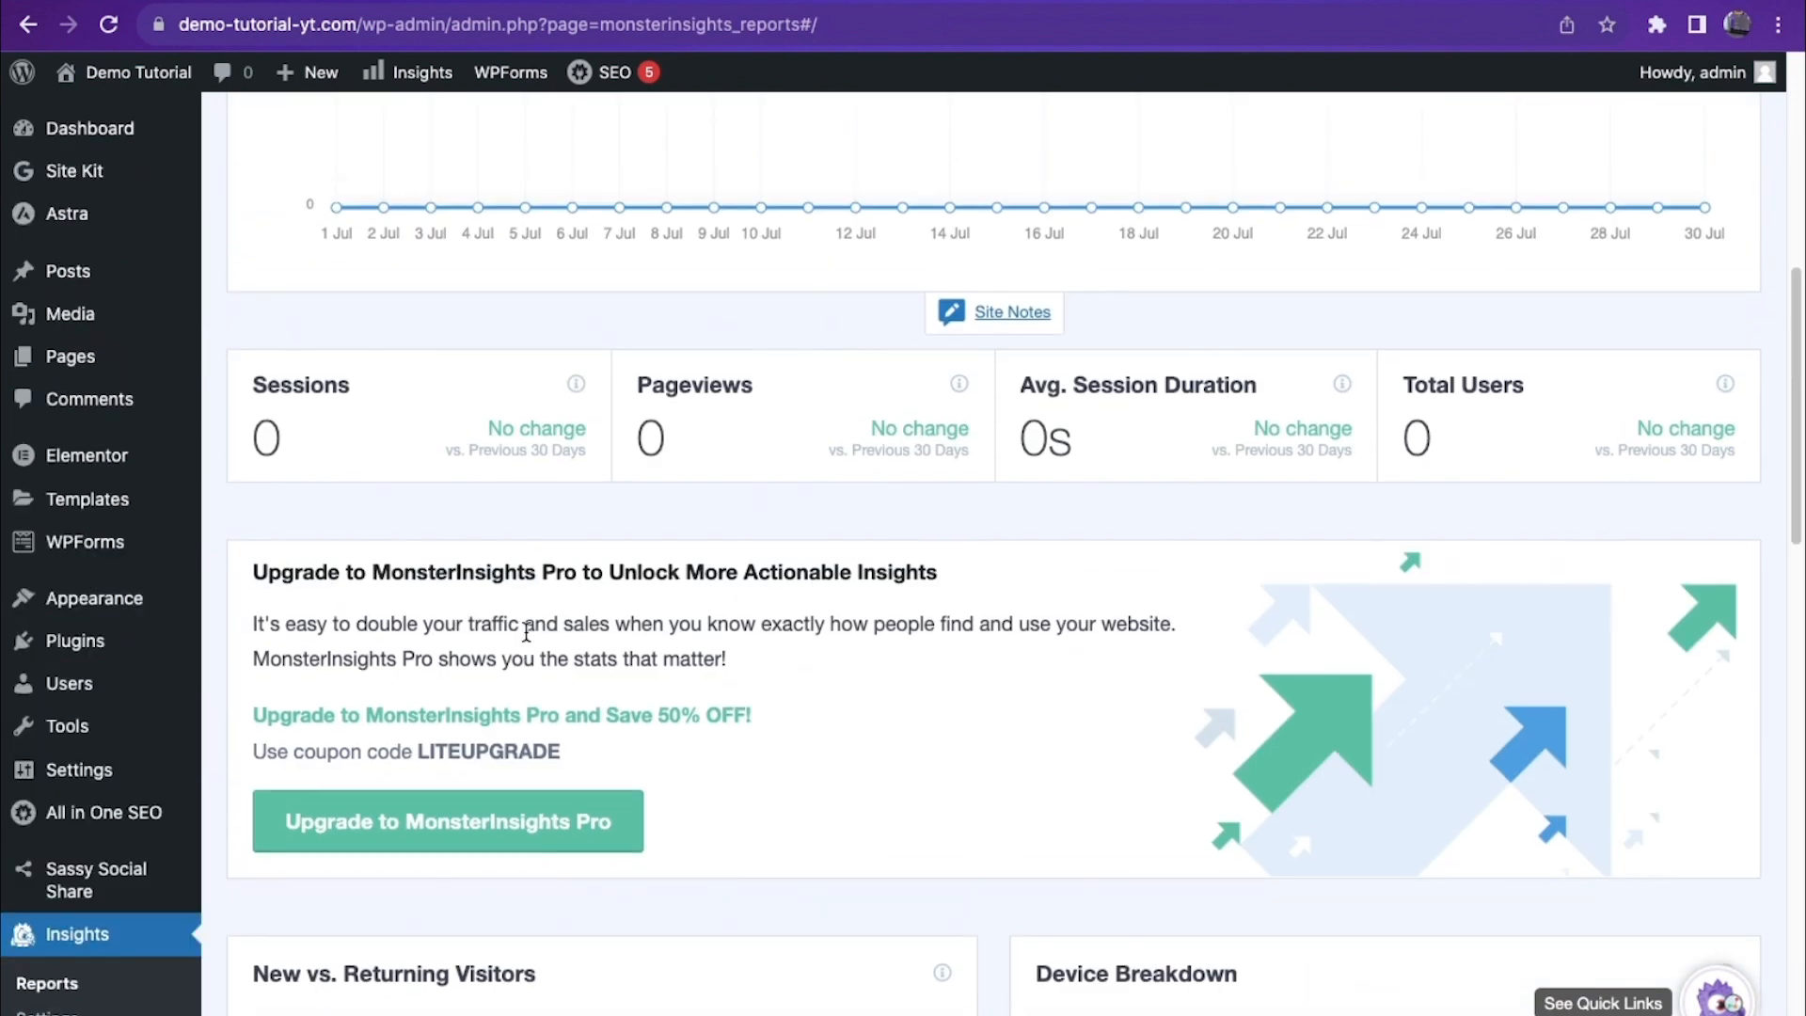